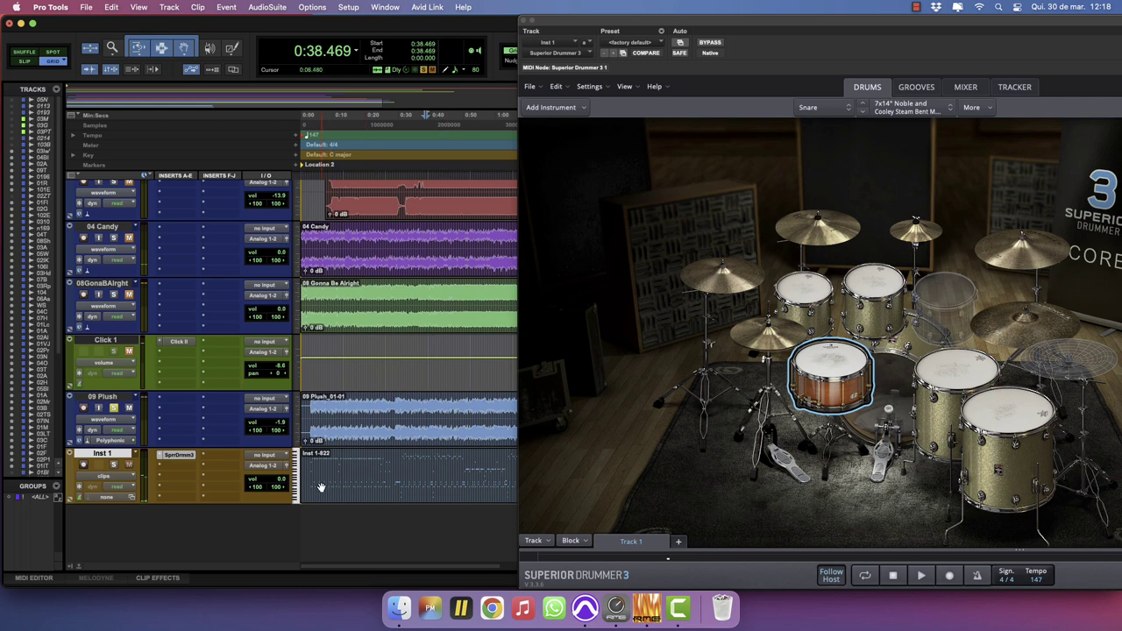
Play the session from near its start and move the Superior Drummer window so the whole drum kit is visible.
{"action": "left_click", "coordinate": [311, 463]}
{"action": "key", "text": "space"}
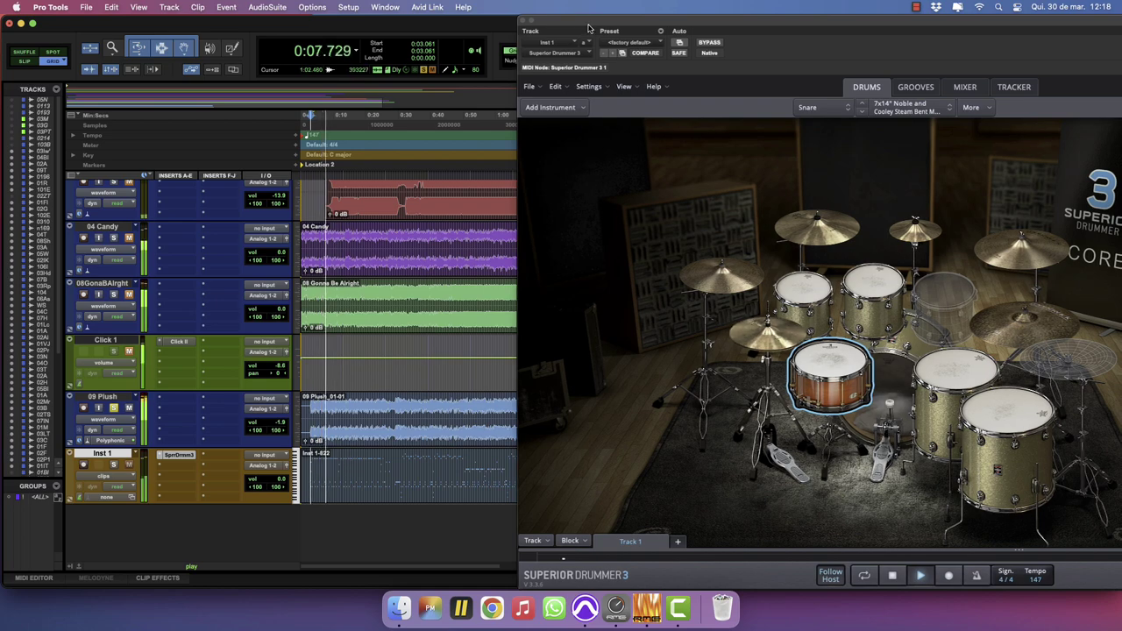
{"action": "left_click_drag", "start_coordinate": [583, 20], "coordinate": [190, 5]}
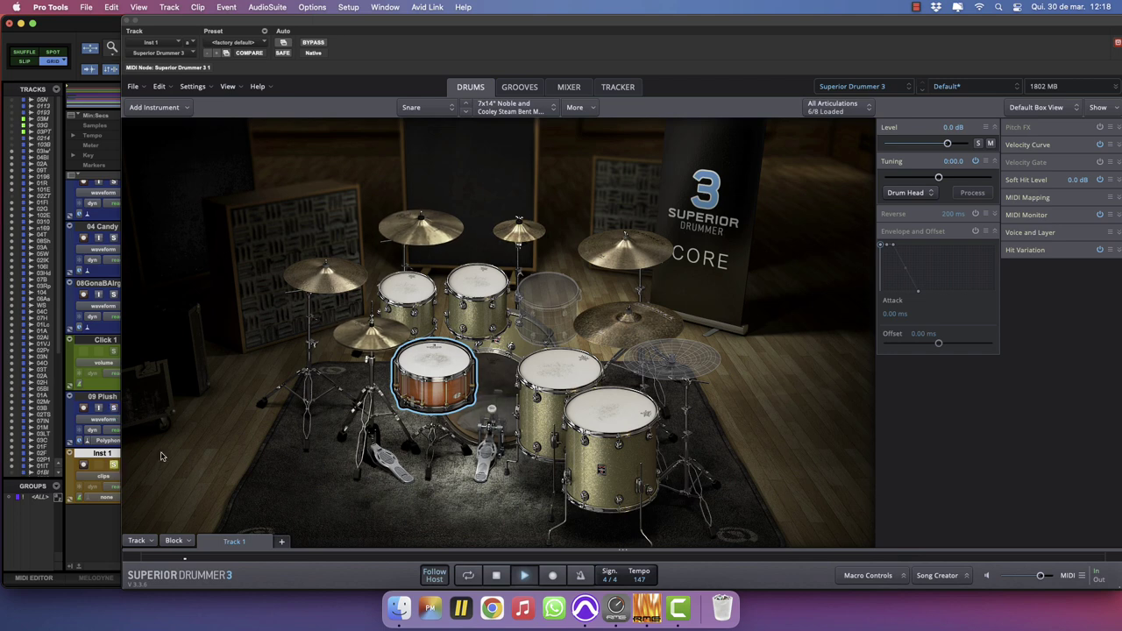
Replace the hi-hat with the 15" Paiste 2002 Extra Heavy, and select the kick drum.
{"action": "right_click", "coordinate": [376, 334]}
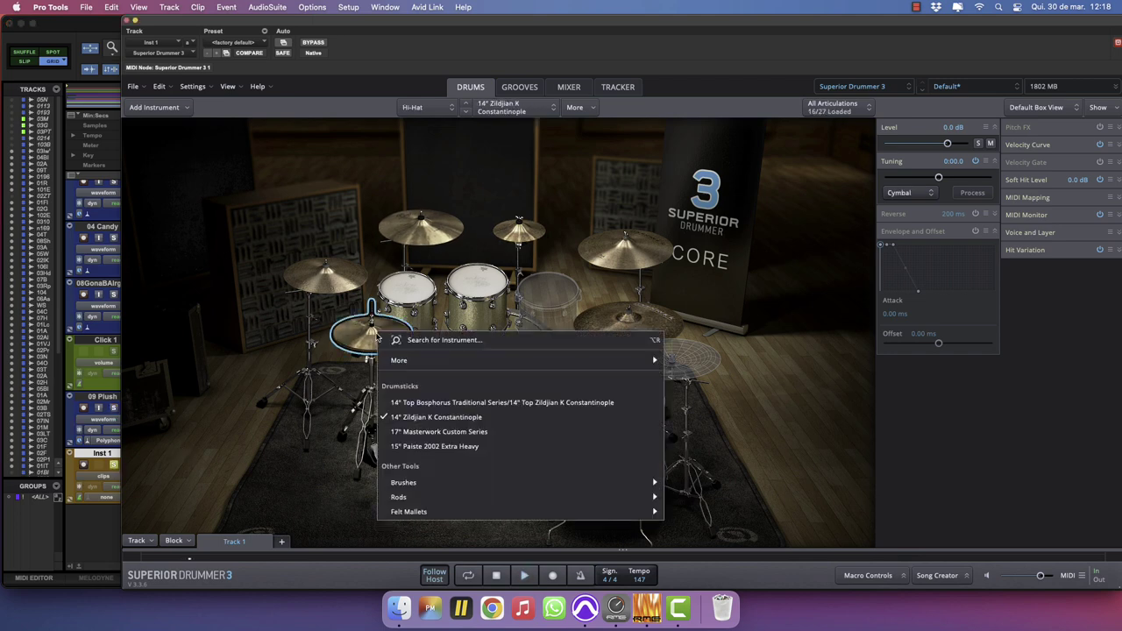
{"action": "left_click", "coordinate": [434, 447]}
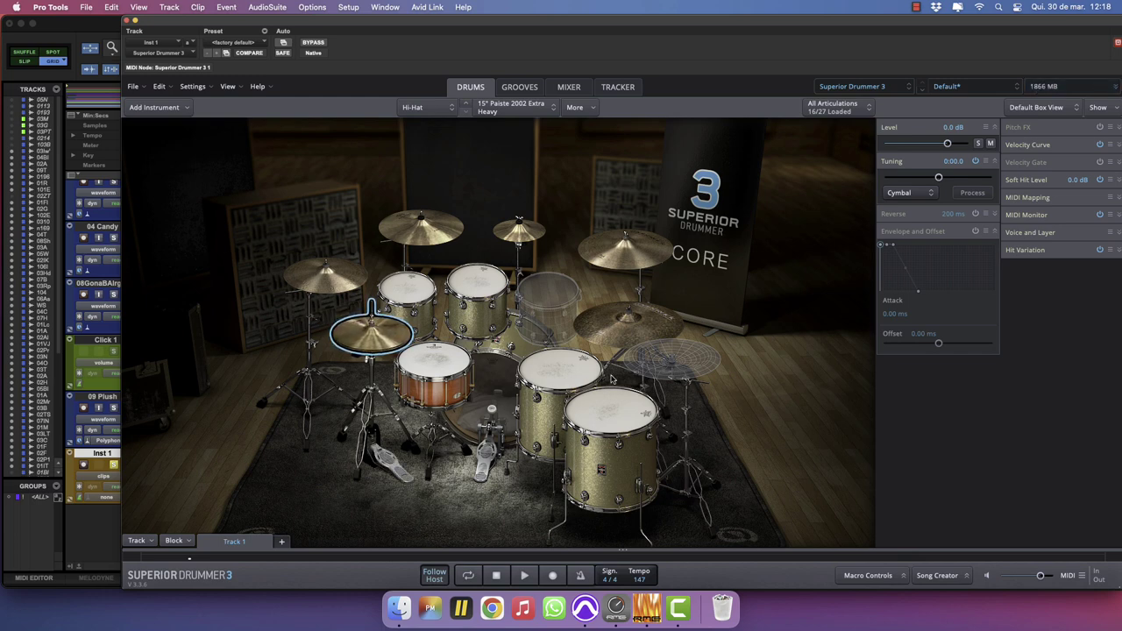
{"action": "left_click", "coordinate": [513, 388]}
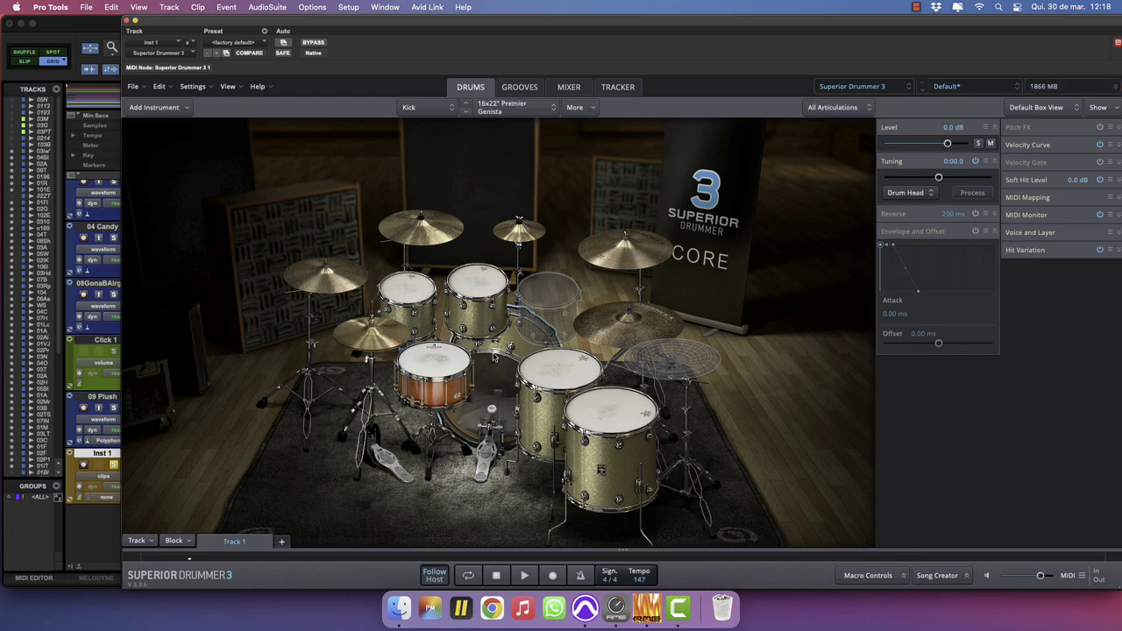
Audition the crash cymbals and replace Cymbal 1 with the 20" Istanbul Agop Traditional China.
{"action": "left_click", "coordinate": [618, 258]}
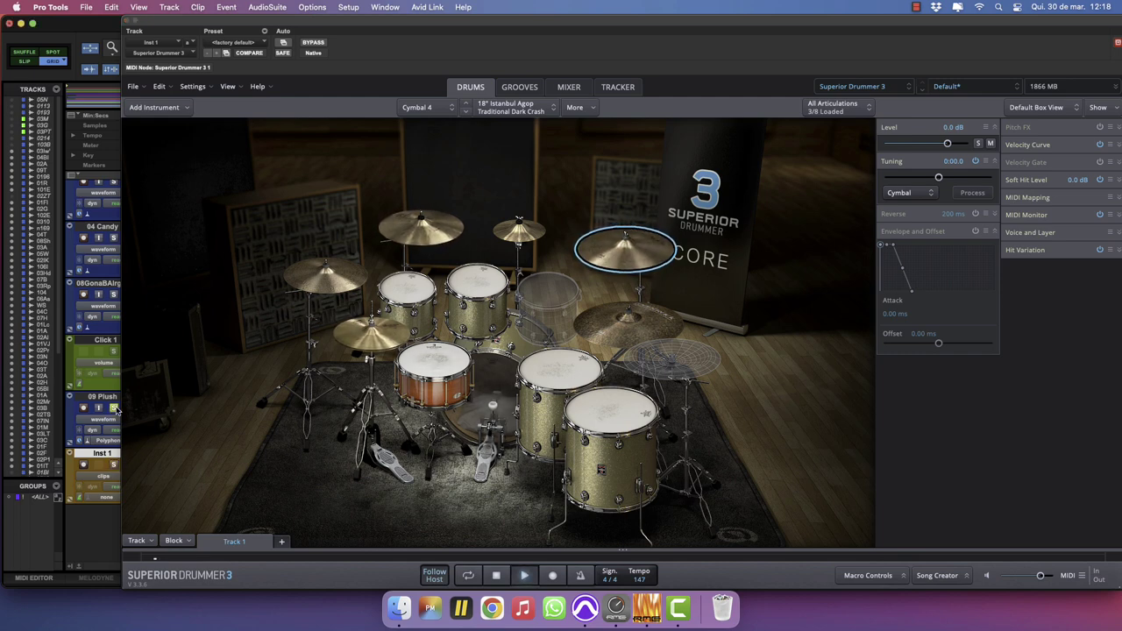
{"action": "left_click", "coordinate": [421, 238]}
{"action": "left_click", "coordinate": [324, 274]}
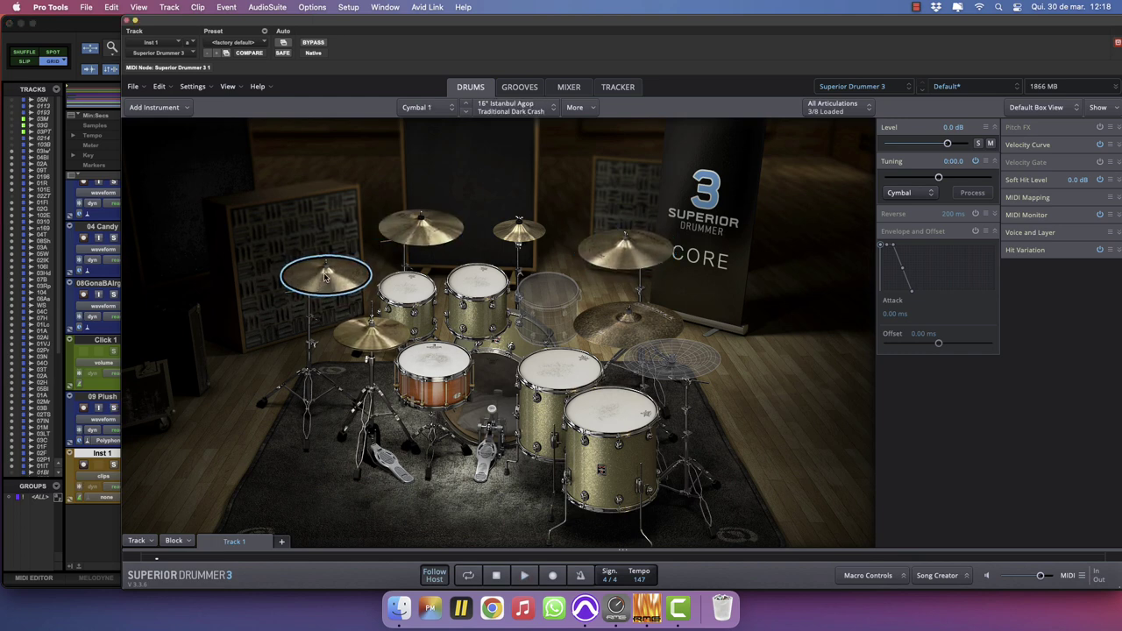
{"action": "right_click", "coordinate": [327, 274]}
{"action": "left_click", "coordinate": [395, 359]}
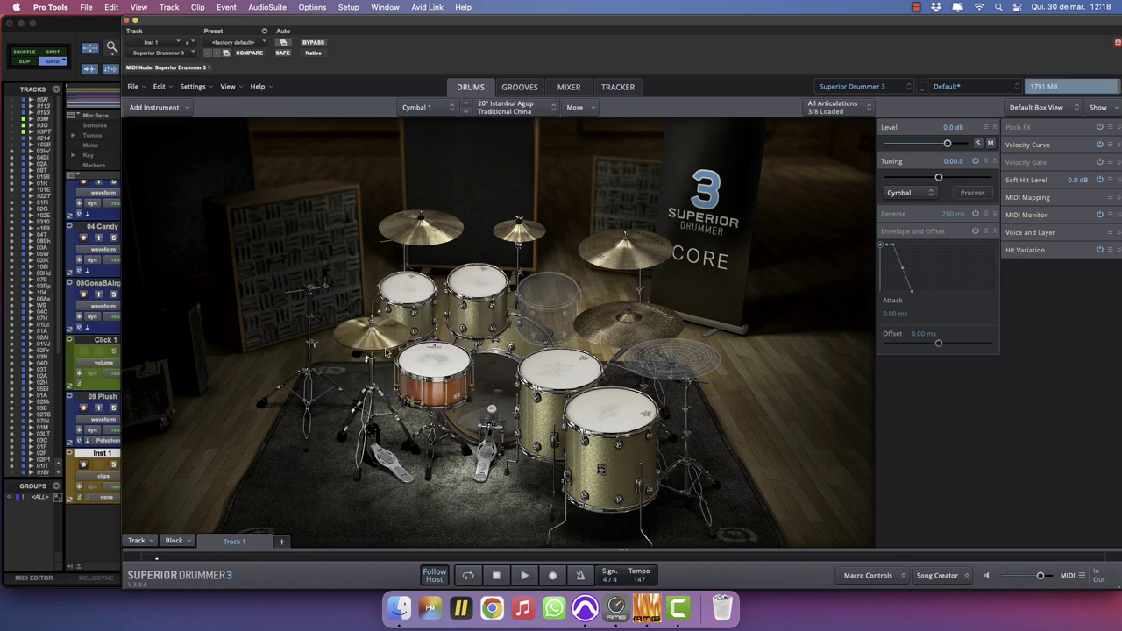
Replace Cymbal 3 with the 12" Zildjian Z Custom Splash and load the 20" Masterwork Sehhar China as Cymbal 5.
{"action": "left_click", "coordinate": [521, 234]}
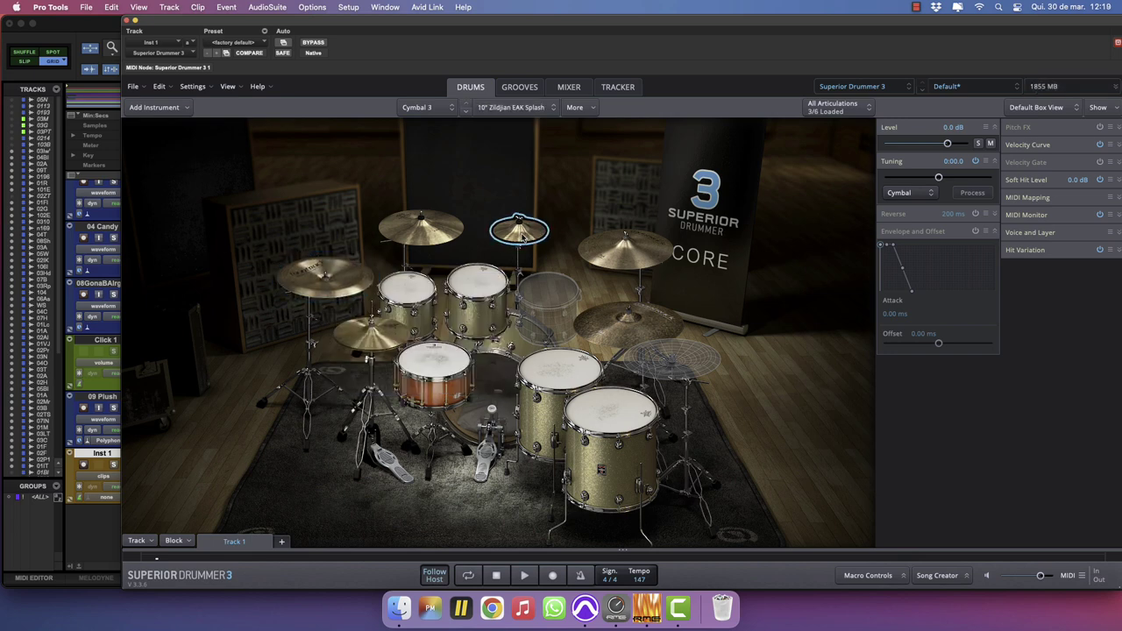
{"action": "right_click", "coordinate": [523, 235]}
{"action": "left_click", "coordinate": [578, 317]}
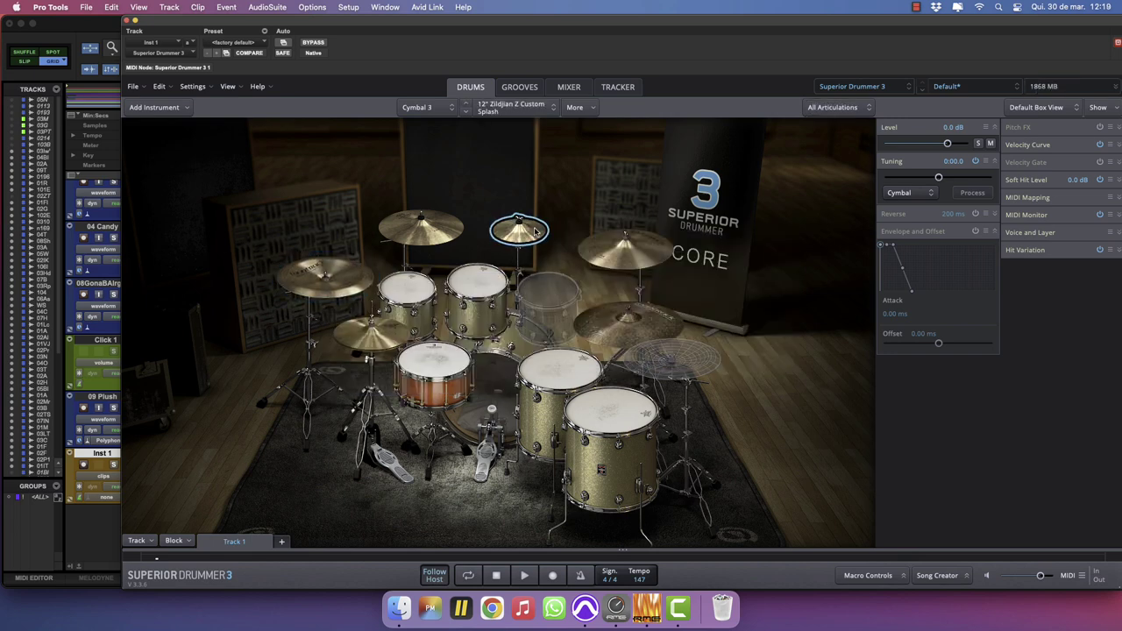
{"action": "right_click", "coordinate": [666, 357]}
{"action": "left_click", "coordinate": [724, 424]}
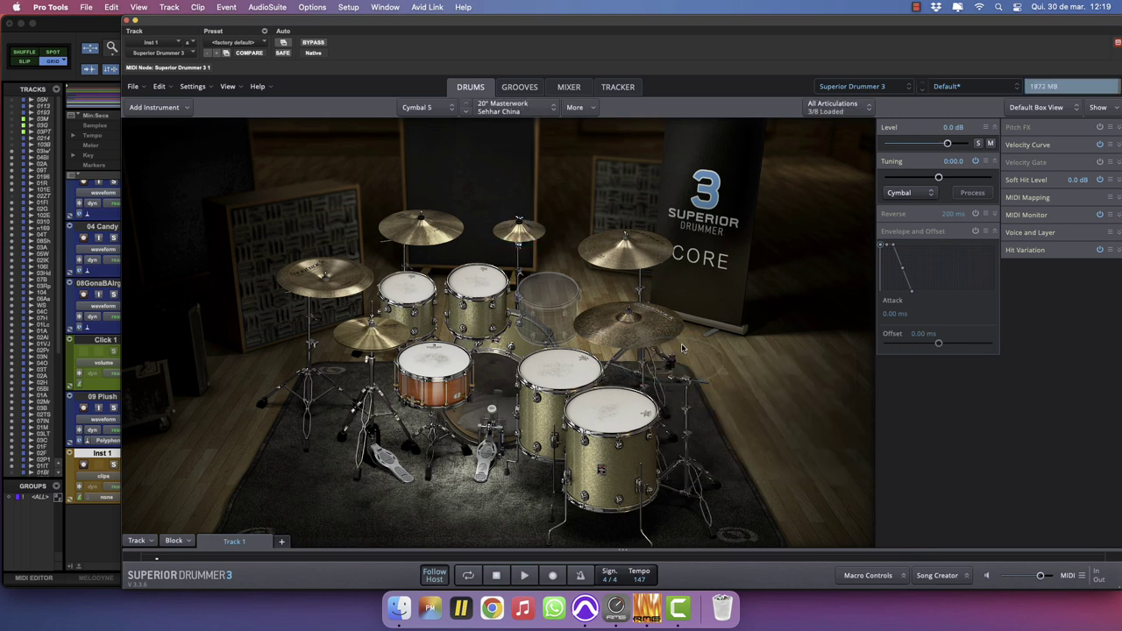
Audition the kick and snare, and play back the song with the updated kit.
{"action": "left_click", "coordinate": [499, 379]}
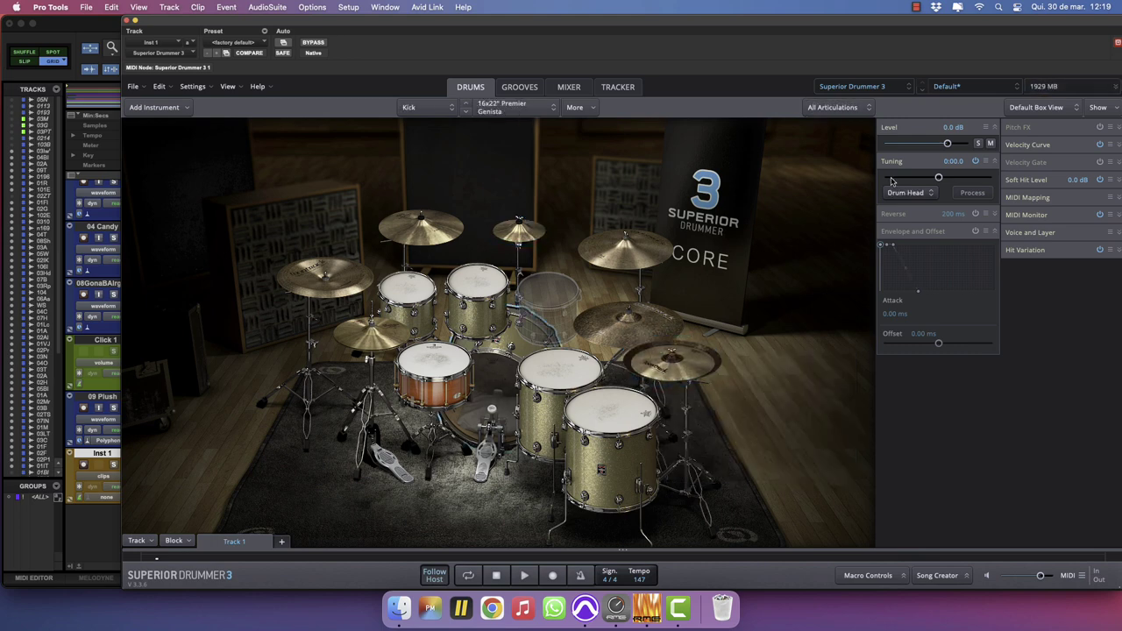
{"action": "left_click", "coordinate": [438, 362]}
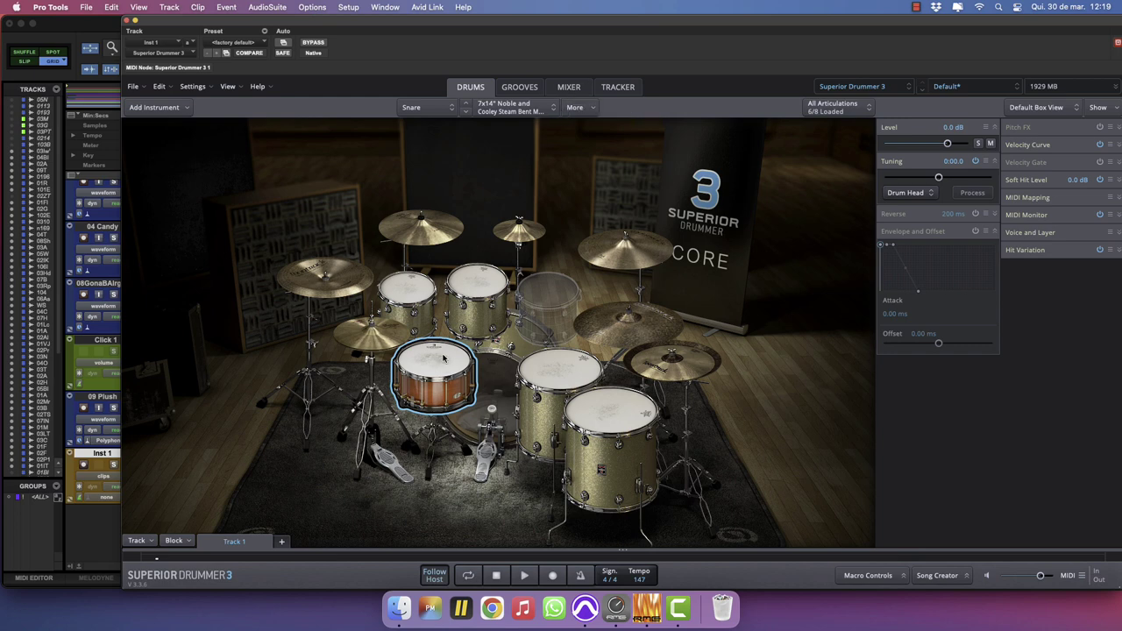
{"action": "key", "text": "space"}
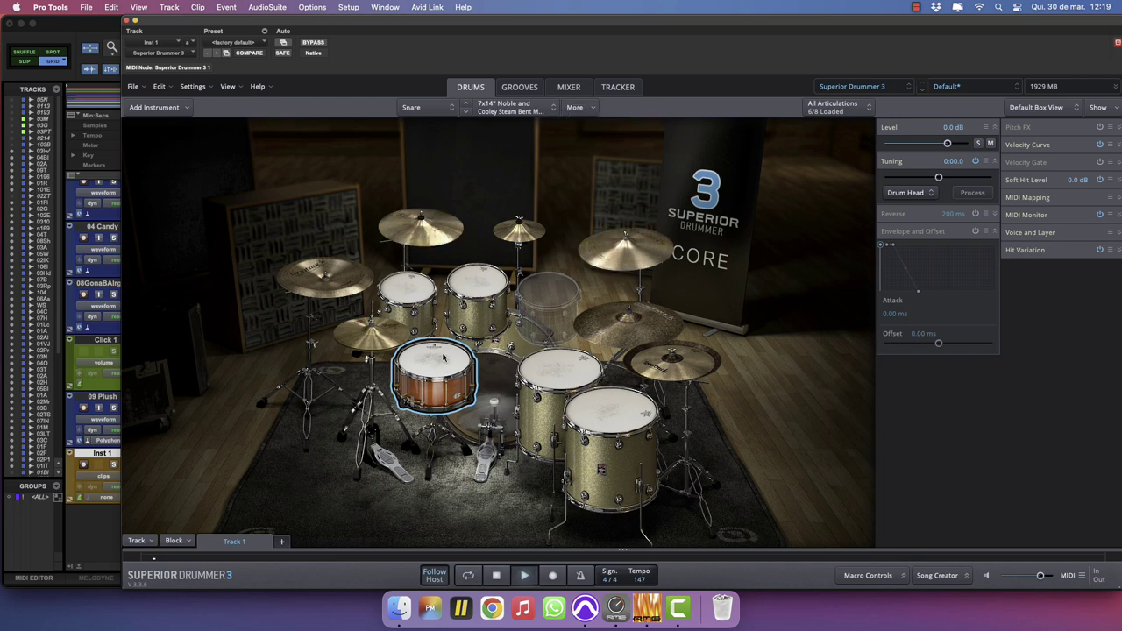
In the drum mixer, route the Kick In, Kick Out and Kick Sub channels to Bus 1.
{"action": "left_click", "coordinate": [572, 87]}
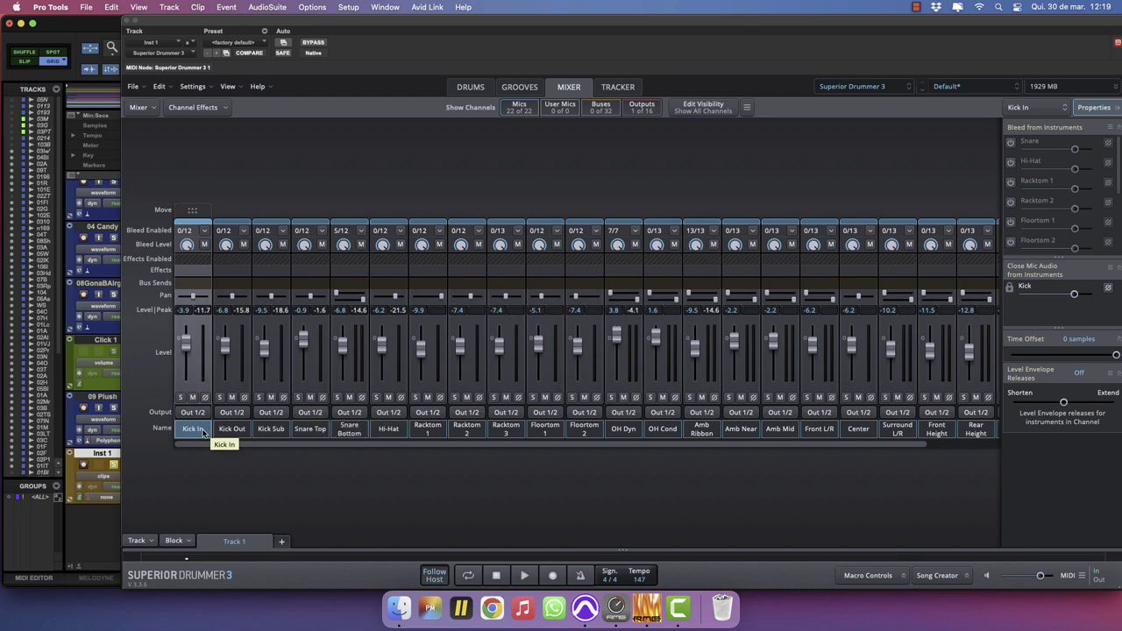
{"action": "left_click_drag", "start_coordinate": [223, 431], "coordinate": [277, 434]}
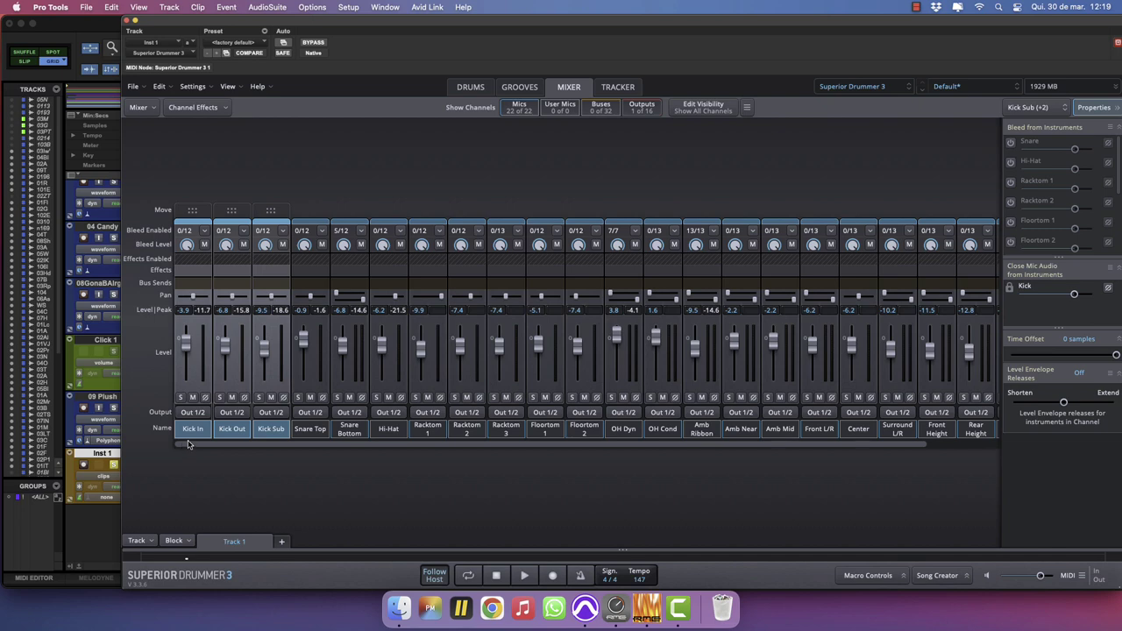
{"action": "left_click", "coordinate": [916, 7]}
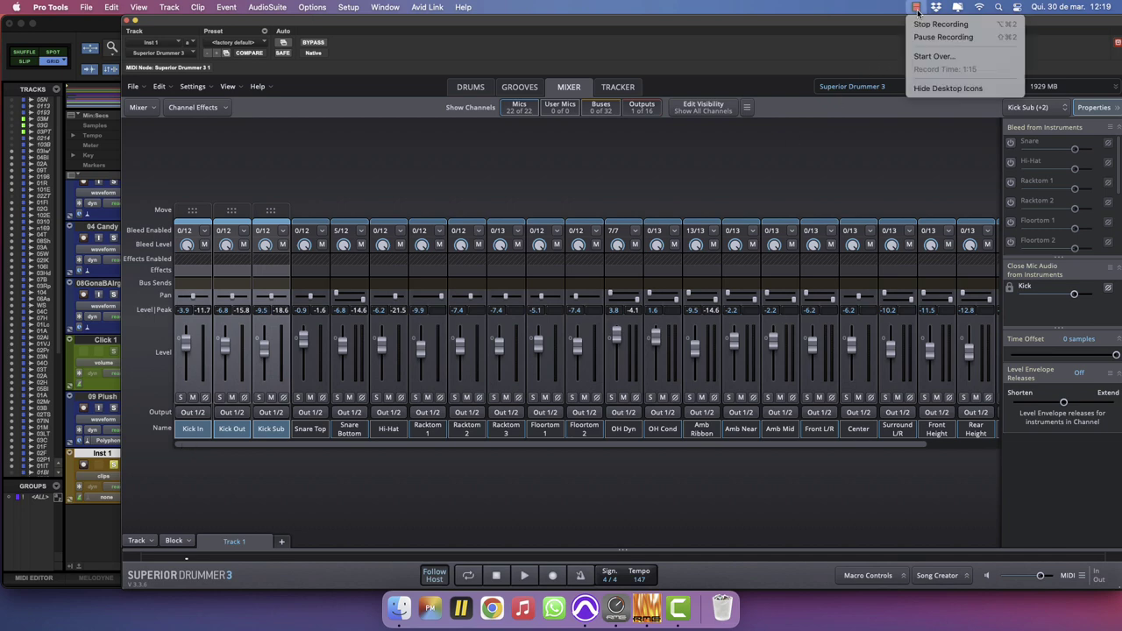
{"action": "left_click", "coordinate": [858, 43]}
{"action": "left_click", "coordinate": [200, 413]}
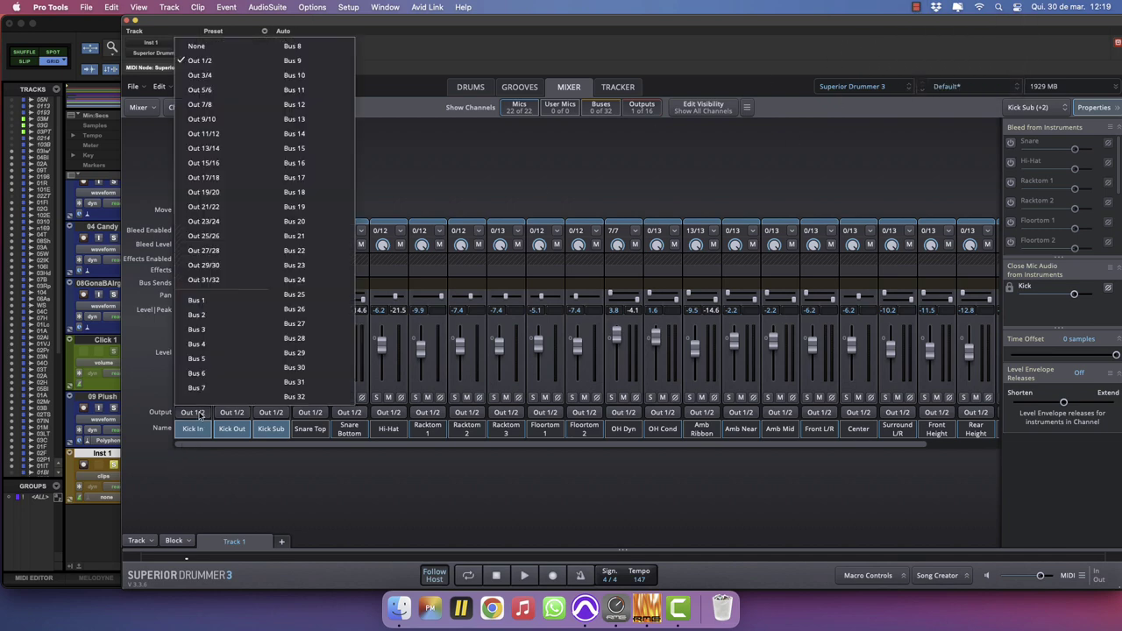
{"action": "left_click", "coordinate": [210, 303]}
Route the Snare Top and Snare Bottom channels to Bus 2.
{"action": "left_click", "coordinate": [310, 429]}
{"action": "left_click", "coordinate": [348, 428], "text": "shift"}
{"action": "left_click", "coordinate": [310, 412]}
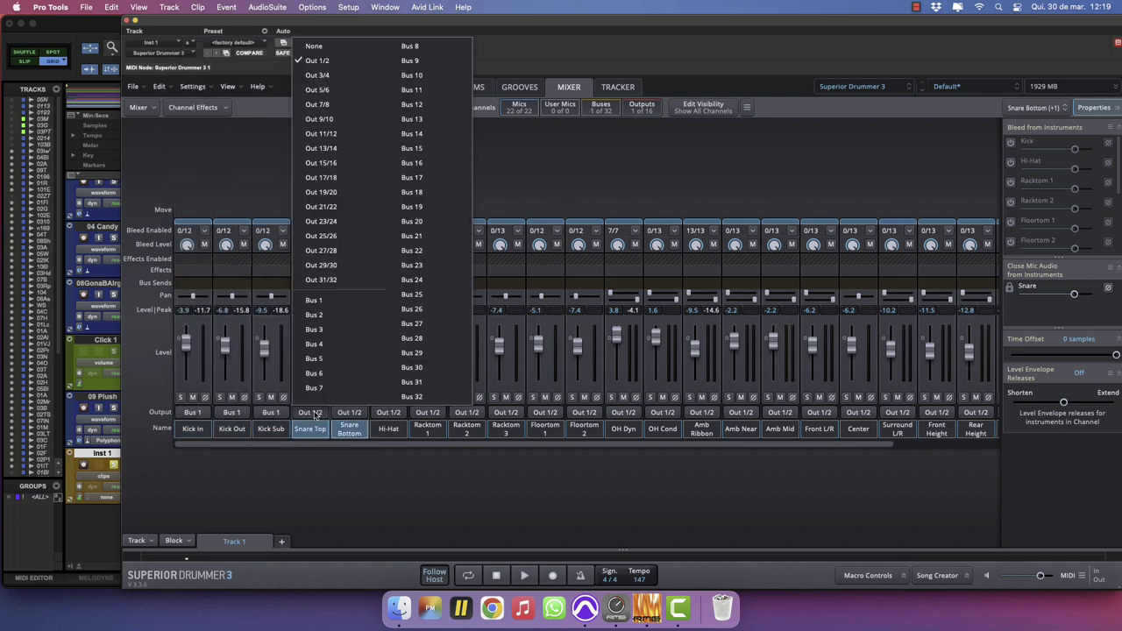
{"action": "left_click", "coordinate": [333, 318]}
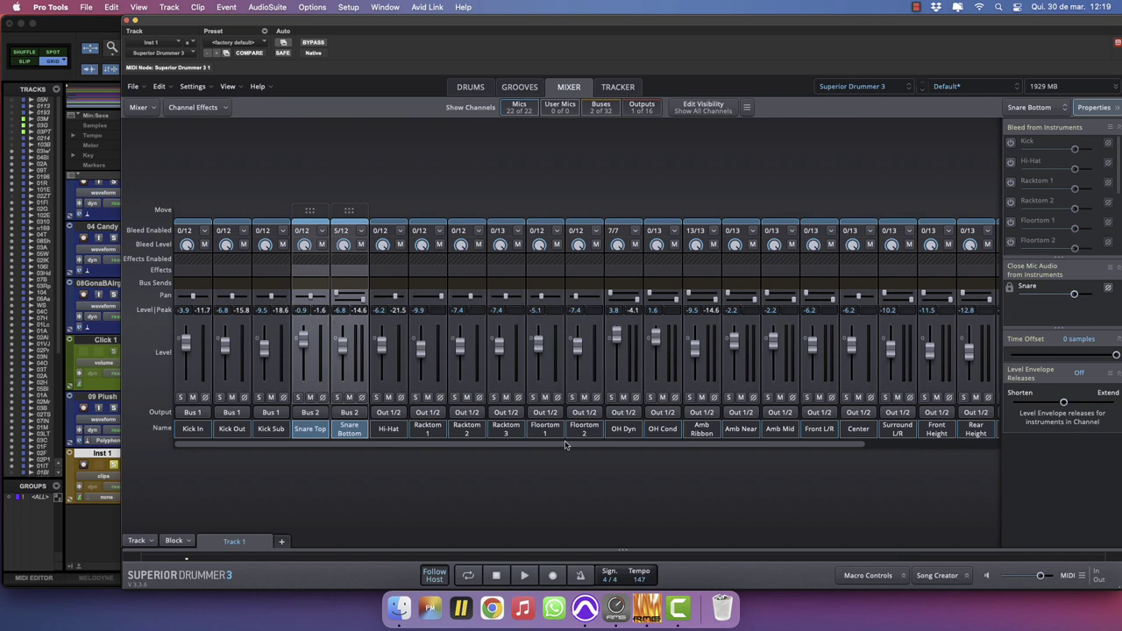
Route the Racktom 1–3 and Floortom 1–2 channels to Bus 3.
{"action": "left_click_drag", "start_coordinate": [428, 429], "coordinate": [579, 433]}
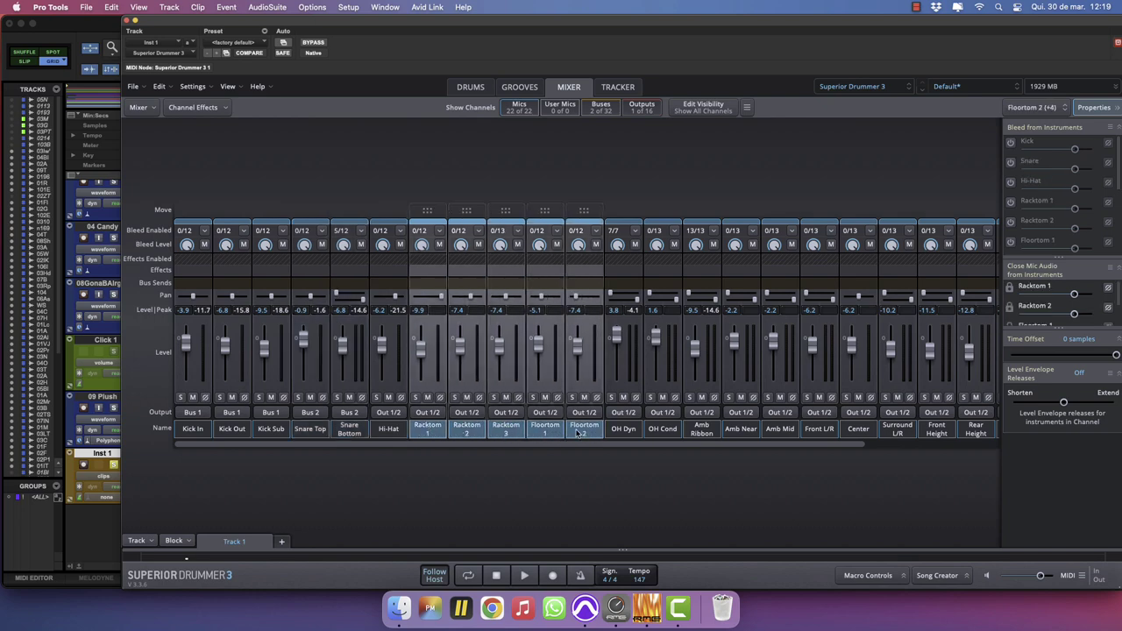
{"action": "left_click", "coordinate": [430, 412]}
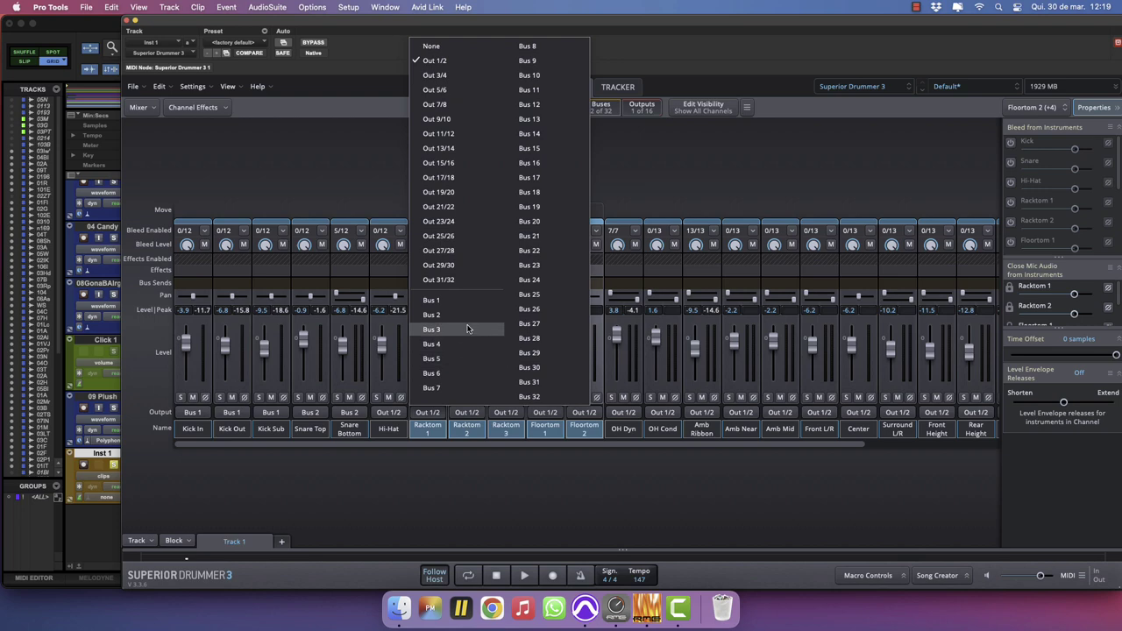
{"action": "left_click", "coordinate": [468, 330]}
Route the OH Dyn and OH Cond overhead channels to Bus 4.
{"action": "left_click_drag", "start_coordinate": [629, 431], "coordinate": [663, 431]}
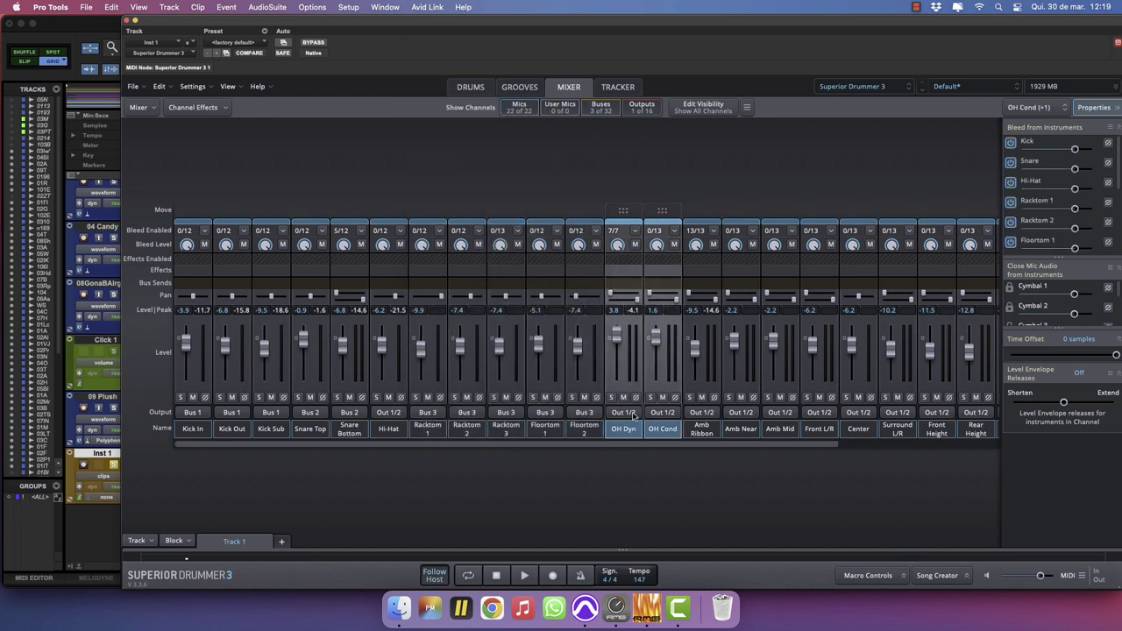
{"action": "left_click", "coordinate": [623, 412]}
{"action": "left_click", "coordinate": [653, 344]}
Route all room channels from Amb Ribbon through Rear Ht Wide to Bus 5.
{"action": "left_click_drag", "start_coordinate": [704, 434], "coordinate": [999, 442]}
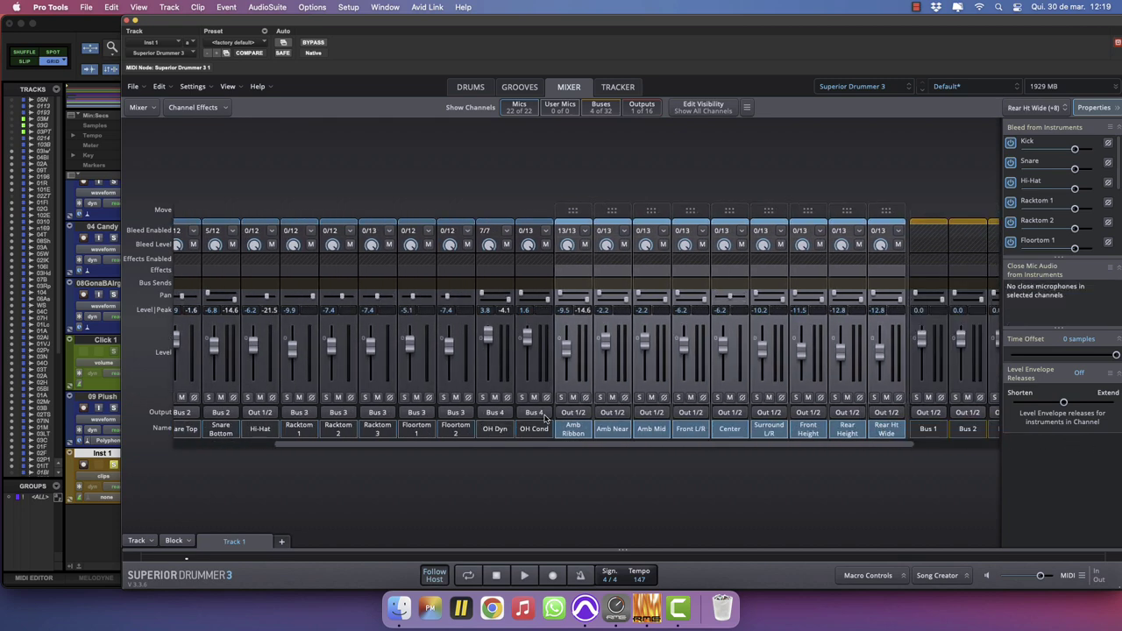
{"action": "left_click", "coordinate": [574, 415]}
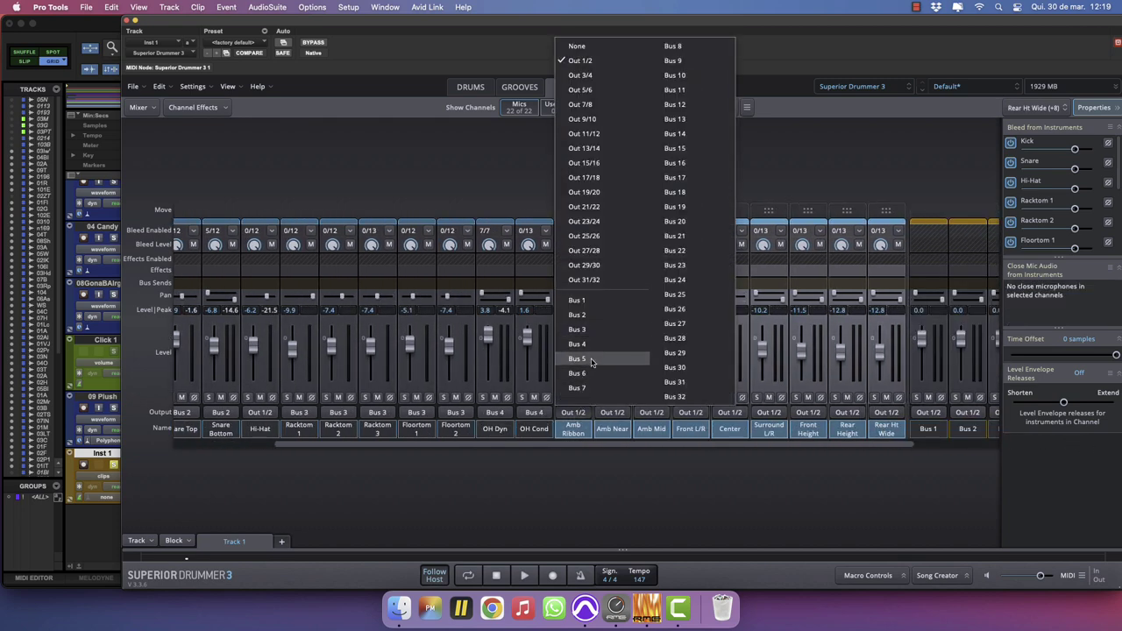
{"action": "left_click", "coordinate": [591, 361]}
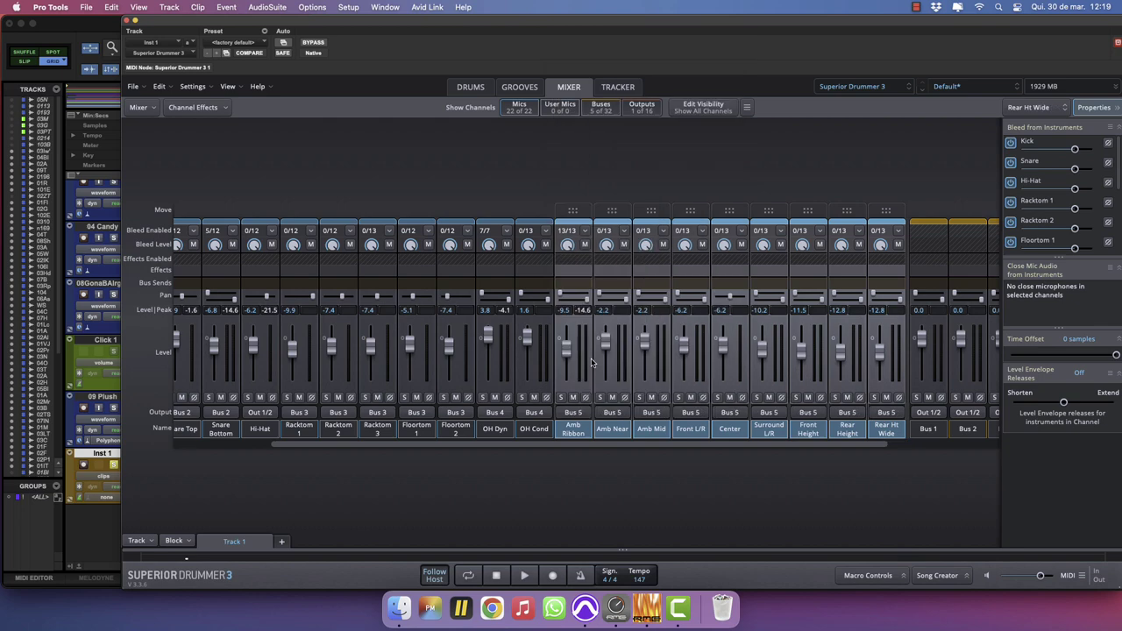
Enable bleed from Cymbals 1 to 5 and the Ride on the OH Cond channel.
{"action": "left_click", "coordinate": [529, 430]}
{"action": "scroll", "coordinate": [1008, 185], "scroll_direction": "down", "scroll_amount": 5}
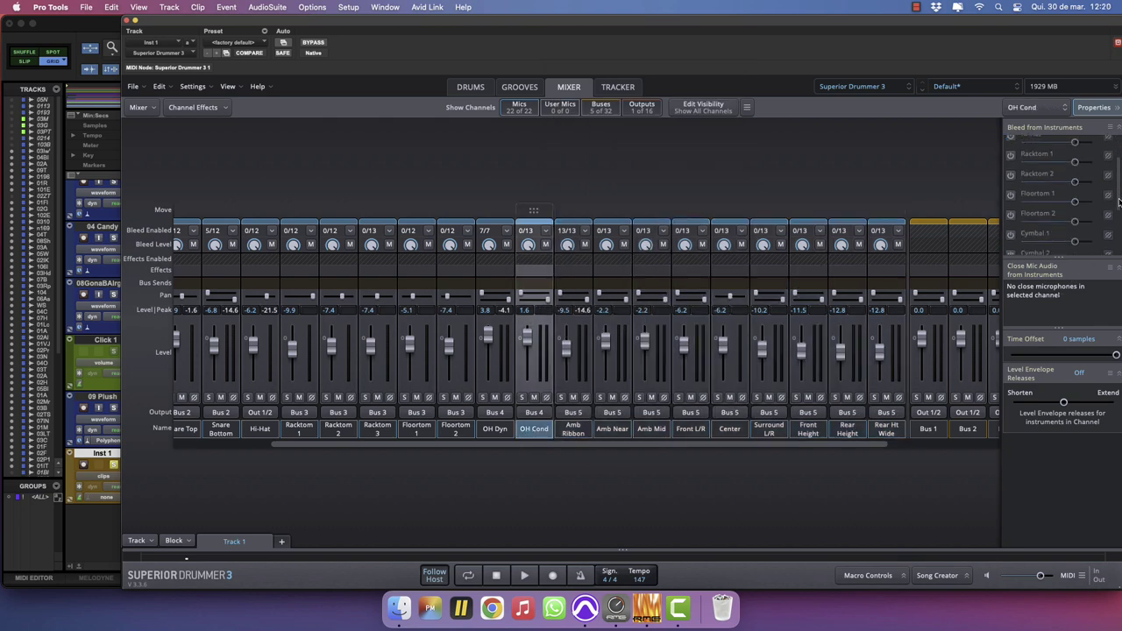
{"action": "left_click", "coordinate": [1011, 165]}
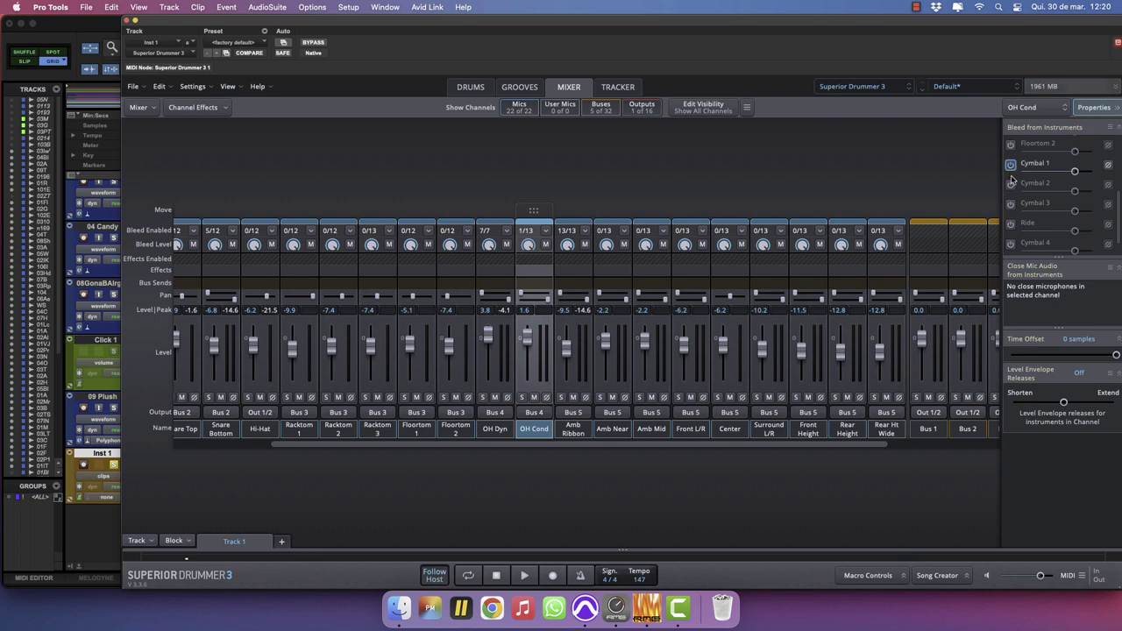
{"action": "left_click", "coordinate": [1010, 184]}
{"action": "left_click", "coordinate": [1011, 203]}
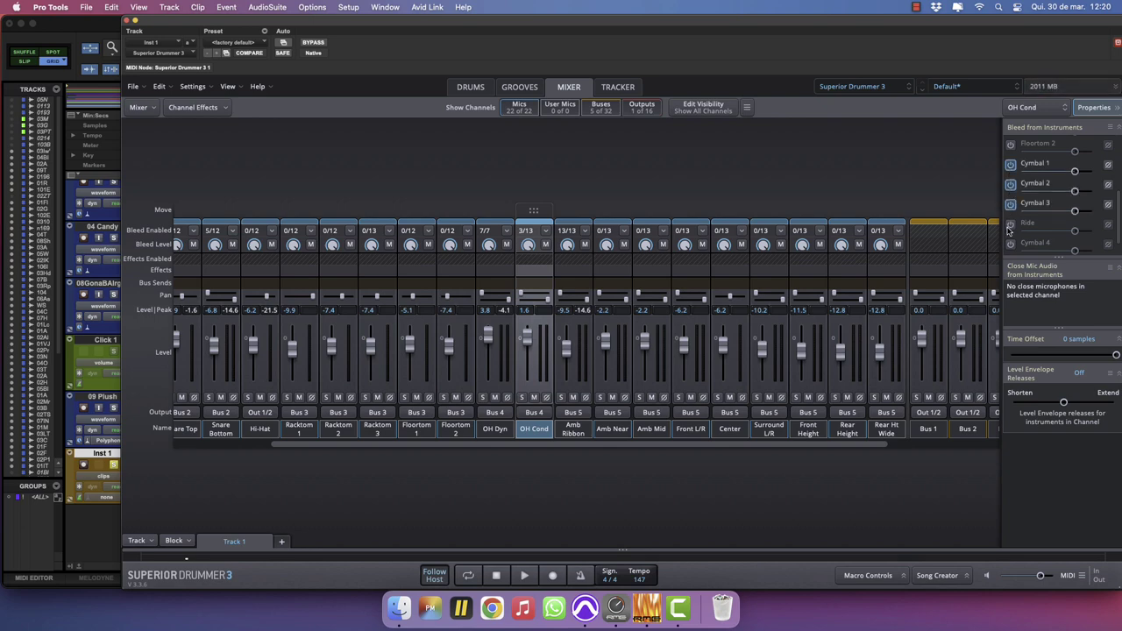
{"action": "left_click", "coordinate": [1010, 223]}
{"action": "left_click", "coordinate": [1010, 244]}
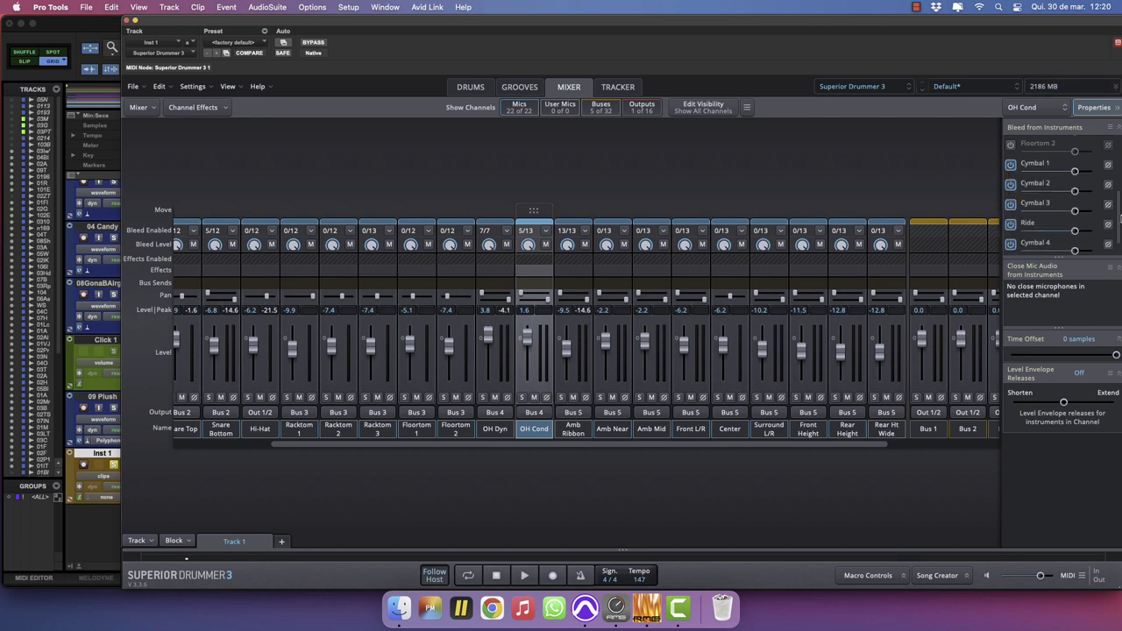
{"action": "left_click_drag", "start_coordinate": [1118, 236], "coordinate": [1118, 254]}
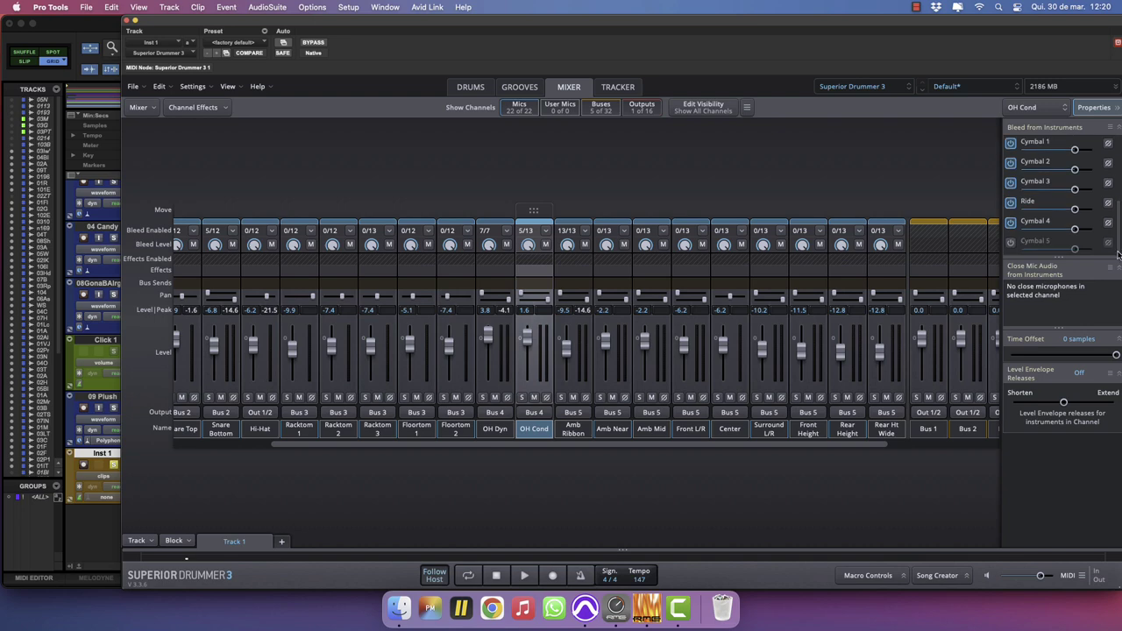
{"action": "left_click", "coordinate": [1011, 243]}
Open the instrument search for the kick drum and filter it to the Superior Drummer 3 - Preset Sounds library.
{"action": "left_click", "coordinate": [472, 88]}
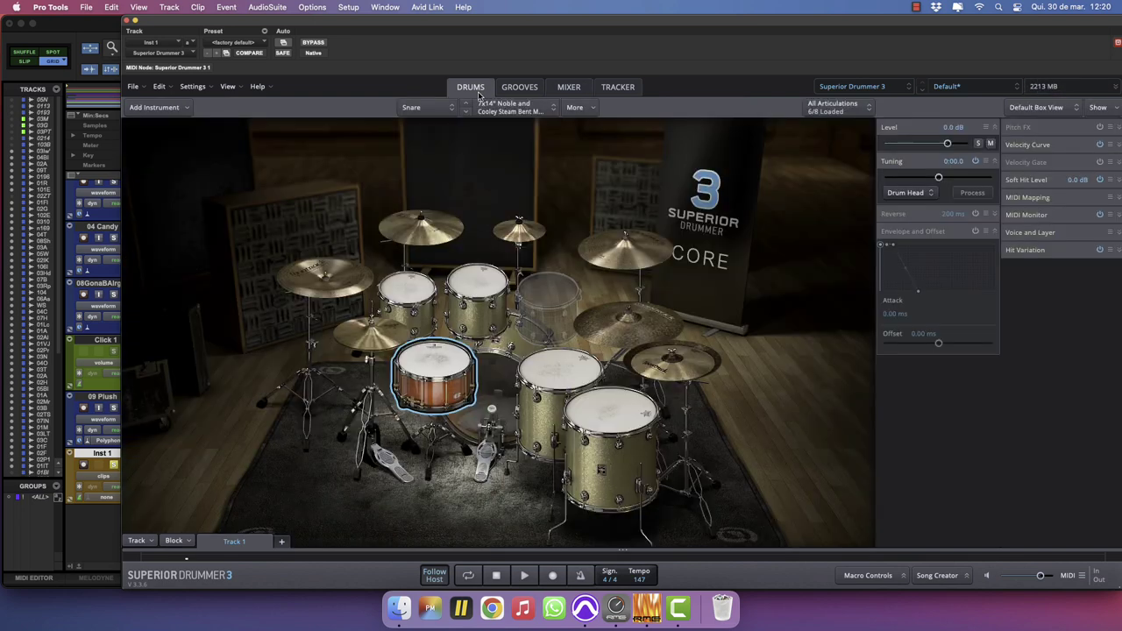
{"action": "left_click", "coordinate": [500, 377]}
{"action": "right_click", "coordinate": [495, 375]}
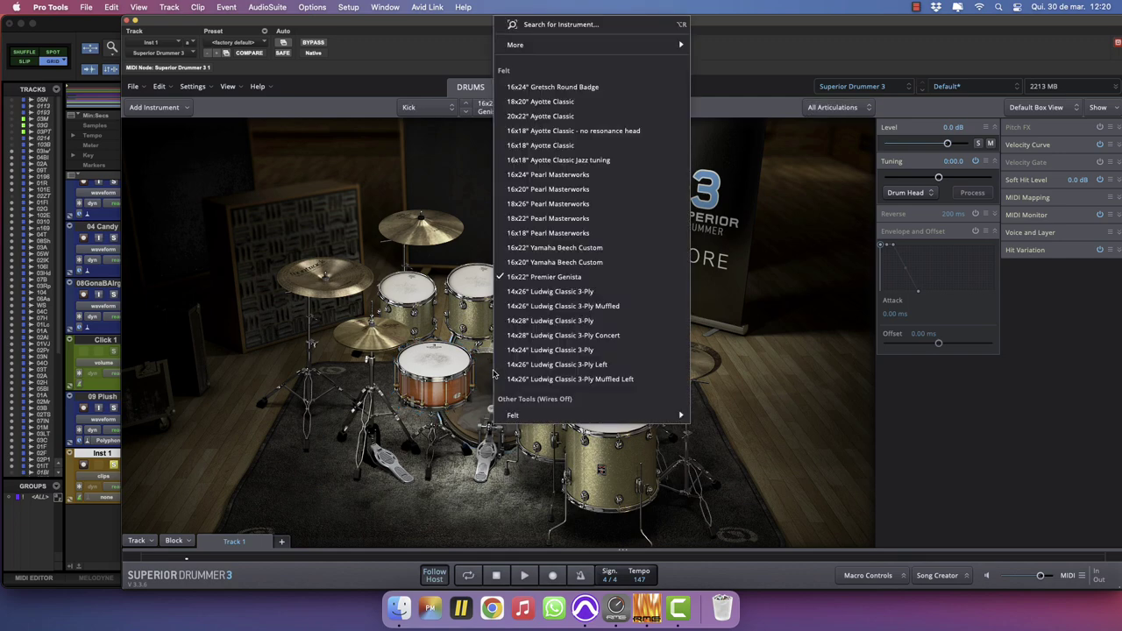
{"action": "left_click", "coordinate": [595, 26]}
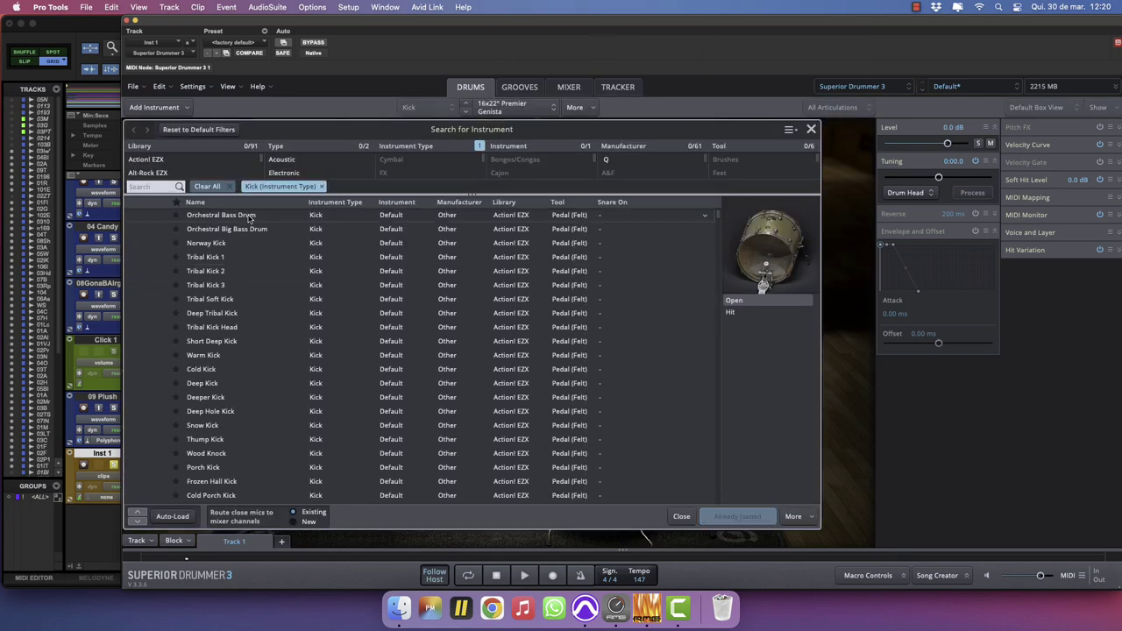
{"action": "left_click", "coordinate": [200, 193]}
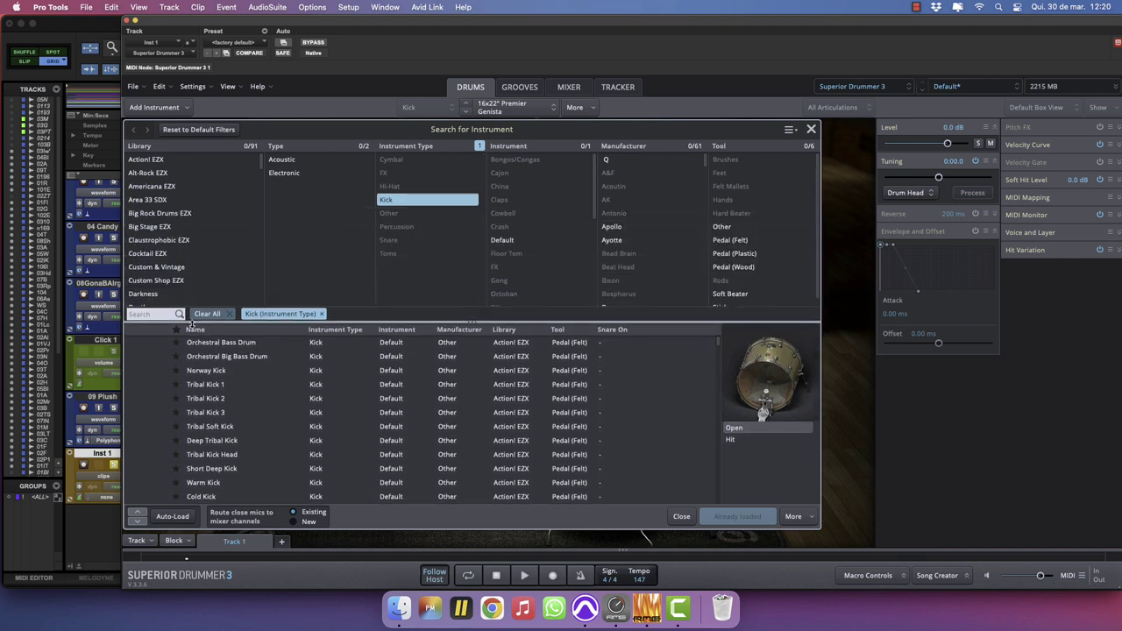
{"action": "scroll", "coordinate": [208, 294], "scroll_direction": "down", "scroll_amount": 5}
{"action": "scroll", "coordinate": [208, 294], "scroll_direction": "down", "scroll_amount": 10}
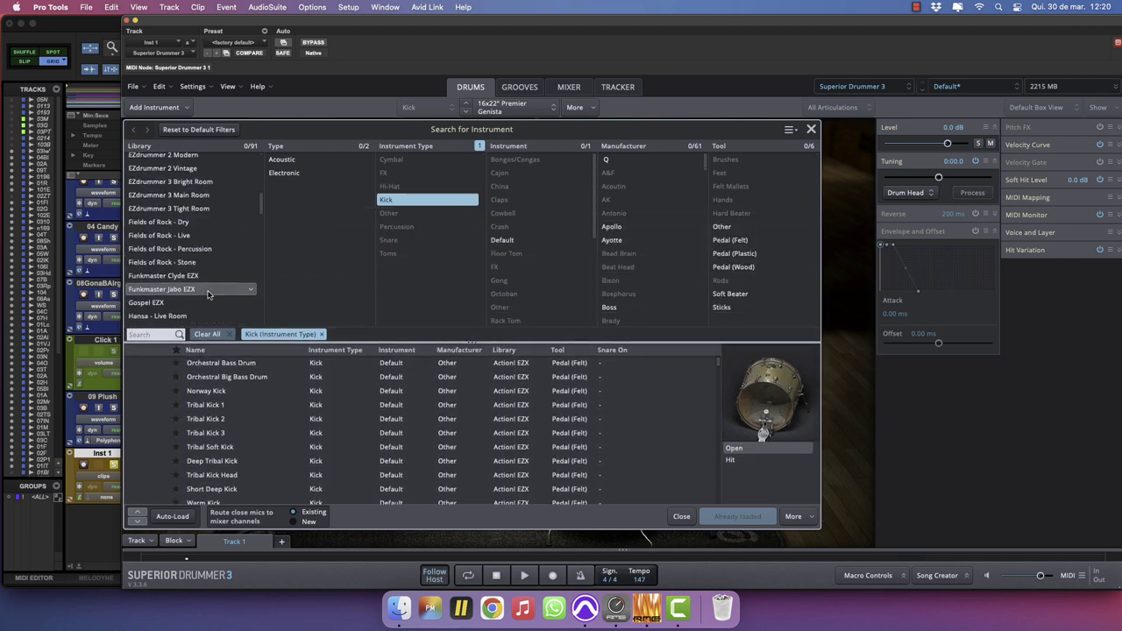
{"action": "scroll", "coordinate": [208, 294], "scroll_direction": "down", "scroll_amount": 10}
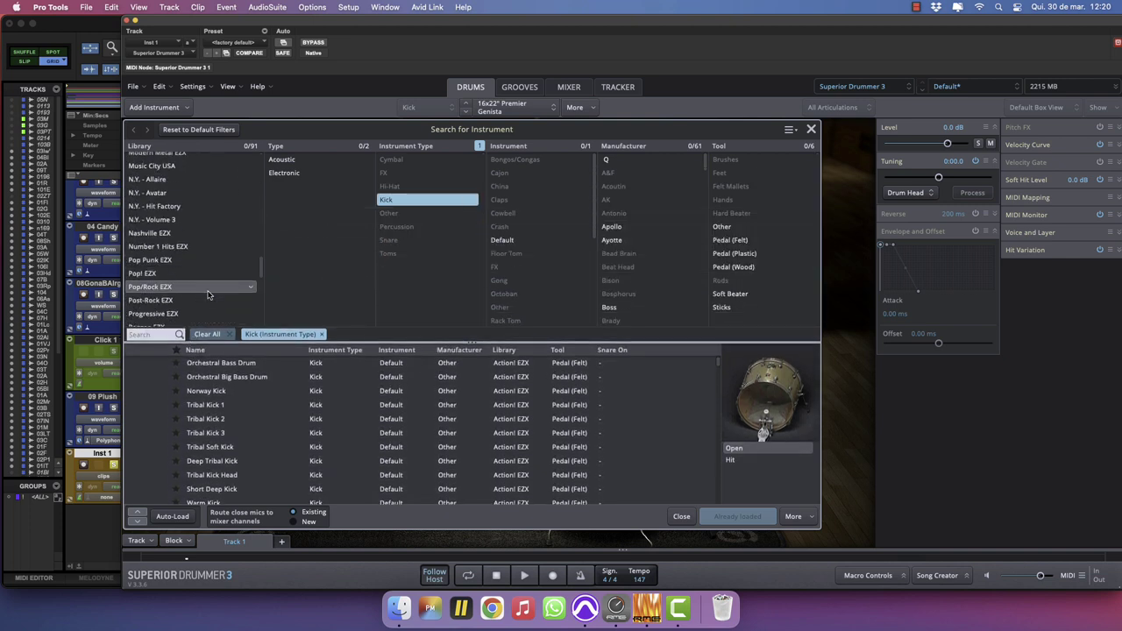
{"action": "scroll", "coordinate": [208, 295], "scroll_direction": "down", "scroll_amount": 4}
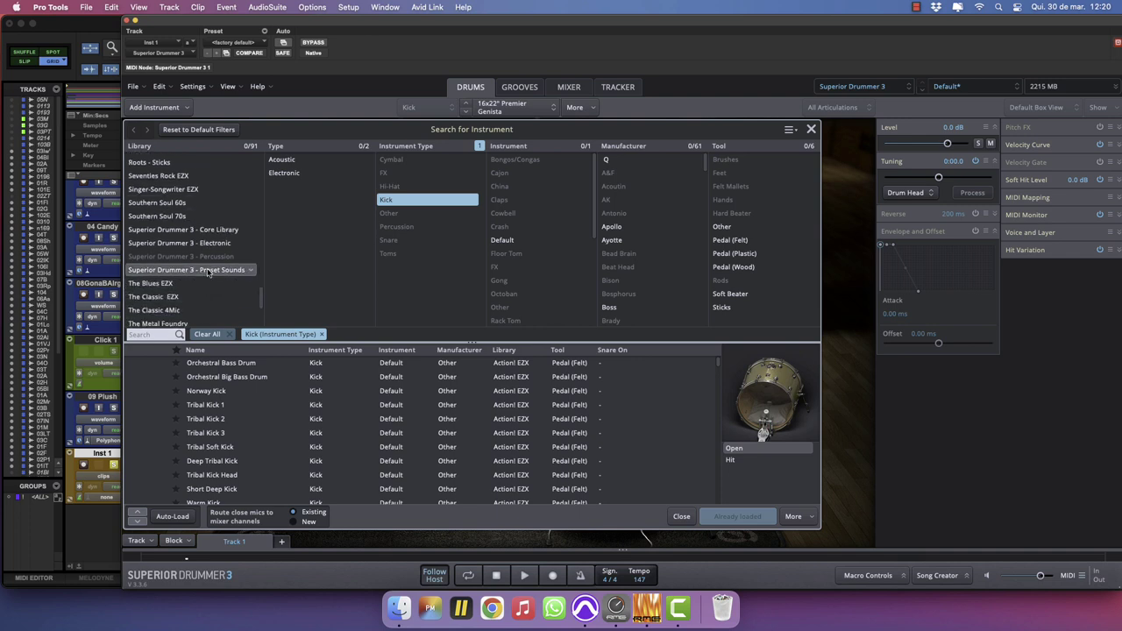
{"action": "left_click", "coordinate": [208, 270]}
{"action": "scroll", "coordinate": [248, 438], "scroll_direction": "down", "scroll_amount": 3}
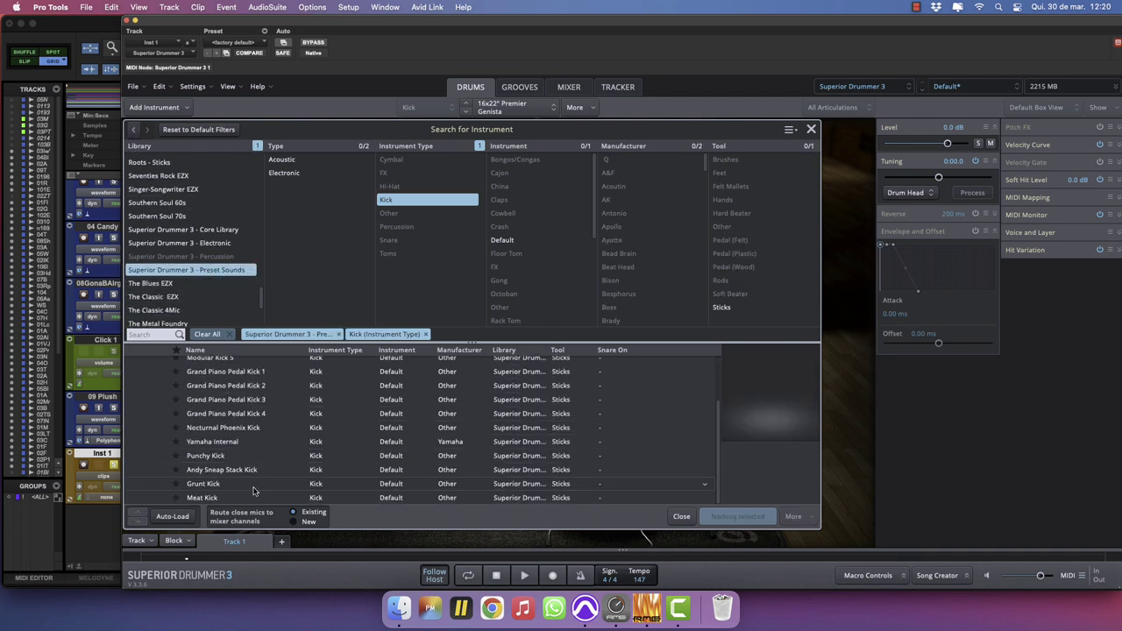
Play the song for reference and audition the Meat Kick and Grunt Kick samples.
{"action": "key", "text": "space"}
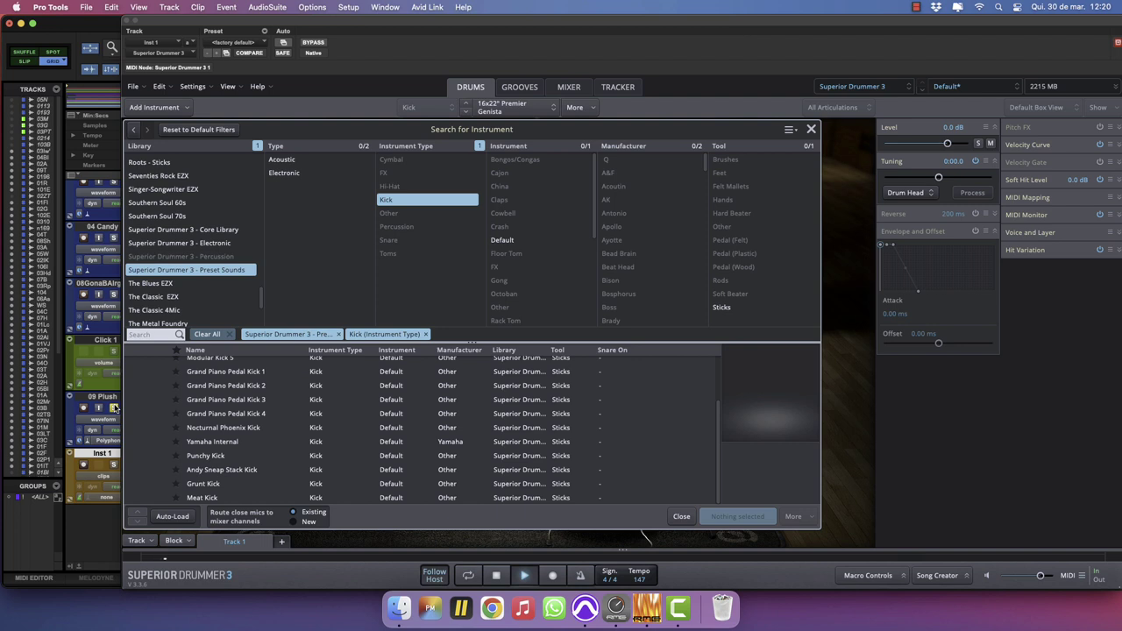
{"action": "key", "text": "space"}
{"action": "left_click", "coordinate": [205, 496]}
{"action": "left_click", "coordinate": [208, 484]}
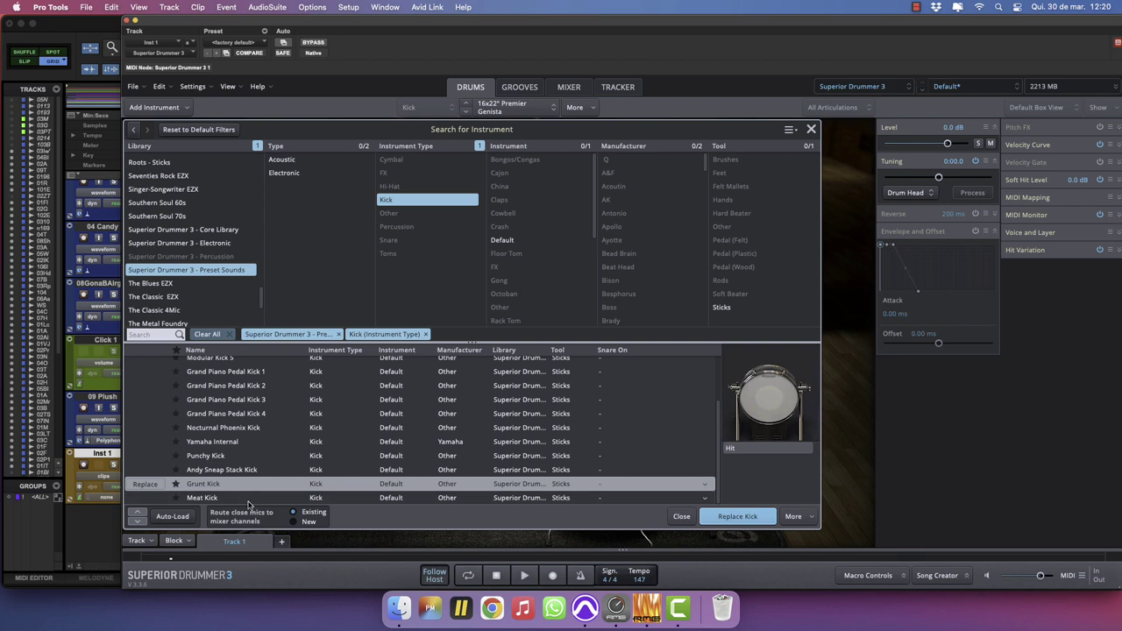
{"action": "left_click", "coordinate": [243, 497]}
Add Grunt Kick as a stacked instrument on the kick drum and close the instrument search.
{"action": "left_click", "coordinate": [241, 487]}
{"action": "left_click", "coordinate": [798, 517]}
{"action": "left_click", "coordinate": [828, 481]}
{"action": "left_click", "coordinate": [810, 129]}
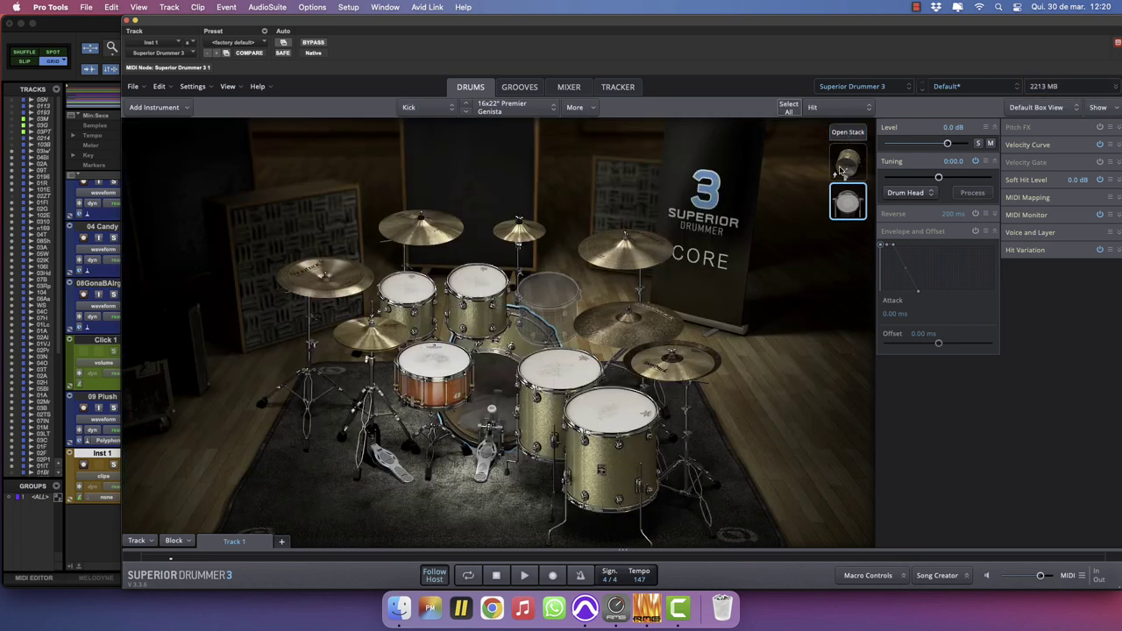
Replace the main kick with the 16x20" Pearl Masterworks and select it together with its stacked sound.
{"action": "right_click", "coordinate": [496, 371]}
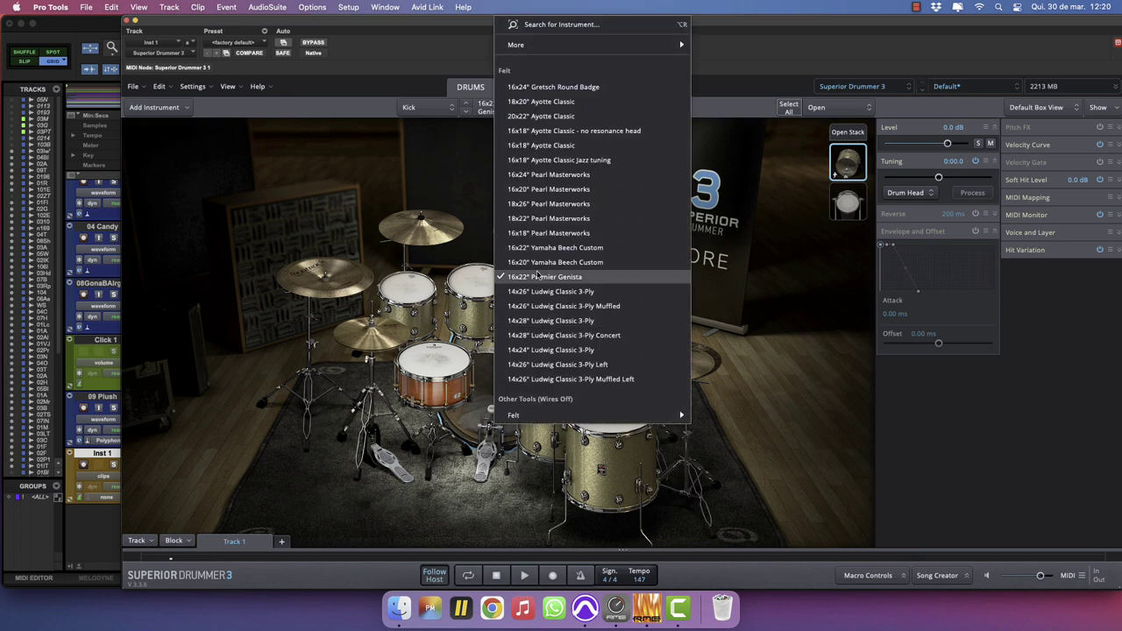
{"action": "left_click", "coordinate": [538, 188]}
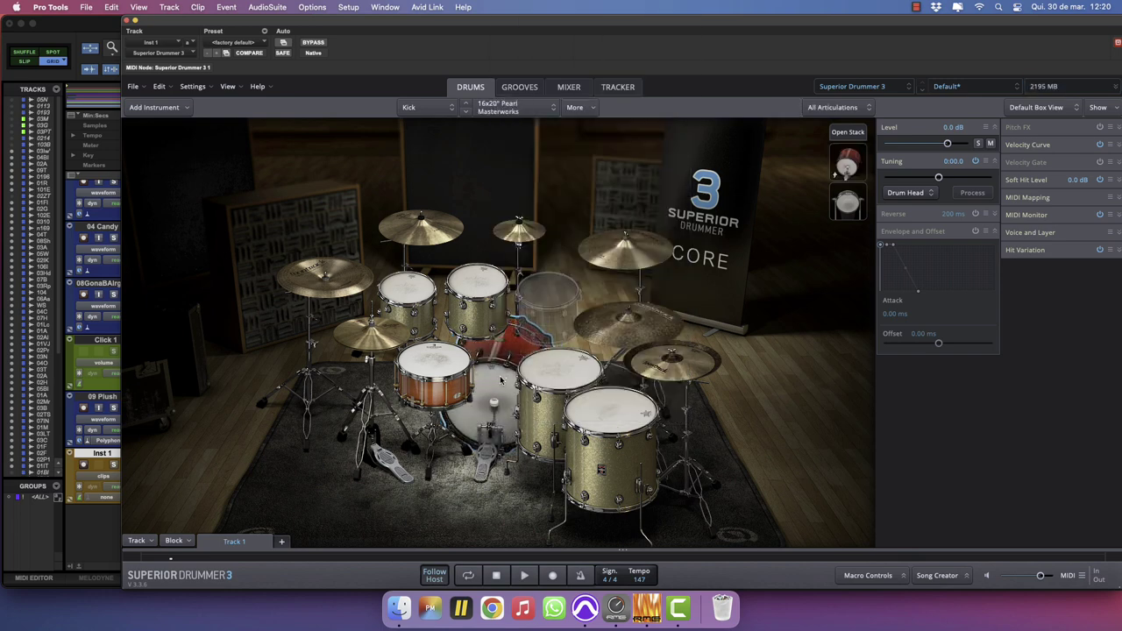
{"action": "left_click", "coordinate": [848, 163]}
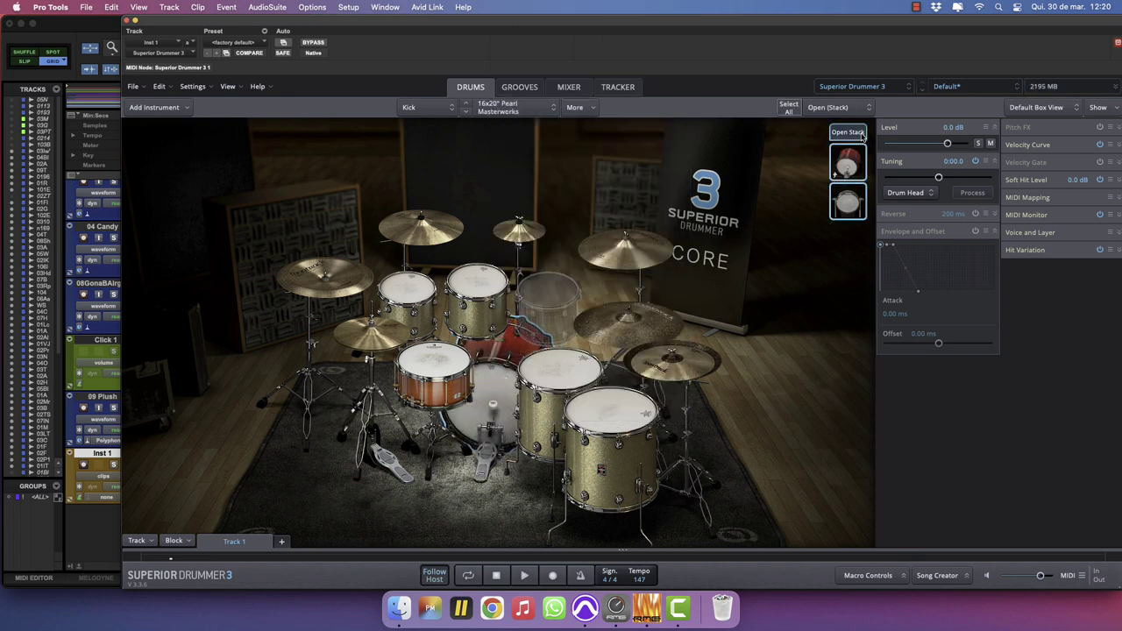
Play the song with the stacked kick and examine the microphone and bus channels in the mixer.
{"action": "key", "text": "space"}
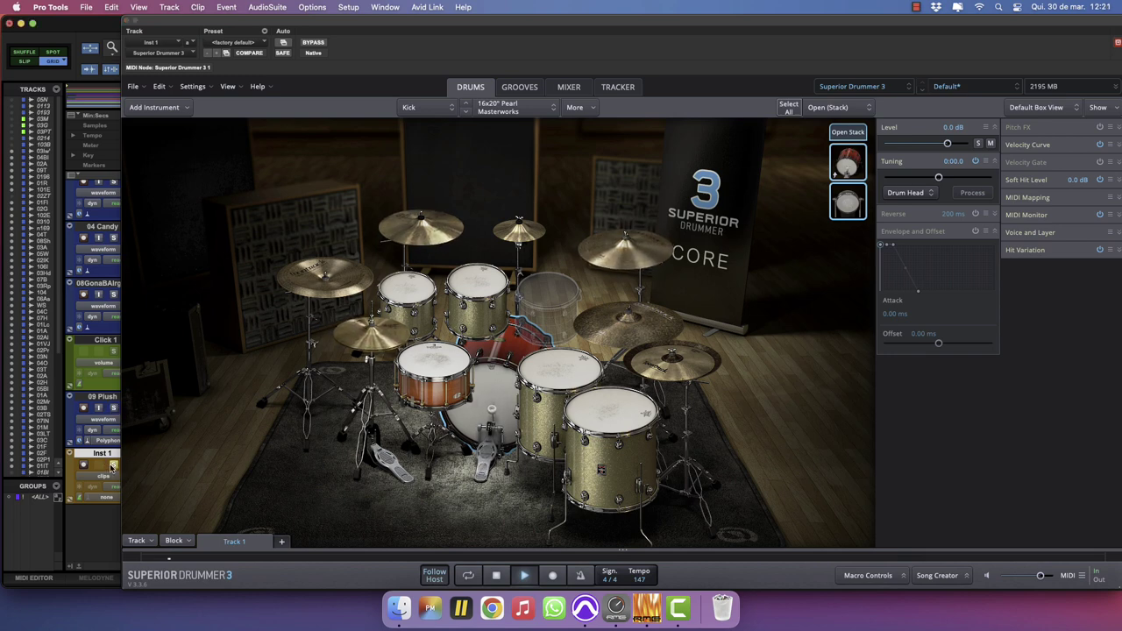
{"action": "left_click", "coordinate": [568, 88]}
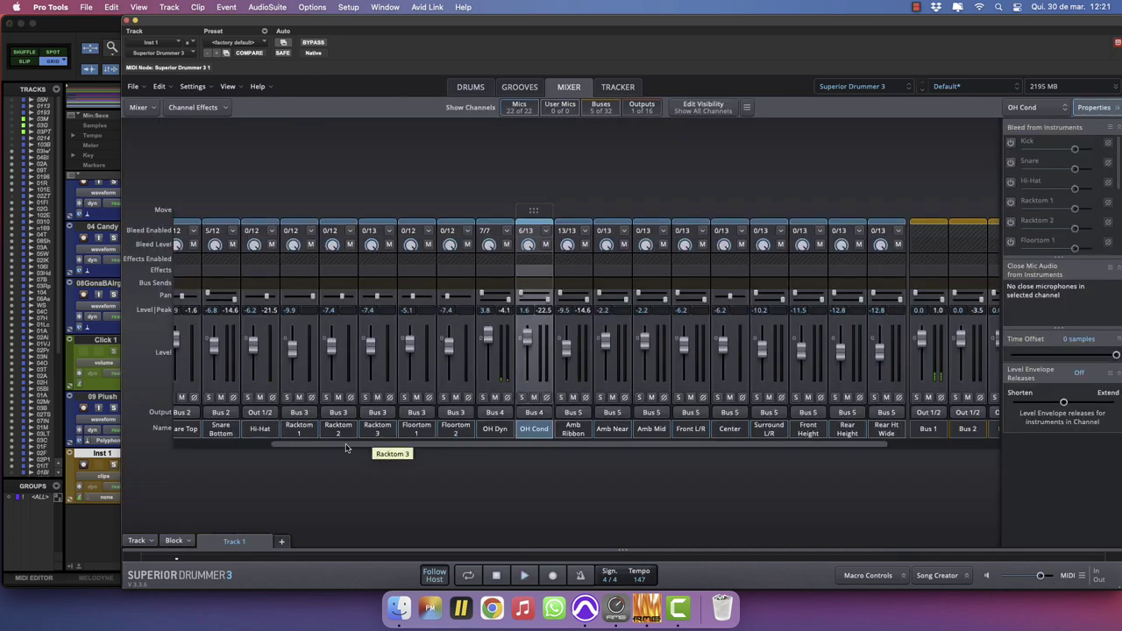
{"action": "scroll", "coordinate": [346, 447], "scroll_direction": "right", "scroll_amount": 4}
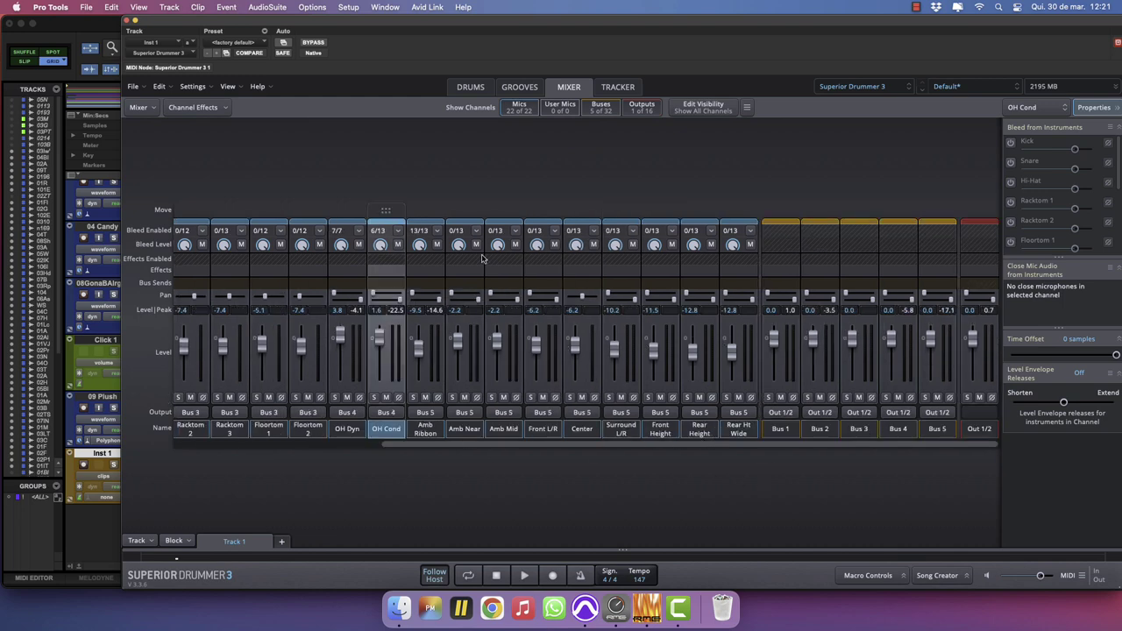
Route the stacked Grunt Kick's close microphone to a new mixer channel and check that channel in the mixer.
{"action": "left_click", "coordinate": [470, 87]}
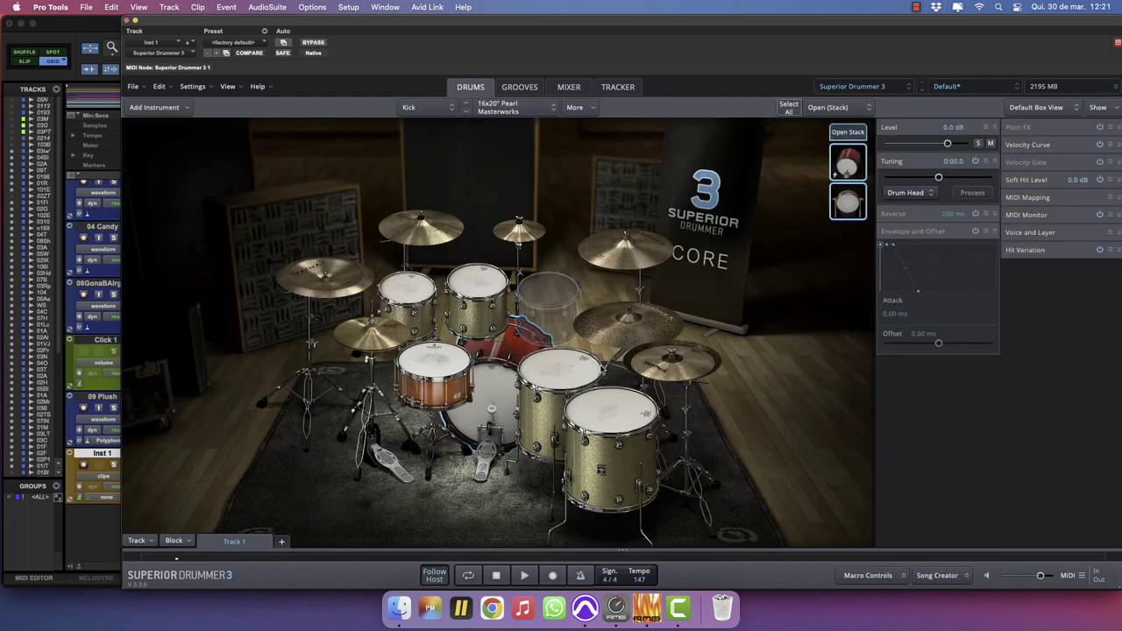
{"action": "right_click", "coordinate": [851, 206]}
{"action": "left_click", "coordinate": [897, 252]}
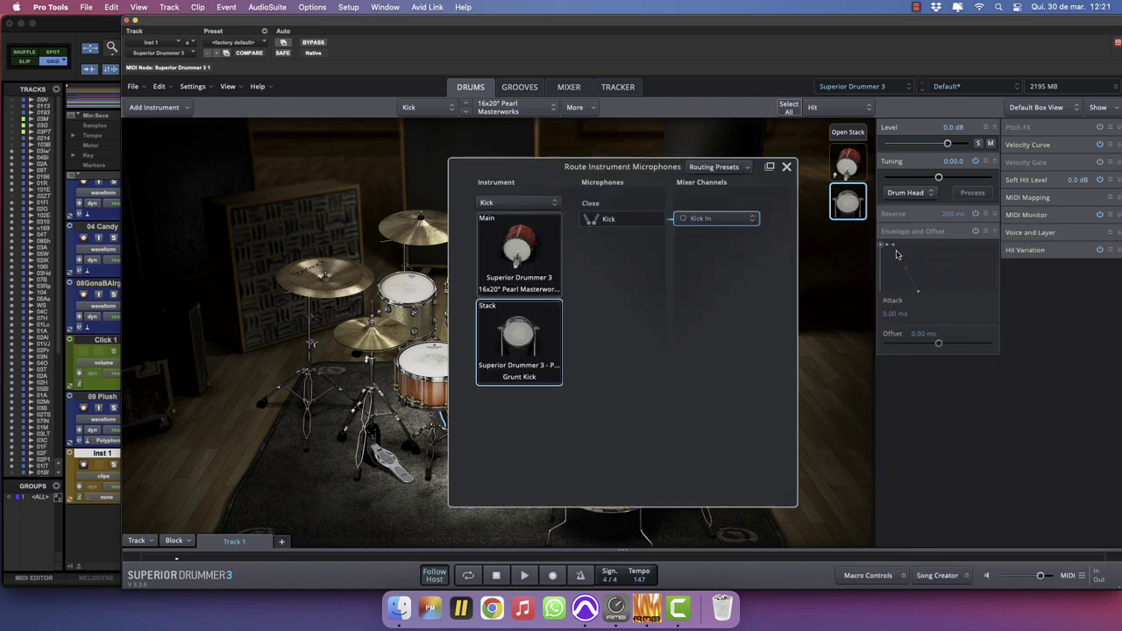
{"action": "left_click", "coordinate": [702, 219]}
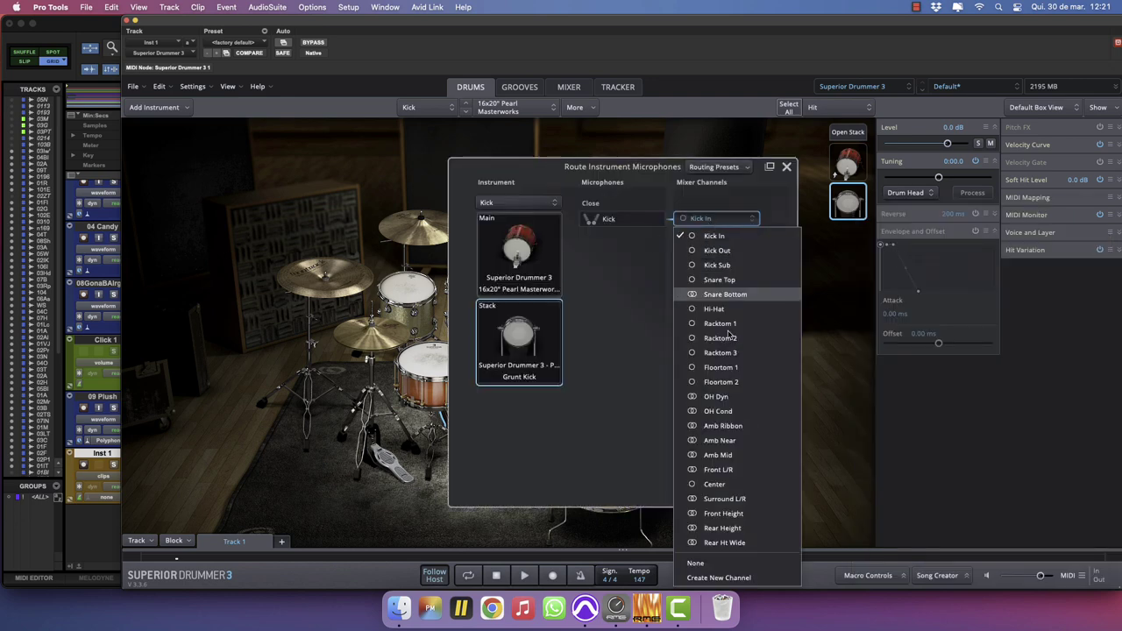
{"action": "left_click", "coordinate": [730, 580]}
{"action": "left_click", "coordinate": [786, 167]}
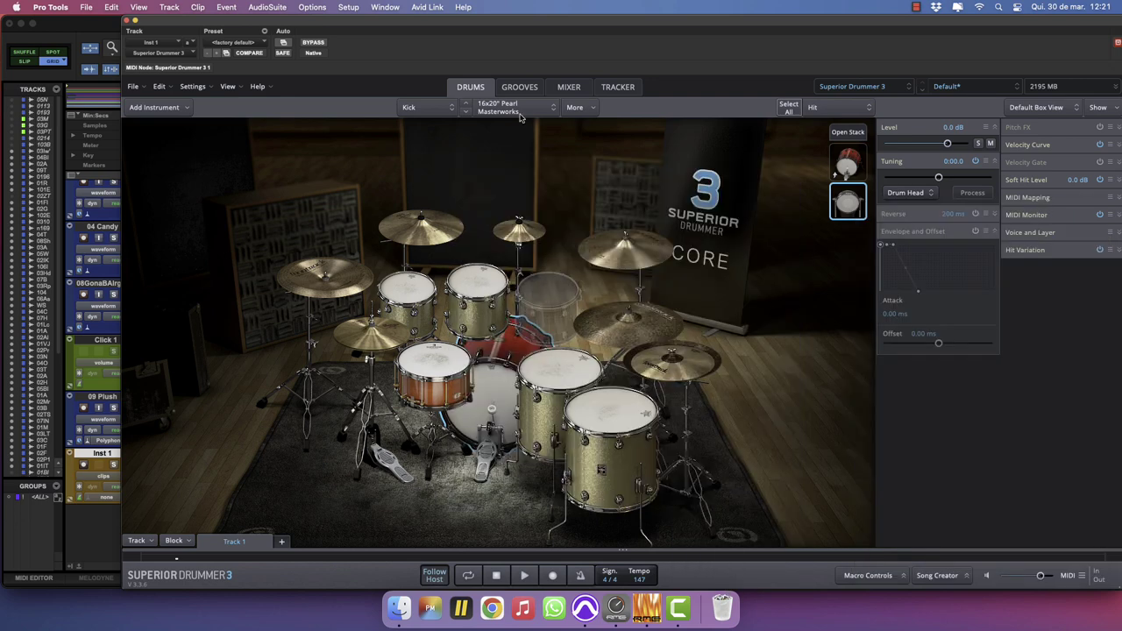
{"action": "left_click", "coordinate": [567, 86]}
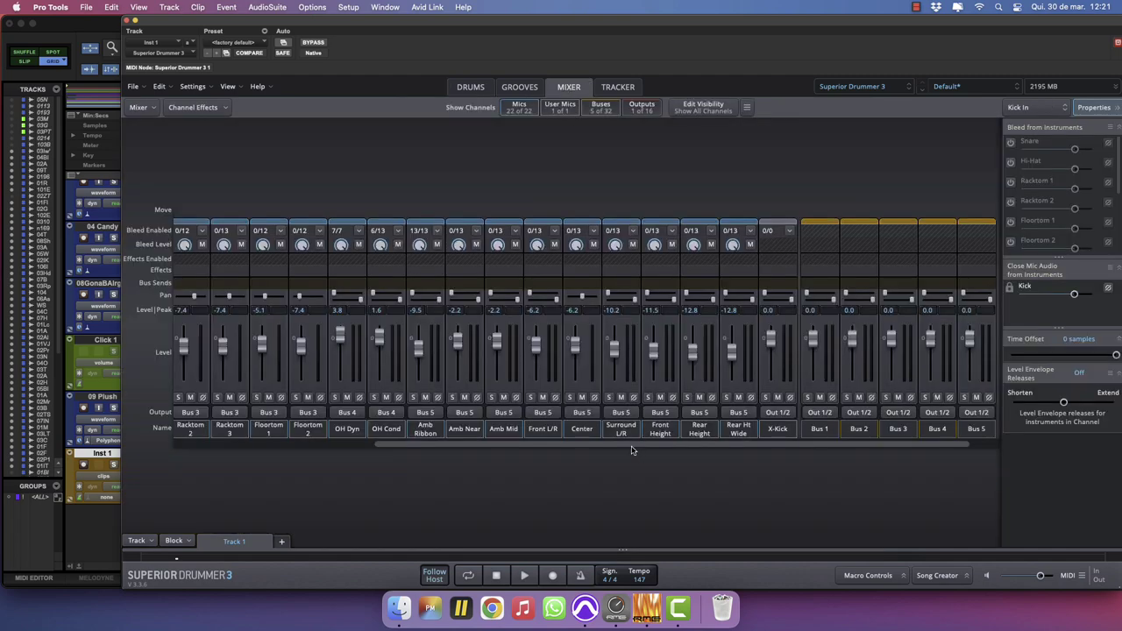
Open the instrument search for the snare drum and filter it to the Superior Drummer 3 - Core Library.
{"action": "left_click", "coordinate": [474, 88]}
{"action": "key", "text": "space"}
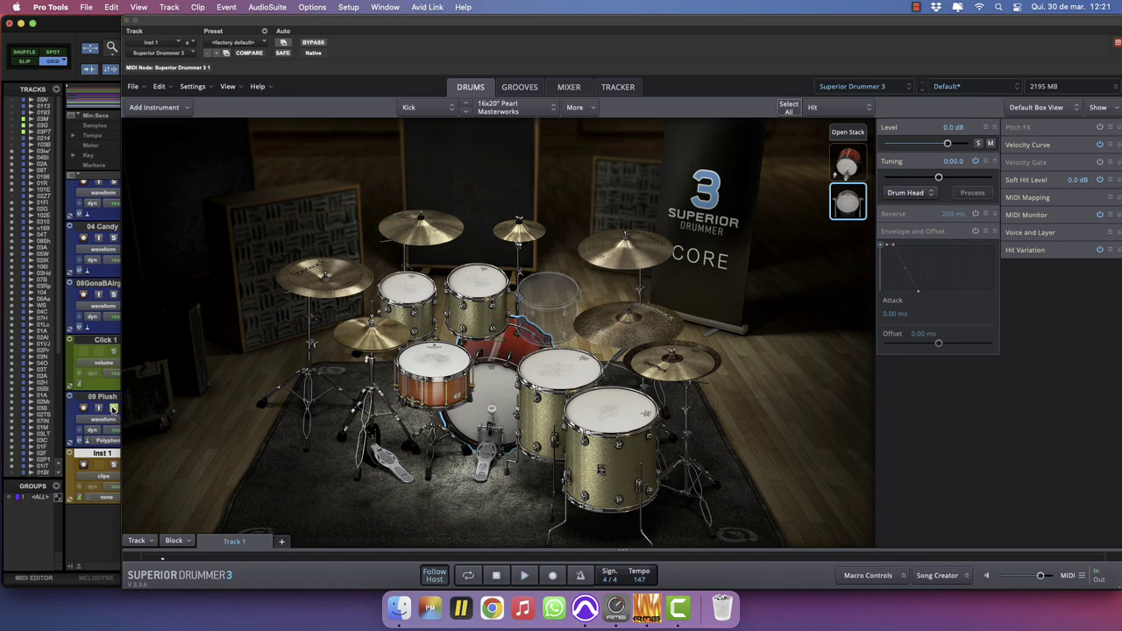
{"action": "left_click", "coordinate": [438, 362]}
{"action": "right_click", "coordinate": [441, 361]}
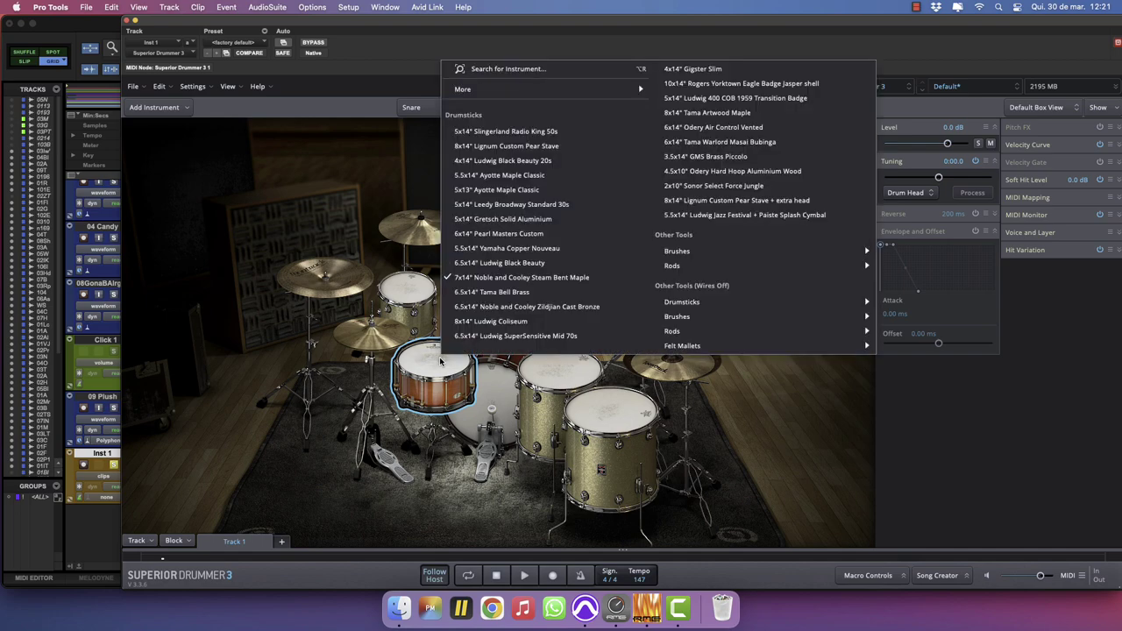
{"action": "left_click", "coordinate": [531, 70]}
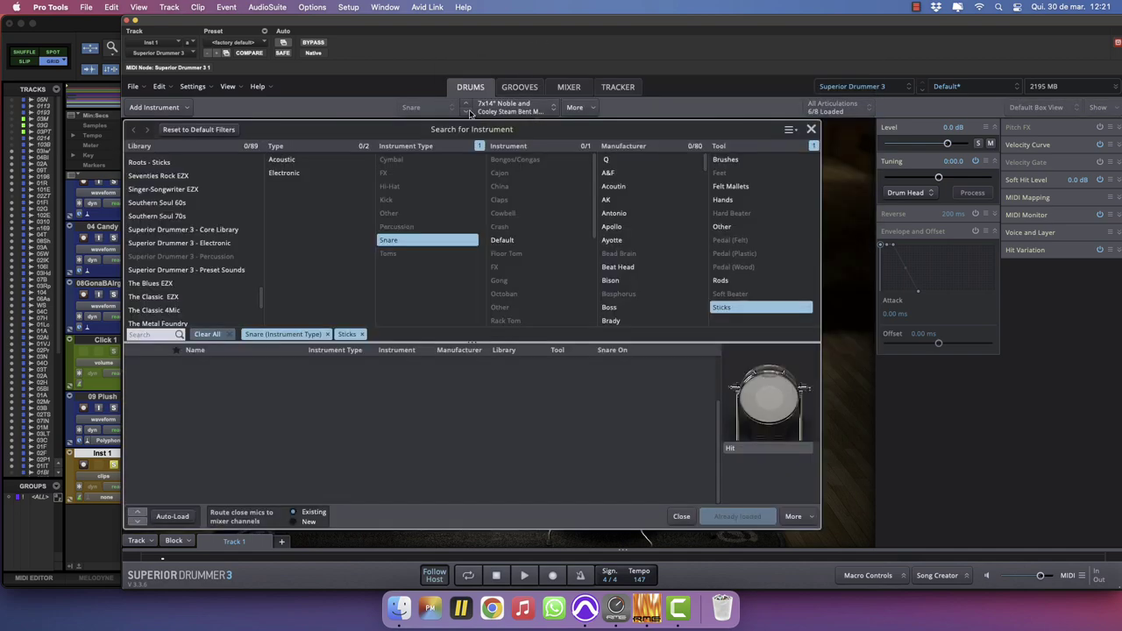
{"action": "left_click", "coordinate": [218, 228]}
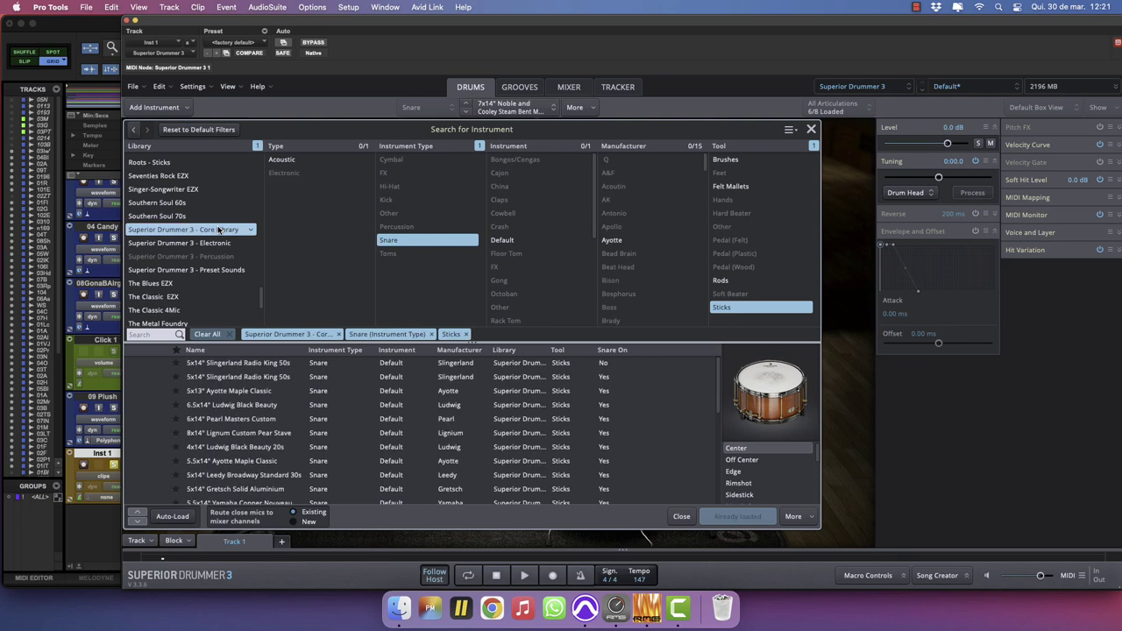
Audition core library snares including the Ayotte Maple Classic, Slingerland Radio King, Gretsch Solid Aluminium and Yamaha Copper Nouveau.
{"action": "left_click", "coordinate": [255, 406]}
{"action": "left_click", "coordinate": [260, 391]}
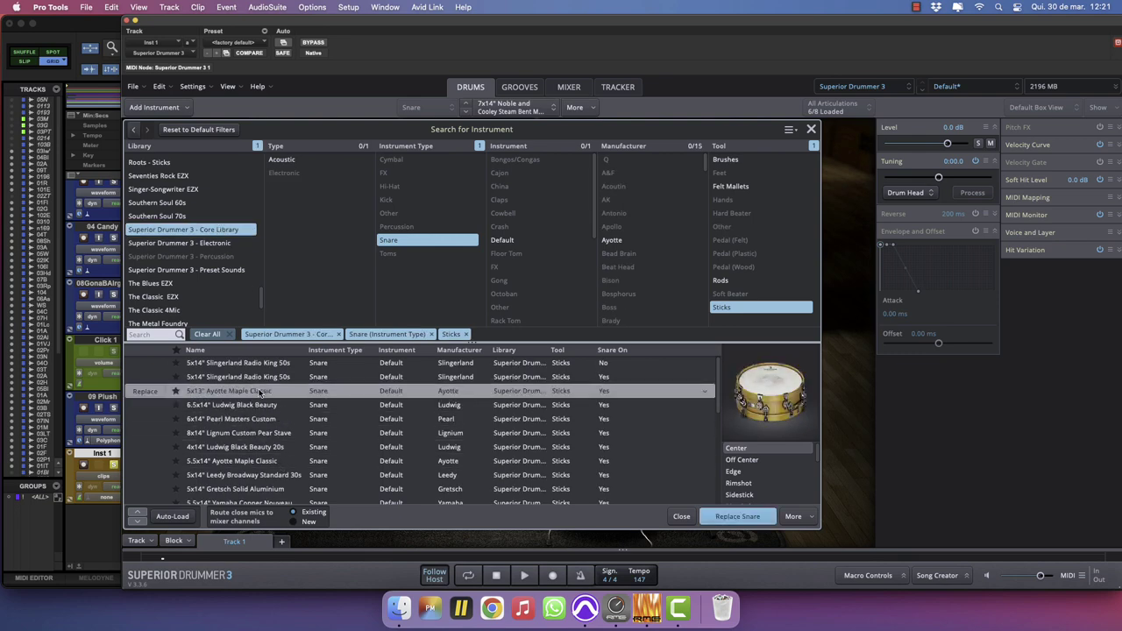
{"action": "left_click", "coordinate": [266, 378]}
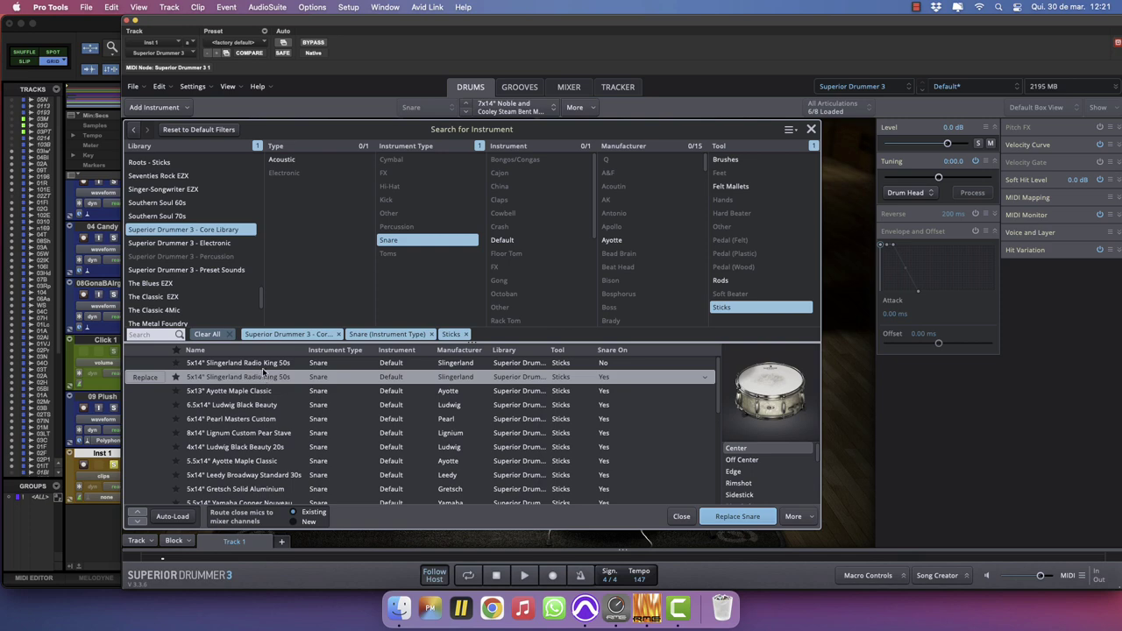
{"action": "left_click", "coordinate": [265, 364]}
{"action": "left_click", "coordinate": [260, 377]}
{"action": "left_click", "coordinate": [273, 489]}
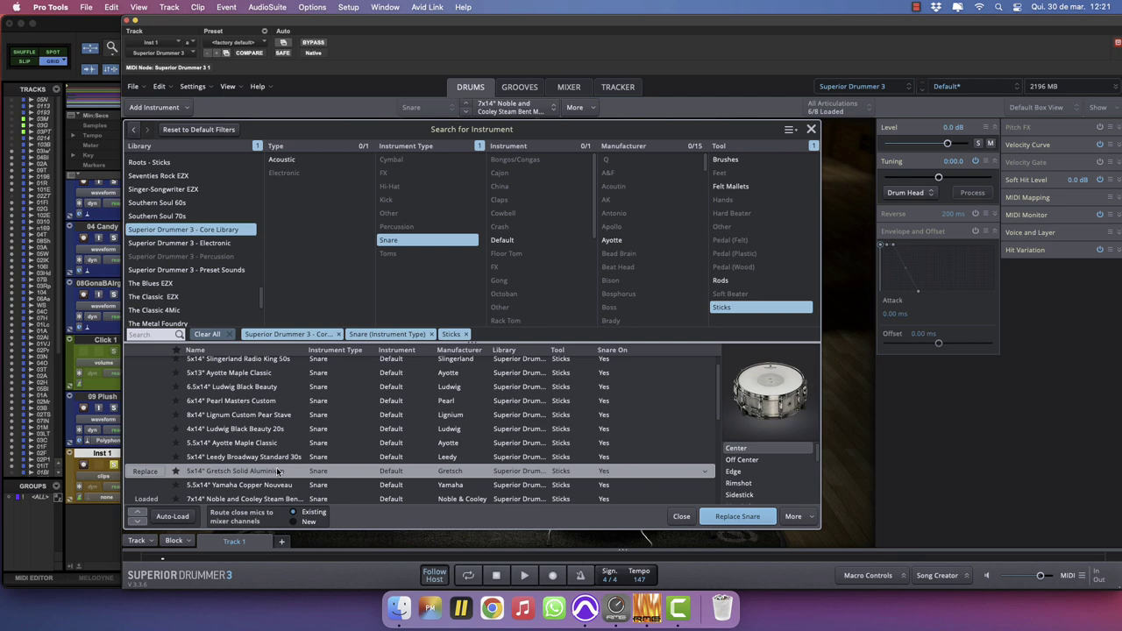
{"action": "scroll", "coordinate": [277, 472], "scroll_direction": "down", "scroll_amount": 1}
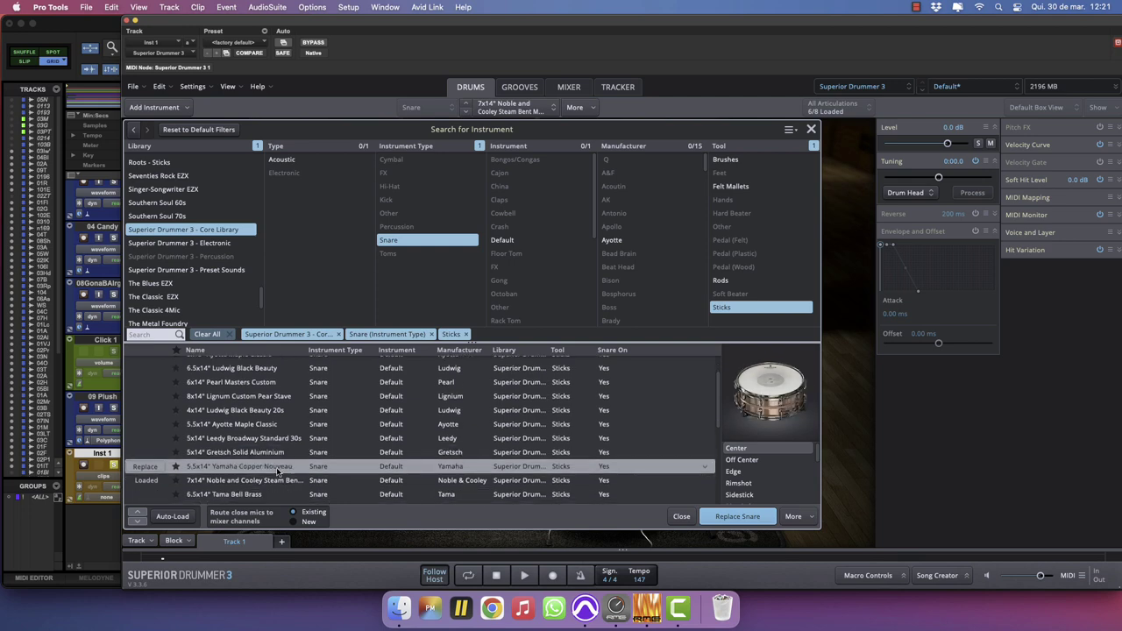
Audition the Tama Bell Brass and Noble and Cooley Zildjian snares, and start song playback.
{"action": "scroll", "coordinate": [277, 471], "scroll_direction": "down", "scroll_amount": 1}
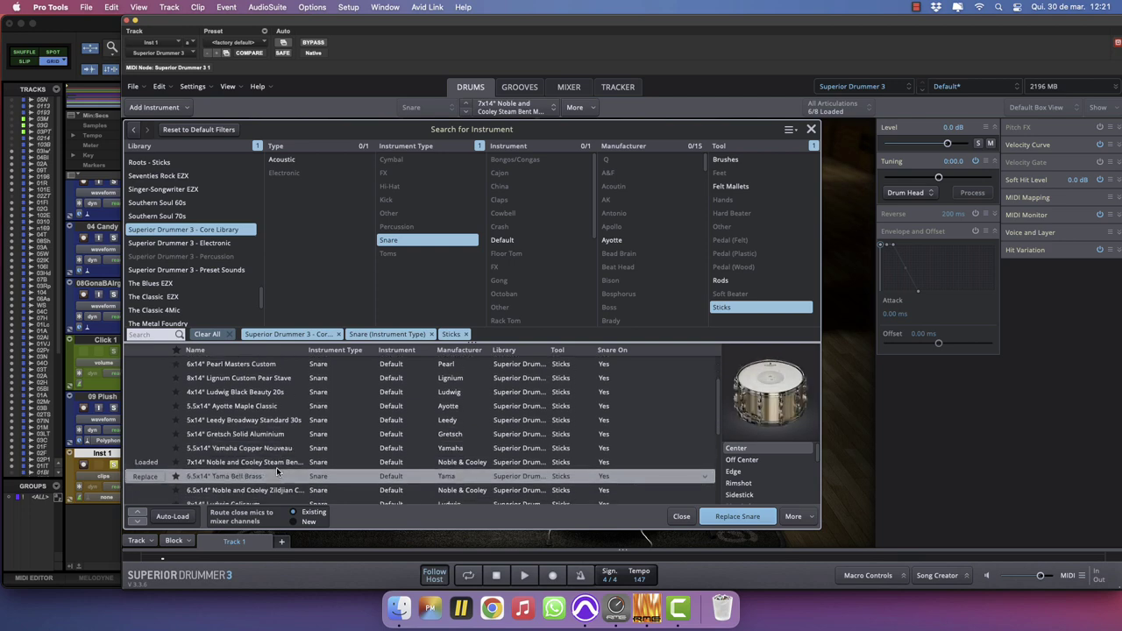
{"action": "left_click", "coordinate": [282, 467]}
{"action": "scroll", "coordinate": [282, 466], "scroll_direction": "down", "scroll_amount": 1}
{"action": "left_click", "coordinate": [282, 468]}
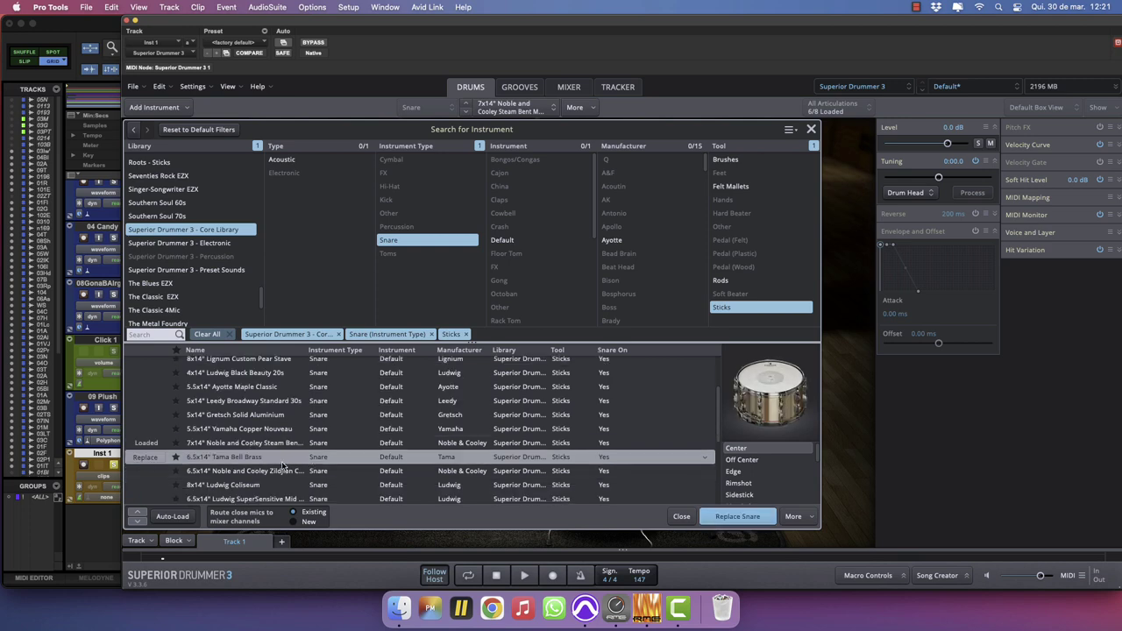
{"action": "scroll", "coordinate": [281, 473], "scroll_direction": "down", "scroll_amount": 2}
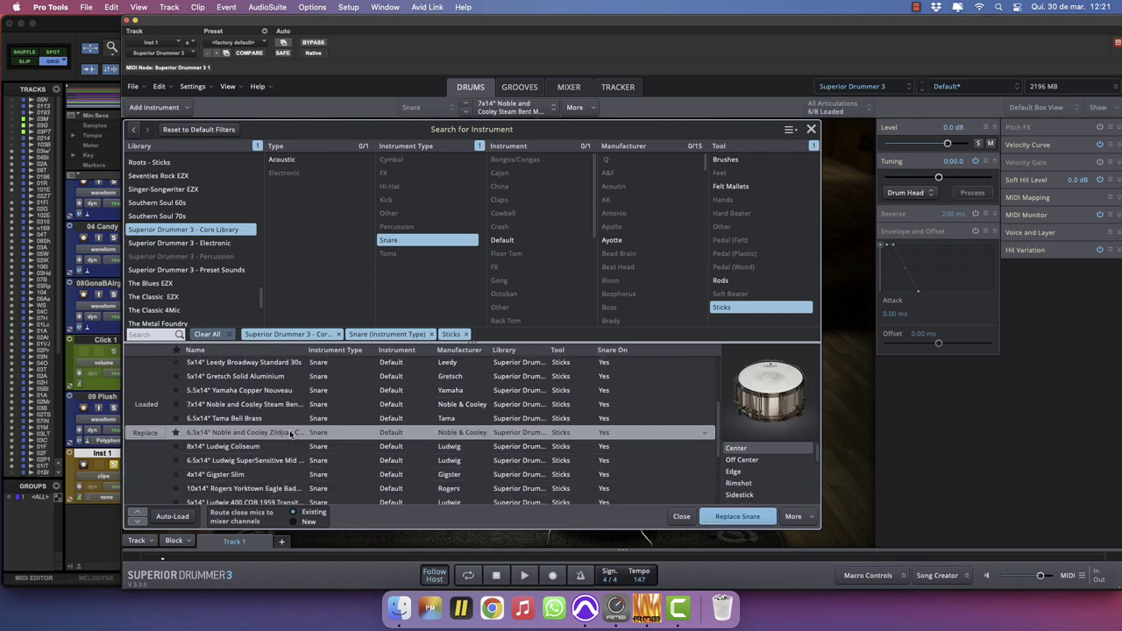
{"action": "key", "text": "space"}
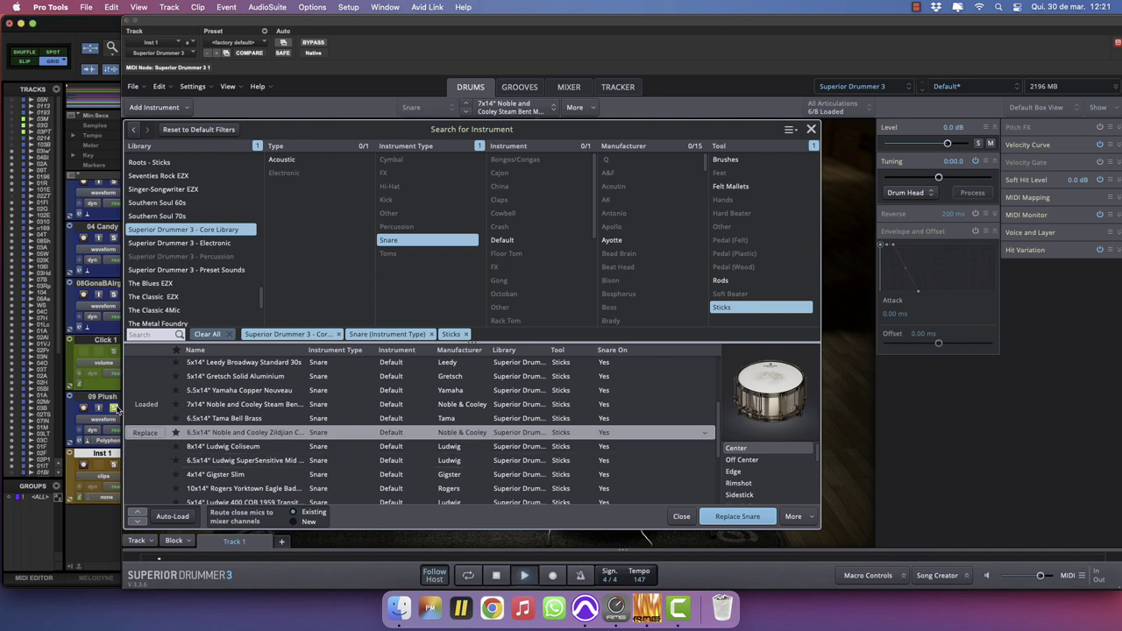
Stack the 8x14" Ludwig Coliseum onto the current snare and close the instrument search.
{"action": "left_click", "coordinate": [247, 448]}
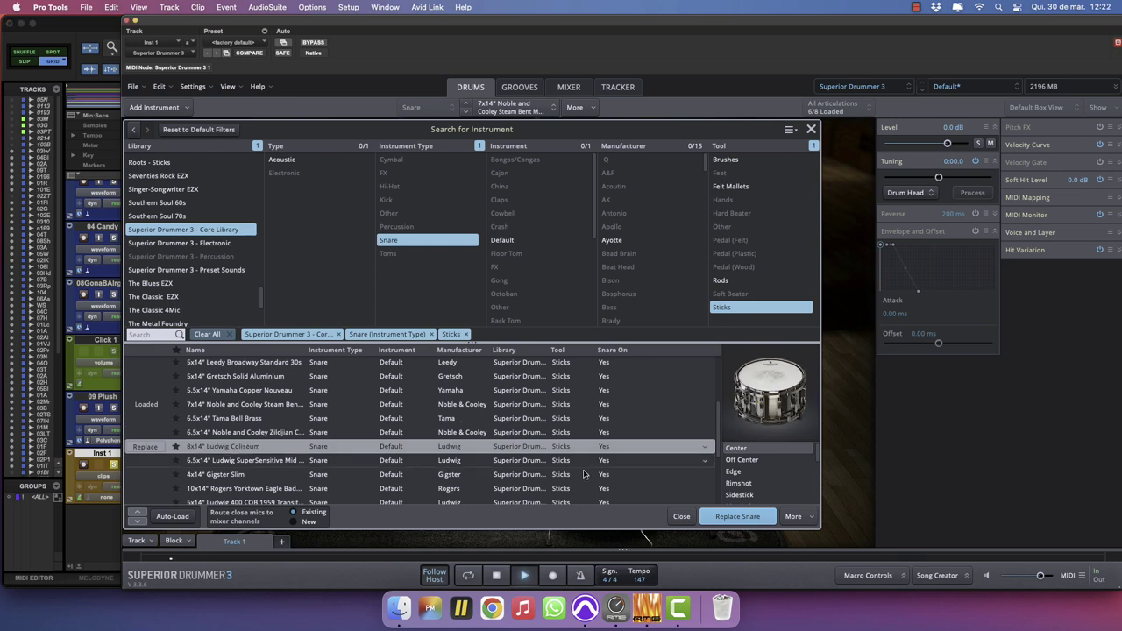
{"action": "left_click", "coordinate": [800, 517]}
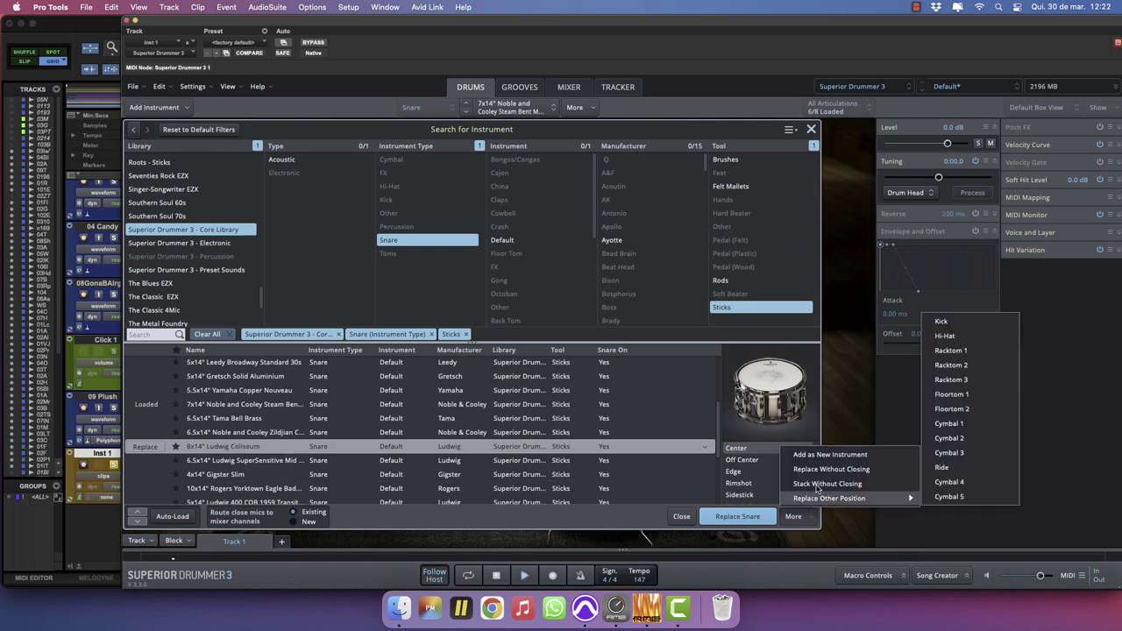
{"action": "left_click", "coordinate": [816, 484]}
{"action": "left_click", "coordinate": [810, 129]}
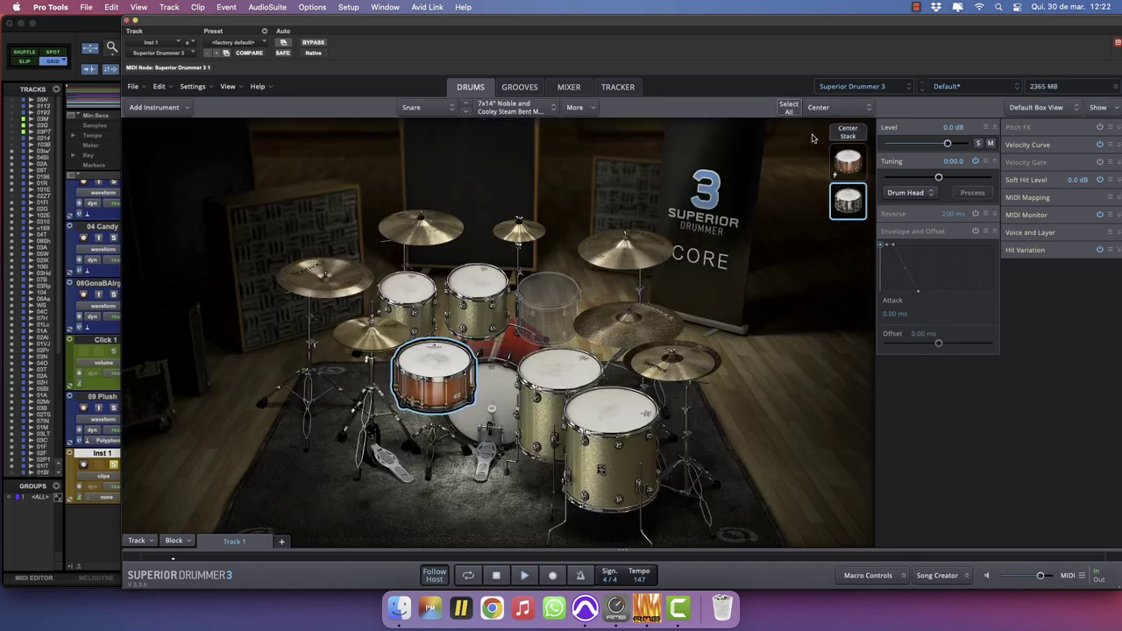
Clear the stacked Ludwig Coliseum's microphone routing and send its Snare Top microphone to a new X-Snare Top mixer channel.
{"action": "left_click", "coordinate": [848, 199]}
{"action": "left_click", "coordinate": [812, 254]}
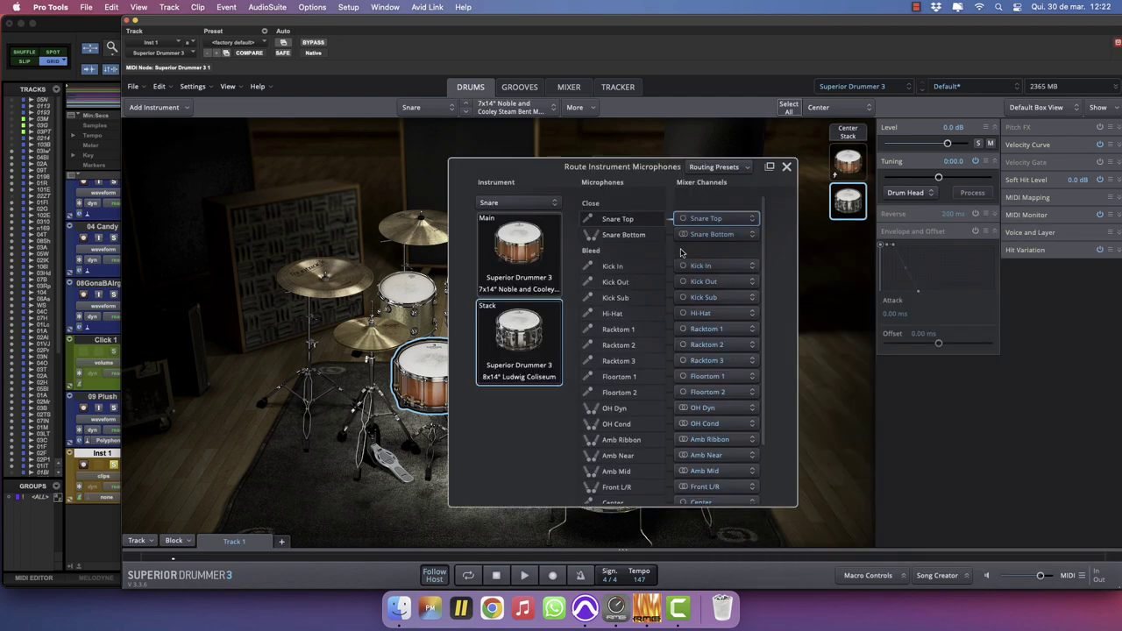
{"action": "left_click", "coordinate": [738, 168]}
{"action": "left_click", "coordinate": [737, 184]}
{"action": "left_click", "coordinate": [727, 220]}
{"action": "left_click", "coordinate": [723, 578]}
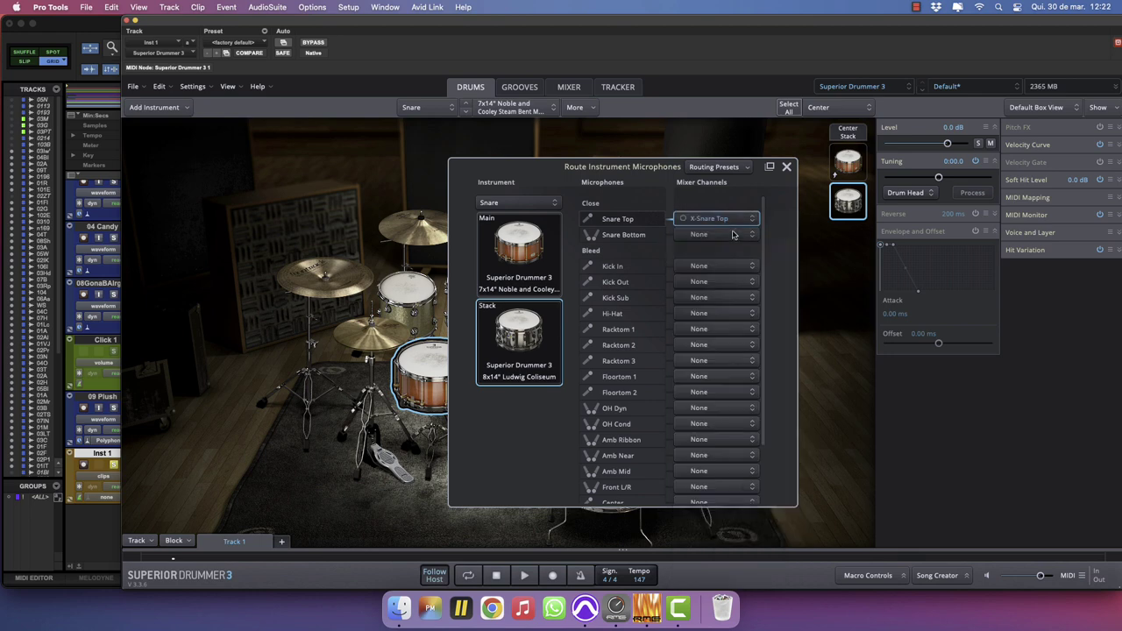
Route the stacked snare's Snare Bottom microphone to the Snare Bottom channel and close the routing window.
{"action": "left_click", "coordinate": [732, 235]}
{"action": "left_click", "coordinate": [734, 267]}
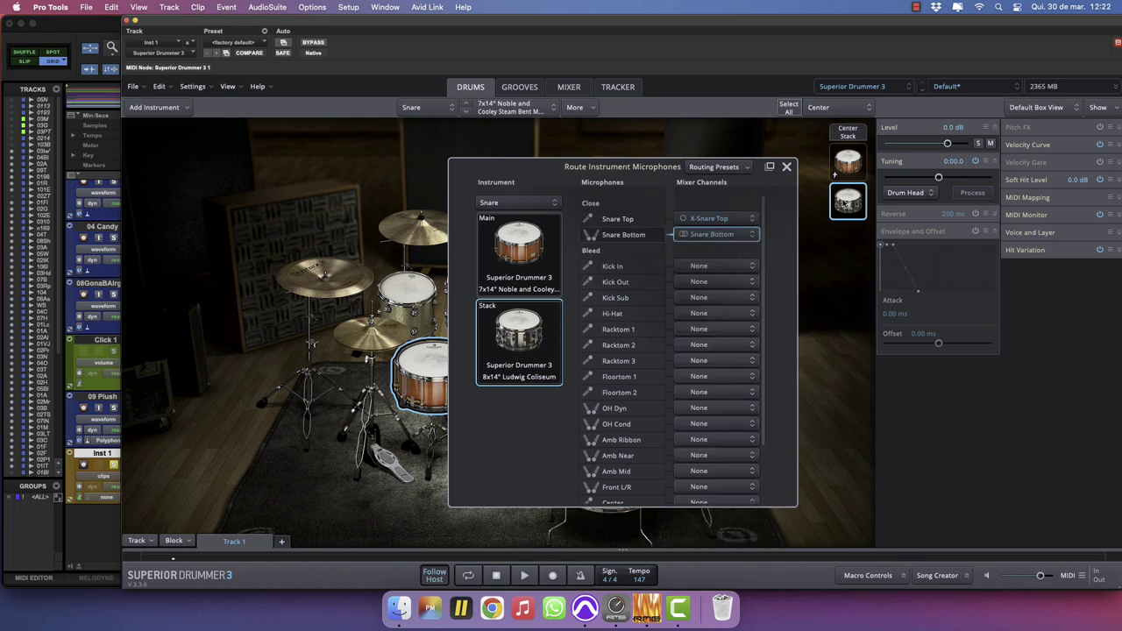
{"action": "left_click", "coordinate": [845, 203]}
{"action": "left_click", "coordinate": [787, 167]}
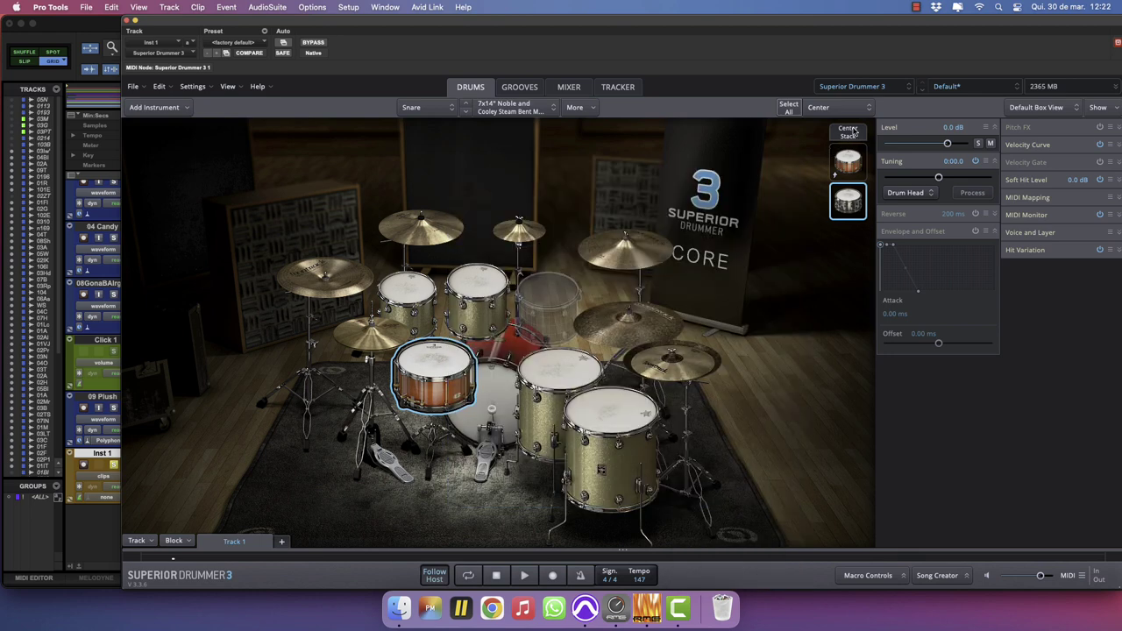
Play the song with the stacked snare and lower the 09 Plush track's volume to -5.8 dB.
{"action": "left_click", "coordinate": [852, 131]}
{"action": "key", "text": "space"}
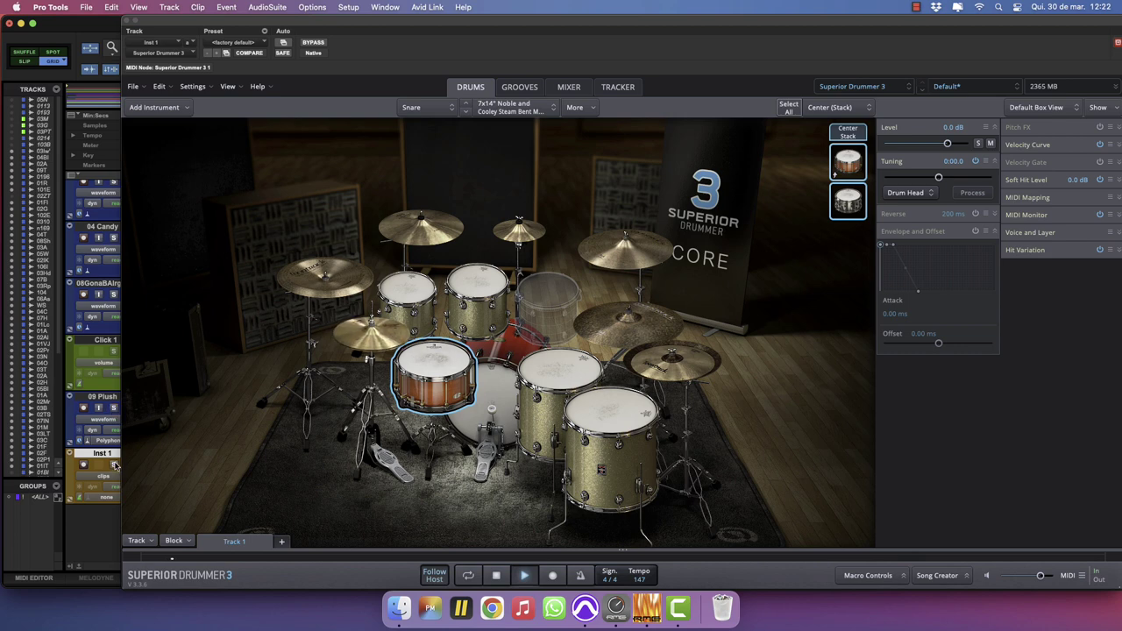
{"action": "left_click_drag", "start_coordinate": [305, 19], "coordinate": [476, 11]}
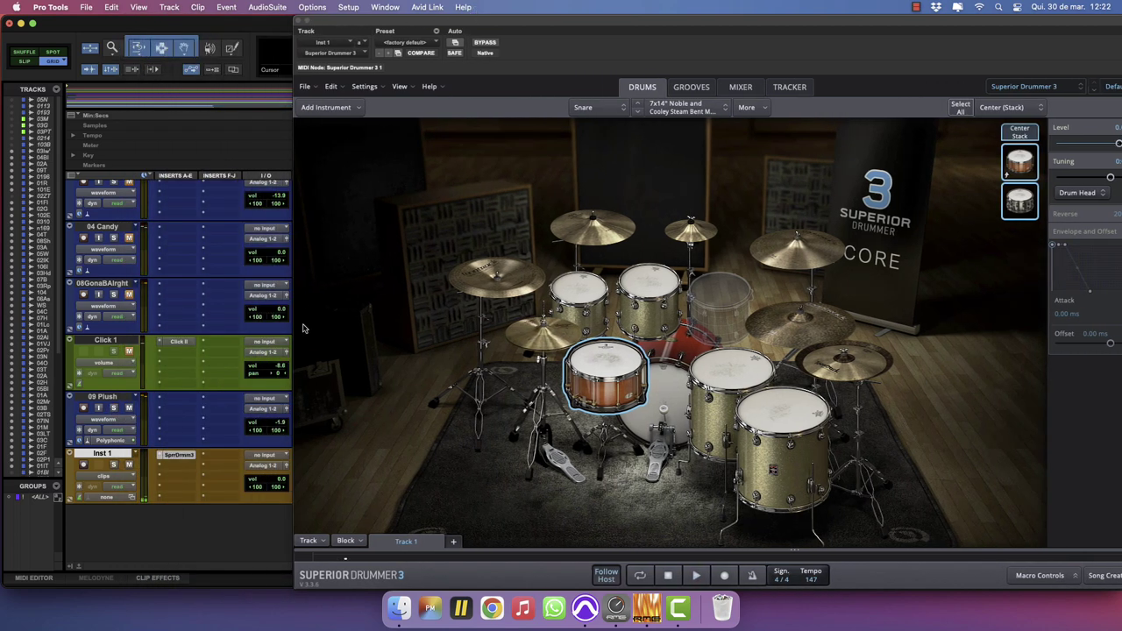
{"action": "left_click", "coordinate": [263, 423]}
{"action": "key", "text": "space"}
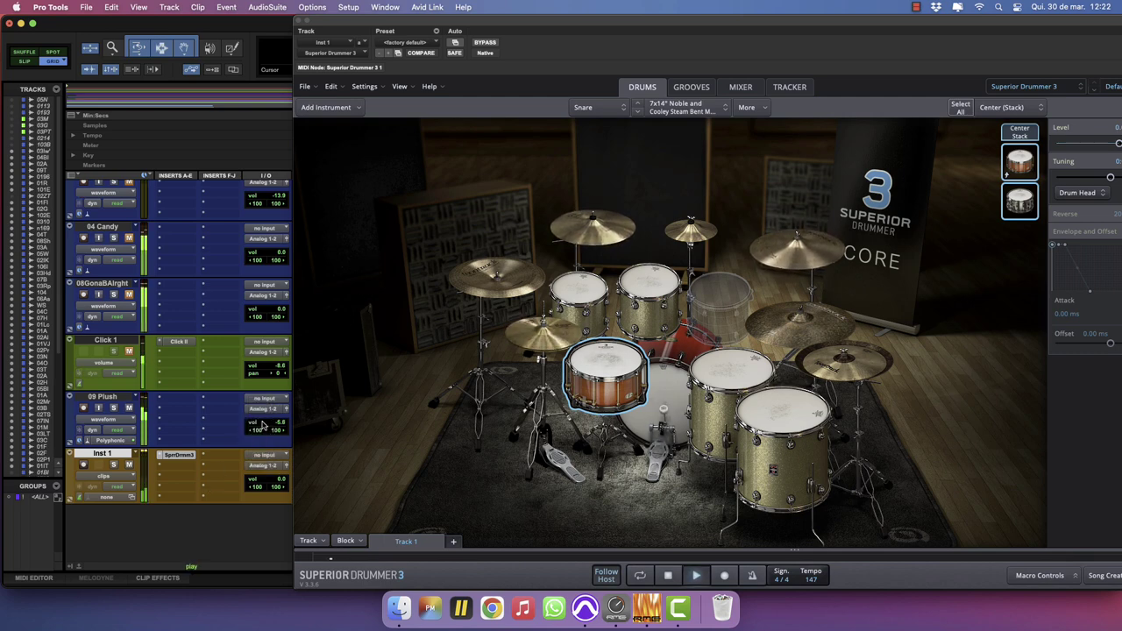
{"action": "left_click_drag", "start_coordinate": [465, 17], "coordinate": [290, 17]}
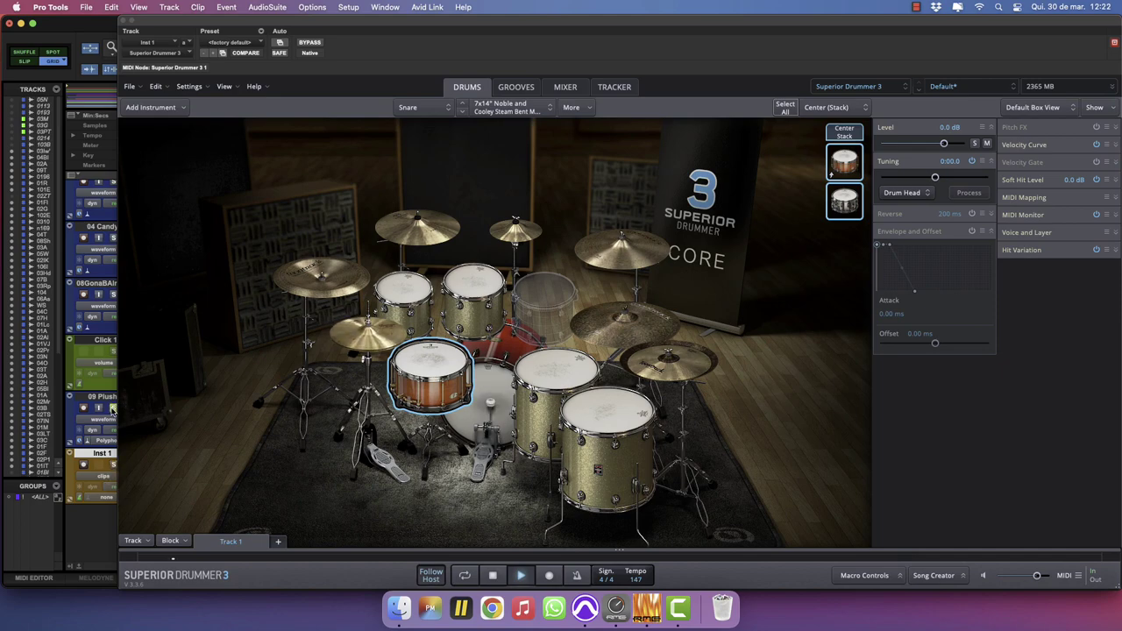
Enable bleed from Snare, Racktom 1, Racktom 2, Floortom 1 and Floortom 2 on the mixer channels Amb Near through Rear Ht Wide.
{"action": "left_click", "coordinate": [565, 87]}
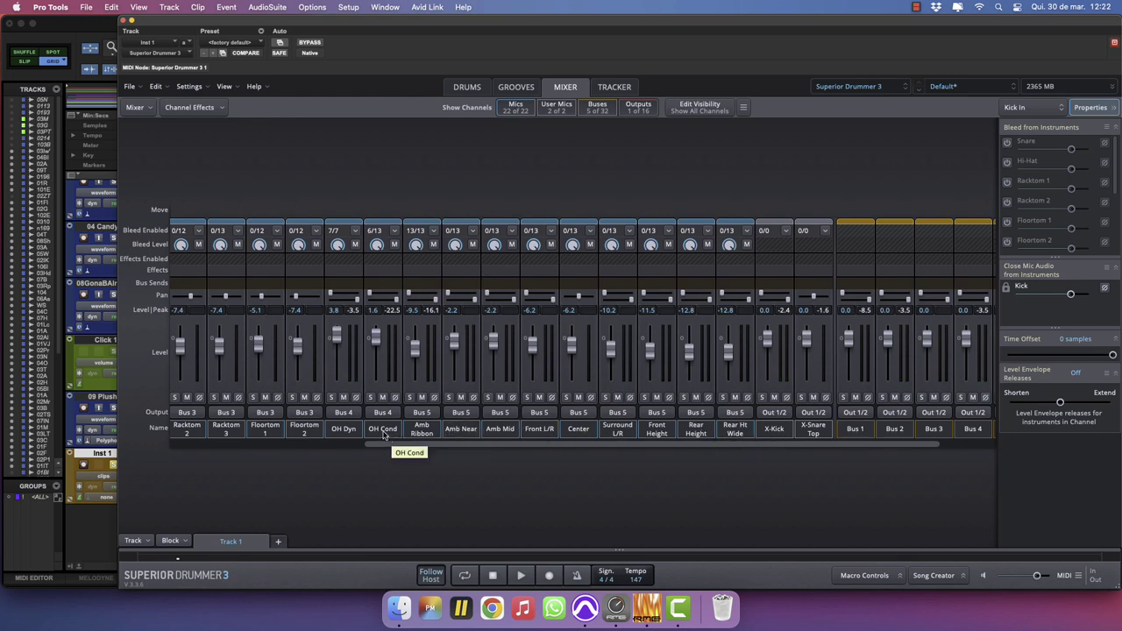
{"action": "left_click_drag", "start_coordinate": [421, 431], "coordinate": [734, 435]}
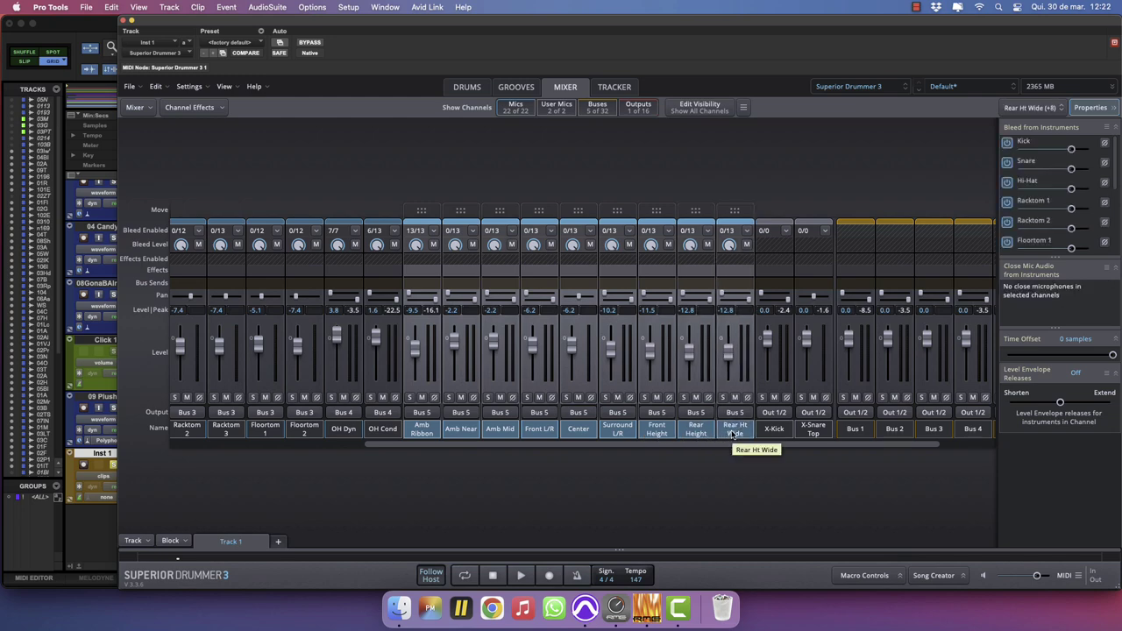
{"action": "left_click", "coordinate": [463, 429]}
{"action": "left_click_drag", "start_coordinate": [461, 431], "coordinate": [743, 426]}
{"action": "left_click", "coordinate": [1007, 162]}
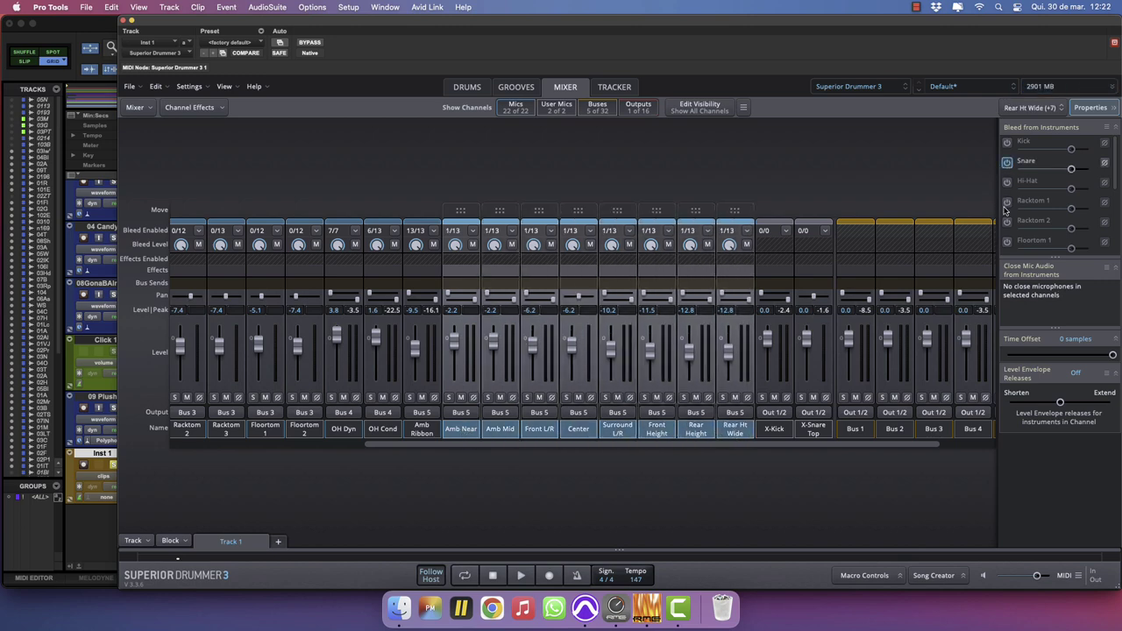
{"action": "left_click", "coordinate": [1007, 201]}
{"action": "left_click", "coordinate": [1007, 221]}
{"action": "left_click", "coordinate": [1007, 241]}
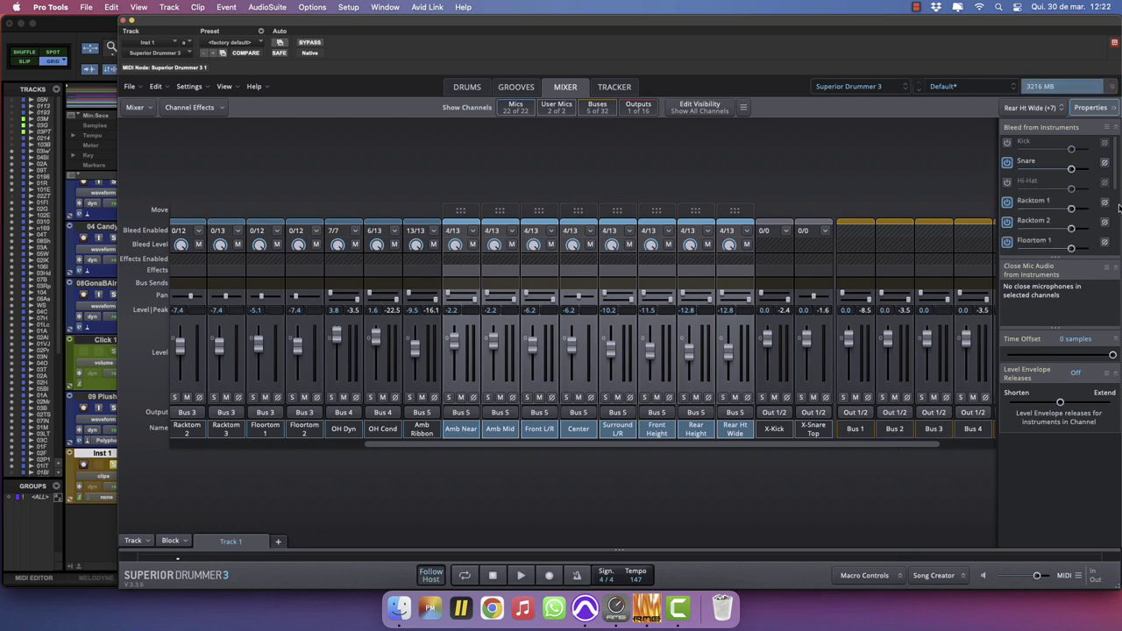
{"action": "scroll", "coordinate": [1008, 208], "scroll_direction": "down", "scroll_amount": 3}
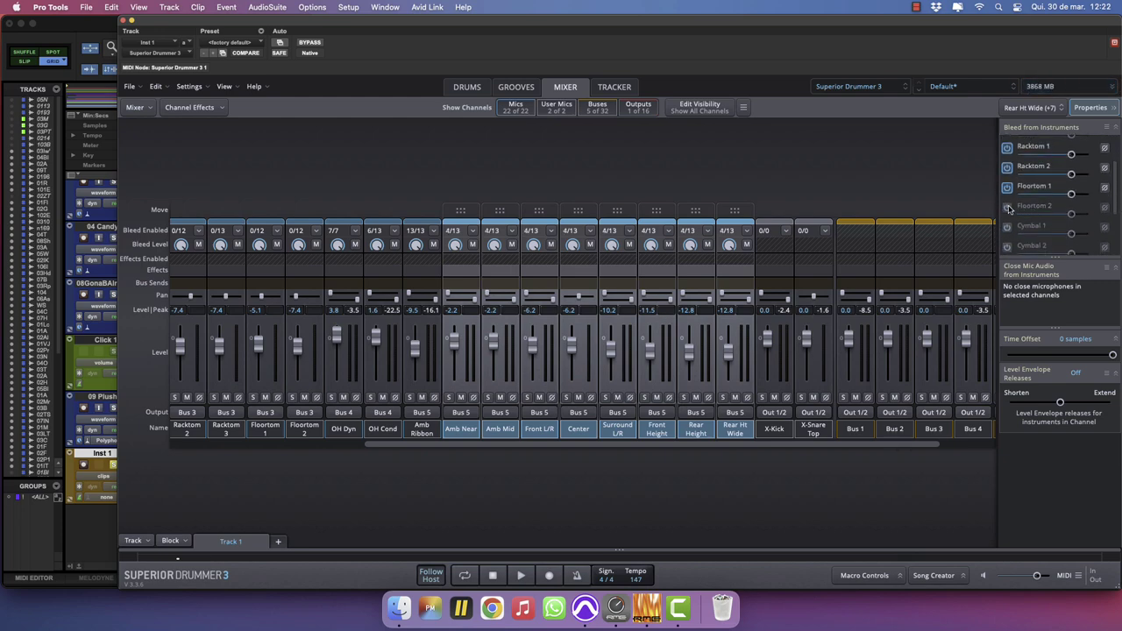
{"action": "left_click", "coordinate": [1007, 207]}
Lower the selected ambience channels' levels together during playback, bringing Amb Near to -6.0 dB.
{"action": "key", "text": "space"}
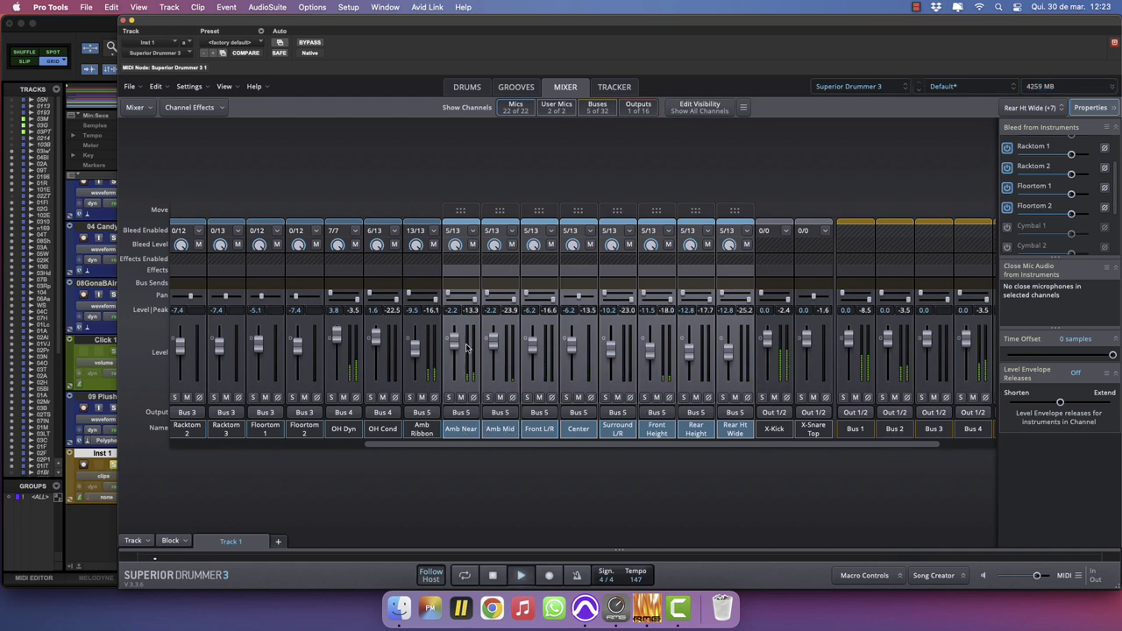
{"action": "left_click_drag", "start_coordinate": [453, 347], "coordinate": [452, 349]}
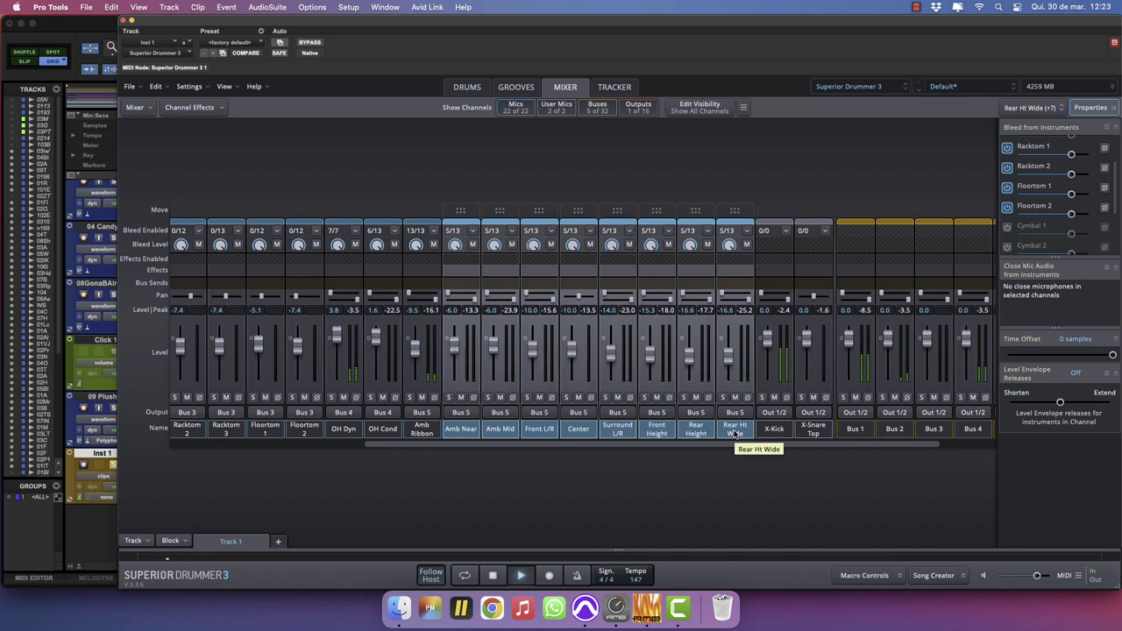
{"action": "key", "text": "space"}
Select all microphone channels from X-Snare Top back to Kick In and pull their levels down together towards Off.
{"action": "left_click_drag", "start_coordinate": [813, 429], "coordinate": [2, 447]}
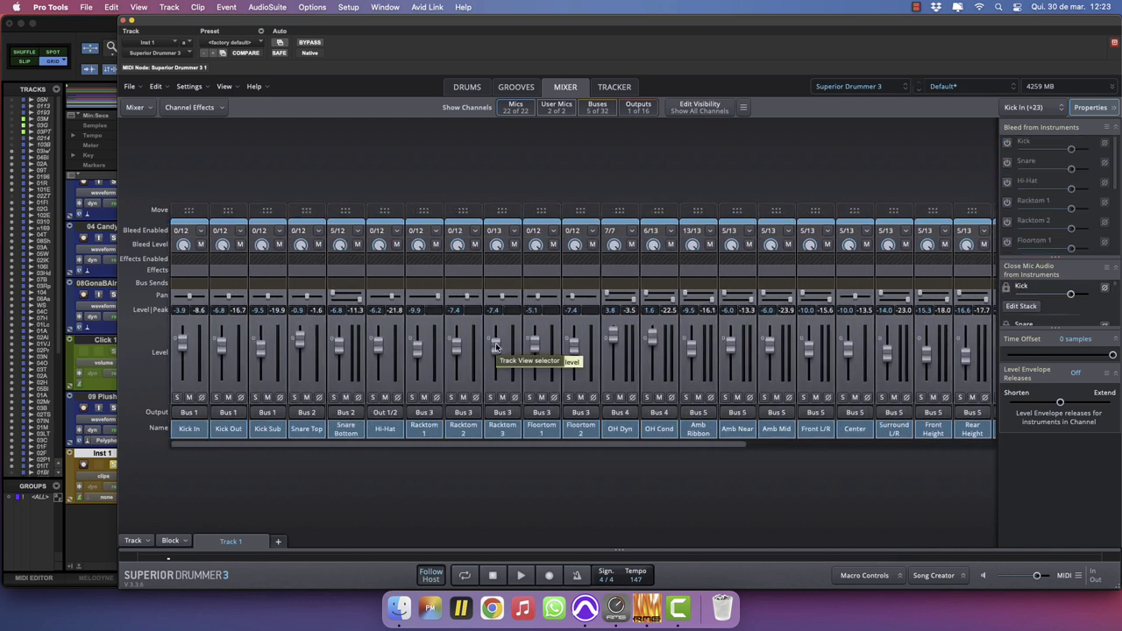
{"action": "left_click_drag", "start_coordinate": [497, 357], "coordinate": [381, 414]}
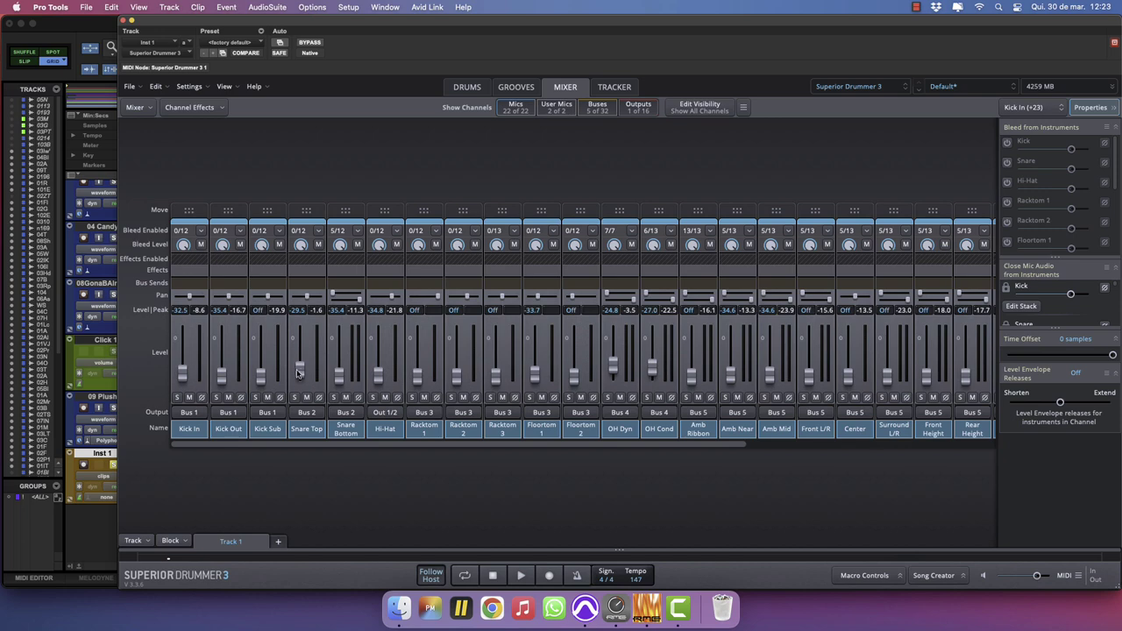
{"action": "left_click_drag", "start_coordinate": [298, 373], "coordinate": [292, 438]}
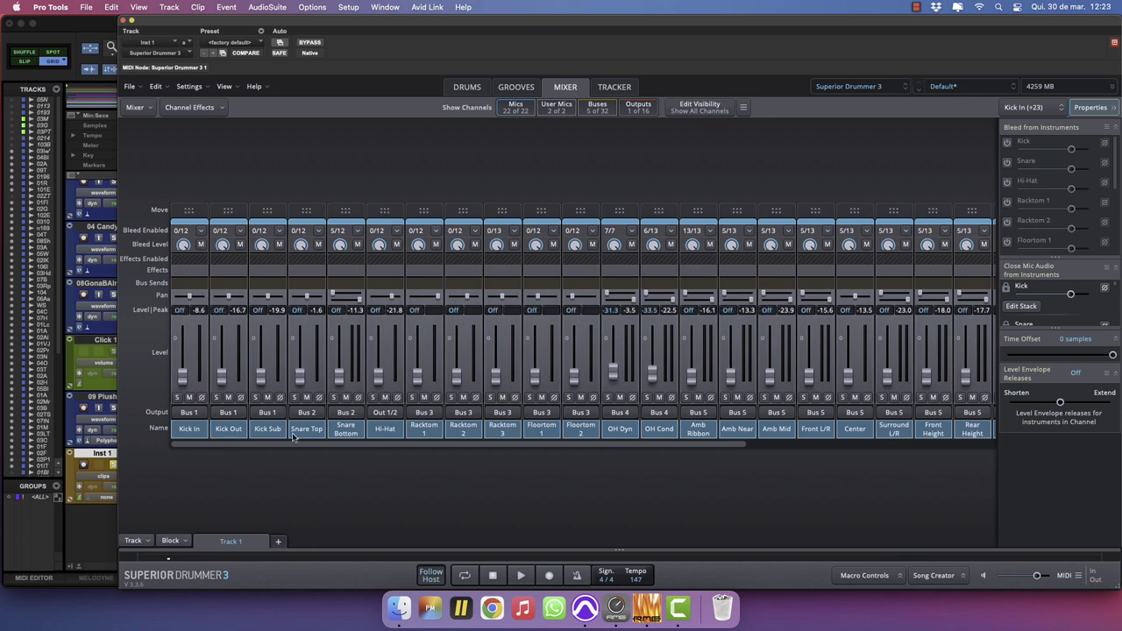
Enable bleed from all instruments on the close microphone channels Kick In through Floortom 2.
{"action": "left_click", "coordinate": [577, 428]}
{"action": "left_click_drag", "start_coordinate": [581, 431], "coordinate": [151, 430]}
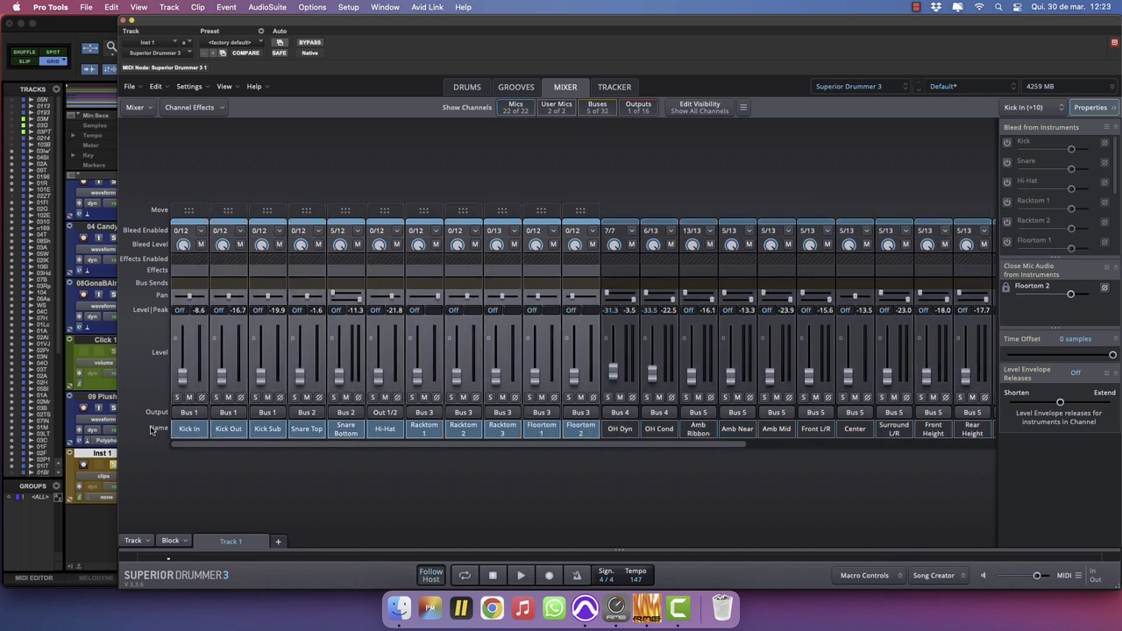
{"action": "left_click", "coordinate": [200, 232]}
{"action": "left_click", "coordinate": [237, 243]}
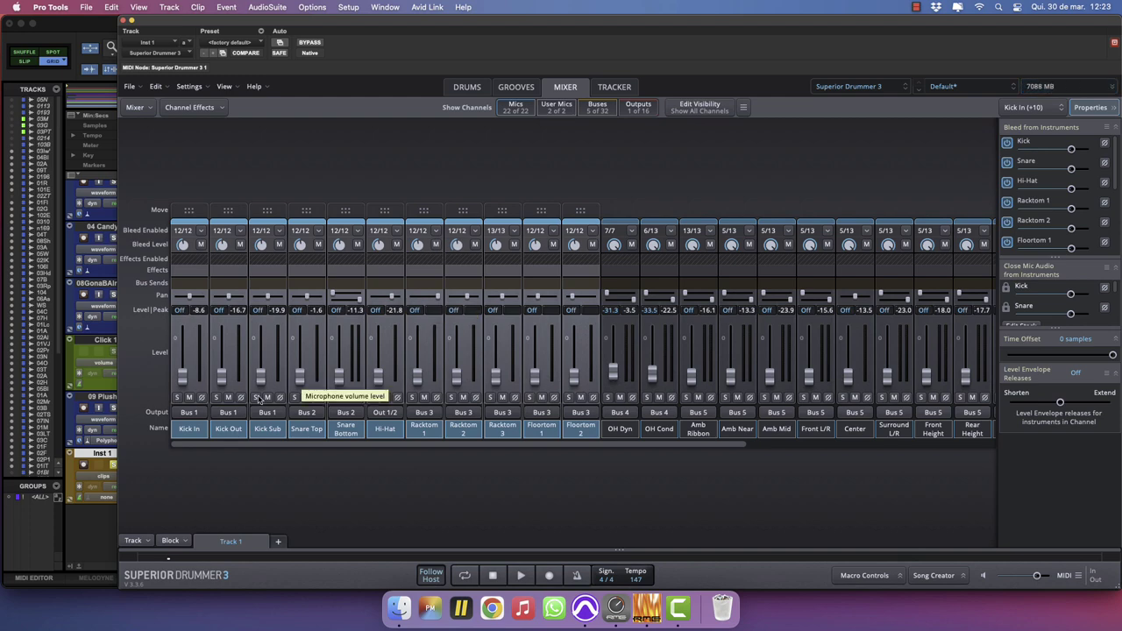
Raise only the Kick In channel's level to about 0.6 dB and play the song.
{"action": "left_click", "coordinate": [191, 429]}
{"action": "left_click_drag", "start_coordinate": [183, 376], "coordinate": [191, 336]}
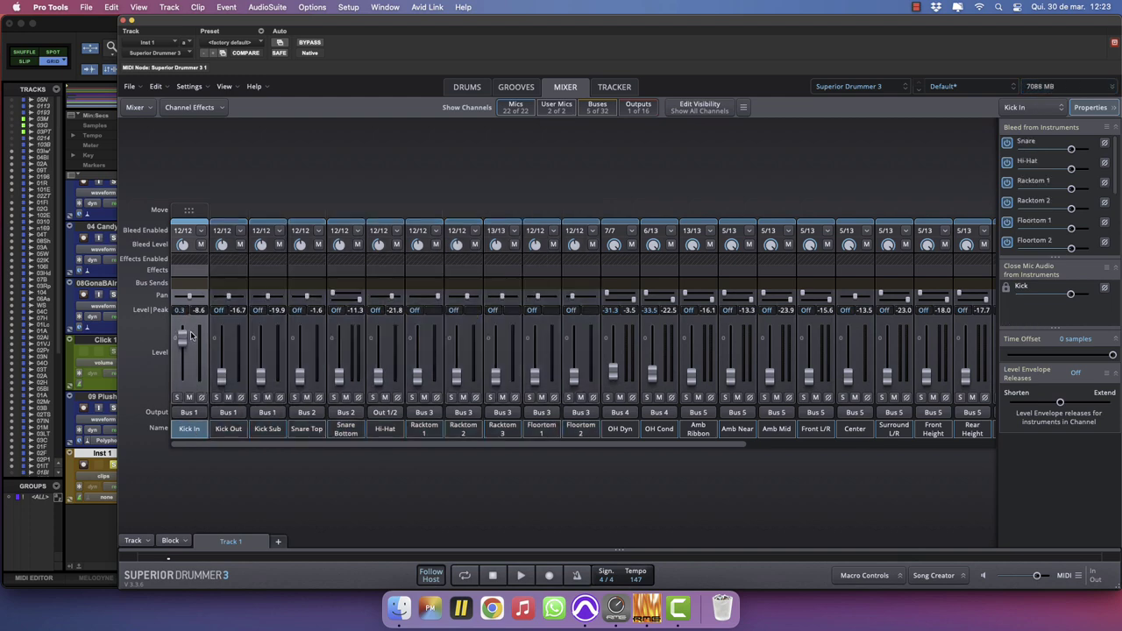
{"action": "key", "text": "space"}
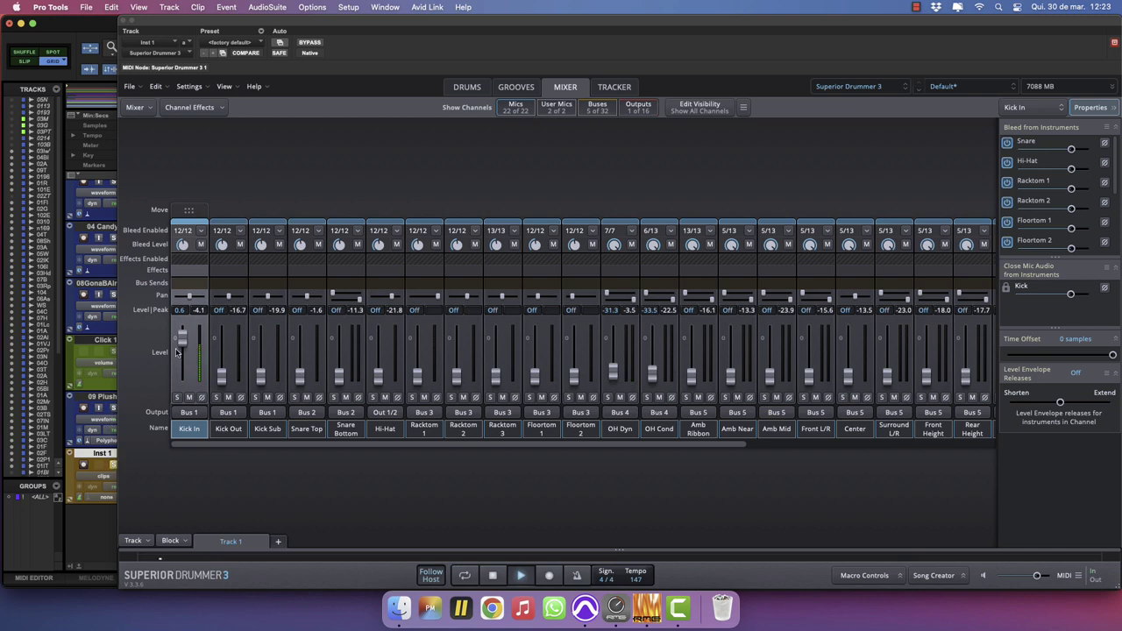
Insert an EQ on Kick In, boosting 3.9 dB at about 64.5 Hz and the highs, and cutting the low mids.
{"action": "left_click", "coordinate": [189, 270]}
{"action": "mouse_move", "coordinate": [227, 285]}
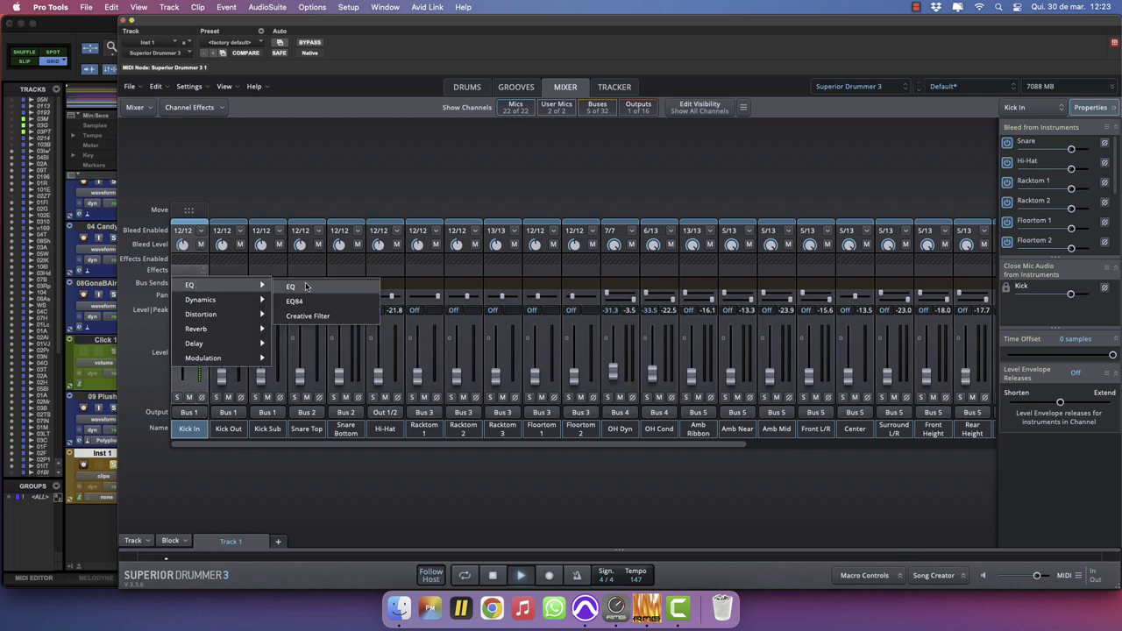
{"action": "left_click", "coordinate": [306, 286]}
{"action": "left_click_drag", "start_coordinate": [467, 257], "coordinate": [493, 239]}
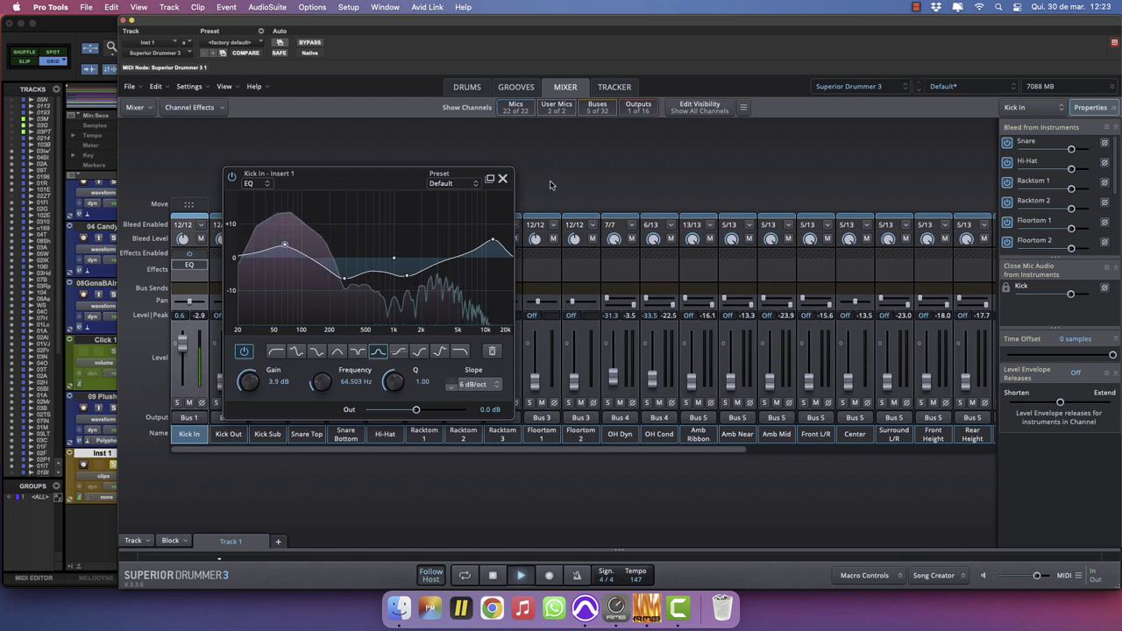
{"action": "left_click", "coordinate": [504, 179]}
Insert a second EQ on Kick In, boosting 10.3 dB at about 11648 Hz, cutting the mids and low mids, and cutting 3.4 dB near 24.5 Hz.
{"action": "left_click", "coordinate": [186, 279]}
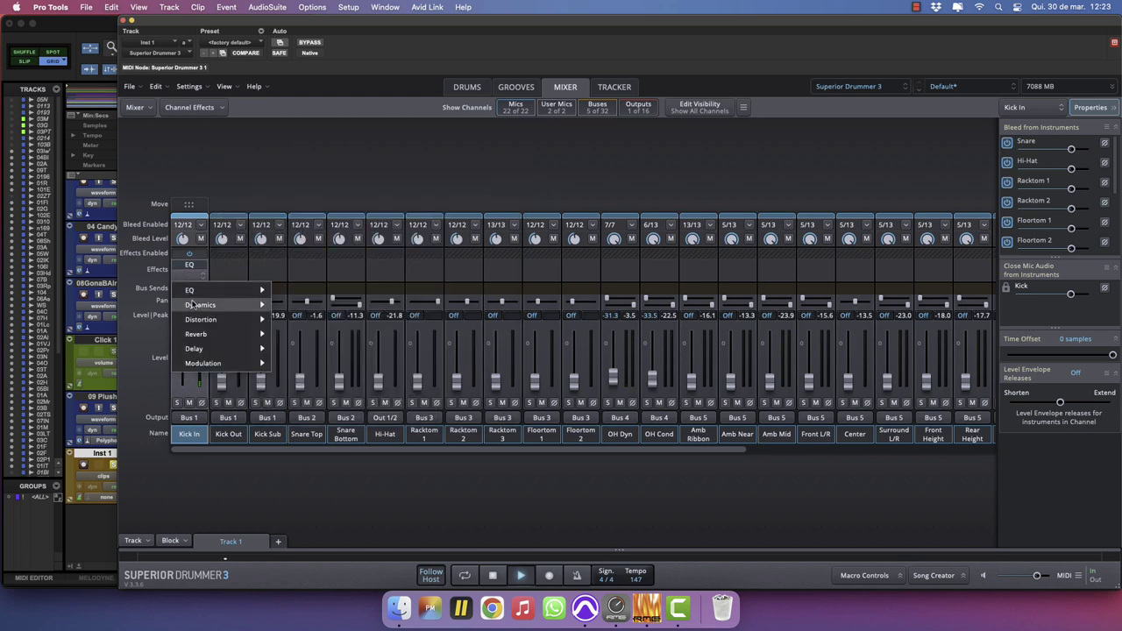
{"action": "left_click", "coordinate": [327, 293]}
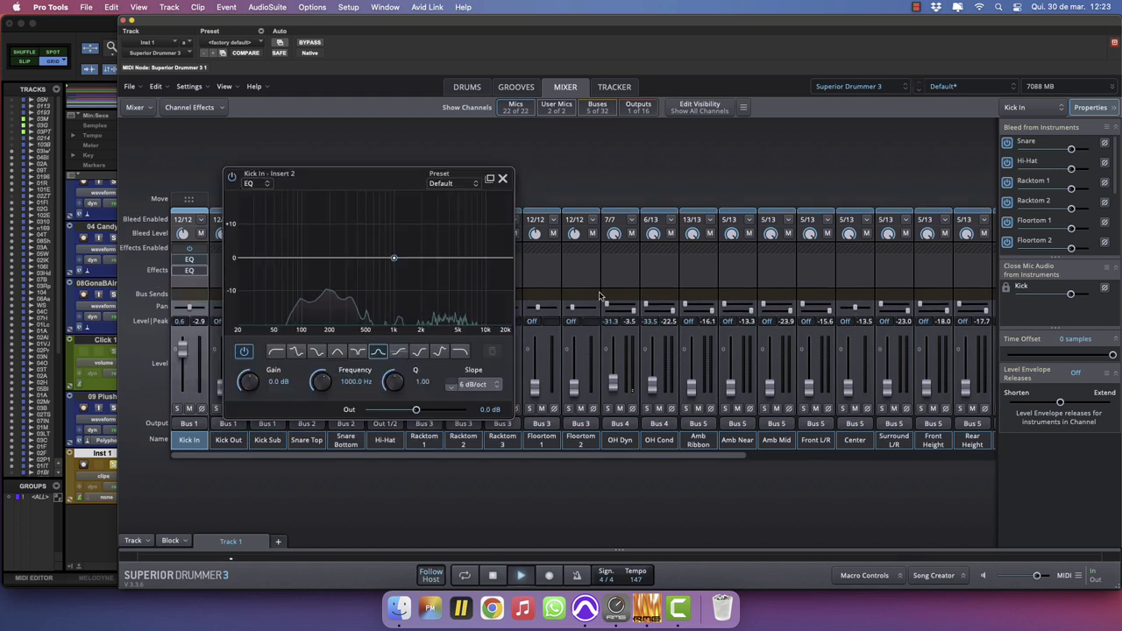
{"action": "left_click_drag", "start_coordinate": [490, 258], "coordinate": [492, 226]}
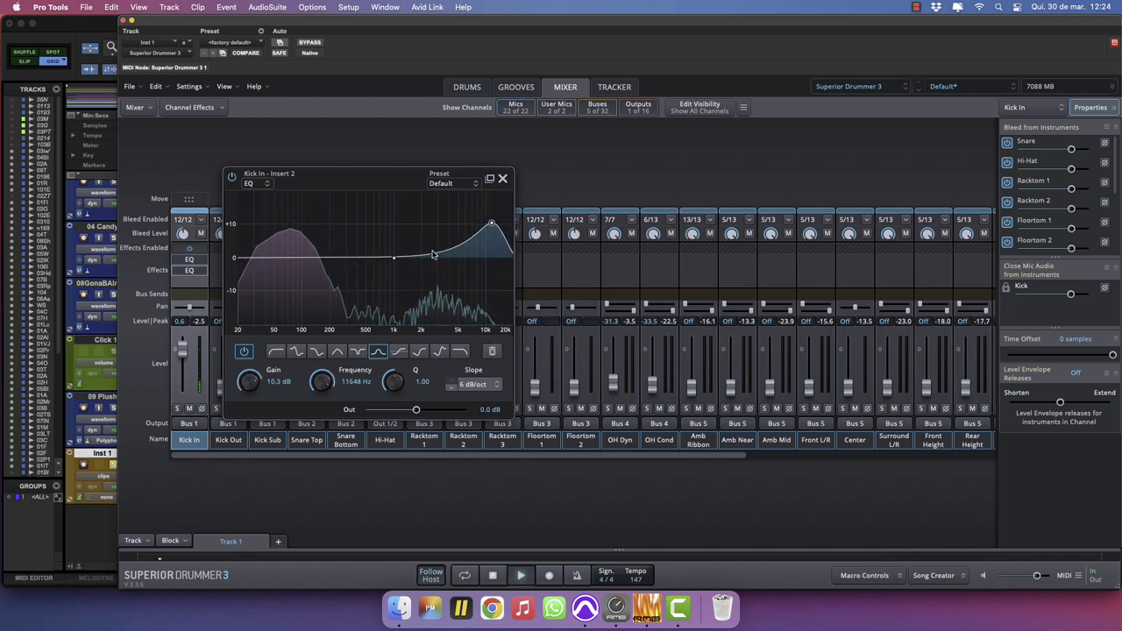
{"action": "left_click_drag", "start_coordinate": [431, 254], "coordinate": [341, 280]}
{"action": "left_click", "coordinate": [244, 275]}
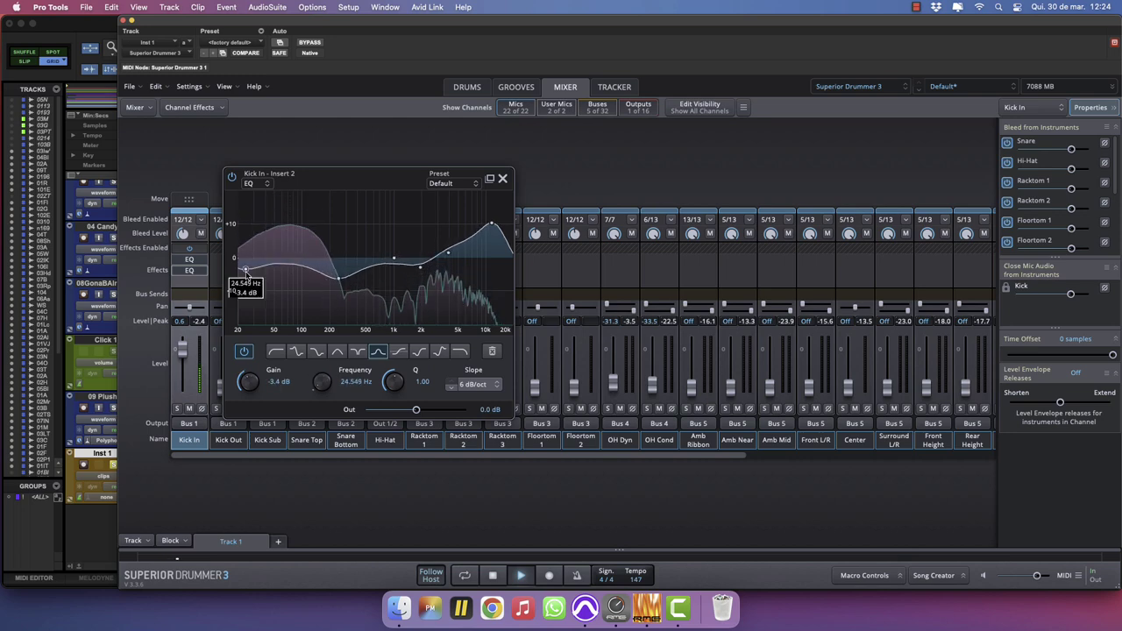
{"action": "left_click", "coordinate": [503, 178]}
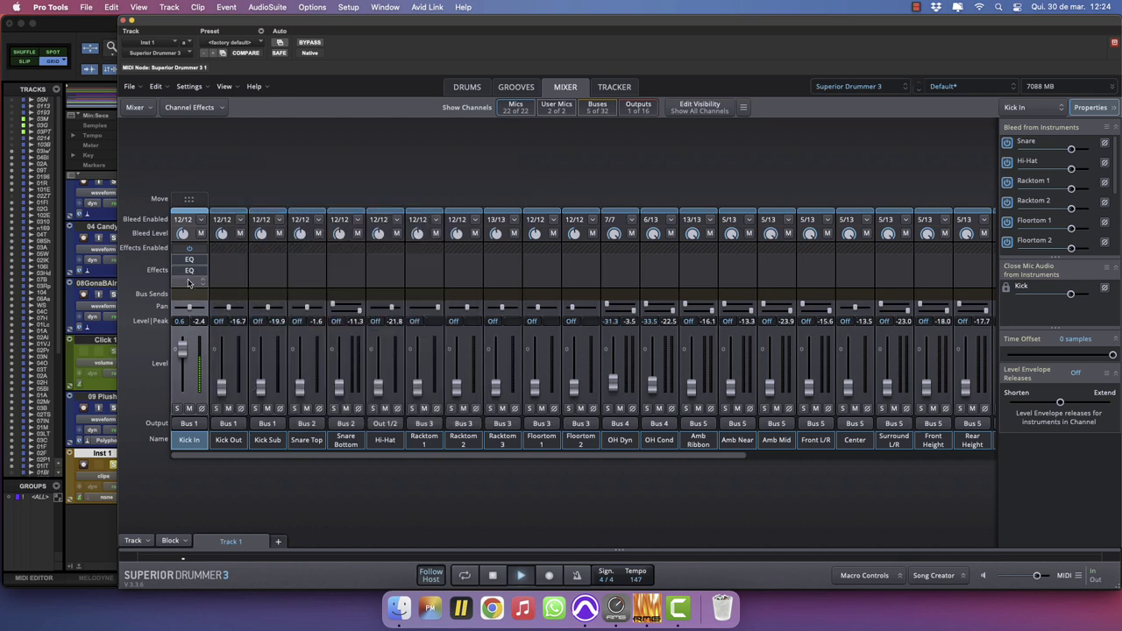
Insert the Punch Exciter 361 on Kick In's third effect slot and lower its Compression to about 37%.
{"action": "left_click", "coordinate": [181, 283]}
{"action": "mouse_move", "coordinate": [266, 312]}
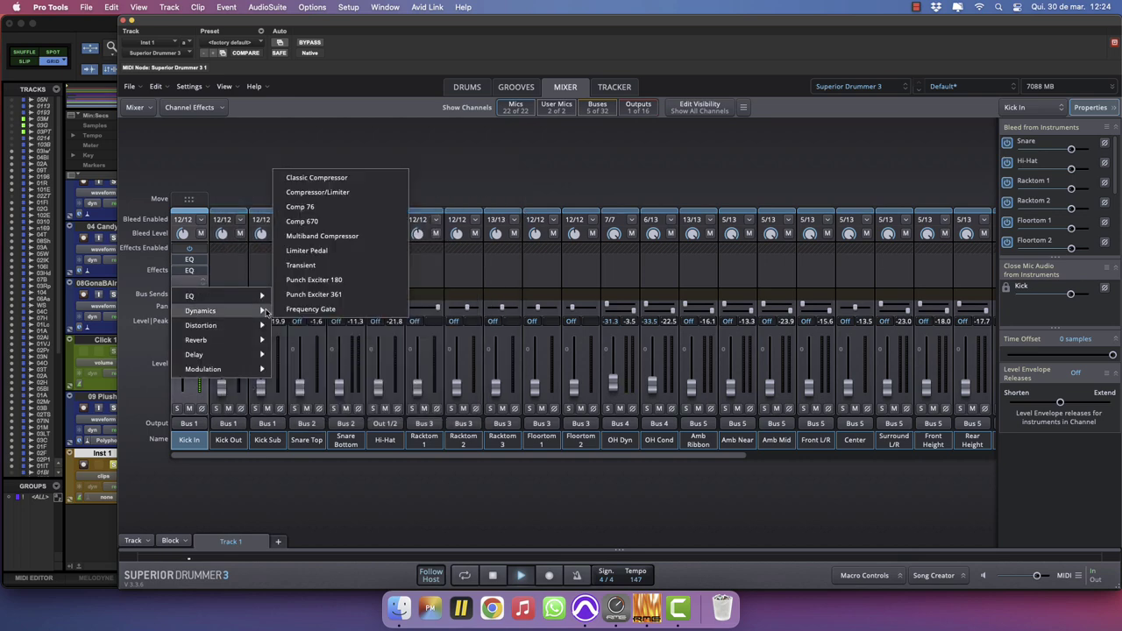
{"action": "left_click", "coordinate": [341, 294]}
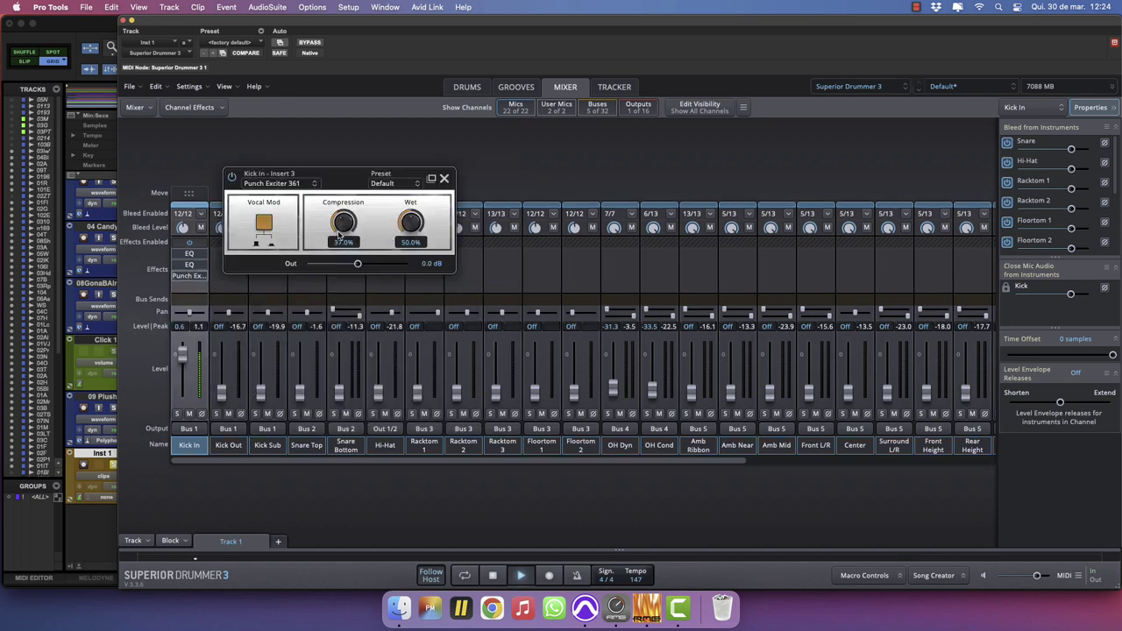
{"action": "left_click", "coordinate": [445, 180]}
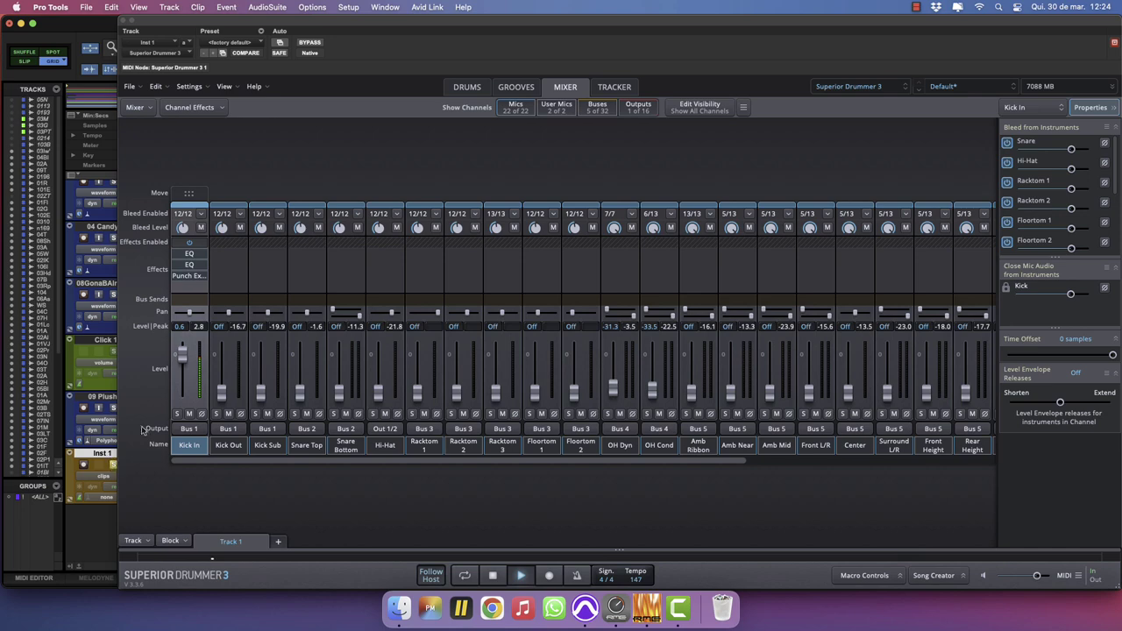
Insert another EQ on Kick In, cutting 11.9 dB near 1436 Hz, the low mids and 5.6 dB near 23 Hz, and boosting 4.1 dB near 9772 Hz.
{"action": "left_click", "coordinate": [194, 285]}
{"action": "mouse_move", "coordinate": [202, 303]}
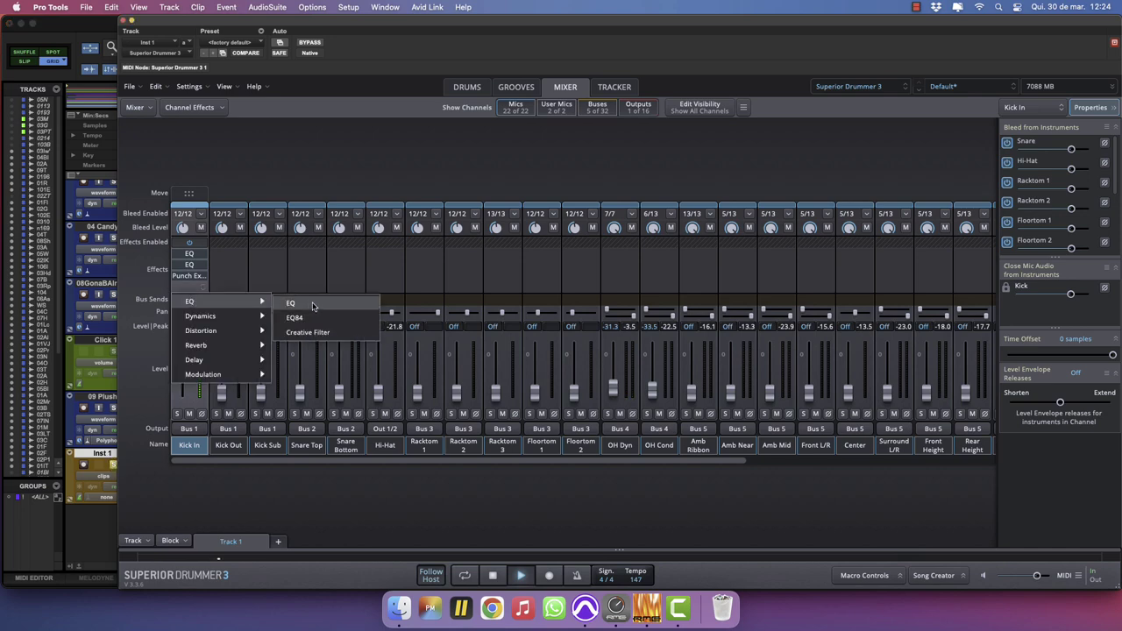
{"action": "left_click", "coordinate": [317, 304]}
{"action": "left_click_drag", "start_coordinate": [394, 257], "coordinate": [407, 300]}
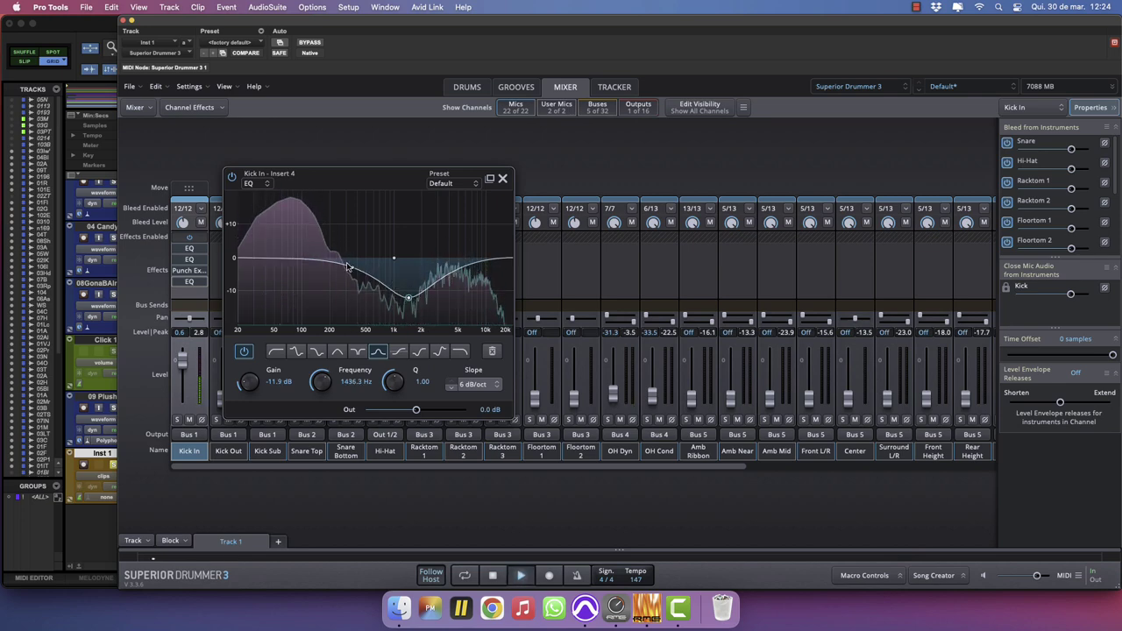
{"action": "left_click_drag", "start_coordinate": [329, 263], "coordinate": [339, 274]}
{"action": "left_click_drag", "start_coordinate": [490, 260], "coordinate": [491, 243]}
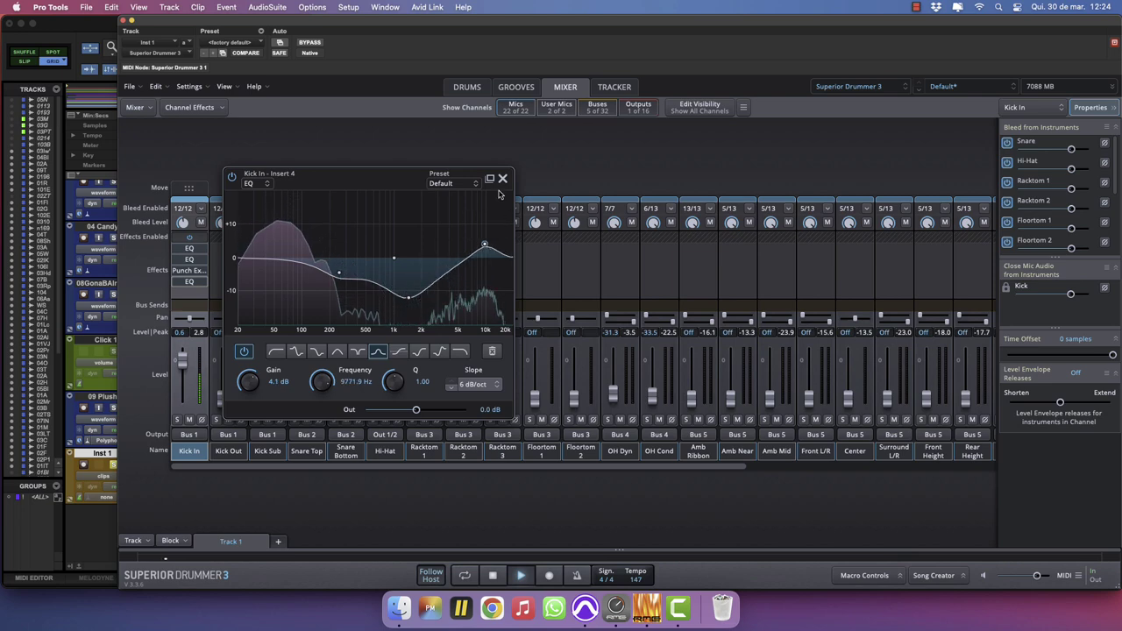
{"action": "left_click", "coordinate": [503, 178]}
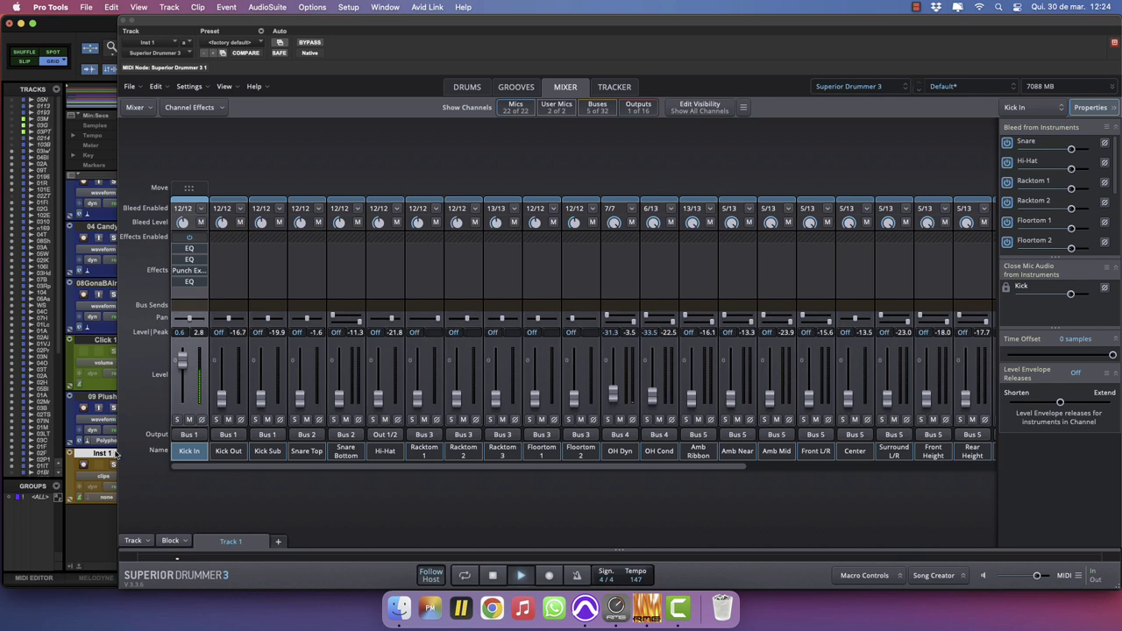
{"action": "left_click", "coordinate": [191, 285]}
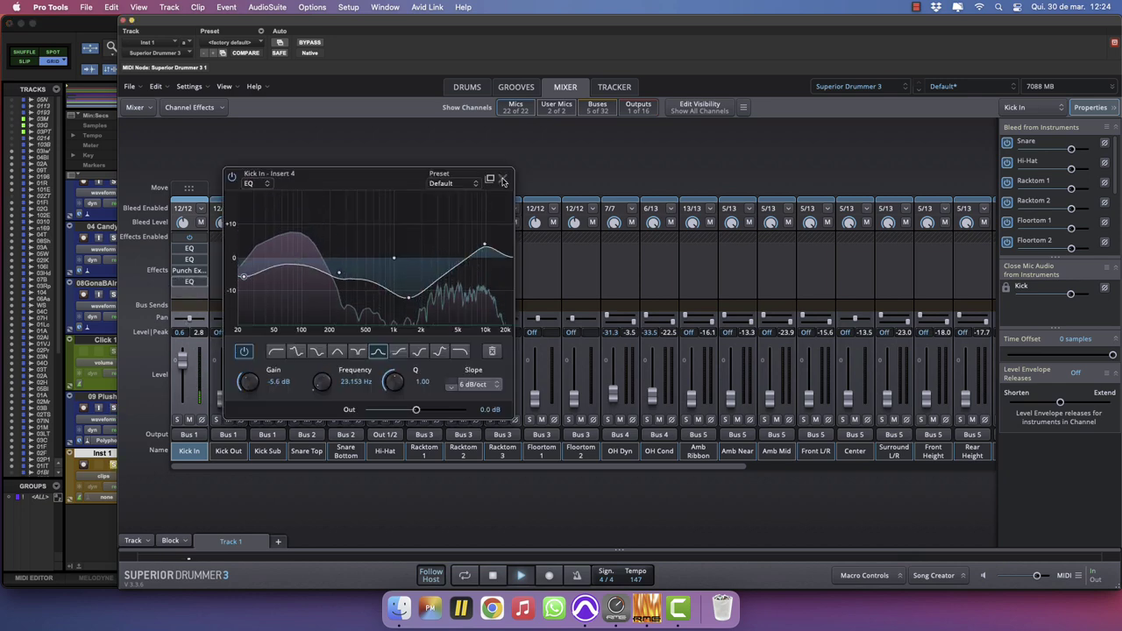
{"action": "left_click", "coordinate": [503, 177]}
Insert the Comp 76 compressor on Kick In's fifth effect slot and reduce its Mix.
{"action": "left_click", "coordinate": [187, 296]}
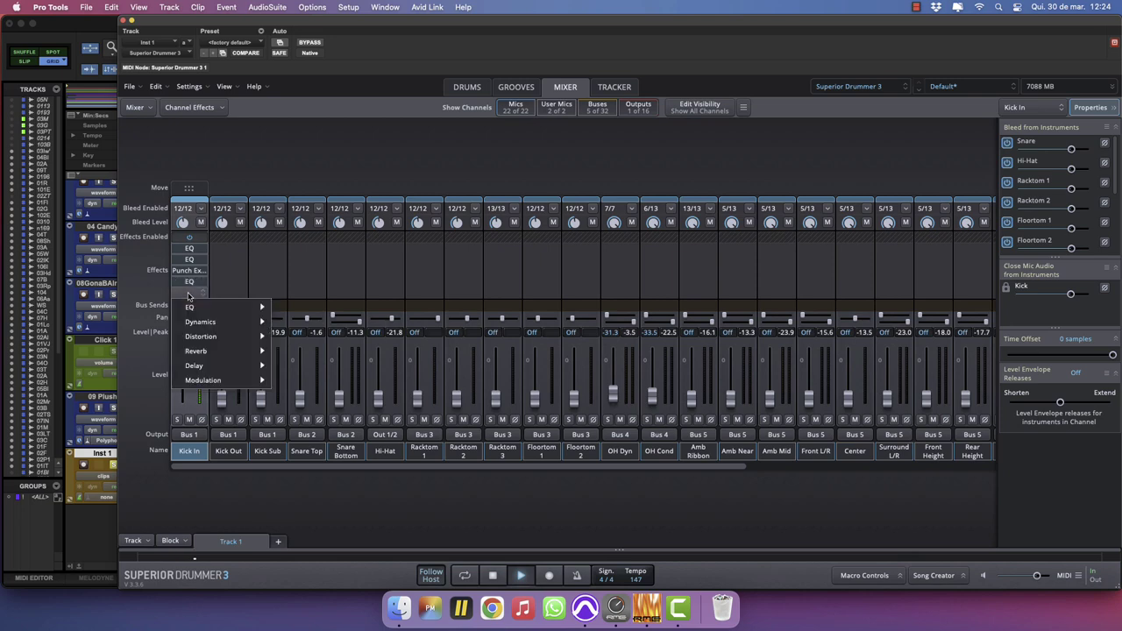
{"action": "mouse_move", "coordinate": [201, 322]}
{"action": "left_click", "coordinate": [319, 219]}
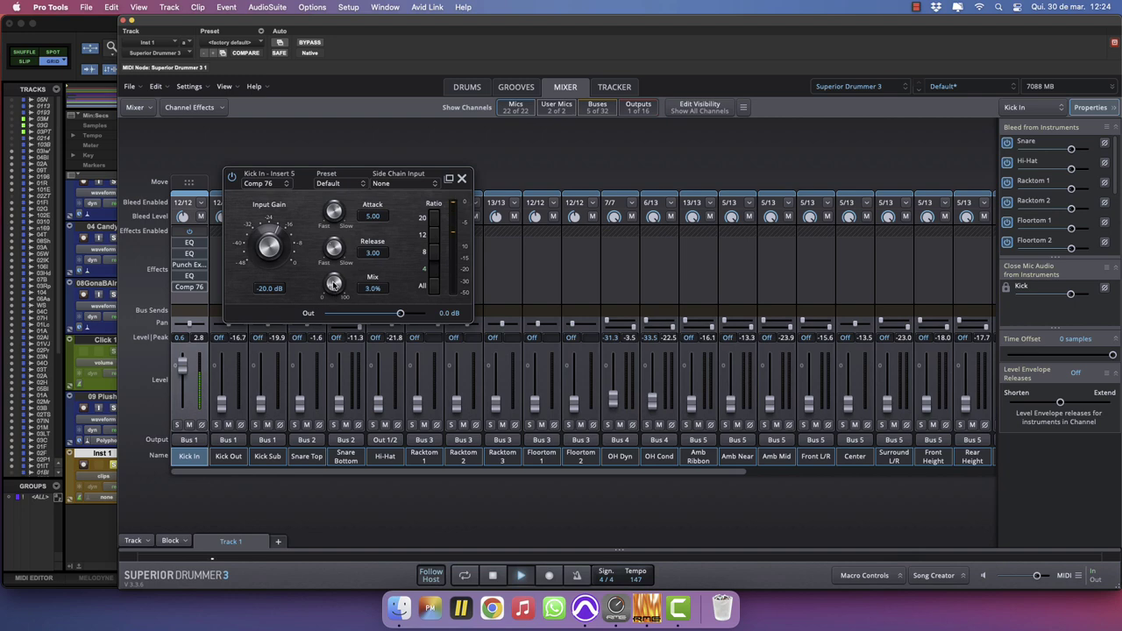
{"action": "left_click", "coordinate": [463, 179]}
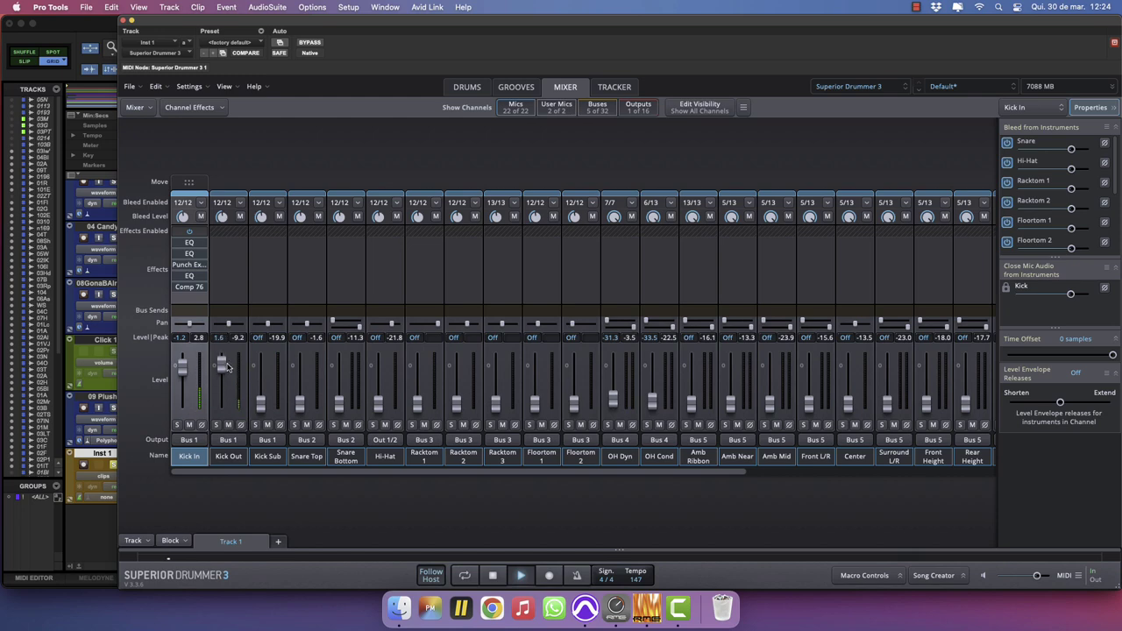
Solo Kick Out at about -1.9 dB and insert an EQ, cutting around 500 Hz, boosting the highs and cutting 6.5 dB at 20 Hz.
{"action": "left_click", "coordinate": [216, 424]}
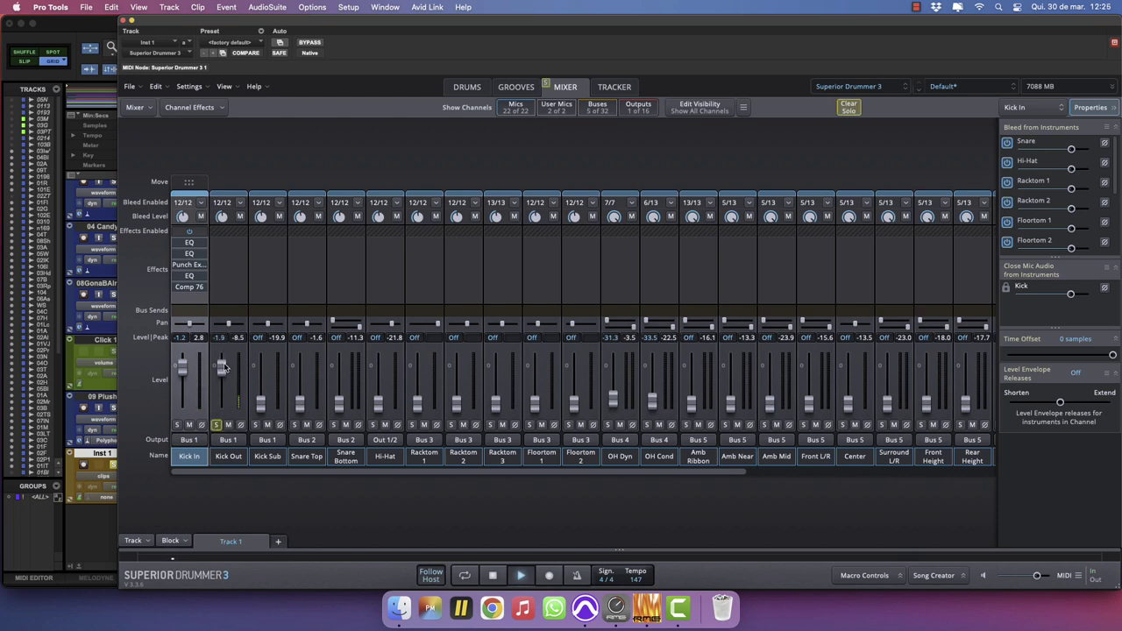
{"action": "left_click", "coordinate": [225, 257]}
{"action": "mouse_move", "coordinate": [238, 255]}
{"action": "left_click", "coordinate": [361, 258]}
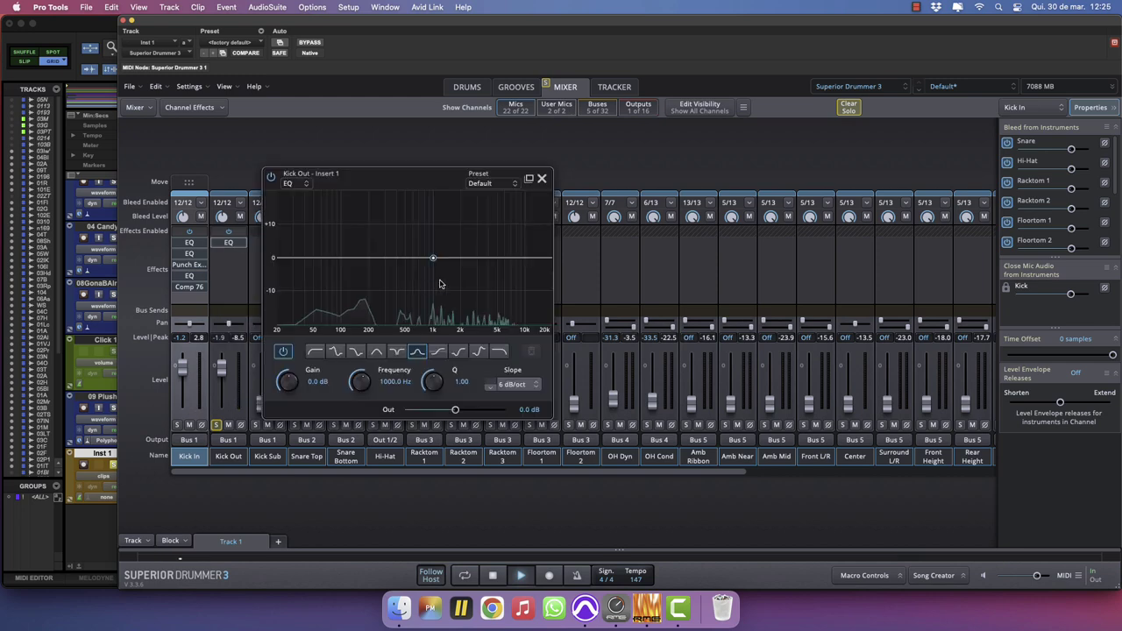
{"action": "left_click_drag", "start_coordinate": [432, 258], "coordinate": [404, 293]}
{"action": "left_click_drag", "start_coordinate": [497, 263], "coordinate": [523, 241]}
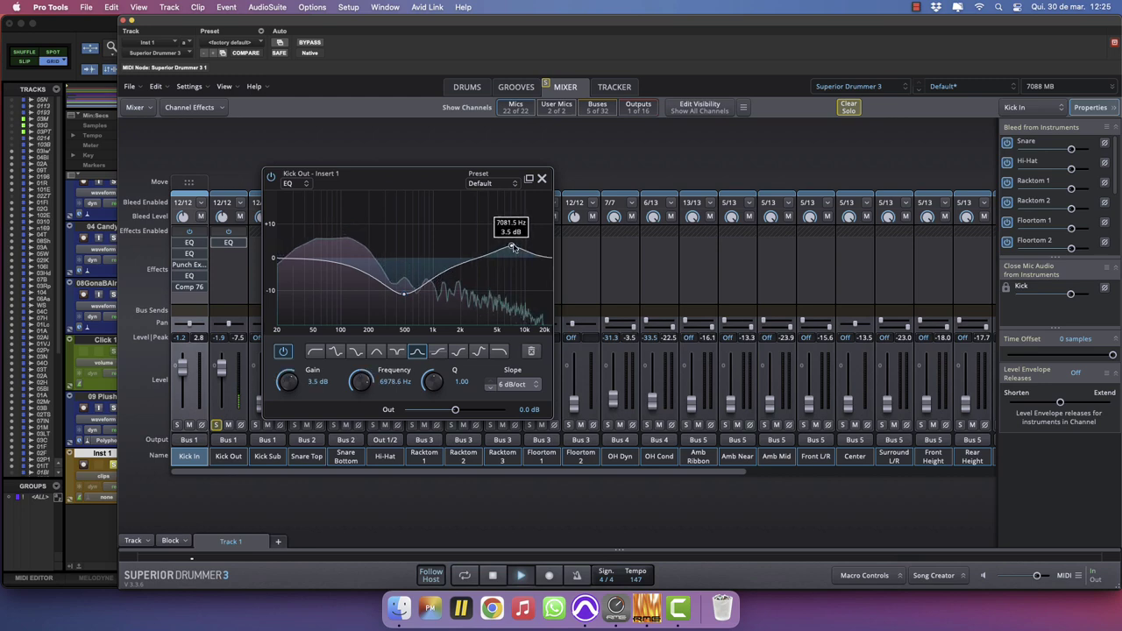
{"action": "left_click_drag", "start_coordinate": [287, 267], "coordinate": [277, 281]}
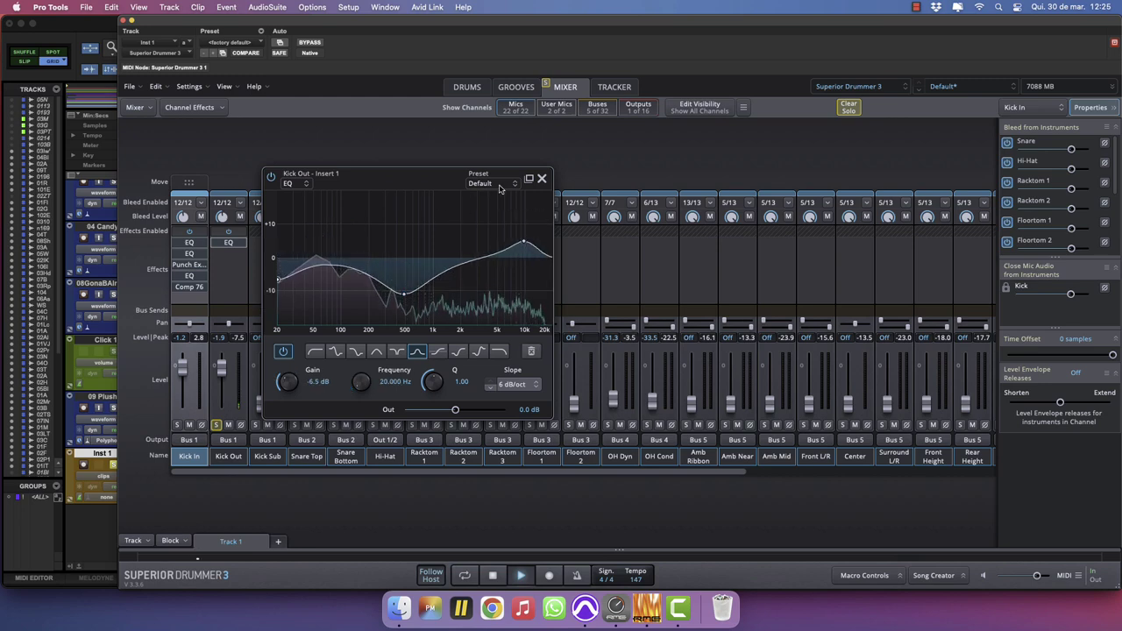
{"action": "left_click", "coordinate": [542, 178]}
Insert the Punch Exciter 361 on Kick Out's second effect slot.
{"action": "left_click", "coordinate": [226, 254]}
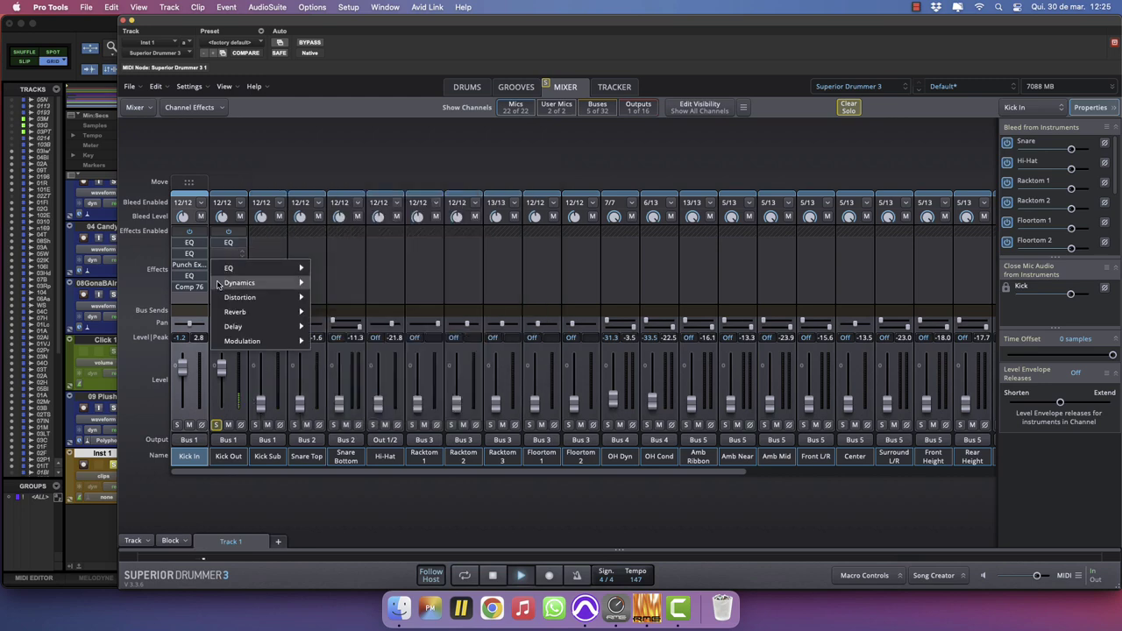
{"action": "mouse_move", "coordinate": [219, 284]}
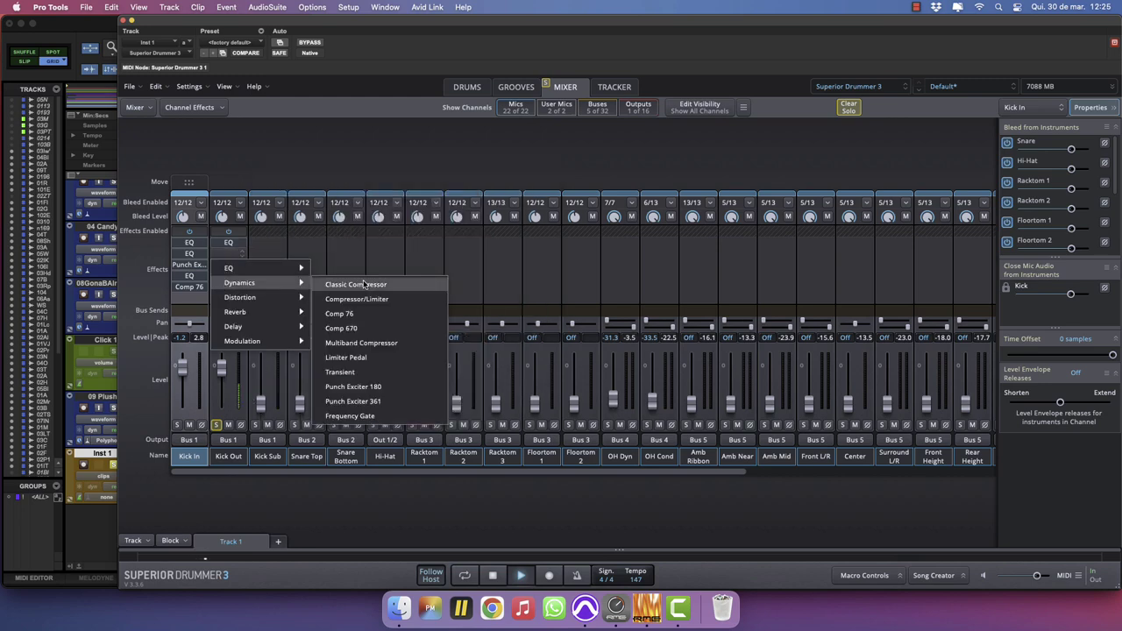
{"action": "left_click", "coordinate": [354, 401]}
Insert a second EQ on Kick Out after the exciter, boosting the highs and cutting the lows and upper mids, and close the effect windows.
{"action": "left_click", "coordinate": [226, 266]}
{"action": "mouse_move", "coordinate": [254, 281]}
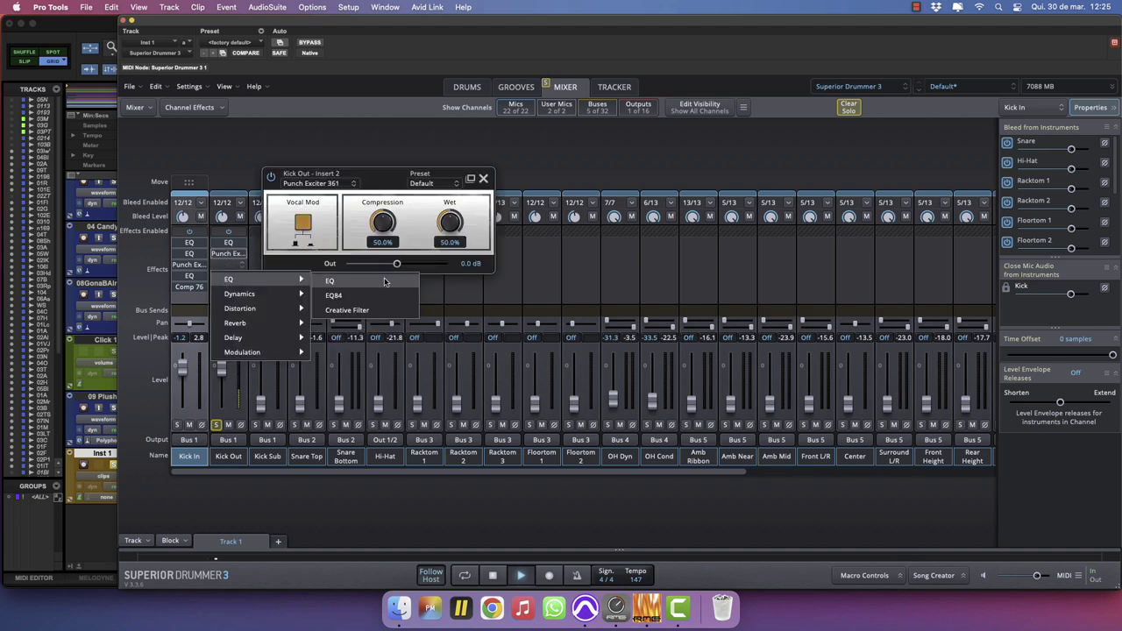
{"action": "left_click", "coordinate": [333, 280]}
{"action": "left_click_drag", "start_coordinate": [449, 275], "coordinate": [547, 250]}
{"action": "left_click_drag", "start_coordinate": [354, 285], "coordinate": [300, 284]}
{"action": "left_click_drag", "start_coordinate": [483, 282], "coordinate": [483, 308]}
{"action": "left_click", "coordinate": [559, 196]}
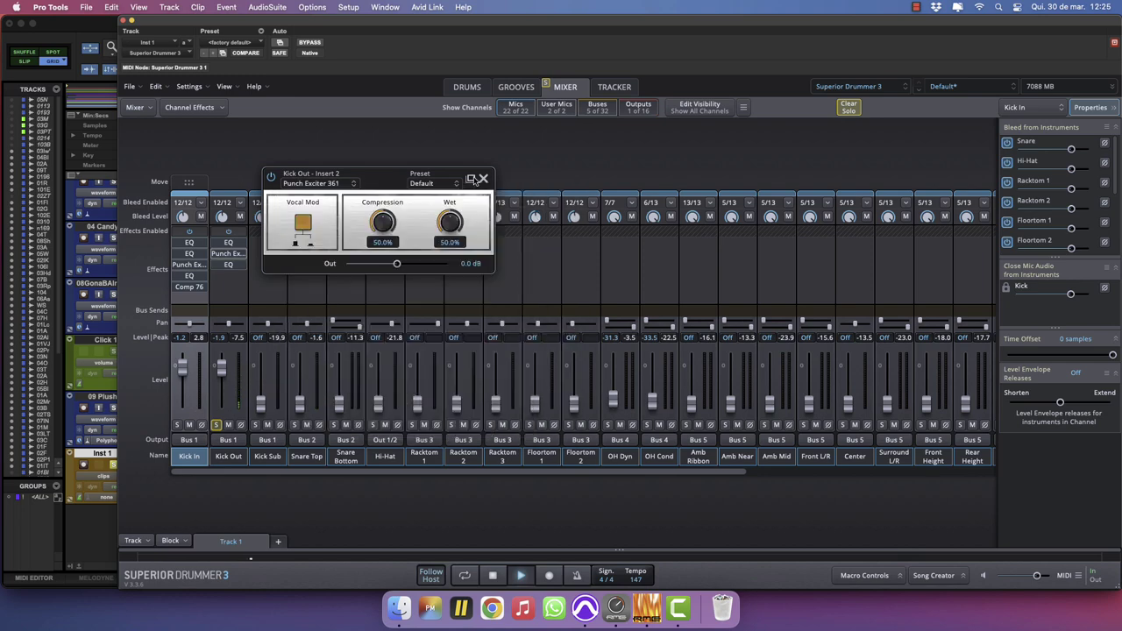
{"action": "left_click", "coordinate": [483, 177]}
Compare Kick In and Kick Out in solo and clear the solo on both channels.
{"action": "left_click", "coordinate": [176, 424]}
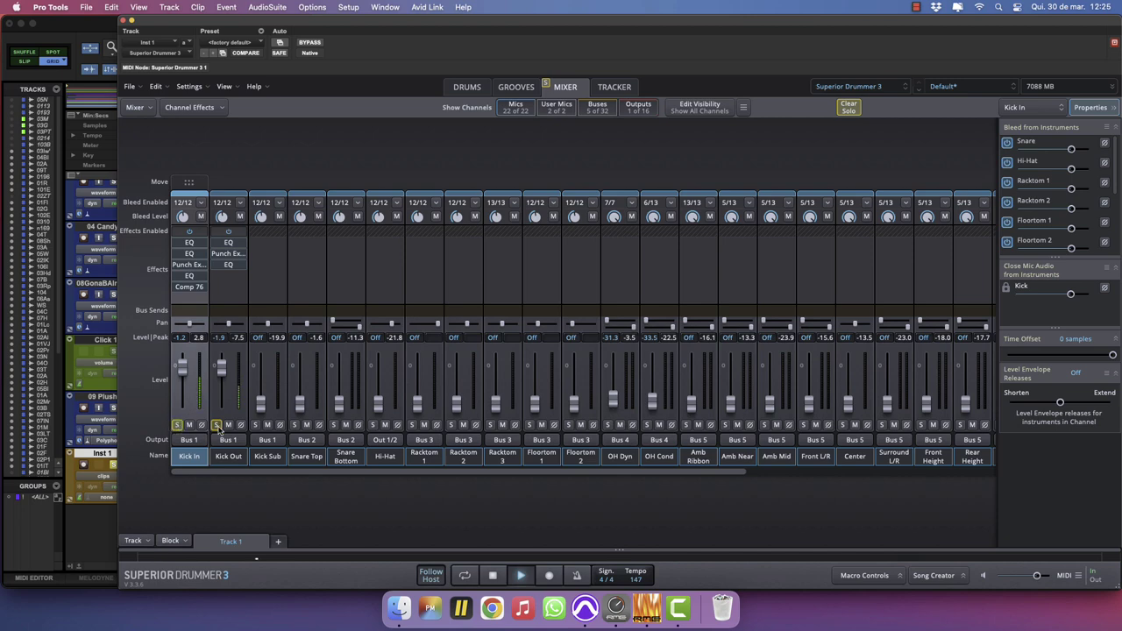
{"action": "left_click", "coordinate": [217, 424]}
{"action": "left_click", "coordinate": [178, 425]}
{"action": "left_click", "coordinate": [216, 425]}
Lower Kick In to about -3.4 dB and Kick Out to about -2.9 dB while listening with the song, and stop playback.
{"action": "left_click", "coordinate": [114, 448]}
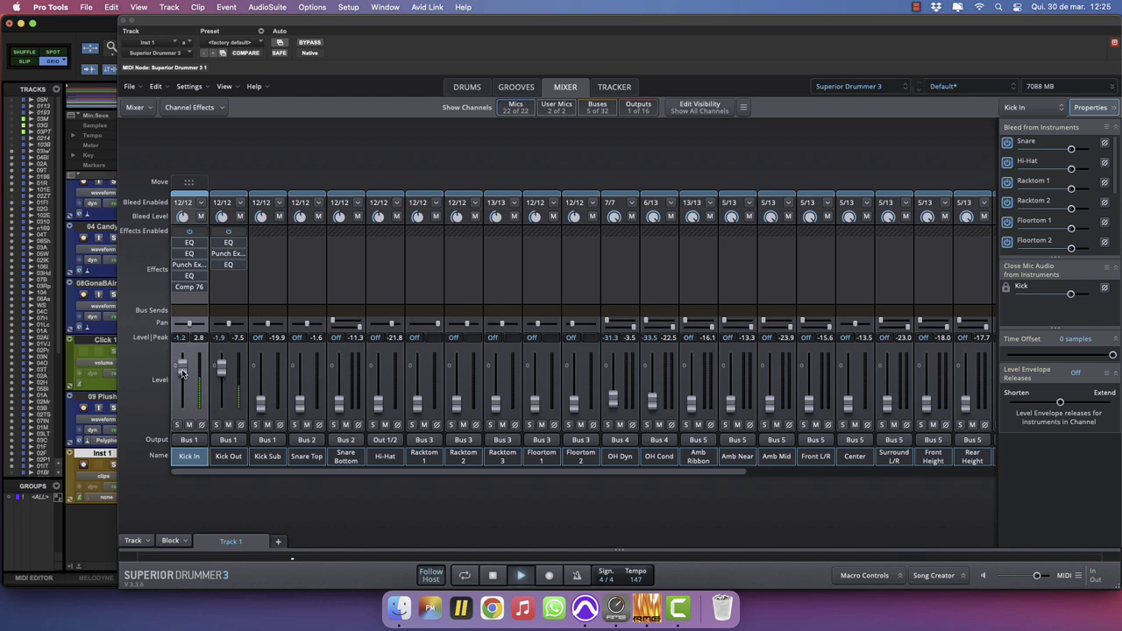
{"action": "left_click_drag", "start_coordinate": [182, 373], "coordinate": [182, 374]}
{"action": "key", "text": "space"}
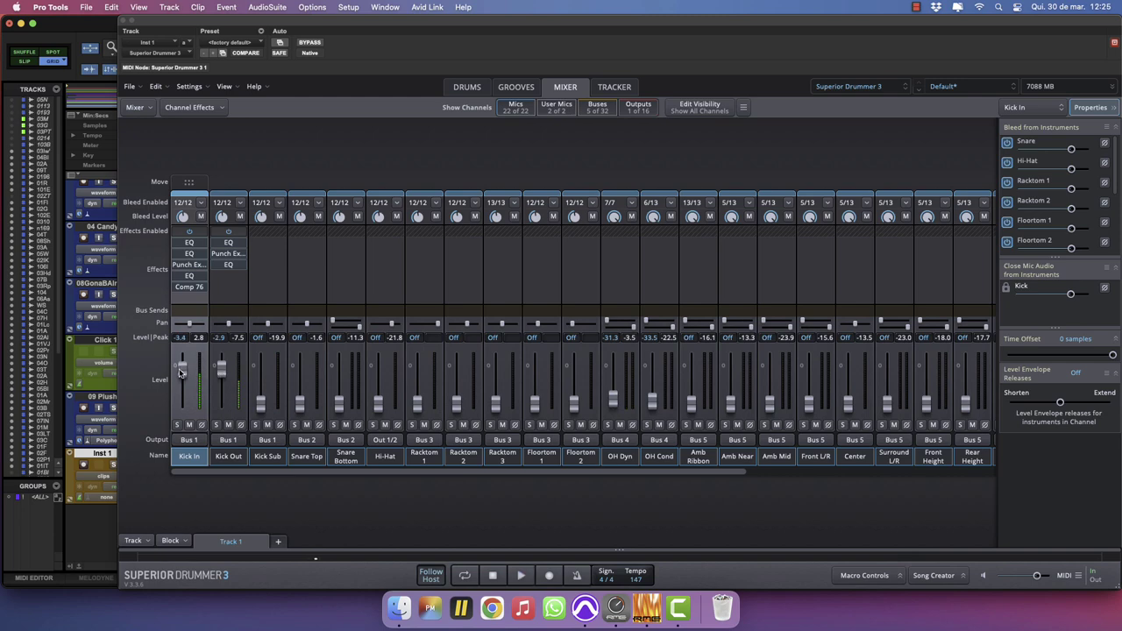
Set the Snare Top channel's level to about 0 dB, start playback and solo the channel.
{"action": "left_click_drag", "start_coordinate": [307, 406], "coordinate": [301, 366]}
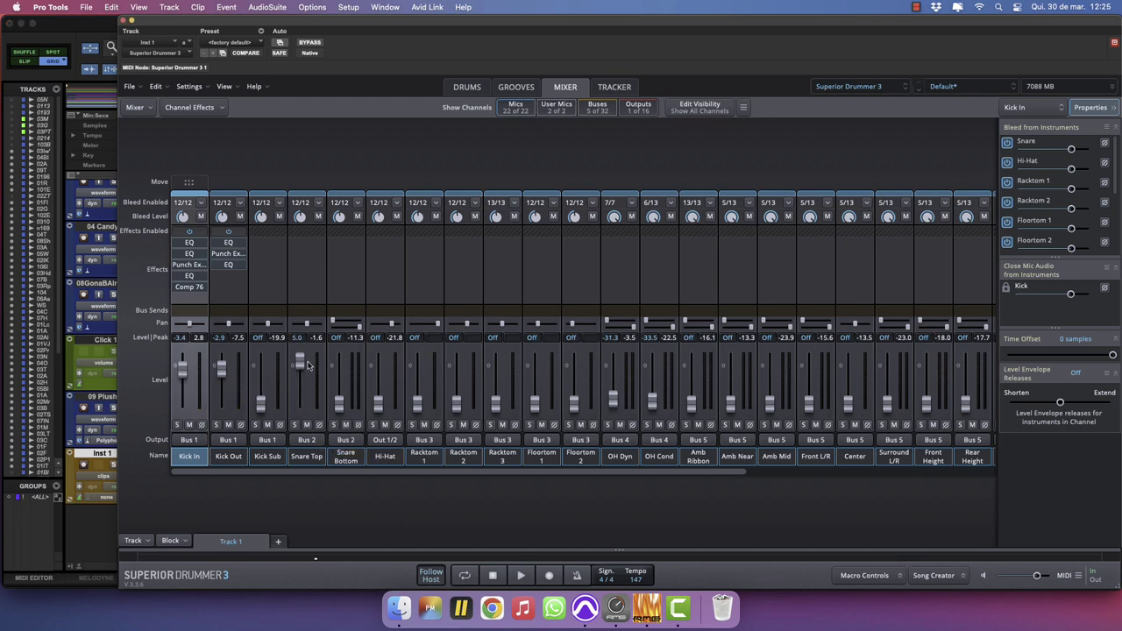
{"action": "key", "text": "space"}
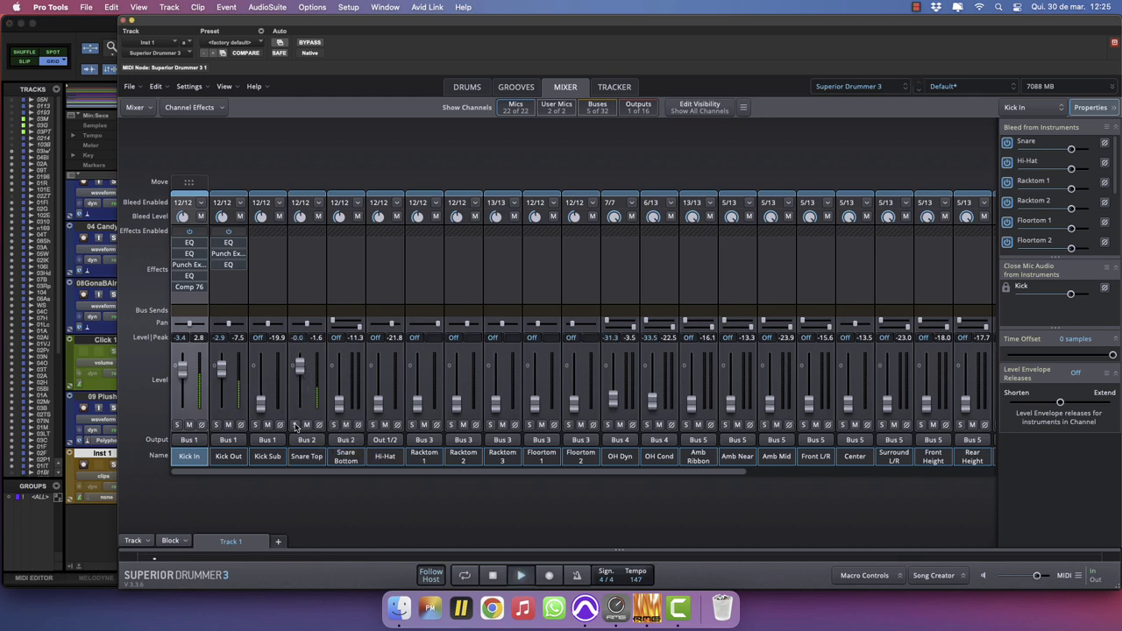
{"action": "left_click", "coordinate": [295, 424]}
{"action": "left_click", "coordinate": [114, 467]}
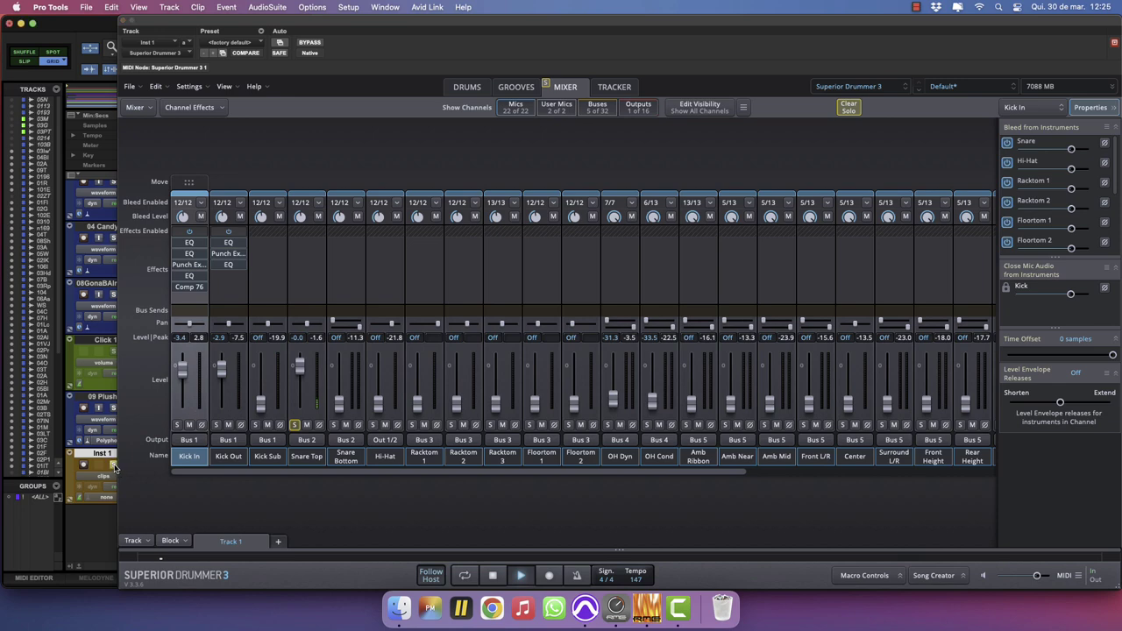
{"action": "left_click", "coordinate": [305, 368]}
Insert an EQ on Snare Top with a 2.9 dB boost at about 6582 Hz and a low-shelf cut of 3.9 dB at about 97 Hz.
{"action": "left_click", "coordinate": [308, 244]}
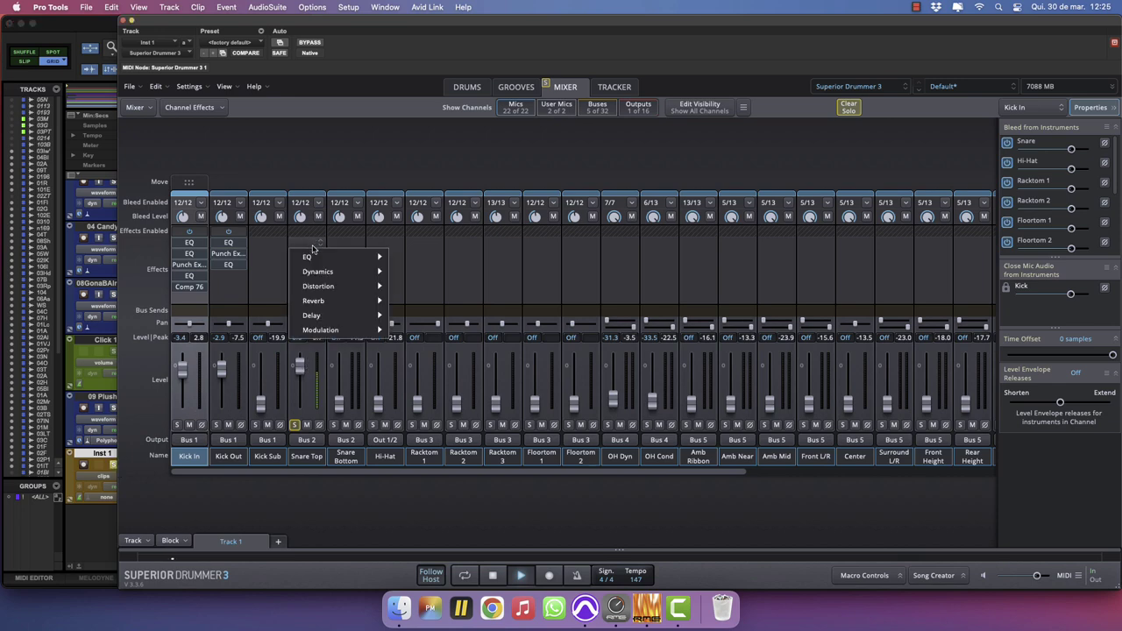
{"action": "mouse_move", "coordinate": [368, 256]}
{"action": "left_click", "coordinate": [417, 259]}
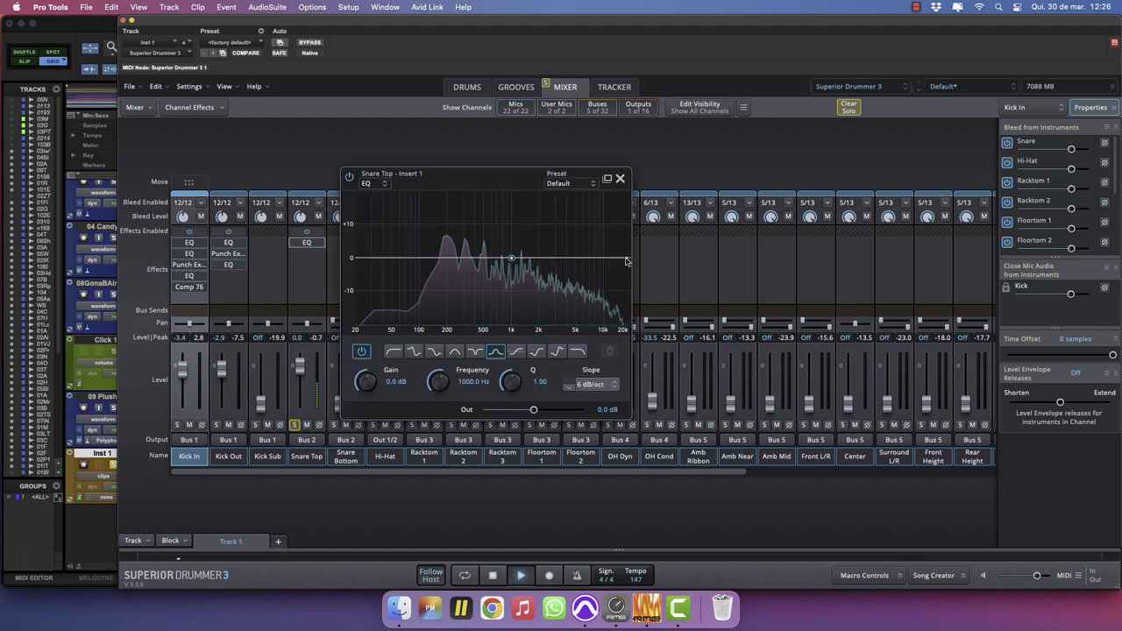
{"action": "mouse_move", "coordinate": [583, 257]}
{"action": "left_mouse_down"}
{"action": "mouse_move", "coordinate": [588, 238]}
{"action": "mouse_move", "coordinate": [587, 252]}
{"action": "left_mouse_up"}
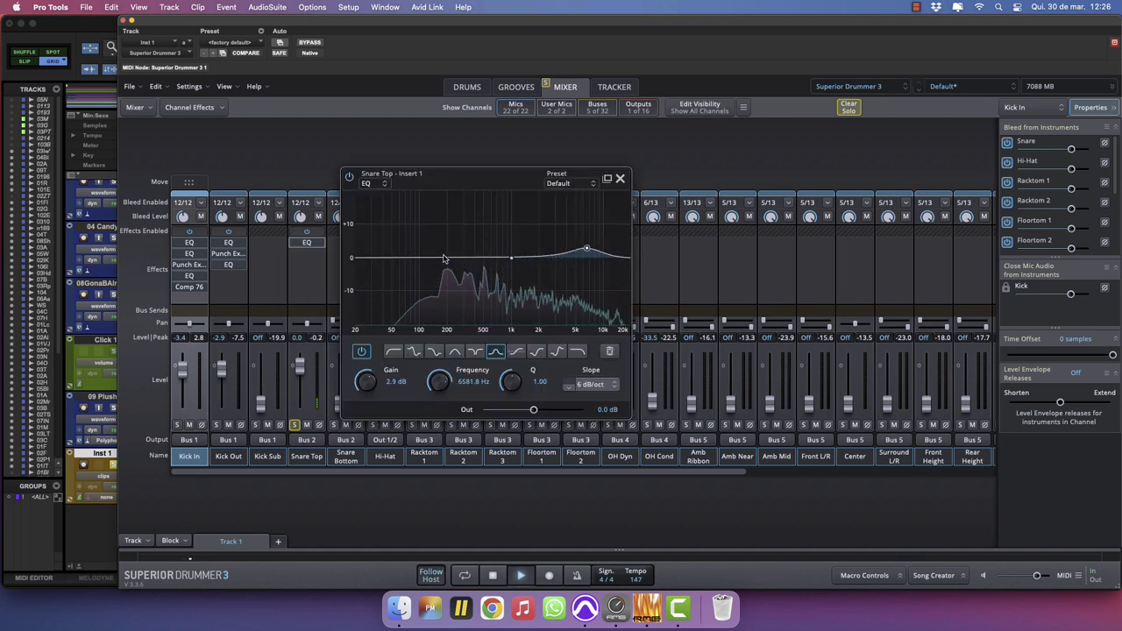
{"action": "left_click_drag", "start_coordinate": [412, 257], "coordinate": [419, 274]}
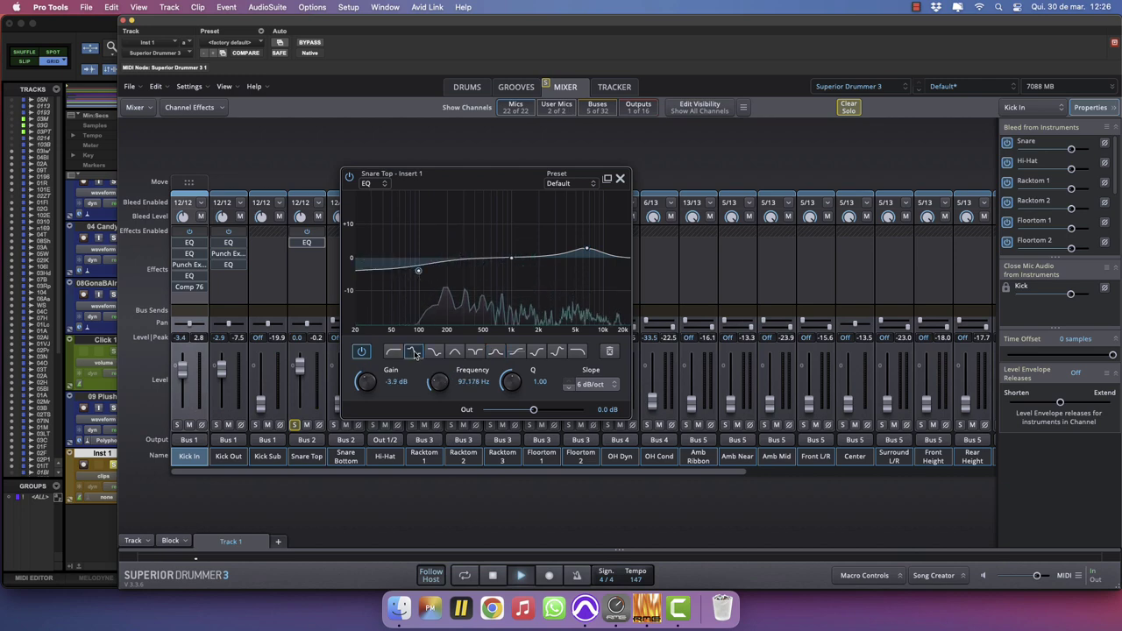
{"action": "left_click", "coordinate": [413, 351]}
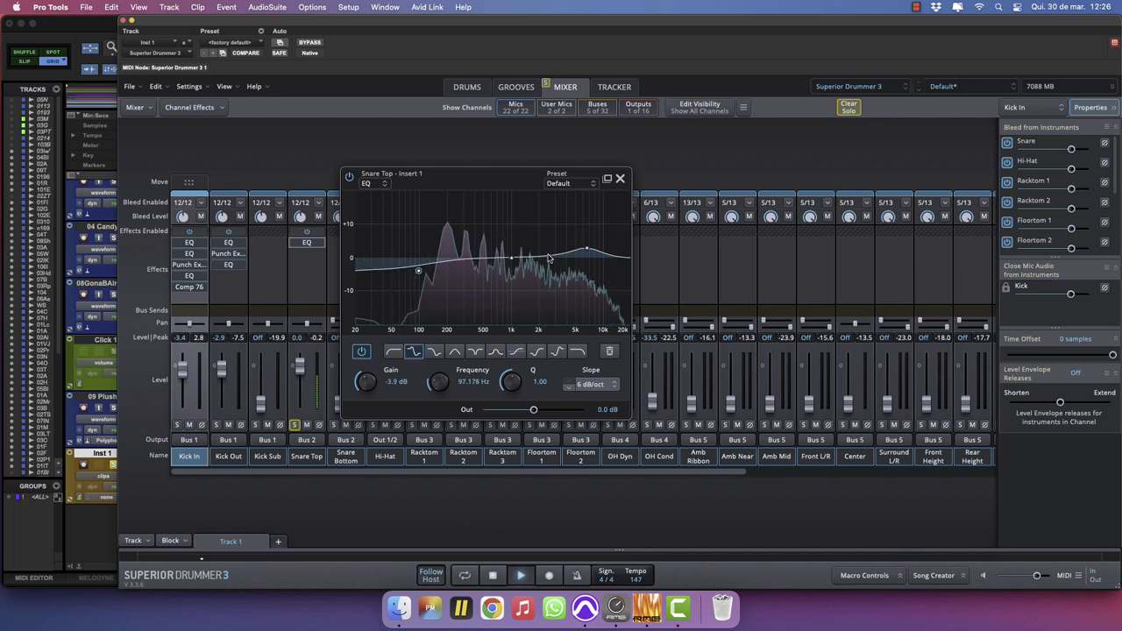
Boost the Snare Top EQ 1.0 dB at about 2816 Hz and insert a Punch Exciter 361 with compression at about 18.5%.
{"action": "left_click_drag", "start_coordinate": [544, 257], "coordinate": [551, 256]}
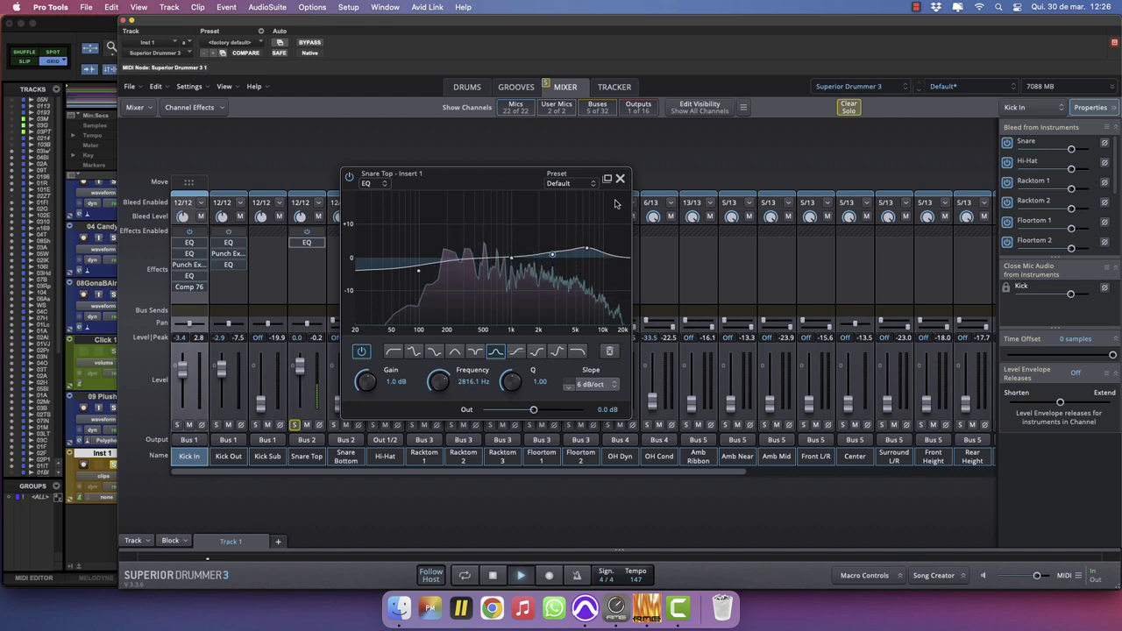
{"action": "left_click", "coordinate": [620, 179]}
{"action": "left_click", "coordinate": [308, 255]}
{"action": "mouse_move", "coordinate": [317, 282]}
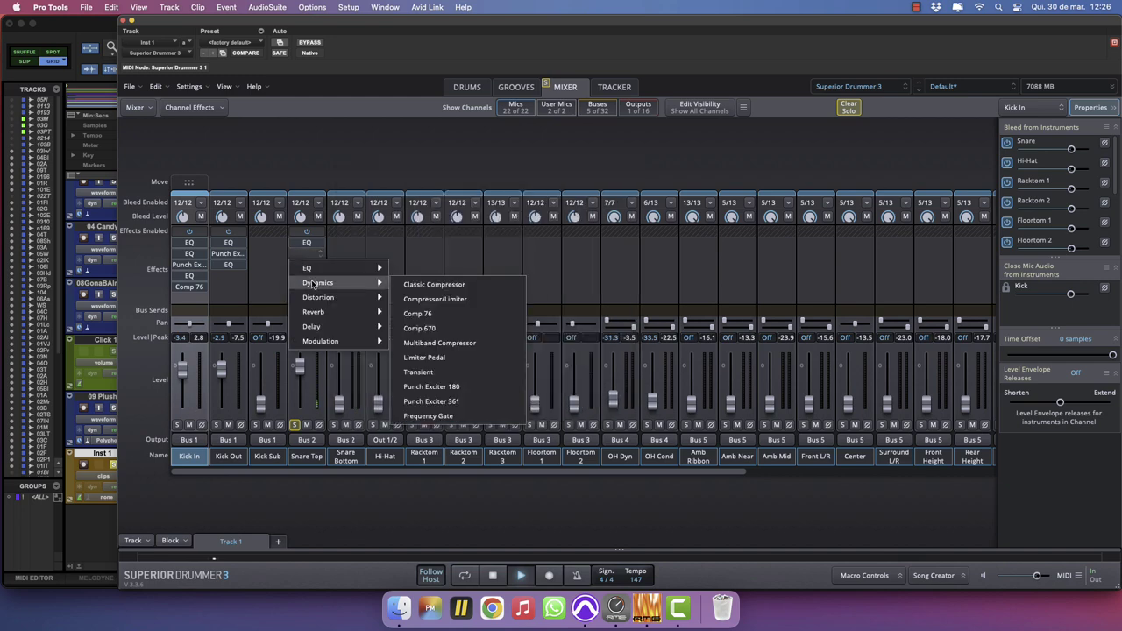
{"action": "left_click", "coordinate": [460, 401]}
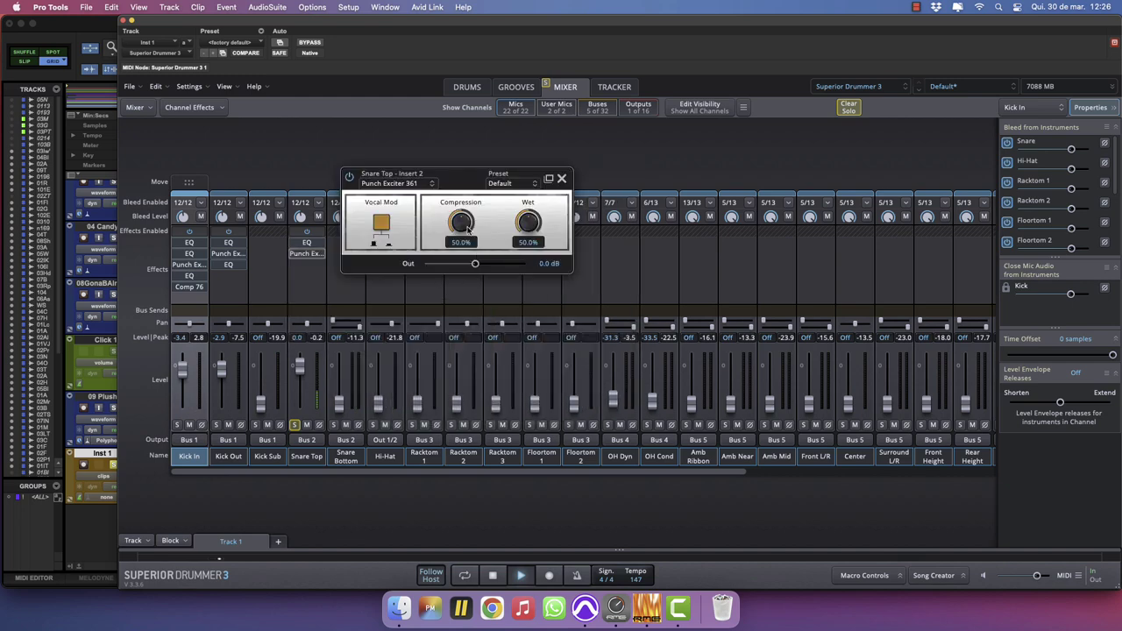
{"action": "left_click_drag", "start_coordinate": [467, 227], "coordinate": [452, 251]}
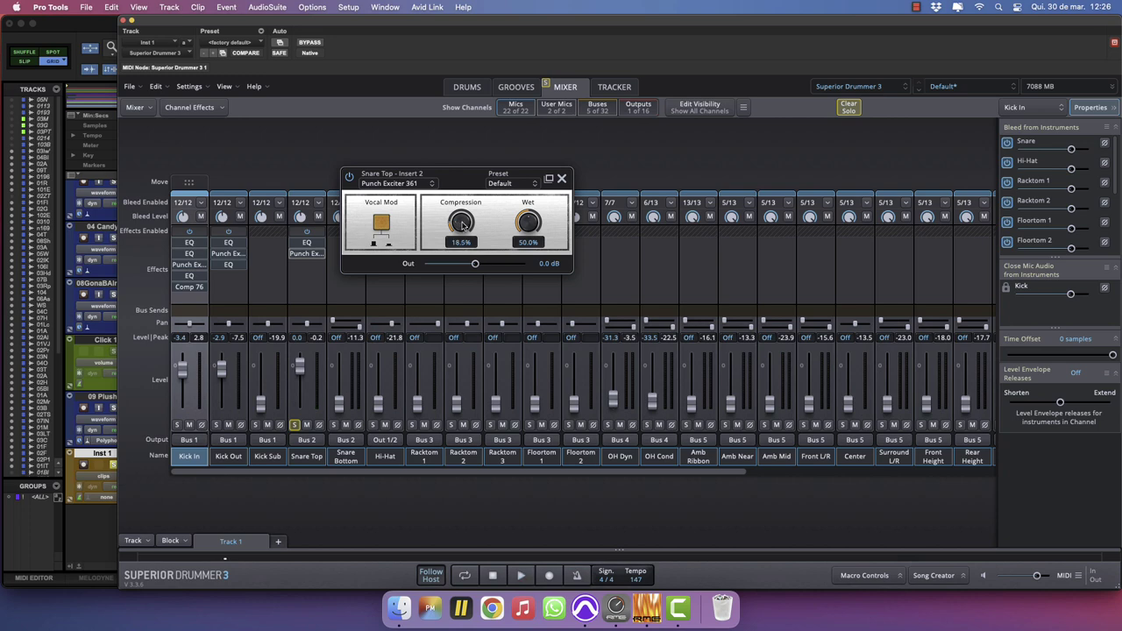
{"action": "left_click", "coordinate": [561, 179]}
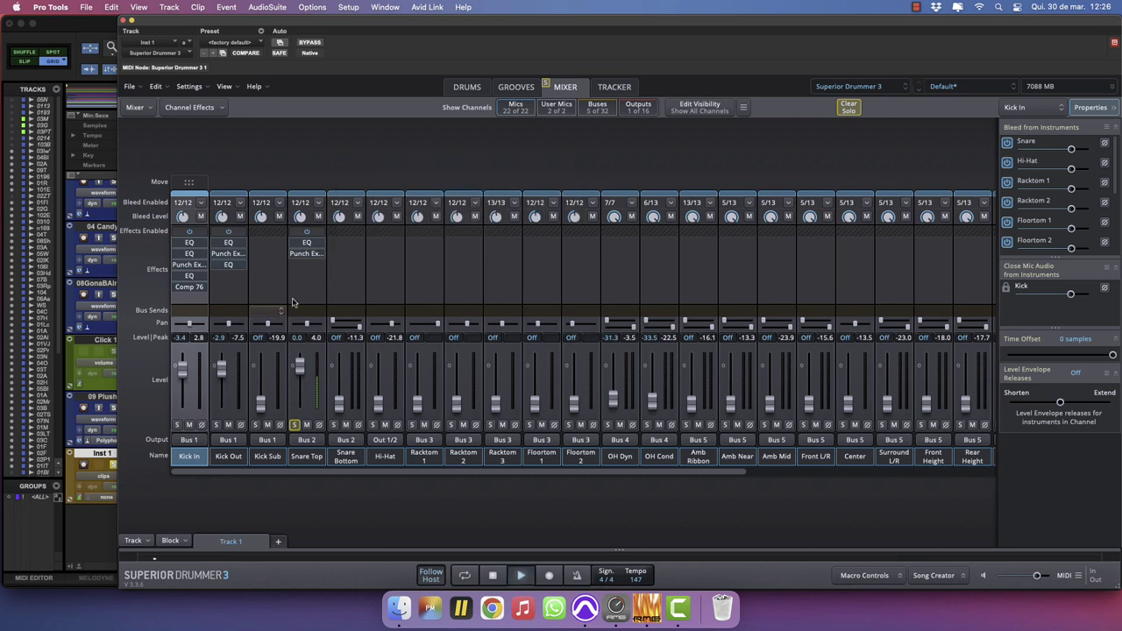
Insert a second EQ on Snare Top with a 3.9 dB boost at about 6299 Hz and a low-shelf cut of 3.4 dB at about 101.5 Hz.
{"action": "left_click", "coordinate": [113, 467]}
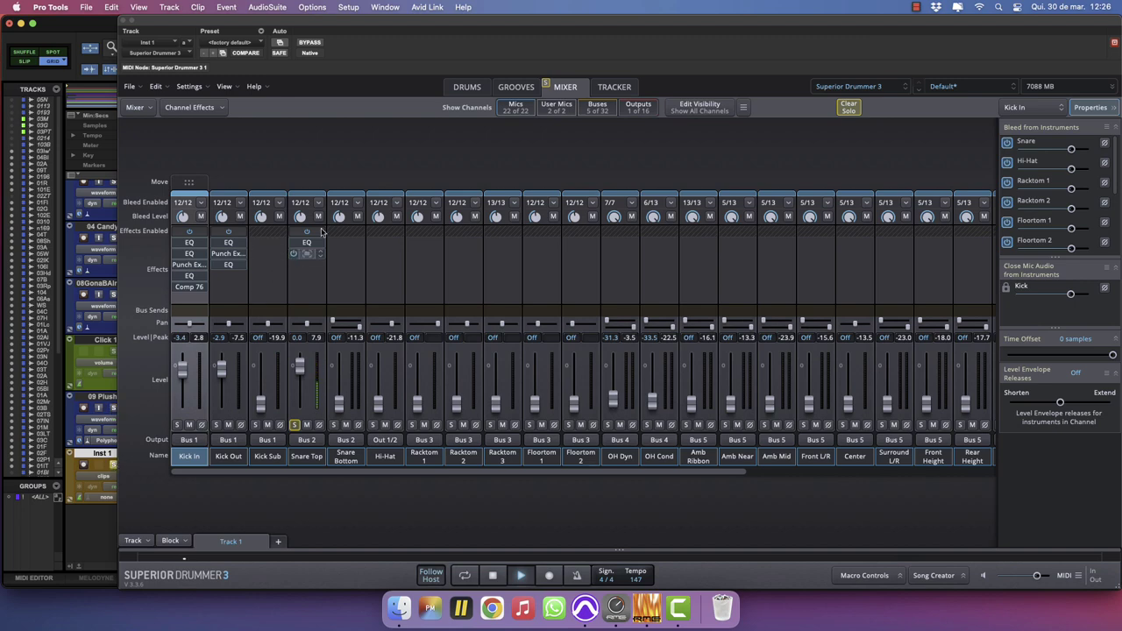
{"action": "key", "text": "space"}
{"action": "left_click", "coordinate": [311, 268]}
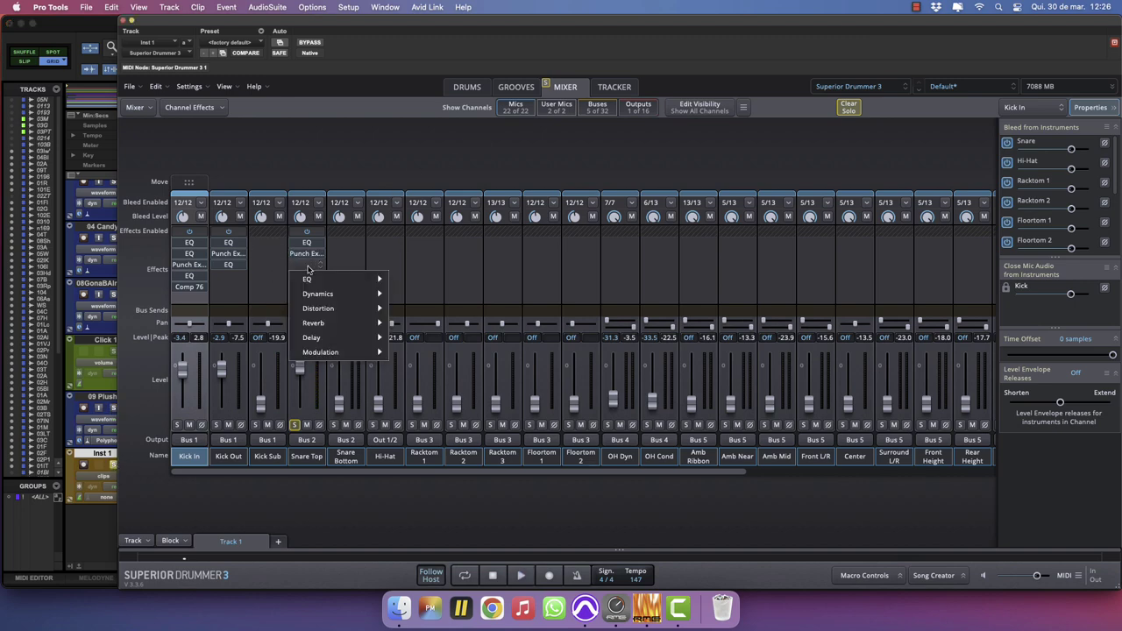
{"action": "mouse_move", "coordinate": [314, 298]}
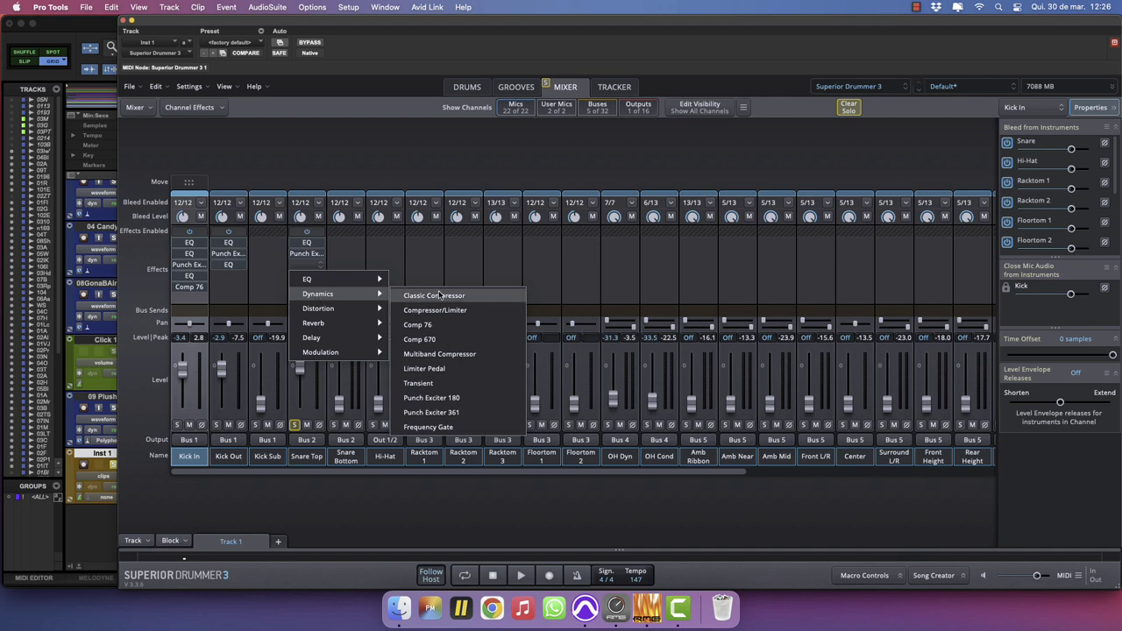
{"action": "mouse_move", "coordinate": [309, 279]}
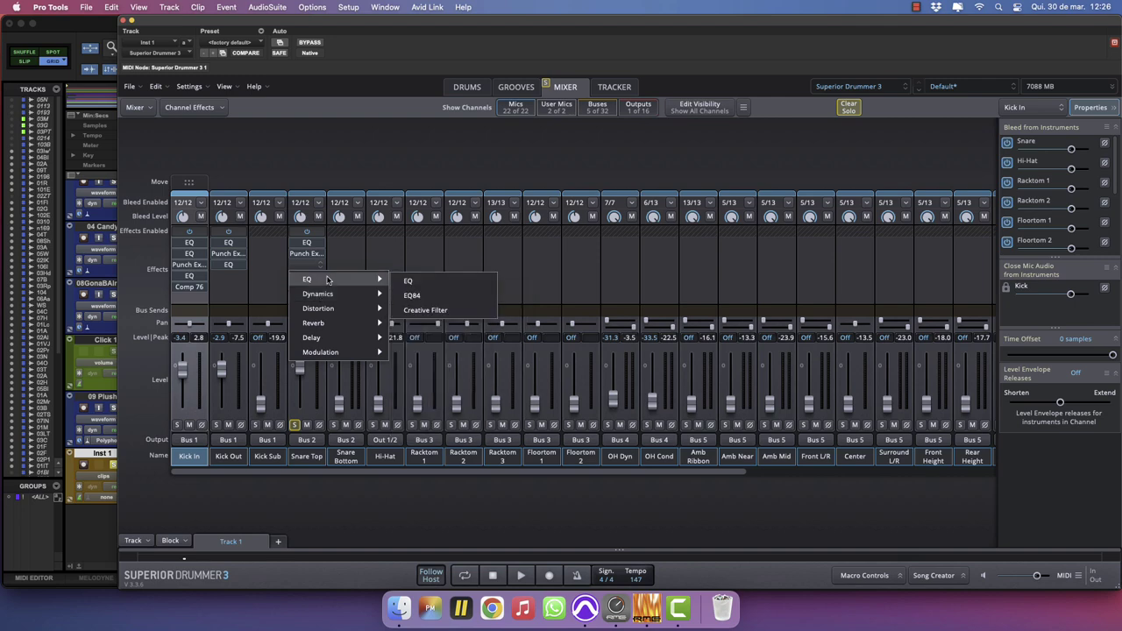
{"action": "left_click", "coordinate": [419, 279]}
{"action": "left_click_drag", "start_coordinate": [586, 259], "coordinate": [584, 245]}
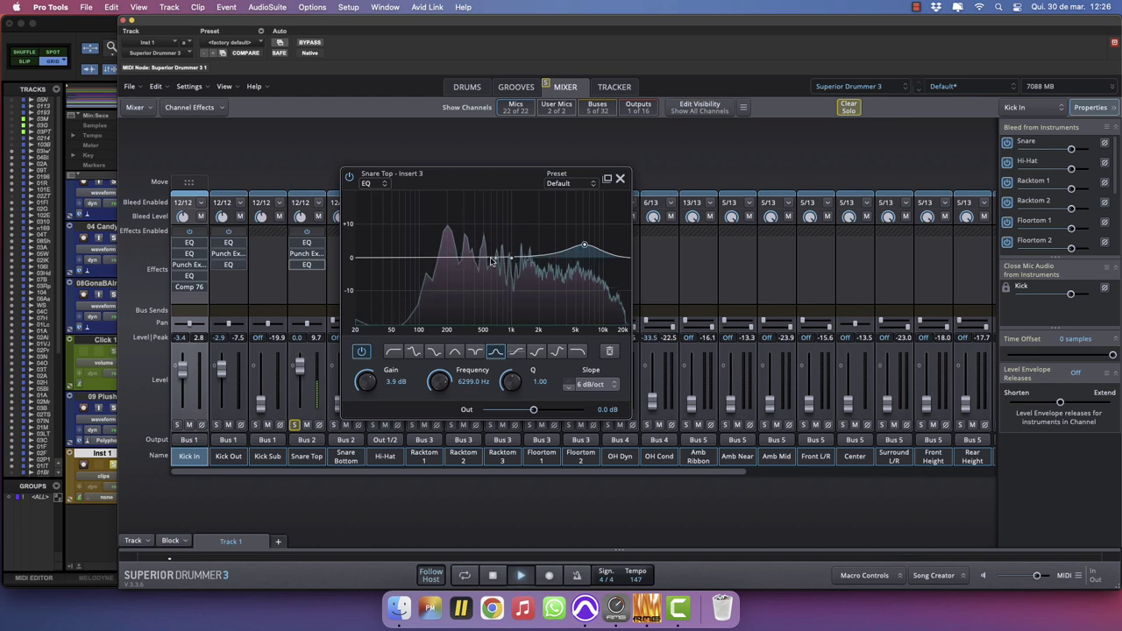
{"action": "left_click_drag", "start_coordinate": [421, 260], "coordinate": [421, 269]}
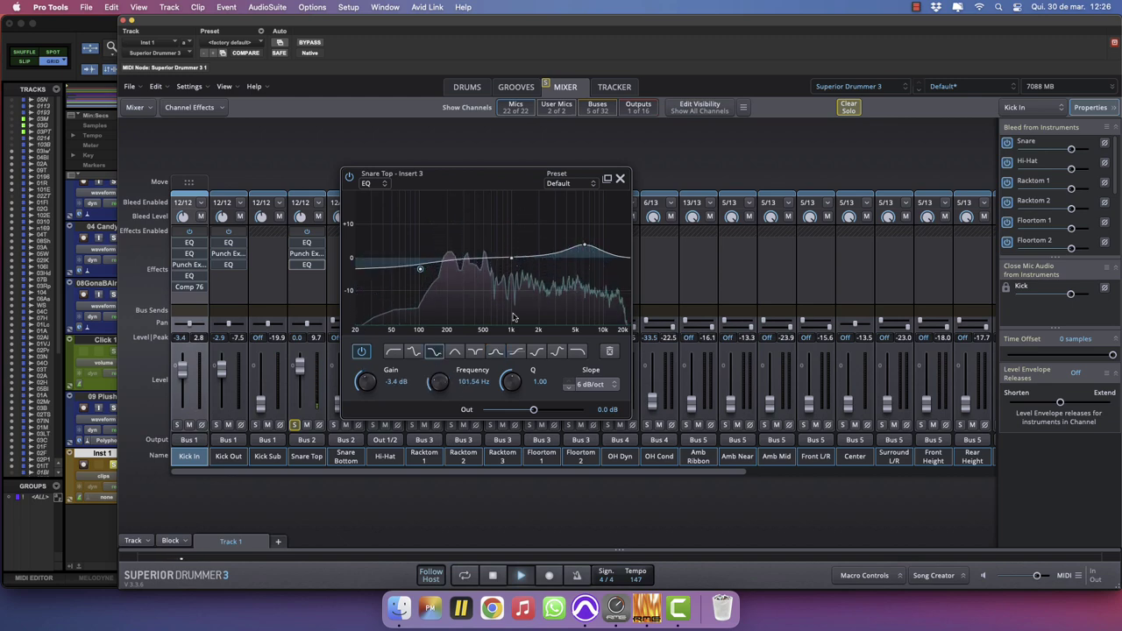
{"action": "left_click", "coordinate": [620, 179]}
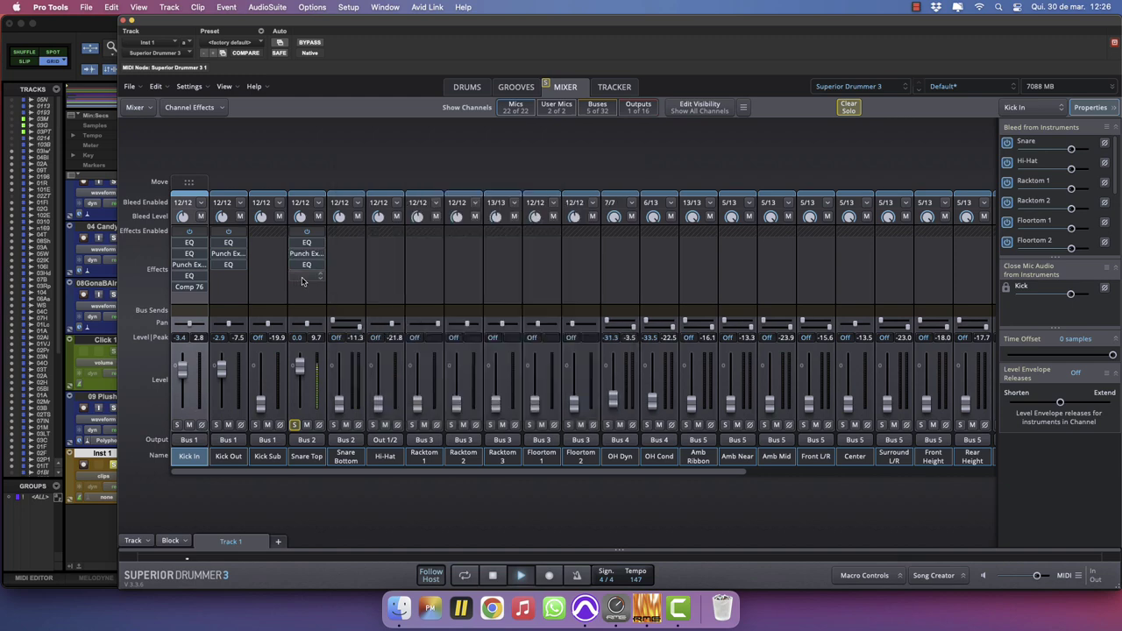
Insert a Classic Compressor after Snare Top's second EQ, shorten its release and clear the channel's solo.
{"action": "left_click", "coordinate": [306, 276]}
{"action": "mouse_move", "coordinate": [351, 304]}
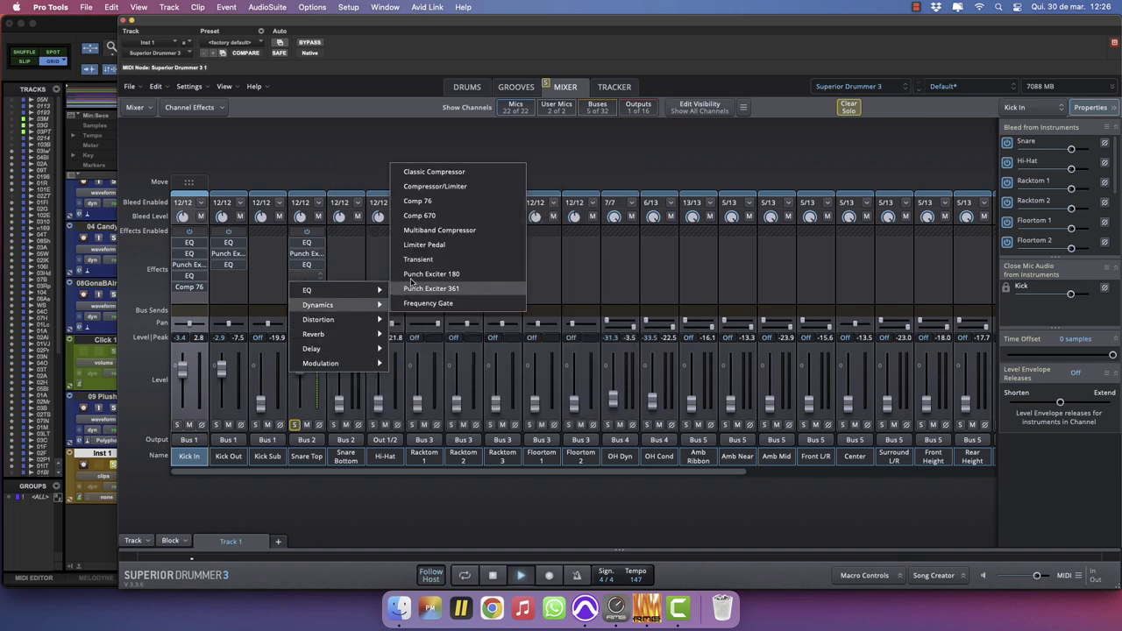
{"action": "left_click", "coordinate": [460, 173]}
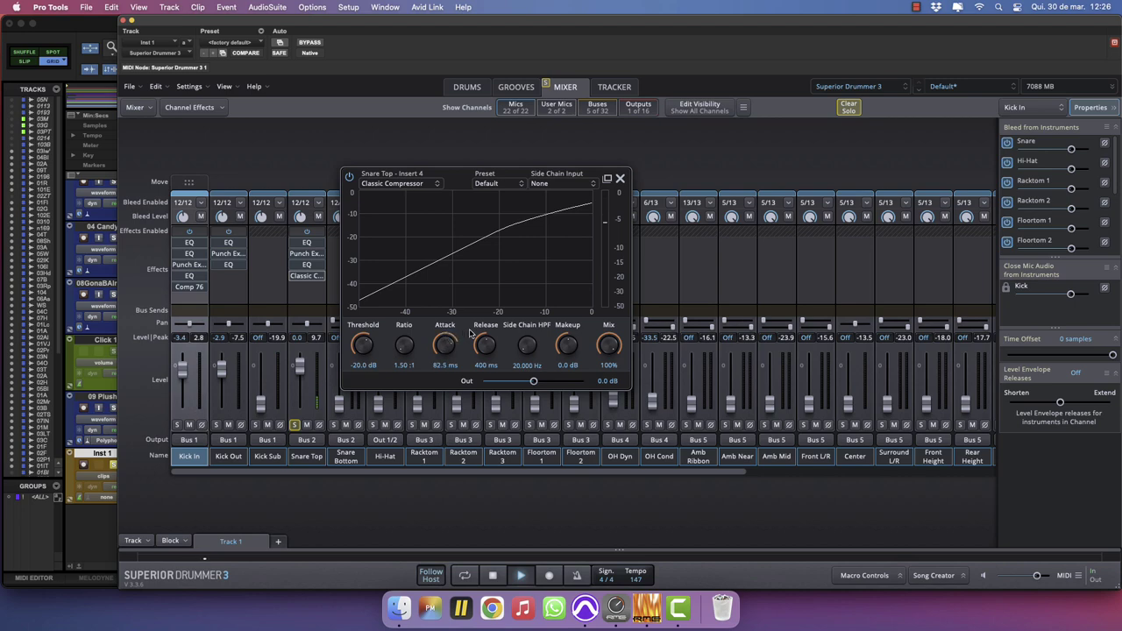
{"action": "left_click_drag", "start_coordinate": [471, 332], "coordinate": [470, 363]}
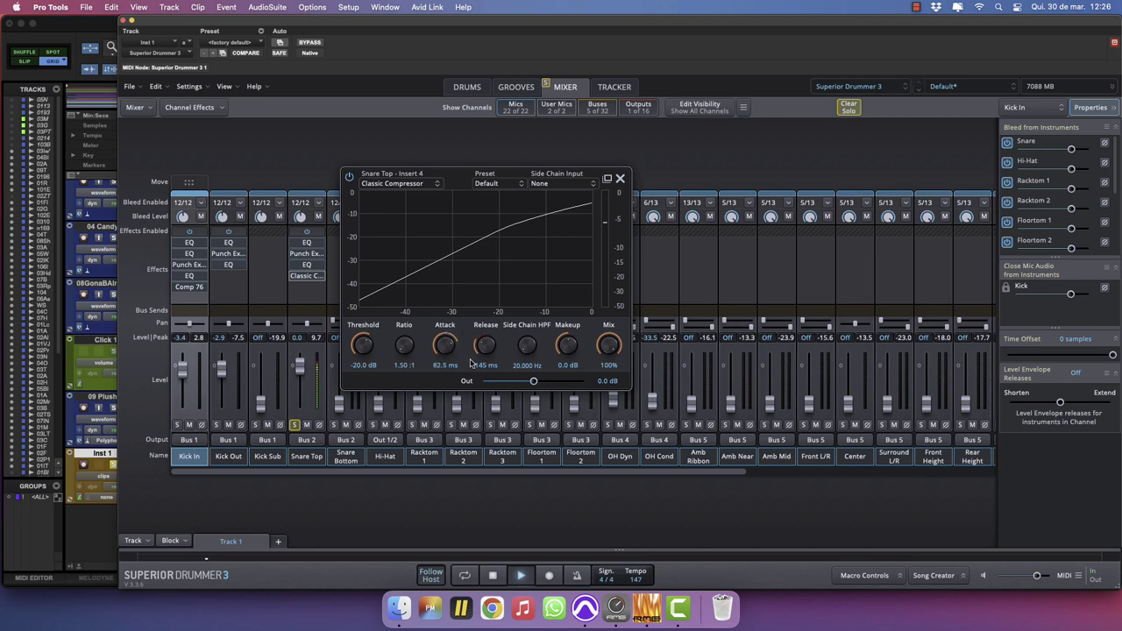
{"action": "left_click", "coordinate": [621, 179]}
{"action": "left_click", "coordinate": [294, 425]}
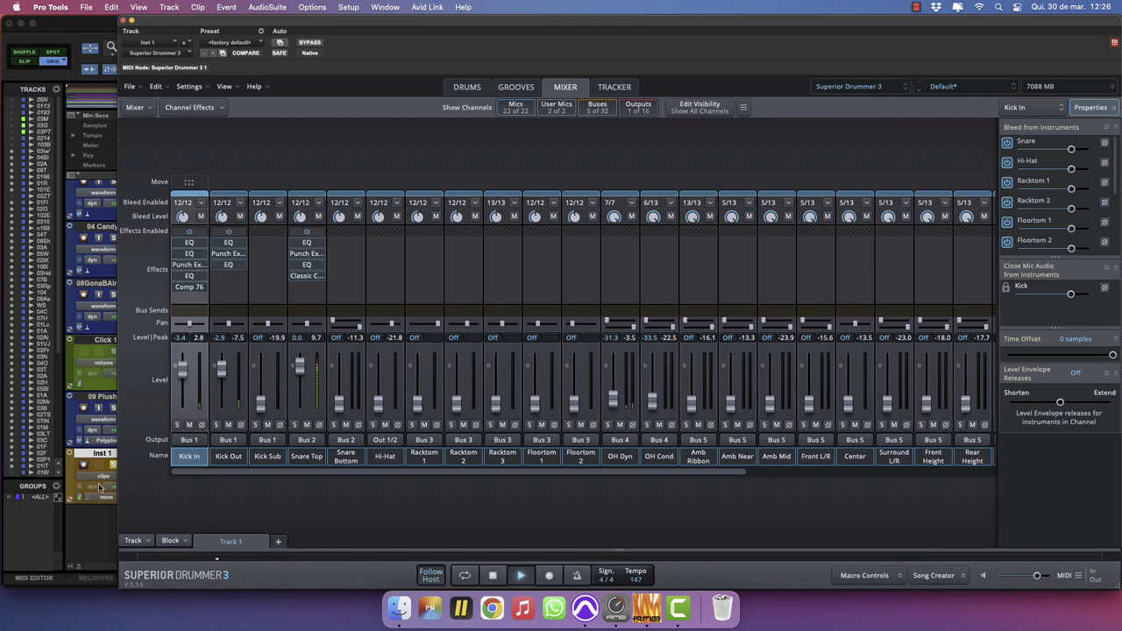
Raise Snare Bottom to about -13.7 dB while listening with the song and insert a Comp 76 with raised input gain.
{"action": "left_click", "coordinate": [113, 465]}
{"action": "left_click", "coordinate": [114, 408]}
{"action": "left_click_drag", "start_coordinate": [338, 405], "coordinate": [347, 382]}
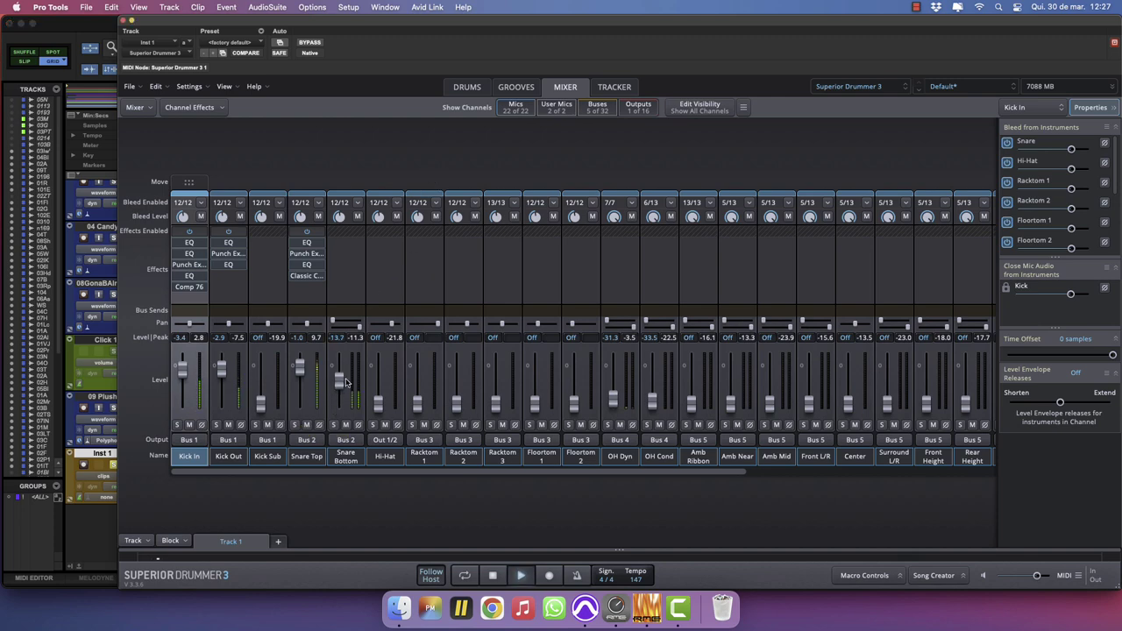
{"action": "left_click", "coordinate": [342, 245]}
{"action": "mouse_move", "coordinate": [357, 272]}
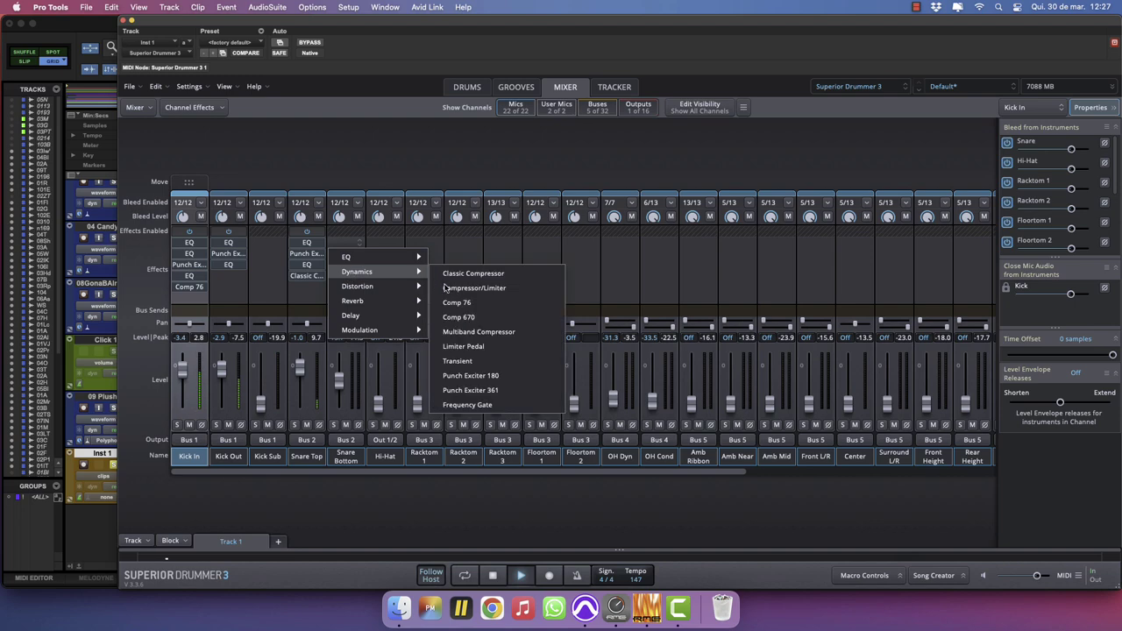
{"action": "left_click", "coordinate": [477, 304]}
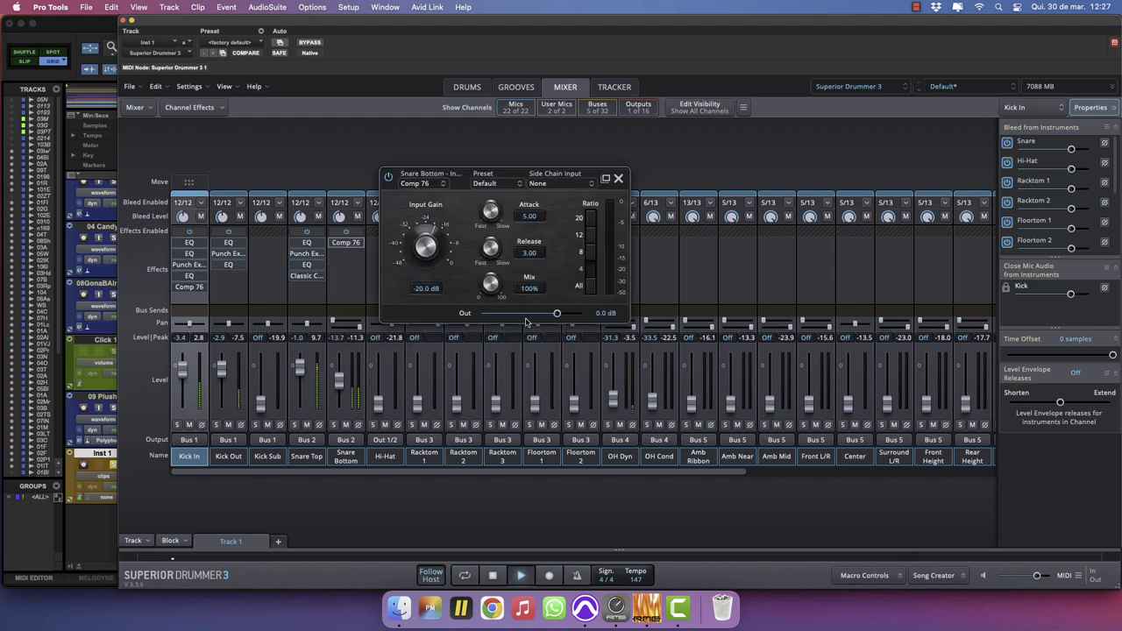
{"action": "left_click_drag", "start_coordinate": [423, 253], "coordinate": [428, 248]}
{"action": "left_click", "coordinate": [618, 178]}
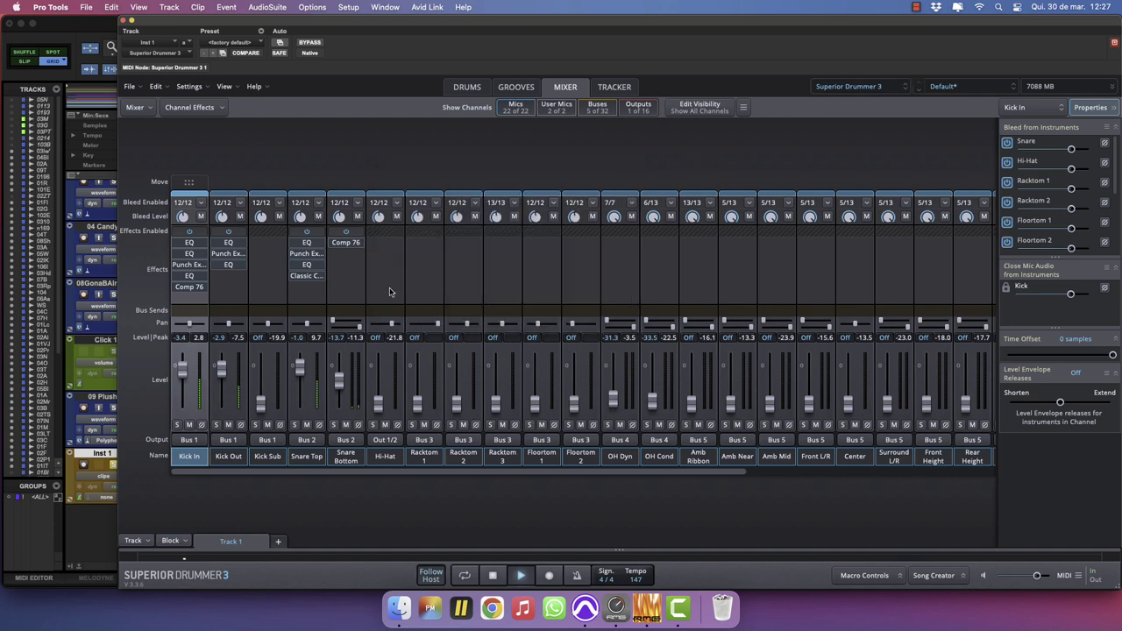
Balance Snare Top at about -2.0 dB and Hi-Hat at about -6.0 dB against the song, panning Hi-Hat slightly left.
{"action": "left_click_drag", "start_coordinate": [300, 368], "coordinate": [300, 370]}
{"action": "left_click_drag", "start_coordinate": [378, 401], "coordinate": [388, 374]}
{"action": "left_click_drag", "start_coordinate": [393, 324], "coordinate": [387, 324]}
{"action": "left_click", "coordinate": [113, 465]}
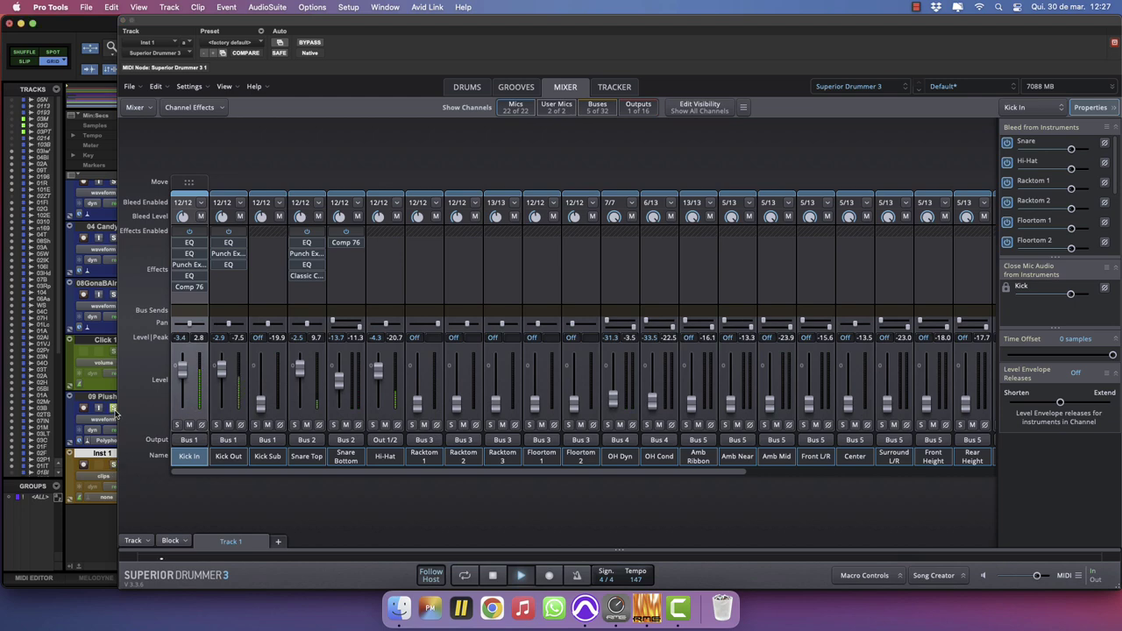
{"action": "left_click", "coordinate": [112, 408]}
{"action": "left_click_drag", "start_coordinate": [378, 369], "coordinate": [378, 372]}
{"action": "left_click_drag", "start_coordinate": [296, 372], "coordinate": [298, 371]}
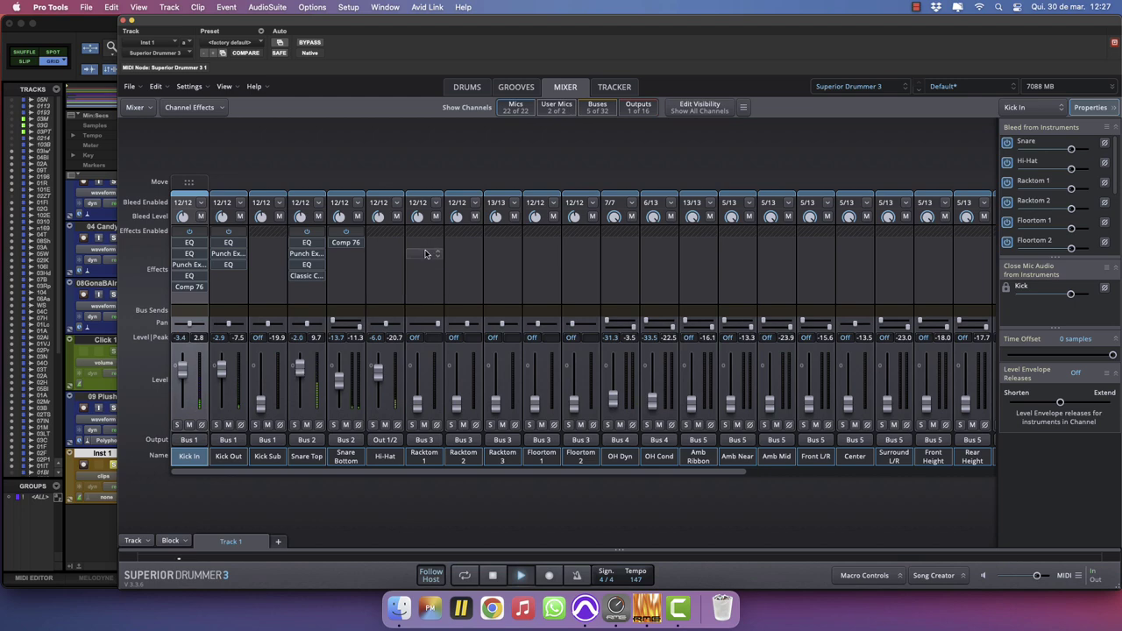
Insert a Punch Exciter 361 on the Hi-Hat channel with compression at about 27%.
{"action": "left_click", "coordinate": [383, 242]}
{"action": "mouse_move", "coordinate": [437, 271]}
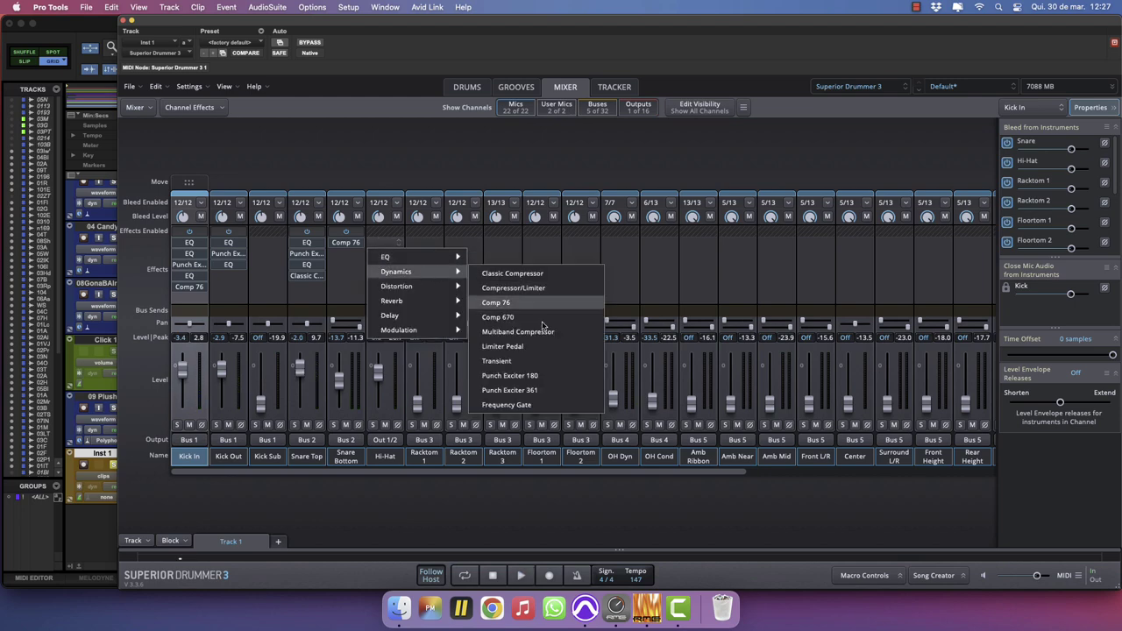
{"action": "left_click", "coordinate": [538, 393]}
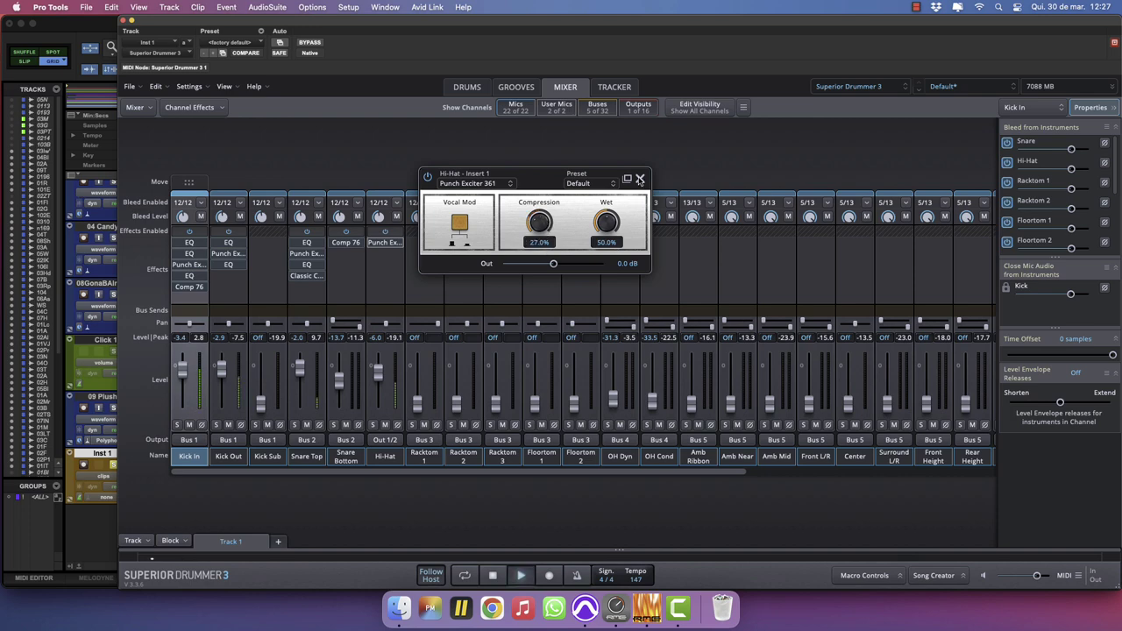
{"action": "left_click", "coordinate": [639, 178]}
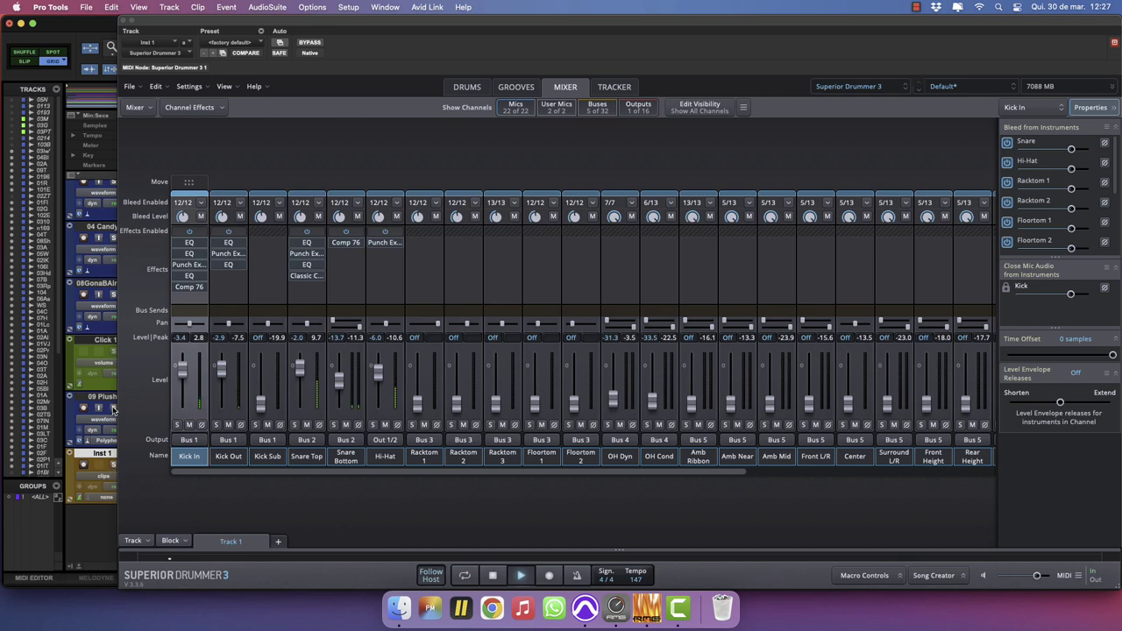
Select the hi-hat in the drum kit and lower its tuning slightly to -0:00.3.
{"action": "left_click", "coordinate": [467, 87]}
{"action": "left_click", "coordinate": [383, 328]}
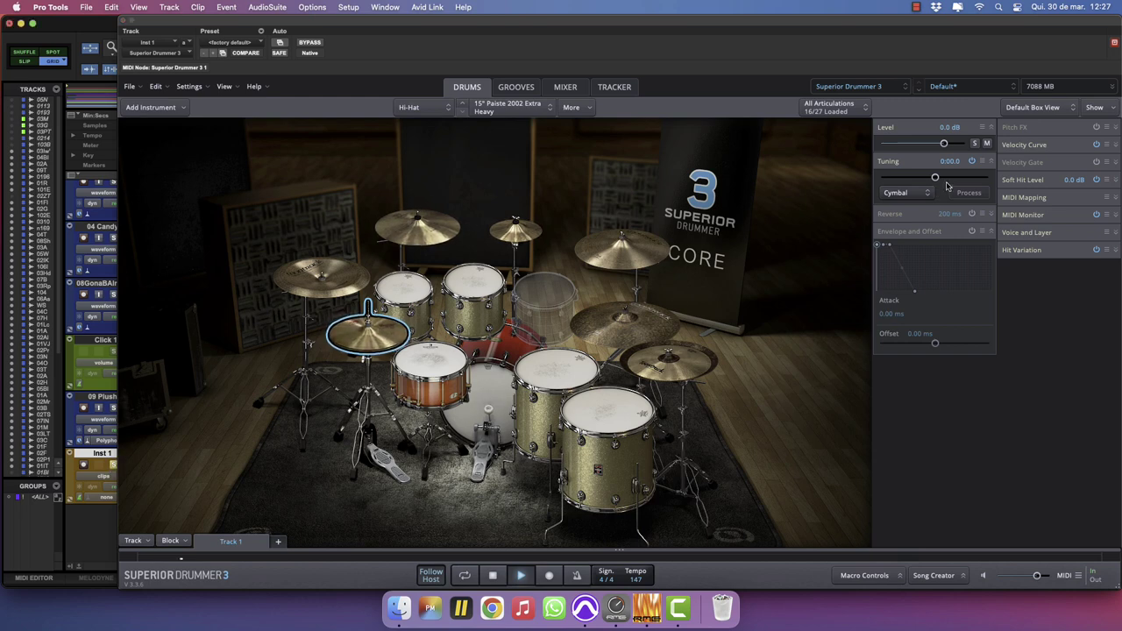
{"action": "left_click_drag", "start_coordinate": [934, 177], "coordinate": [933, 178]}
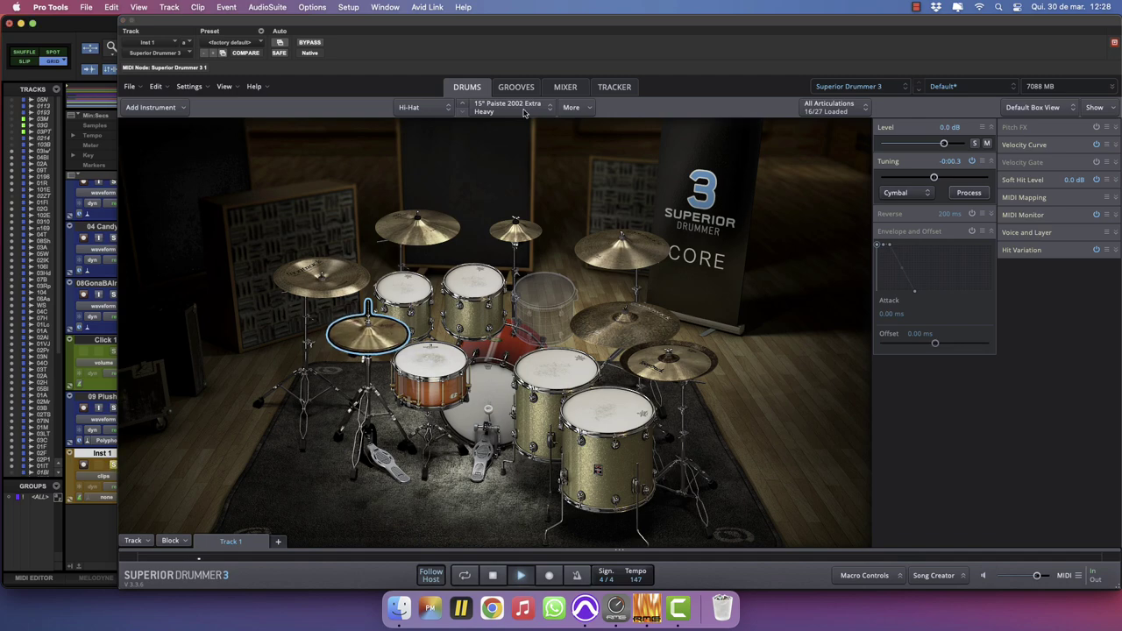
Insert an EQ on Hi-Hat with a 6.3 dB cut at about 432 Hz, a cut near 1 kHz and a slight boost near 10 kHz.
{"action": "left_click", "coordinate": [564, 87]}
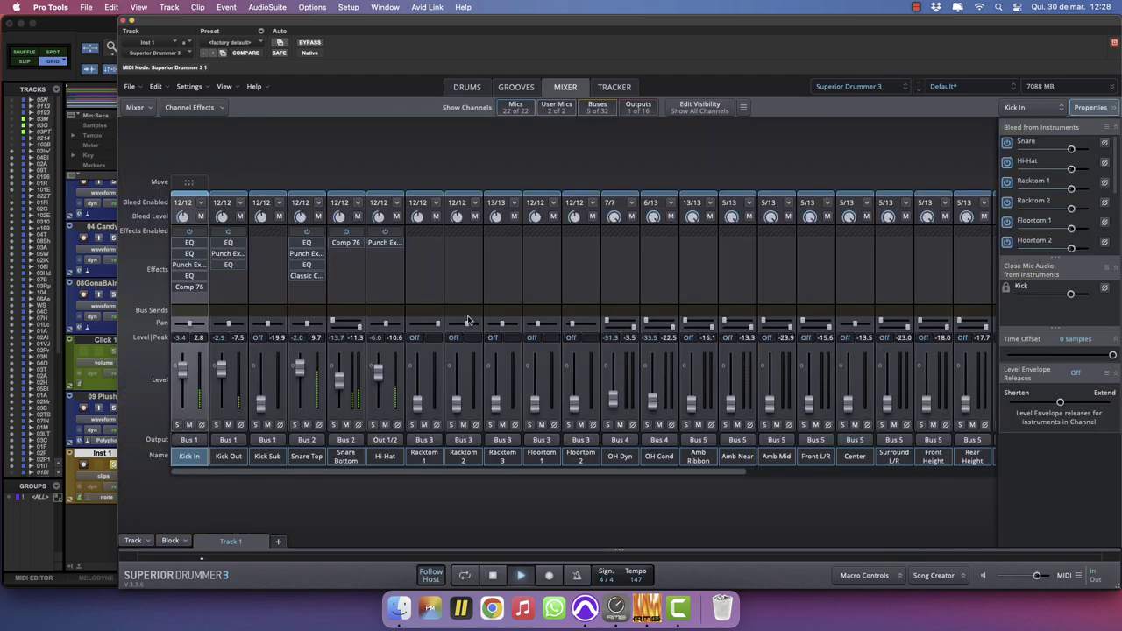
{"action": "left_click", "coordinate": [385, 255]}
{"action": "mouse_move", "coordinate": [404, 268]}
{"action": "left_click", "coordinate": [546, 270]}
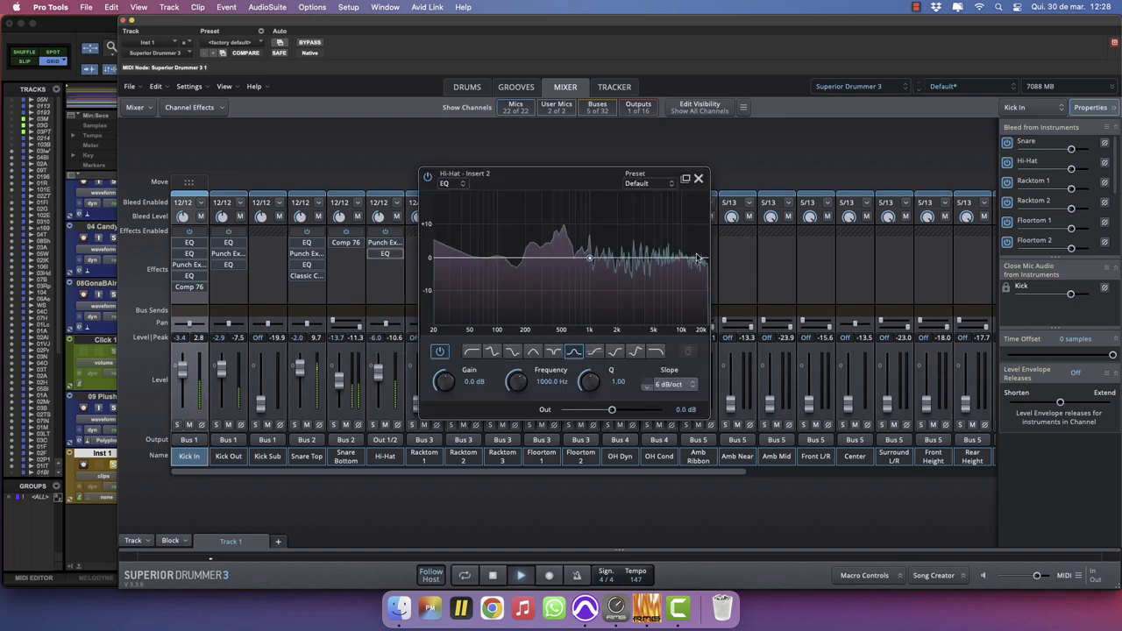
{"action": "left_click_drag", "start_coordinate": [591, 259], "coordinate": [555, 279]}
{"action": "scroll", "coordinate": [587, 275], "scroll_direction": "up", "scroll_amount": 5}
{"action": "key", "text": "space"}
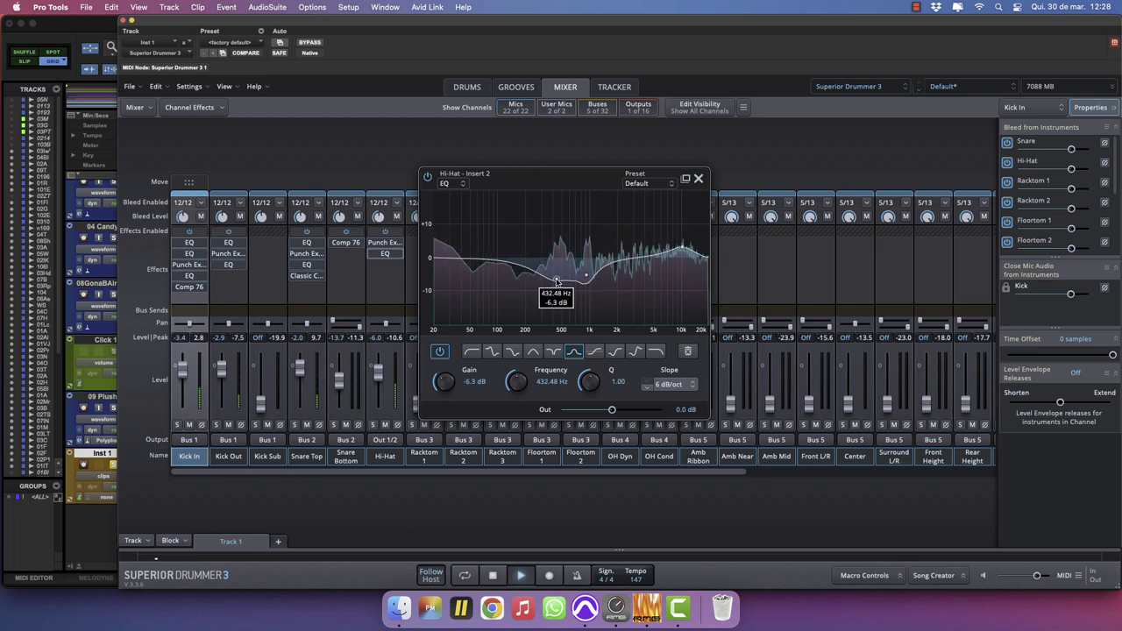
{"action": "left_click", "coordinate": [699, 179]}
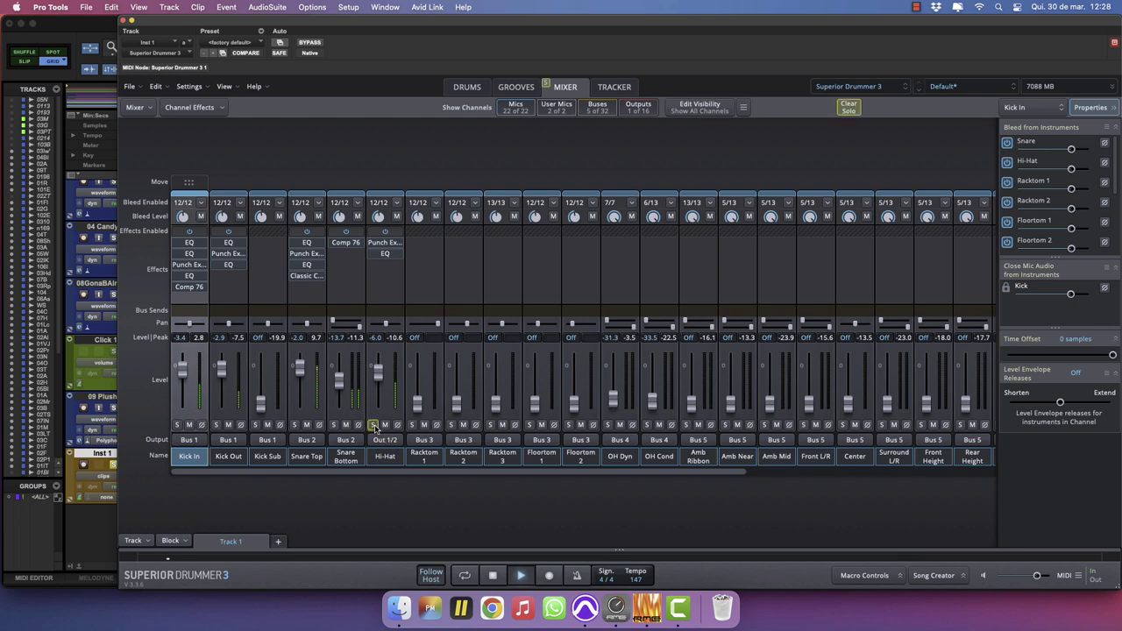
{"action": "left_click", "coordinate": [113, 467]}
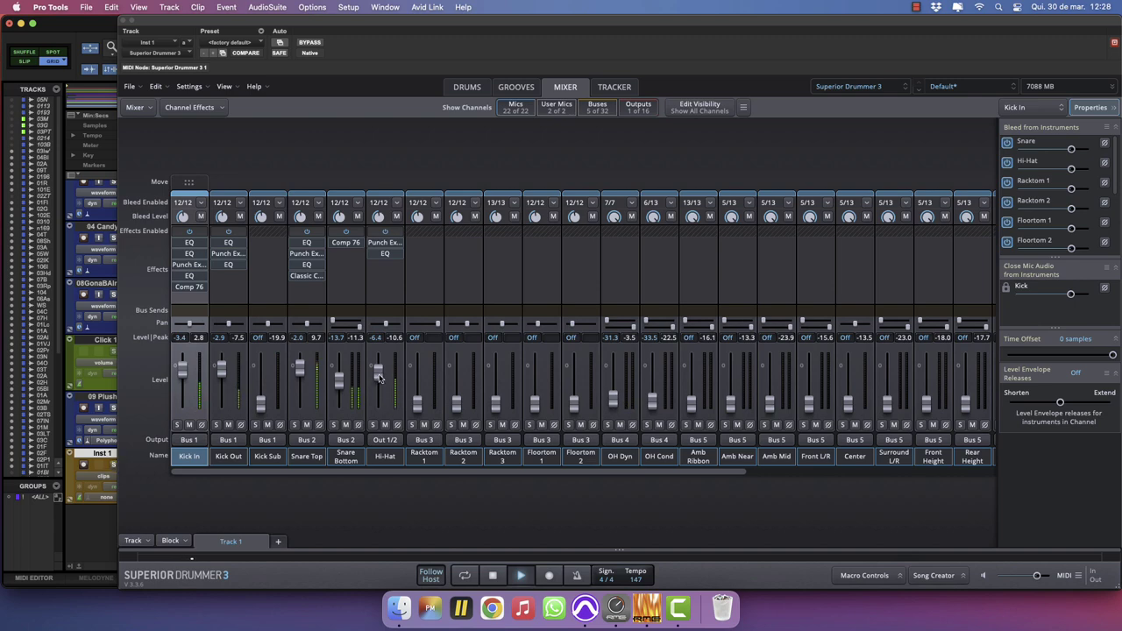
Select Racktom 1 to 3 and Floortom 1, insert Punch Exciter 180 on them, raise them to about -7.0 dB and start playback.
{"action": "left_click_drag", "start_coordinate": [418, 463], "coordinate": [523, 454]}
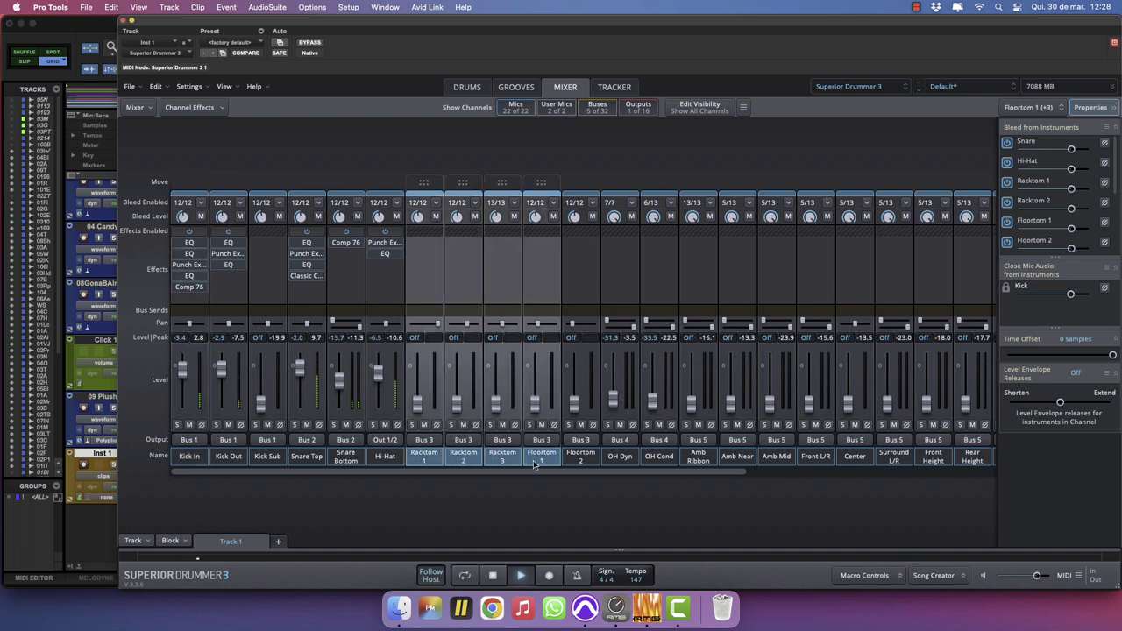
{"action": "left_click", "coordinate": [424, 244]}
{"action": "mouse_move", "coordinate": [436, 272]}
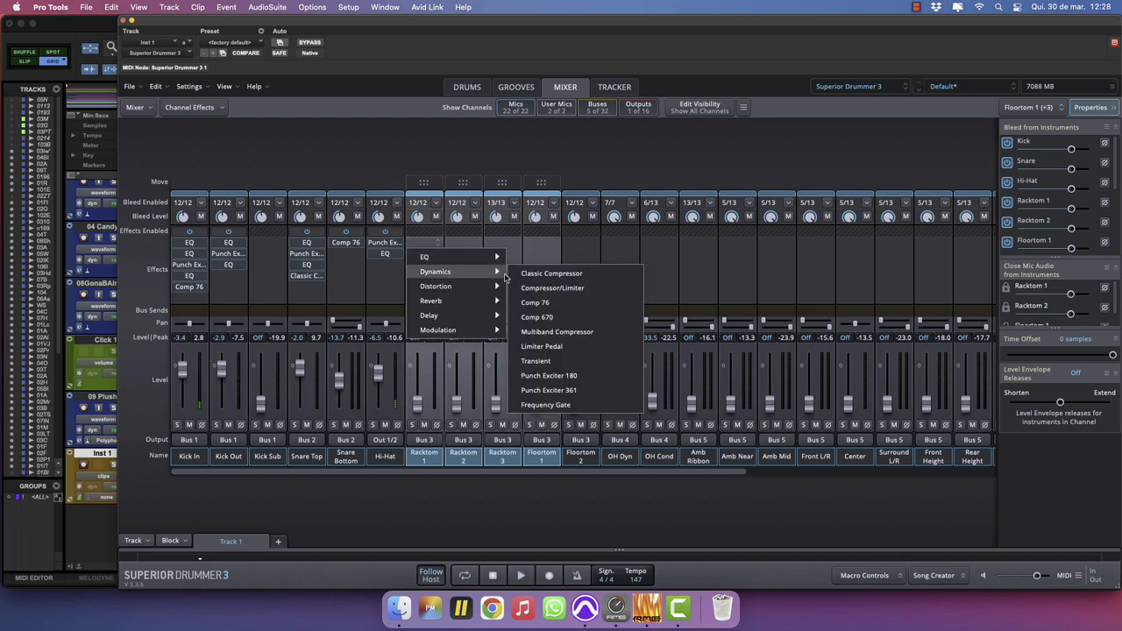
{"action": "left_click", "coordinate": [568, 373]}
{"action": "left_click_drag", "start_coordinate": [415, 408], "coordinate": [419, 379]}
{"action": "key", "text": "space"}
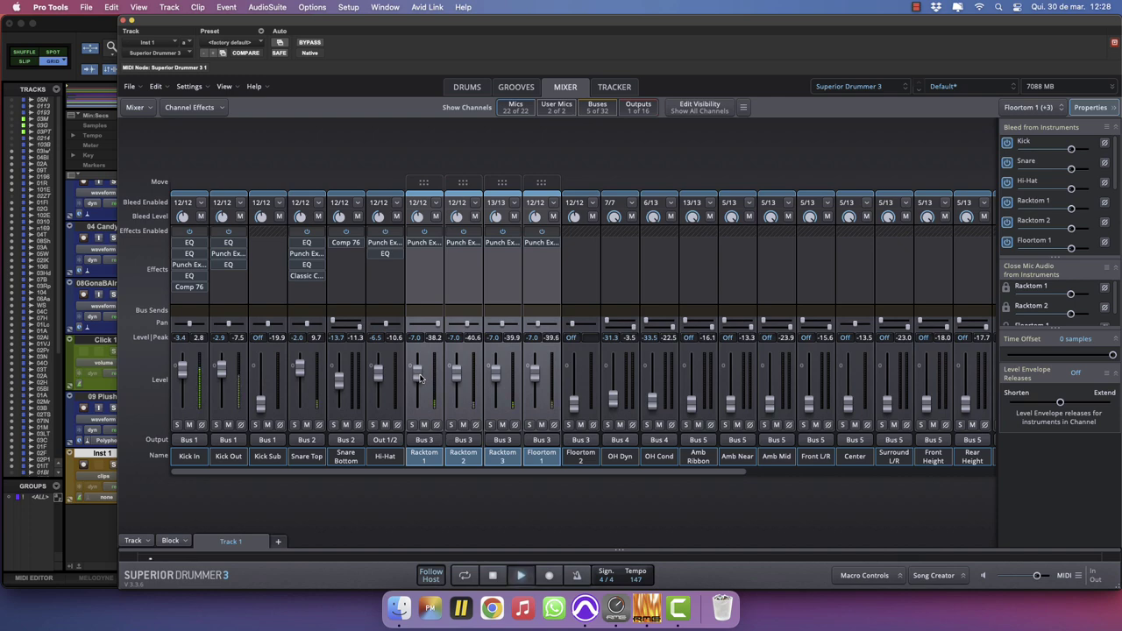
Stop playback, remove the effect from the Racktom 3 channel and hide that channel in the mixer.
{"action": "left_click", "coordinate": [114, 466]}
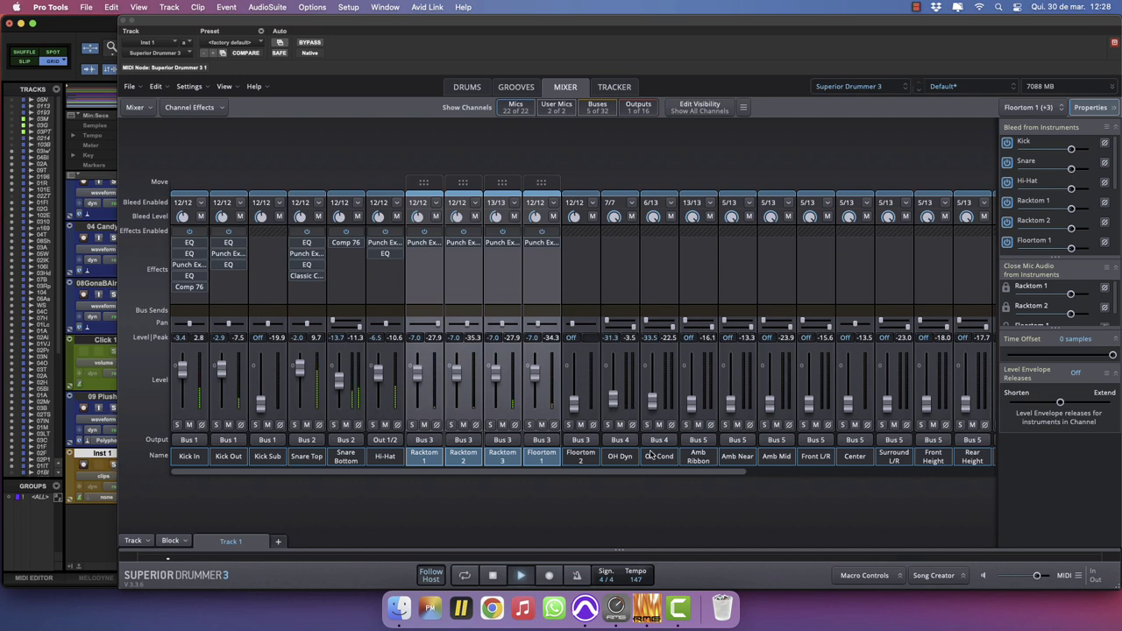
{"action": "key", "text": "space"}
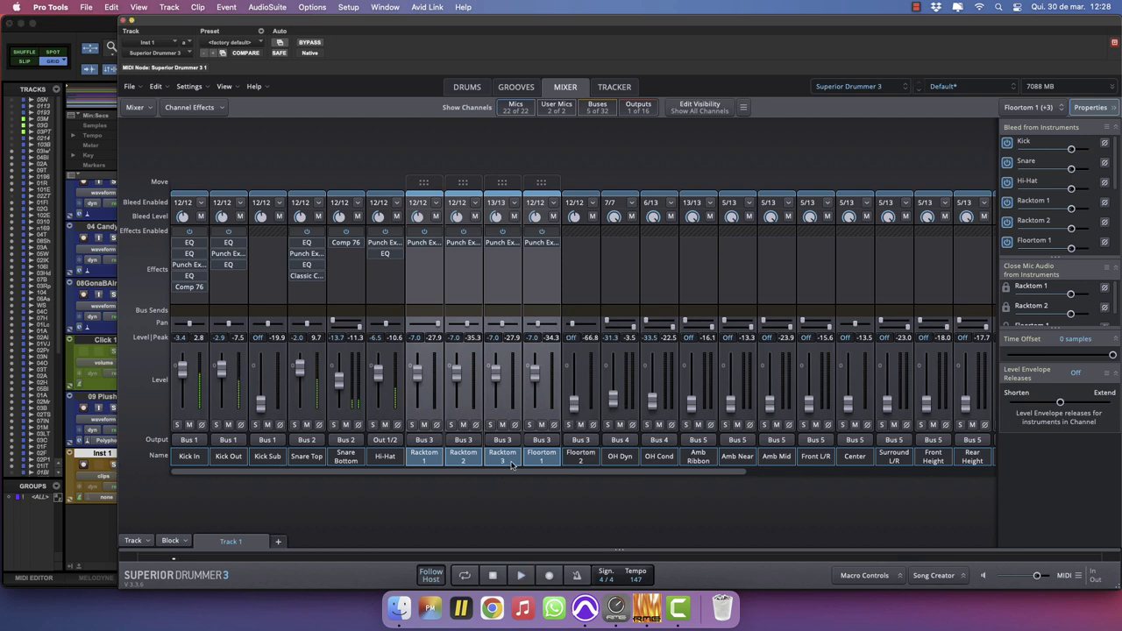
{"action": "left_click", "coordinate": [498, 456]}
{"action": "right_click", "coordinate": [498, 456]}
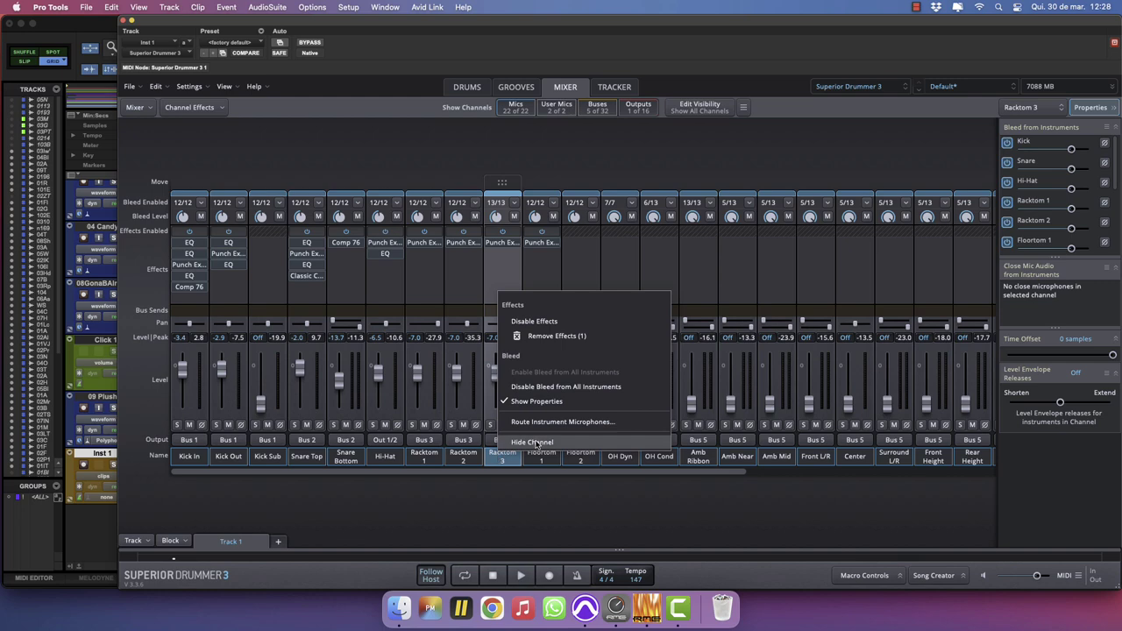
{"action": "left_click", "coordinate": [558, 335]}
{"action": "right_click", "coordinate": [502, 459]}
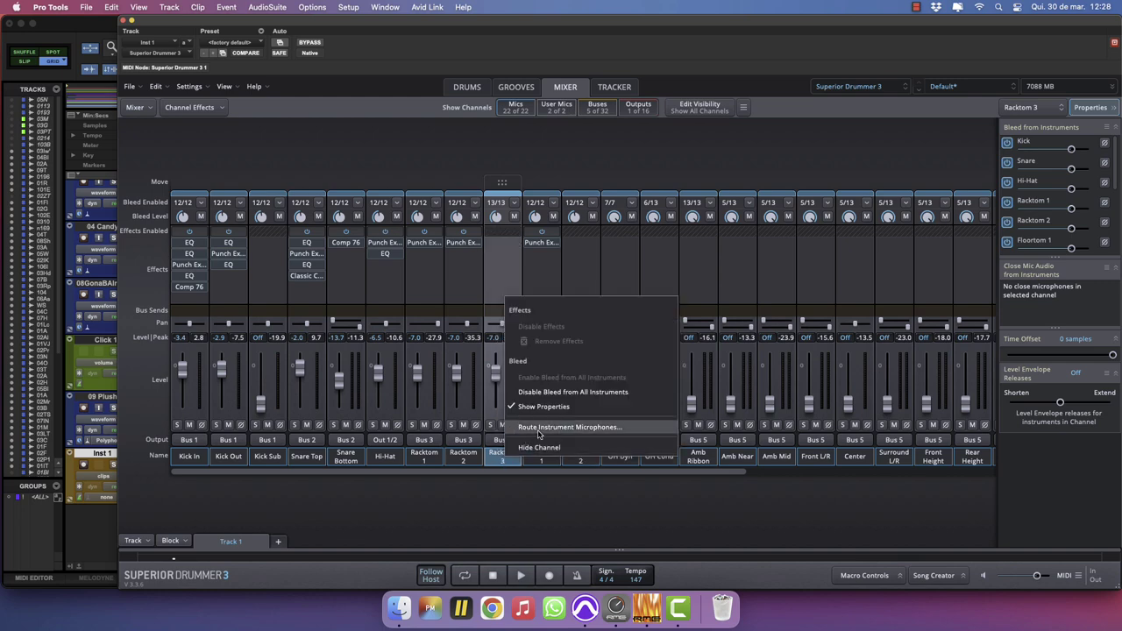
{"action": "left_click", "coordinate": [537, 448]}
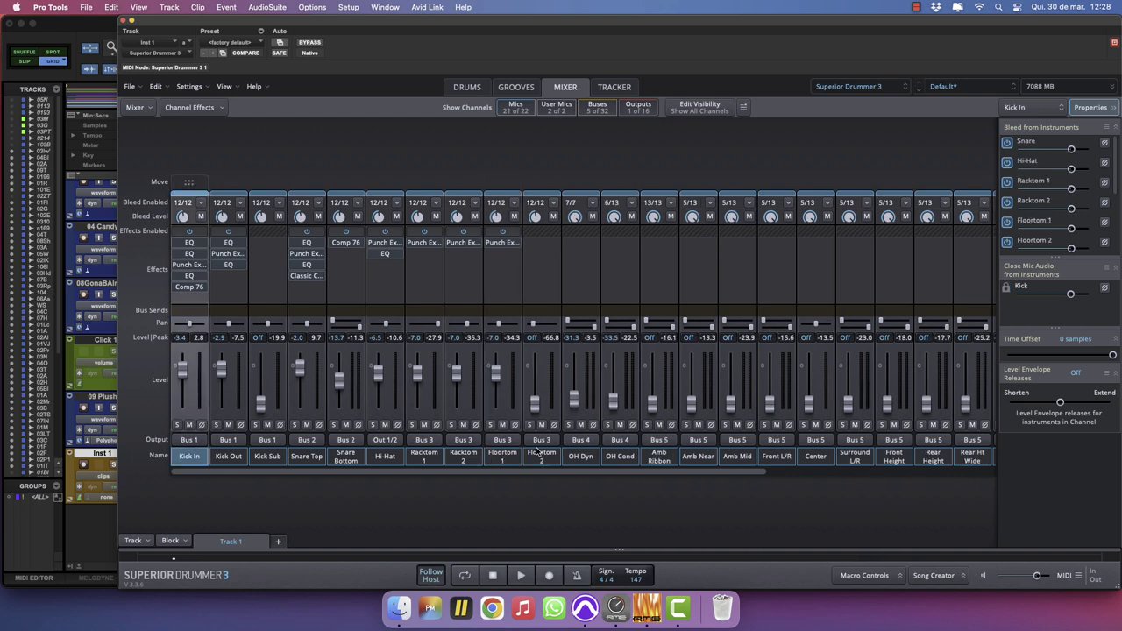
Raise Floortom 2 to about -6.5 dB and copy the Punch Exciter from Floortom 1 onto it.
{"action": "left_click", "coordinate": [534, 405], "text": "alt"}
{"action": "left_click_drag", "start_coordinate": [535, 367], "coordinate": [534, 374]}
{"action": "left_click_drag", "start_coordinate": [502, 242], "coordinate": [542, 243]}
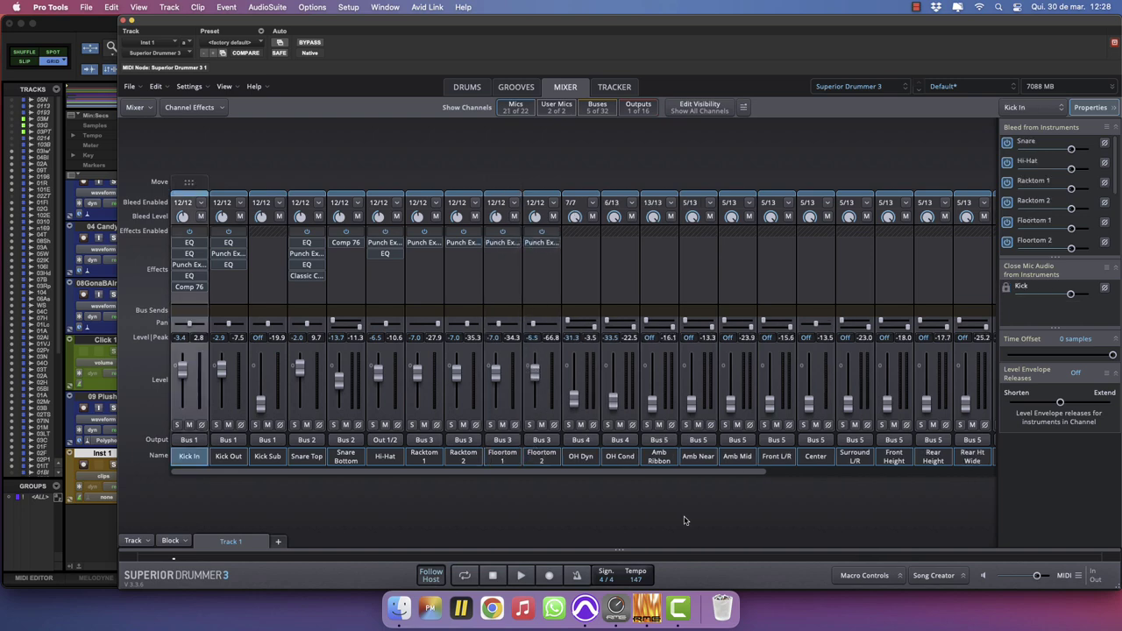
{"action": "left_click", "coordinate": [425, 456]}
{"action": "left_click", "coordinate": [542, 455], "text": "shift"}
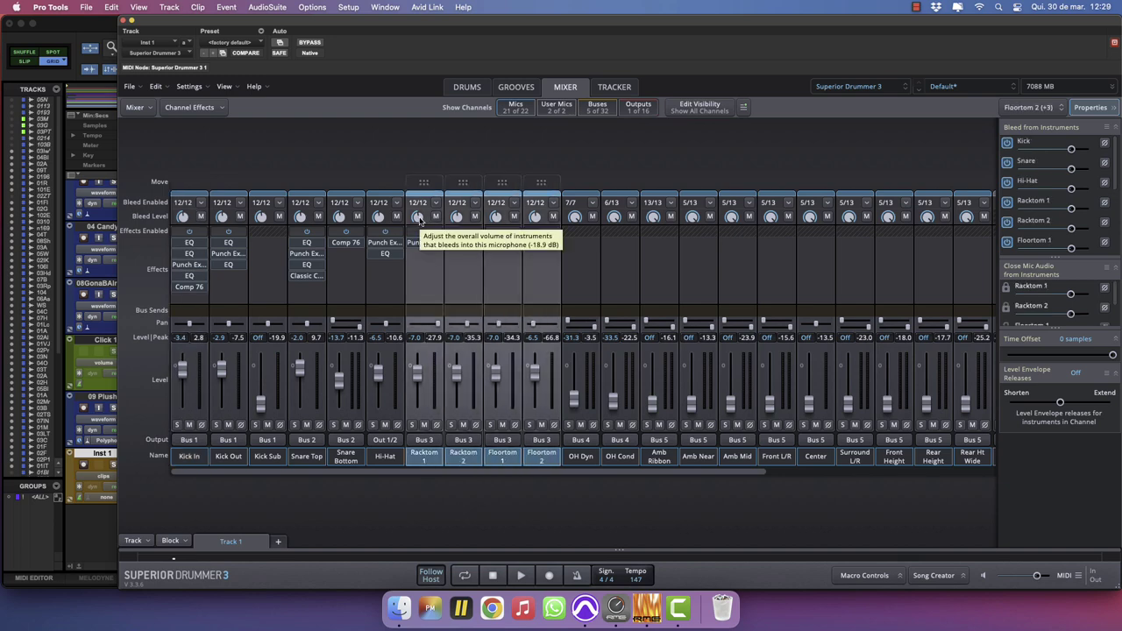
Start playback, raise the OH Dyn channel to about 1.6 dB and solo it.
{"action": "left_click", "coordinate": [583, 456]}
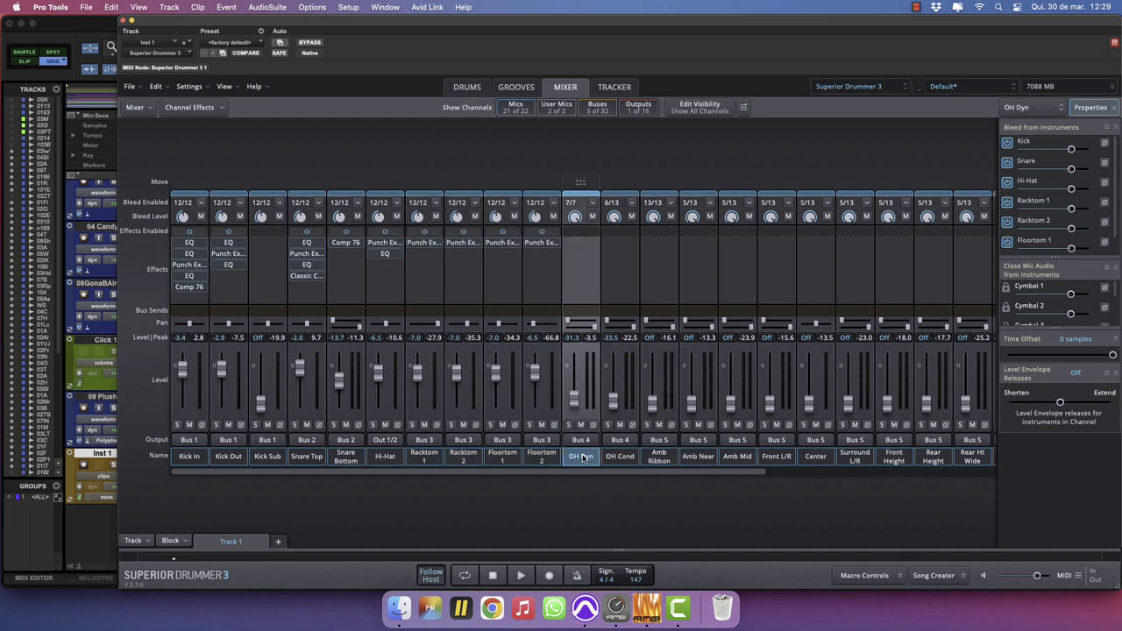
{"action": "key", "text": "space"}
{"action": "left_click_drag", "start_coordinate": [575, 400], "coordinate": [575, 364]}
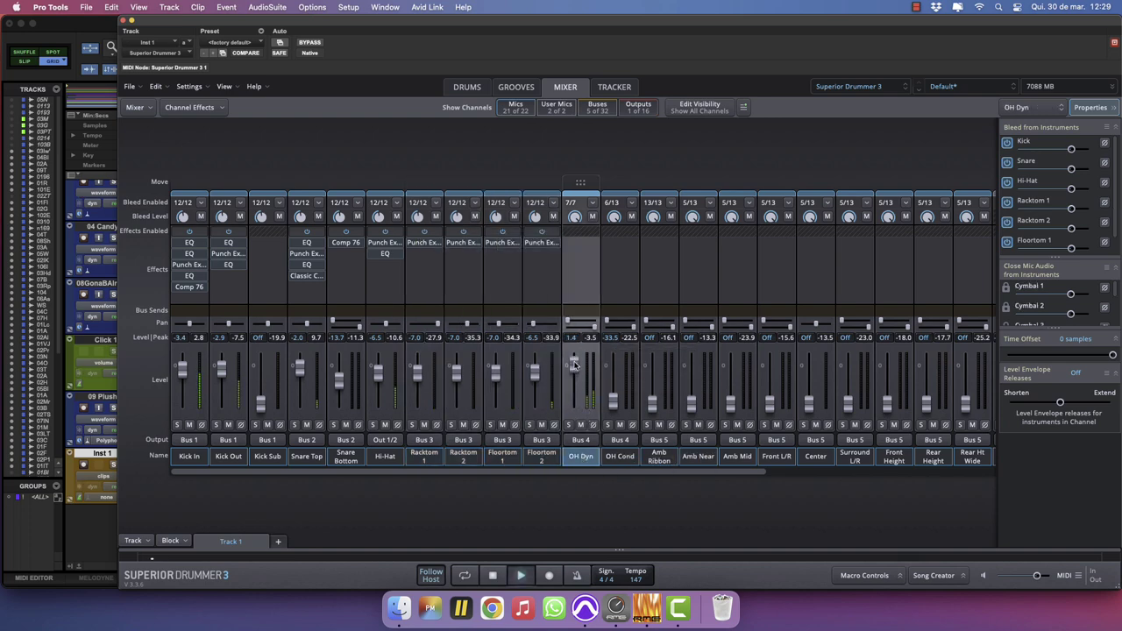
{"action": "left_click", "coordinate": [568, 425]}
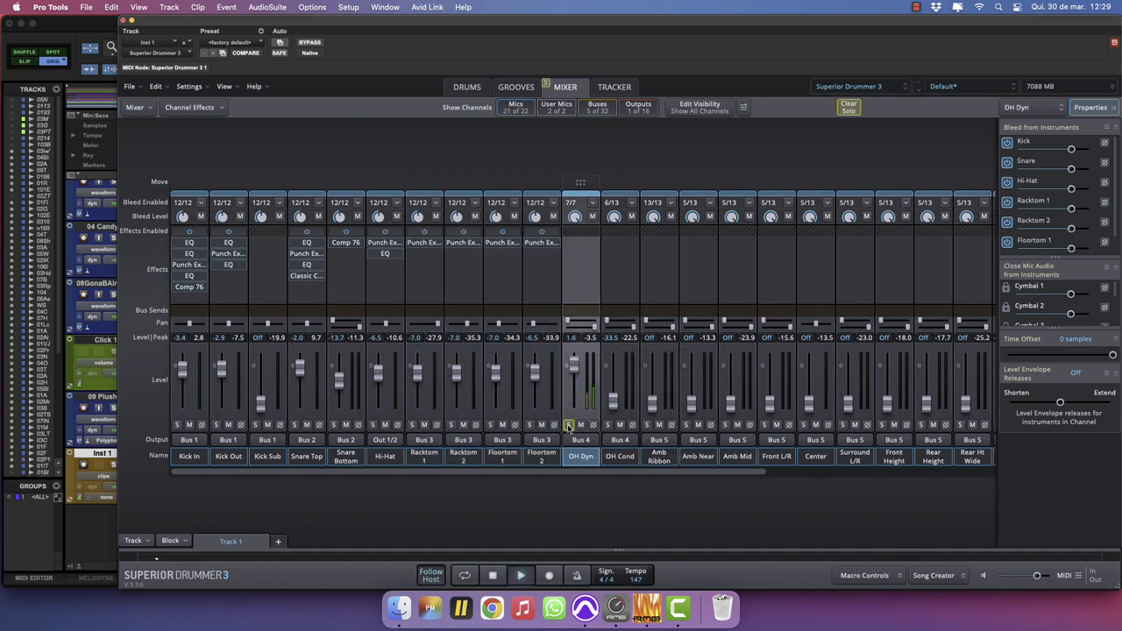
{"action": "left_click", "coordinate": [116, 464]}
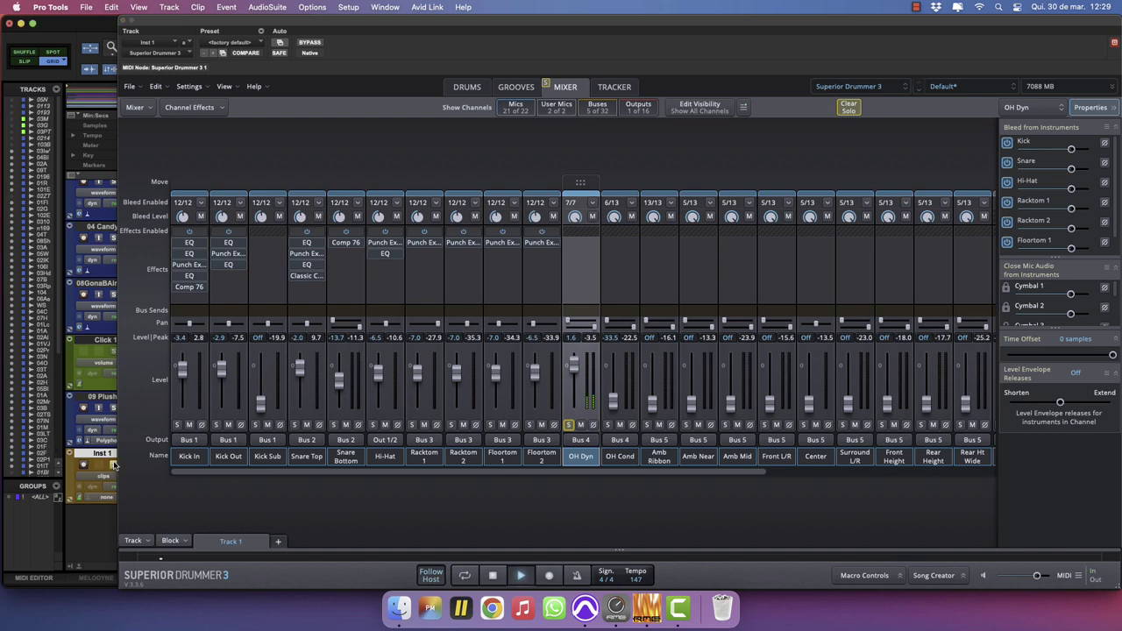
Insert a Classic Compressor on the OH Dyn channel with its default settings.
{"action": "left_click", "coordinate": [578, 246]}
{"action": "mouse_move", "coordinate": [606, 272]}
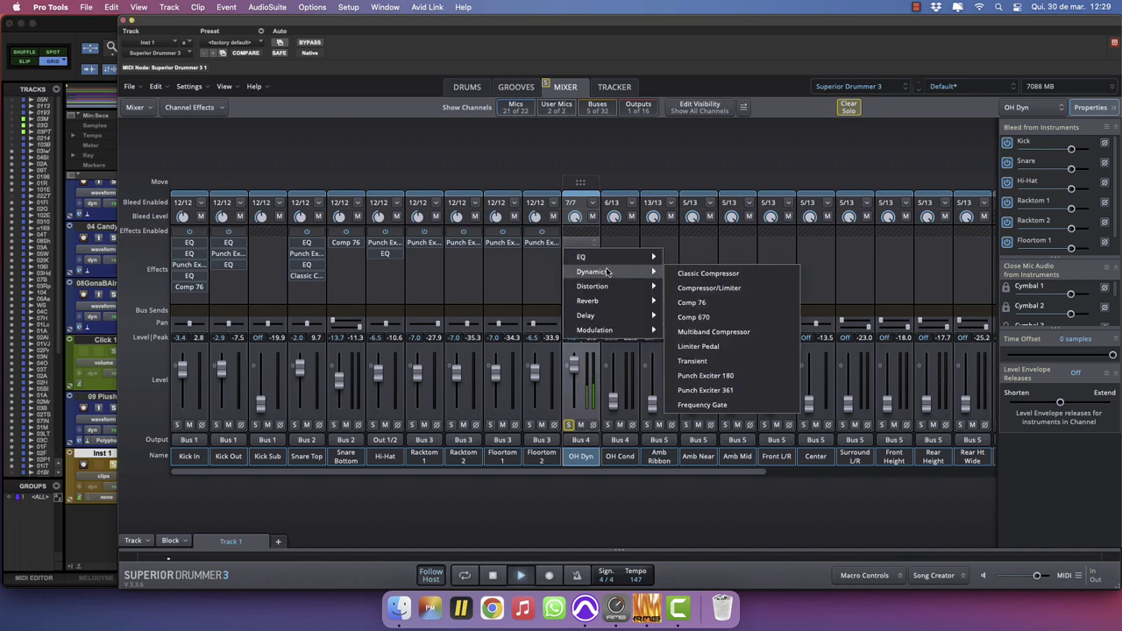
{"action": "left_click", "coordinate": [707, 273]}
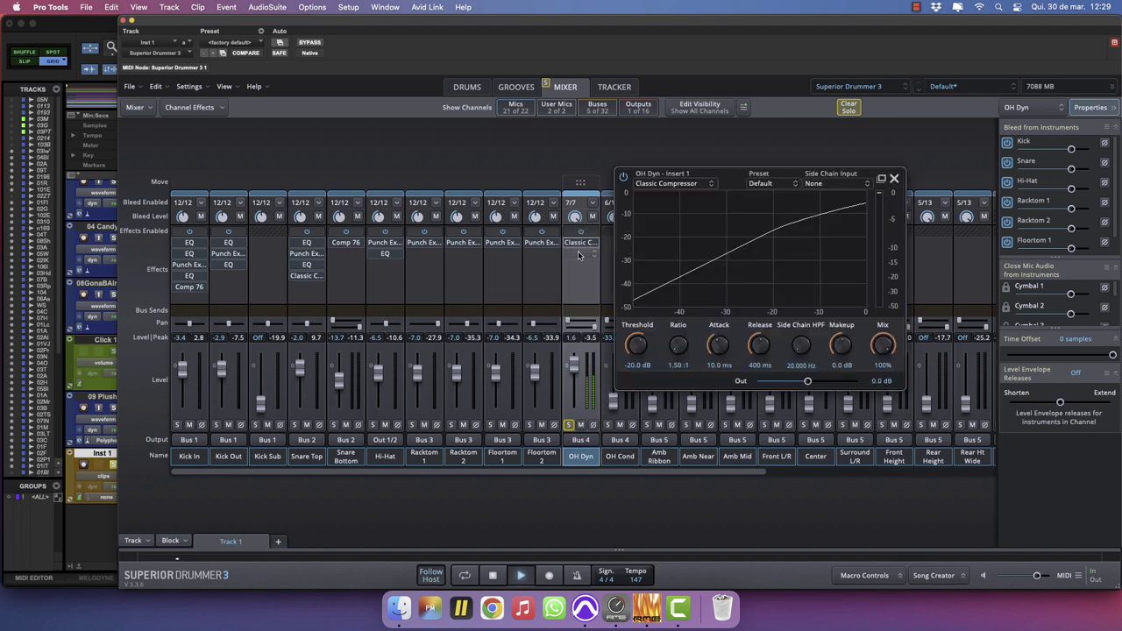
Insert an EQ on OH Dyn with a 3.0 dB boost near 205 Hz, a low cut near 193 Hz and a 4.9 dB boost near 5.9 kHz.
{"action": "left_click", "coordinate": [579, 255]}
{"action": "mouse_move", "coordinate": [613, 268]}
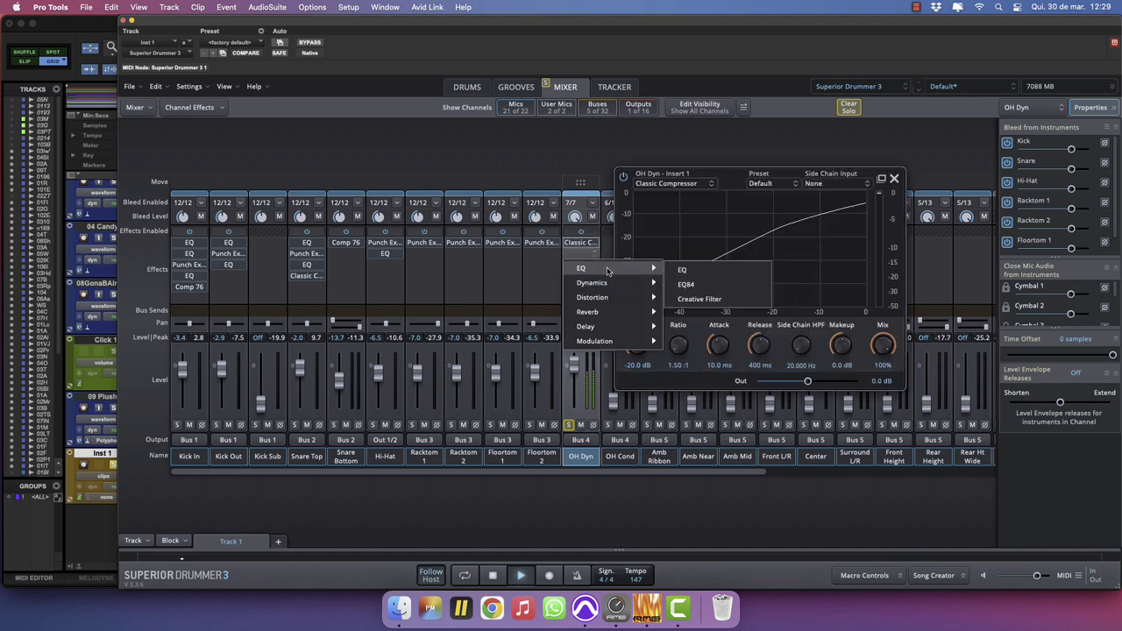
{"action": "left_click", "coordinate": [749, 274]}
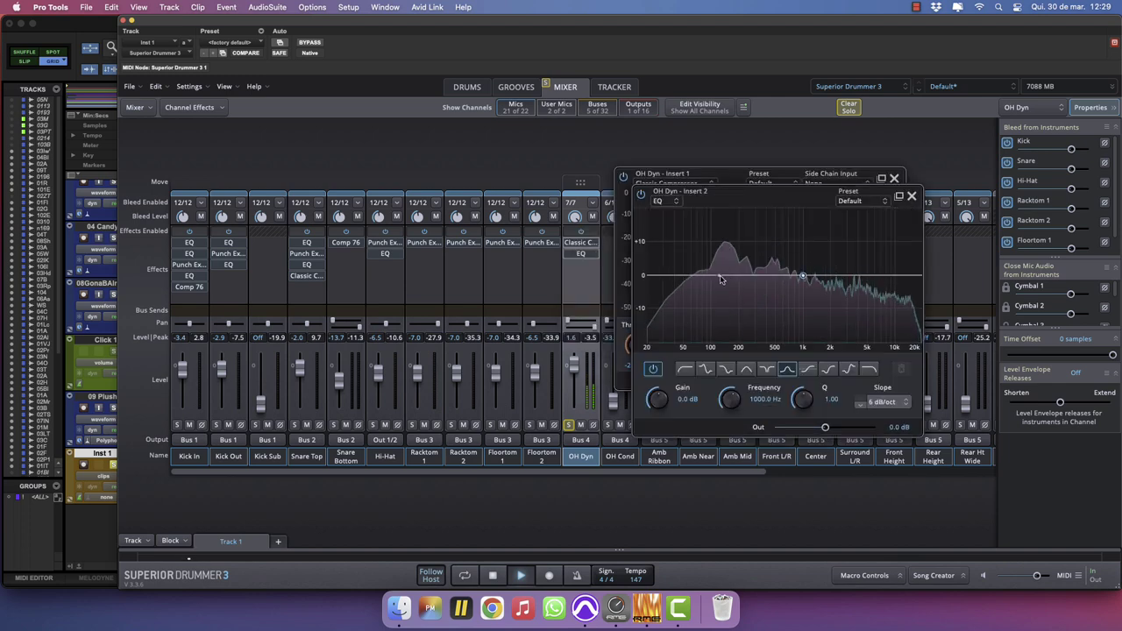
{"action": "left_click_drag", "start_coordinate": [721, 279], "coordinate": [739, 265]}
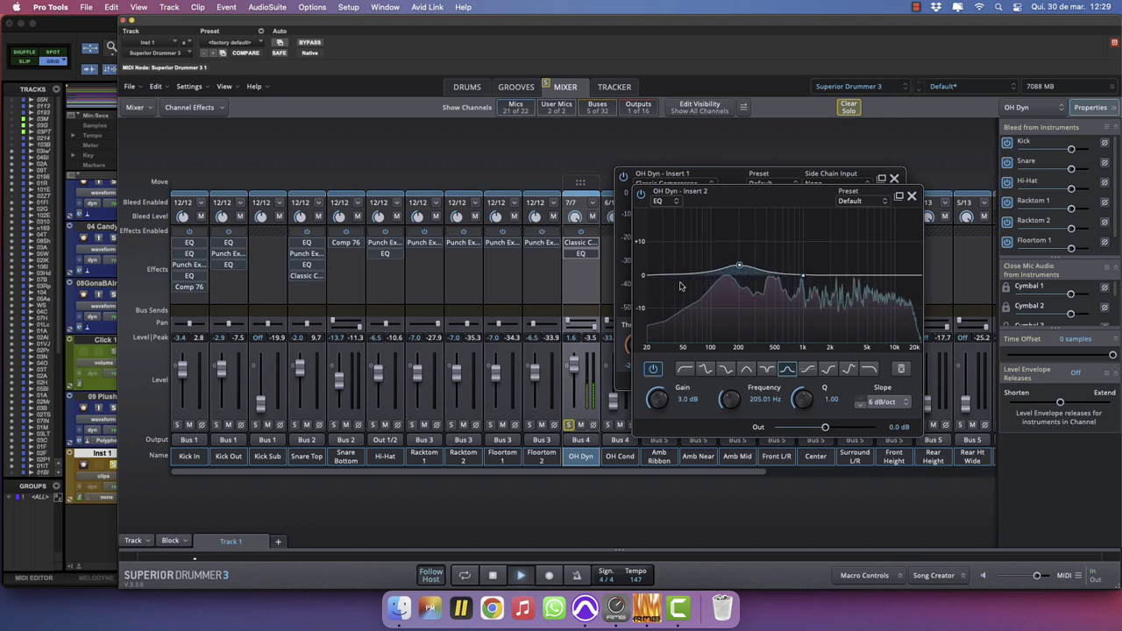
{"action": "left_click", "coordinate": [662, 276]}
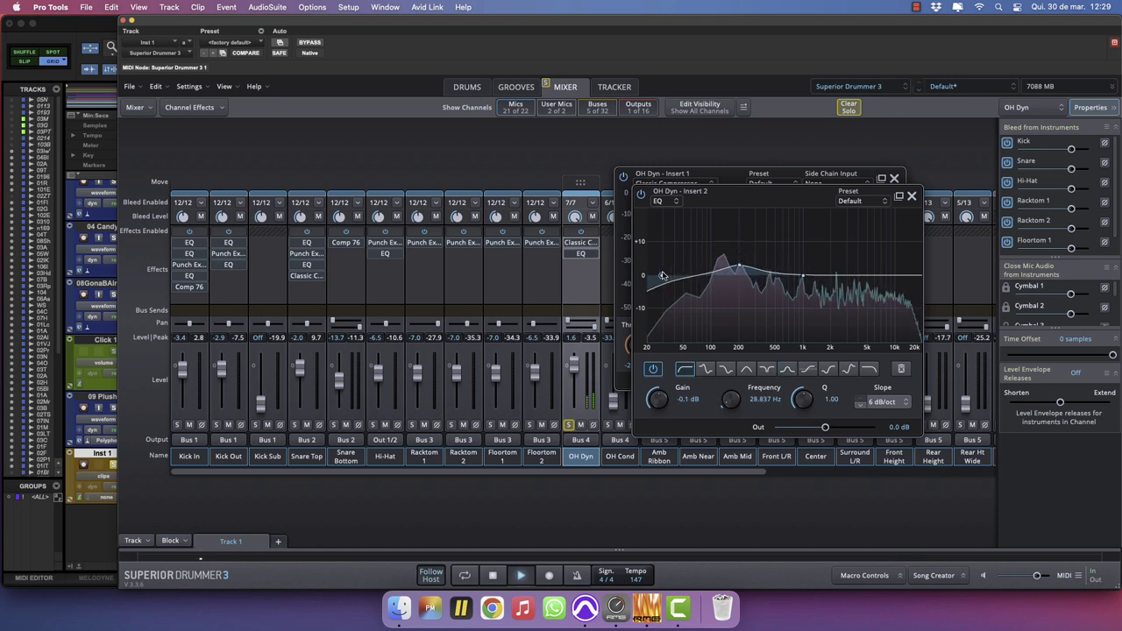
{"action": "left_click_drag", "start_coordinate": [662, 276], "coordinate": [737, 293]}
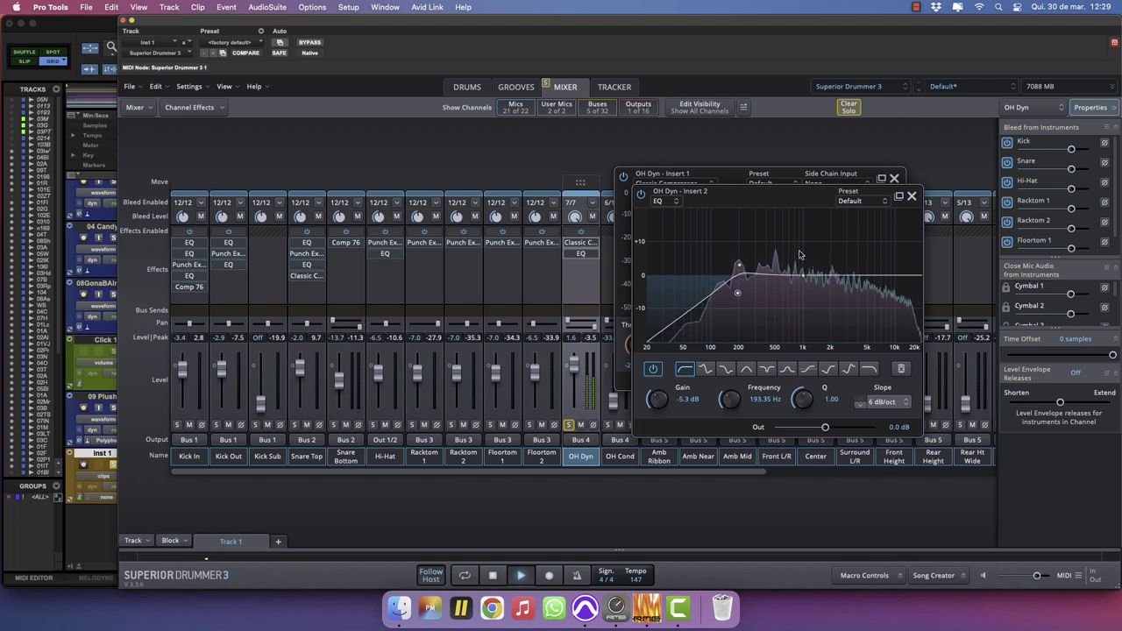
{"action": "mouse_move", "coordinate": [860, 275]}
{"action": "left_mouse_down"}
{"action": "mouse_move", "coordinate": [865, 251]}
{"action": "mouse_move", "coordinate": [874, 258]}
{"action": "left_mouse_up"}
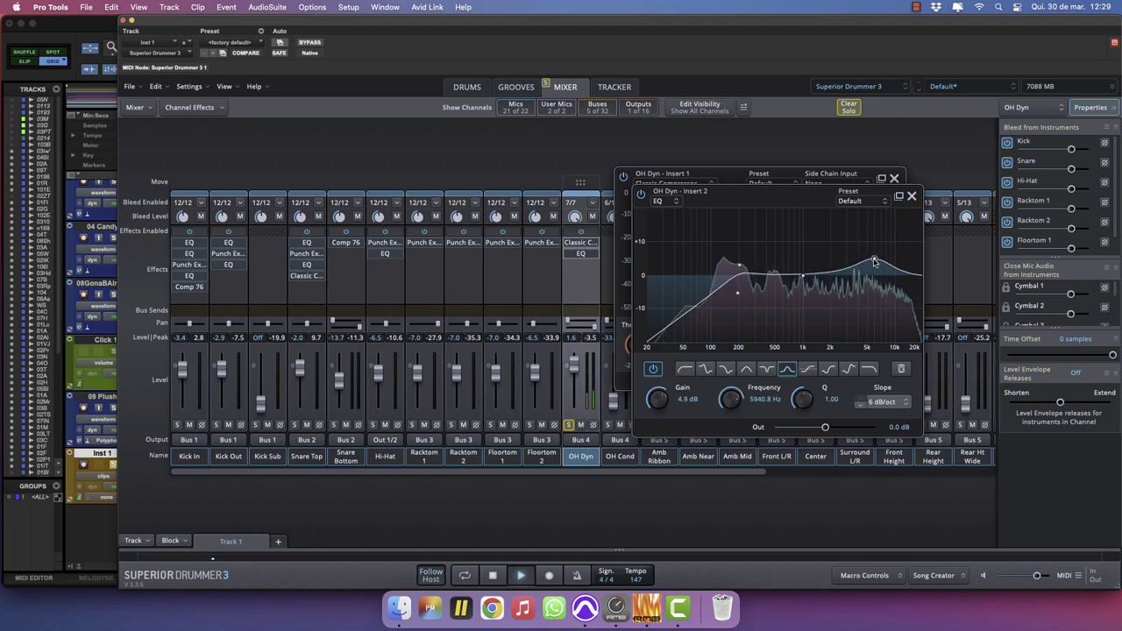
{"action": "left_click", "coordinate": [912, 197]}
{"action": "left_click", "coordinate": [894, 180]}
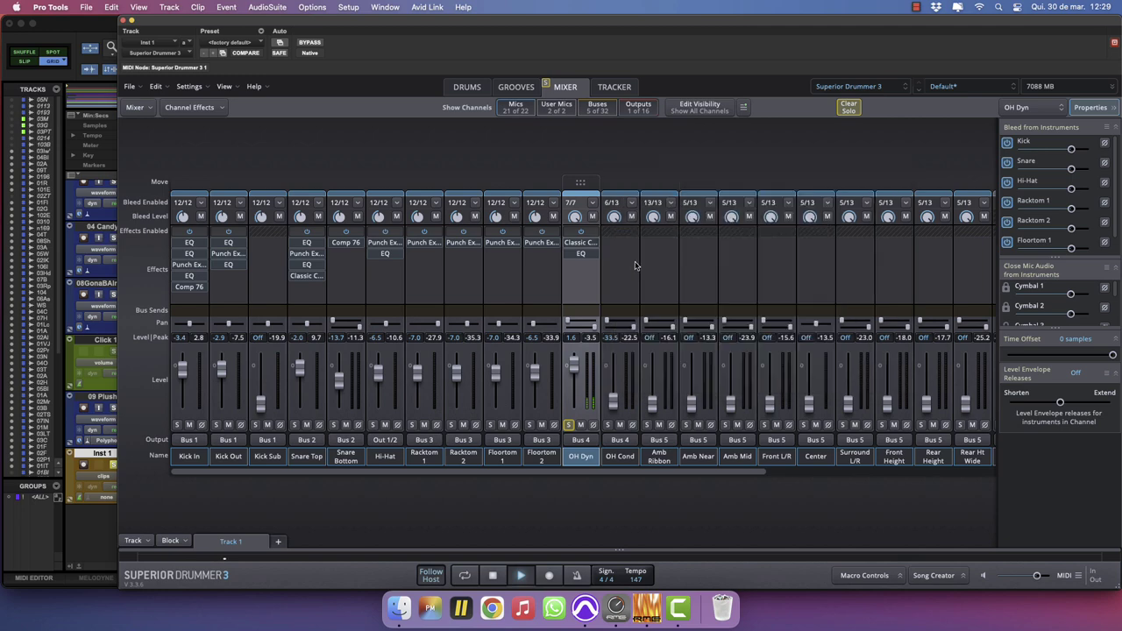
Insert a Punch Exciter 361 after the EQ on OH Dyn, keeping its default settings.
{"action": "left_click", "coordinate": [580, 265]}
{"action": "mouse_move", "coordinate": [580, 295]}
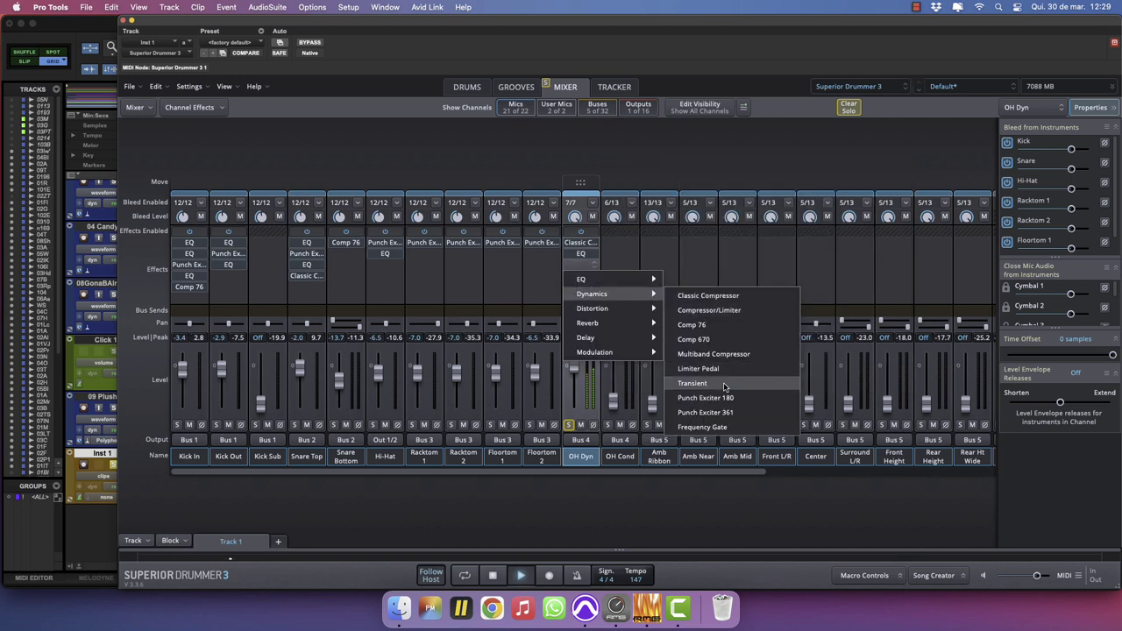
{"action": "left_click", "coordinate": [717, 412]}
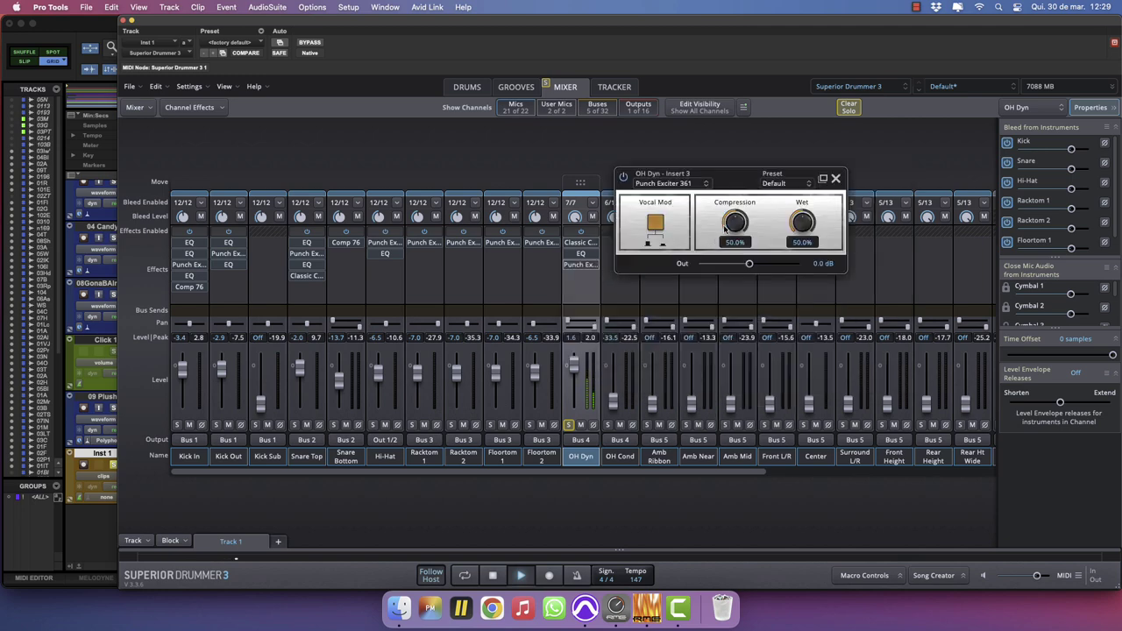
{"action": "left_click", "coordinate": [835, 180]}
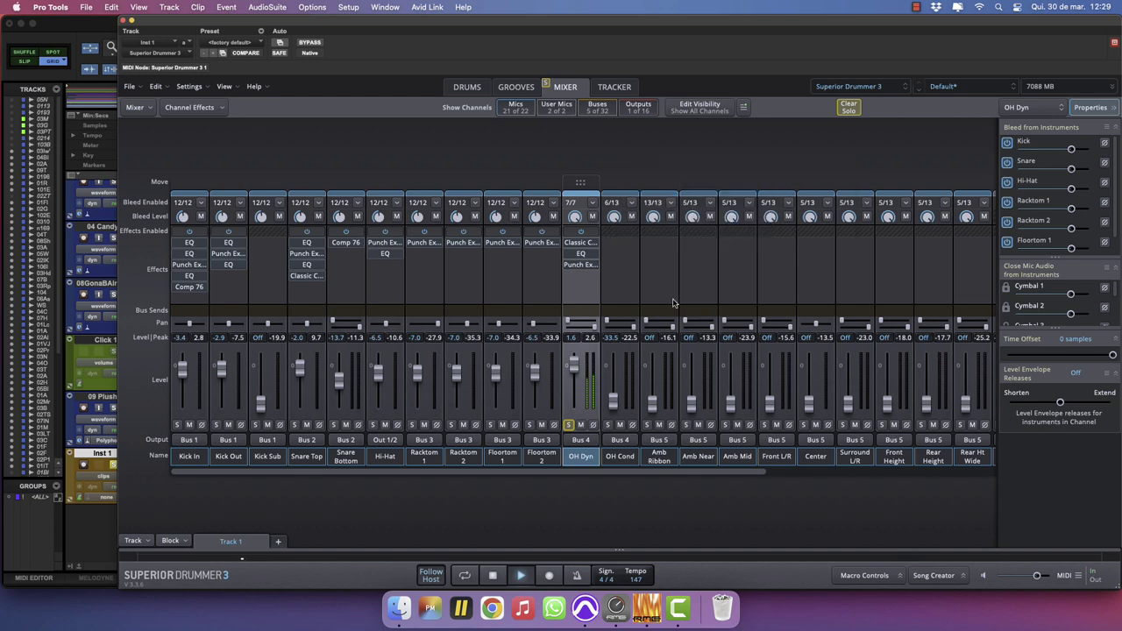
Unsolo OH Dyn and lower its level to about -5.4 dB.
{"action": "mouse_move", "coordinate": [573, 367]}
{"action": "left_mouse_down"}
{"action": "mouse_move", "coordinate": [574, 378]}
{"action": "mouse_move", "coordinate": [575, 369]}
{"action": "left_mouse_up"}
{"action": "left_click", "coordinate": [579, 276]}
{"action": "mouse_move", "coordinate": [581, 290]}
{"action": "left_click", "coordinate": [569, 425]}
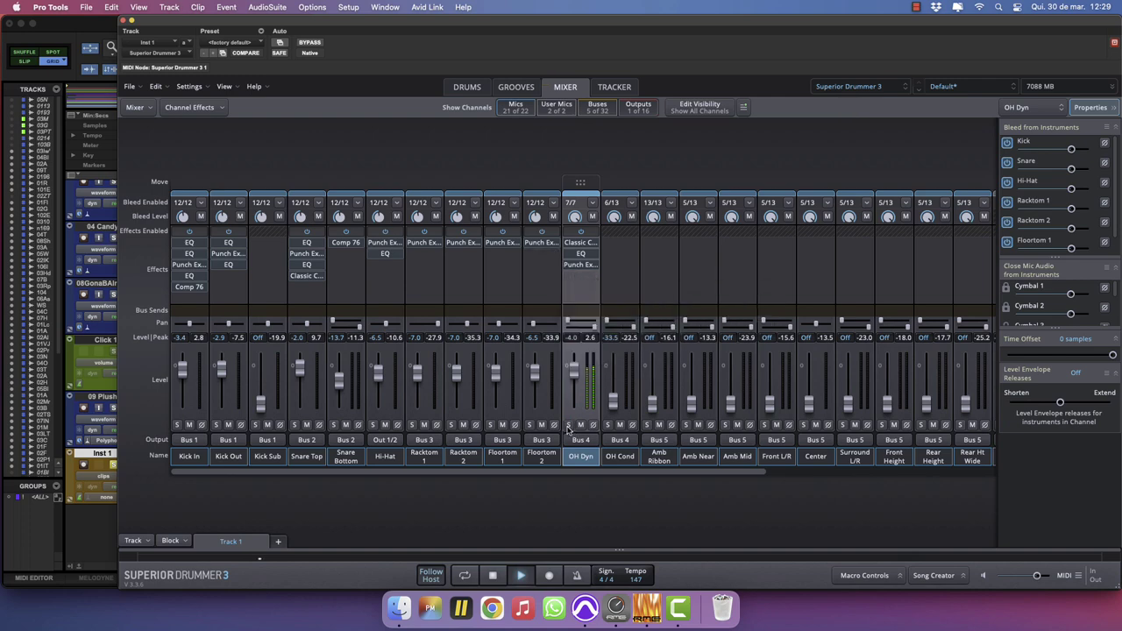
{"action": "left_click_drag", "start_coordinate": [572, 373], "coordinate": [572, 375]}
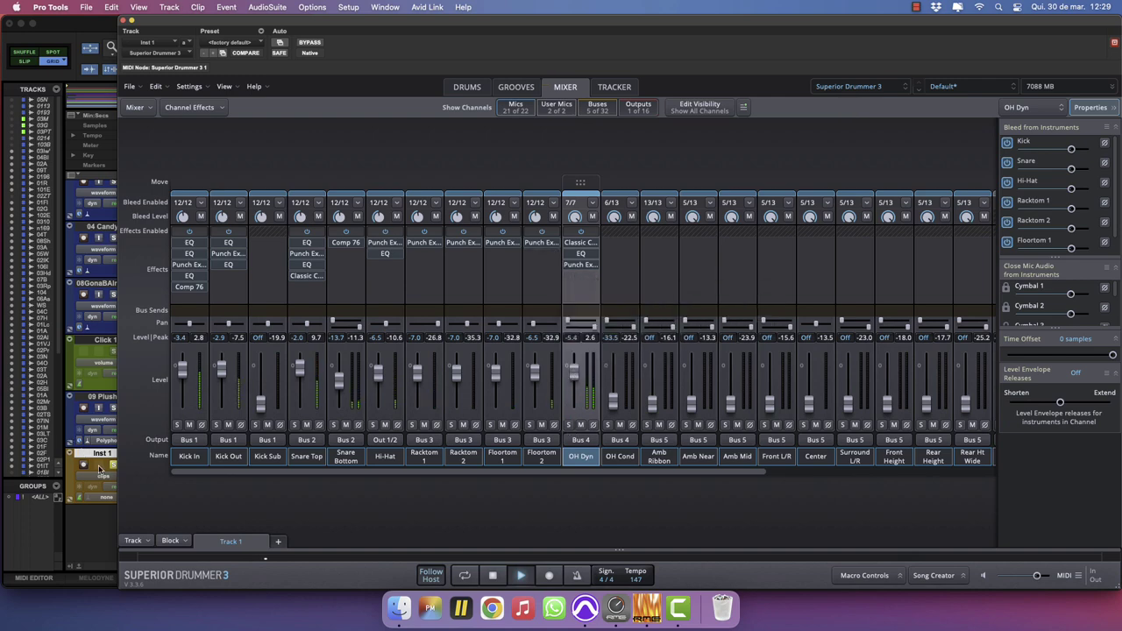
Compare the drums with the 09 Plush track, then raise OH Cond to about -2.9 dB and lower OH Dyn to about -7.0 dB.
{"action": "left_click", "coordinate": [112, 407]}
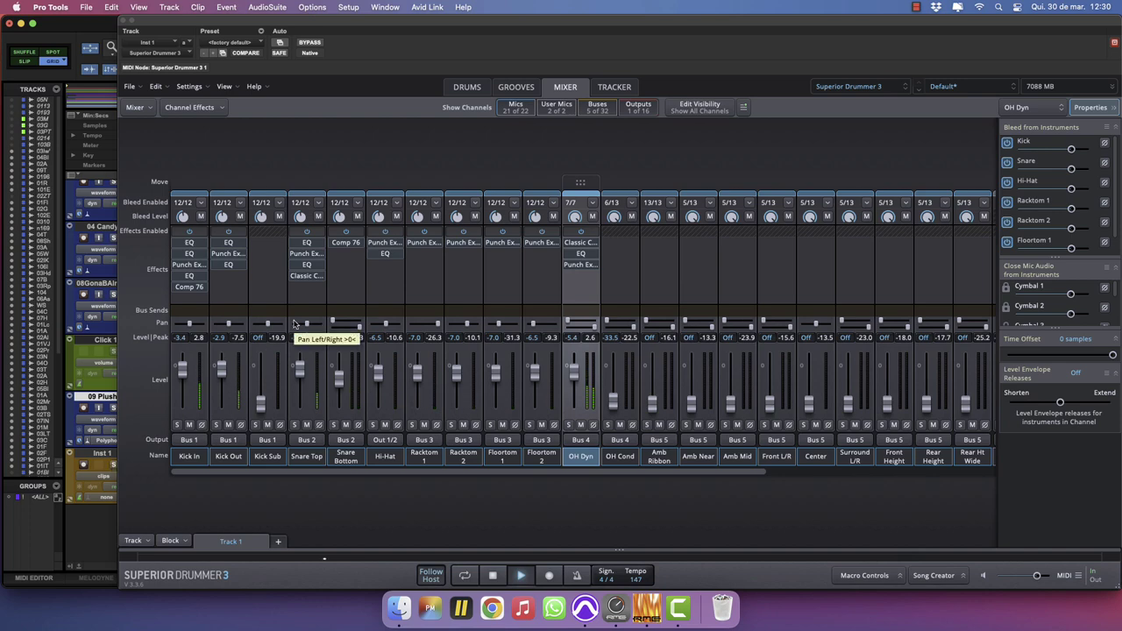
{"action": "key", "text": "space"}
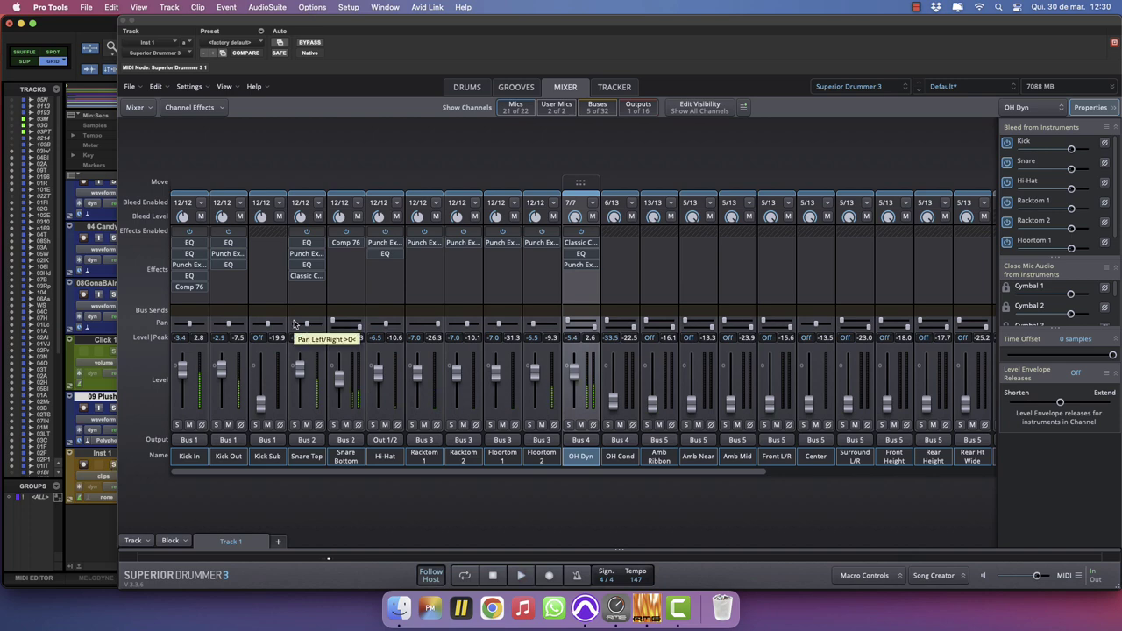
{"action": "key", "text": "space"}
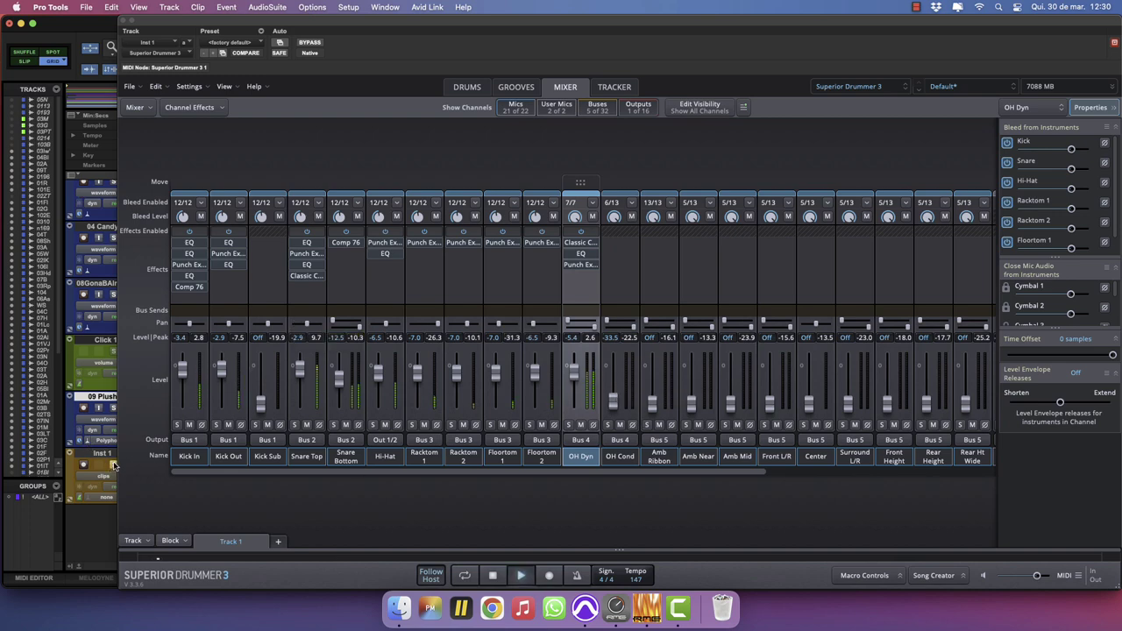
{"action": "left_click_drag", "start_coordinate": [615, 403], "coordinate": [574, 379]}
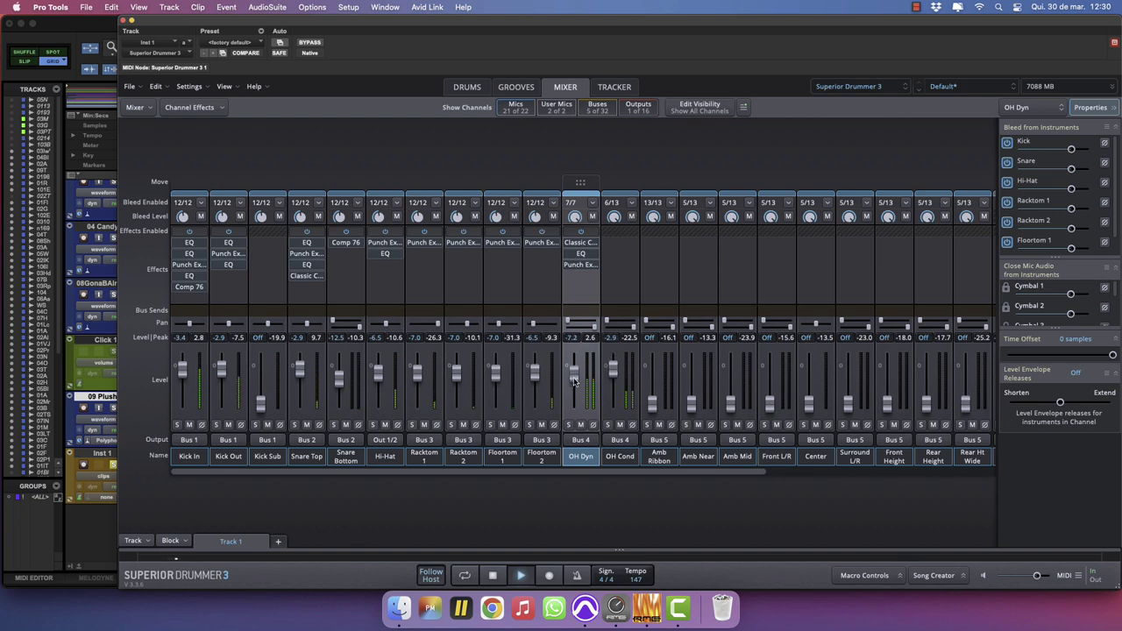
Insert a Punch Exciter 361 on the OH Cond channel with its default settings.
{"action": "left_click", "coordinate": [619, 247]}
{"action": "mouse_move", "coordinate": [649, 272]}
{"action": "left_click", "coordinate": [744, 390]}
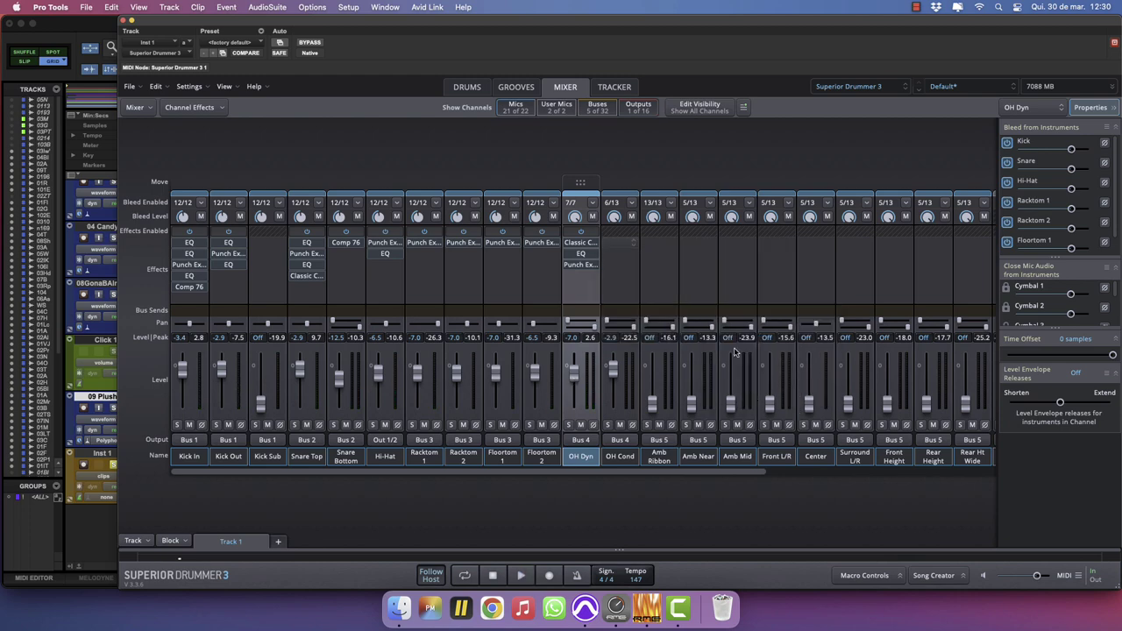
Insert an EQ on OH Cond after the Punch Exciter, with a low cut at about 624 Hz.
{"action": "left_click", "coordinate": [618, 255]}
{"action": "mouse_move", "coordinate": [615, 265]}
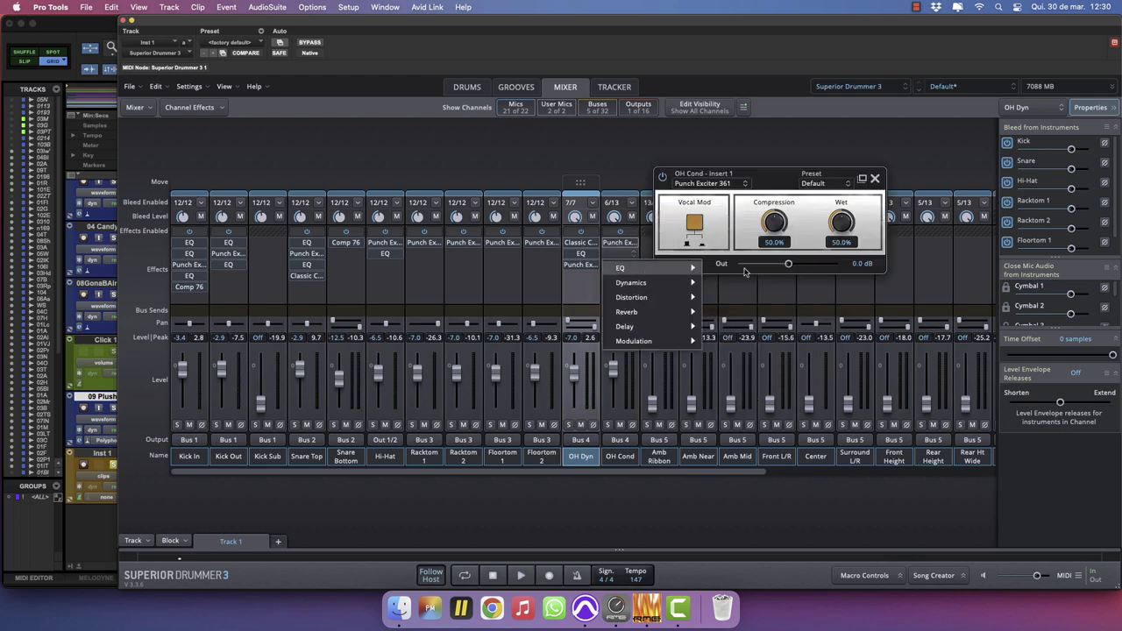
{"action": "left_click", "coordinate": [745, 269]}
{"action": "left_click", "coordinate": [708, 277]}
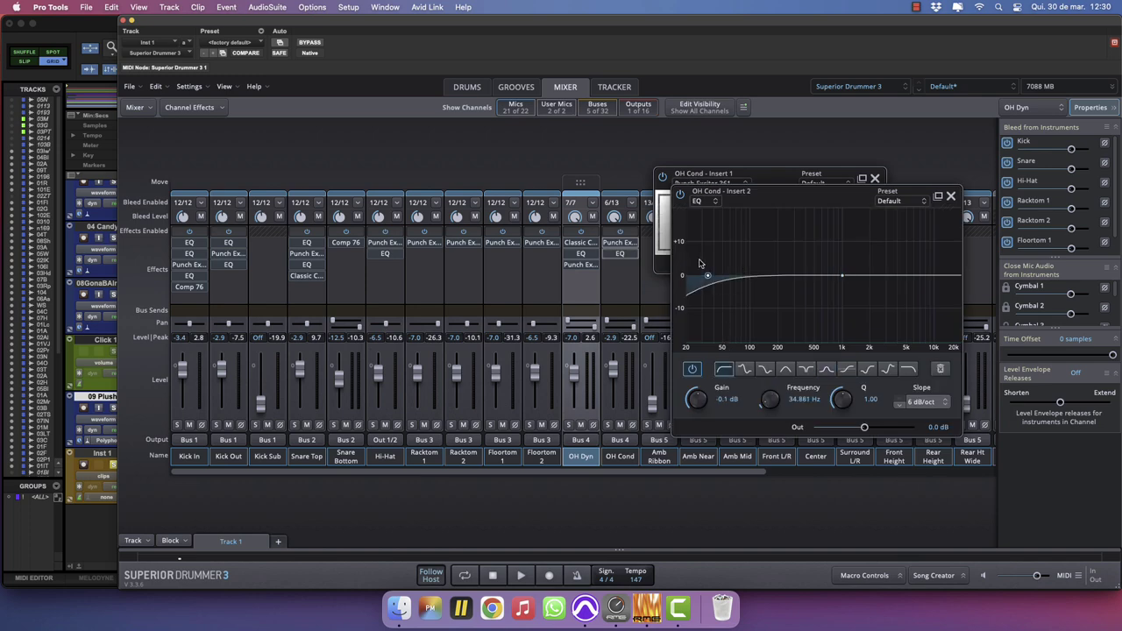
{"action": "left_click_drag", "start_coordinate": [811, 283], "coordinate": [822, 279]}
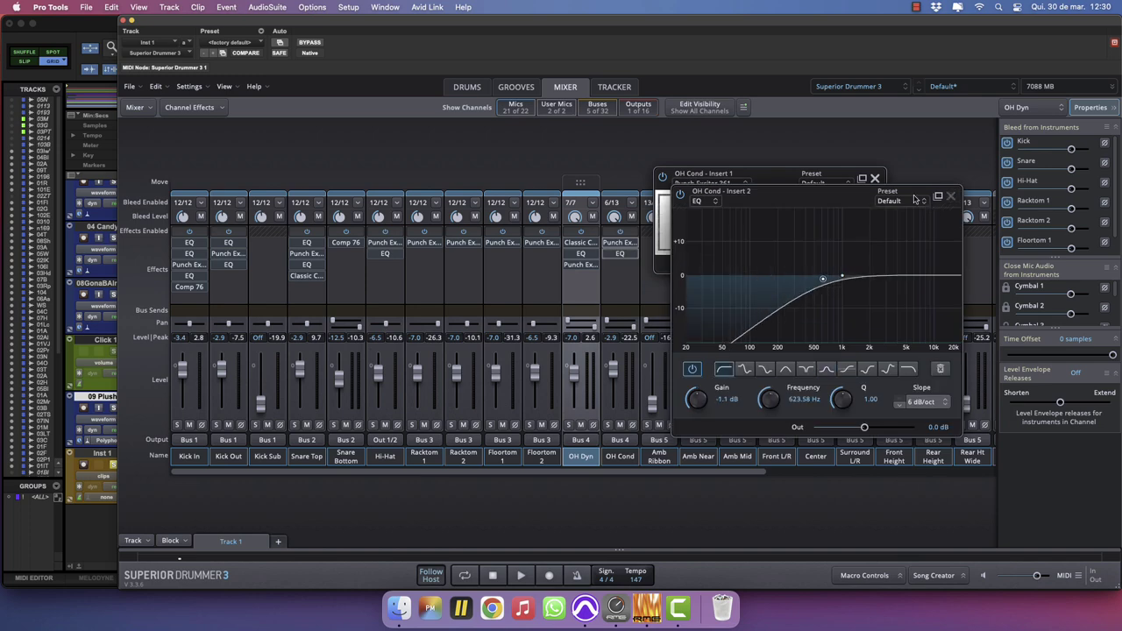
{"action": "left_click", "coordinate": [950, 195]}
{"action": "left_click", "coordinate": [875, 178]}
Fine-tune the OH Cond level during playback and insert a Classic Compressor after its EQ, with the threshold at about -25.8 dB.
{"action": "key", "text": "space"}
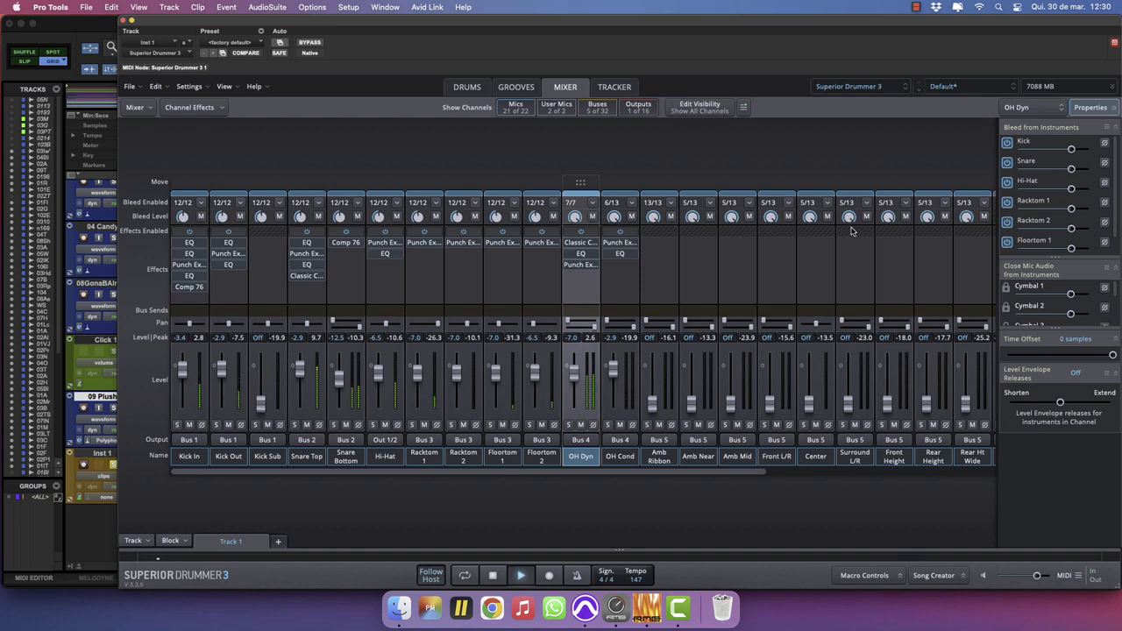
{"action": "left_click", "coordinate": [613, 372], "text": "alt"}
{"action": "left_click_drag", "start_coordinate": [613, 372], "coordinate": [611, 371]}
{"action": "left_click", "coordinate": [620, 264]}
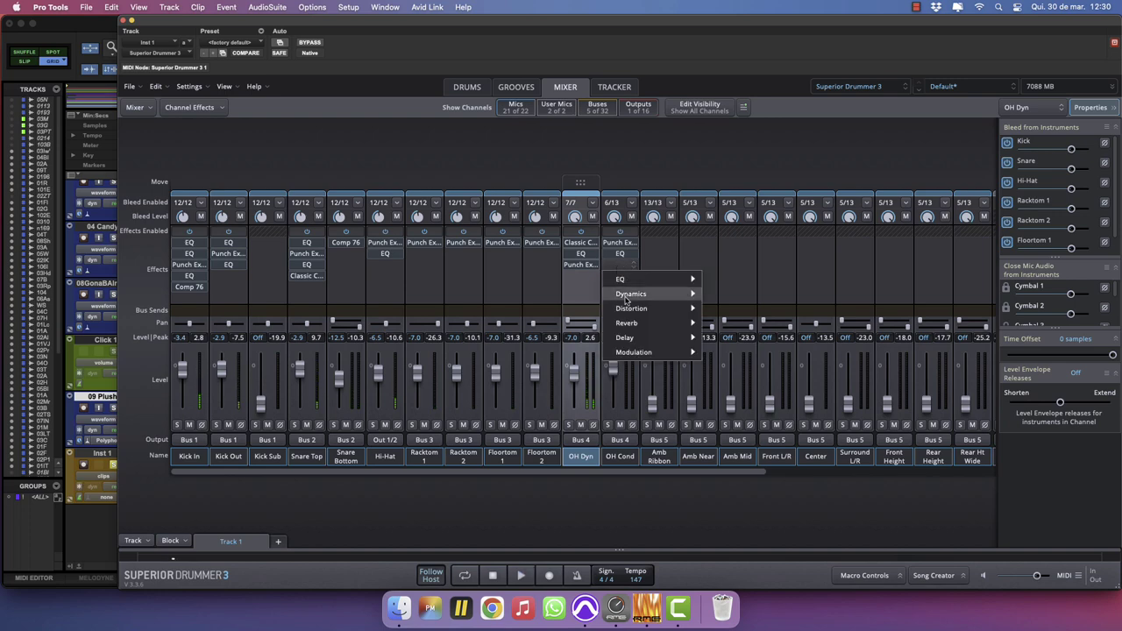
{"action": "mouse_move", "coordinate": [653, 298]}
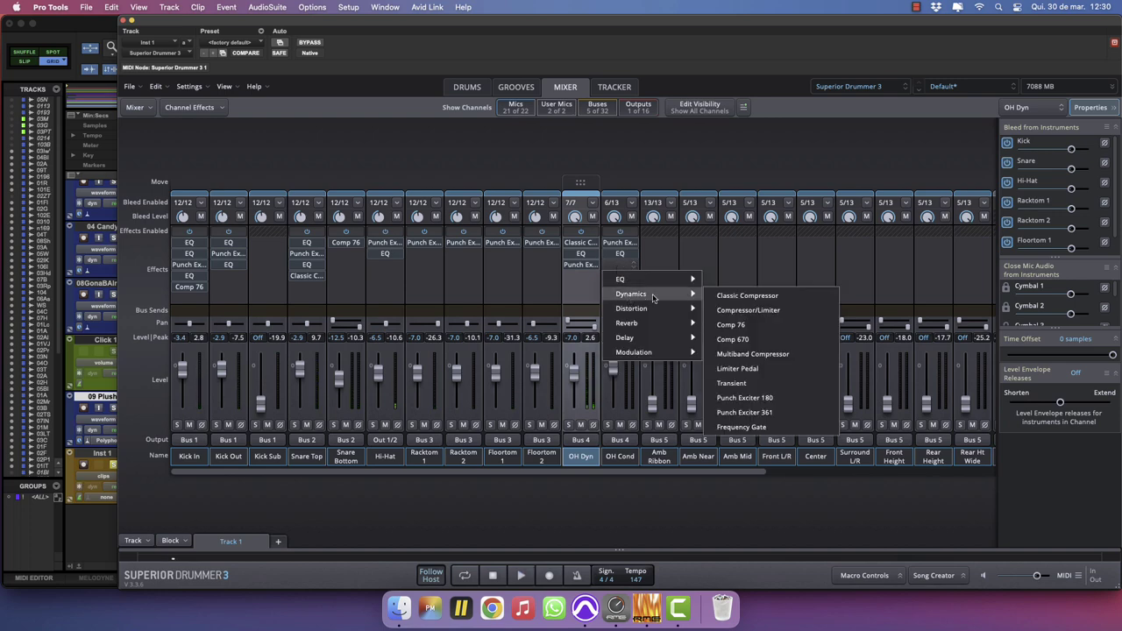
{"action": "left_click", "coordinate": [756, 296]}
{"action": "left_click_drag", "start_coordinate": [683, 350], "coordinate": [677, 359]}
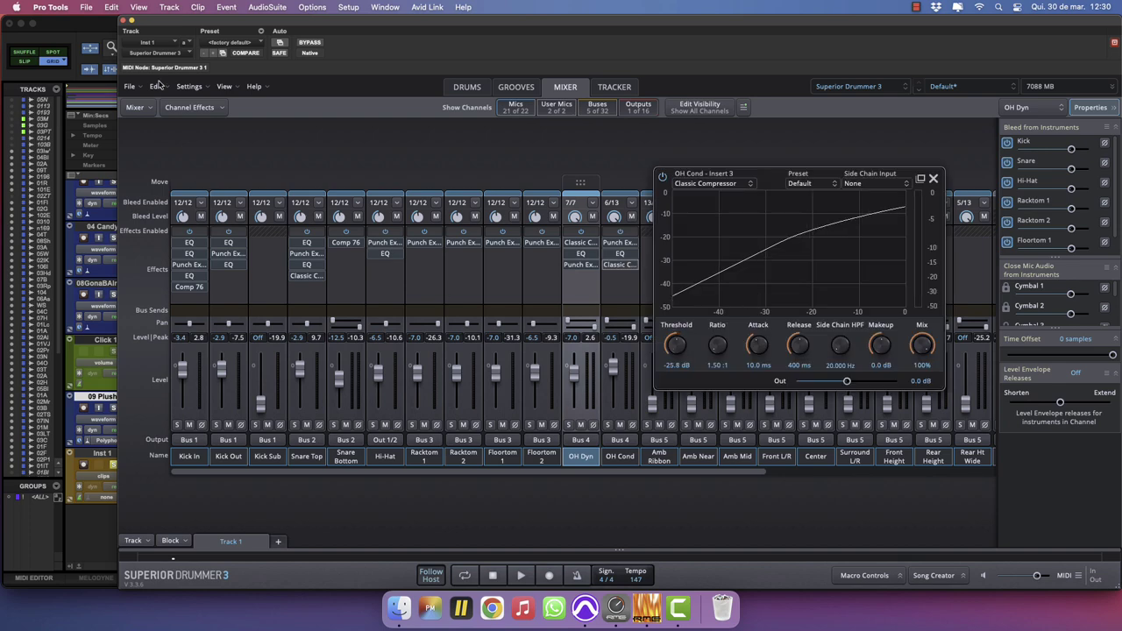
Return to the Pro Tools edit window and play the Inst 1 clip from 0:24.489 to 0:28.775.
{"action": "left_click", "coordinate": [125, 21]}
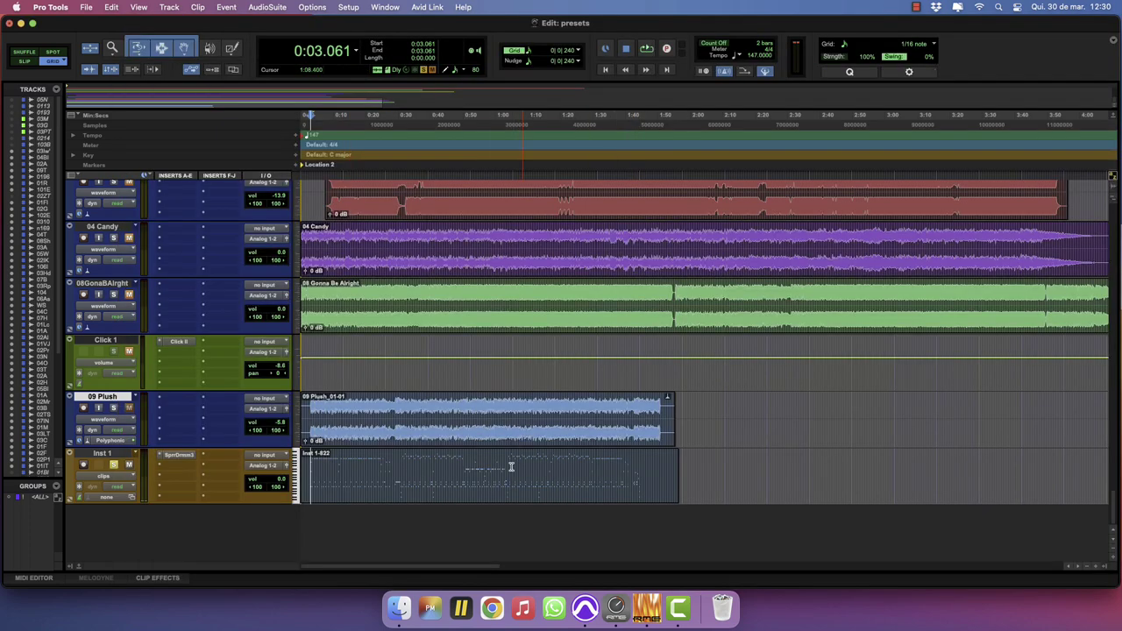
{"action": "left_click_drag", "start_coordinate": [379, 464], "coordinate": [394, 465]}
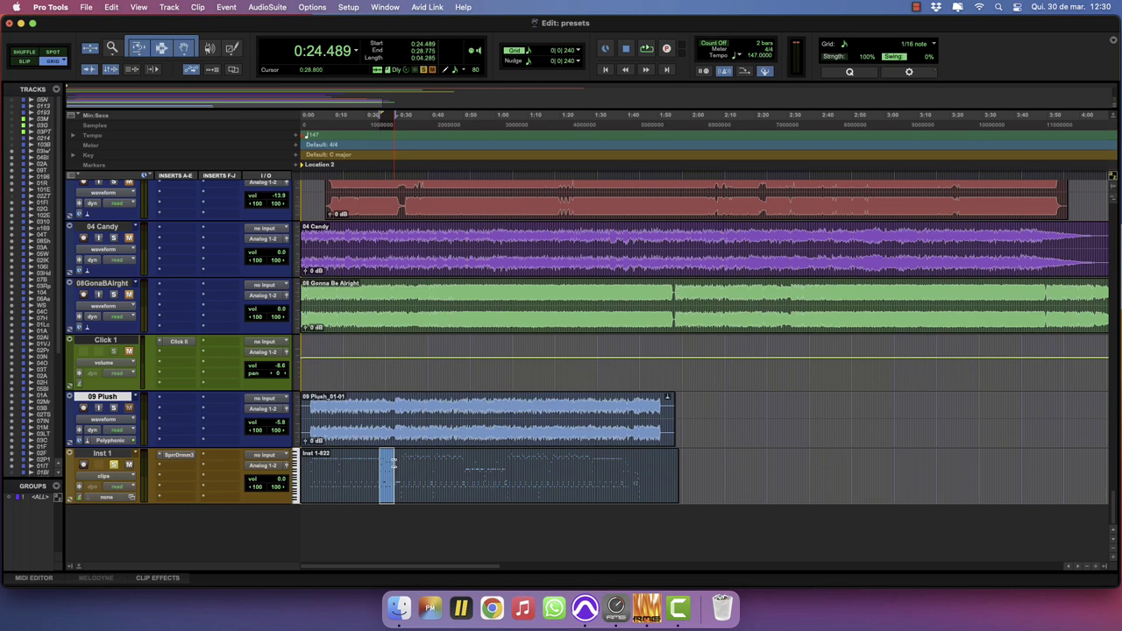
{"action": "key", "text": "space"}
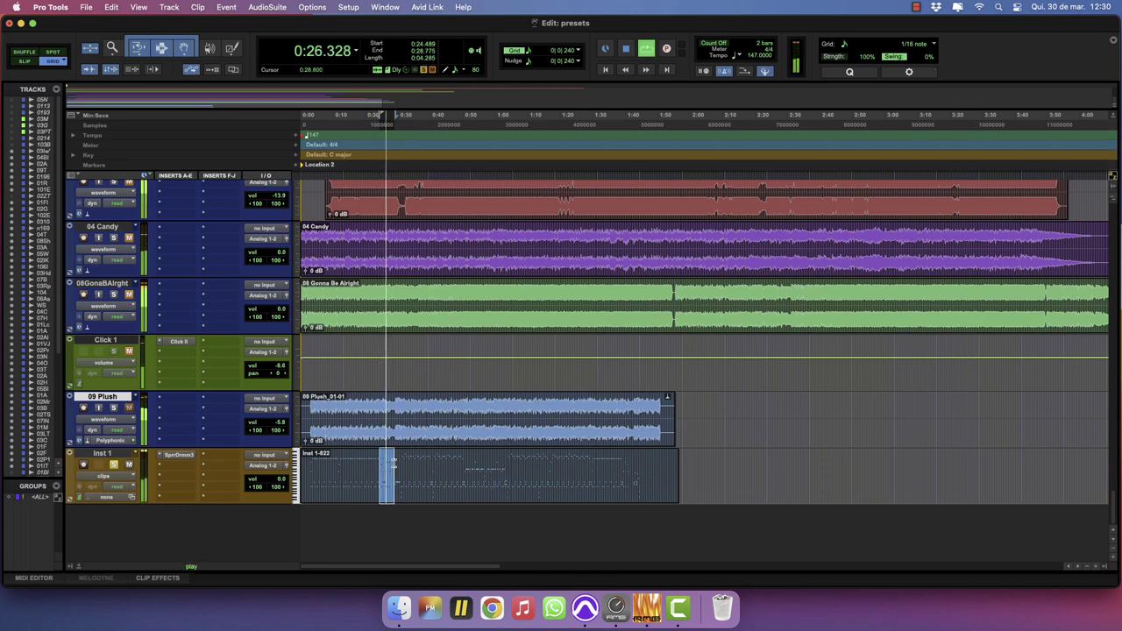
Insert a second EQ on OH Cond after the compressor, cutting about 7.7 dB at 508 Hz and boosting about 1.3 dB at 9.6 kHz.
{"action": "left_click", "coordinate": [179, 454]}
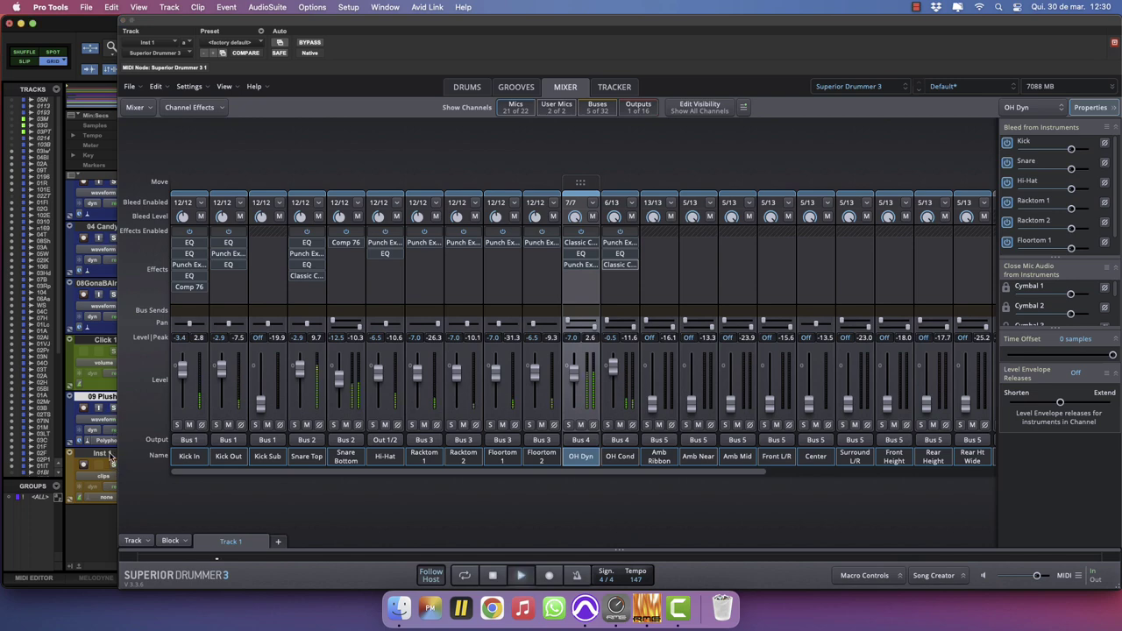
{"action": "left_click", "coordinate": [618, 275]}
{"action": "mouse_move", "coordinate": [622, 291]}
{"action": "left_click", "coordinate": [744, 294]}
{"action": "left_click_drag", "start_coordinate": [824, 259], "coordinate": [797, 283]}
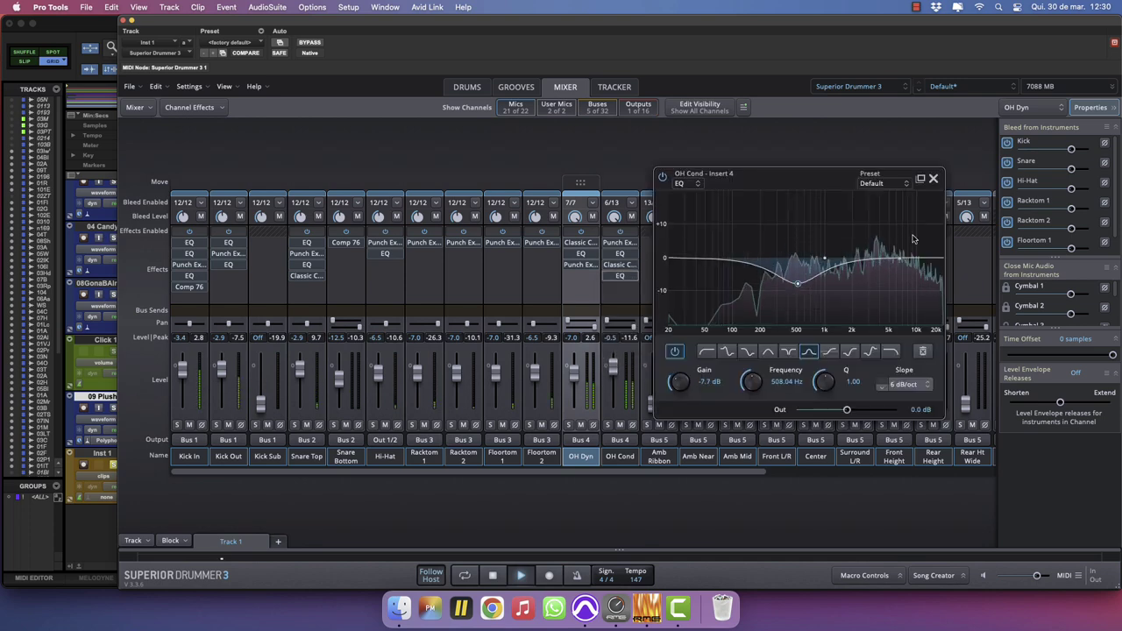
{"action": "mouse_move", "coordinate": [900, 259]}
{"action": "left_mouse_down"}
{"action": "mouse_move", "coordinate": [914, 234]}
{"action": "mouse_move", "coordinate": [915, 244]}
{"action": "left_mouse_up"}
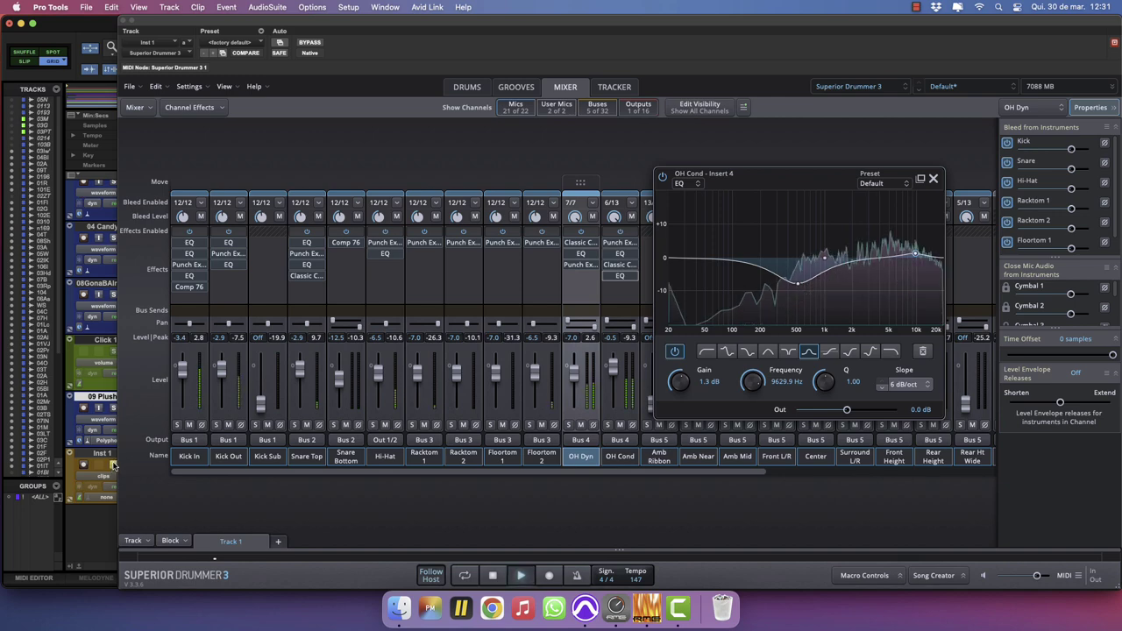
Lower the tuning of Cymbal 3, the 12" Zildjian Z Custom Splash, to about -0.8 in the drum kit.
{"action": "left_click", "coordinate": [467, 88]}
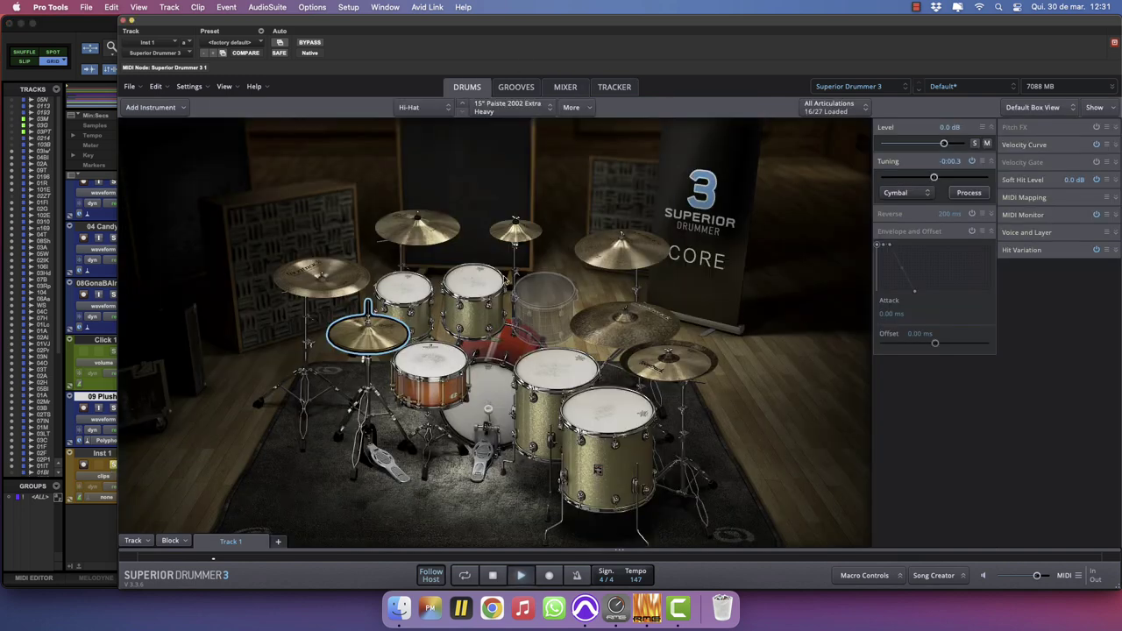
{"action": "right_click", "coordinate": [516, 232]}
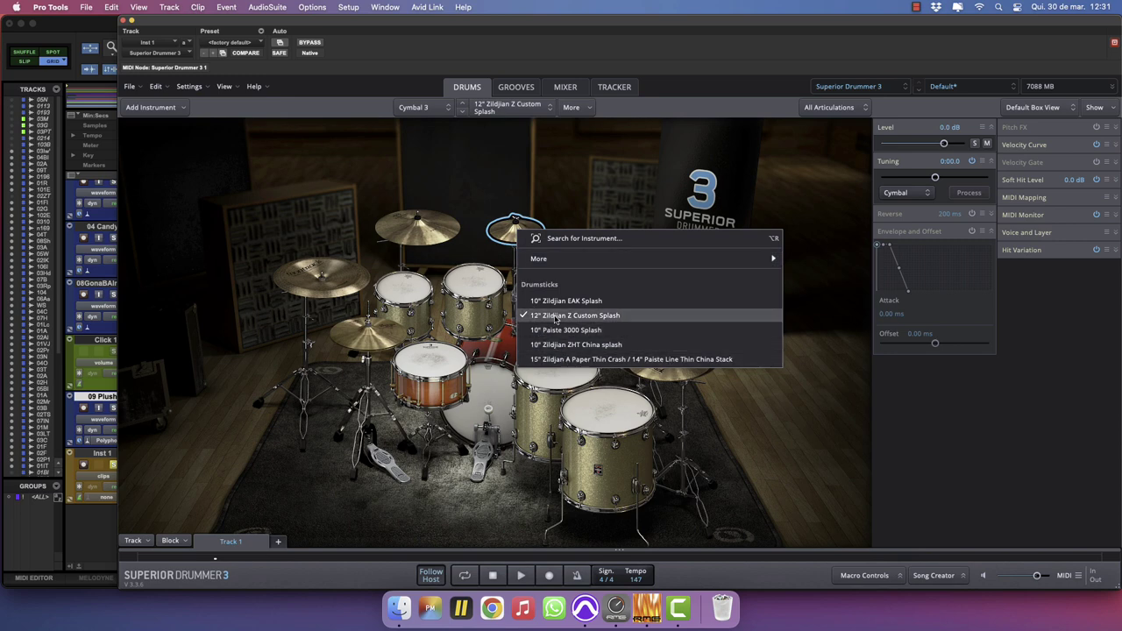
{"action": "left_click", "coordinate": [511, 229]}
{"action": "left_click_drag", "start_coordinate": [935, 177], "coordinate": [934, 179]}
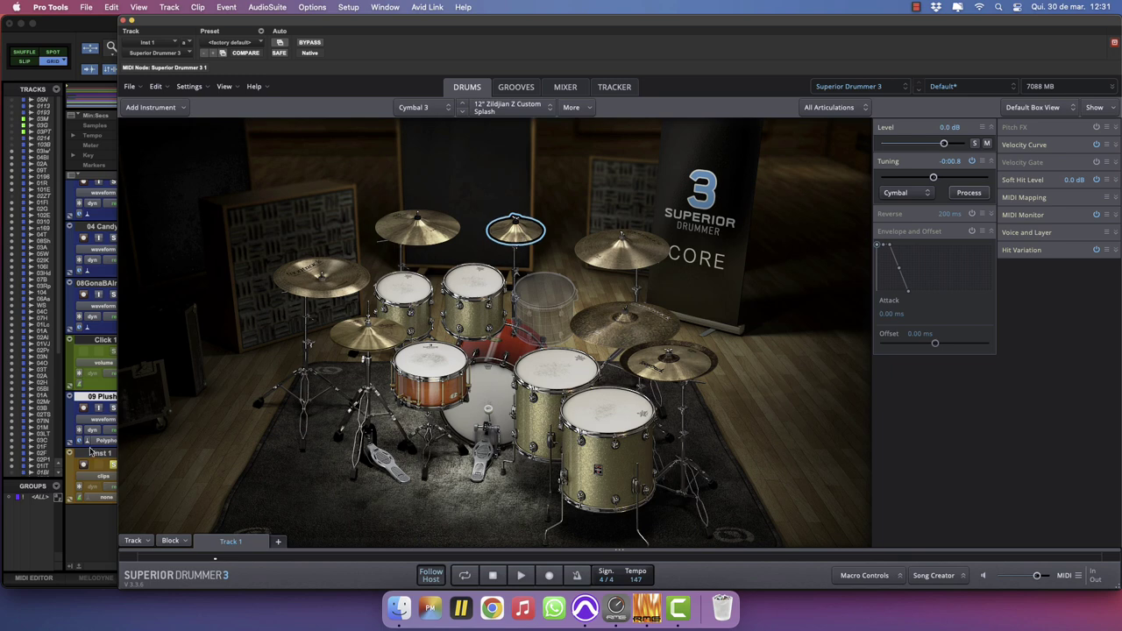
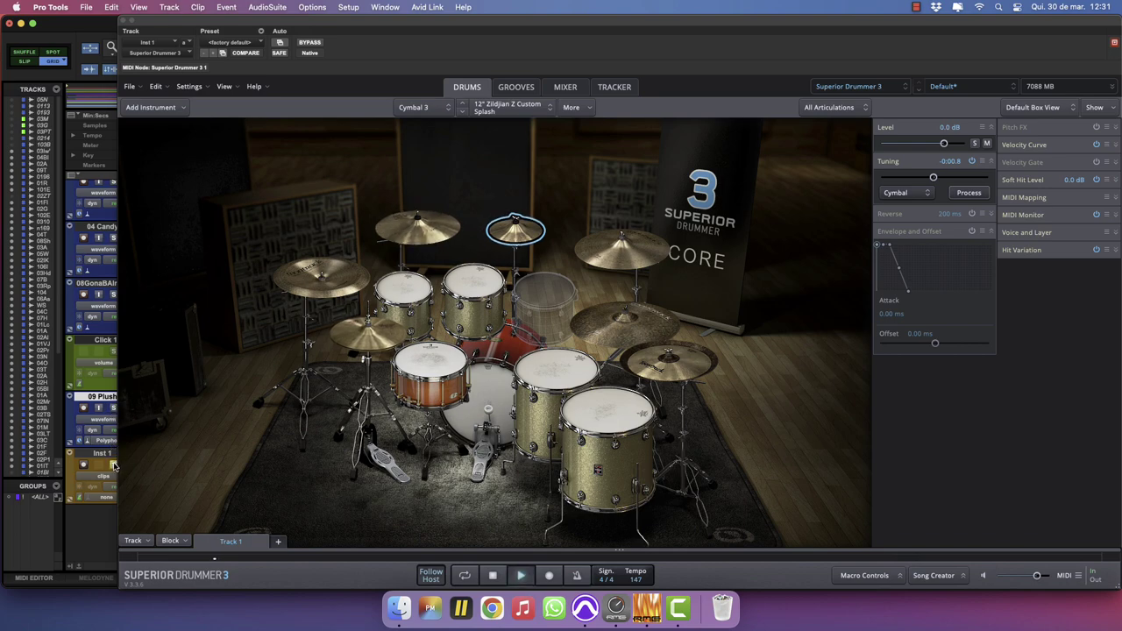
Close the OH Cond EQ, return to the Pro Tools edit window and play the Inst 1 clip from 0:30.612 to 0:50.408.
{"action": "left_click", "coordinate": [563, 88]}
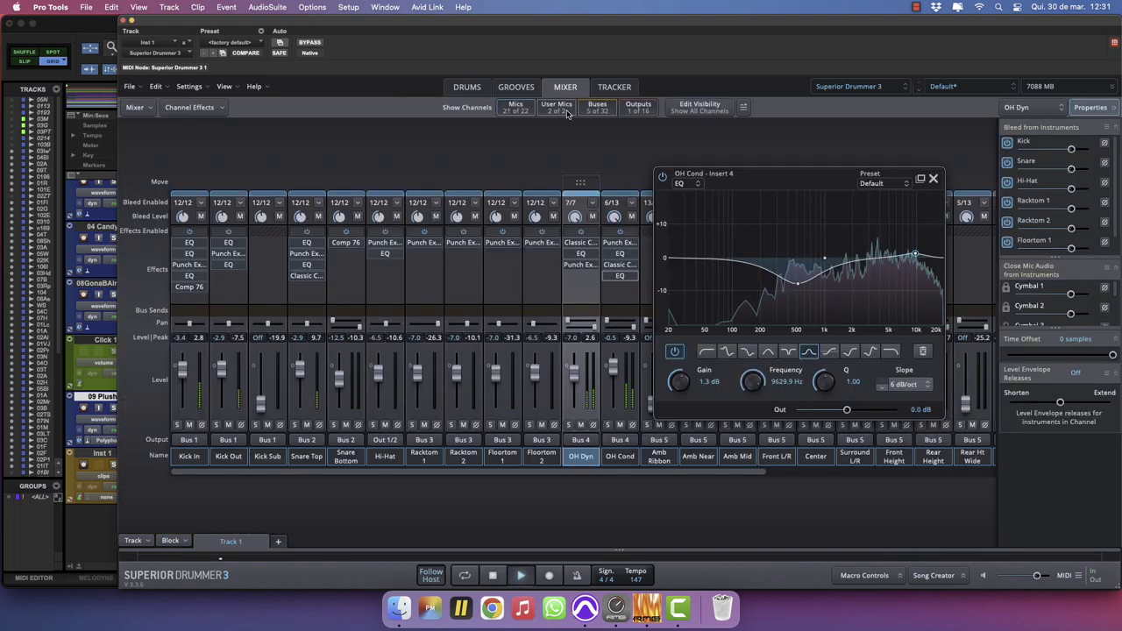
{"action": "left_click", "coordinate": [933, 180]}
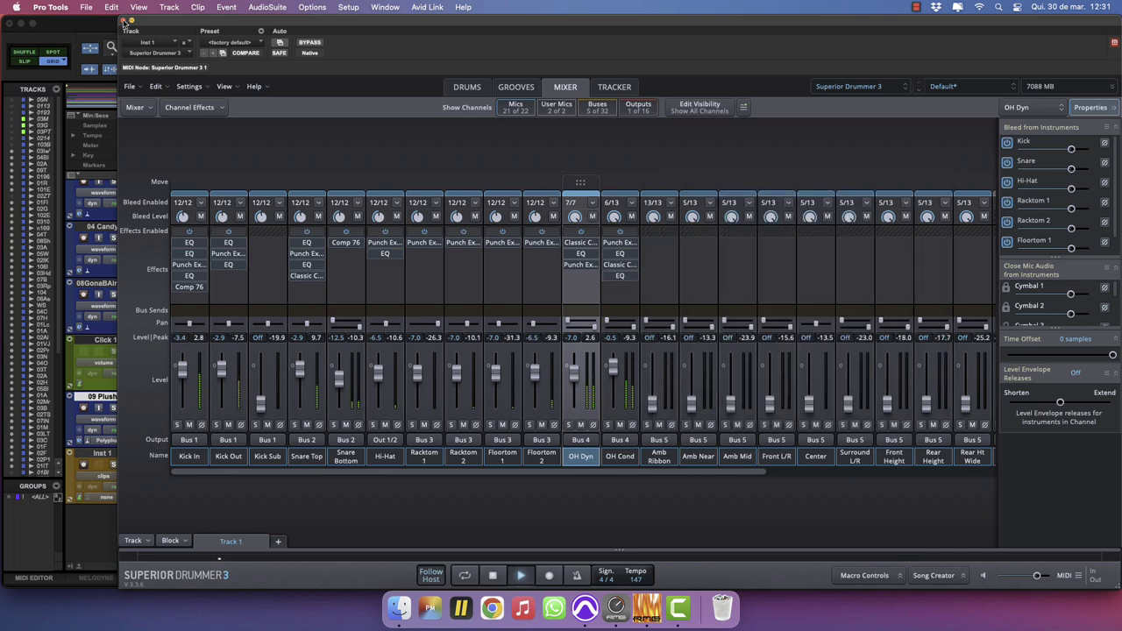
{"action": "left_click", "coordinate": [123, 19]}
{"action": "key", "text": "space"}
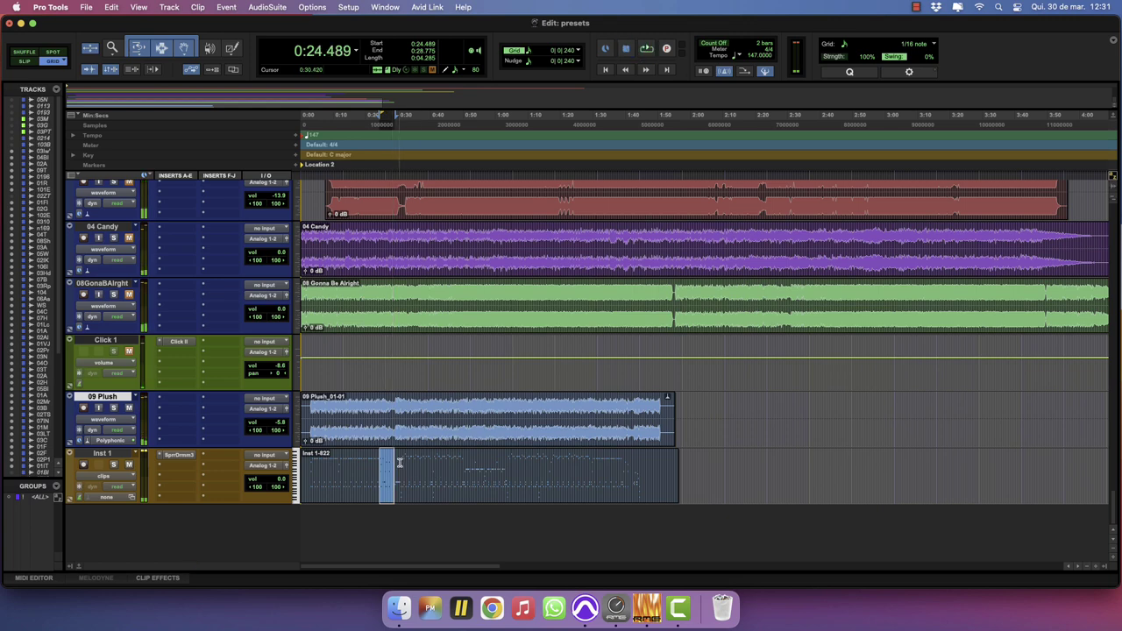
{"action": "left_click_drag", "start_coordinate": [399, 465], "coordinate": [464, 469]}
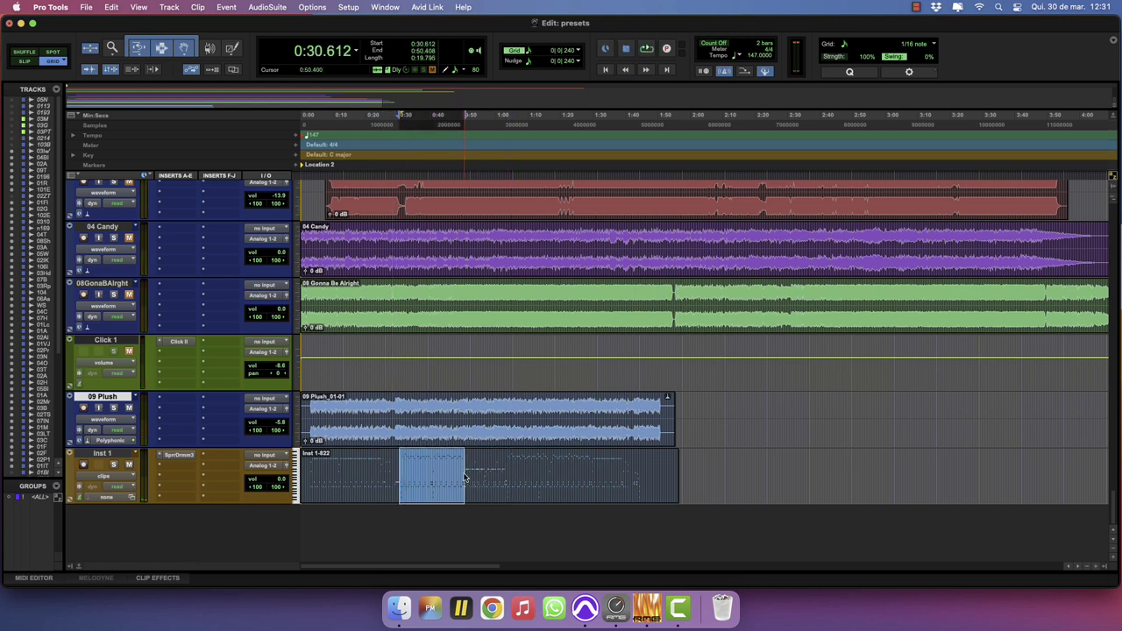
{"action": "key", "text": "space"}
Raise the tuning of the snare's center stack layer, the 7x14" Noble and Cooley, to about 0.6.
{"action": "left_click", "coordinate": [178, 456]}
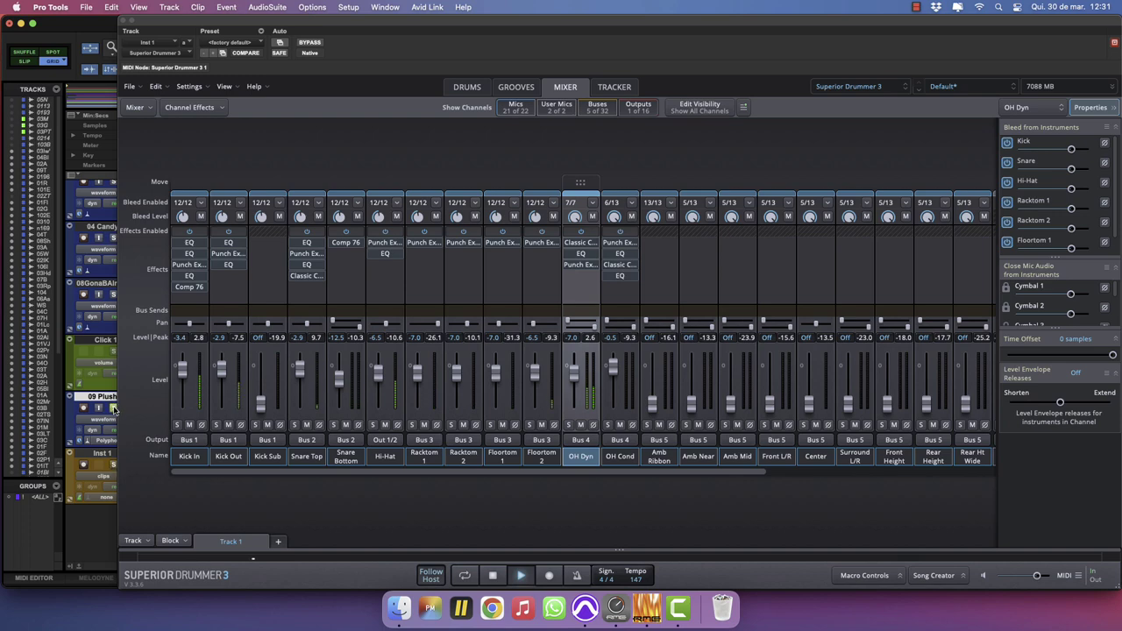
{"action": "left_click", "coordinate": [465, 88]}
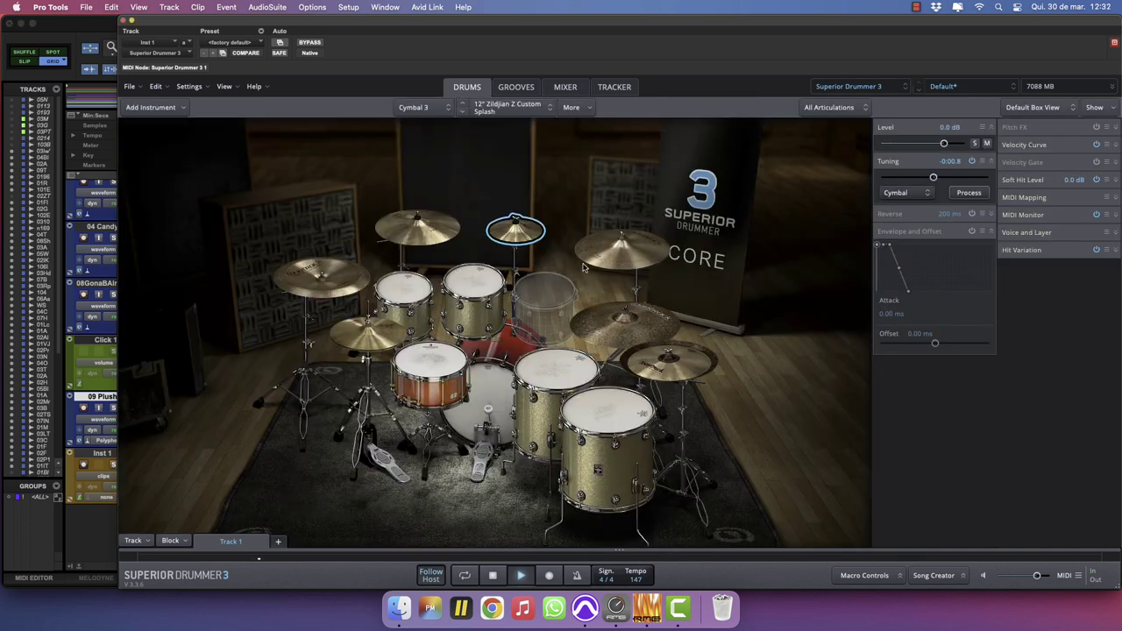
{"action": "left_click", "coordinate": [845, 166]}
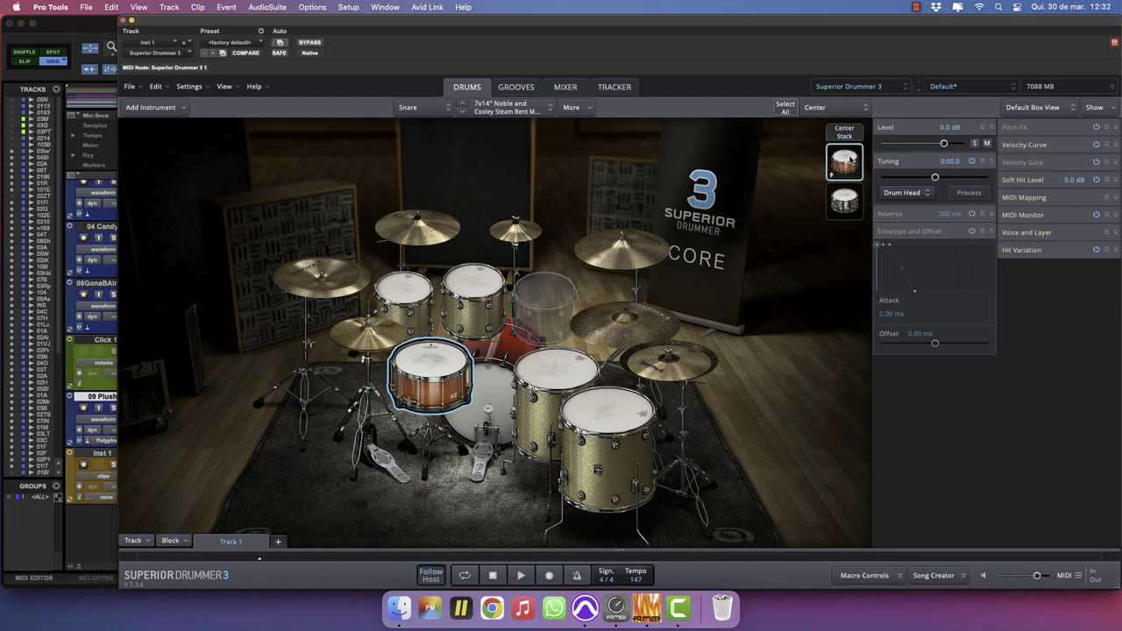
{"action": "left_click_drag", "start_coordinate": [935, 179], "coordinate": [936, 183]}
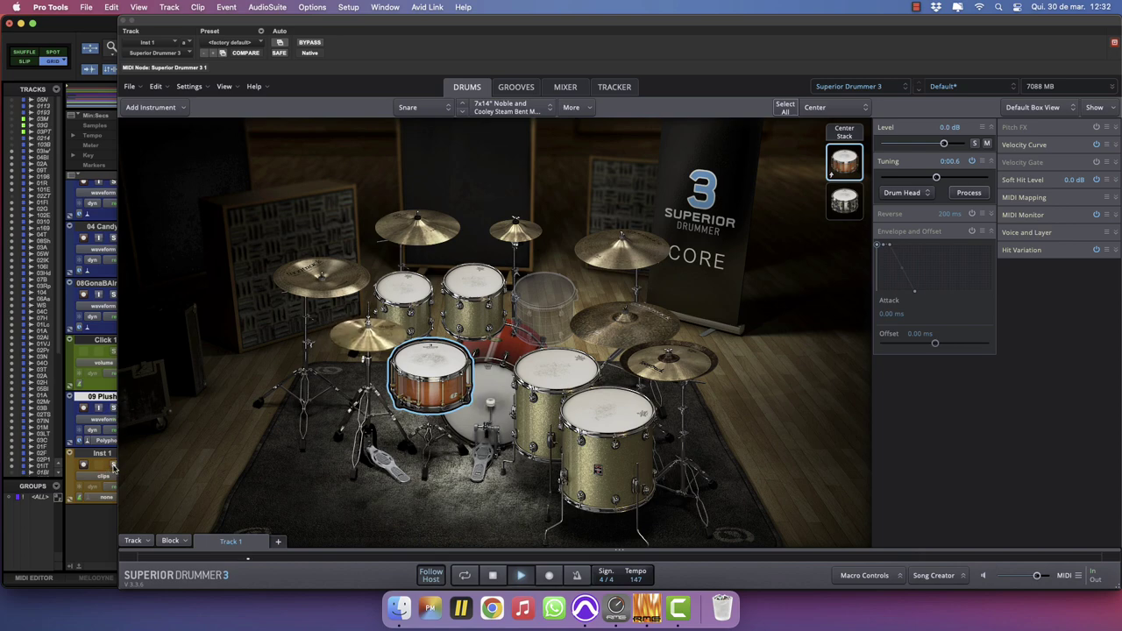
Bring up the Amb Ribbon channel in the mixer to about -6.7 dB during playback.
{"action": "left_click", "coordinate": [567, 89]}
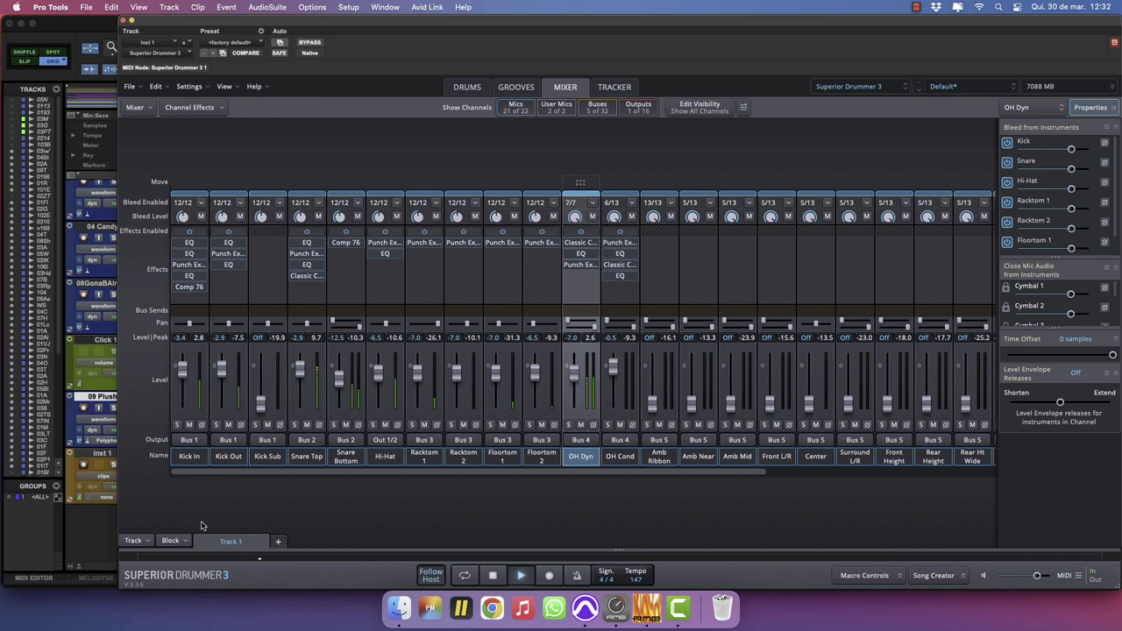
{"action": "key", "text": "space"}
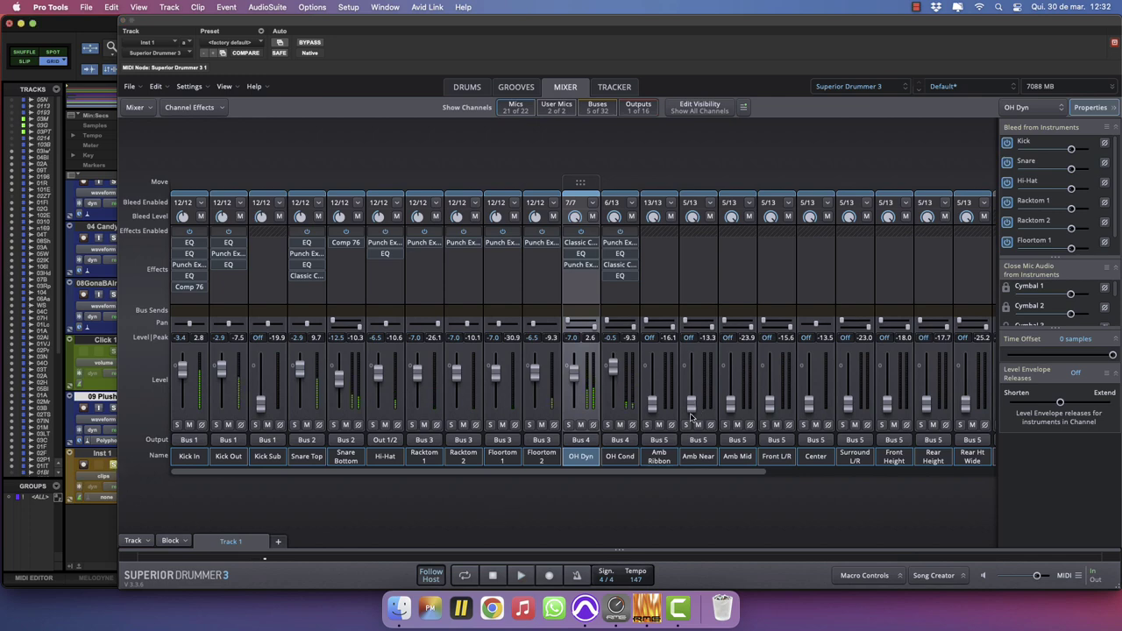
{"action": "key", "text": "space"}
{"action": "left_click_drag", "start_coordinate": [650, 405], "coordinate": [661, 377]}
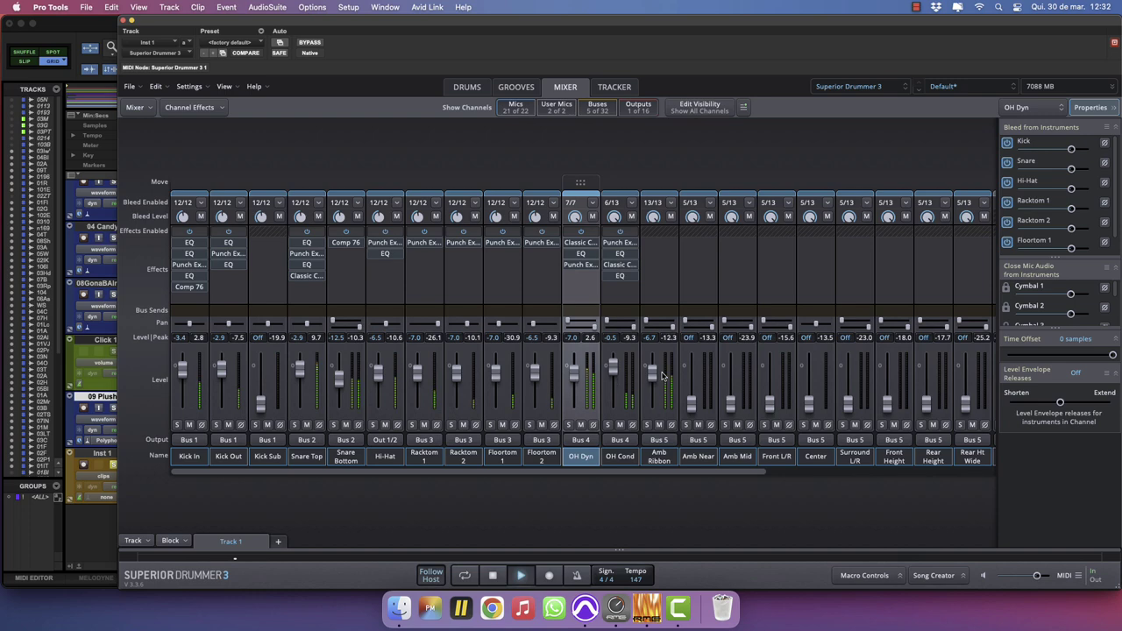
Insert an EQ on Amb Ribbon, boosting the highs and lowering the lows with a shelf of about -5.6 dB at 130 Hz.
{"action": "left_click", "coordinate": [664, 270]}
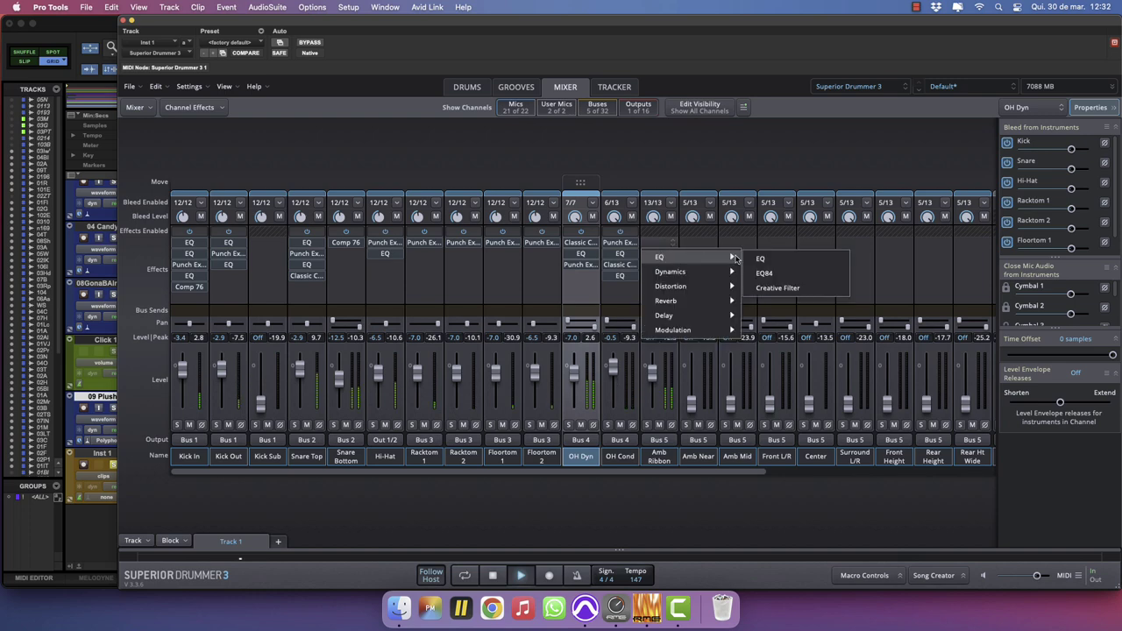
{"action": "left_click", "coordinate": [761, 257]}
{"action": "left_click_drag", "start_coordinate": [947, 261], "coordinate": [911, 248]}
{"action": "left_click_drag", "start_coordinate": [782, 258], "coordinate": [781, 277]}
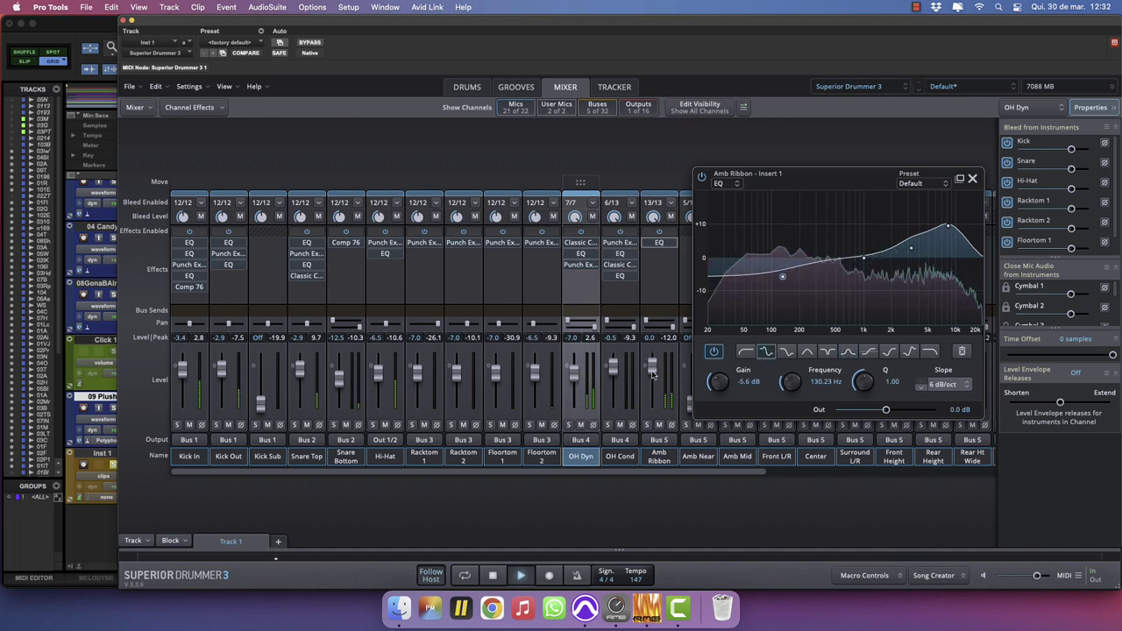
Insert a Punch Exciter 361 on Amb Ribbon after the EQ with compression at 16%, and close both effect windows.
{"action": "left_click", "coordinate": [663, 255]}
{"action": "mouse_move", "coordinate": [689, 283]}
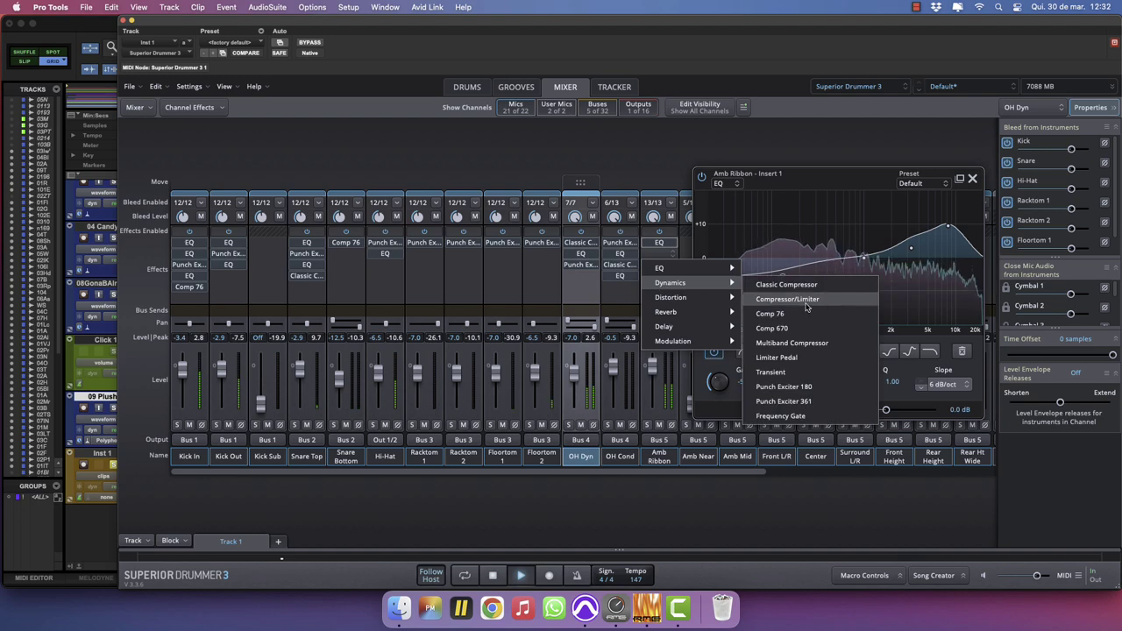
{"action": "left_click", "coordinate": [802, 398]}
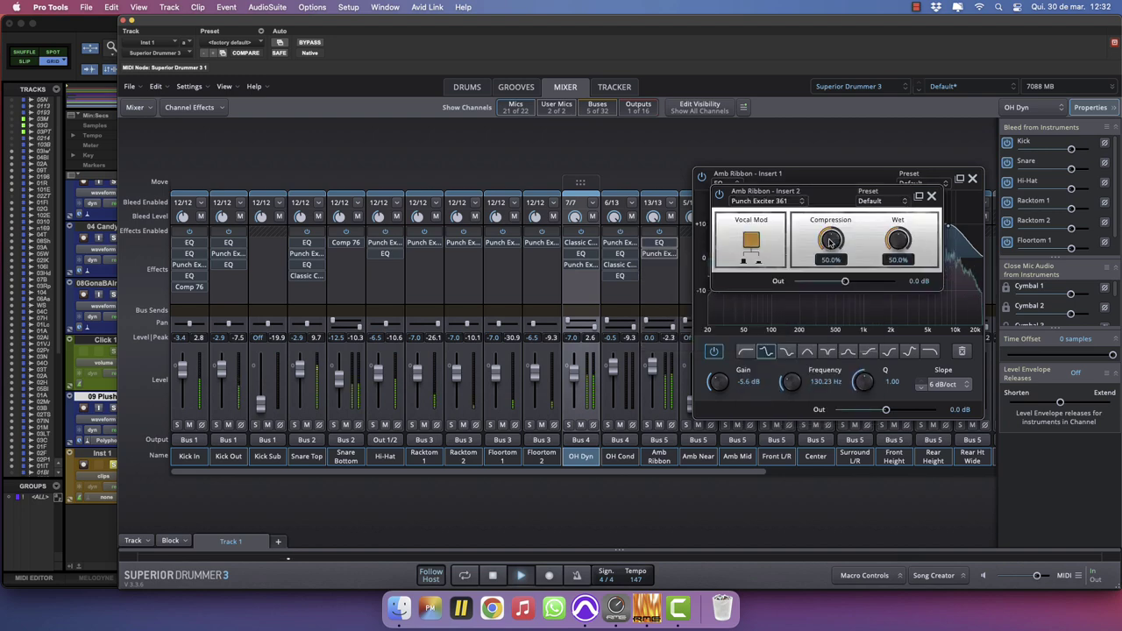
{"action": "left_click_drag", "start_coordinate": [830, 243], "coordinate": [823, 265]}
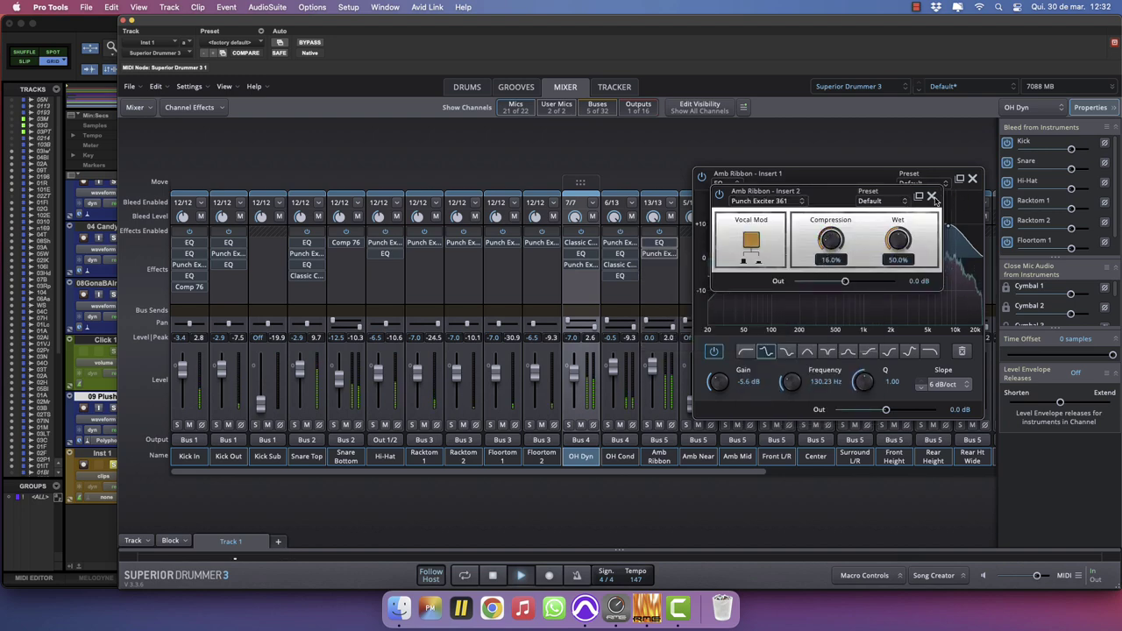
{"action": "left_click", "coordinate": [931, 196]}
{"action": "left_click", "coordinate": [971, 178]}
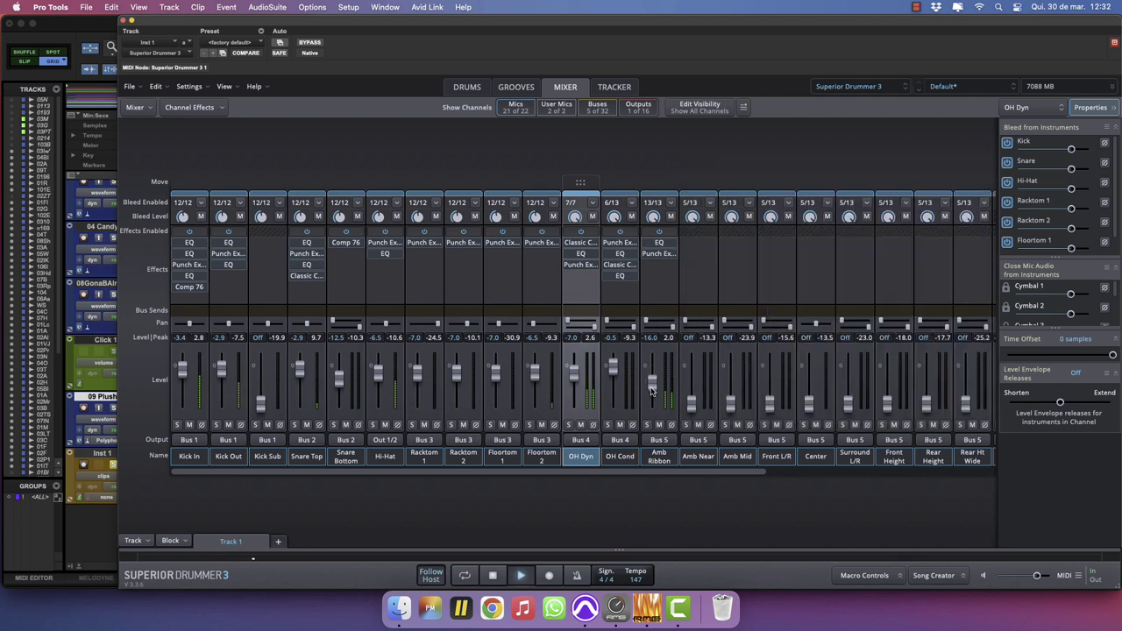
Select the Amb Near channel and raise its level to about -0.5 dB during playback.
{"action": "left_click", "coordinate": [666, 460]}
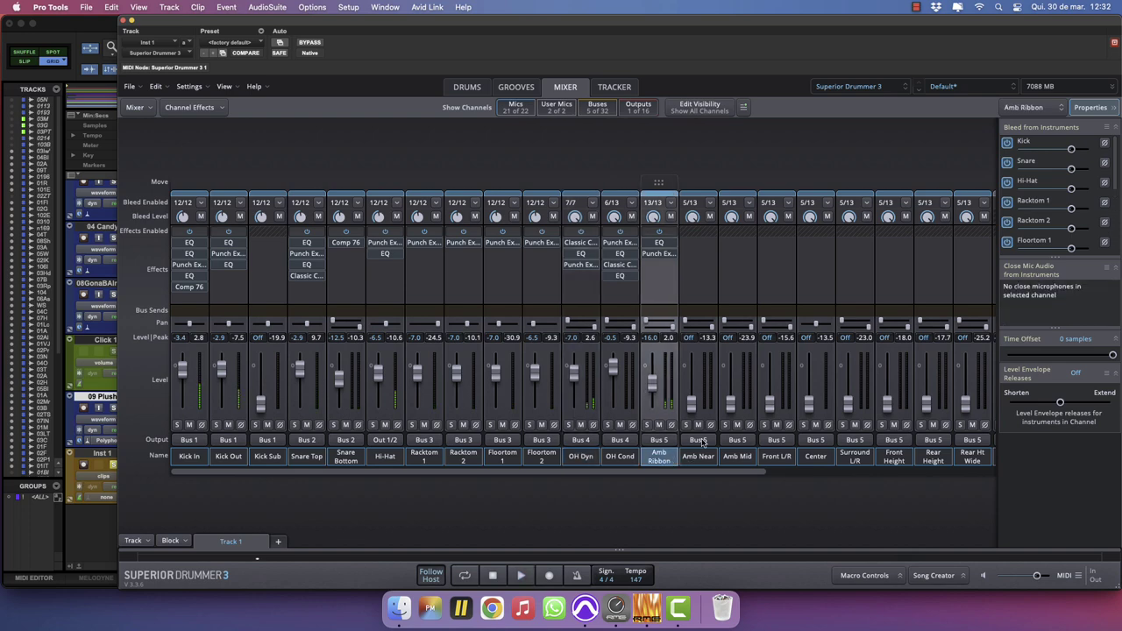
{"action": "left_click", "coordinate": [698, 458]}
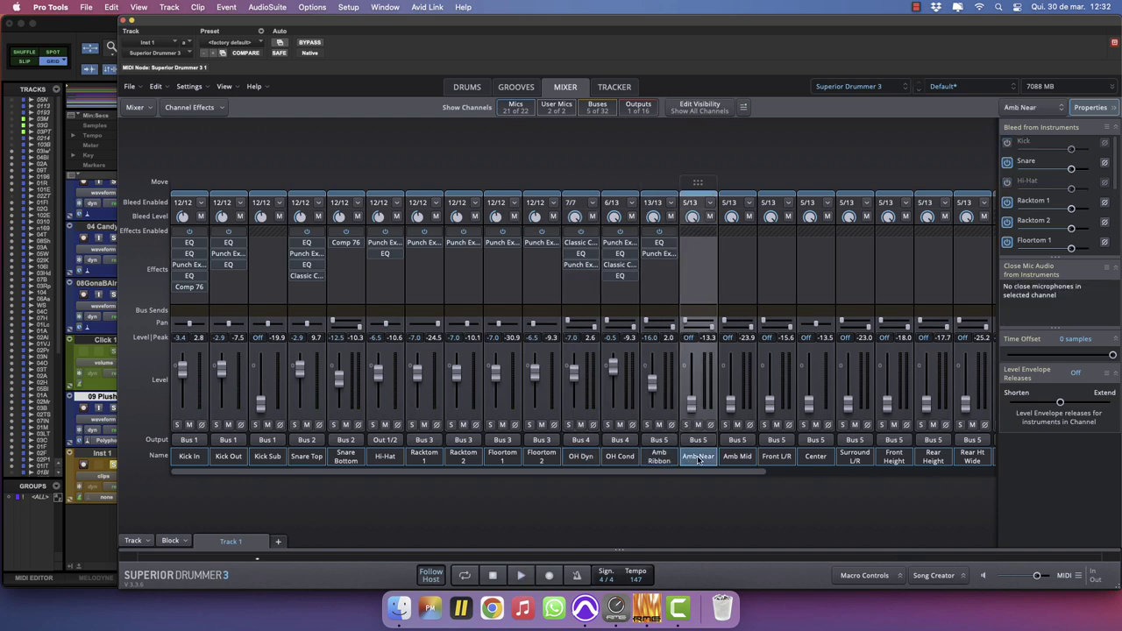
{"action": "key", "text": "space"}
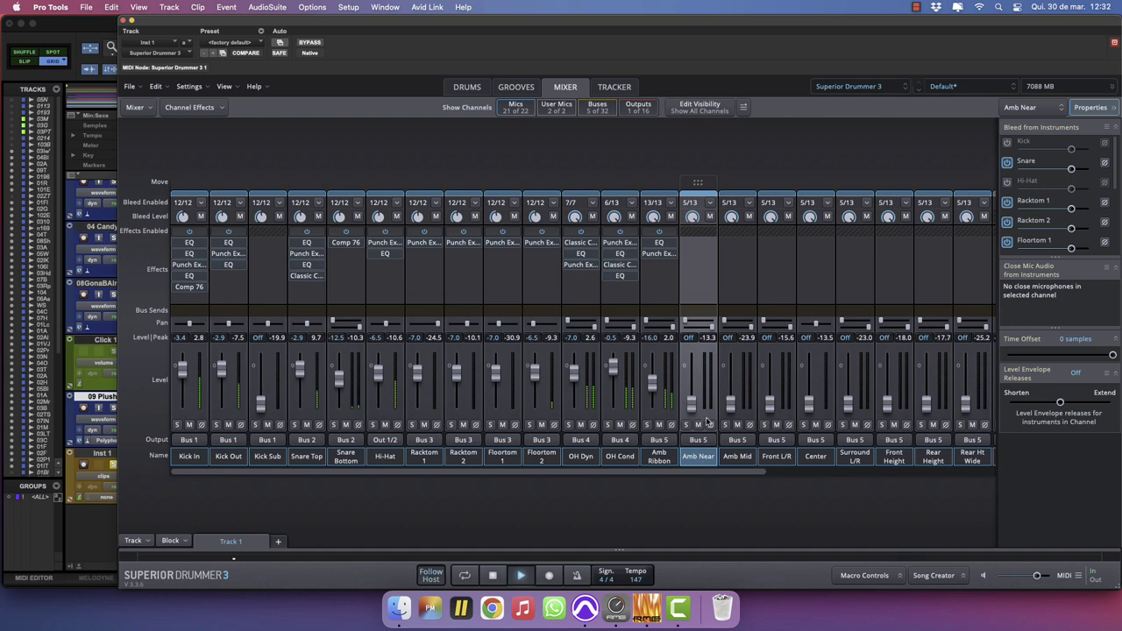
{"action": "left_click_drag", "start_coordinate": [692, 402], "coordinate": [691, 368]}
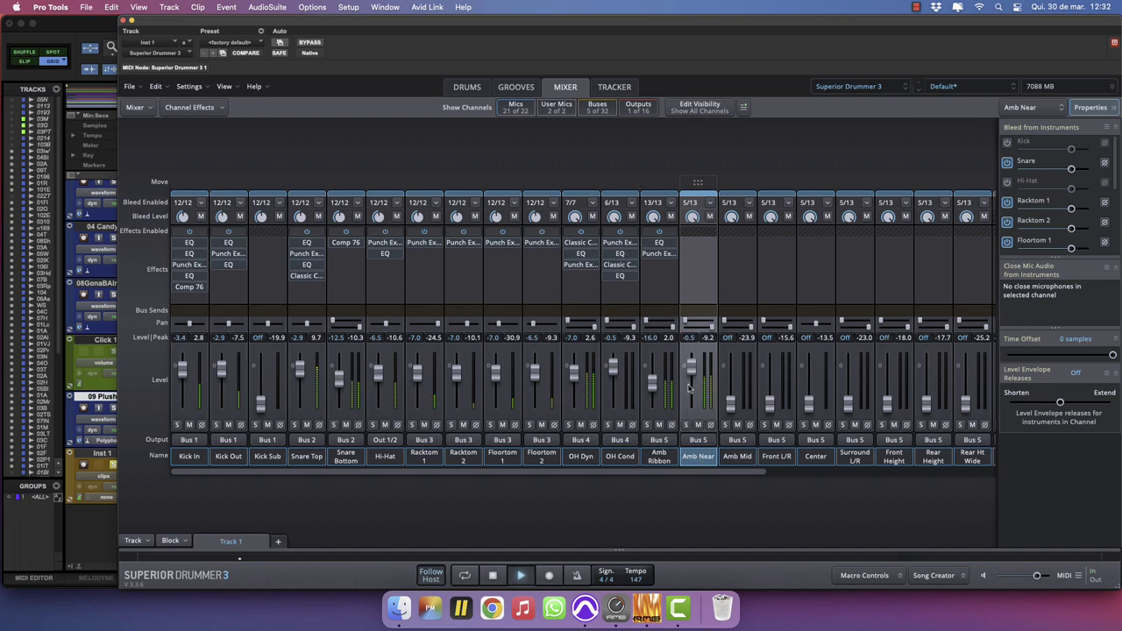
Solo Amb Near and insert an EQ on it with a low shelf of about -10 dB at 140 Hz.
{"action": "left_click", "coordinate": [687, 425]}
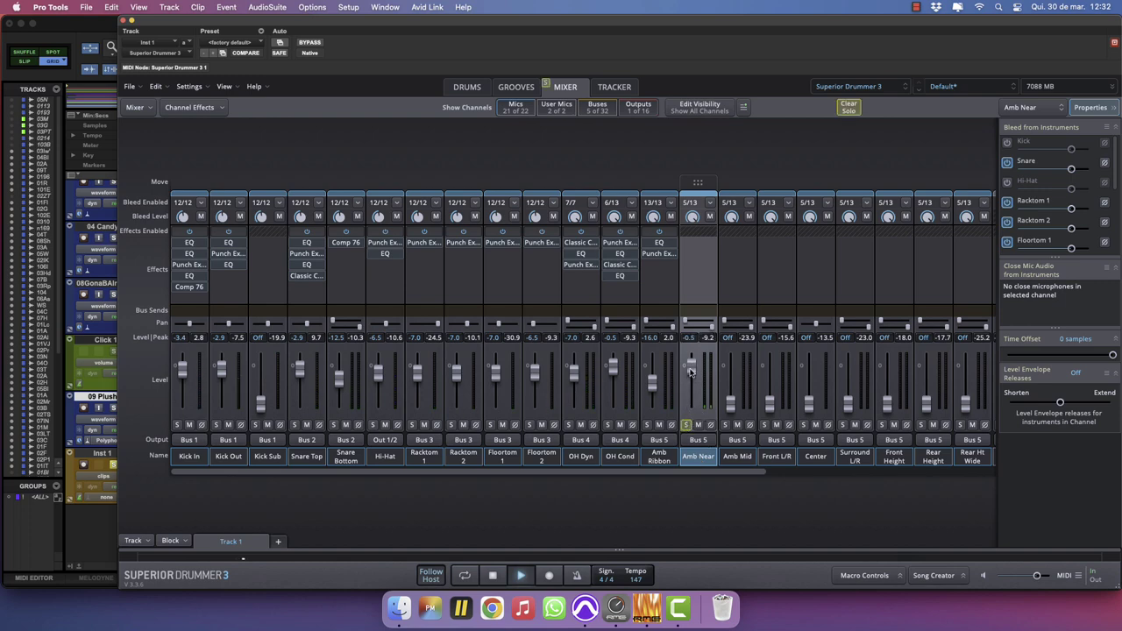
{"action": "left_click", "coordinate": [693, 254]}
{"action": "mouse_move", "coordinate": [697, 254]}
{"action": "left_click", "coordinate": [804, 258]}
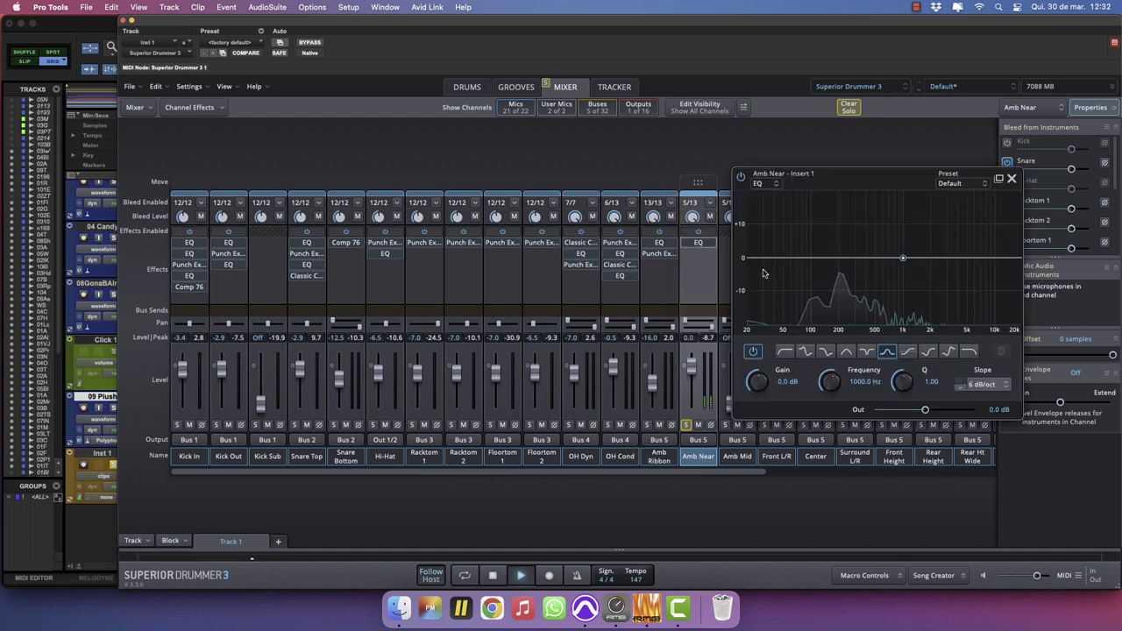
{"action": "left_click_drag", "start_coordinate": [770, 258], "coordinate": [824, 304]}
{"action": "left_click", "coordinate": [826, 351]}
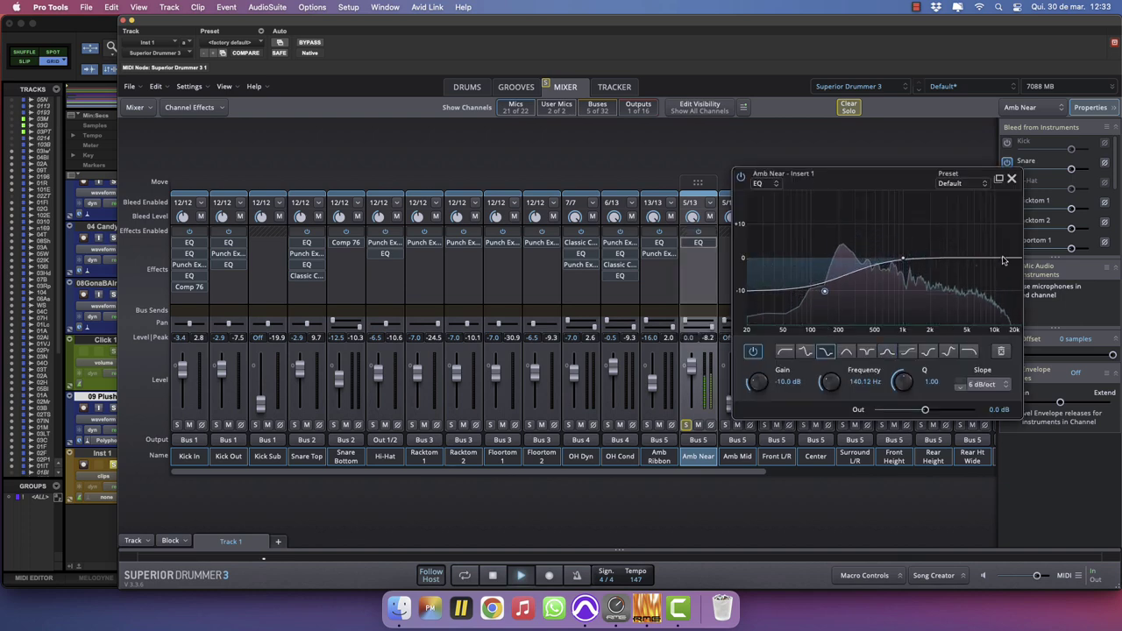
Add a high shelf of about 6.3 dB at 5.9 kHz and a -2.3 dB bell at 680 Hz to the Amb Near EQ, and close it.
{"action": "left_click_drag", "start_coordinate": [1004, 261], "coordinate": [973, 237]}
{"action": "left_click", "coordinate": [929, 351]}
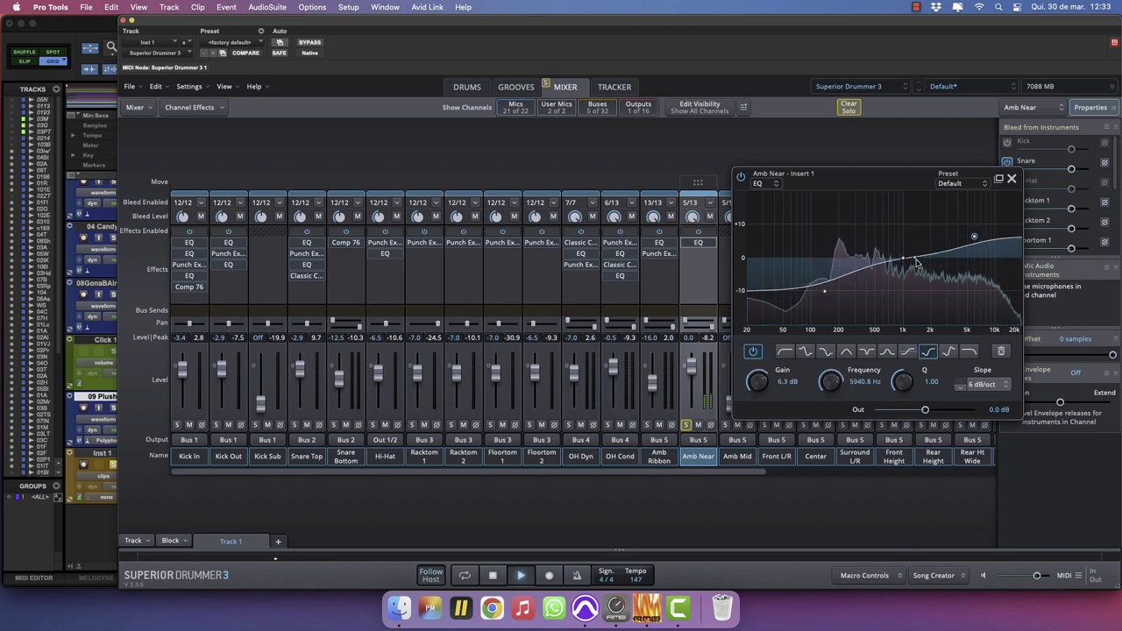
{"action": "left_click_drag", "start_coordinate": [916, 263], "coordinate": [887, 265]}
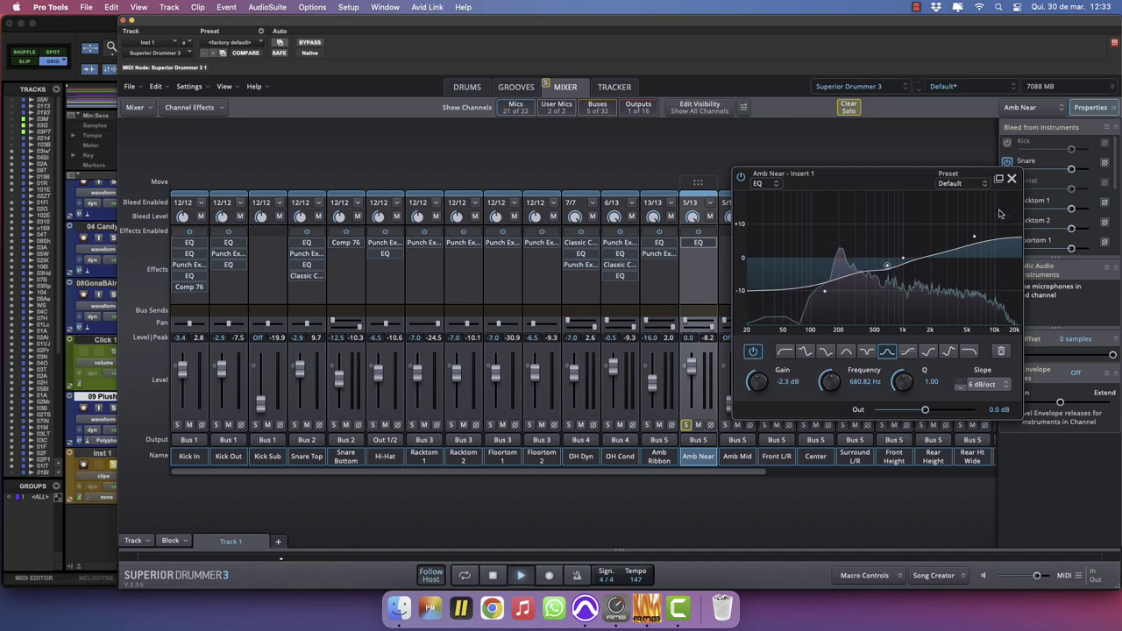
{"action": "left_click", "coordinate": [1012, 179]}
Insert a Classic Compressor after the Amb Near EQ with the threshold at -25.8 dB, close it and unsolo the channel.
{"action": "left_click", "coordinate": [698, 255]}
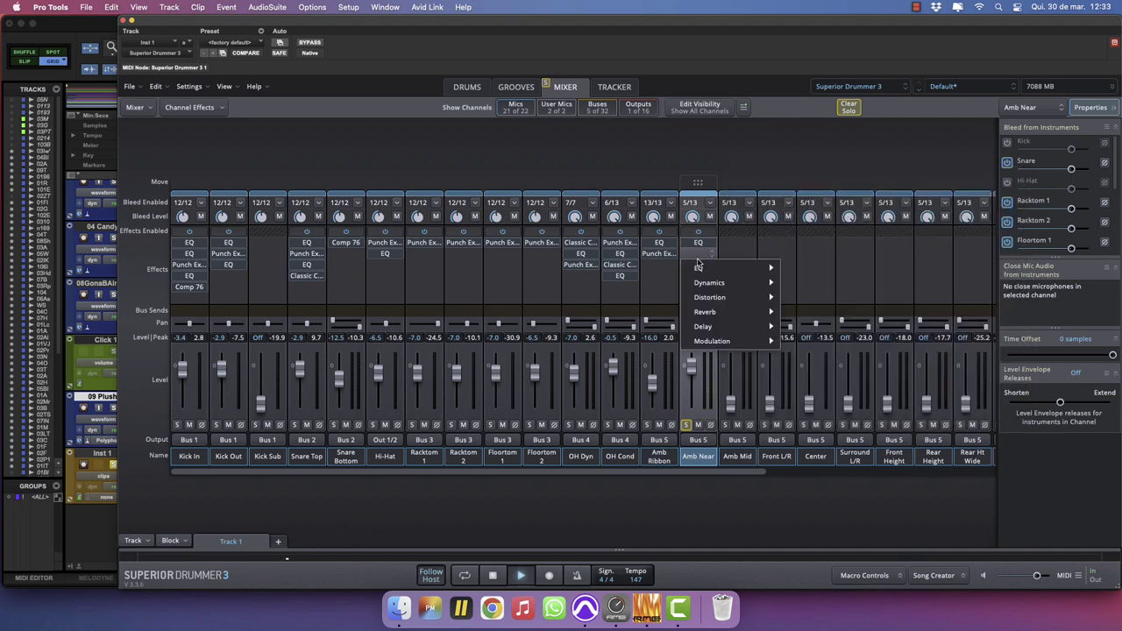
{"action": "mouse_move", "coordinate": [701, 286]}
{"action": "left_click", "coordinate": [829, 289]}
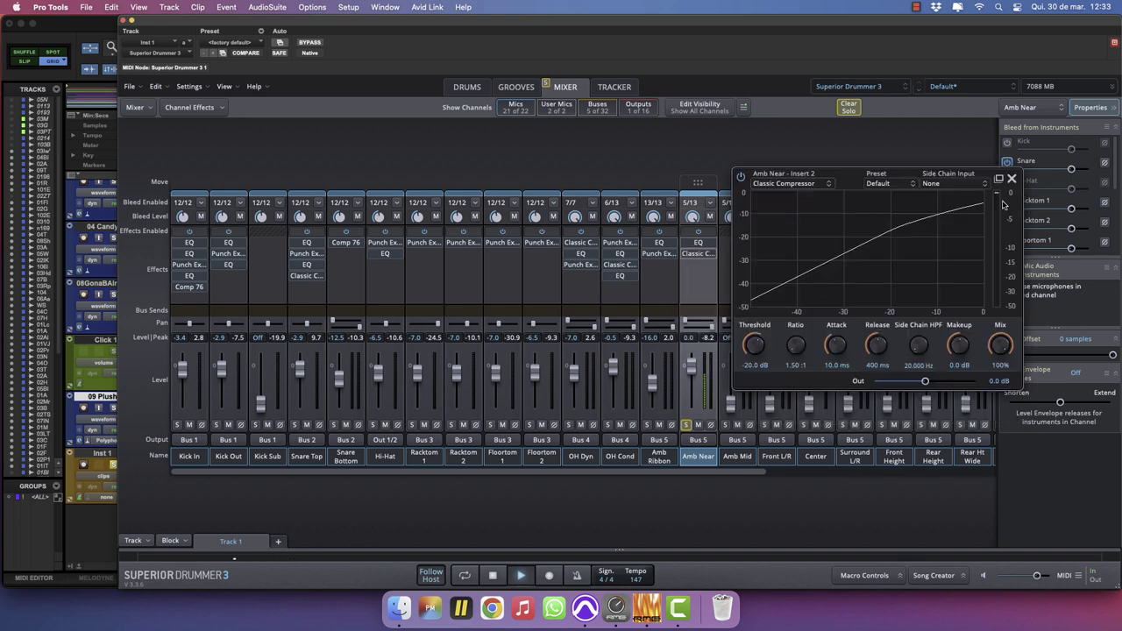
{"action": "scroll", "coordinate": [762, 348], "scroll_direction": "down", "scroll_amount": 6}
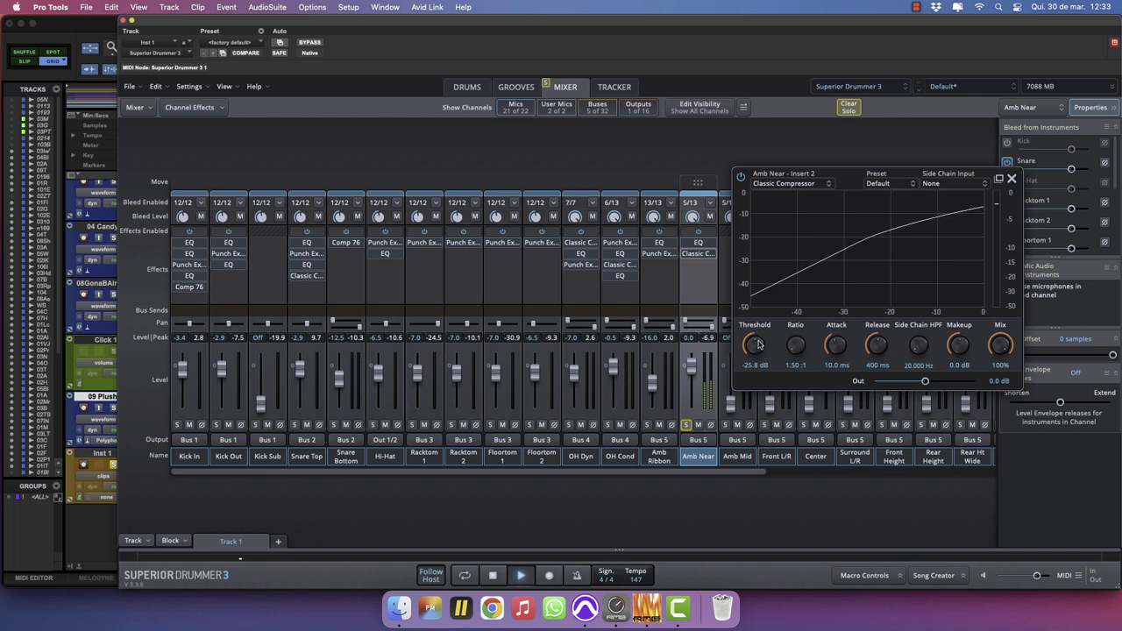
{"action": "left_click", "coordinate": [1012, 178]}
{"action": "left_click", "coordinate": [686, 424]}
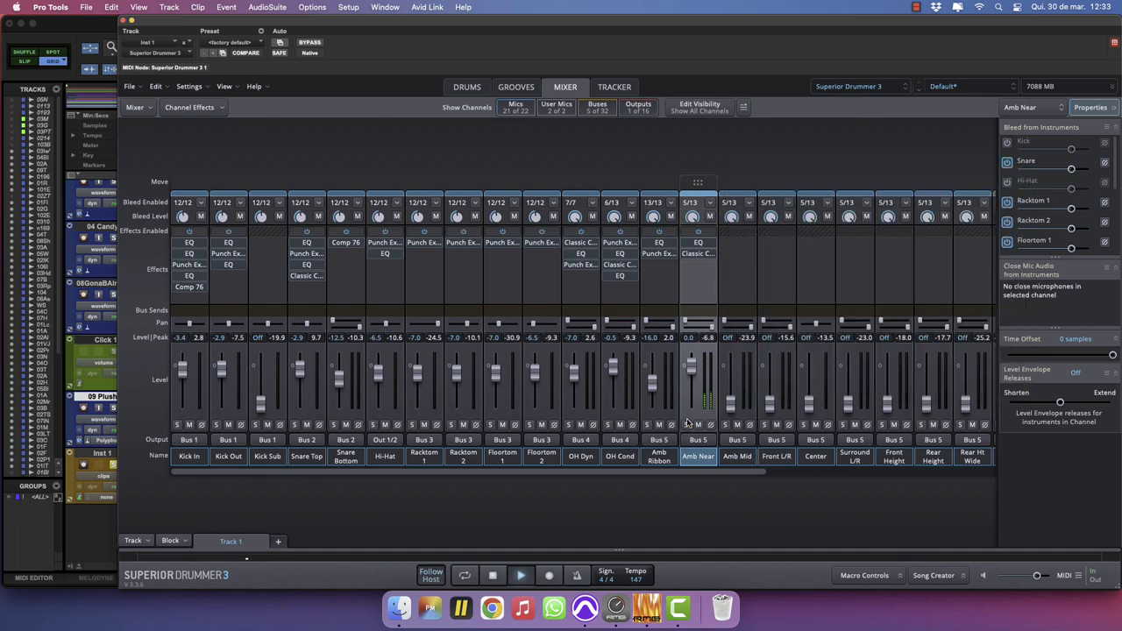
Lower Amb Near to about -5.2 dB and bring Amb Mid up to about -4.1 dB during playback.
{"action": "left_click_drag", "start_coordinate": [691, 370], "coordinate": [689, 374]}
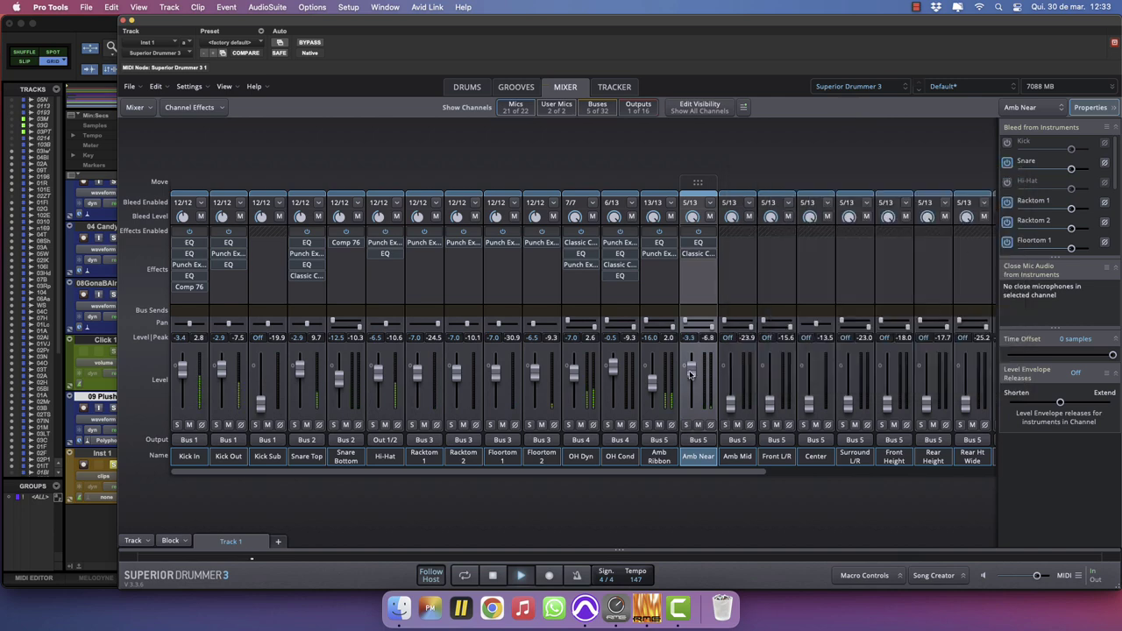
{"action": "left_click_drag", "start_coordinate": [730, 401], "coordinate": [704, 375]}
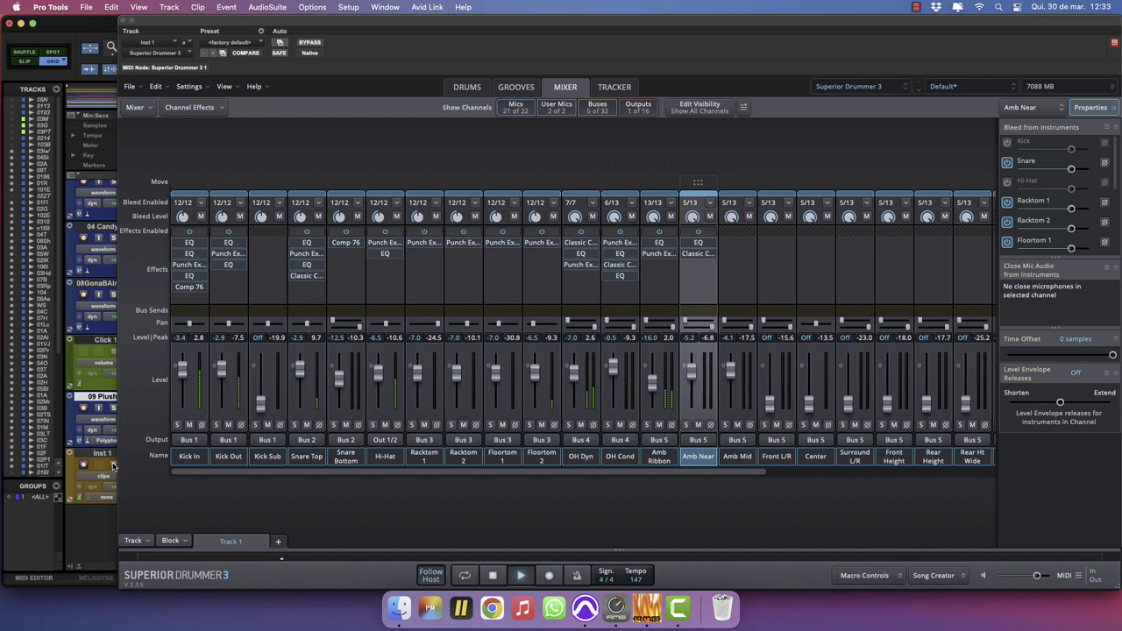
Try adjusting the snare's drum-head tuning on the kit while playing the song back.
{"action": "left_click", "coordinate": [464, 88]}
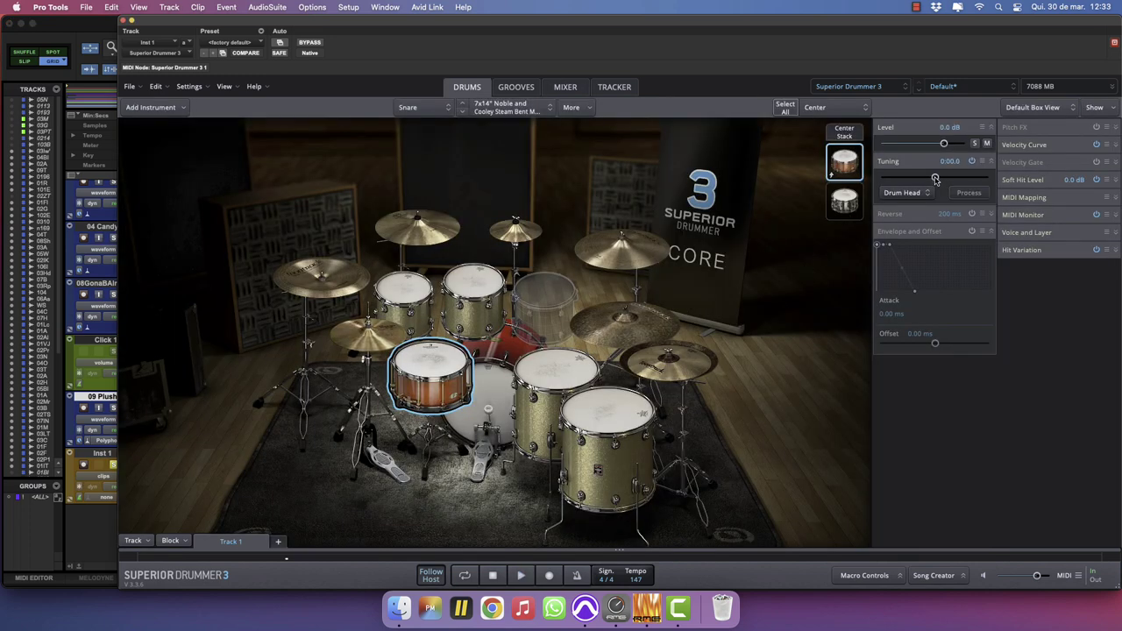
{"action": "left_click_drag", "start_coordinate": [935, 180], "coordinate": [935, 180]}
{"action": "key", "text": "space"}
{"action": "left_click_drag", "start_coordinate": [932, 178], "coordinate": [934, 178]}
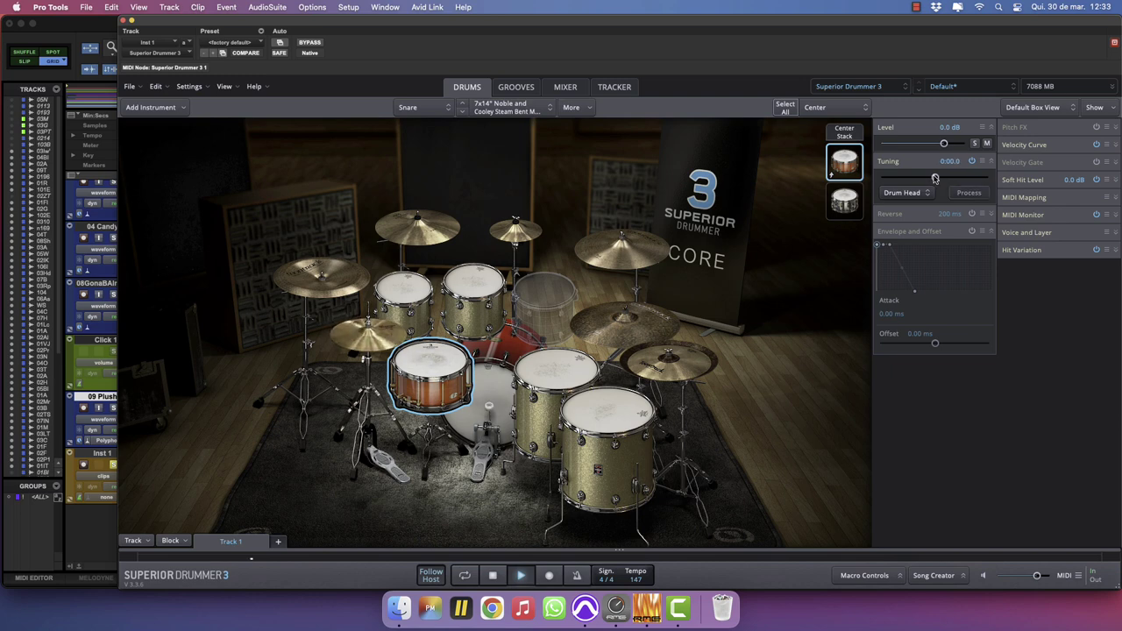
{"action": "key", "text": "space"}
{"action": "left_click", "coordinate": [114, 465]}
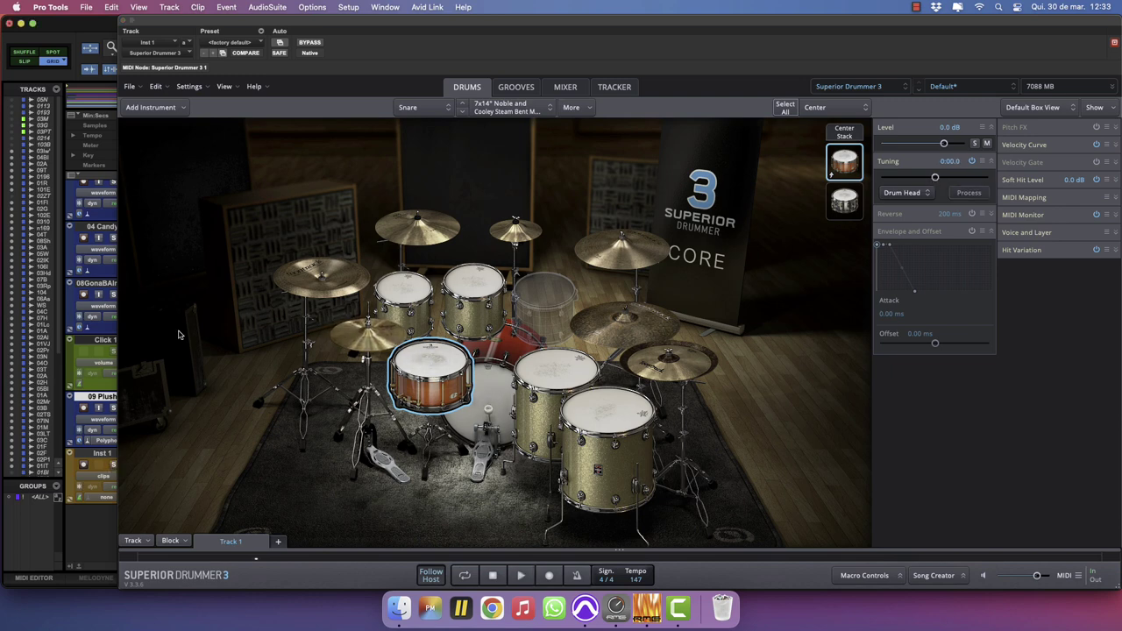
Return to the mixer and audition the Amb Near channel on its own.
{"action": "left_click", "coordinate": [569, 89]}
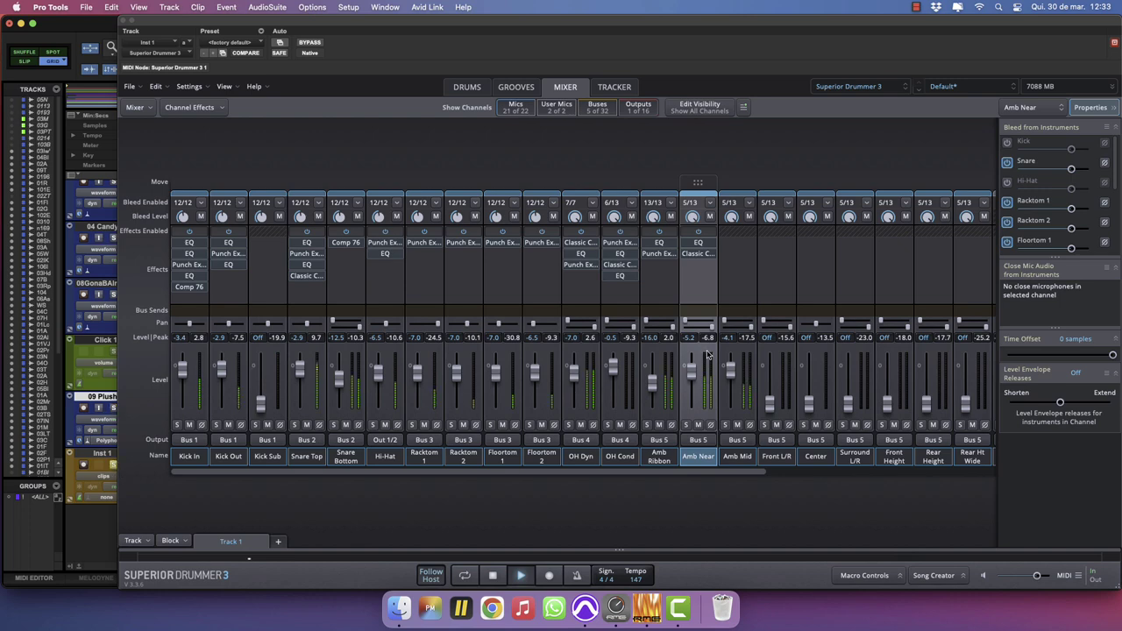
{"action": "left_click", "coordinate": [686, 424]}
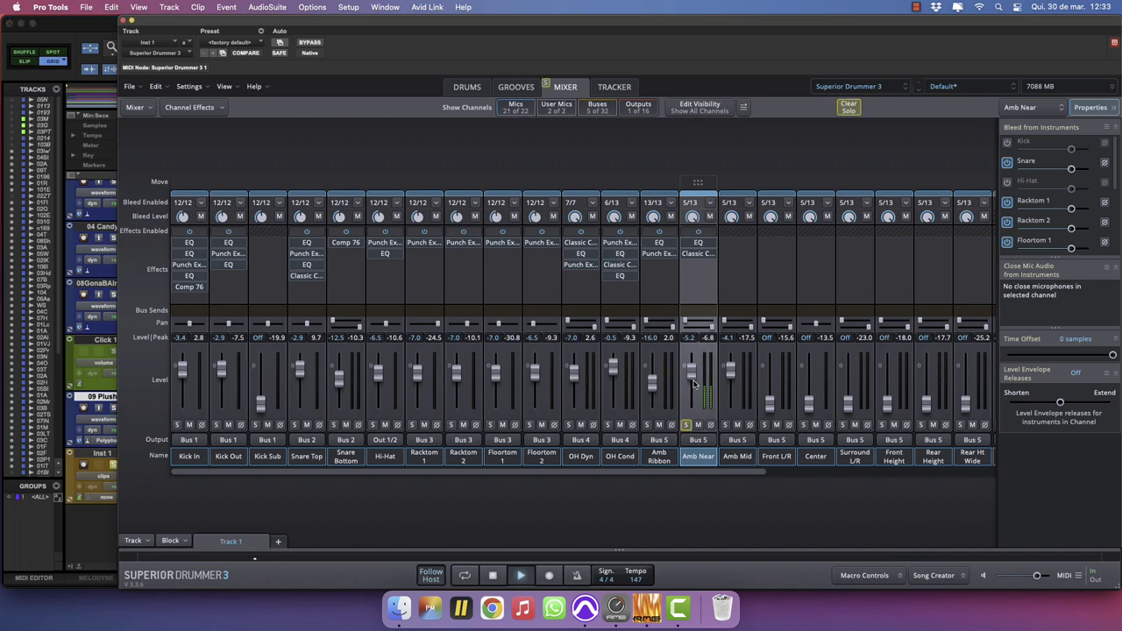
{"action": "left_click", "coordinate": [688, 425]}
Solo Amb Mid and insert an EQ on it with a low shelf of about -7.5 dB at 62 Hz.
{"action": "left_click", "coordinate": [725, 425]}
{"action": "left_click", "coordinate": [739, 244]}
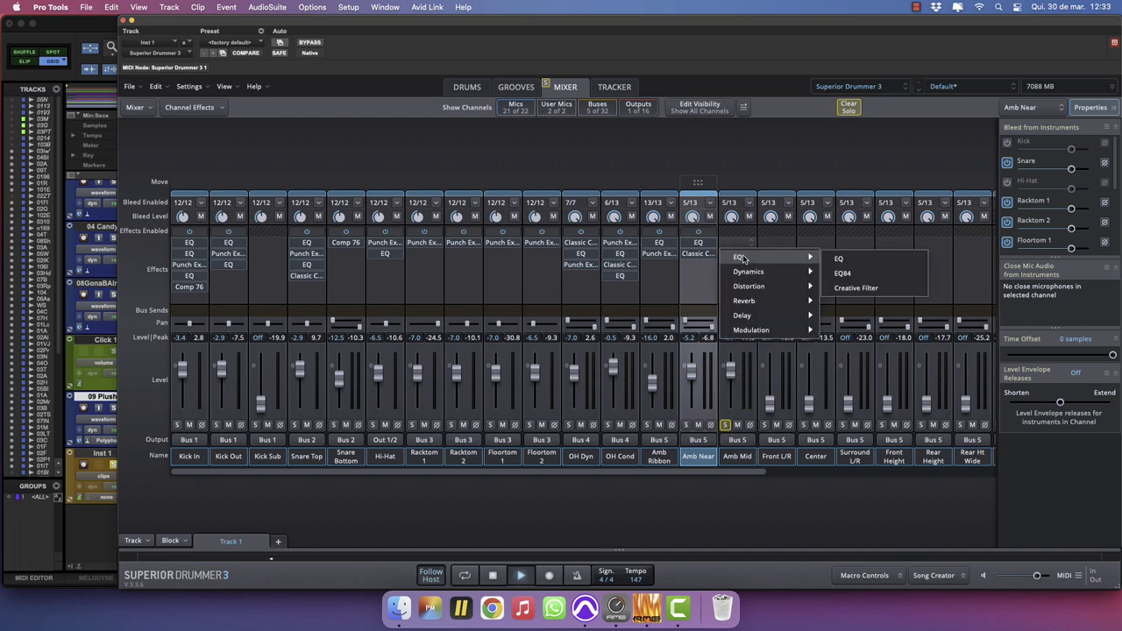
{"action": "left_click", "coordinate": [849, 256]}
{"action": "left_click_drag", "start_coordinate": [808, 259], "coordinate": [831, 282]}
{"action": "left_click", "coordinate": [865, 351]}
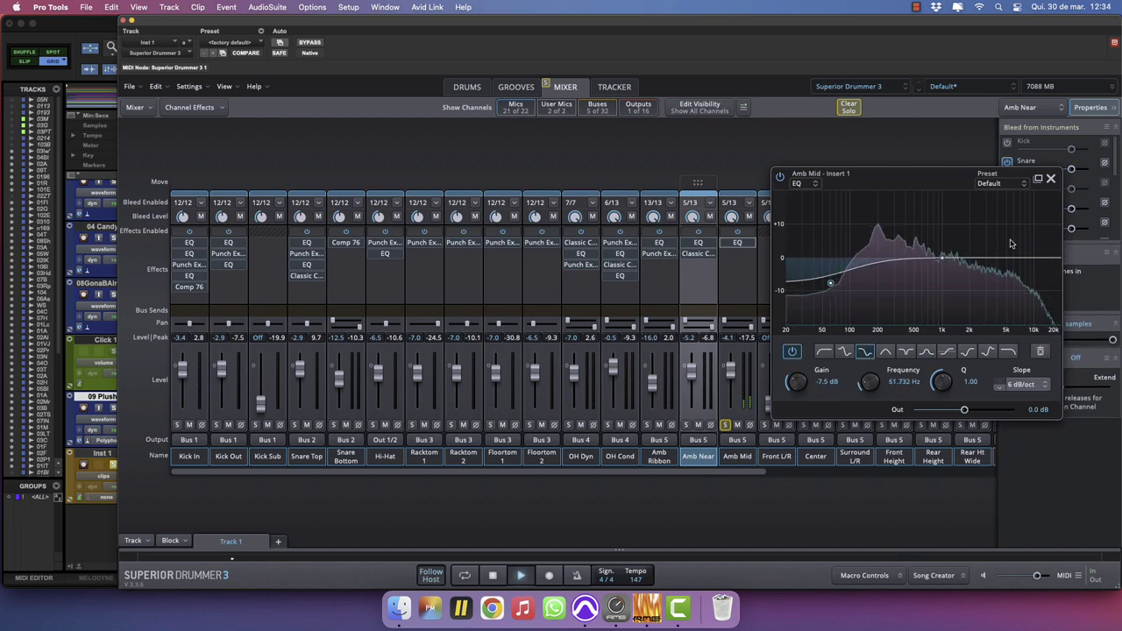
Add a high shelf of about 9.8 dB at 4 kHz and a slight low-mid dip to the Amb Mid EQ, and close it.
{"action": "left_click_drag", "start_coordinate": [1040, 259], "coordinate": [1017, 238]}
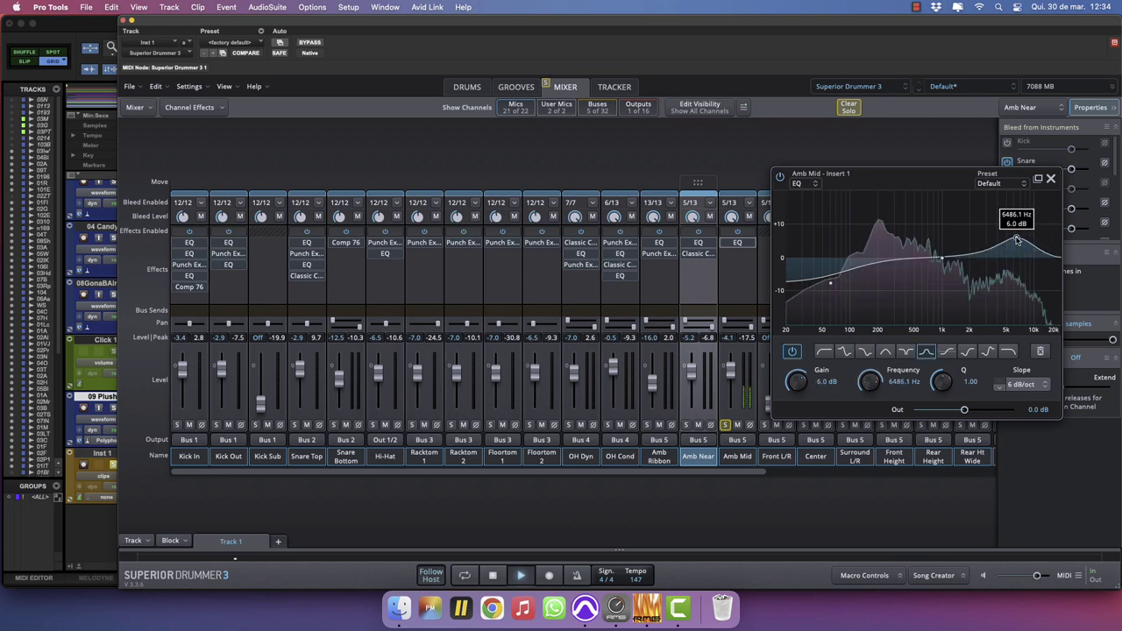
{"action": "left_click", "coordinate": [968, 351]}
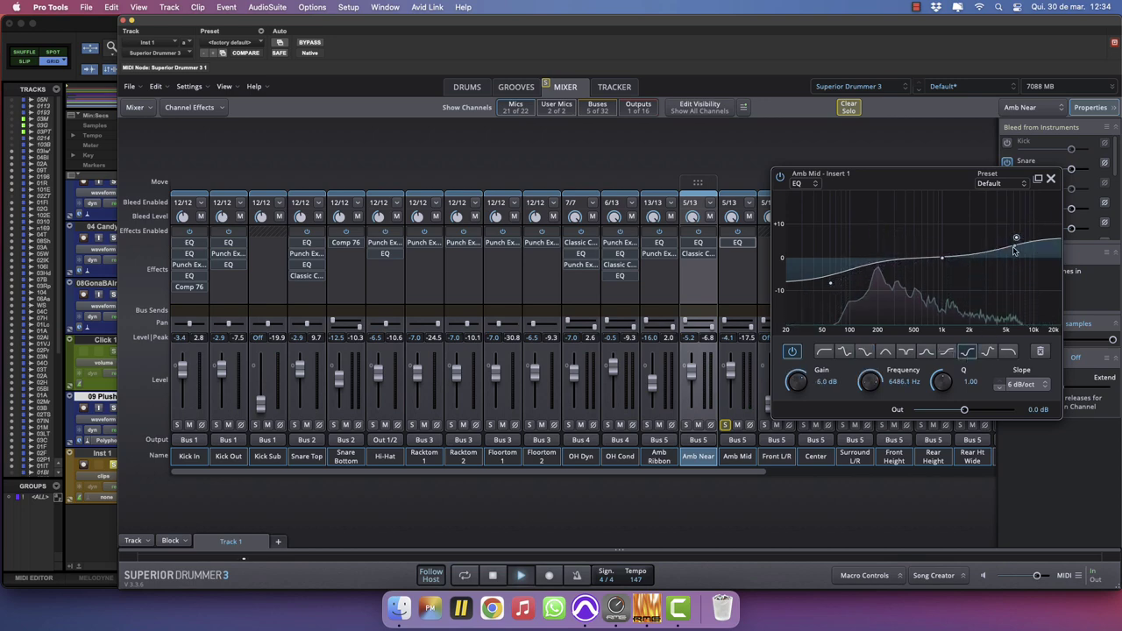
{"action": "left_click_drag", "start_coordinate": [1016, 238], "coordinate": [1001, 219]}
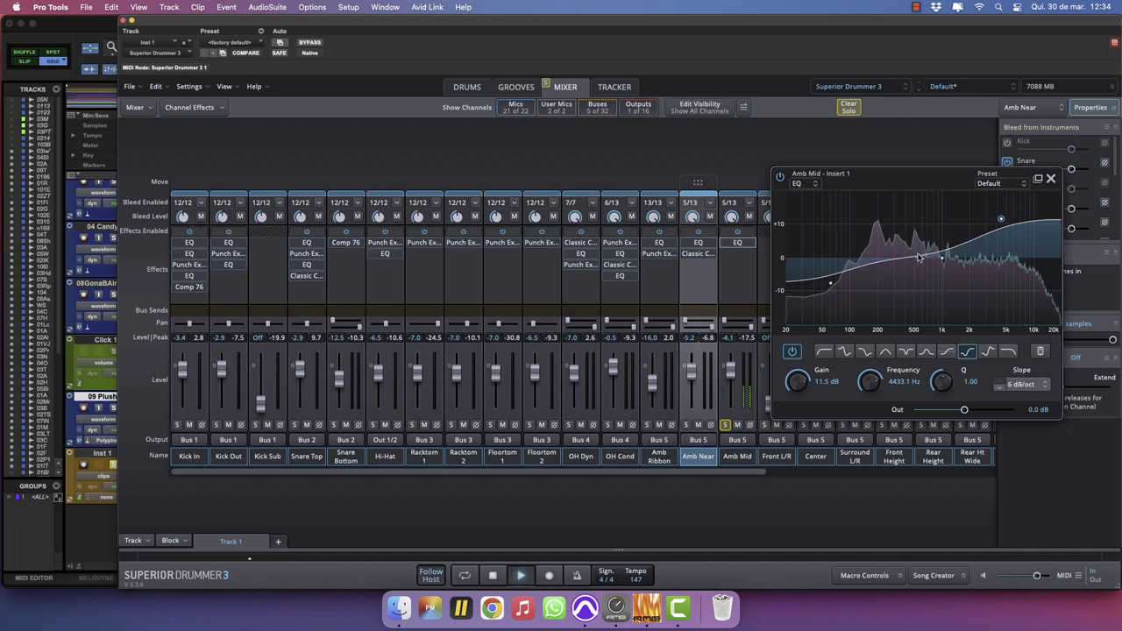
{"action": "left_click_drag", "start_coordinate": [913, 258], "coordinate": [917, 264]}
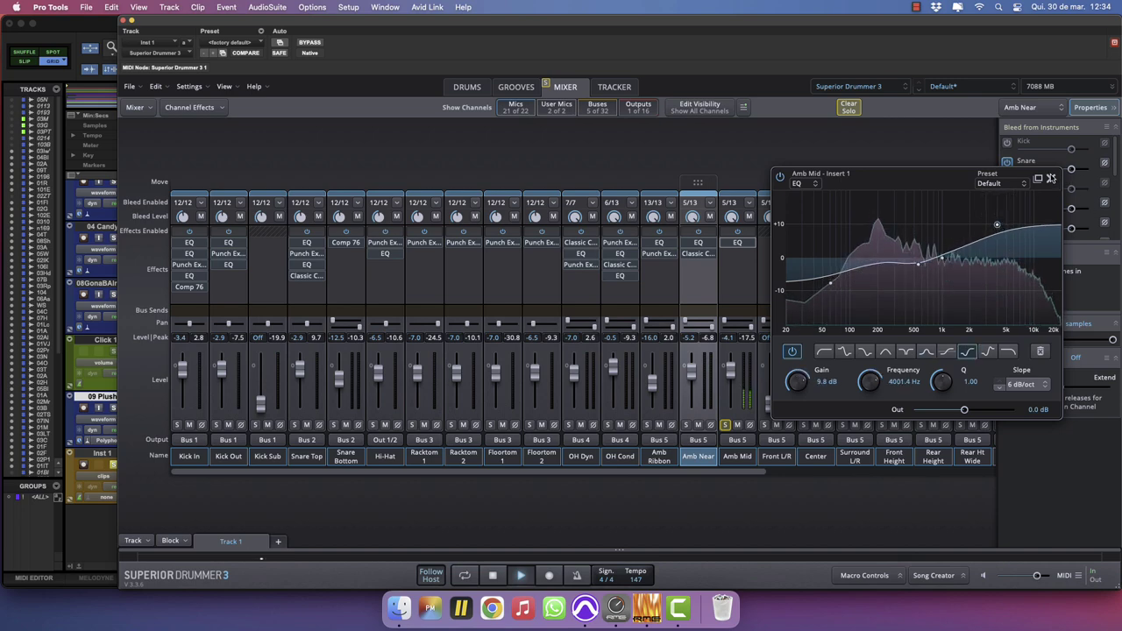
{"action": "left_click", "coordinate": [1050, 178]}
Copy the Classic Compressor from Amb Near to Amb Mid after its EQ and unsolo Amb Mid.
{"action": "left_click_drag", "start_coordinate": [698, 253], "coordinate": [737, 253]}
{"action": "left_click", "coordinate": [725, 424]}
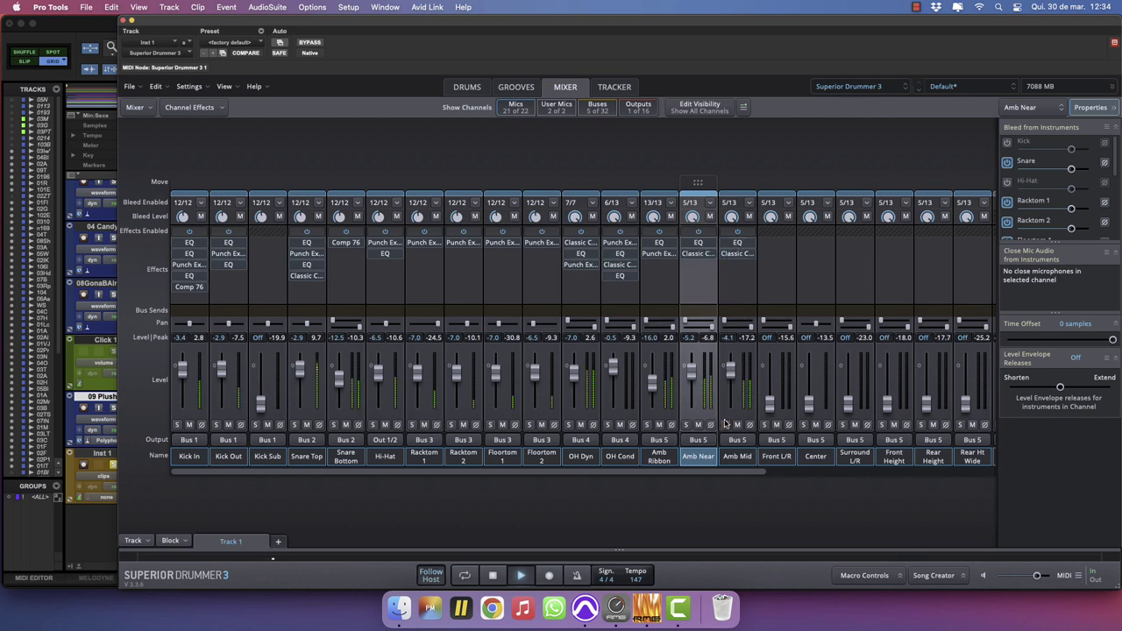
Solo Snare Top and add a notch of about -9.9 dB at 523 Hz to its insert 3 EQ, with Q 10 and a 36 dB/oct slope.
{"action": "left_click", "coordinate": [295, 424]}
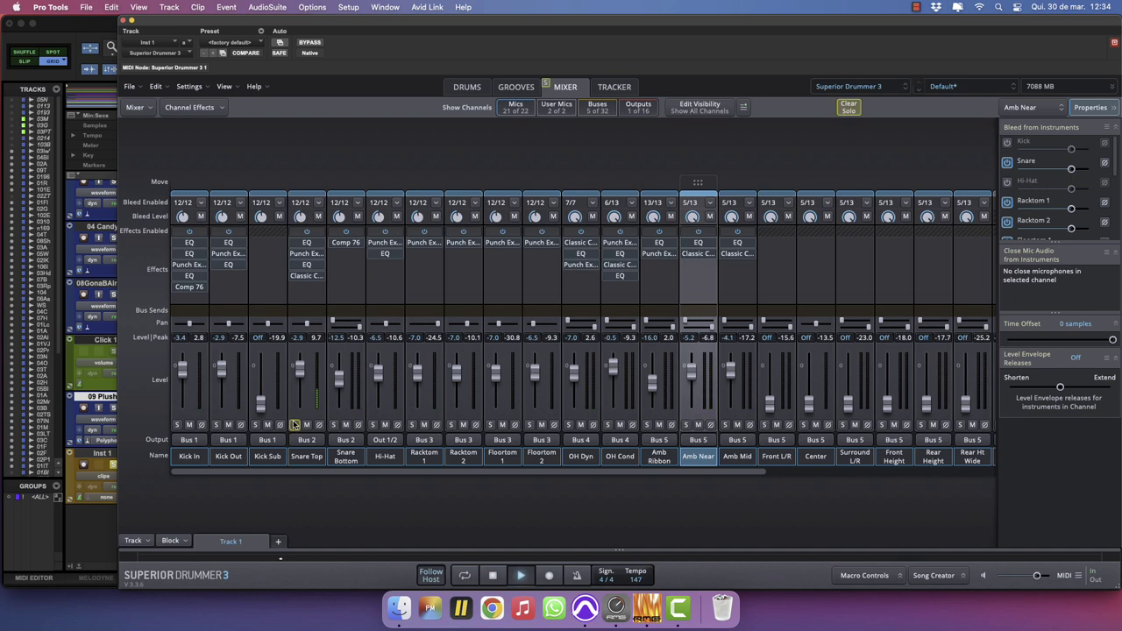
{"action": "left_click", "coordinate": [306, 265]}
{"action": "left_click_drag", "start_coordinate": [484, 259], "coordinate": [473, 248]}
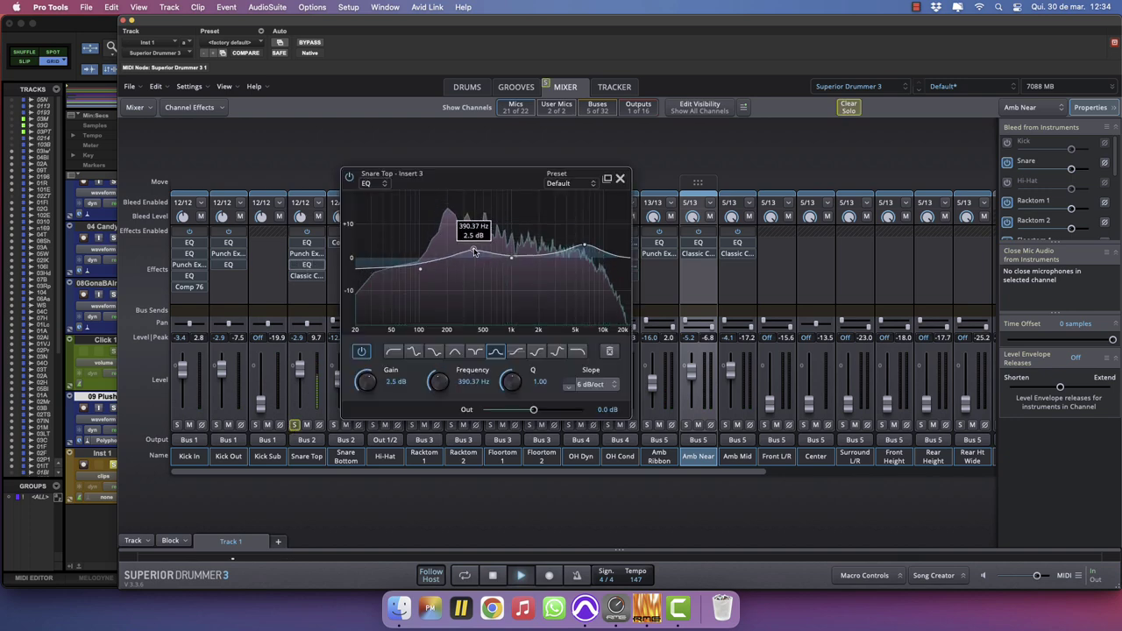
{"action": "left_click_drag", "start_coordinate": [512, 382], "coordinate": [519, 320]}
{"action": "left_click", "coordinate": [591, 388]}
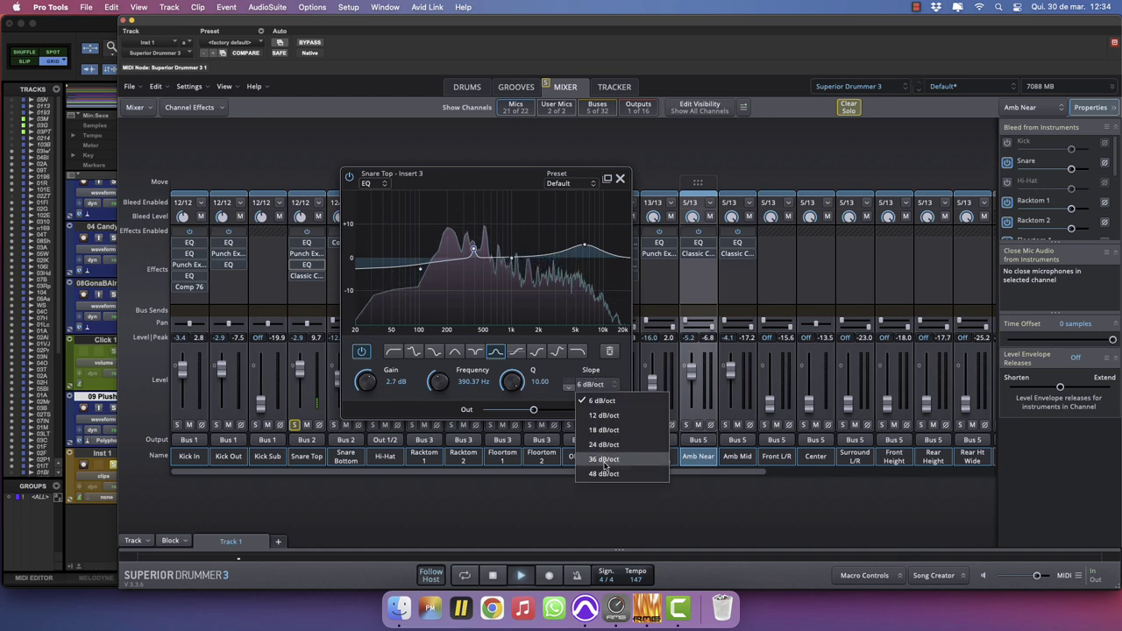
{"action": "left_click", "coordinate": [597, 458]}
{"action": "left_click_drag", "start_coordinate": [474, 251], "coordinate": [484, 197]}
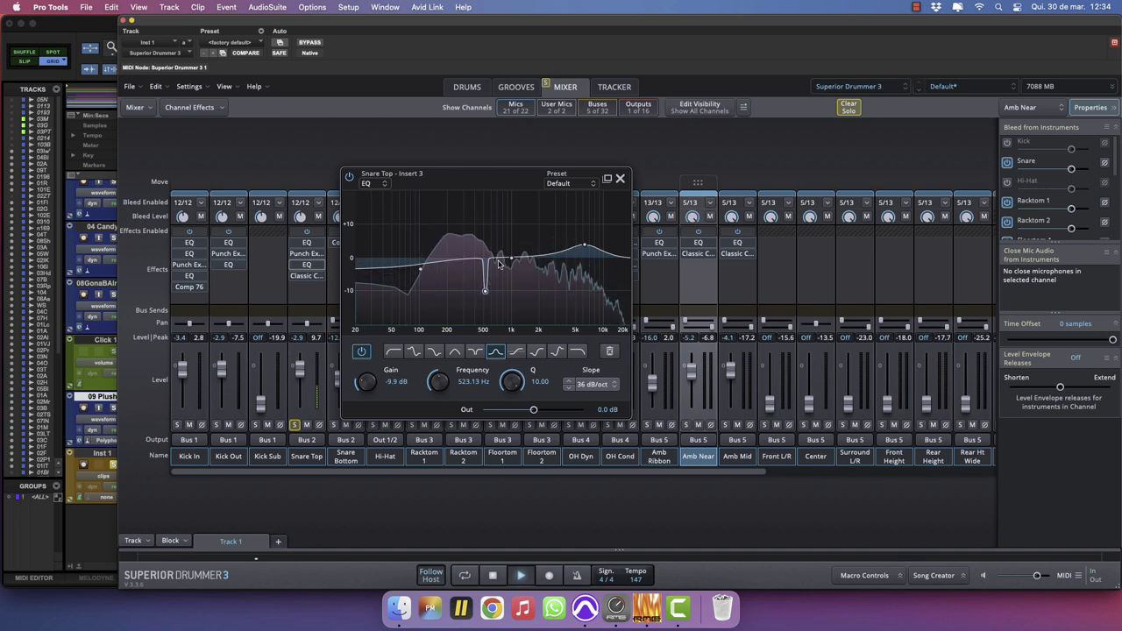
Add a second notch to the Snare Top EQ of about -7.9 dB at 765 Hz with Q 10 and a 48 dB/oct slope.
{"action": "left_click", "coordinate": [492, 251]}
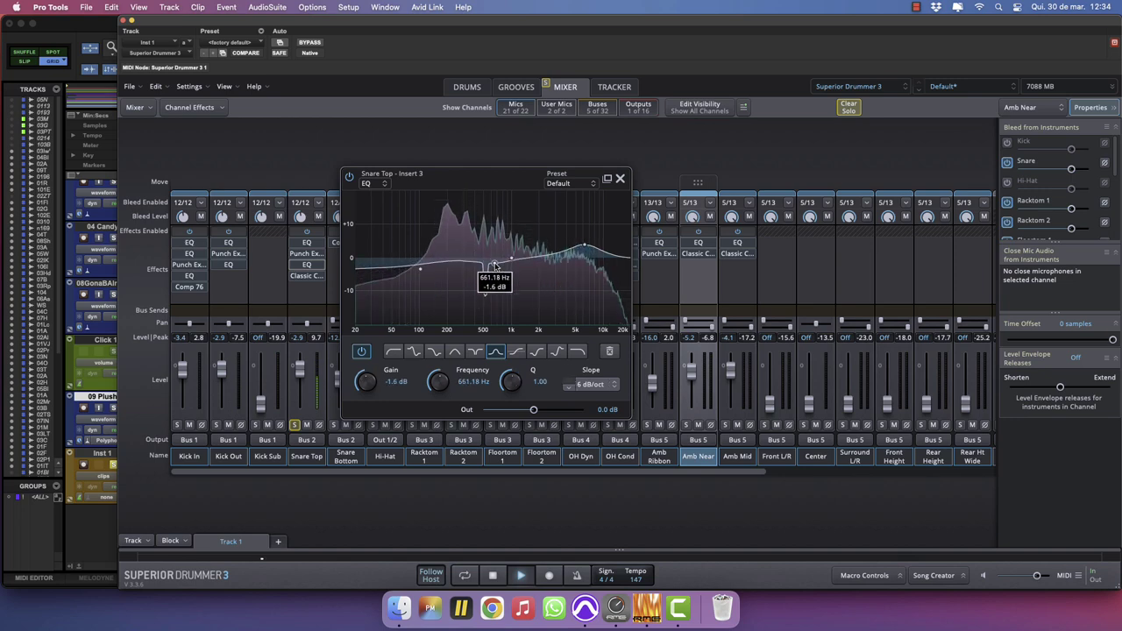
{"action": "left_click", "coordinate": [592, 384]}
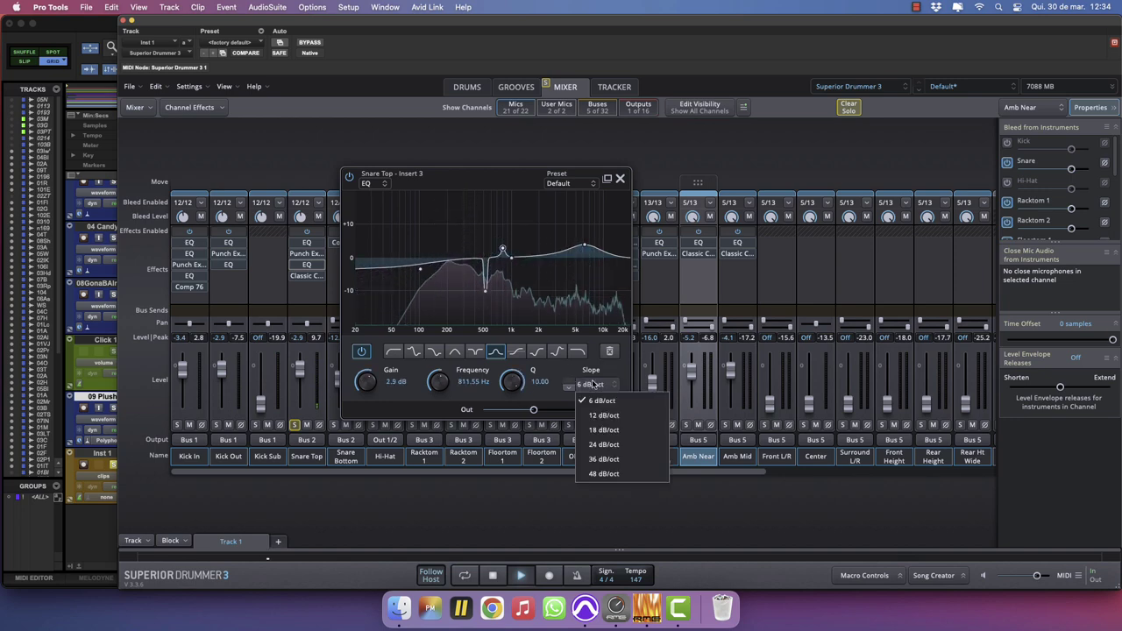
{"action": "left_click", "coordinate": [598, 474]}
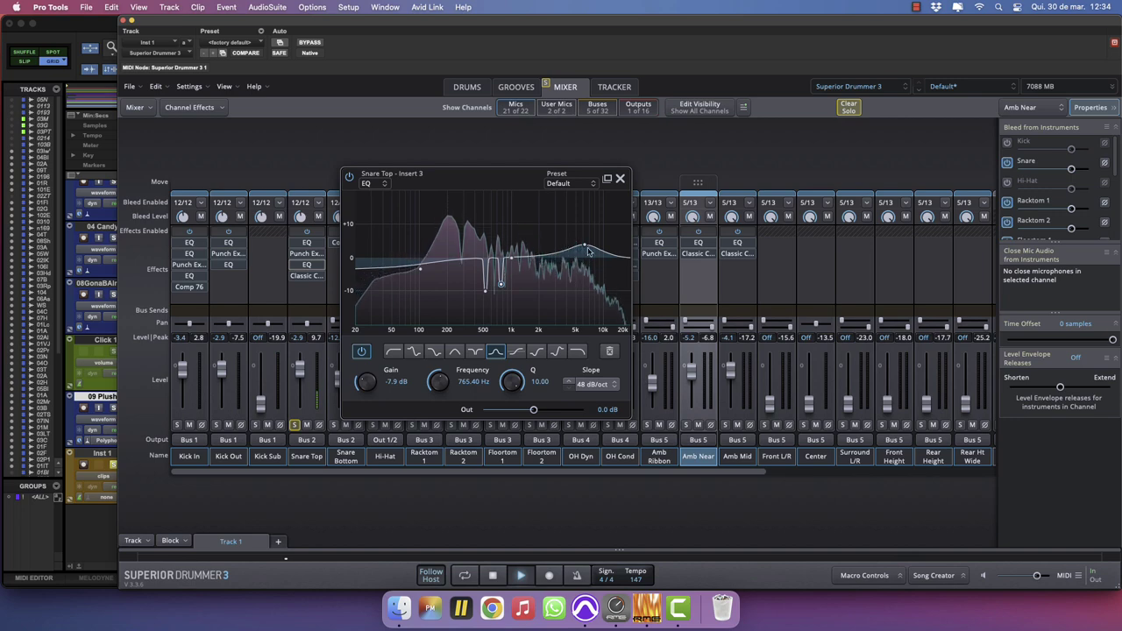
Add a high boost of about 4.1 dB at 8.4 kHz to the Snare Top EQ, close it and unsolo the channel.
{"action": "mouse_move", "coordinate": [592, 249]}
{"action": "left_mouse_down"}
{"action": "mouse_move", "coordinate": [603, 246]}
{"action": "mouse_move", "coordinate": [577, 246]}
{"action": "mouse_move", "coordinate": [597, 242]}
{"action": "left_mouse_up"}
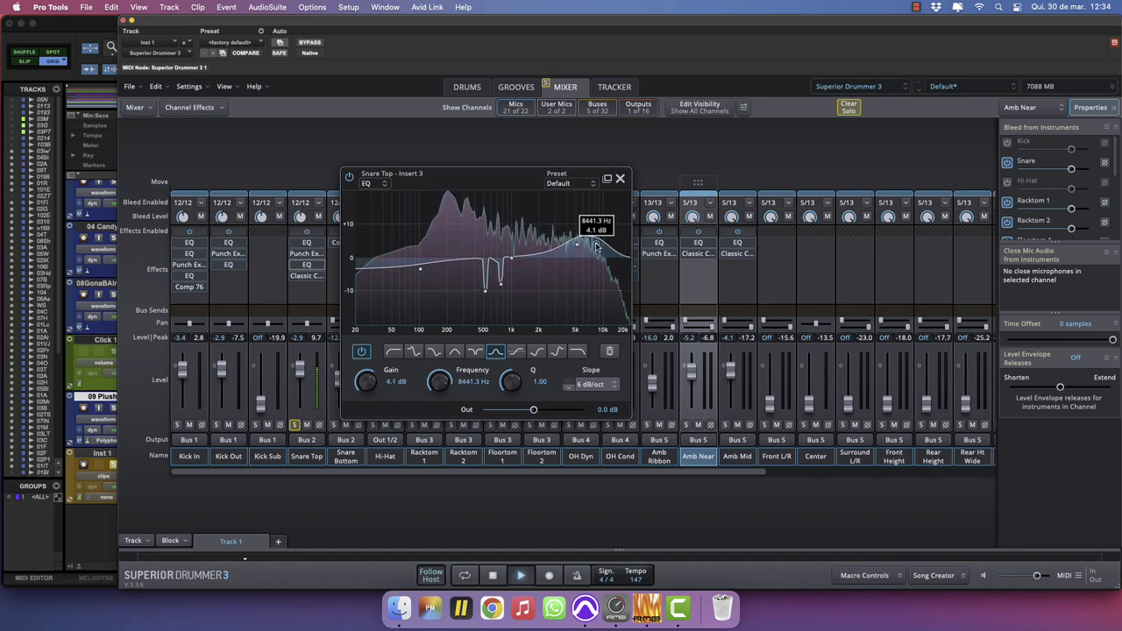
{"action": "left_click", "coordinate": [620, 179]}
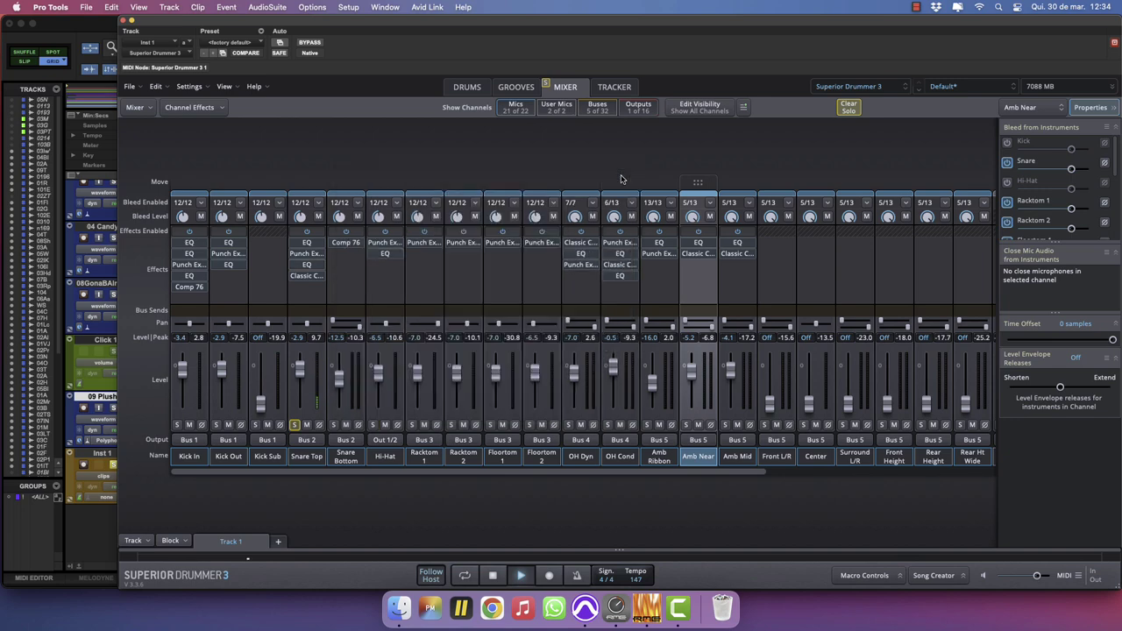
{"action": "left_click", "coordinate": [295, 425]}
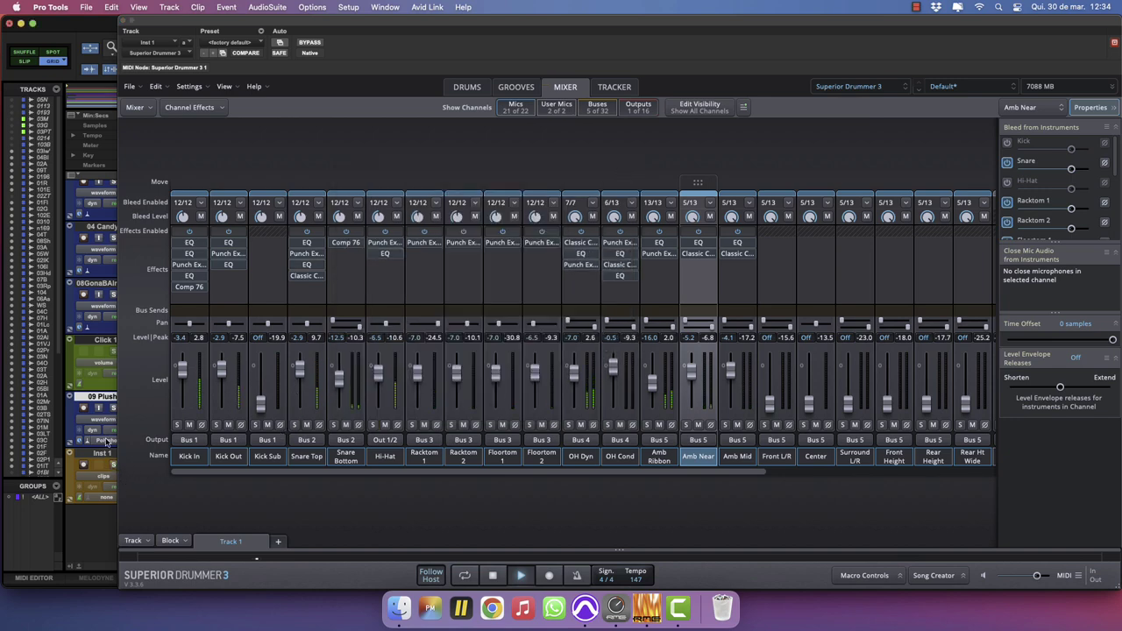
Bring up the Front L/R channel to about -3.8 dB during playback.
{"action": "left_click", "coordinate": [113, 410]}
{"action": "left_click_drag", "start_coordinate": [684, 473], "coordinate": [763, 473]}
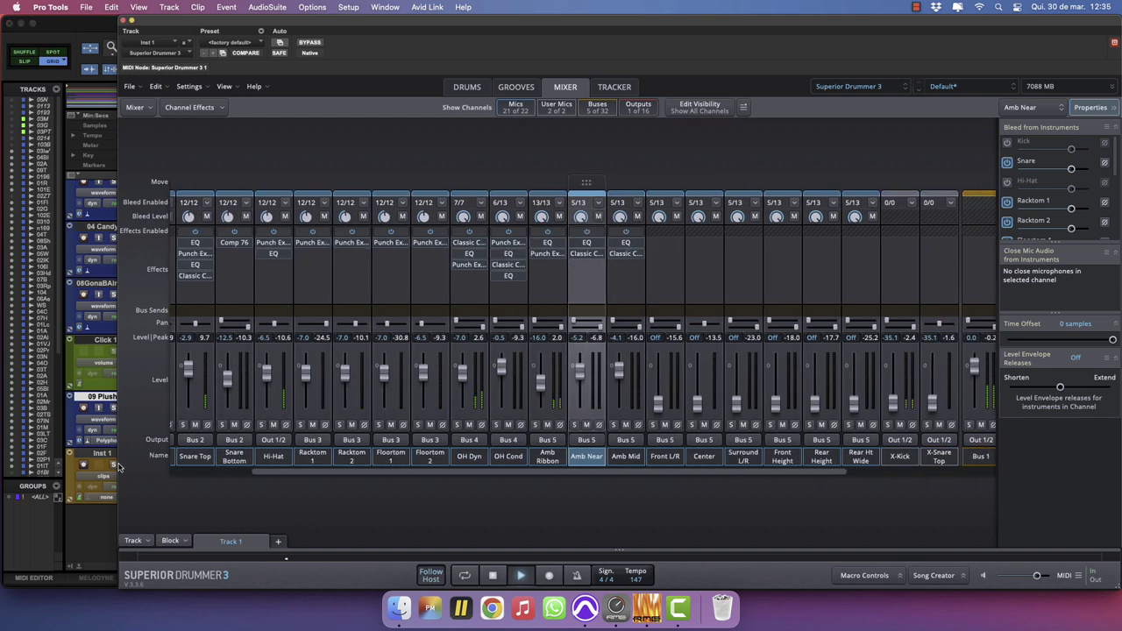
{"action": "left_click_drag", "start_coordinate": [662, 406], "coordinate": [665, 372]}
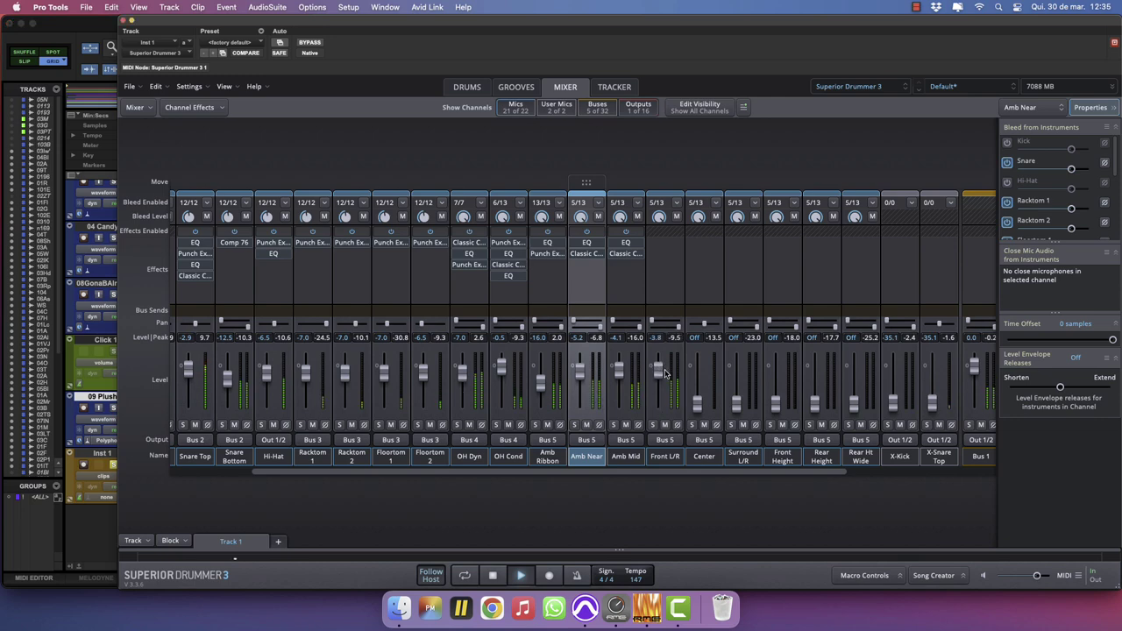
Insert an EQ on the soloed Front L/R channel and cut a notch of -18 dB at about 500 Hz, Q 10, 18 dB/oct slope.
{"action": "left_click", "coordinate": [665, 245]}
{"action": "mouse_move", "coordinate": [669, 260]}
{"action": "left_click", "coordinate": [786, 263]}
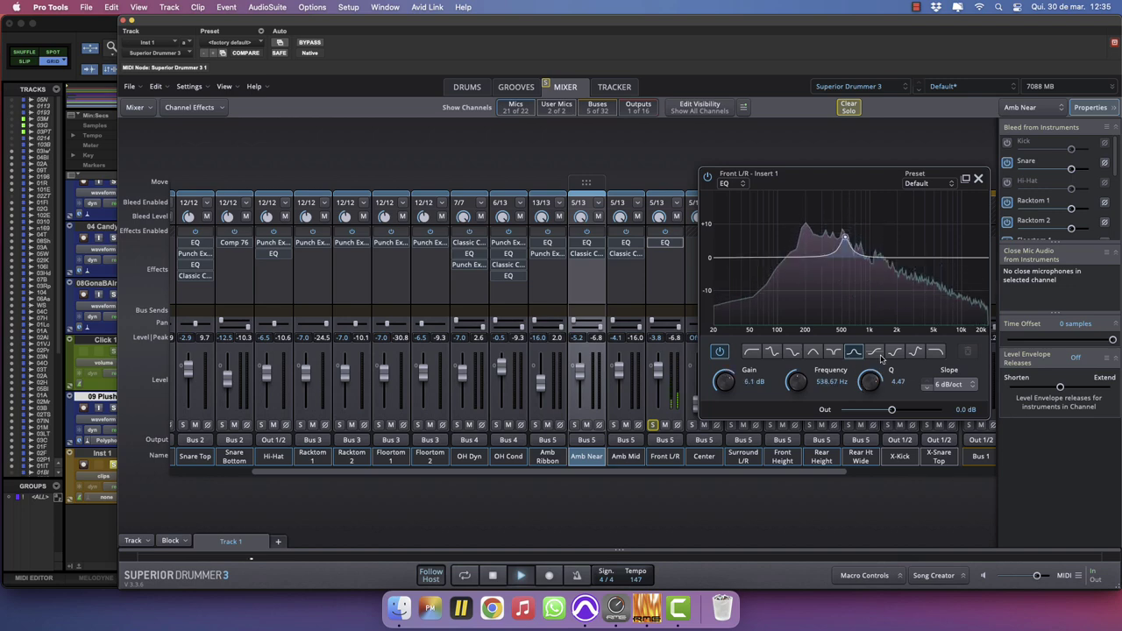
{"action": "left_click", "coordinate": [956, 386]}
{"action": "left_click", "coordinate": [964, 429]}
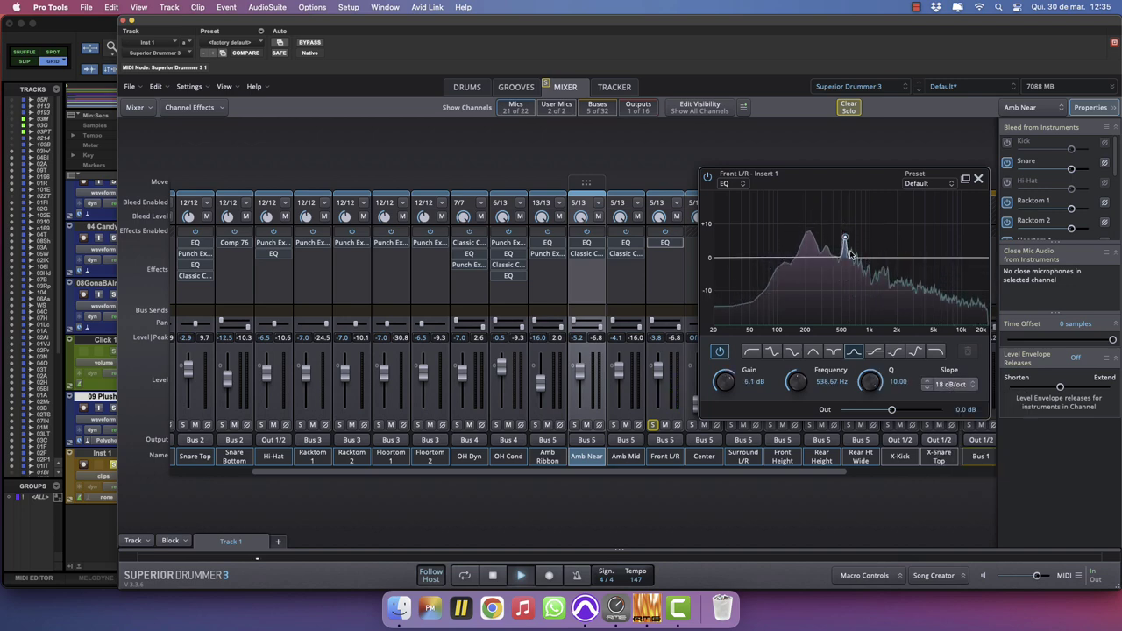
{"action": "left_click_drag", "start_coordinate": [844, 226], "coordinate": [841, 167]}
{"action": "left_click_drag", "start_coordinate": [727, 380], "coordinate": [734, 498]}
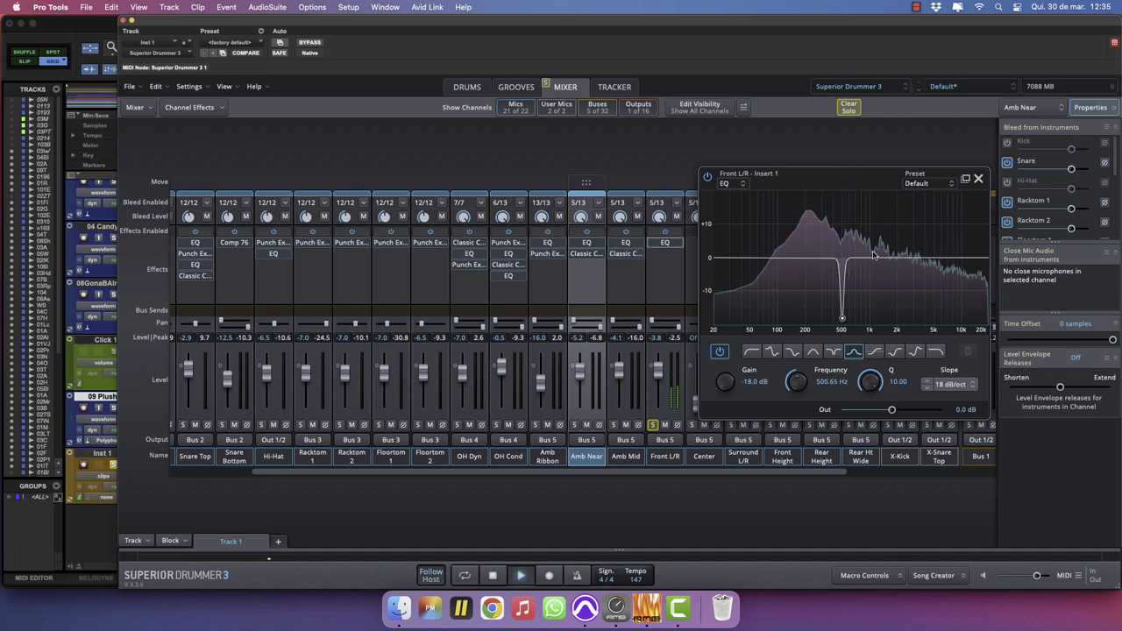
Add a low-shelf cut, a gentle upper-mid boost and a boost of about 5.3 dB at 9.5 kHz to the Front L/R EQ, then close it.
{"action": "left_click_drag", "start_coordinate": [806, 259], "coordinate": [865, 267]}
{"action": "left_click", "coordinate": [772, 352]}
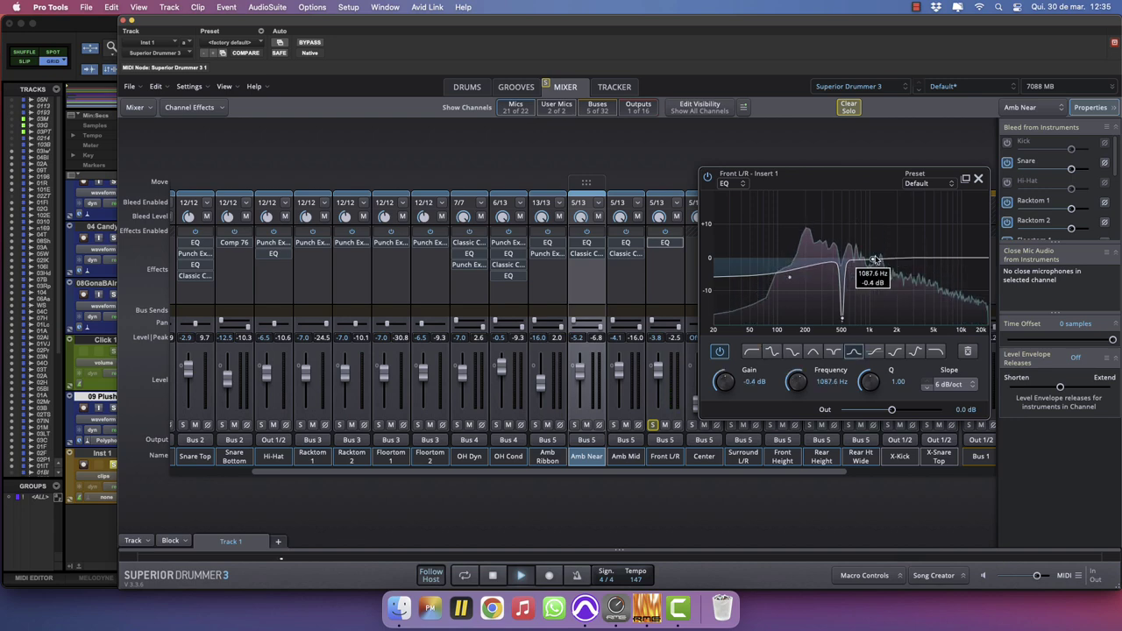
{"action": "left_click_drag", "start_coordinate": [955, 260], "coordinate": [959, 242]}
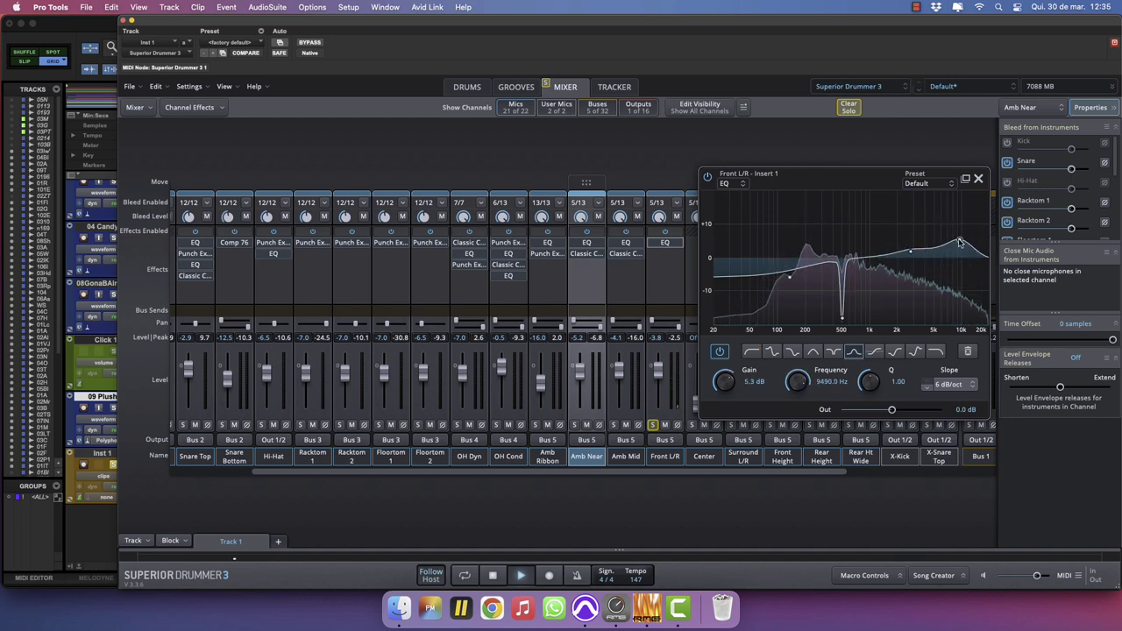
{"action": "left_click", "coordinate": [979, 180]}
Open the effect choices for the second insert slot of the Front L/R channel.
{"action": "left_click", "coordinate": [662, 255]}
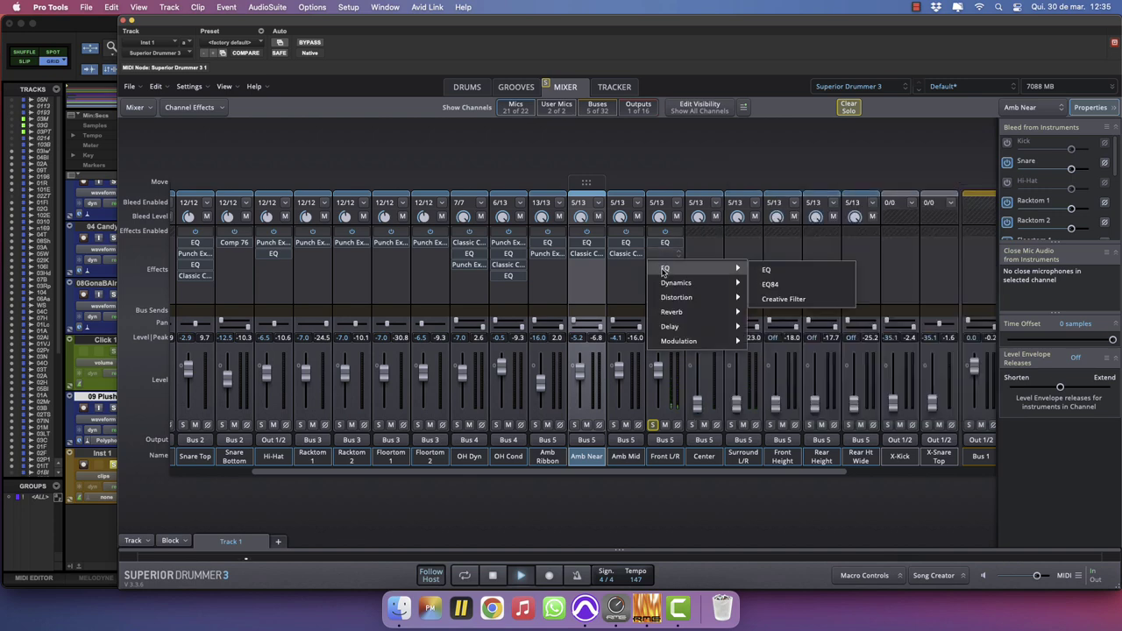
Insert a second EQ on Front L/R, shelving the lows by about -4.8 dB at 149 Hz and adjusting bands higher up.
{"action": "left_click", "coordinate": [805, 272]}
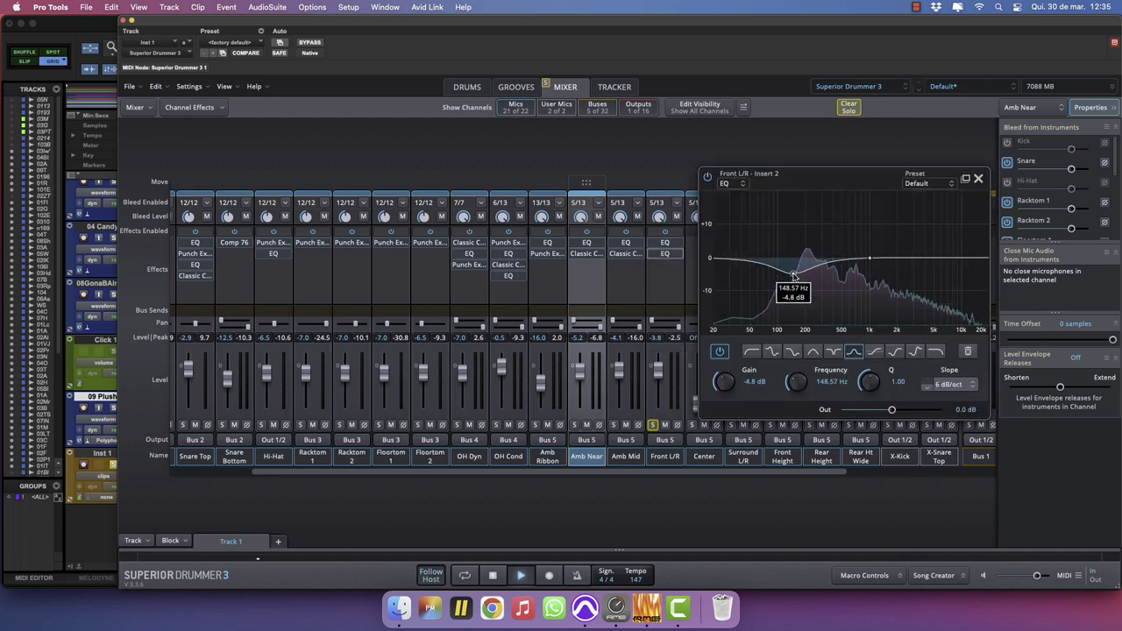
{"action": "left_click", "coordinate": [792, 351]}
{"action": "left_click_drag", "start_coordinate": [852, 262], "coordinate": [849, 244]}
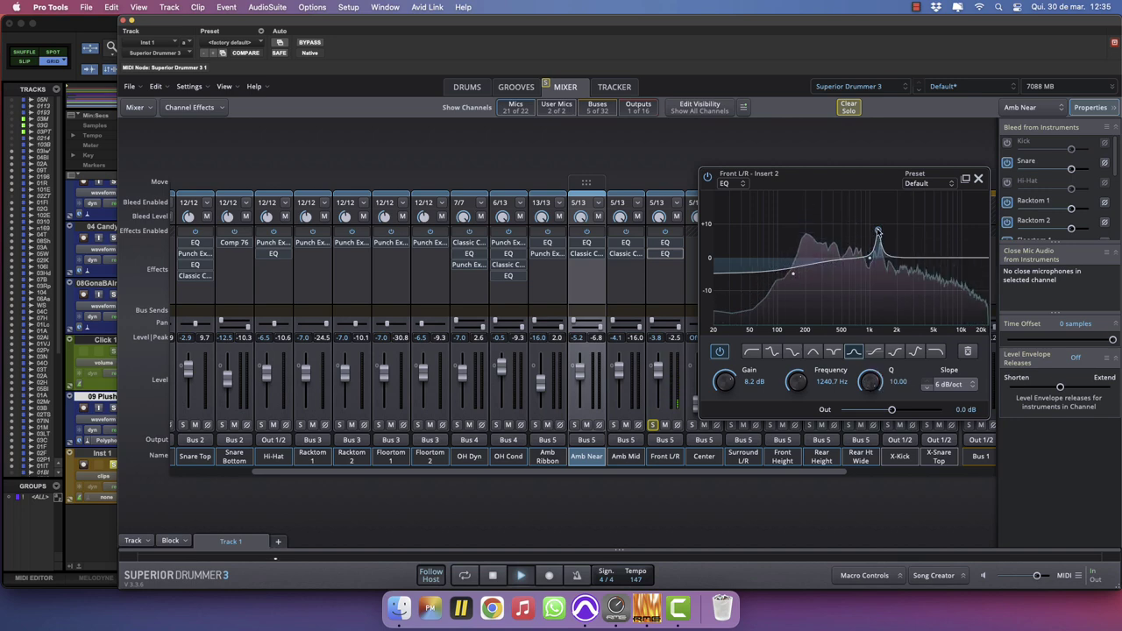
{"action": "left_click_drag", "start_coordinate": [878, 230], "coordinate": [947, 252]}
{"action": "left_click", "coordinate": [979, 181]}
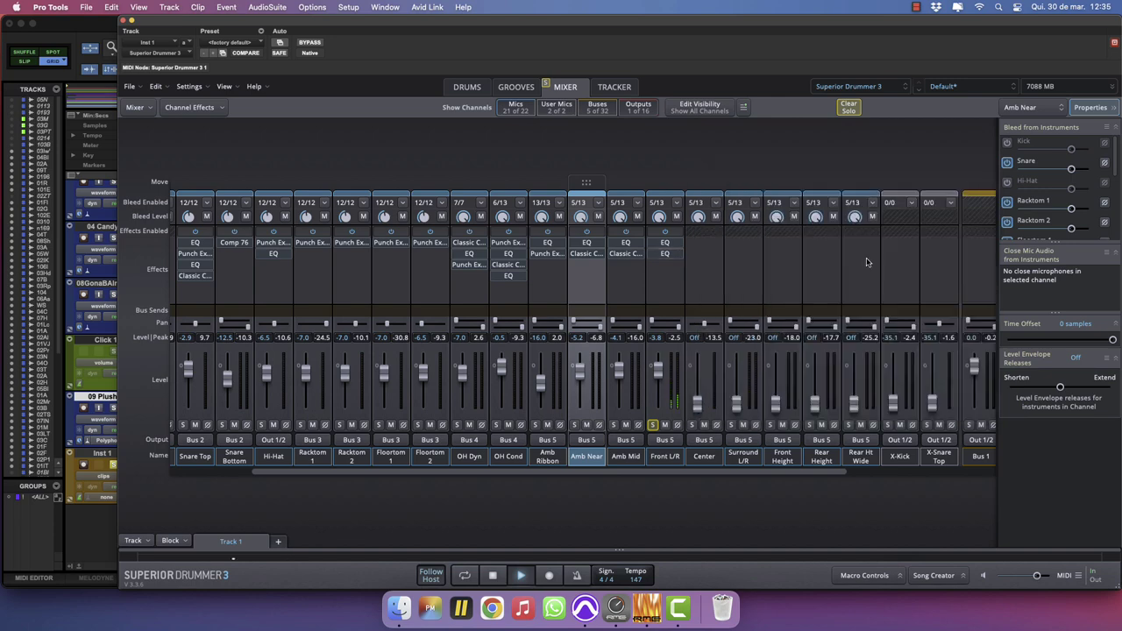
Insert a Classic Compressor on Front L/R with its default settings and take the channel out of solo.
{"action": "left_click", "coordinate": [664, 272]}
{"action": "mouse_move", "coordinate": [679, 292]}
{"action": "left_click", "coordinate": [781, 294]}
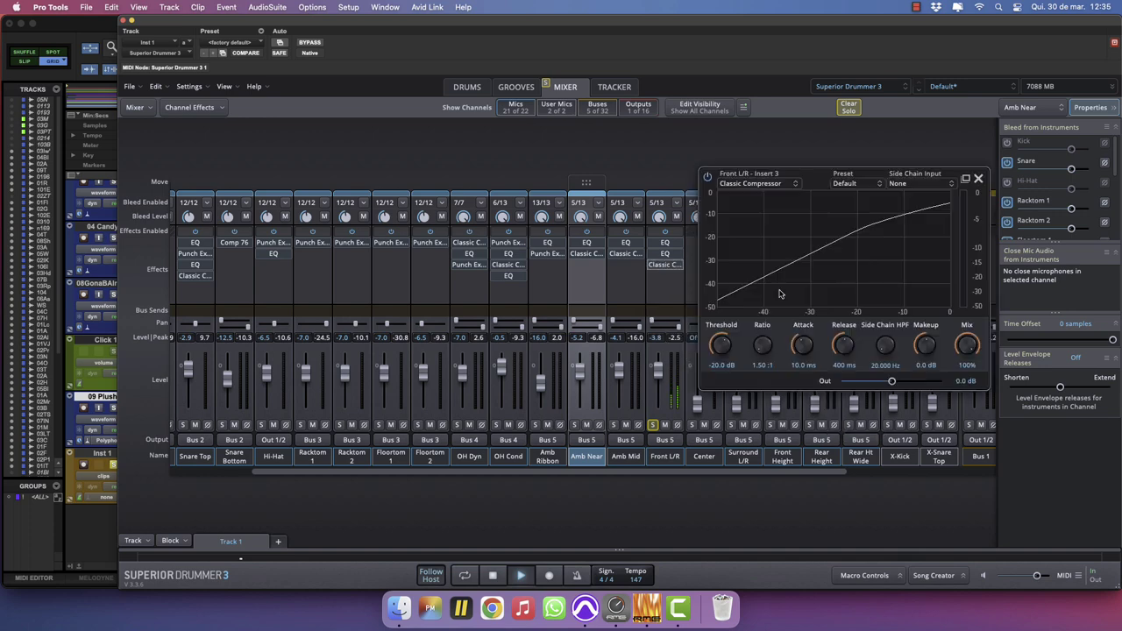
{"action": "left_click", "coordinate": [979, 179]}
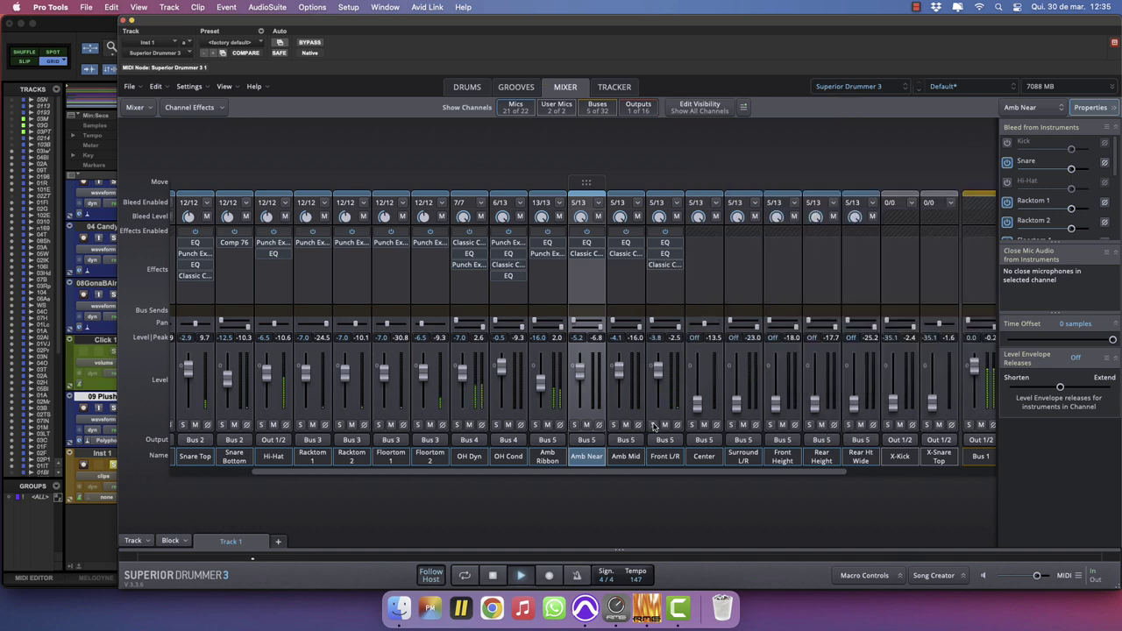
Set the channel levels to about -6.2 for Amb Mid, -5.4 for Front L/R, -6.3 for Amb Near and -4.4 for Center.
{"action": "left_click_drag", "start_coordinate": [620, 370], "coordinate": [617, 374]}
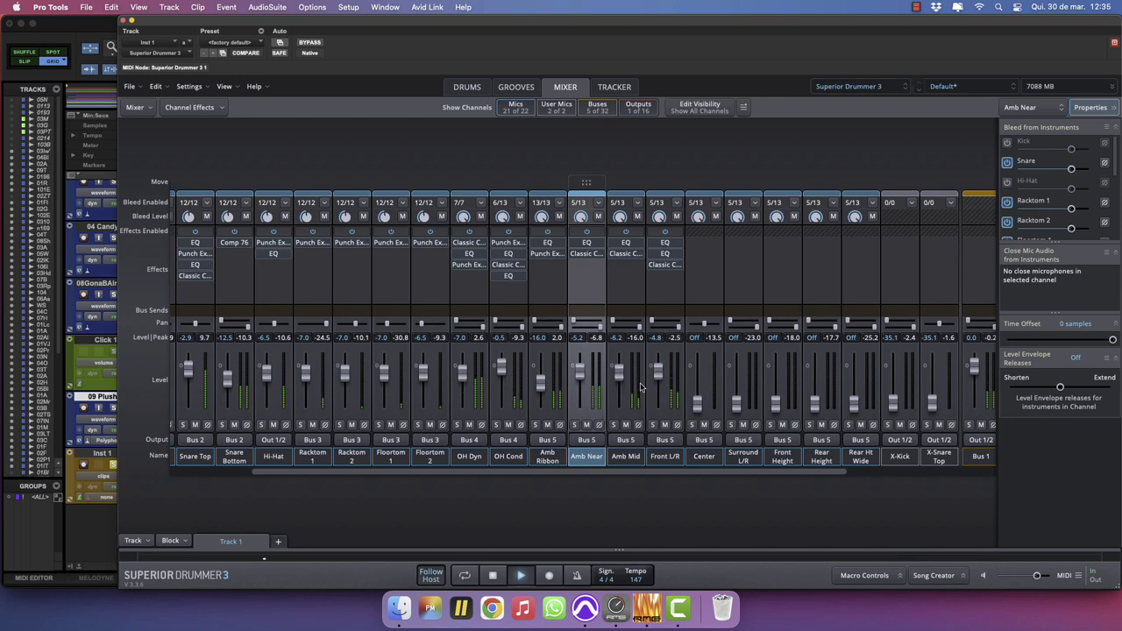
{"action": "left_click_drag", "start_coordinate": [662, 378], "coordinate": [660, 375]}
{"action": "left_click_drag", "start_coordinate": [580, 376], "coordinate": [579, 378]}
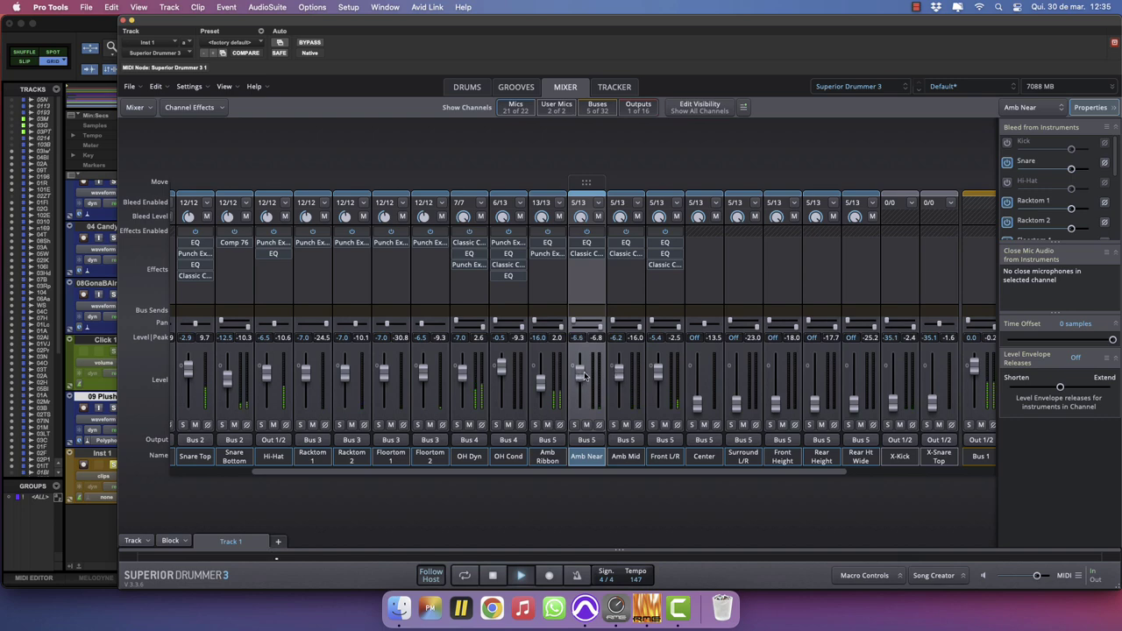
{"action": "left_click_drag", "start_coordinate": [701, 407], "coordinate": [704, 369]}
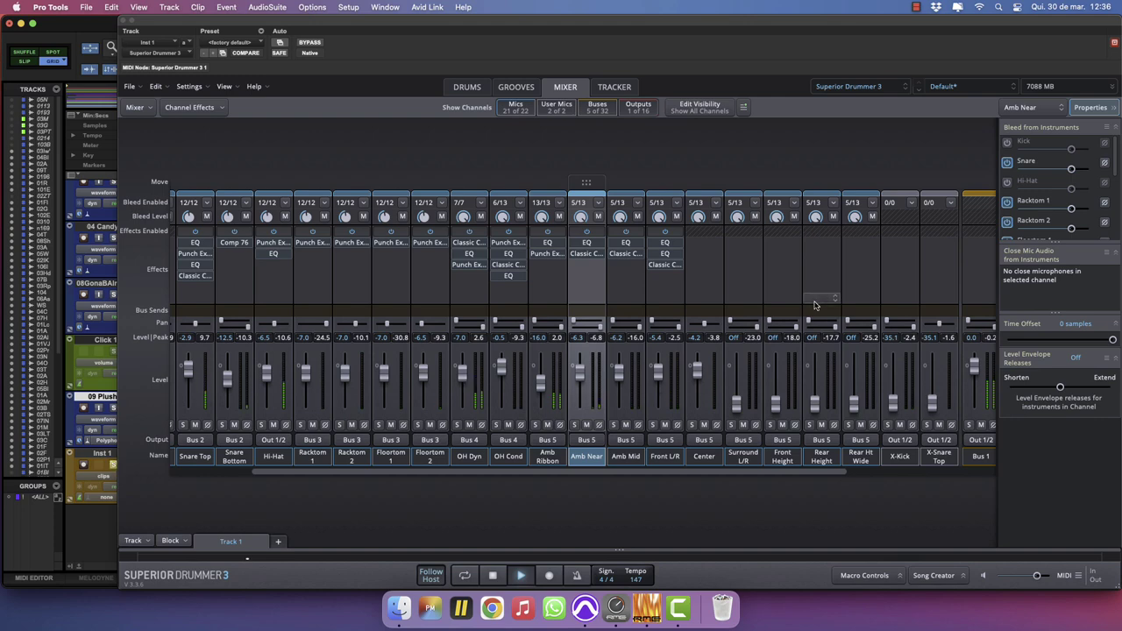
Insert an EQ on the Center channel and cut the lows with a shelf of about -5.3 dB at 155 Hz.
{"action": "left_click", "coordinate": [699, 245]}
{"action": "mouse_move", "coordinate": [754, 257]}
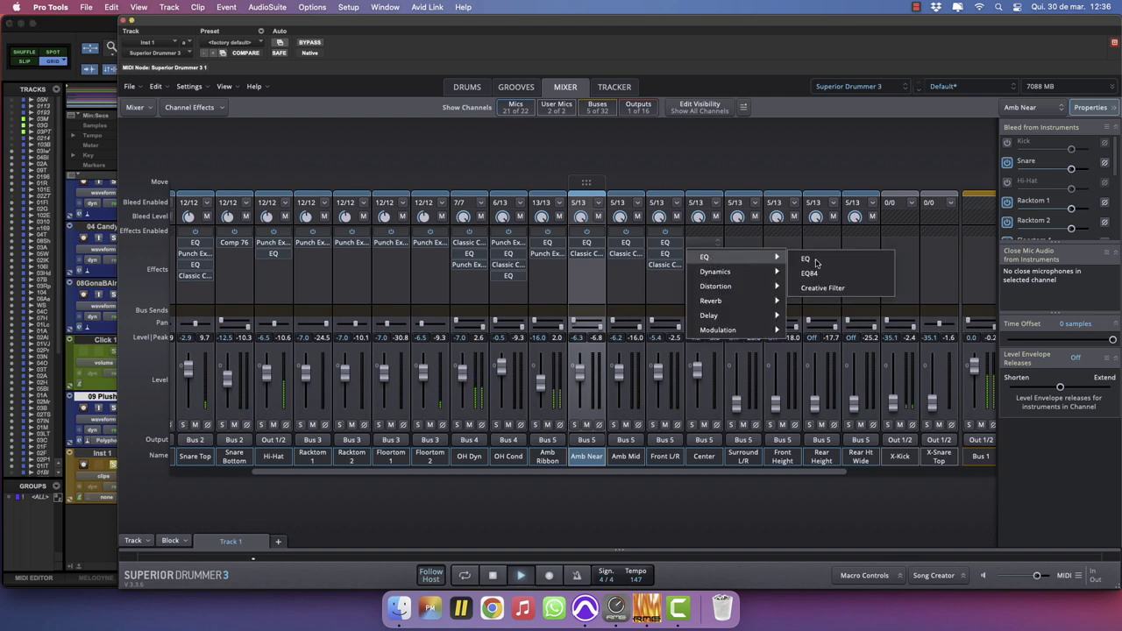
{"action": "left_click", "coordinate": [815, 263]}
{"action": "left_click_drag", "start_coordinate": [859, 201], "coordinate": [541, 222]}
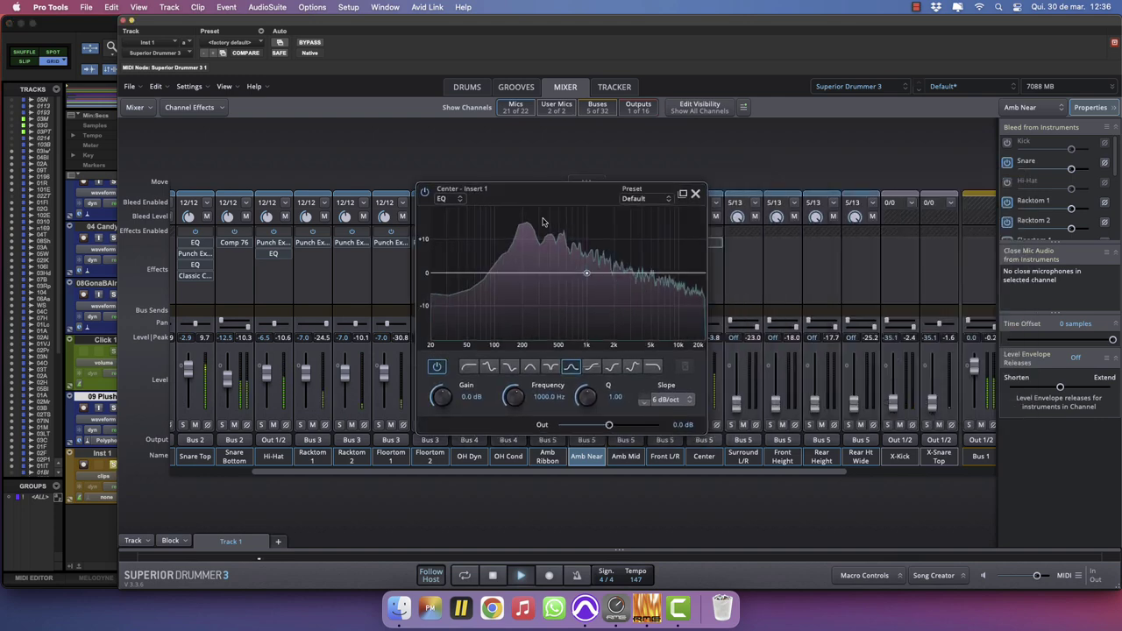
{"action": "left_click_drag", "start_coordinate": [586, 273], "coordinate": [512, 289]}
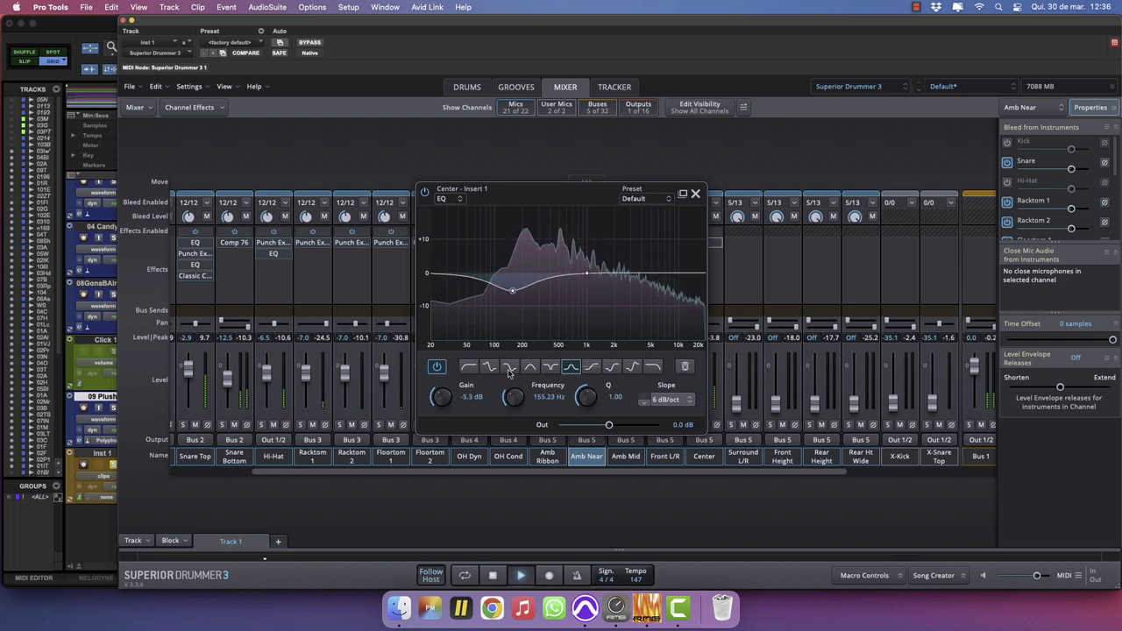
{"action": "left_click", "coordinate": [509, 368]}
Add a high shelf of about 4.9 dB at 2328 Hz and a dip of about -7 dB at 439 Hz to the Center EQ.
{"action": "left_click_drag", "start_coordinate": [587, 272], "coordinate": [564, 261]}
{"action": "left_click_drag", "start_coordinate": [585, 400], "coordinate": [615, 361]}
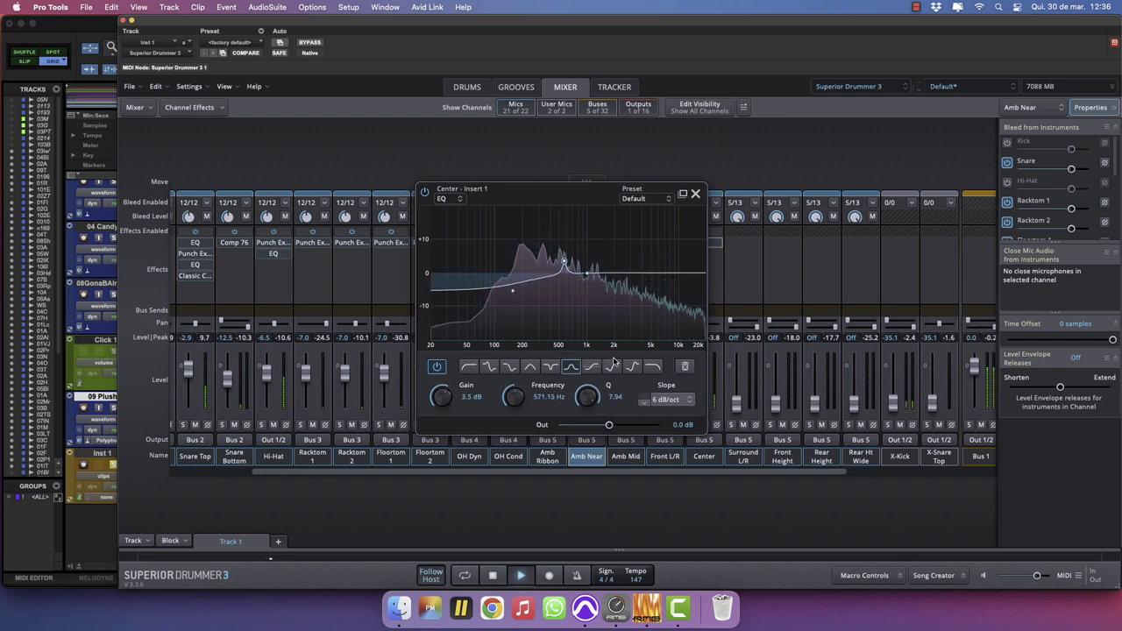
{"action": "left_click", "coordinate": [611, 366]}
{"action": "left_click", "coordinate": [670, 399]}
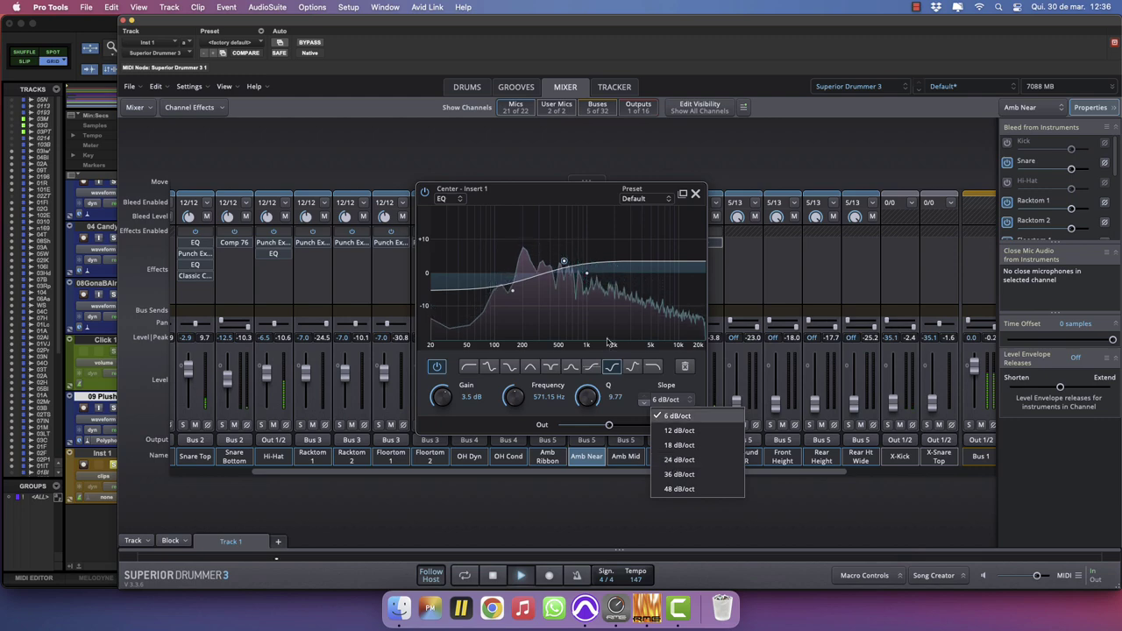
{"action": "left_click_drag", "start_coordinate": [563, 261], "coordinate": [620, 256]}
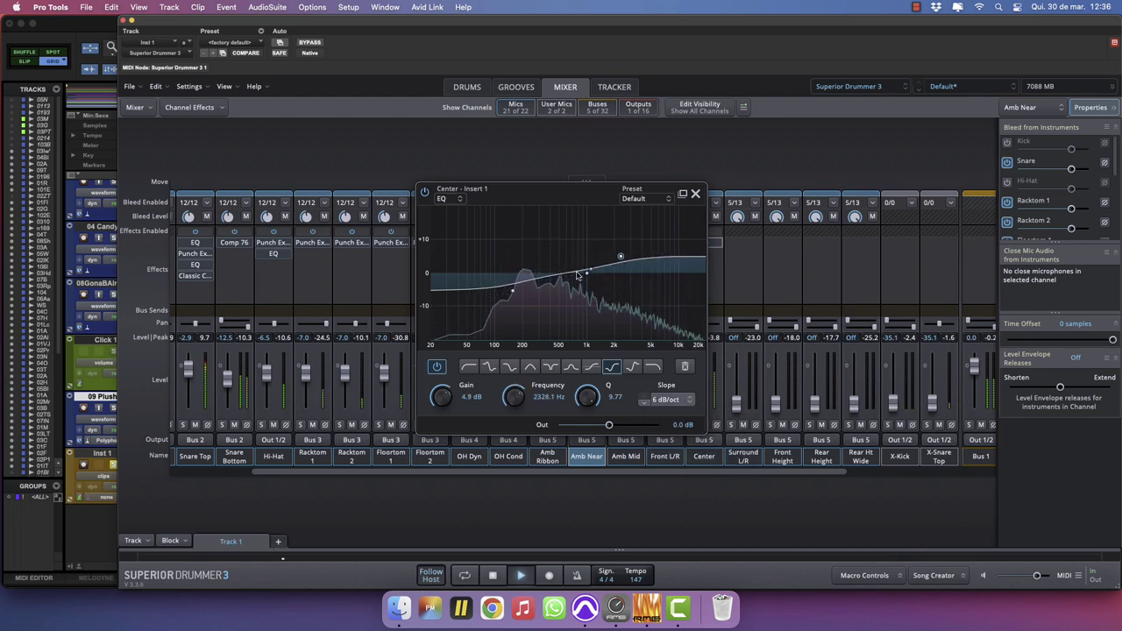
{"action": "mouse_move", "coordinate": [559, 276]}
{"action": "left_mouse_down"}
{"action": "mouse_move", "coordinate": [557, 236]}
{"action": "mouse_move", "coordinate": [546, 329]}
{"action": "mouse_move", "coordinate": [553, 296]}
{"action": "left_mouse_up"}
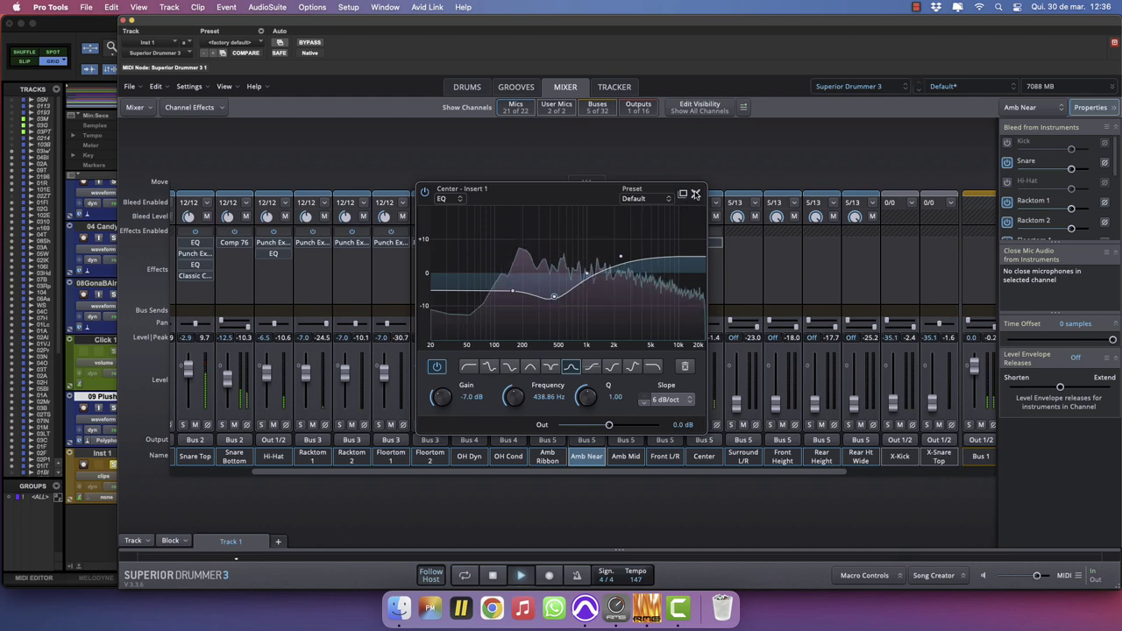
{"action": "left_click", "coordinate": [695, 193]}
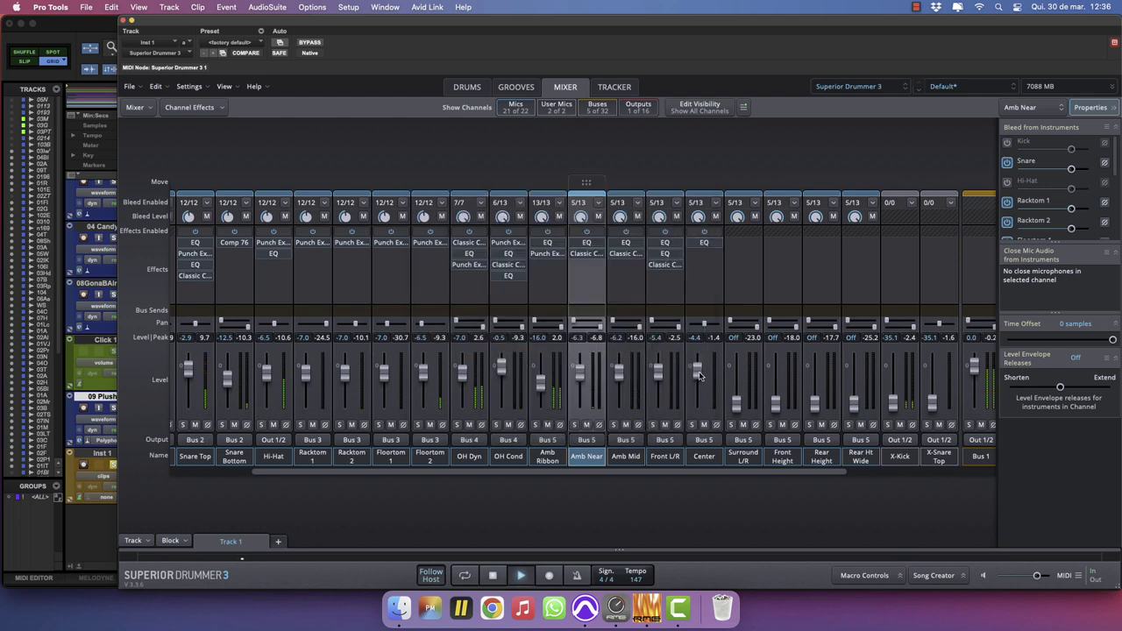
Audition the Front L/R and Amb Mid channels in solo, one after the other.
{"action": "left_click", "coordinate": [653, 425]}
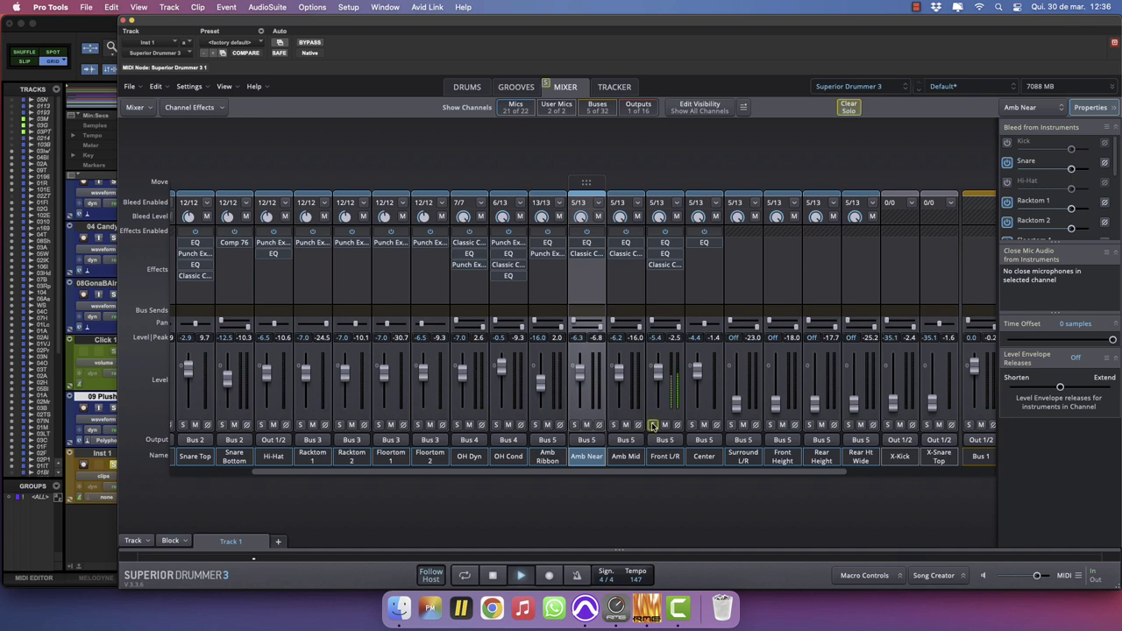
{"action": "left_click", "coordinate": [653, 425]}
{"action": "left_click", "coordinate": [613, 425]}
{"action": "left_click", "coordinate": [613, 425]}
Solo Amb Near and insert an EQ with a narrow cut of about -18 dB at 523 Hz, Q 10 and 36 dB/oct slope.
{"action": "left_click", "coordinate": [575, 425]}
{"action": "left_click", "coordinate": [584, 261]}
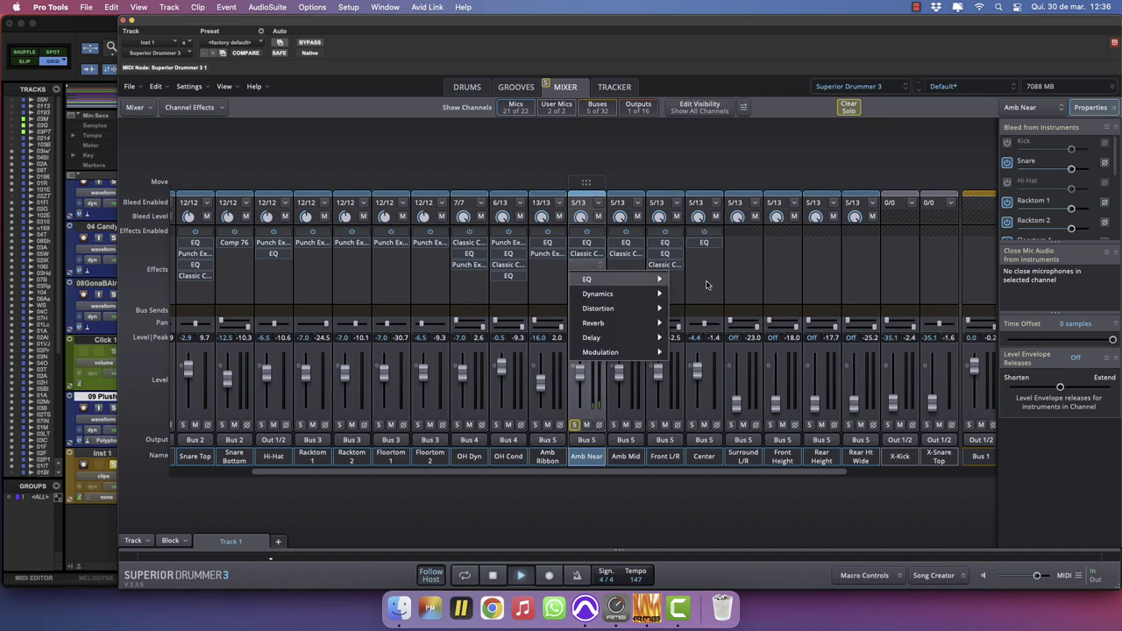
{"action": "left_click", "coordinate": [753, 280]}
{"action": "left_click_drag", "start_coordinate": [791, 258], "coordinate": [761, 241]}
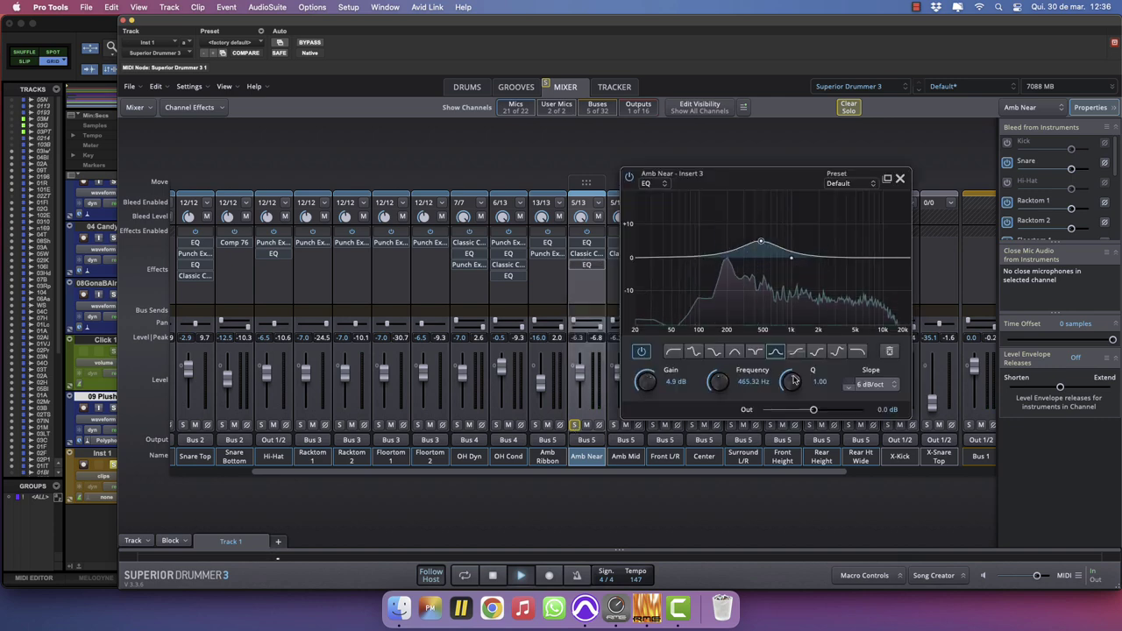
{"action": "left_click_drag", "start_coordinate": [793, 382], "coordinate": [846, 366]}
{"action": "left_click", "coordinate": [872, 384]}
{"action": "left_click", "coordinate": [903, 457]}
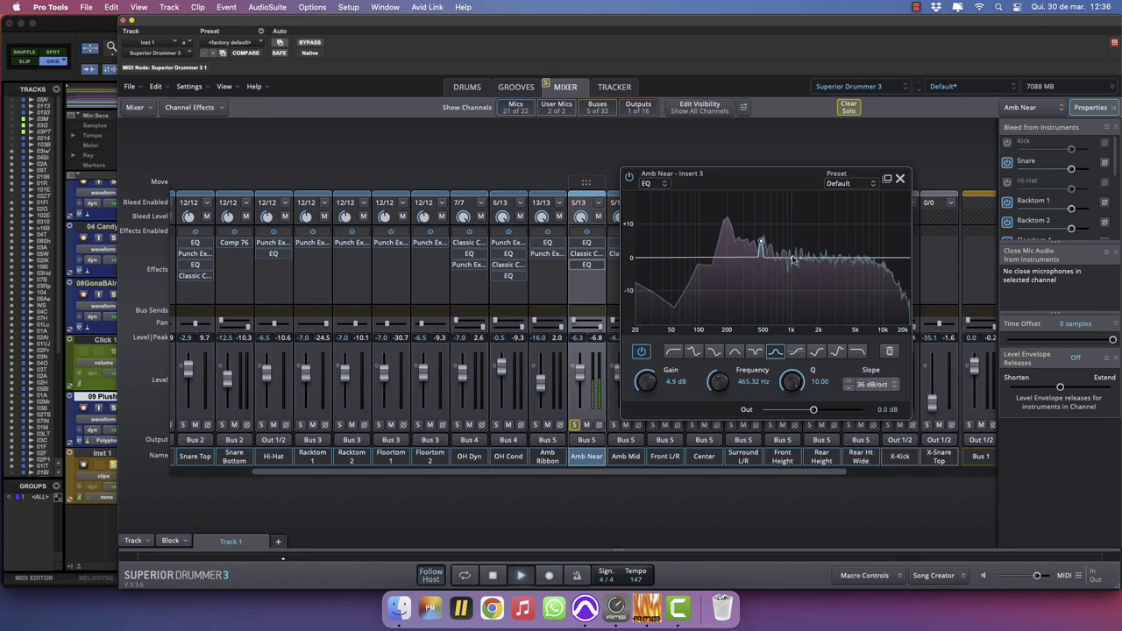
{"action": "left_click_drag", "start_coordinate": [761, 244], "coordinate": [765, 318]}
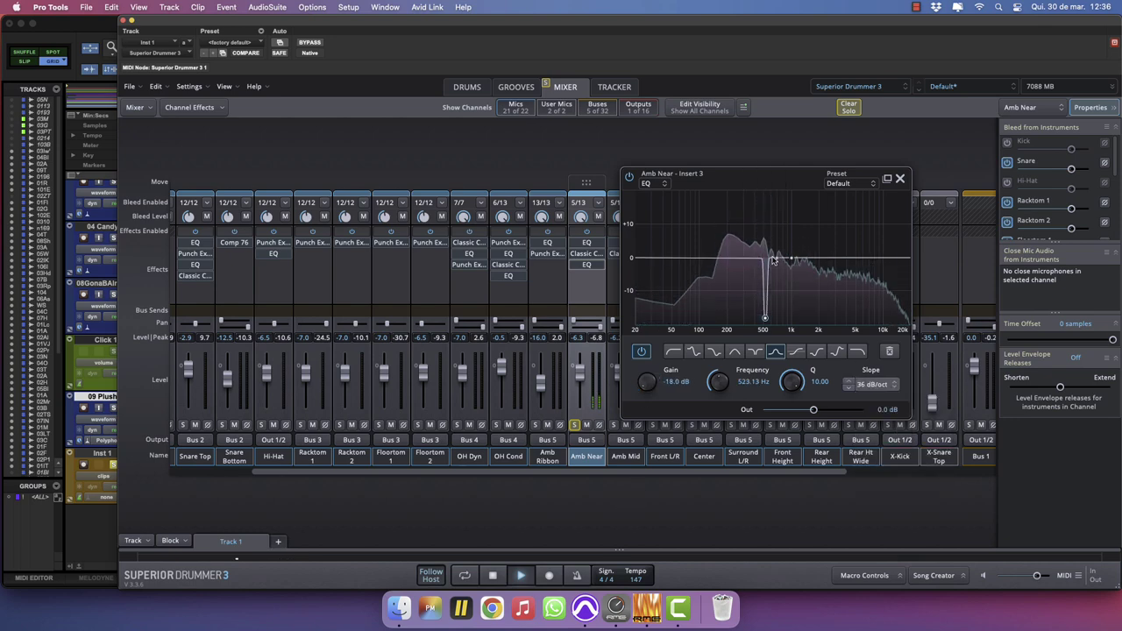
Add broad dips around the Amb Near notch, including about -3.9 dB at 368 Hz, and take the channel out of solo.
{"action": "left_click_drag", "start_coordinate": [791, 258], "coordinate": [772, 265]}
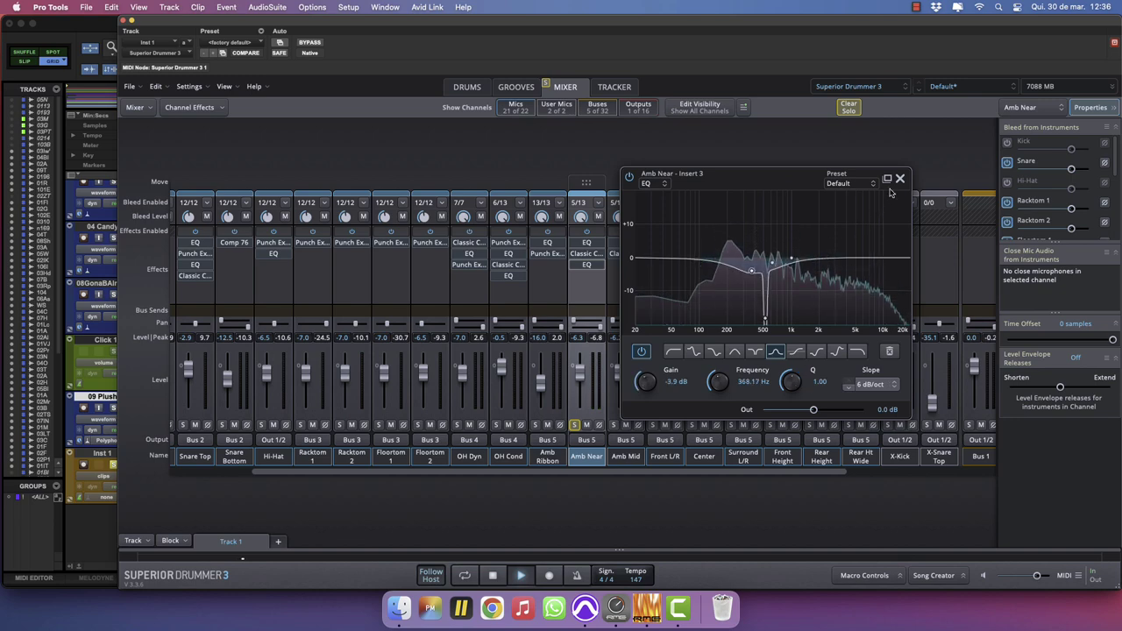
{"action": "left_click", "coordinate": [899, 178]}
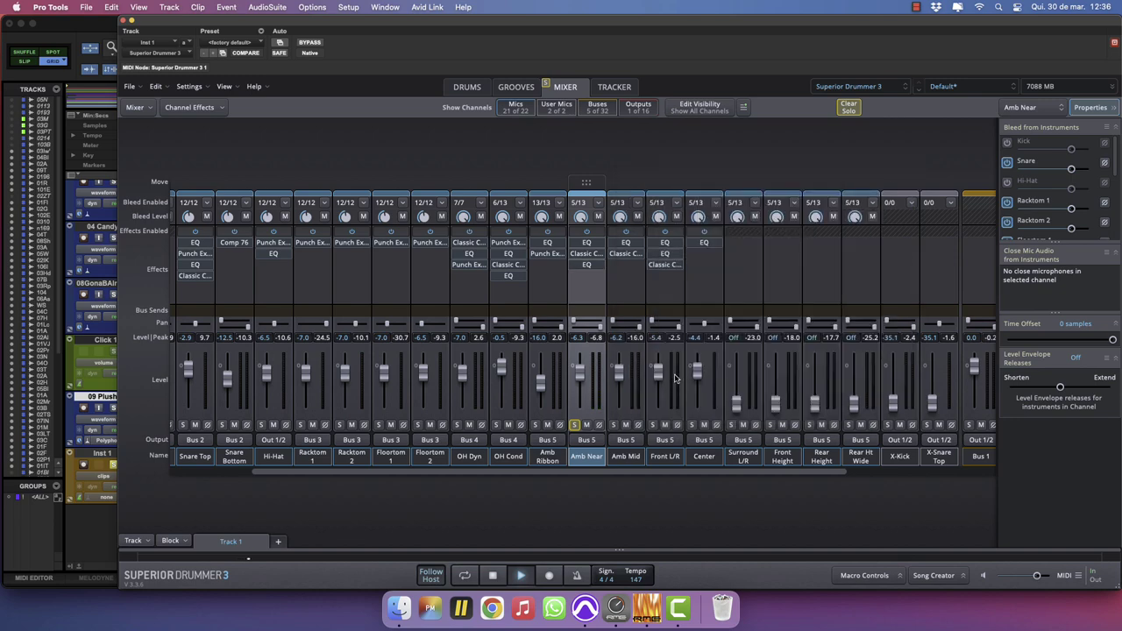
{"action": "left_click", "coordinate": [577, 425]}
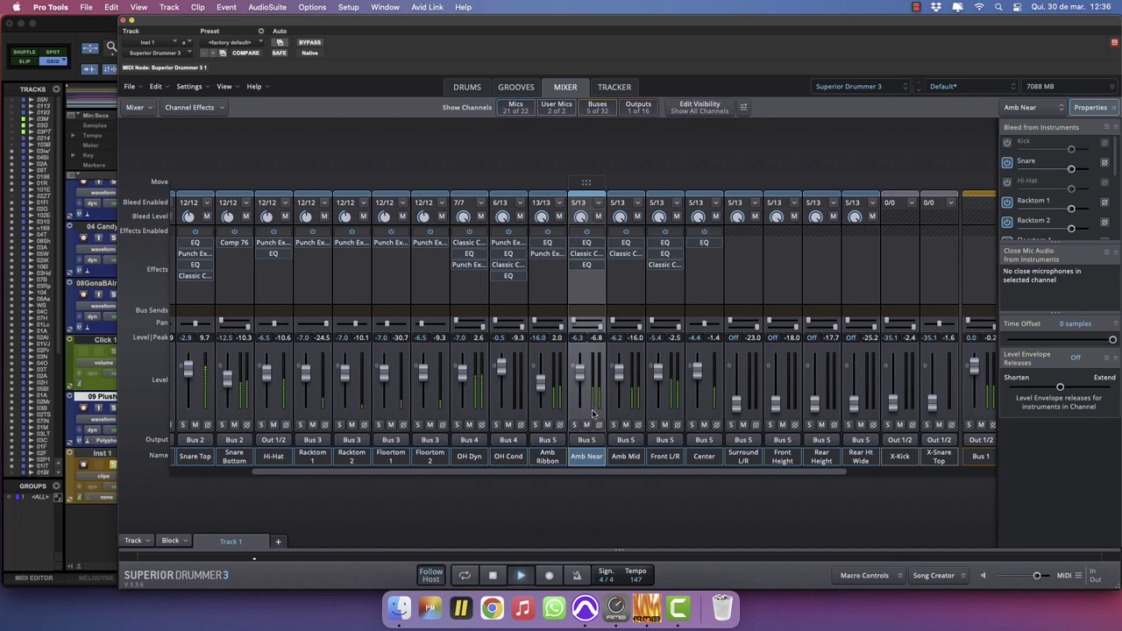
Raise the Surround L/R level to about -0.4 dB and solo the channel.
{"action": "left_click_drag", "start_coordinate": [738, 405], "coordinate": [738, 368]}
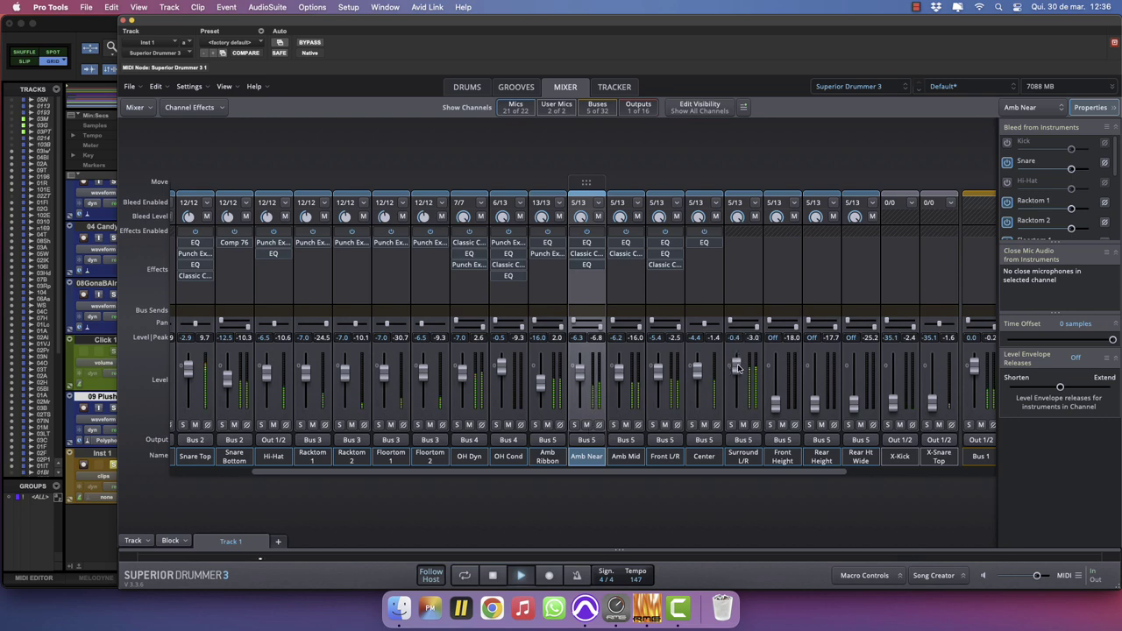
{"action": "left_click", "coordinate": [732, 424]}
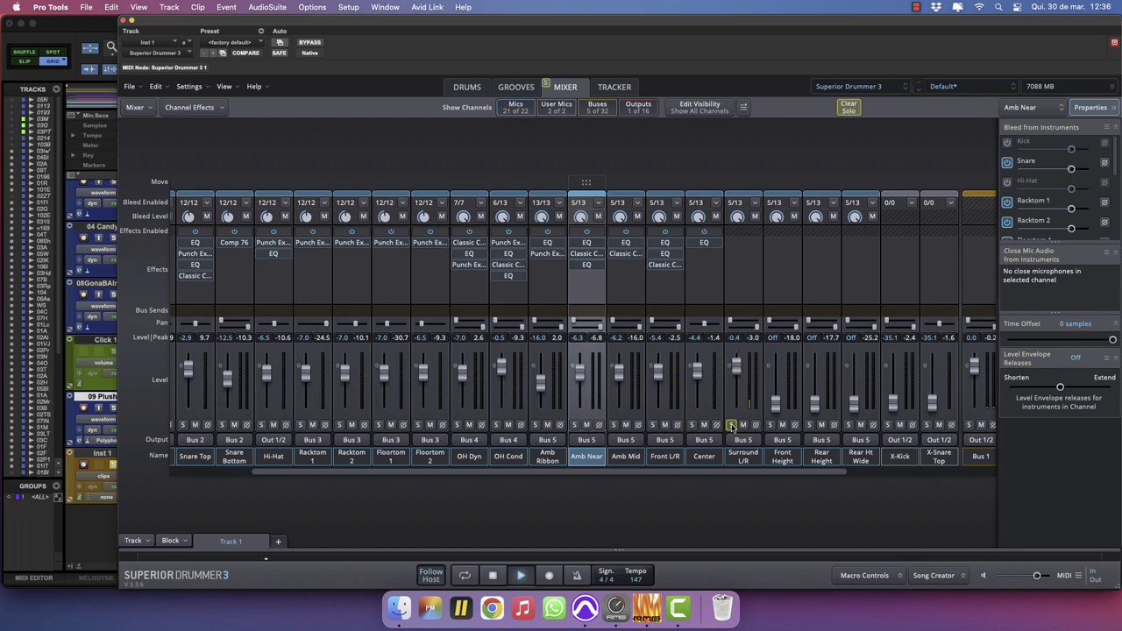
Insert an EQ on Surround L/R with about -9.8 dB at 531 Hz, 4.8 dB at 9490 Hz and a -9.6 dB low shelf at 64 Hz.
{"action": "left_click", "coordinate": [739, 245]}
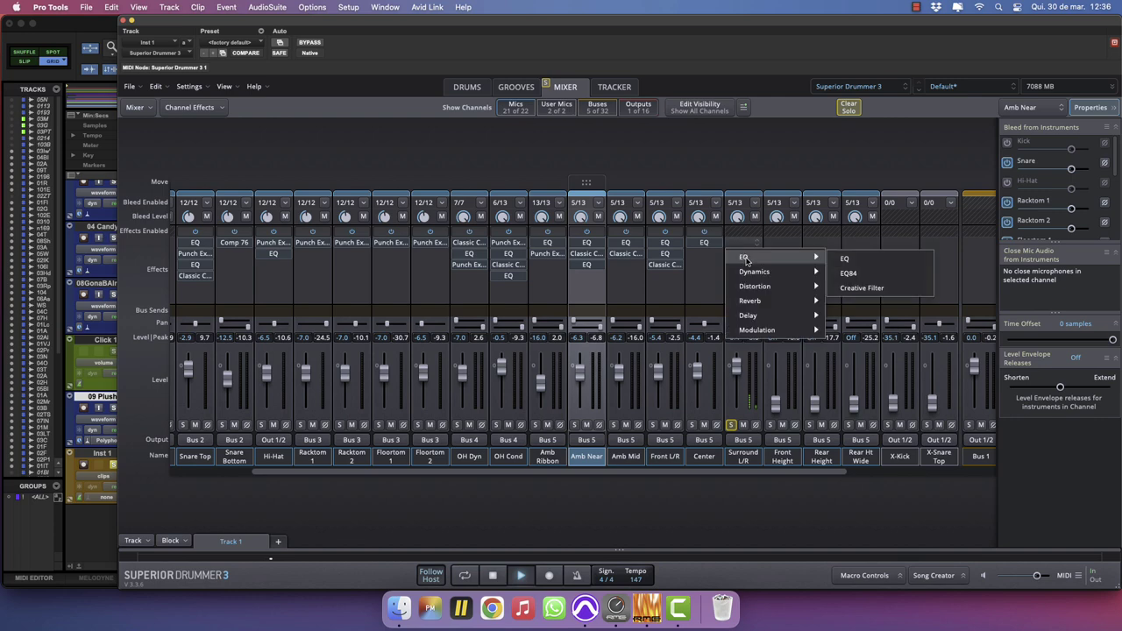
{"action": "left_click", "coordinate": [863, 261]}
{"action": "left_click_drag", "start_coordinate": [958, 192], "coordinate": [586, 218]}
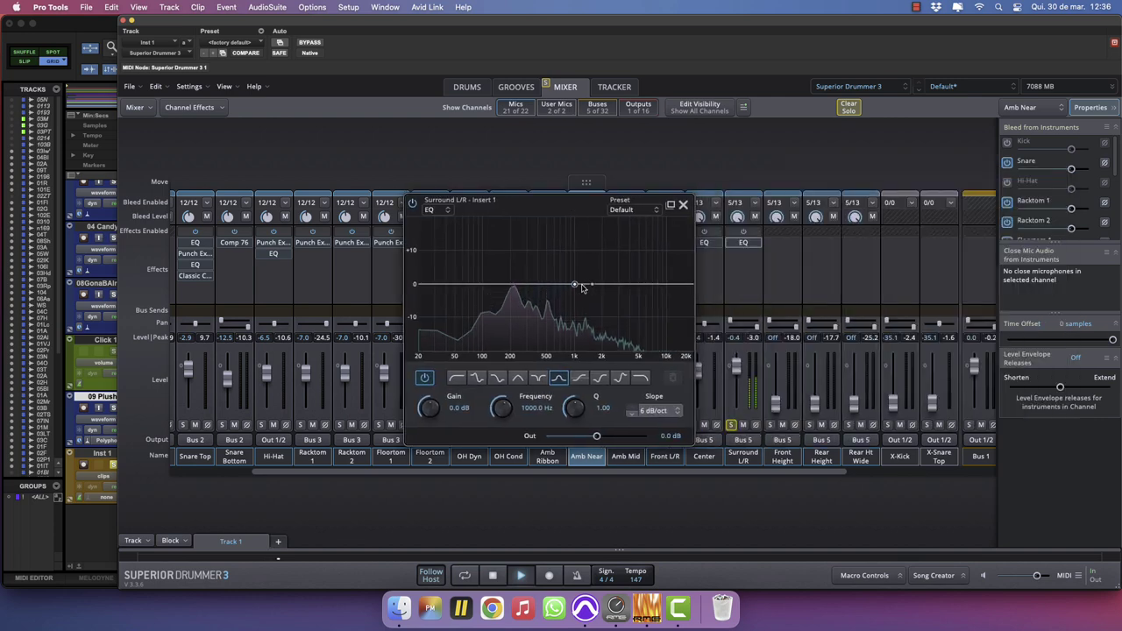
{"action": "left_click_drag", "start_coordinate": [575, 284], "coordinate": [550, 318]}
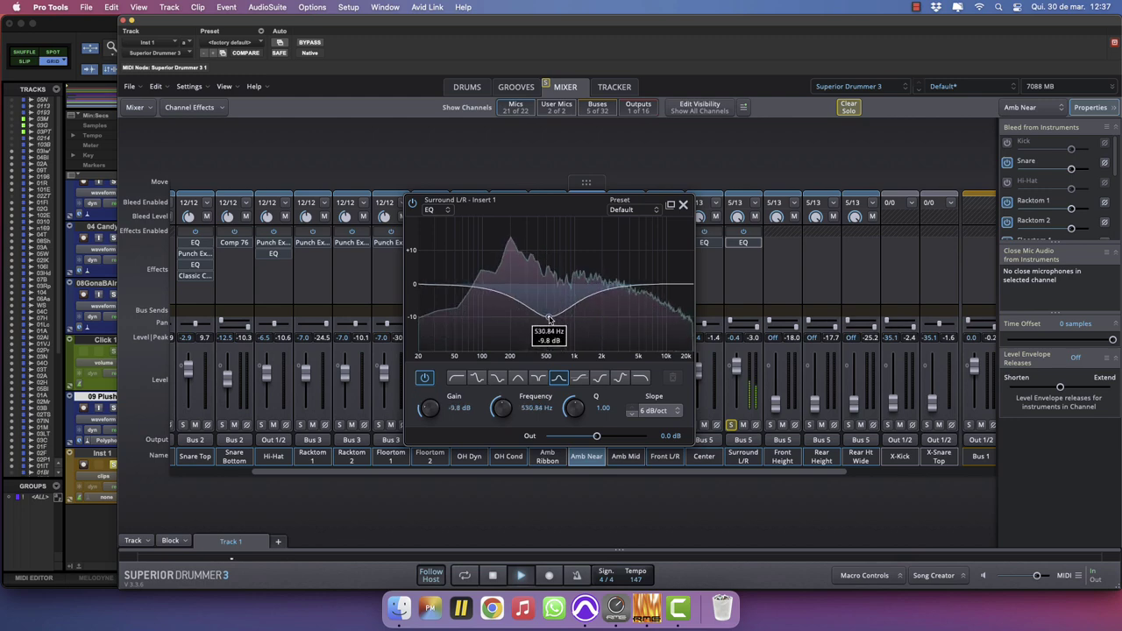
{"action": "left_click_drag", "start_coordinate": [615, 285], "coordinate": [664, 271]}
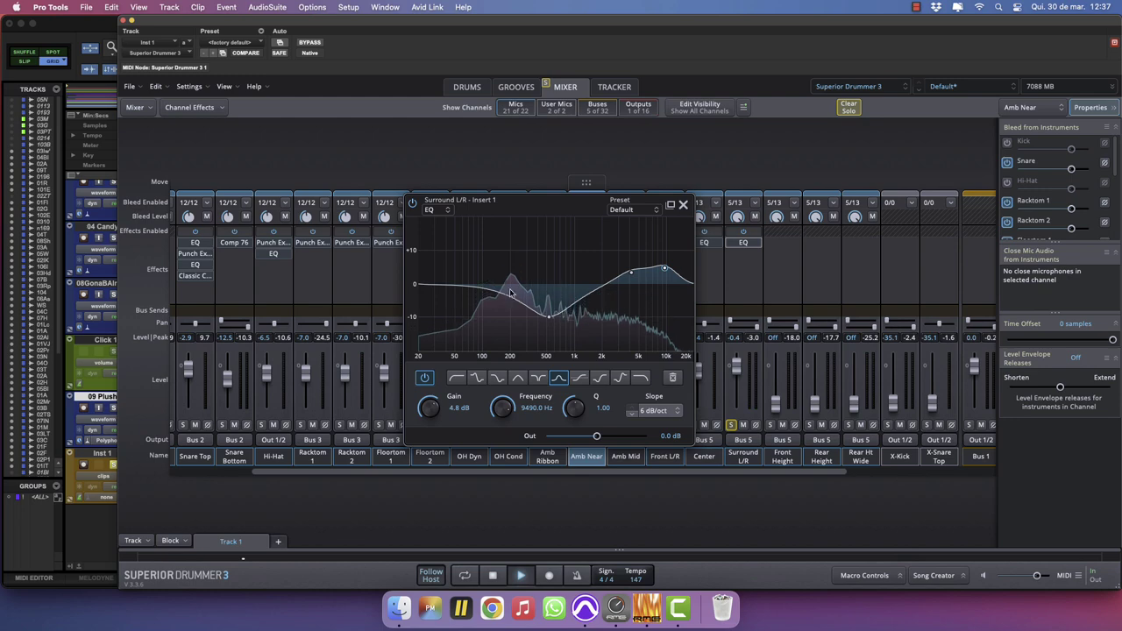
{"action": "left_click_drag", "start_coordinate": [512, 290], "coordinate": [464, 317]}
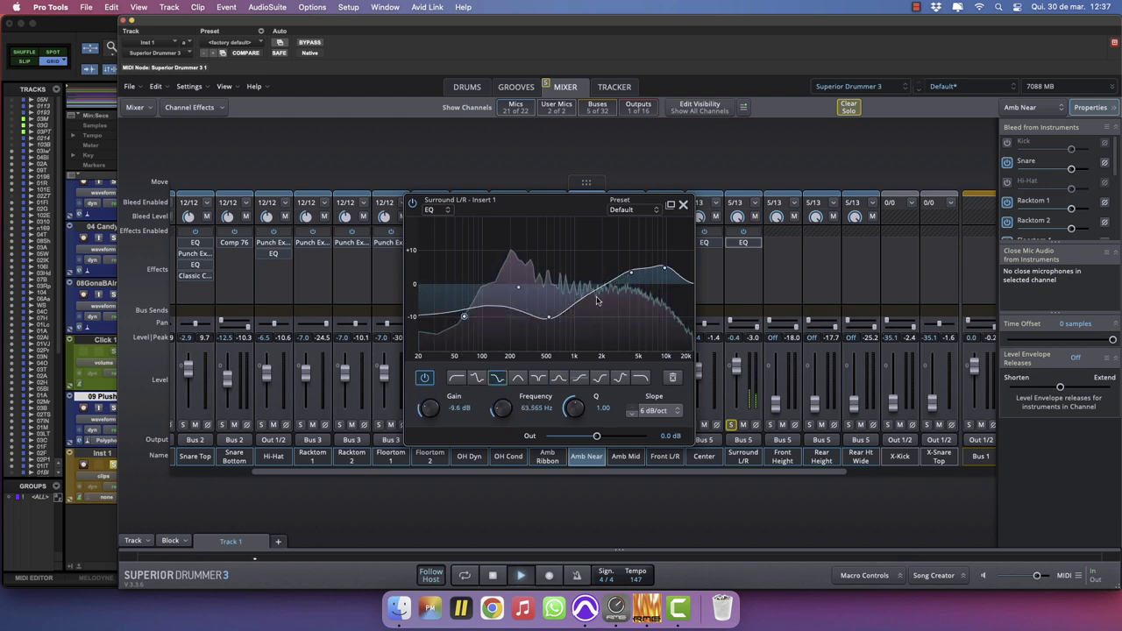
{"action": "left_click", "coordinate": [683, 204]}
Insert a Classic Compressor in the second effect slot of Surround L/R.
{"action": "left_click", "coordinate": [744, 255]}
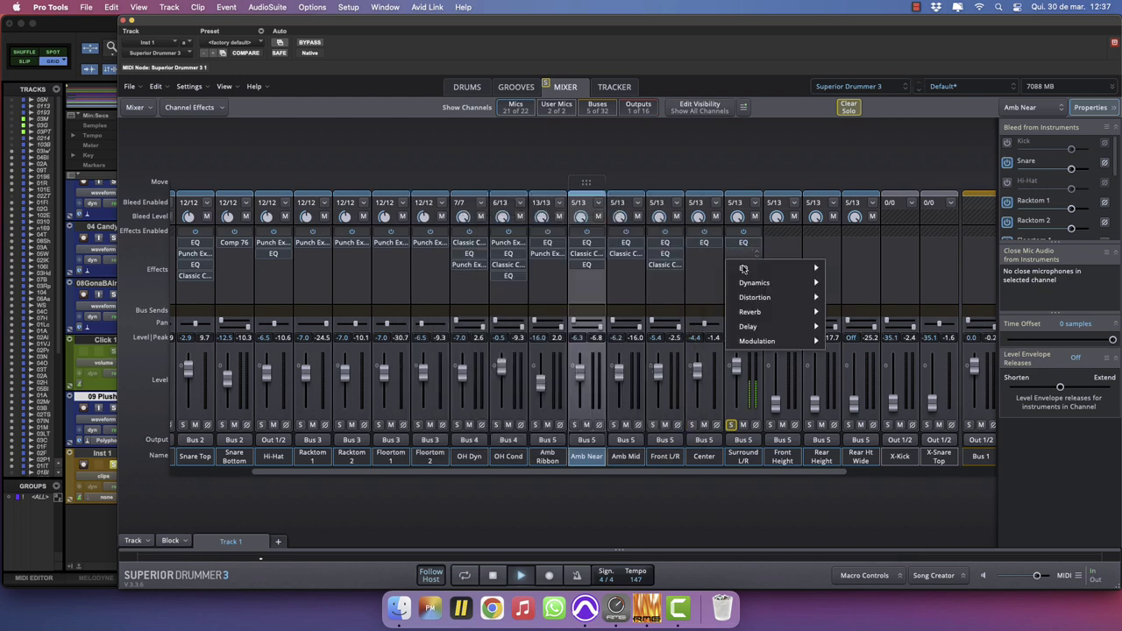
{"action": "mouse_move", "coordinate": [754, 282]}
{"action": "left_click", "coordinate": [888, 285]}
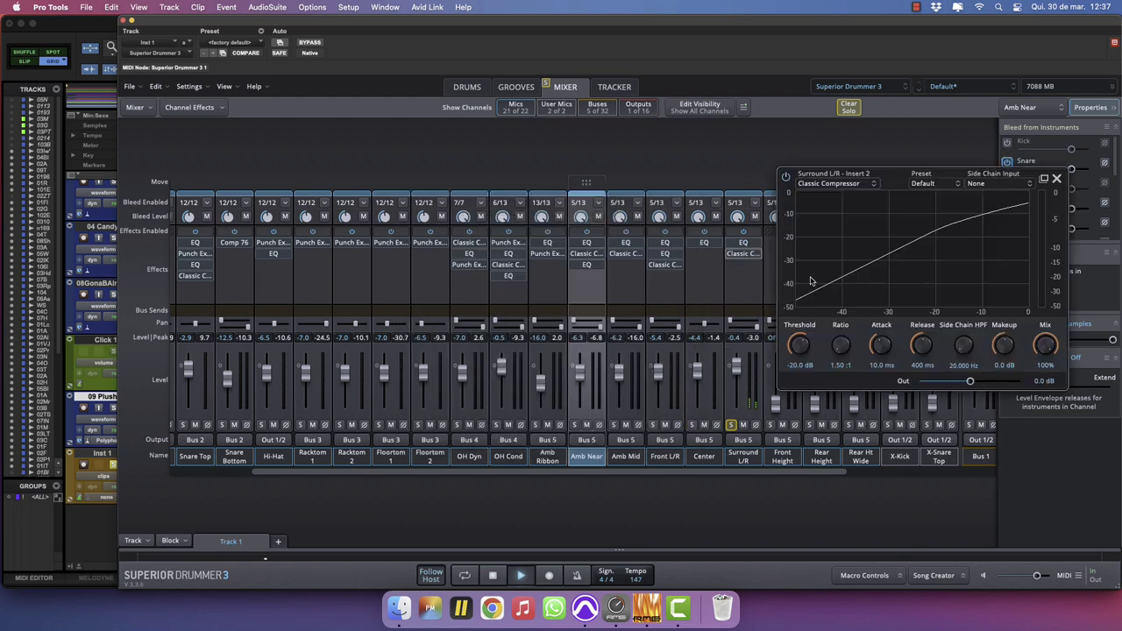
Insert an EQ in Surround L/R's third effect slot and boost a narrow 571 Hz band by 7 dB, with Q 10 and 24 dB/oct slope.
{"action": "left_click", "coordinate": [742, 265]}
{"action": "left_click", "coordinate": [877, 281]}
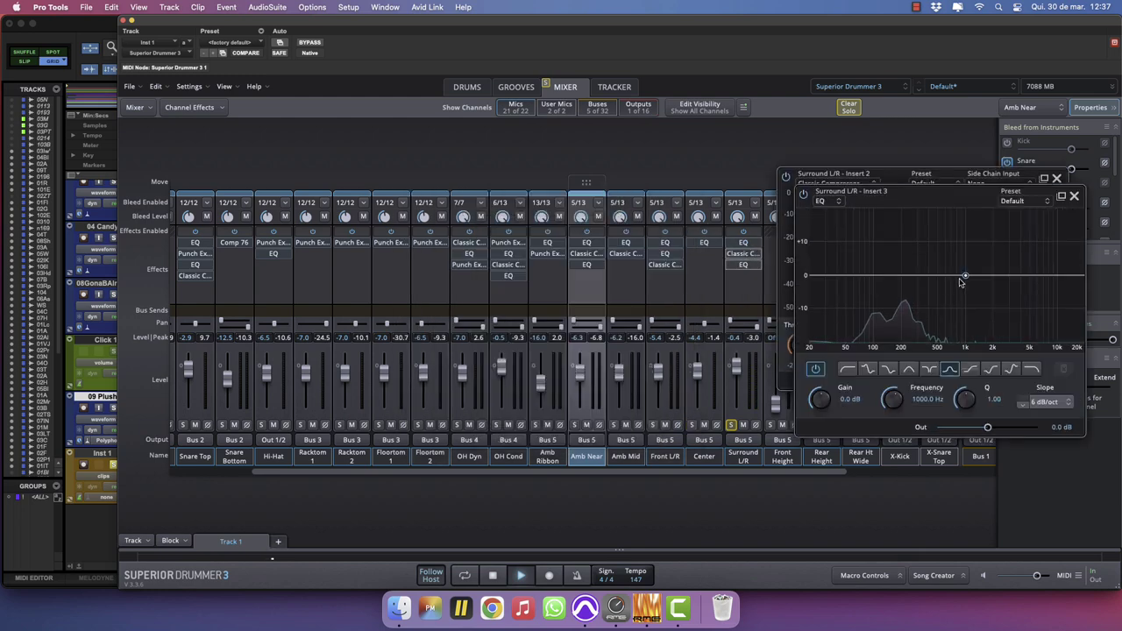
{"action": "left_click_drag", "start_coordinate": [963, 277], "coordinate": [942, 253]}
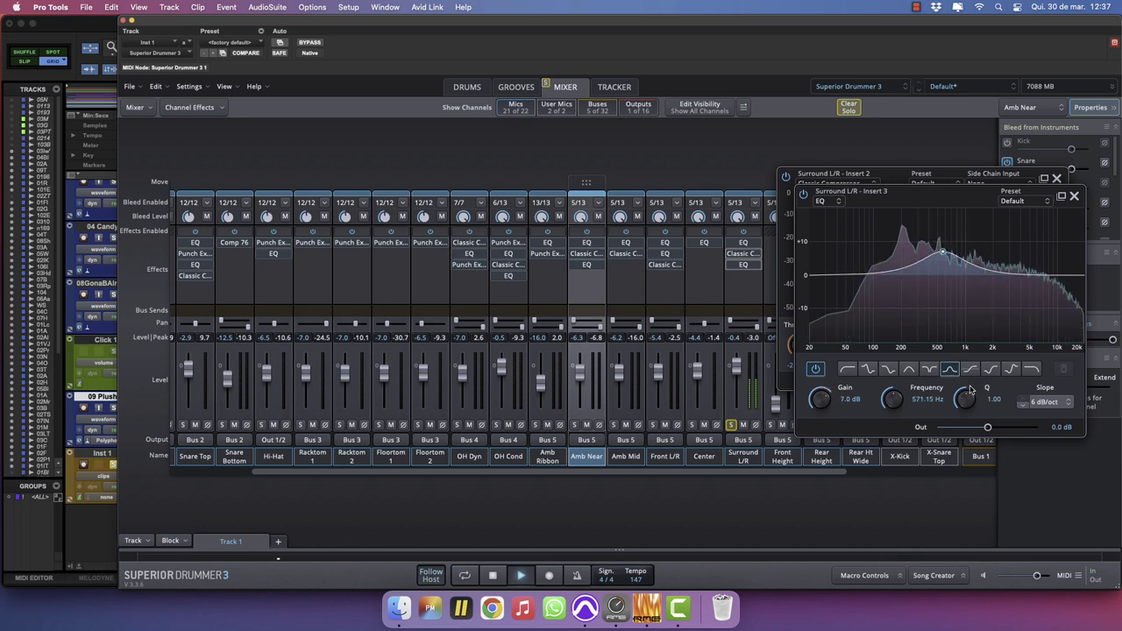
{"action": "left_click_drag", "start_coordinate": [968, 391], "coordinate": [970, 347]}
{"action": "left_click", "coordinate": [1067, 402]}
{"action": "left_click", "coordinate": [1055, 462]}
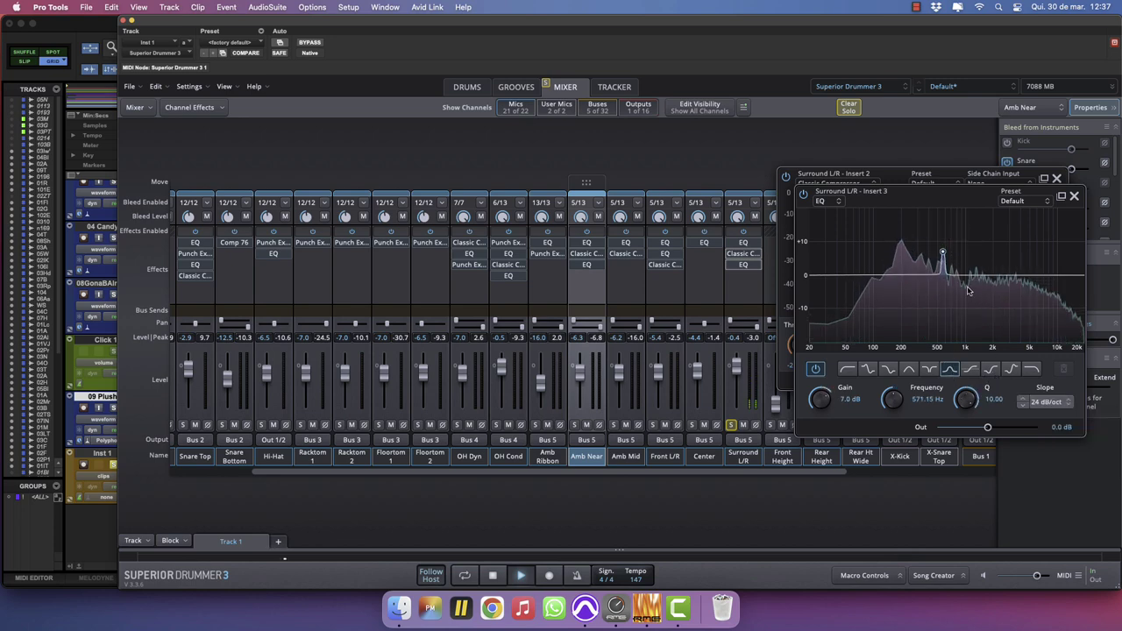
Sweep the narrow Surround L/R band to about 501 Hz, cut it by 14.9 dB and close both effect windows.
{"action": "left_click_drag", "start_coordinate": [942, 253], "coordinate": [939, 195]}
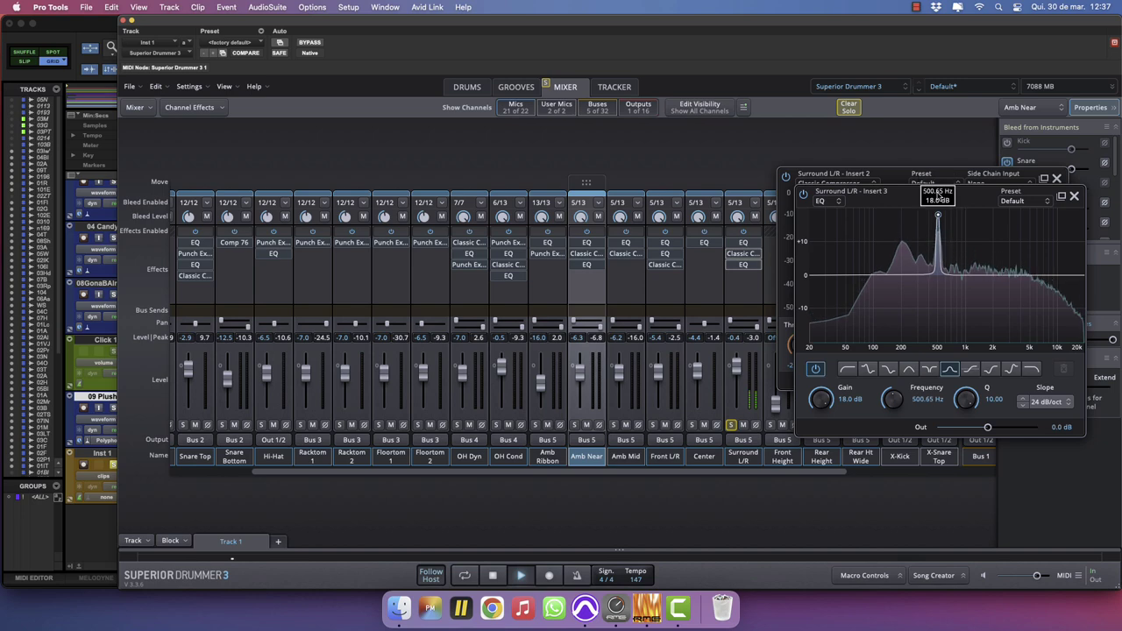
{"action": "left_click_drag", "start_coordinate": [821, 399], "coordinate": [816, 506]}
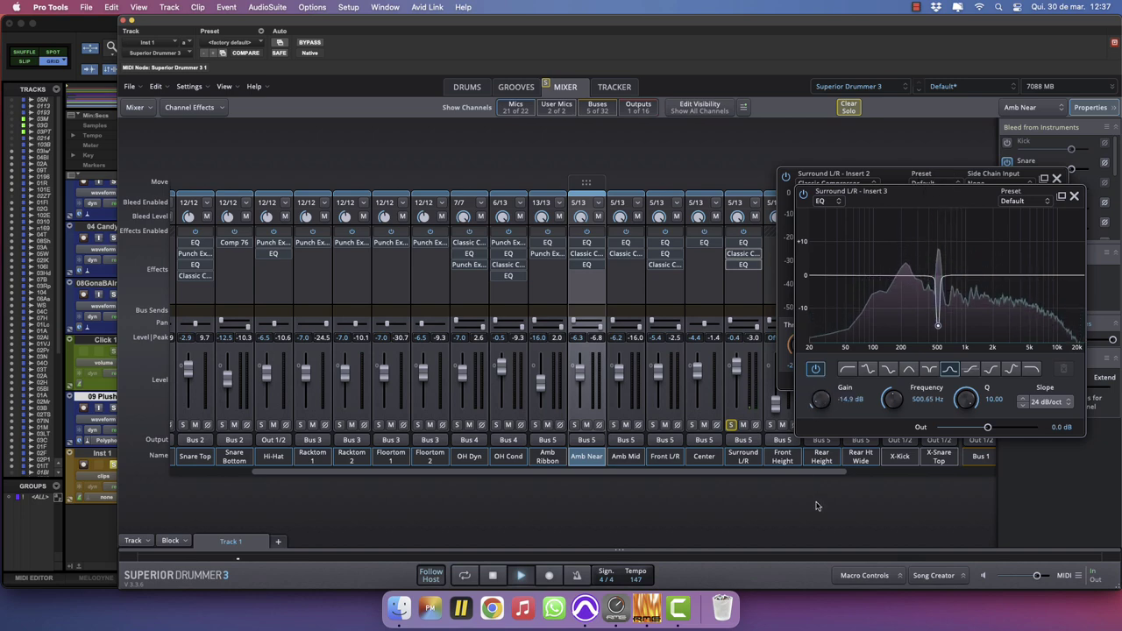
{"action": "left_click", "coordinate": [1074, 196]}
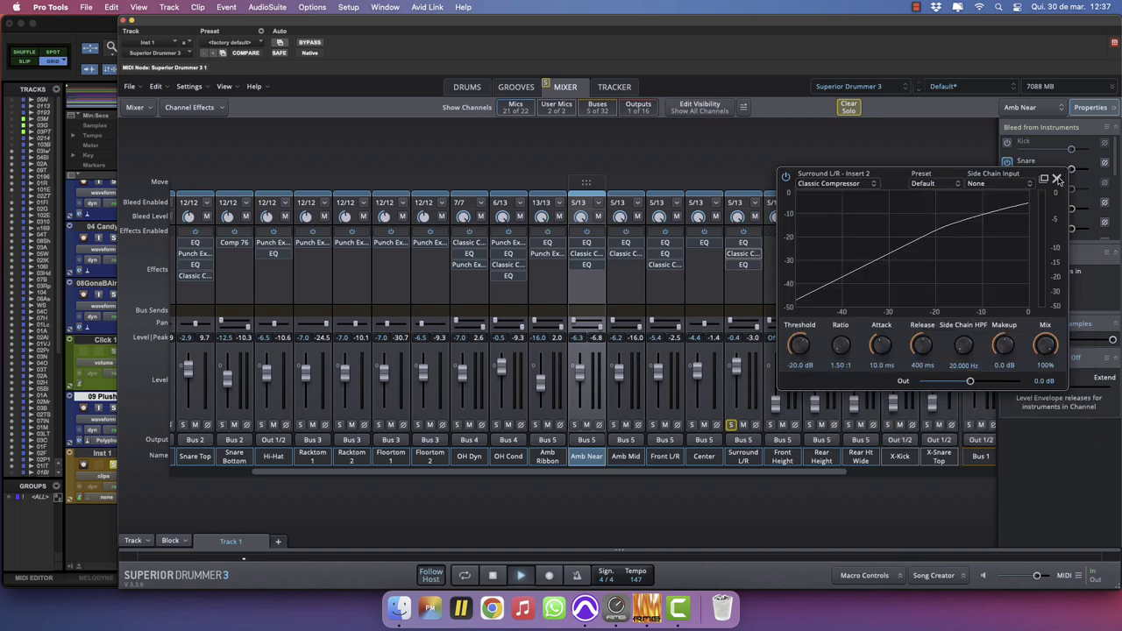
{"action": "left_click", "coordinate": [1057, 179]}
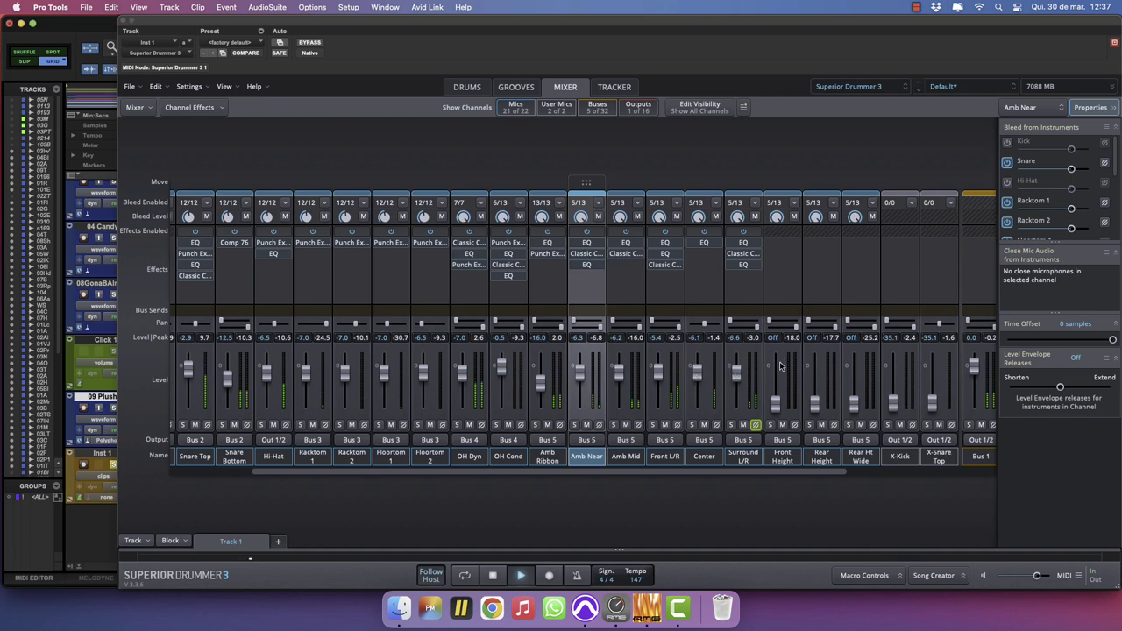
Briefly solo OH Cond for comparison, and solo OH Dyn and raise its level to about -6.4 dB.
{"action": "left_click", "coordinate": [496, 425]}
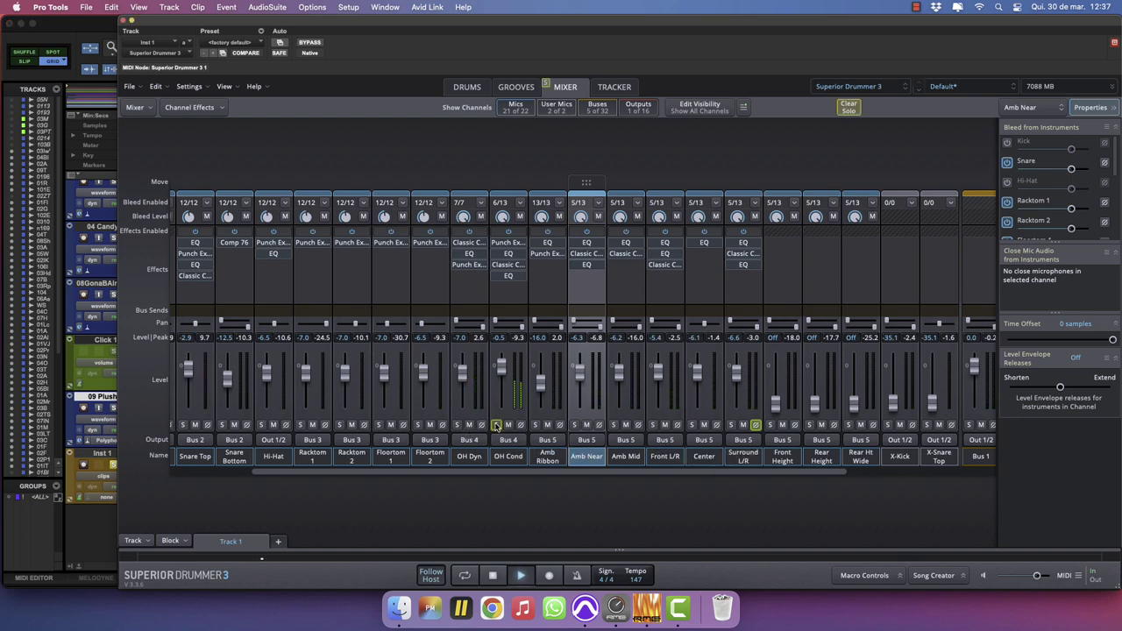
{"action": "left_click", "coordinate": [496, 425]}
{"action": "left_click", "coordinate": [456, 425]}
{"action": "left_click_drag", "start_coordinate": [462, 375], "coordinate": [466, 372]}
Add a 4.9 dB boost at about 571 Hz to the OH Dyn EQ, narrowed to Q 10 with a steeper slope.
{"action": "left_click", "coordinate": [469, 254]}
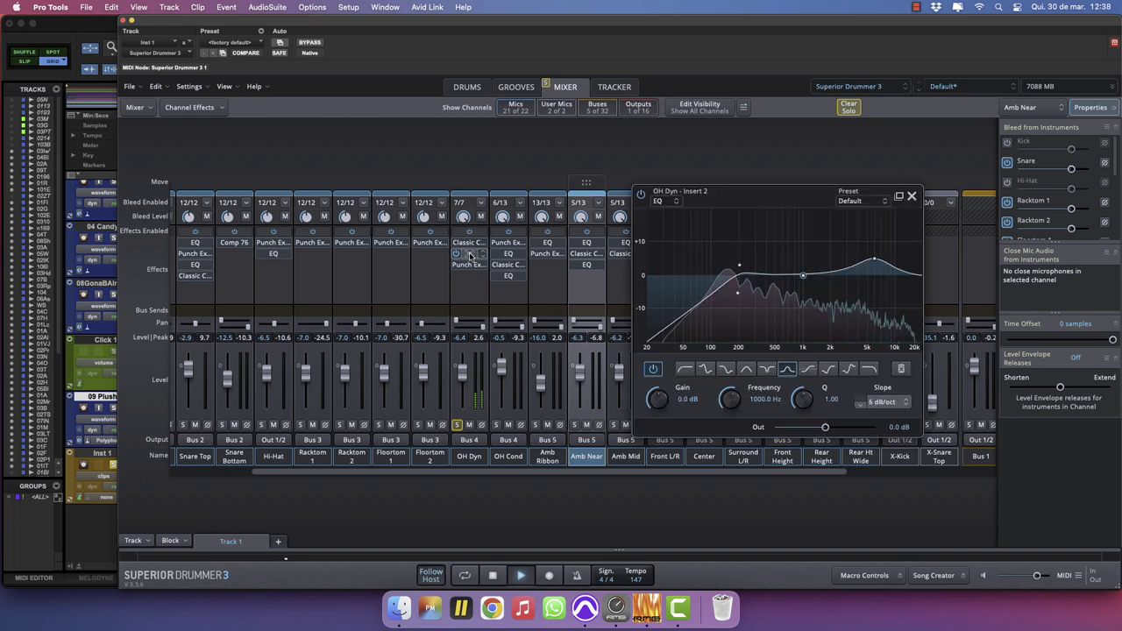
{"action": "left_click_drag", "start_coordinate": [780, 275], "coordinate": [780, 259]}
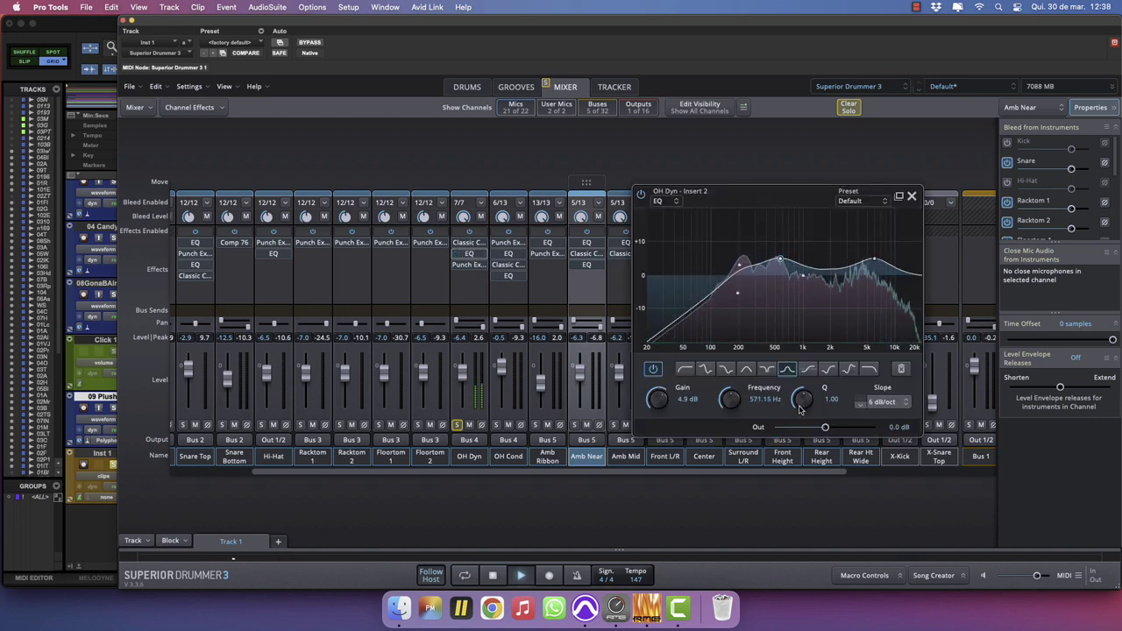
{"action": "left_click_drag", "start_coordinate": [804, 399], "coordinate": [818, 334]}
{"action": "left_click", "coordinate": [888, 403]}
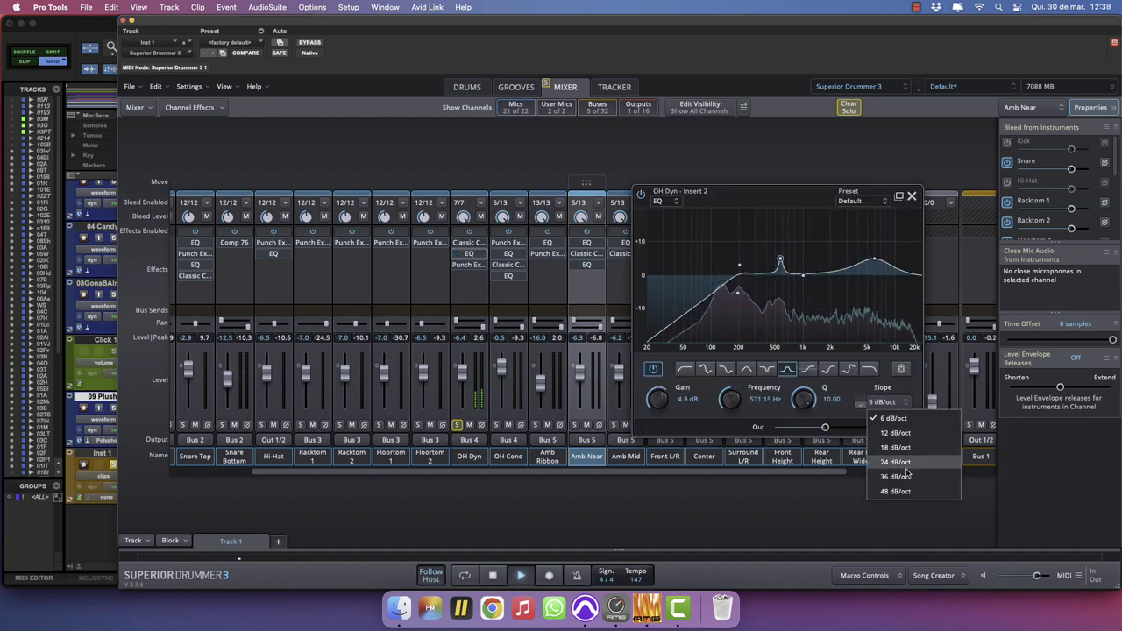
{"action": "left_click", "coordinate": [895, 476]}
Sweep the narrow OH Dyn band at high boost, turn it into a deep cut and add a slight broad dip beside it.
{"action": "left_click_drag", "start_coordinate": [781, 261], "coordinate": [776, 215]}
{"action": "left_click_drag", "start_coordinate": [658, 400], "coordinate": [637, 486]}
{"action": "left_click_drag", "start_coordinate": [803, 276], "coordinate": [784, 284]}
{"action": "left_click", "coordinate": [912, 197]}
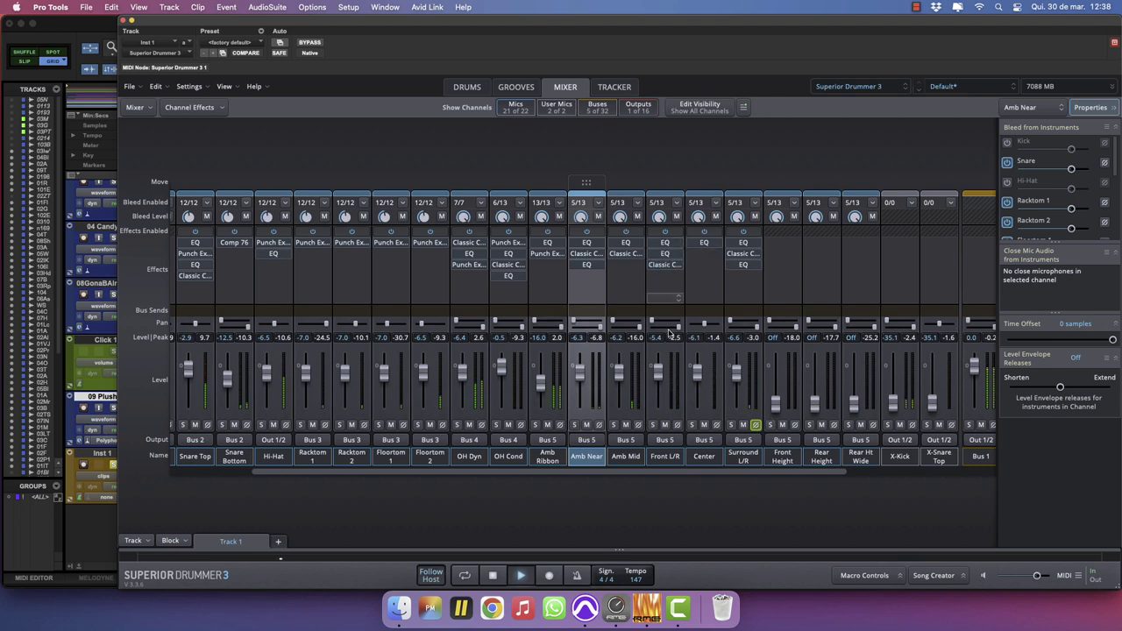
Raise Front Height to about 0.1 dB, solo it and insert an EQ in its first effect slot.
{"action": "left_click_drag", "start_coordinate": [782, 408], "coordinate": [784, 369]}
{"action": "left_click", "coordinate": [771, 424]}
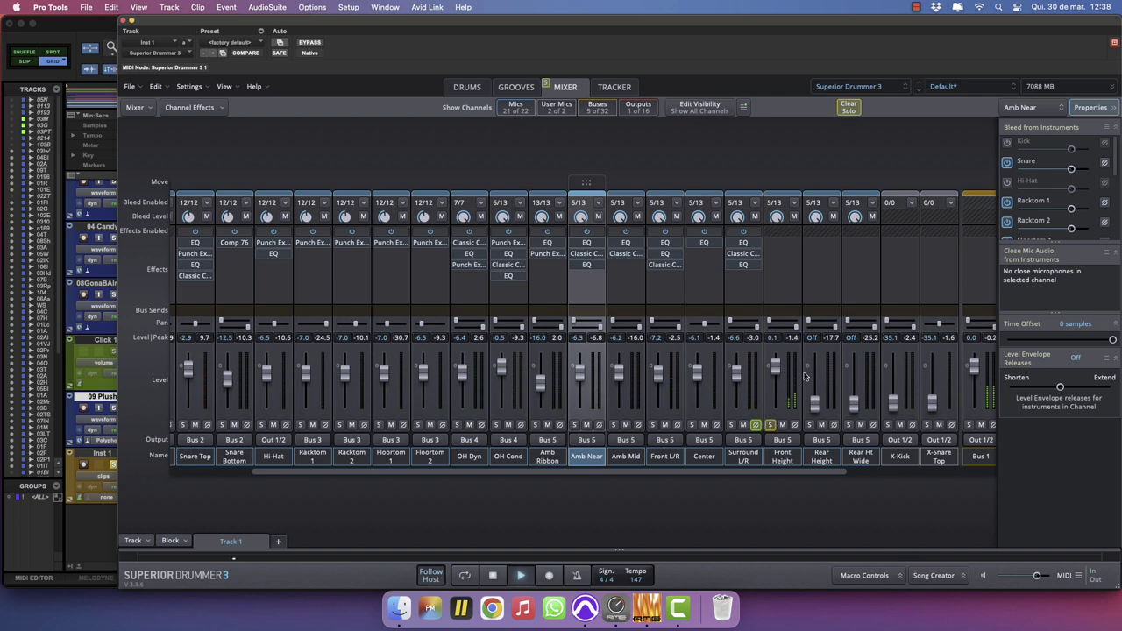
{"action": "left_click", "coordinate": [782, 245]}
{"action": "mouse_move", "coordinate": [789, 259]}
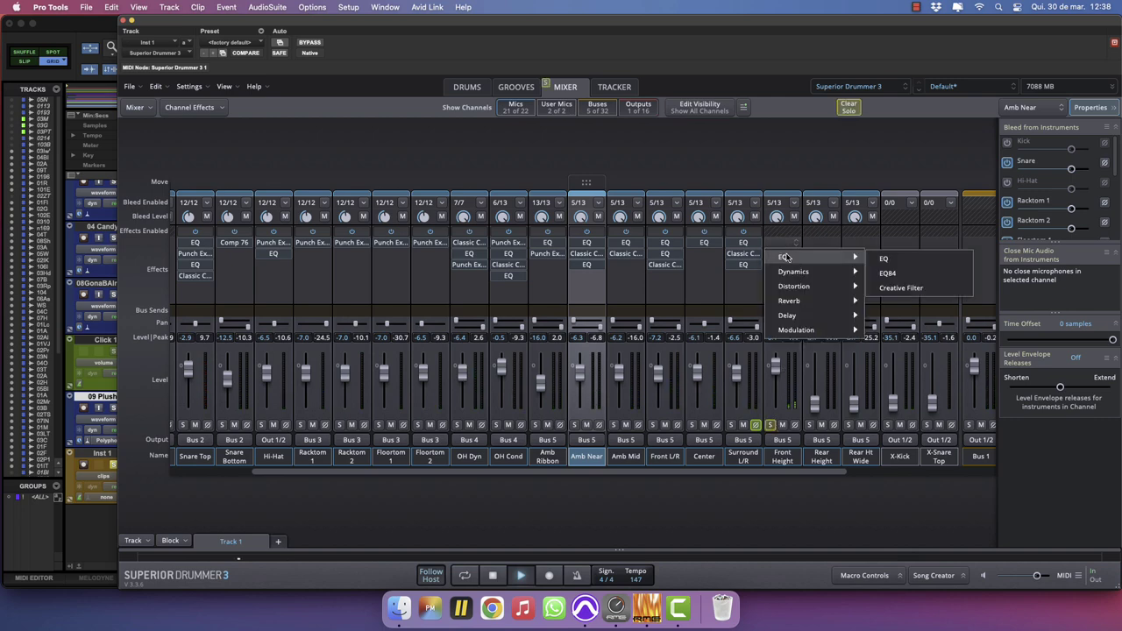
{"action": "left_click", "coordinate": [886, 258]}
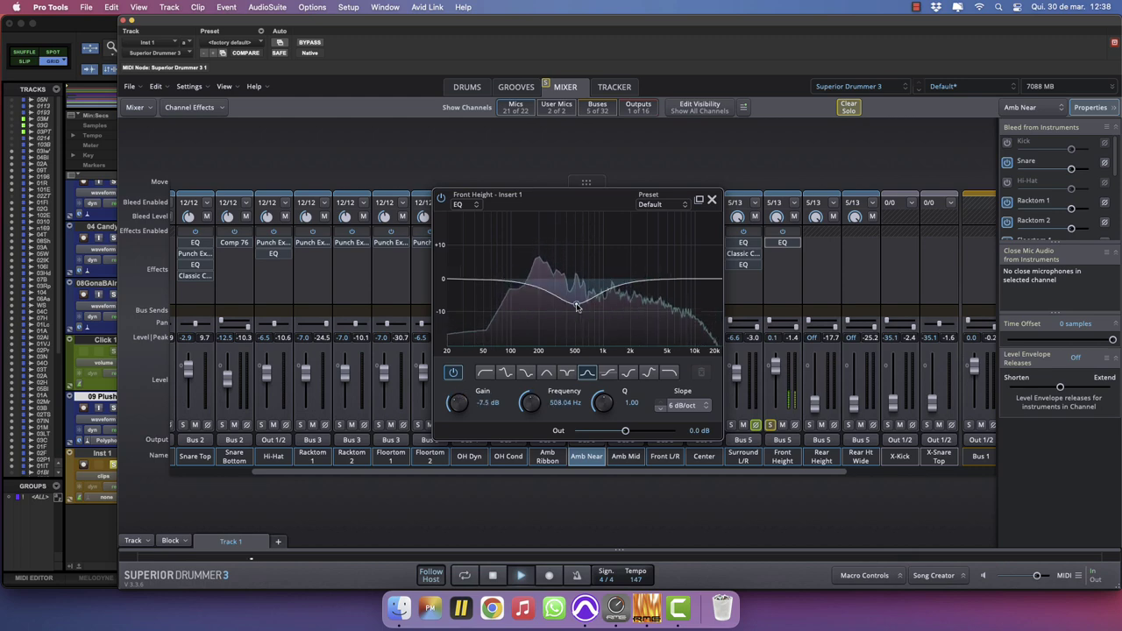
Shape the Front Height EQ with a deep dip near 500 Hz, 4.2 dB at 3665 Hz and a treble boost around 10 kHz.
{"action": "left_click_drag", "start_coordinate": [575, 303], "coordinate": [579, 316]}
{"action": "mouse_move", "coordinate": [647, 279]}
{"action": "left_mouse_down"}
{"action": "mouse_move", "coordinate": [666, 252]}
{"action": "mouse_move", "coordinate": [699, 250]}
{"action": "mouse_move", "coordinate": [662, 265]}
{"action": "left_mouse_up"}
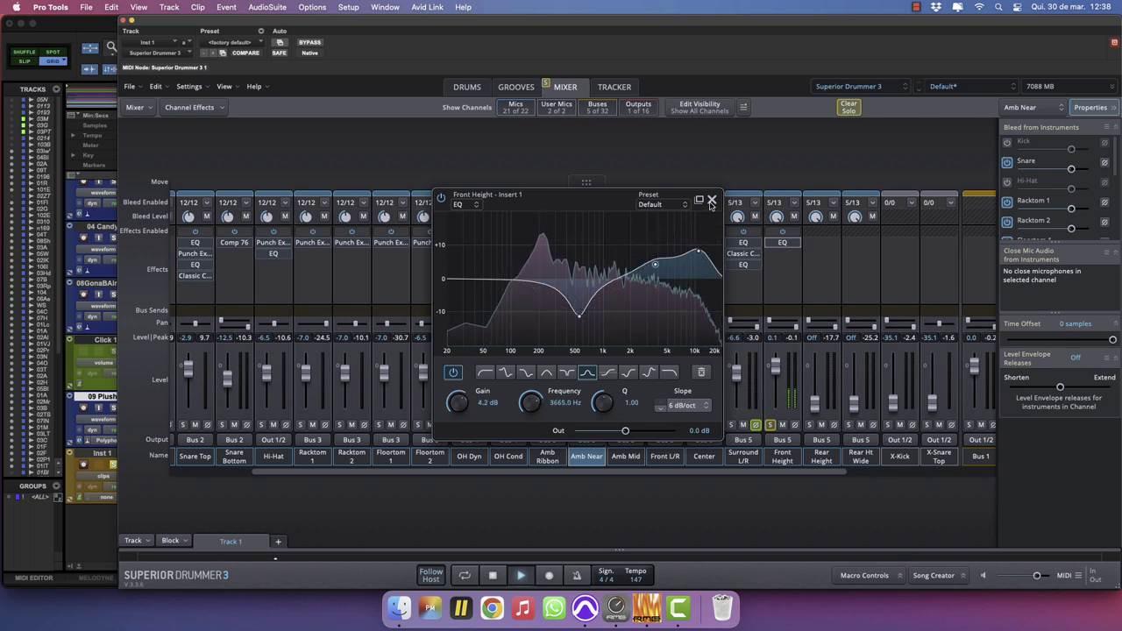
{"action": "left_click", "coordinate": [732, 247]}
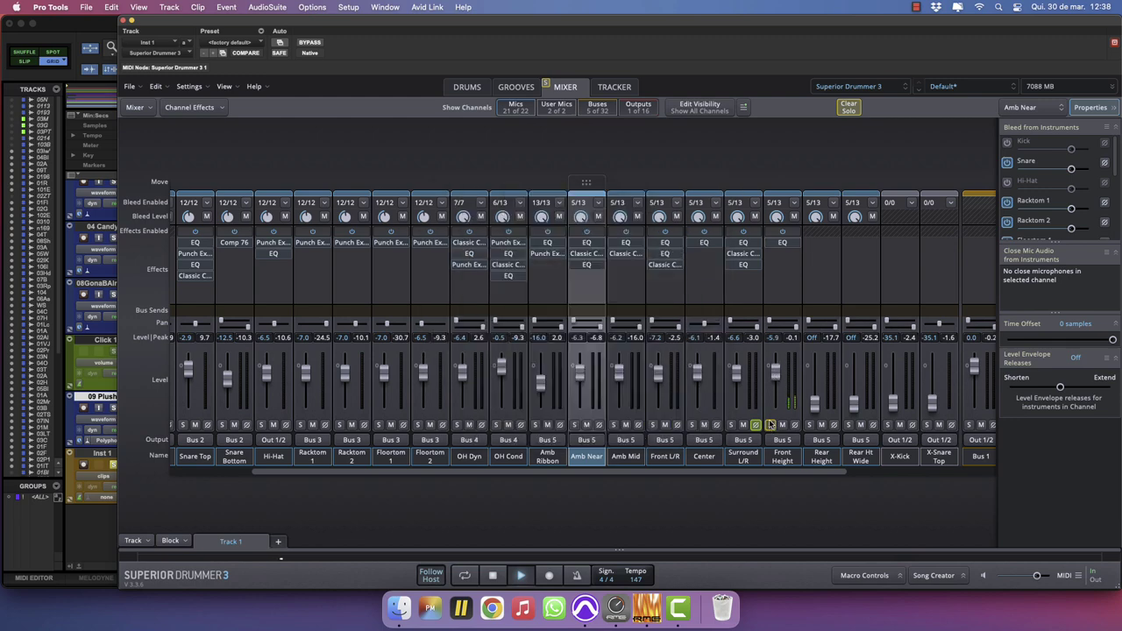
Insert a Classic Compressor in Front Height's second slot, and lower Front Height to about -8.2 dB and Surround L/R to about -8.7 dB.
{"action": "left_click", "coordinate": [780, 257]}
{"action": "mouse_move", "coordinate": [794, 282]}
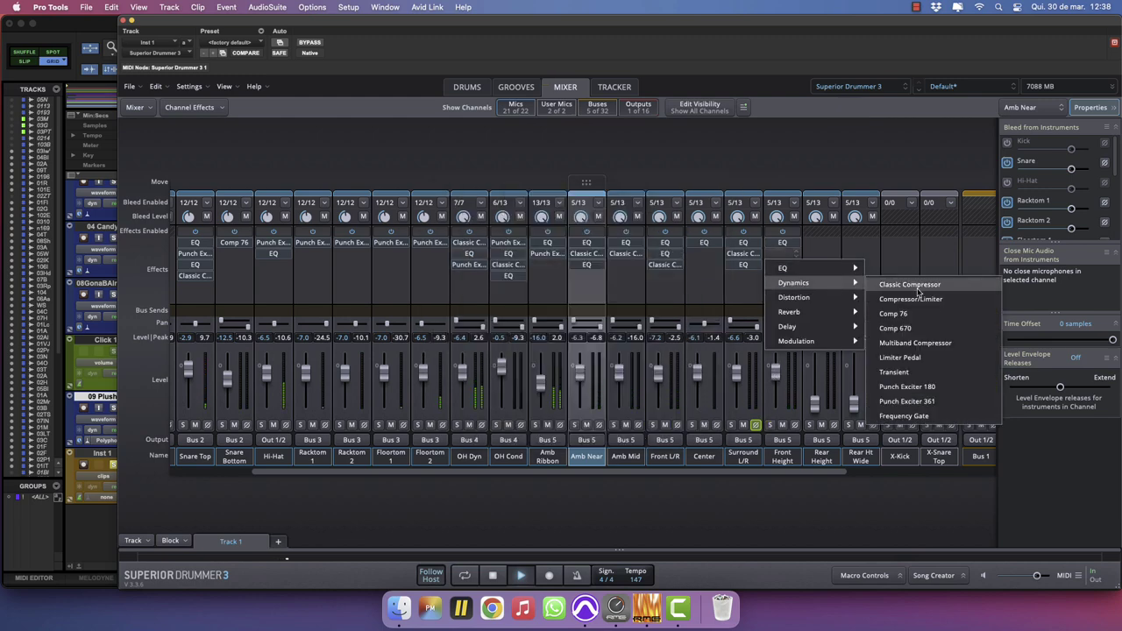
{"action": "left_click", "coordinate": [916, 288]}
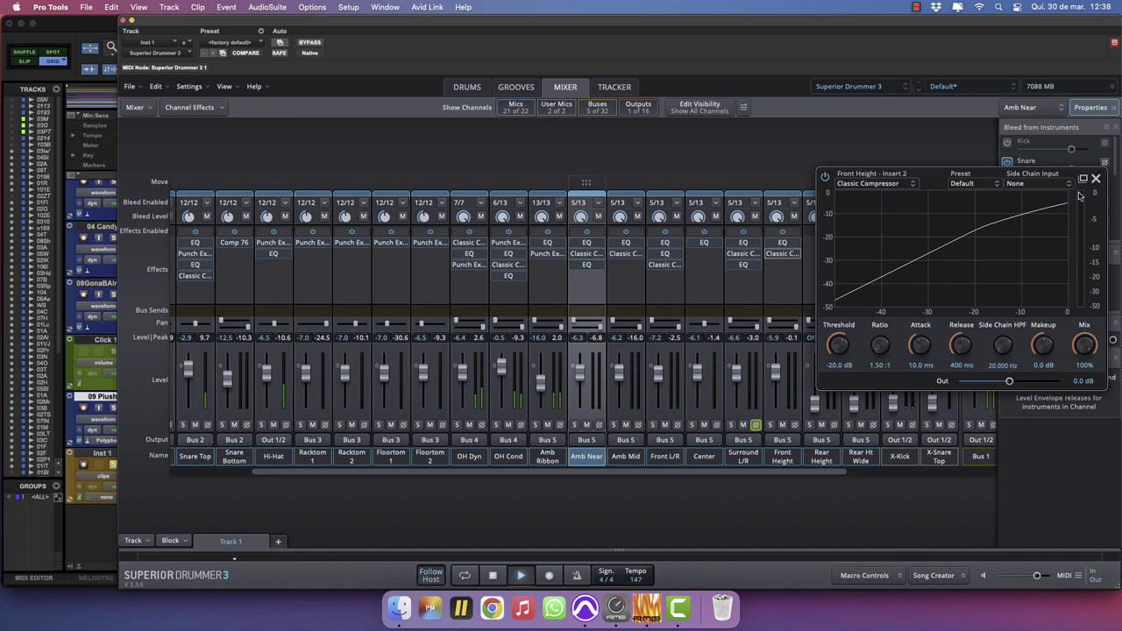
{"action": "left_click", "coordinate": [1096, 178]}
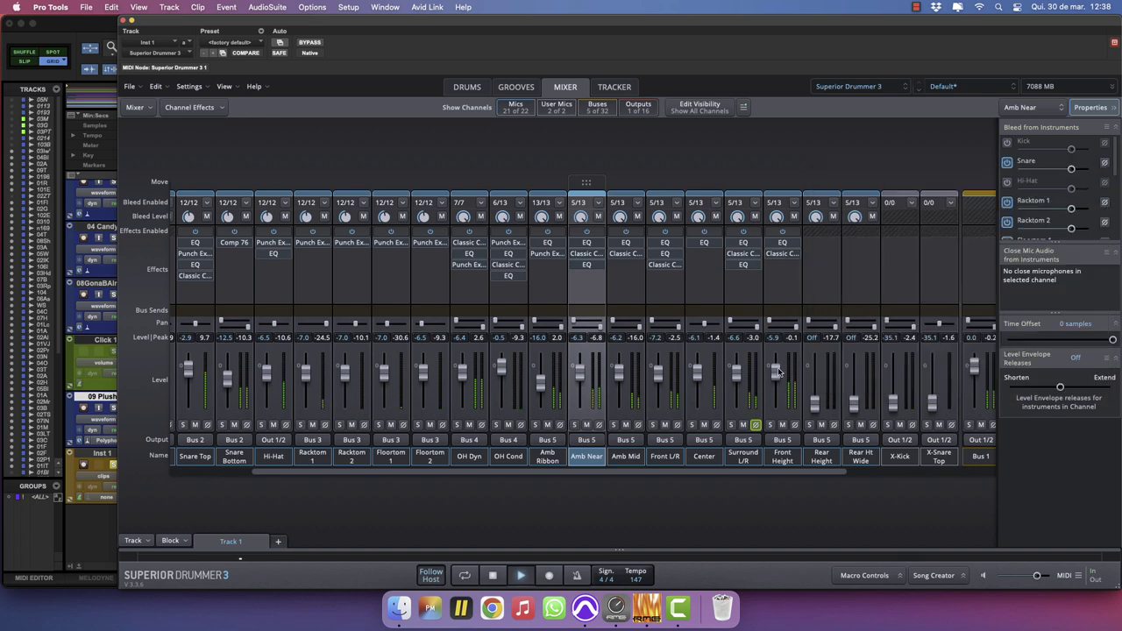
{"action": "left_click_drag", "start_coordinate": [778, 371], "coordinate": [736, 377]}
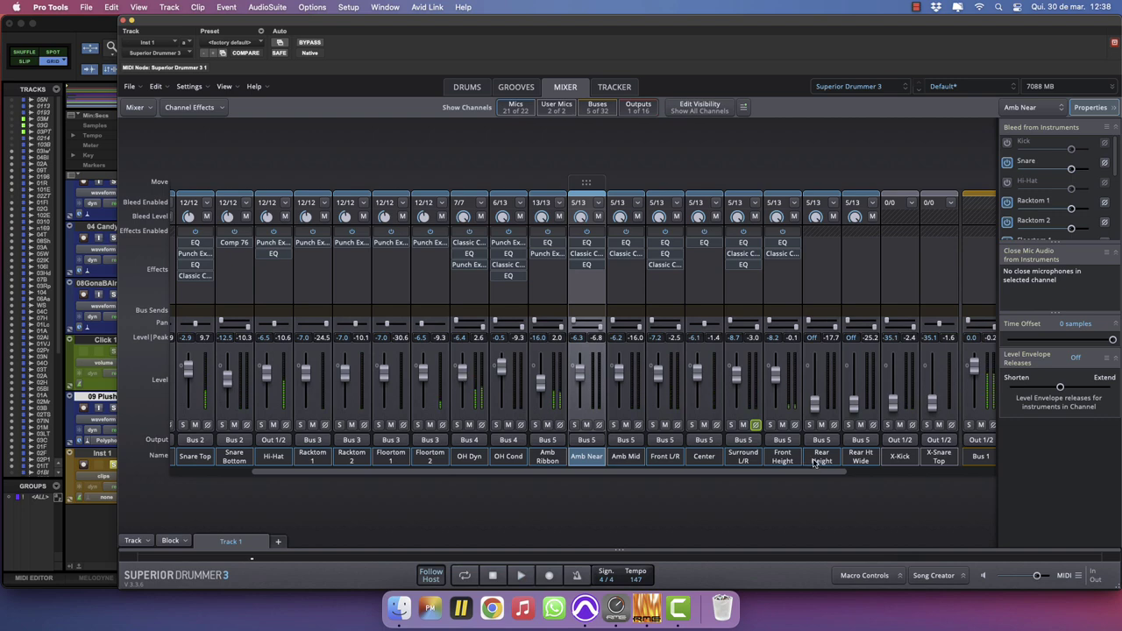
Rename Bus 1 as KD, Bus 2 as SD and Bus 3 as TOMS.
{"action": "left_click_drag", "start_coordinate": [773, 474], "coordinate": [988, 487]}
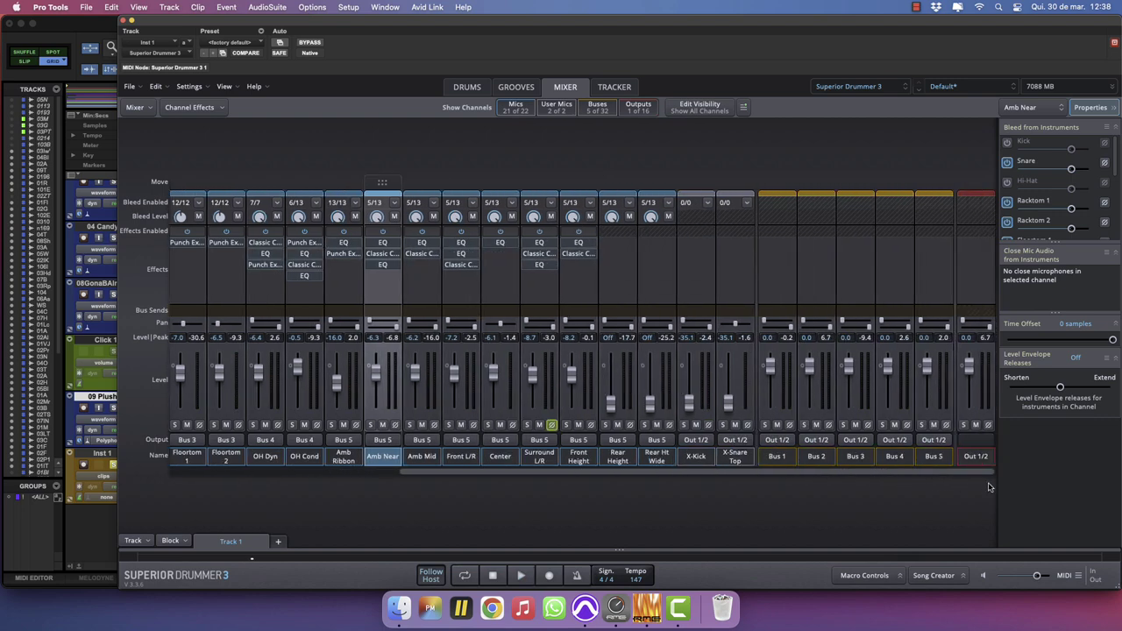
{"action": "double_click", "coordinate": [770, 456]}
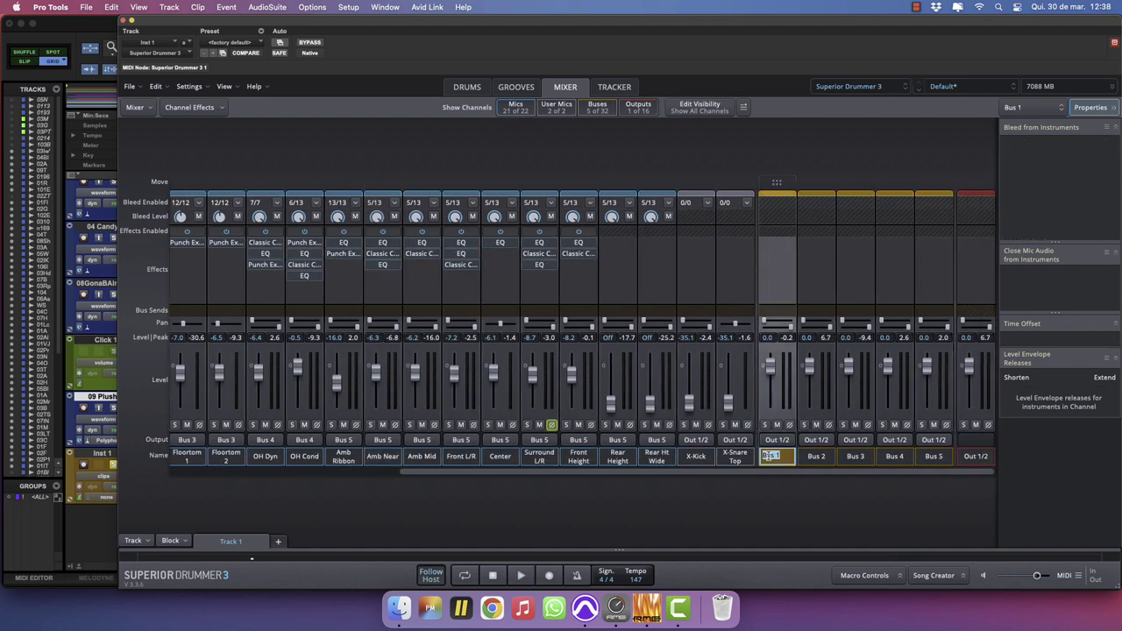
{"action": "type", "text": "KD"}
{"action": "key", "text": "Return"}
{"action": "double_click", "coordinate": [816, 456]}
{"action": "double_click", "coordinate": [852, 457]}
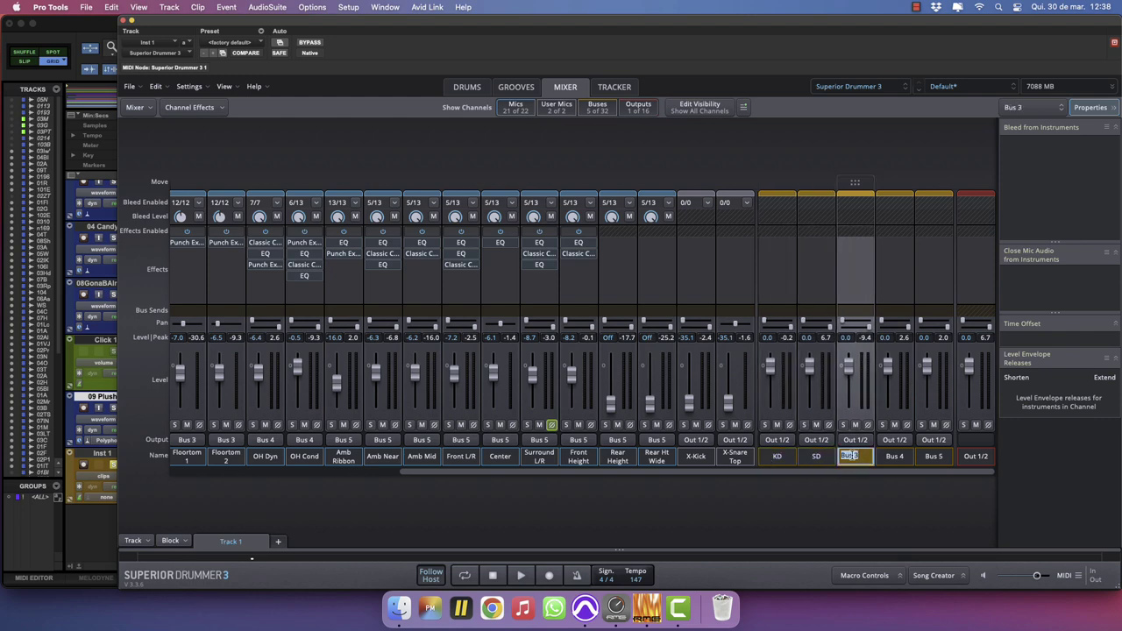
{"action": "type", "text": "TOMS"}
{"action": "key", "text": "Return"}
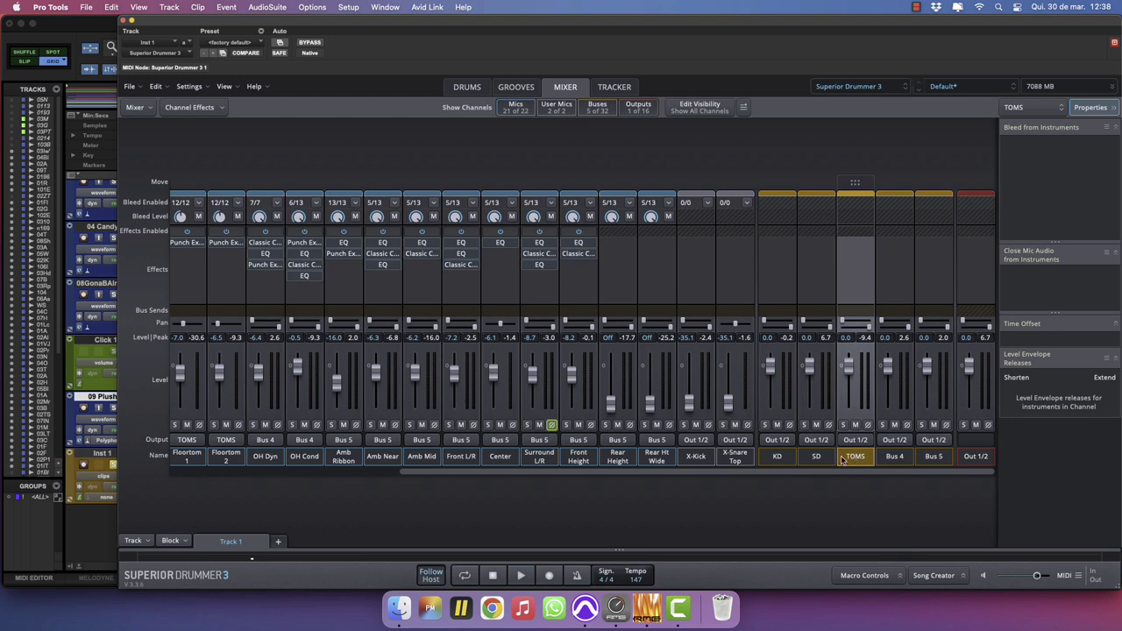
Rename Bus 4 as OH and Bus 5 as AMBS, and play back the mix.
{"action": "double_click", "coordinate": [895, 457]}
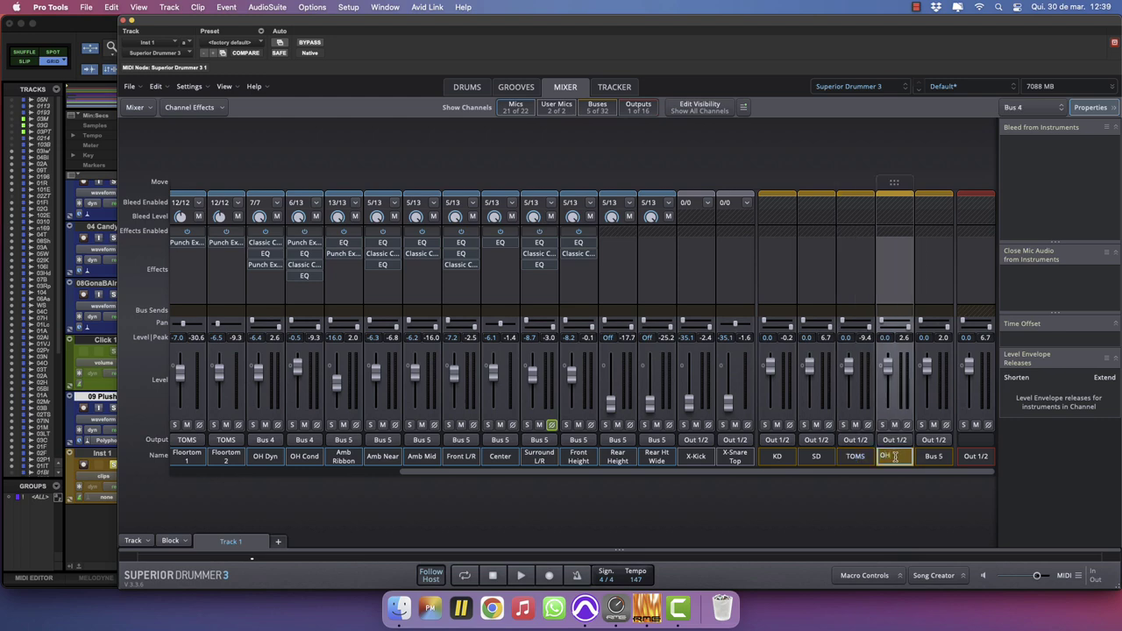
{"action": "type", "text": "OH"}
{"action": "key", "text": "Return"}
{"action": "double_click", "coordinate": [931, 456]}
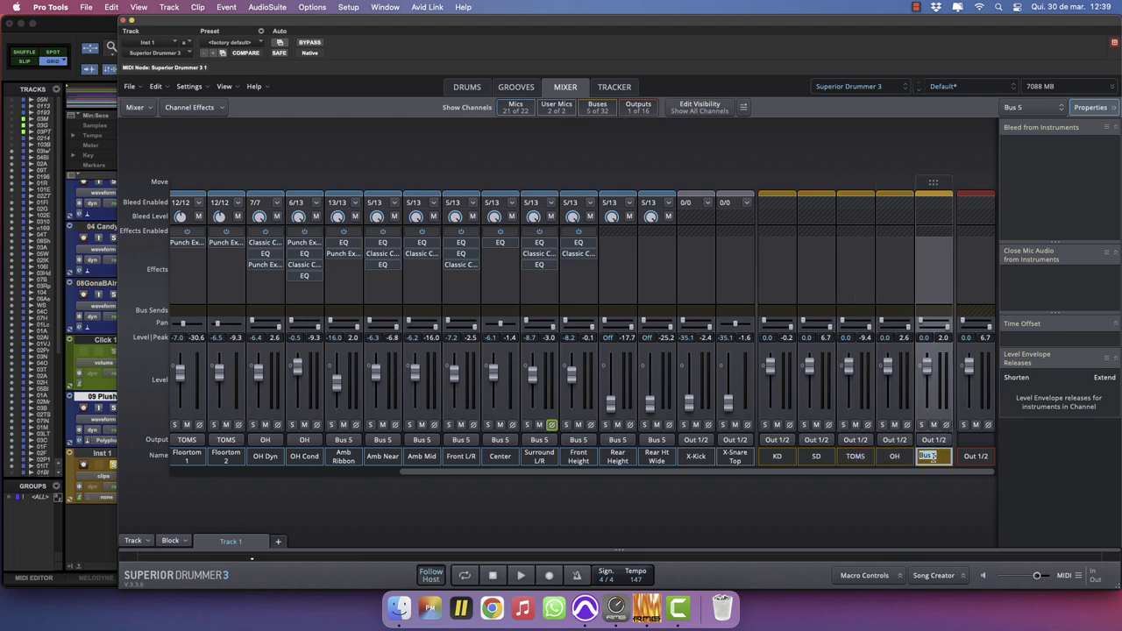
{"action": "key", "text": "Return"}
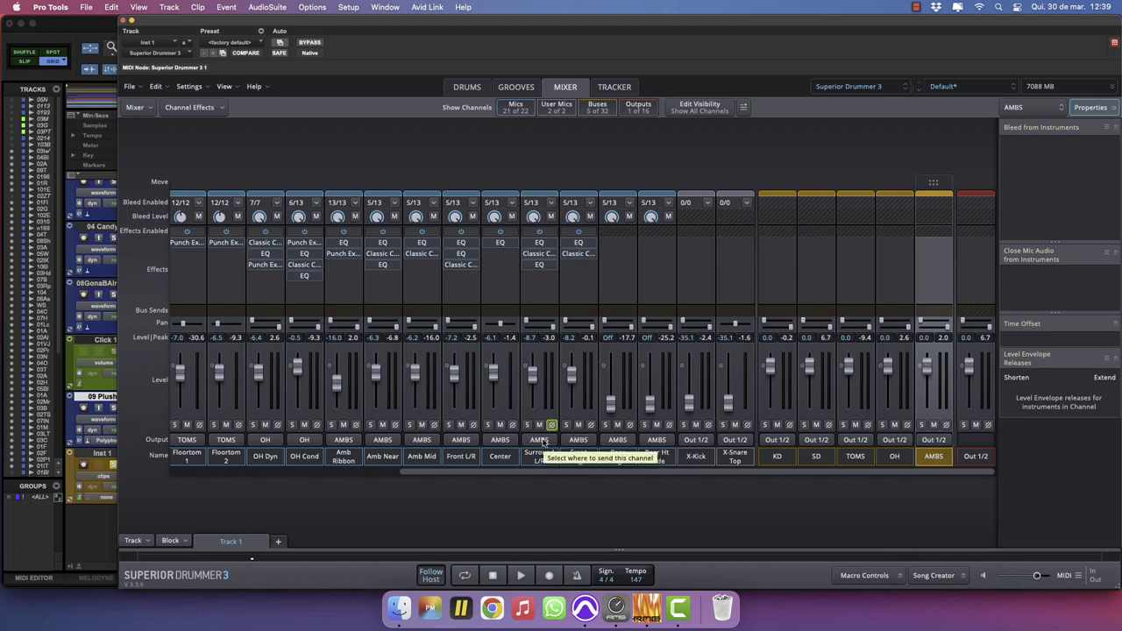
{"action": "key", "text": "space"}
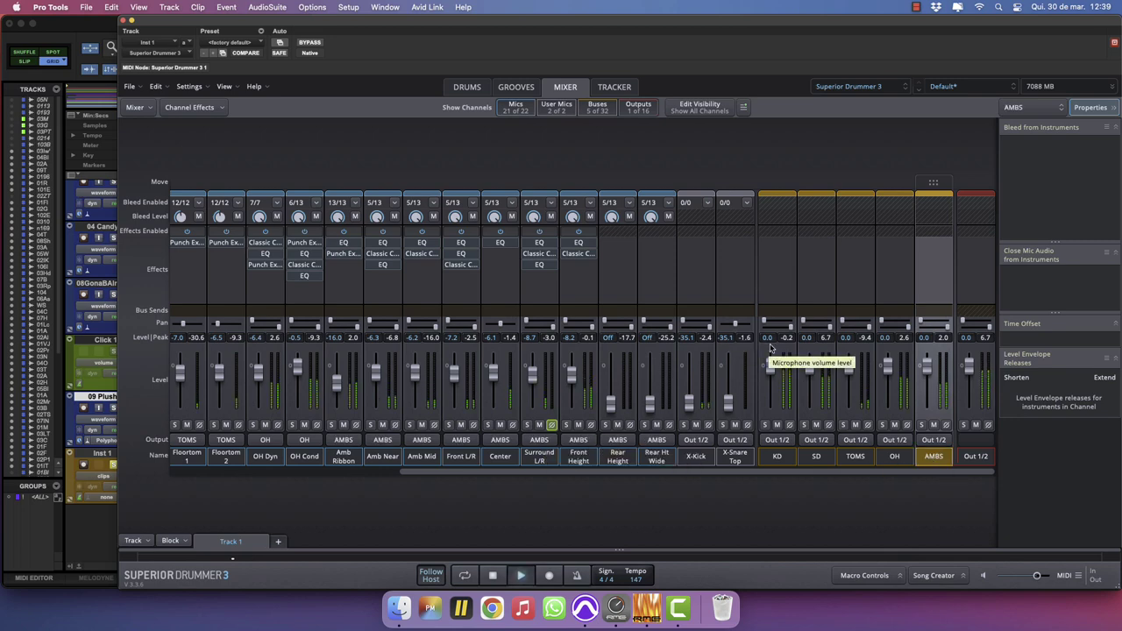
Route the X-Kick channel's output to Bus 6 and the X-Snare Top channel's output to Bus 7.
{"action": "left_click", "coordinate": [695, 455]}
{"action": "left_click", "coordinate": [695, 439]}
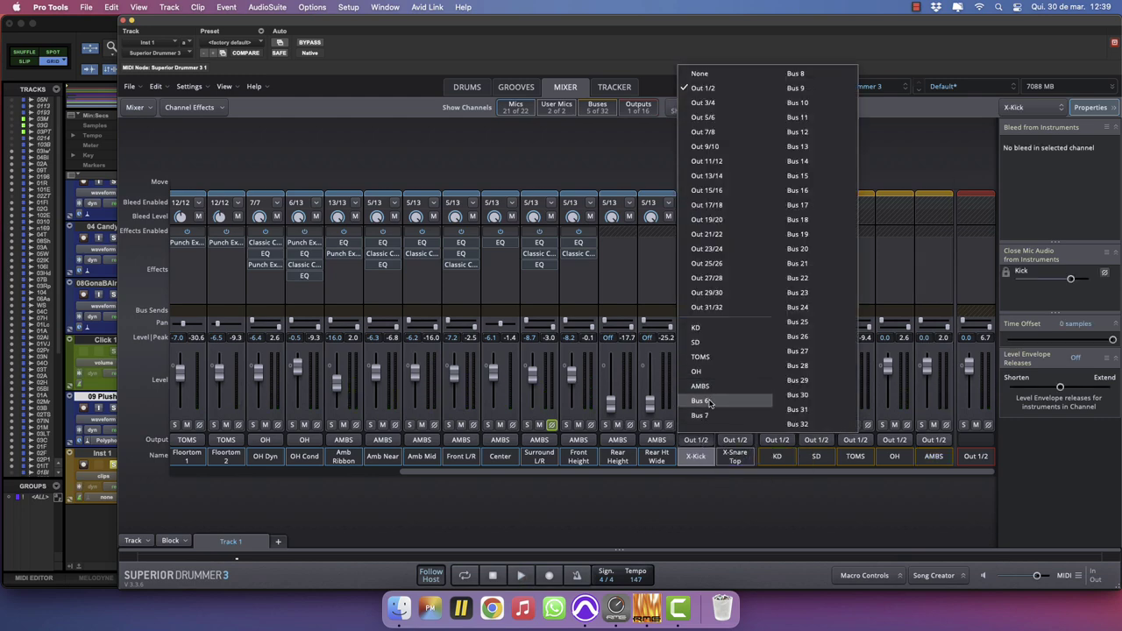
{"action": "left_click", "coordinate": [706, 401]}
{"action": "left_click", "coordinate": [735, 439]}
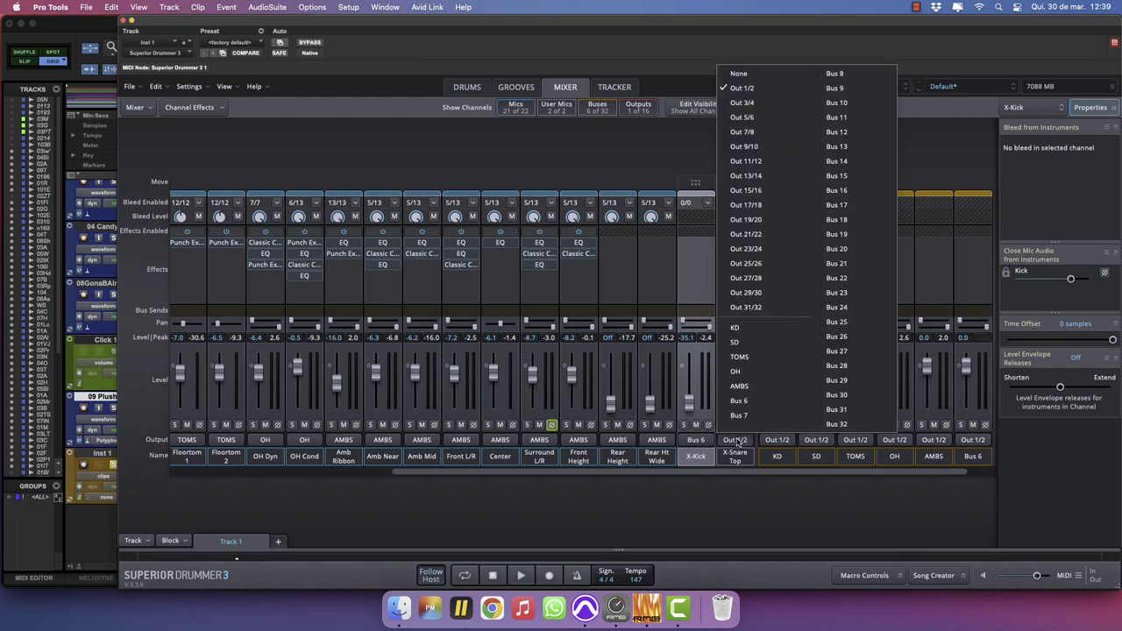
{"action": "left_click", "coordinate": [745, 419]}
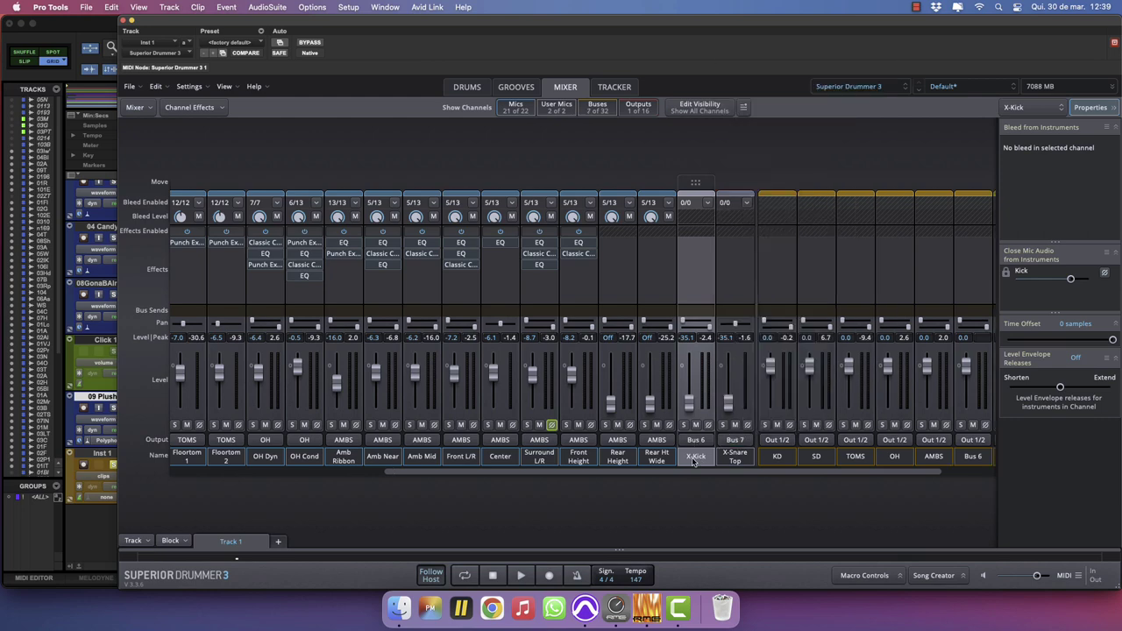
Rename Bus 6 as KD T and Bus 7 as SD T.
{"action": "double_click", "coordinate": [967, 457]}
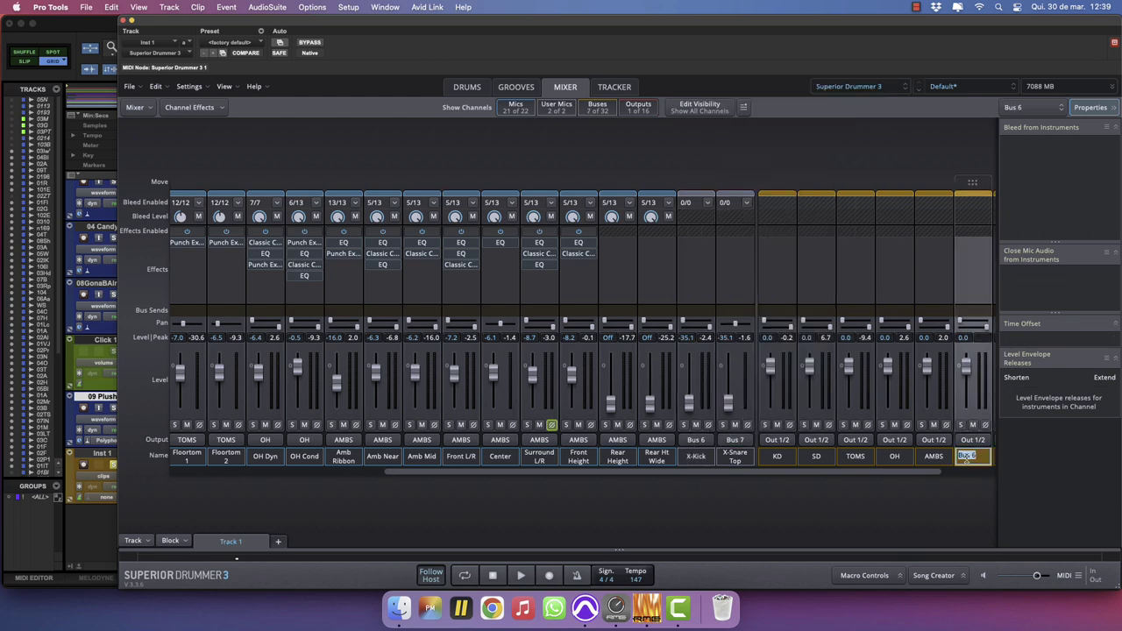
{"action": "type", "text": "KD T"}
{"action": "key", "text": "Return"}
{"action": "scroll", "coordinate": [942, 474], "scroll_direction": "right", "scroll_amount": 2}
{"action": "double_click", "coordinate": [933, 455]}
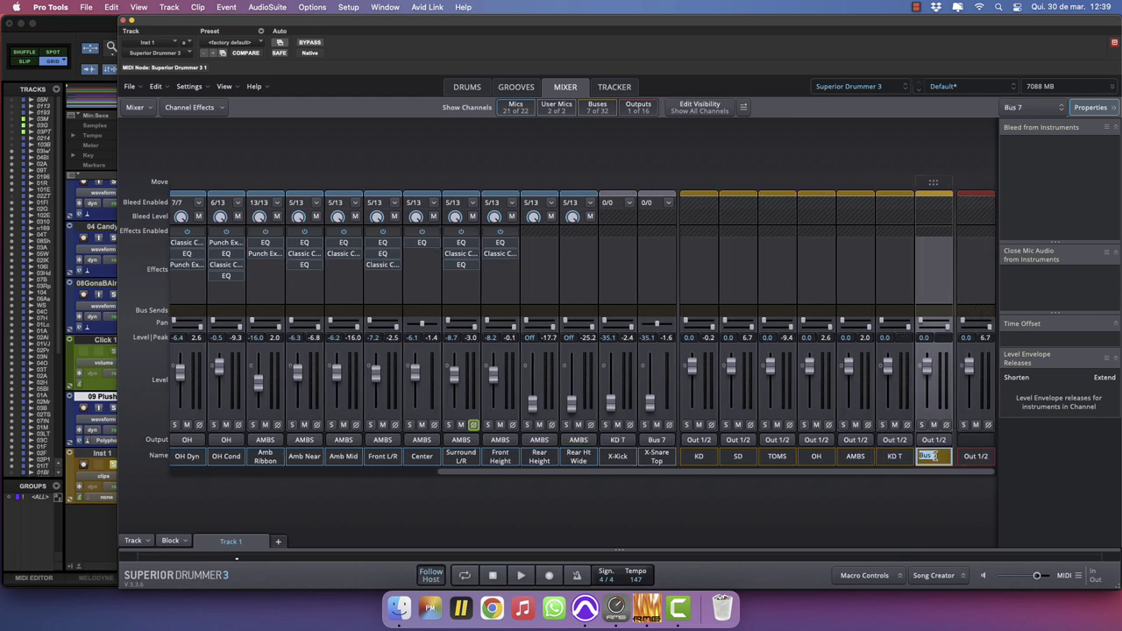
{"action": "key", "text": "Return"}
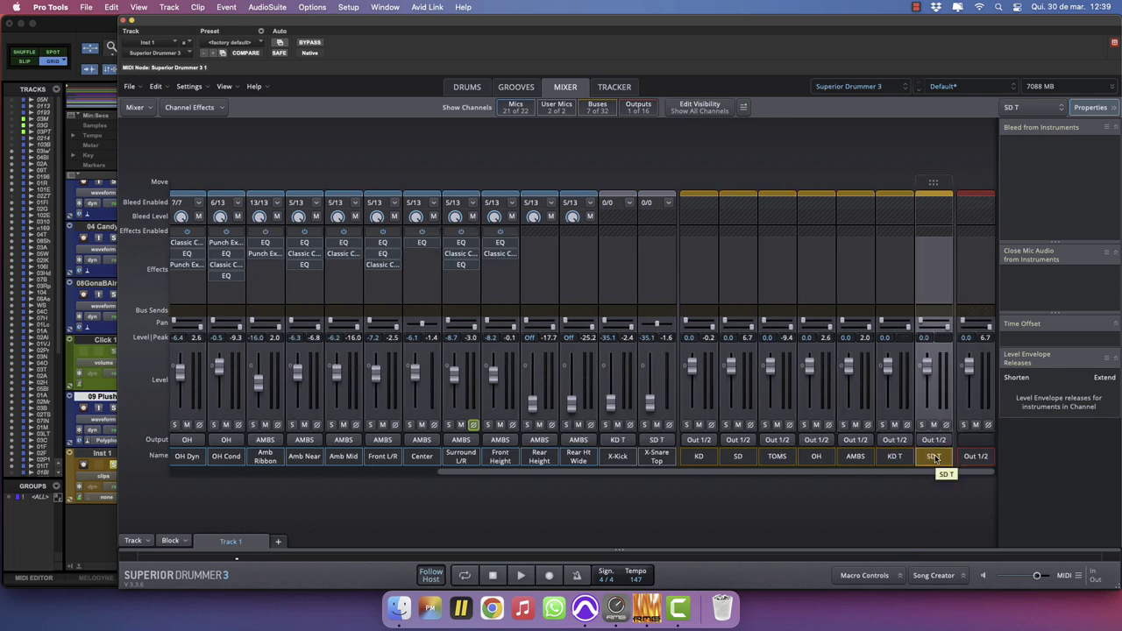
Play the mix, audition Front Height and Surround L/R in solo, and turn off the Surround L/R phase inversion.
{"action": "key", "text": "space"}
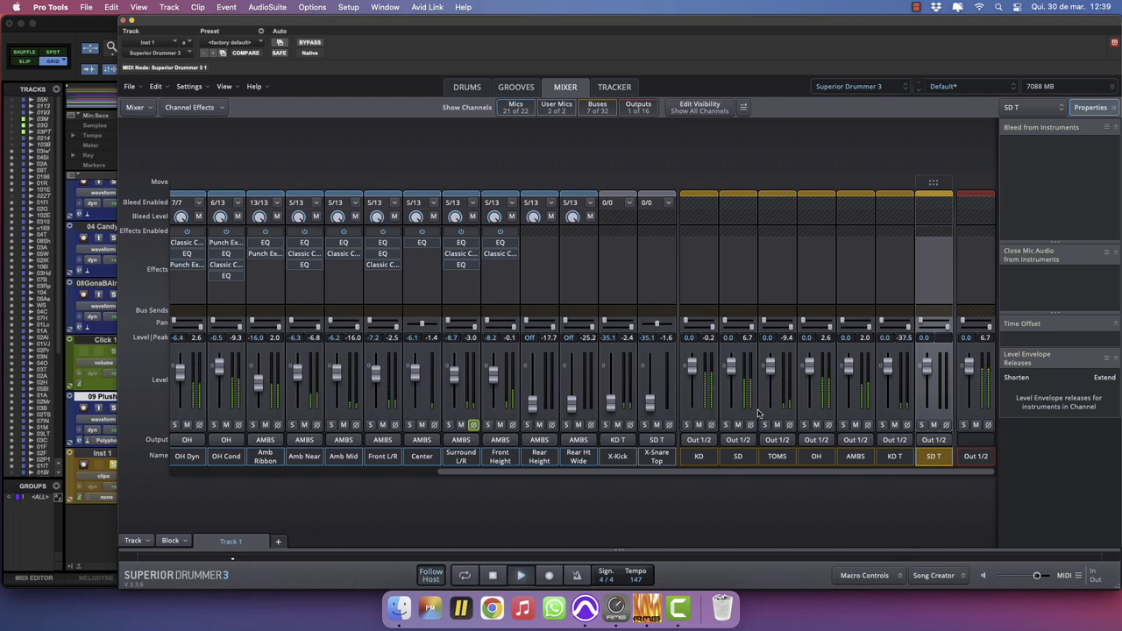
{"action": "left_click", "coordinate": [489, 425]}
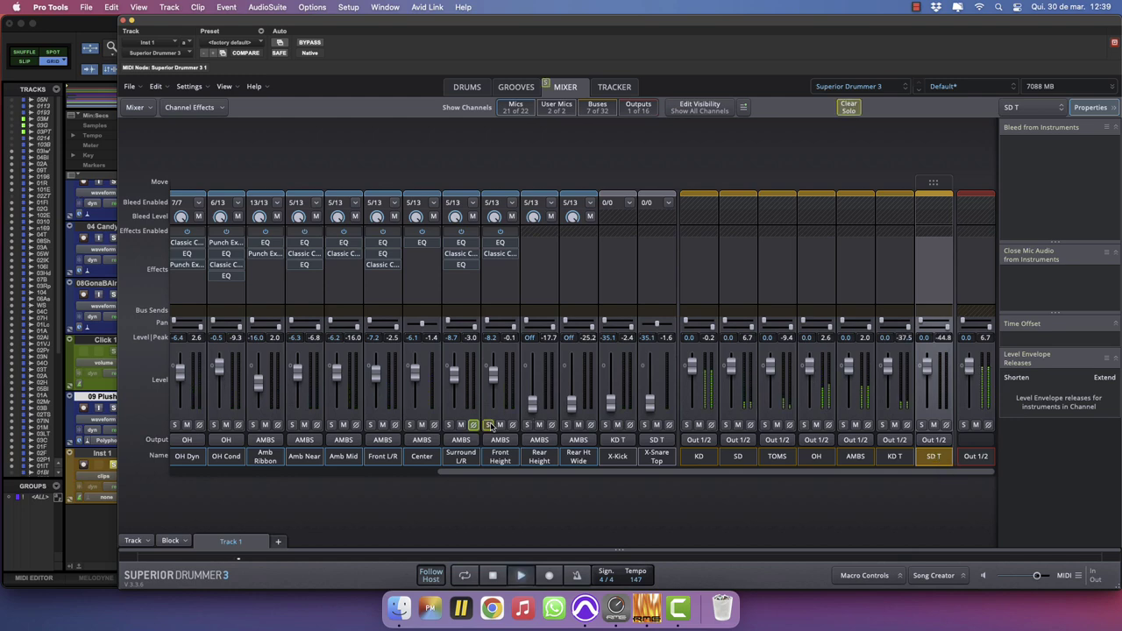
{"action": "left_click", "coordinate": [488, 424]}
{"action": "left_click", "coordinate": [449, 424]}
{"action": "left_click", "coordinate": [449, 424]}
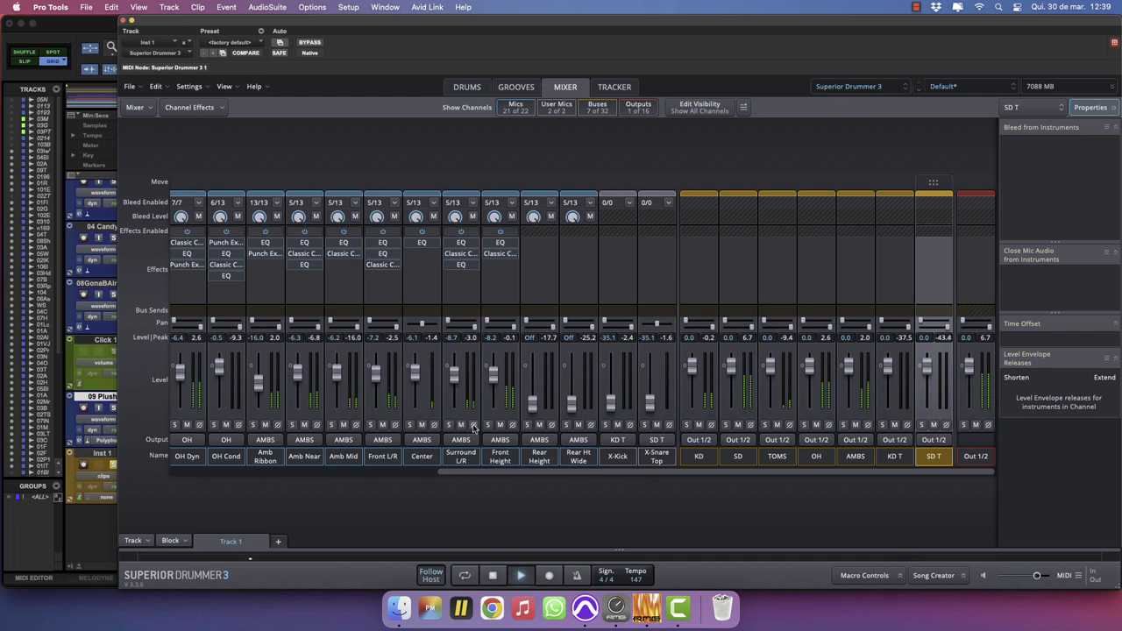
Solo the Center channel and insert a second EQ with an 18 dB cut at about 555 Hz and a Q of 10.00.
{"action": "left_click", "coordinate": [409, 424]}
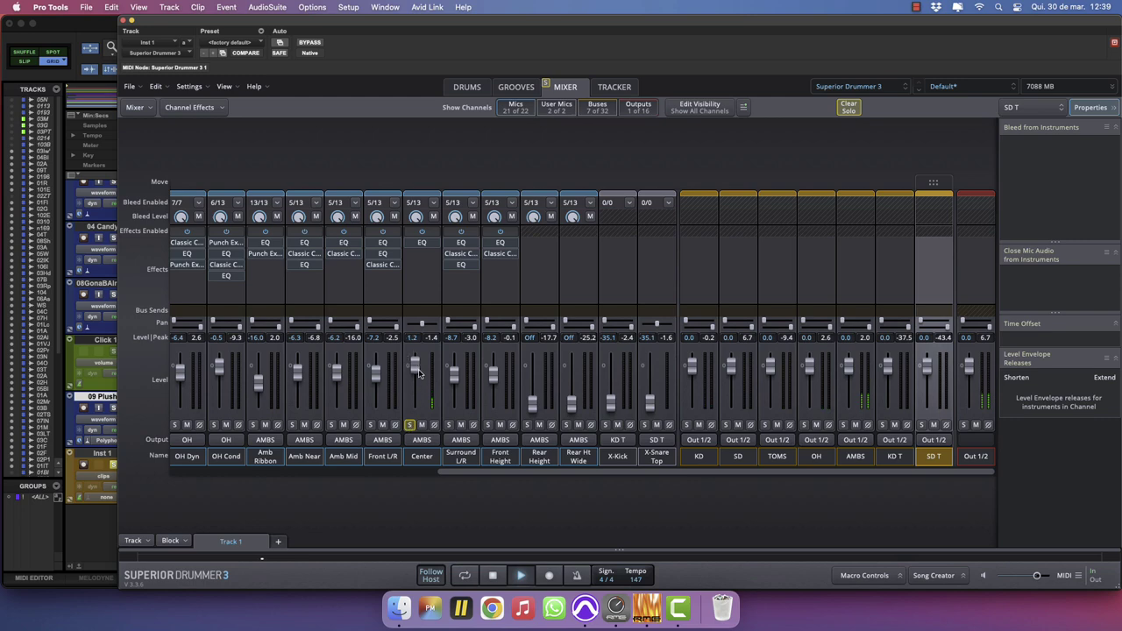
{"action": "left_click", "coordinate": [422, 254]}
{"action": "mouse_move", "coordinate": [423, 271]}
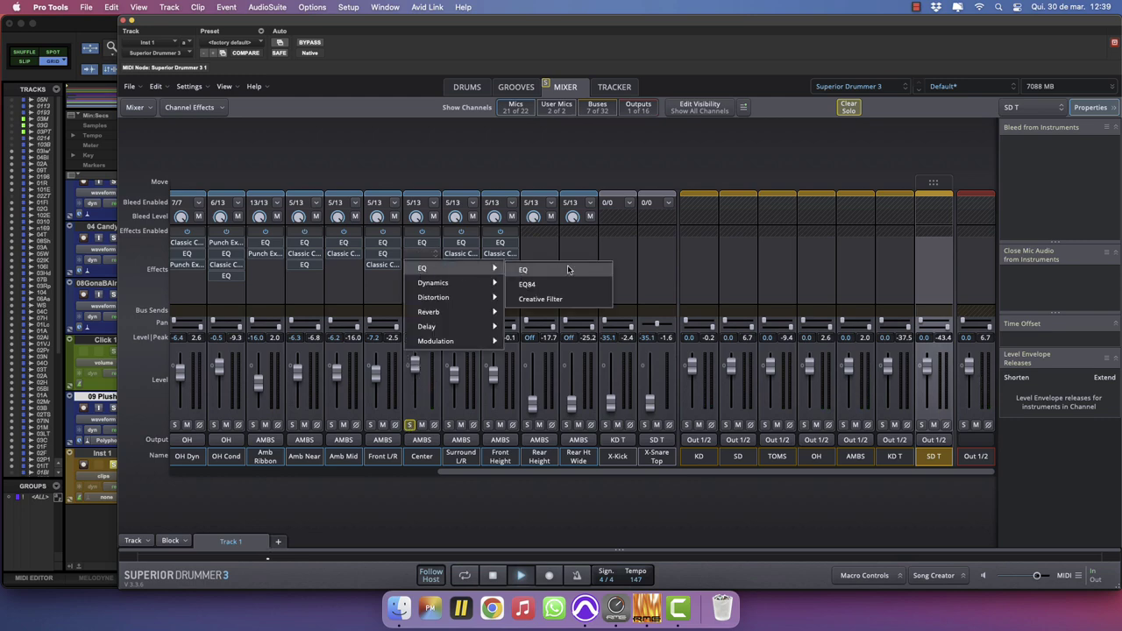
{"action": "left_click", "coordinate": [569, 269]}
{"action": "left_click_drag", "start_coordinate": [627, 257], "coordinate": [602, 197]}
{"action": "scroll", "coordinate": [601, 230], "scroll_direction": "up", "scroll_amount": 10}
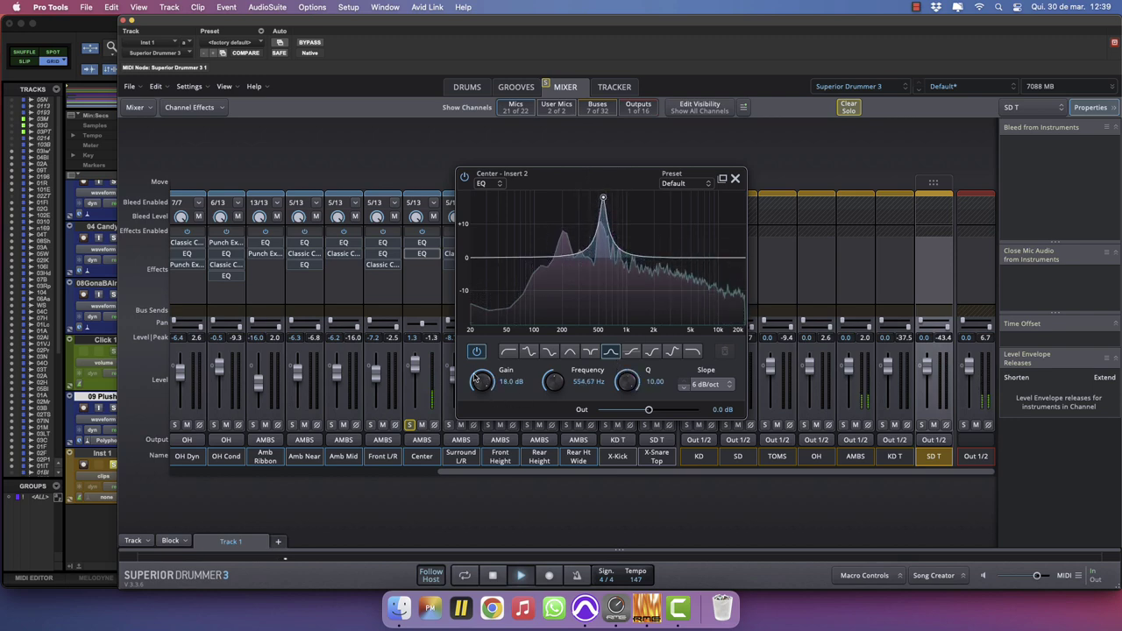
{"action": "left_click_drag", "start_coordinate": [482, 383], "coordinate": [483, 554]}
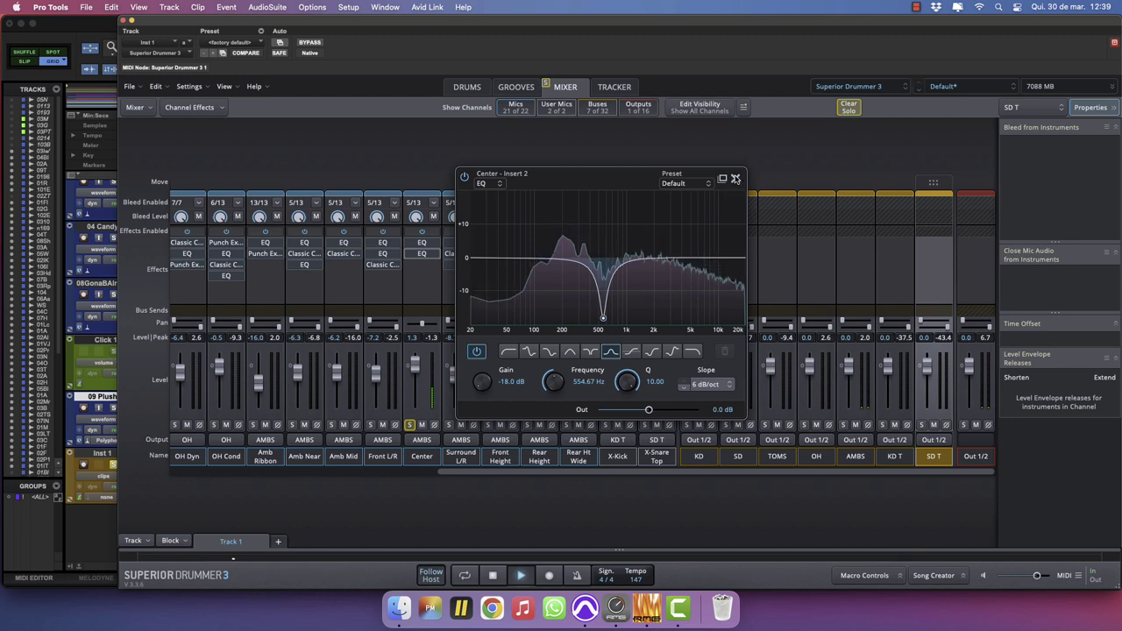
{"action": "left_click", "coordinate": [734, 178]}
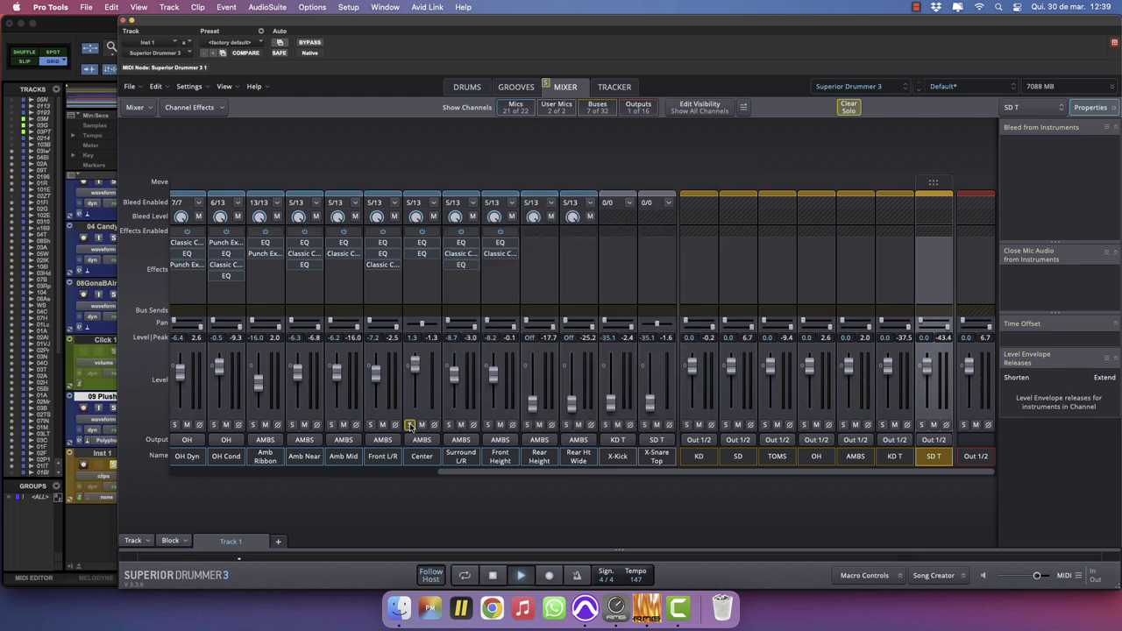
Unsolo the Center channel, then set its level to -8.2 dB and the Front L/R level to -8.6 dB.
{"action": "left_click", "coordinate": [410, 425]}
{"action": "left_click_drag", "start_coordinate": [414, 364], "coordinate": [416, 379]}
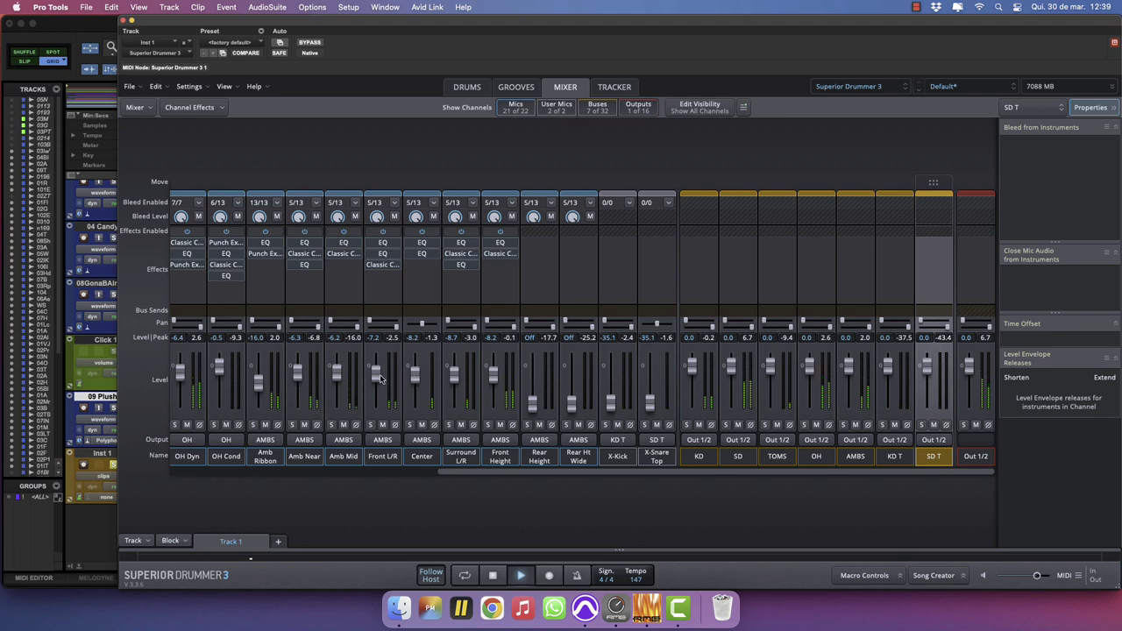
{"action": "mouse_move", "coordinate": [380, 378]}
{"action": "left_mouse_down"}
{"action": "mouse_move", "coordinate": [384, 369]}
{"action": "mouse_move", "coordinate": [374, 379]}
{"action": "left_mouse_up"}
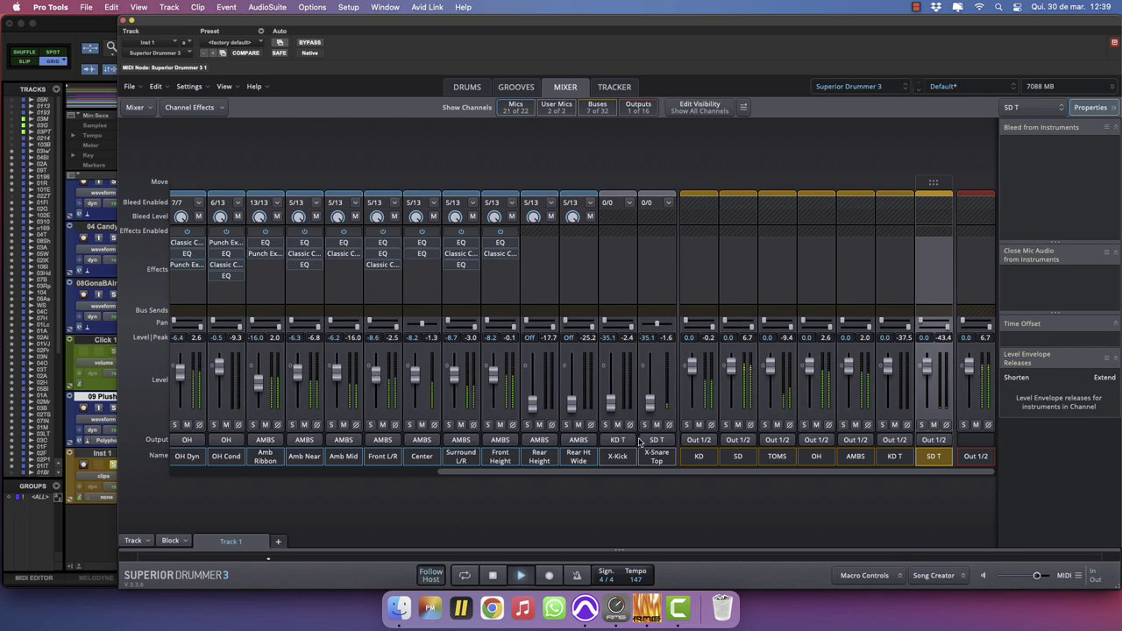
Audition Front Height, Surround L/R, Center, Front L/R, Amb Mid and Amb Near one at a time in solo.
{"action": "left_click", "coordinate": [488, 425]}
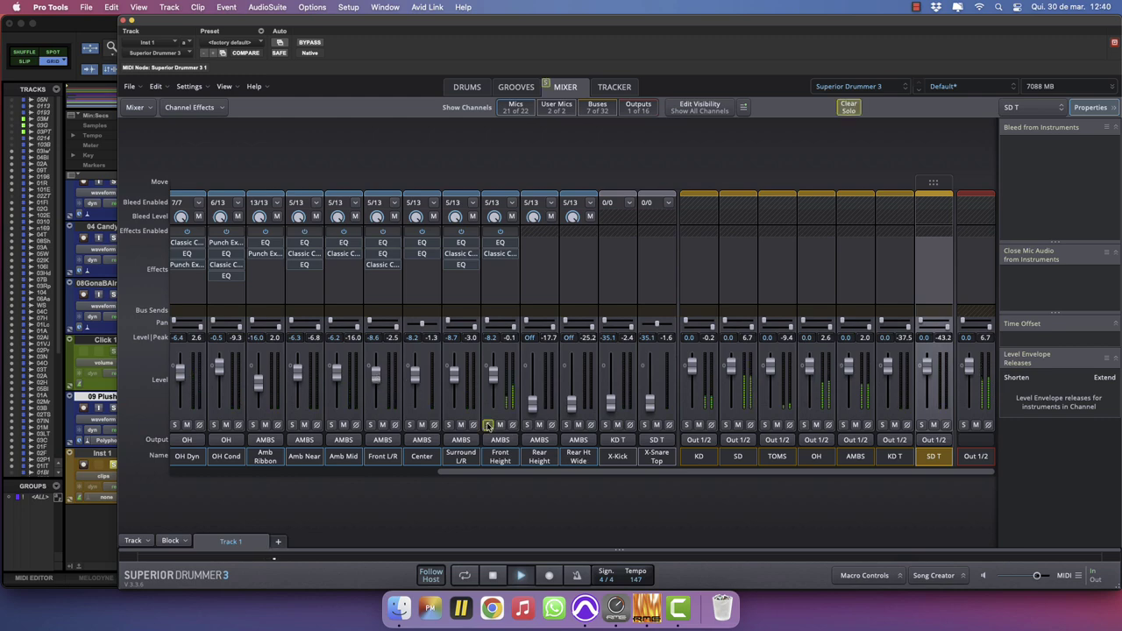
{"action": "left_click", "coordinate": [488, 425]}
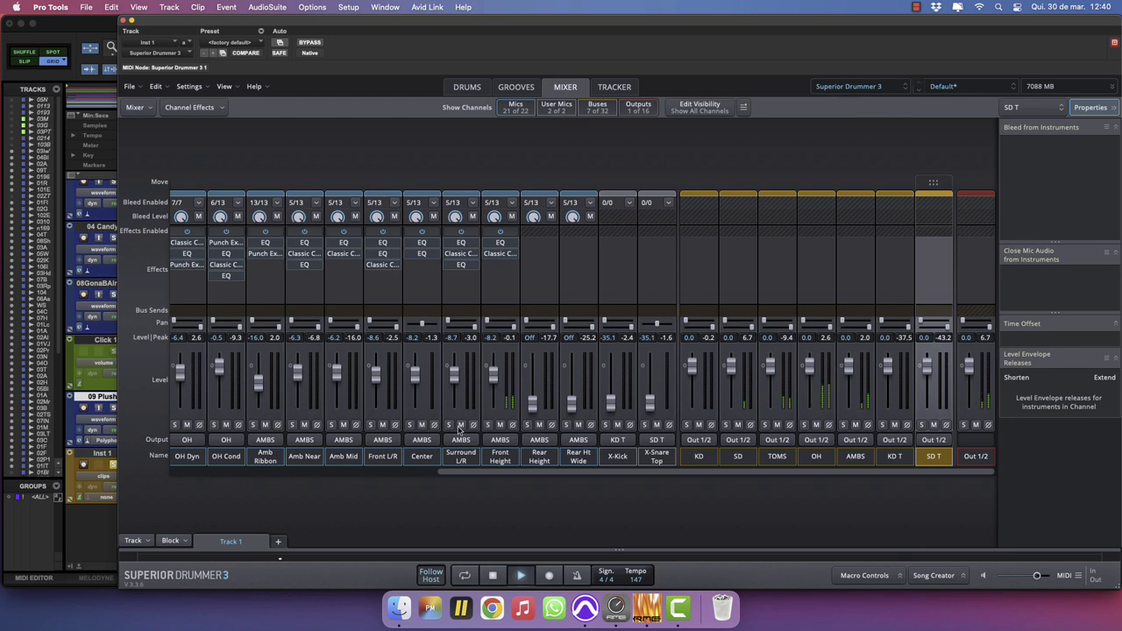
{"action": "left_click", "coordinate": [449, 425]}
{"action": "left_click", "coordinate": [449, 425]}
{"action": "left_click", "coordinate": [410, 425]}
{"action": "left_click", "coordinate": [411, 425]}
{"action": "left_click", "coordinate": [371, 426]}
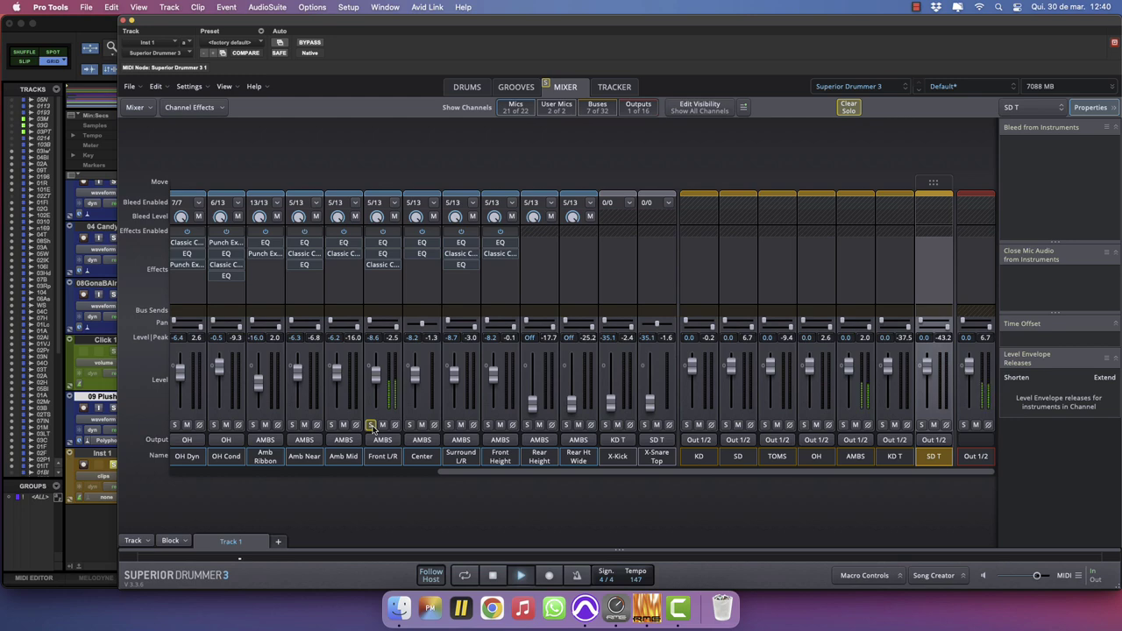
{"action": "left_click", "coordinate": [372, 425]}
{"action": "left_click", "coordinate": [331, 426]}
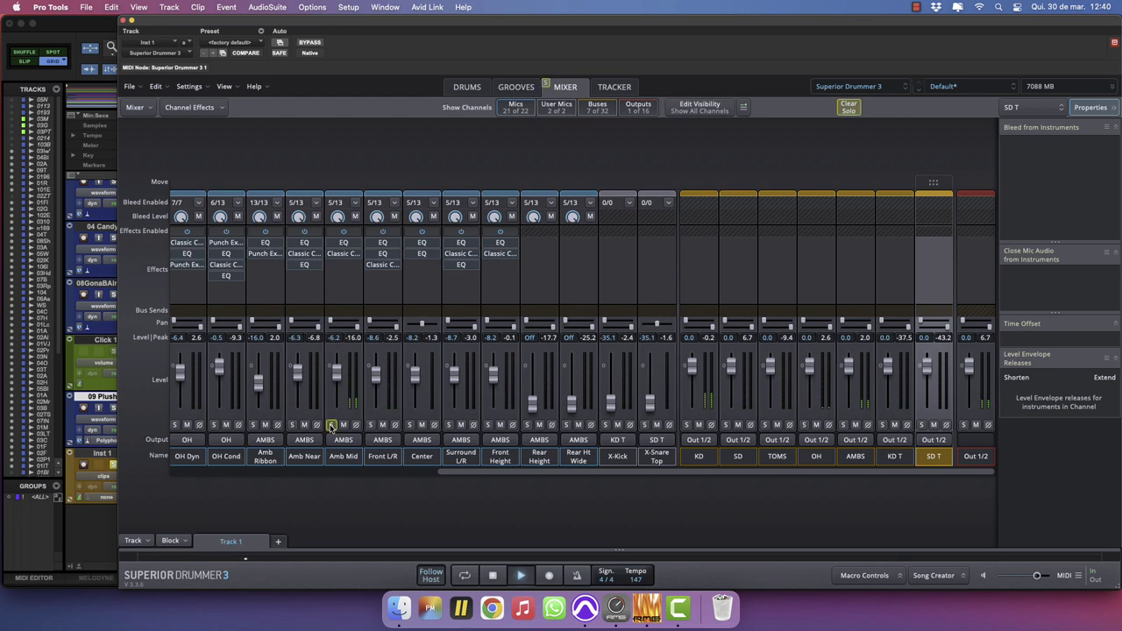
{"action": "left_click", "coordinate": [331, 425]}
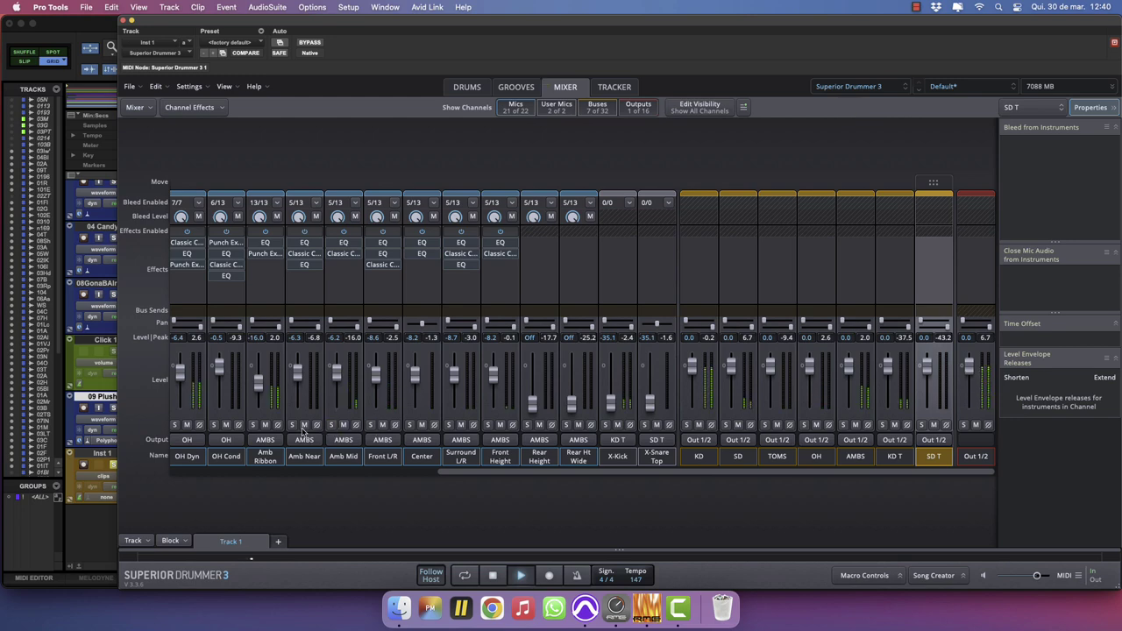
{"action": "left_click", "coordinate": [293, 425]}
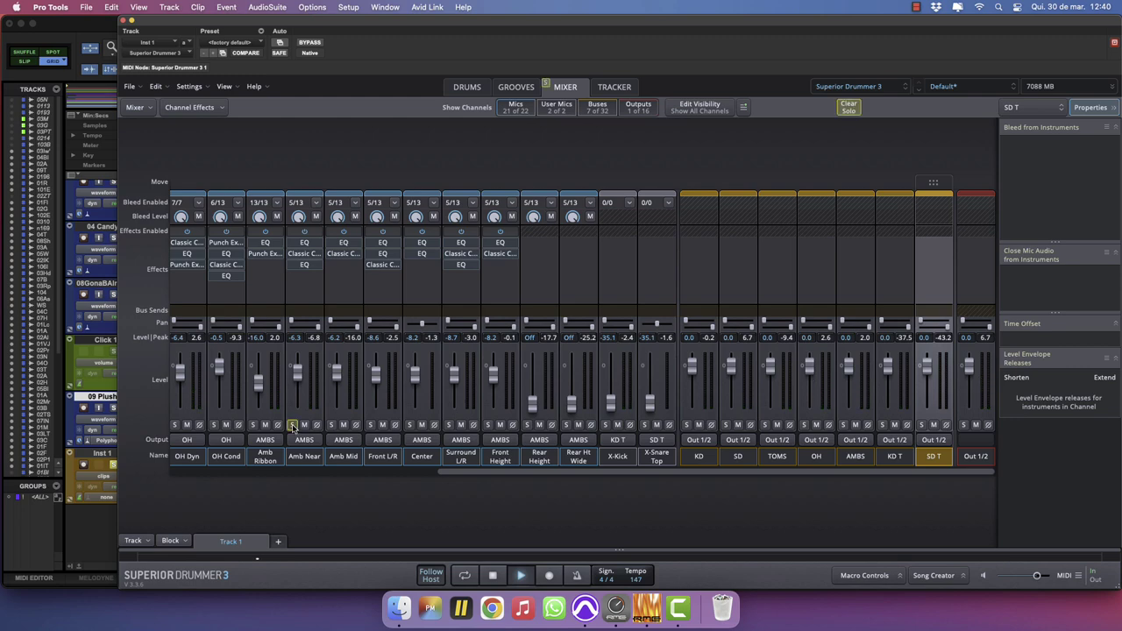
{"action": "left_click", "coordinate": [293, 425]}
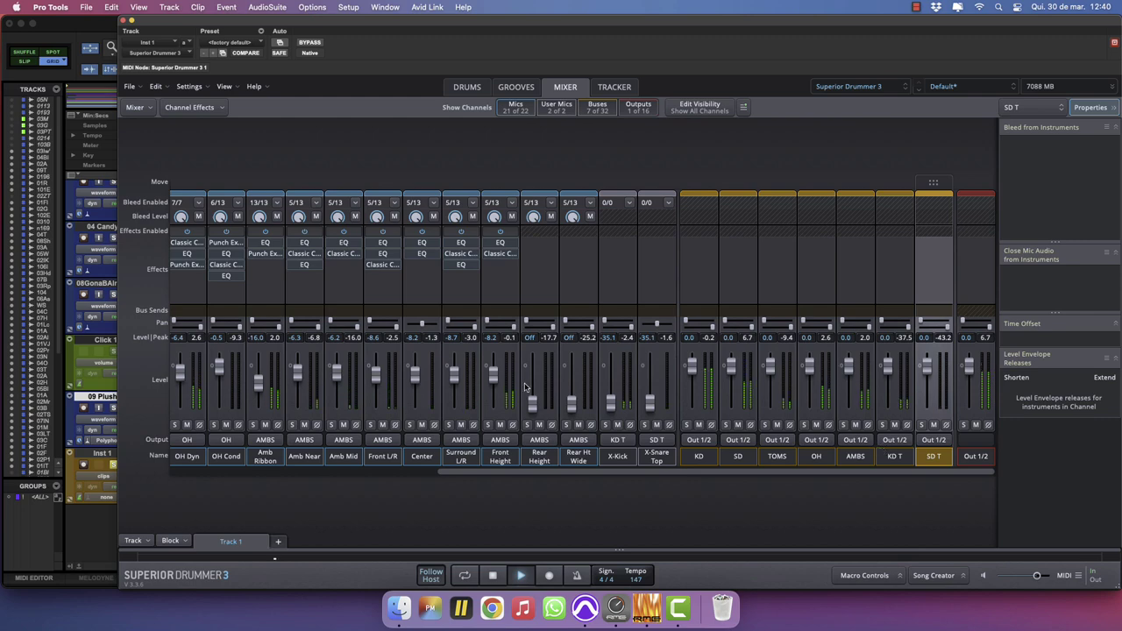
Raise the Rear Height level to -7.0 dB, then solo the channel and insert an EQ on it.
{"action": "left_click_drag", "start_coordinate": [532, 404], "coordinate": [533, 376]}
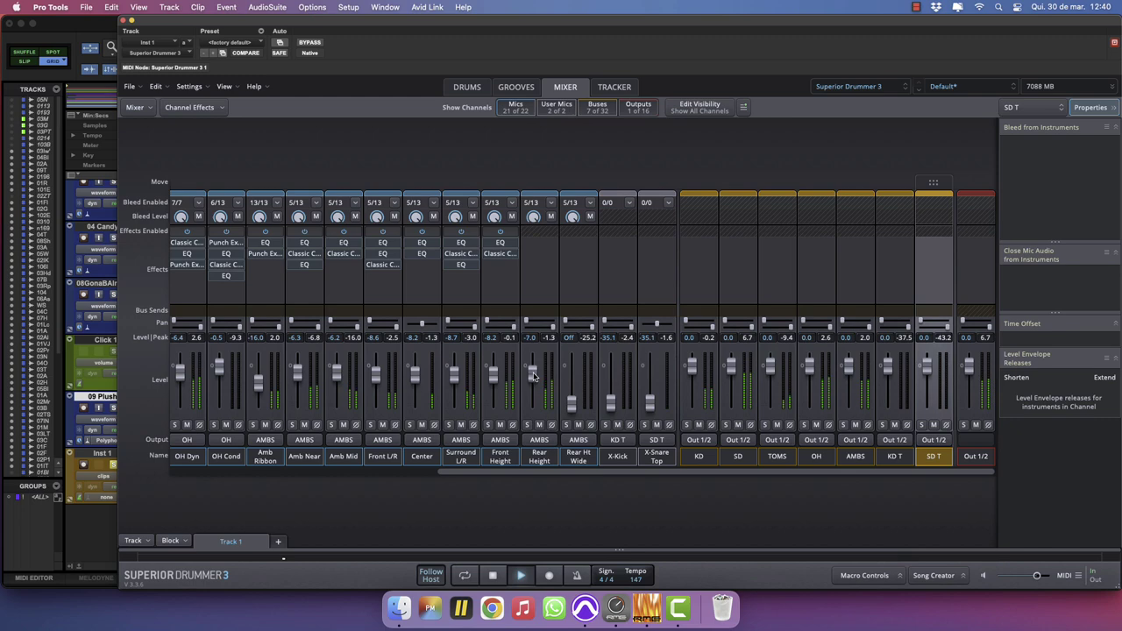
{"action": "left_click", "coordinate": [527, 425]}
{"action": "left_click", "coordinate": [540, 247]}
{"action": "mouse_move", "coordinate": [561, 257]}
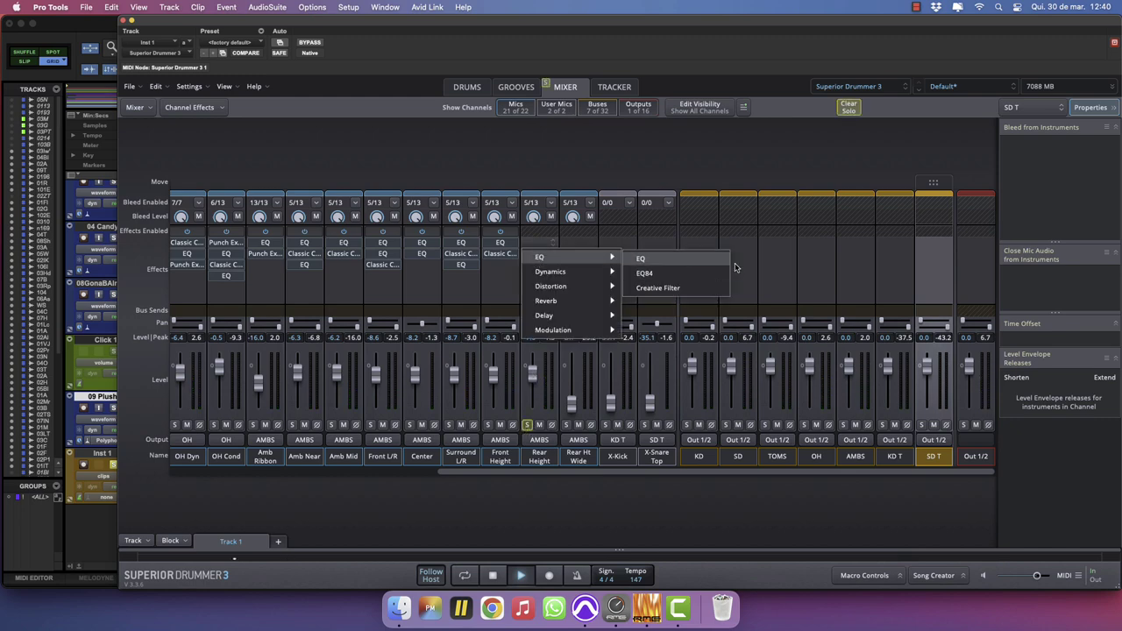
{"action": "left_click", "coordinate": [687, 261]}
Shape a narrow Rear Height EQ cut of -18.0 dB at about 479 Hz, with Q 10.00 and a 36 dB/oct slope.
{"action": "left_click_drag", "start_coordinate": [744, 259], "coordinate": [715, 274]}
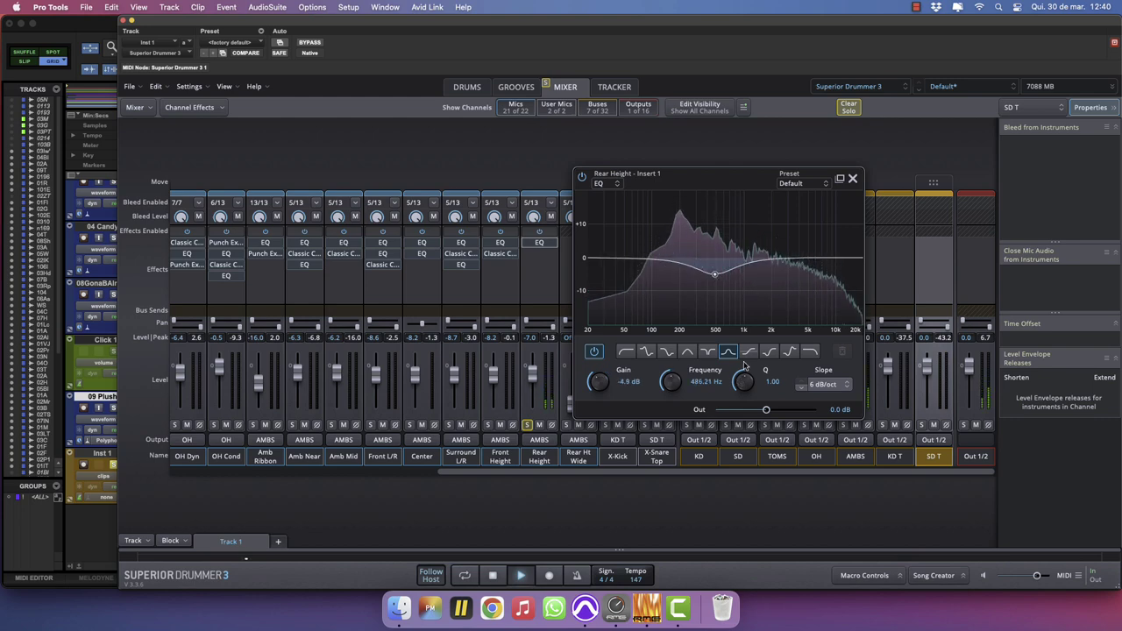
{"action": "left_click_drag", "start_coordinate": [743, 382], "coordinate": [804, 310]}
{"action": "left_click", "coordinate": [829, 386]}
{"action": "left_click", "coordinate": [841, 458]}
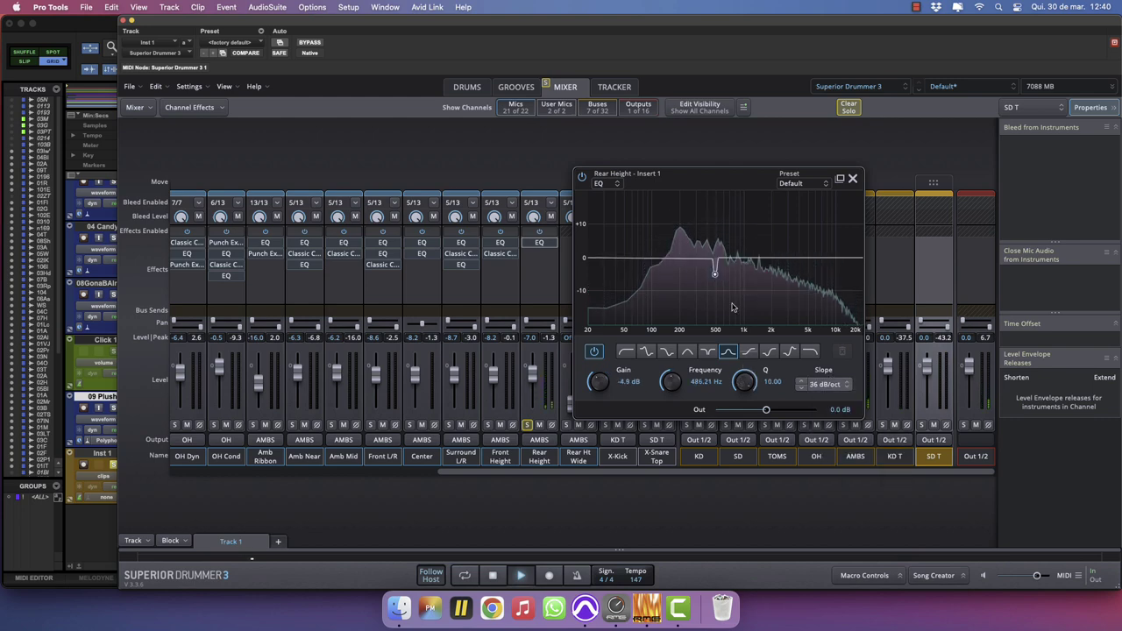
{"action": "left_click_drag", "start_coordinate": [715, 274], "coordinate": [715, 317]}
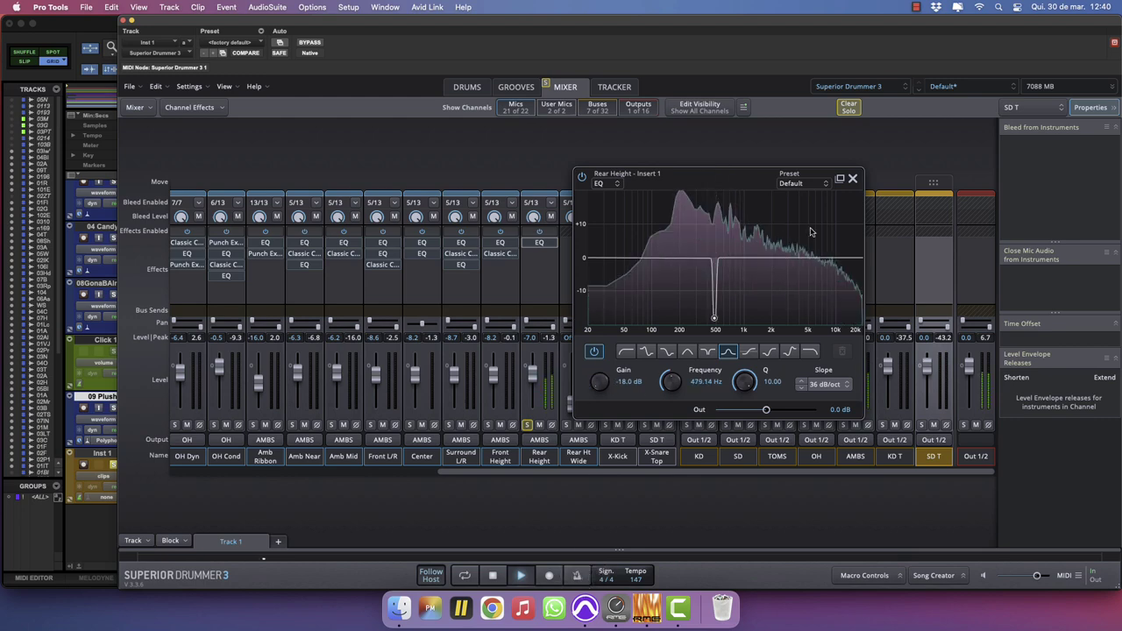
Add Rear Height EQ bands that cut the lows around 150 Hz and boost the highs, including 2.9 dB at about 4305 Hz.
{"action": "left_click_drag", "start_coordinate": [723, 259], "coordinate": [666, 281]}
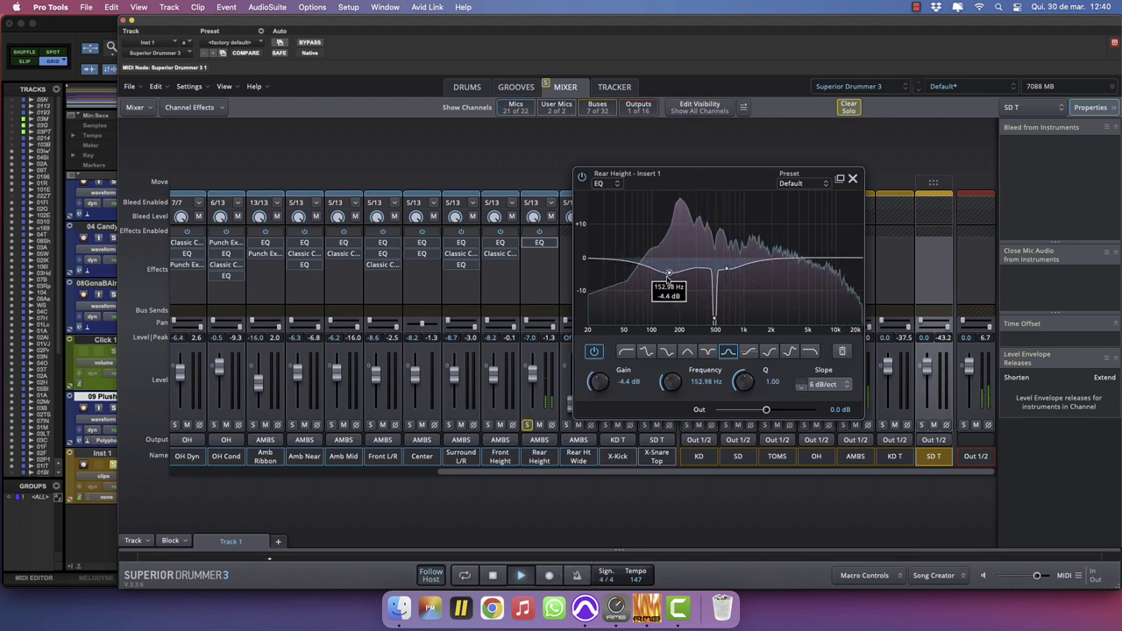
{"action": "left_click_drag", "start_coordinate": [795, 259], "coordinate": [835, 239]}
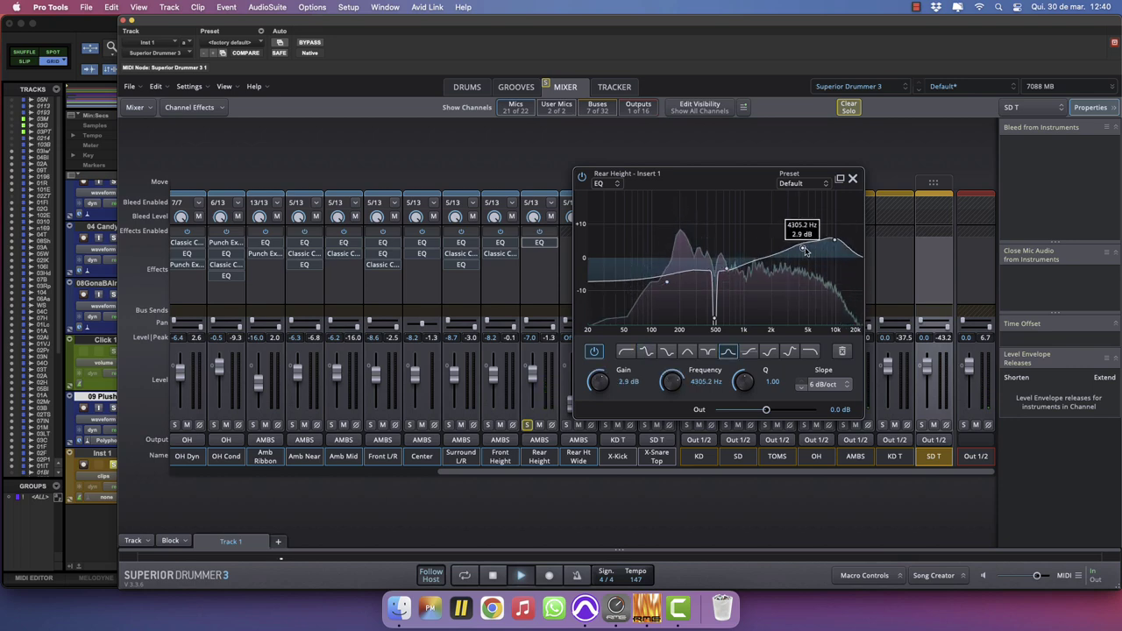
{"action": "left_click", "coordinate": [852, 179]}
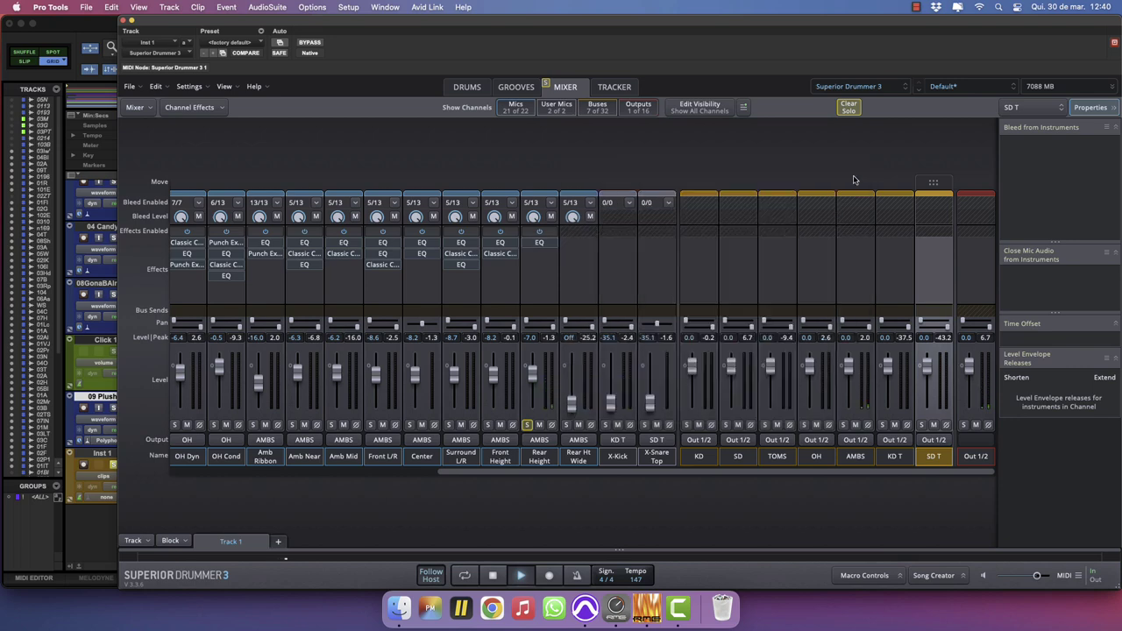
Insert a Punch Exciter 361 after the EQ on Rear Height, keep its default settings, and unsolo the channel.
{"action": "left_click", "coordinate": [539, 253]}
{"action": "mouse_move", "coordinate": [551, 282]}
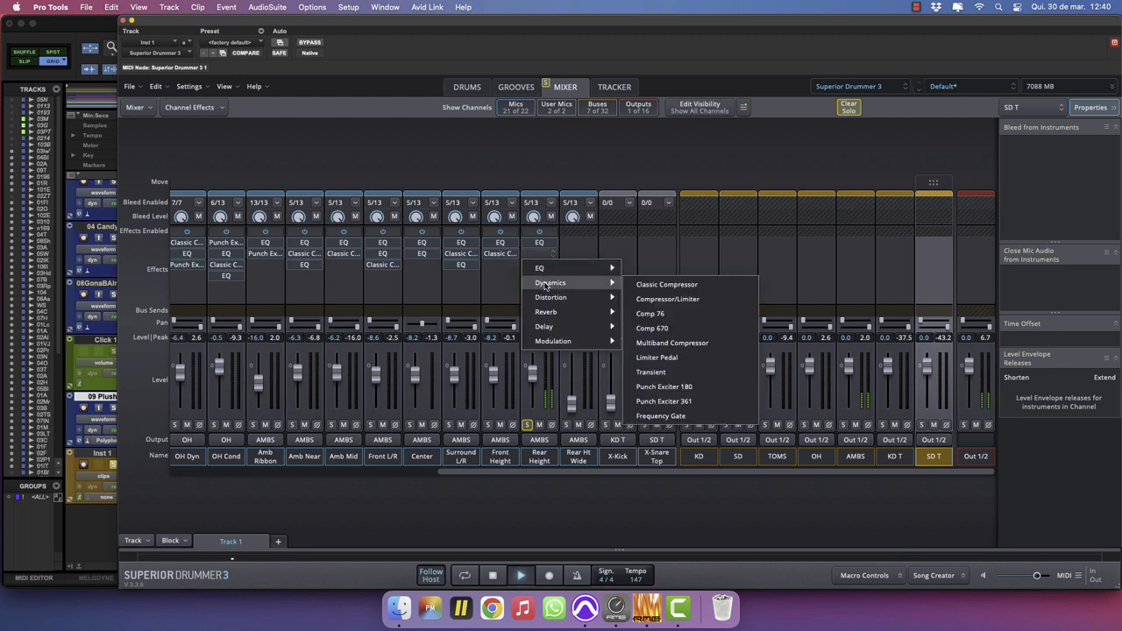
{"action": "left_click", "coordinate": [664, 402]}
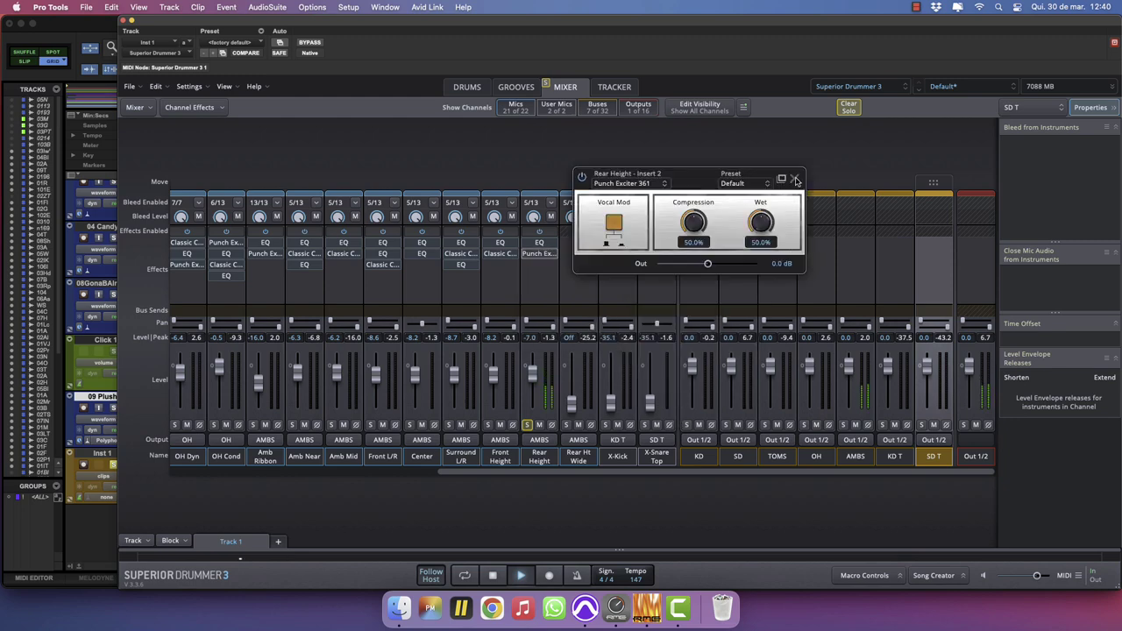
{"action": "left_click", "coordinate": [796, 180]}
{"action": "left_click", "coordinate": [527, 424]}
Lower the channel levels to -12.4 dB for Rear Height, -13.3 for Front Height, -11.5 for Surround L/R and -13.8 for Center.
{"action": "left_click_drag", "start_coordinate": [532, 374], "coordinate": [532, 378]}
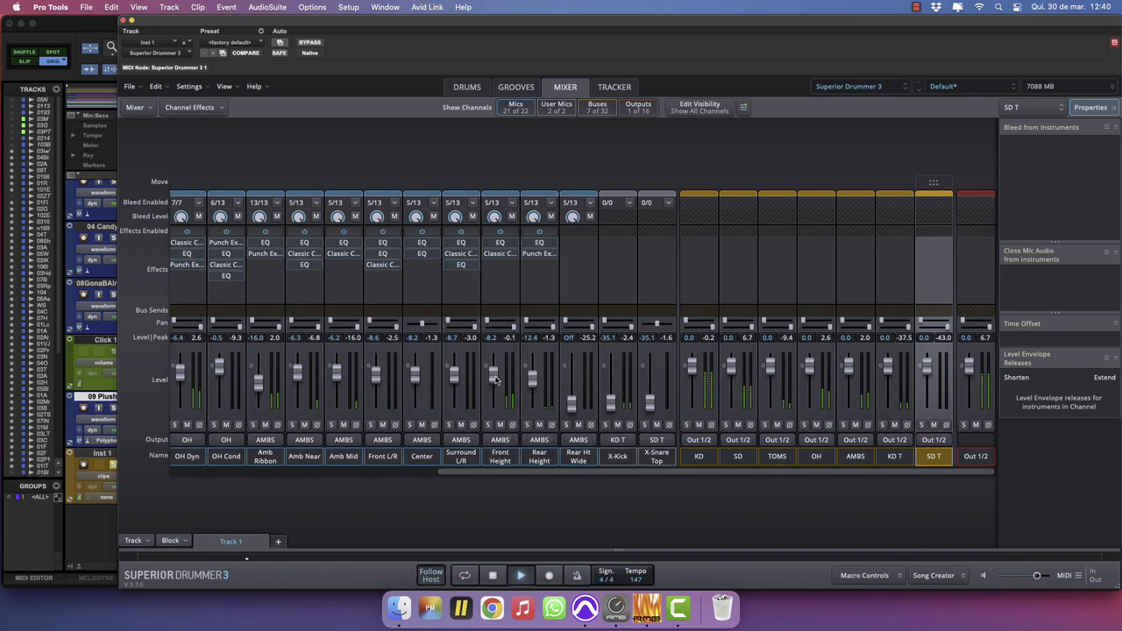
{"action": "scroll", "coordinate": [493, 385], "scroll_direction": "up", "scroll_amount": 2}
{"action": "scroll", "coordinate": [451, 383], "scroll_direction": "down", "scroll_amount": 3}
{"action": "scroll", "coordinate": [414, 383], "scroll_direction": "down", "scroll_amount": 5}
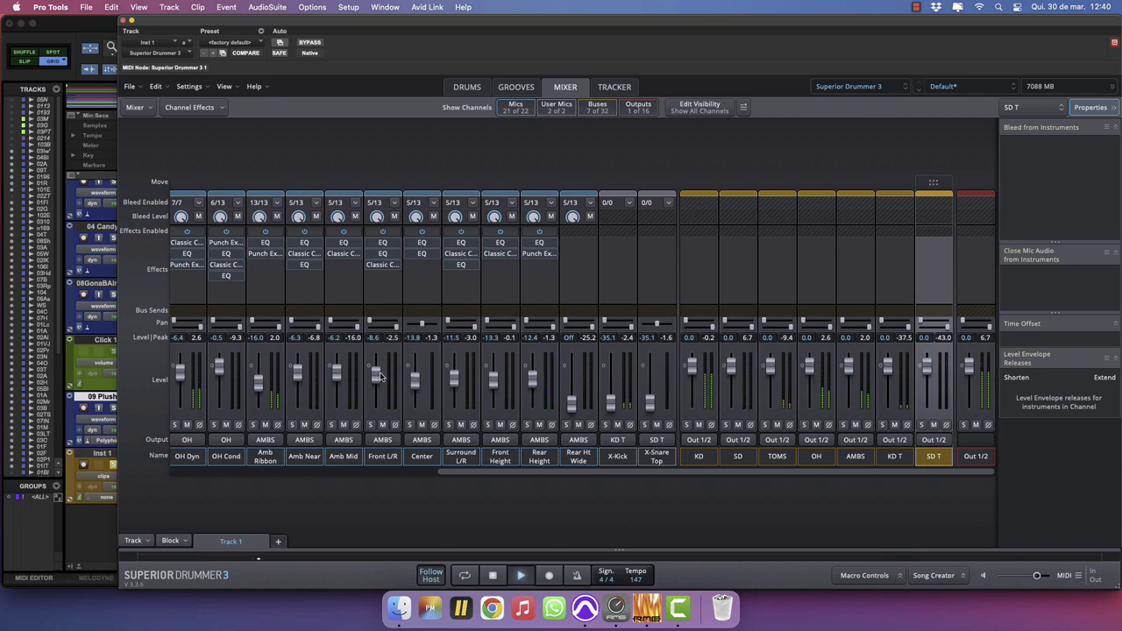
Lower the channel levels to -12.3 dB for Front L/R, -10.5 dB for Amb Near and -9.1 dB for Amb Mid.
{"action": "left_click_drag", "start_coordinate": [379, 376], "coordinate": [374, 379]}
{"action": "scroll", "coordinate": [337, 377], "scroll_direction": "down", "scroll_amount": 2}
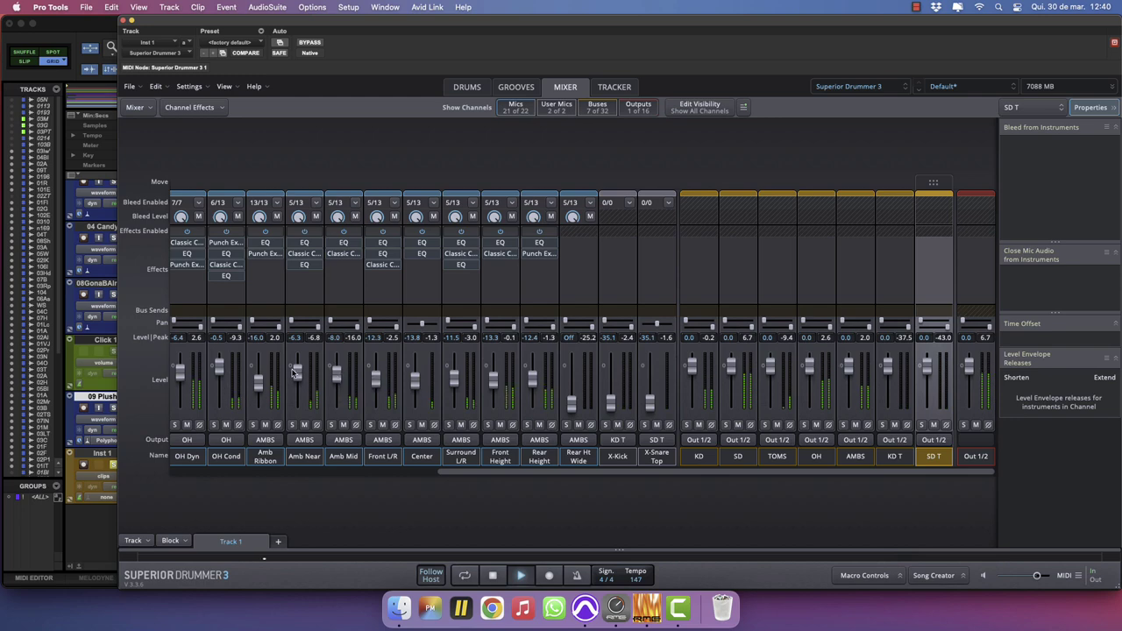
{"action": "scroll", "coordinate": [296, 377], "scroll_direction": "down", "scroll_amount": 4}
{"action": "scroll", "coordinate": [335, 374], "scroll_direction": "down", "scroll_amount": 2}
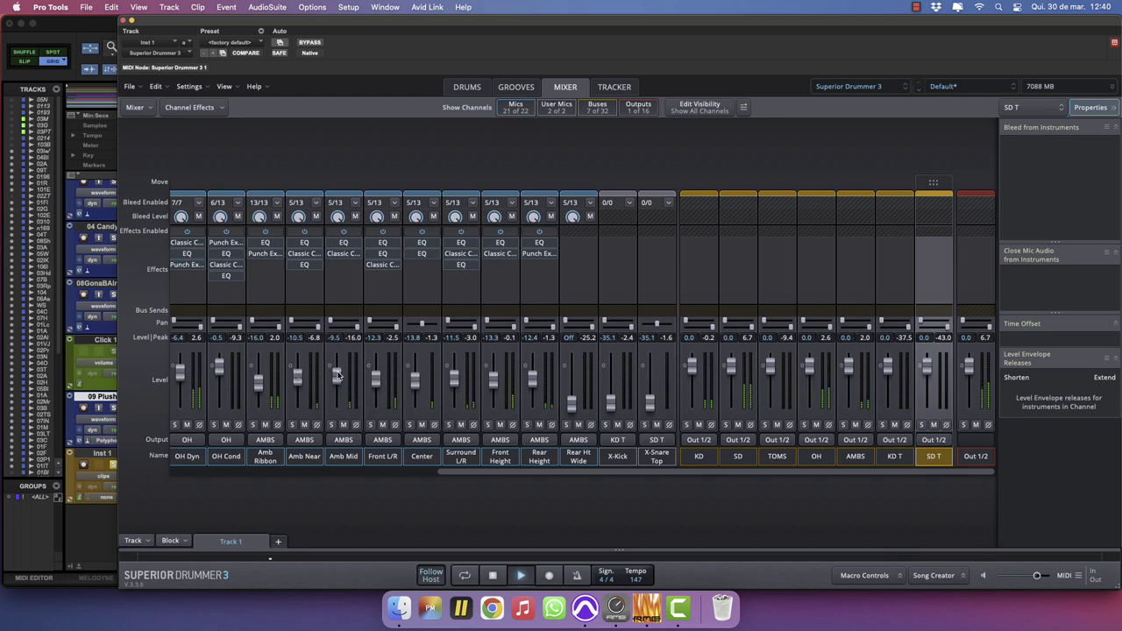
Toggle the 09 Plush track's solo for comparison, set the snare's drum head tuning to -0:00.1, and return to the mixer.
{"action": "left_click", "coordinate": [113, 454]}
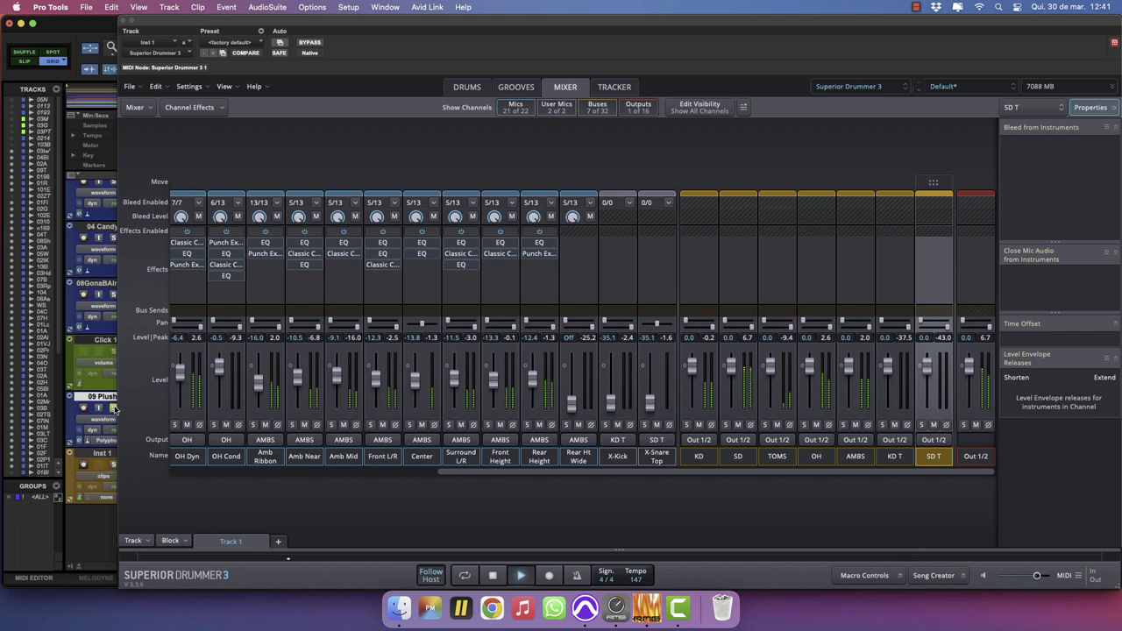
{"action": "left_click", "coordinate": [467, 89]}
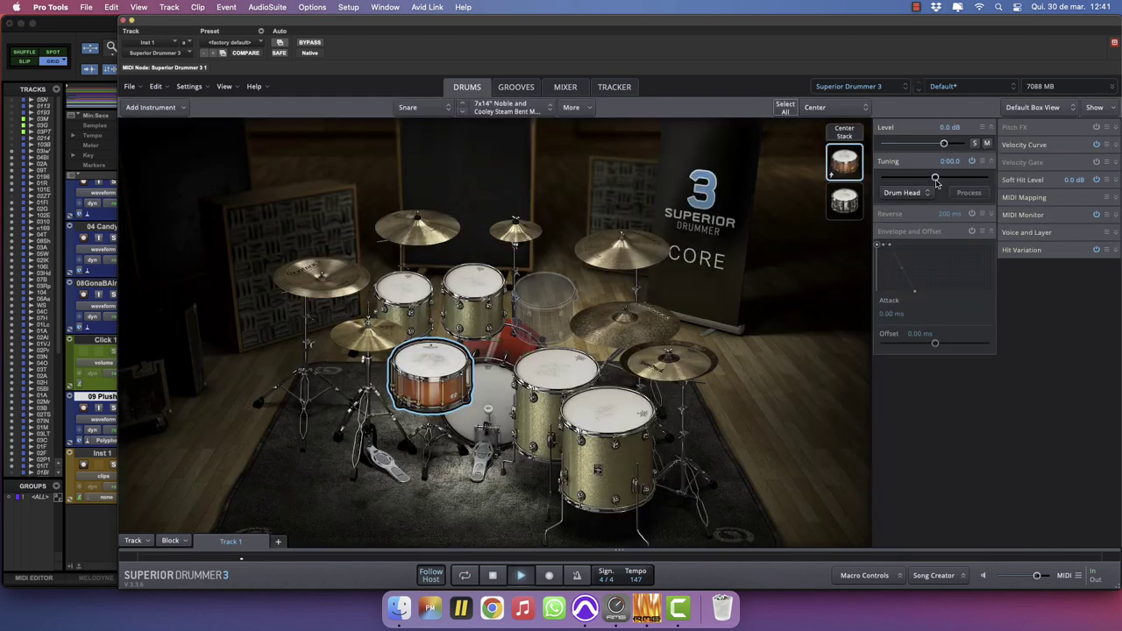
{"action": "left_click_drag", "start_coordinate": [936, 181], "coordinate": [934, 179]}
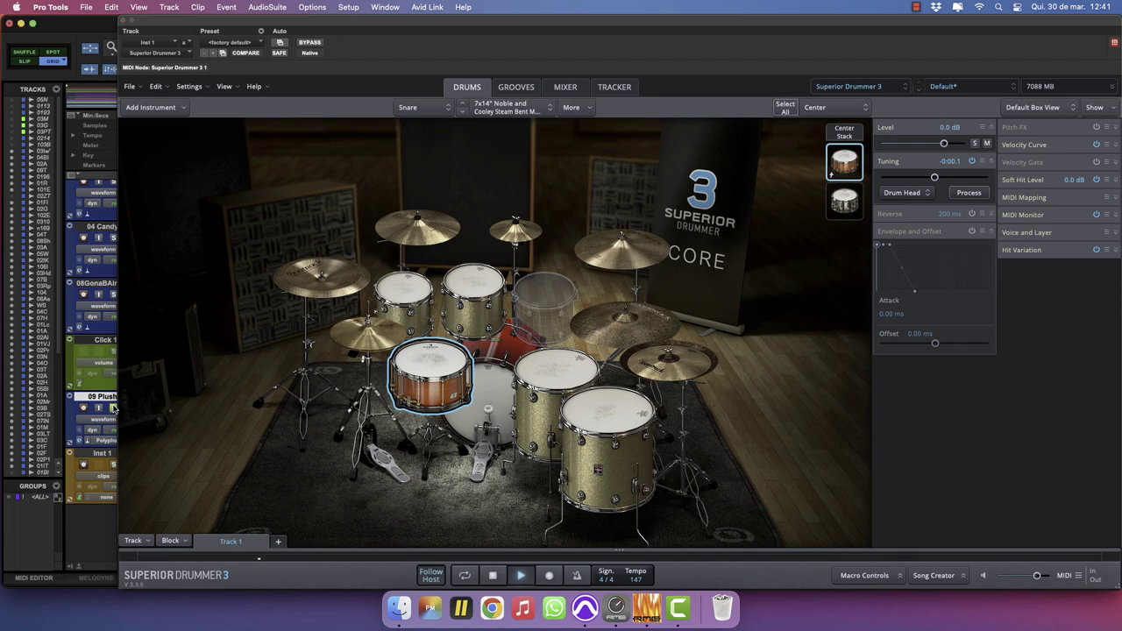
{"action": "left_click", "coordinate": [566, 89]}
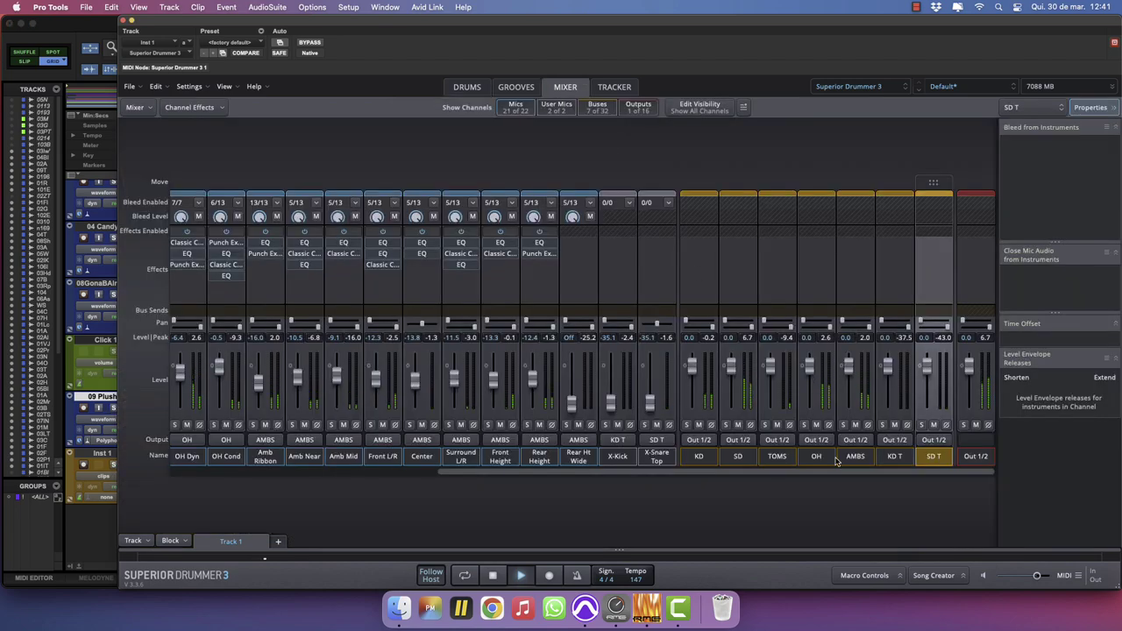
Raise the Rear Ht Wide channel's level to -1.5 dB and solo the channel.
{"action": "left_click_drag", "start_coordinate": [571, 404], "coordinate": [575, 366]}
{"action": "left_click", "coordinate": [112, 465]}
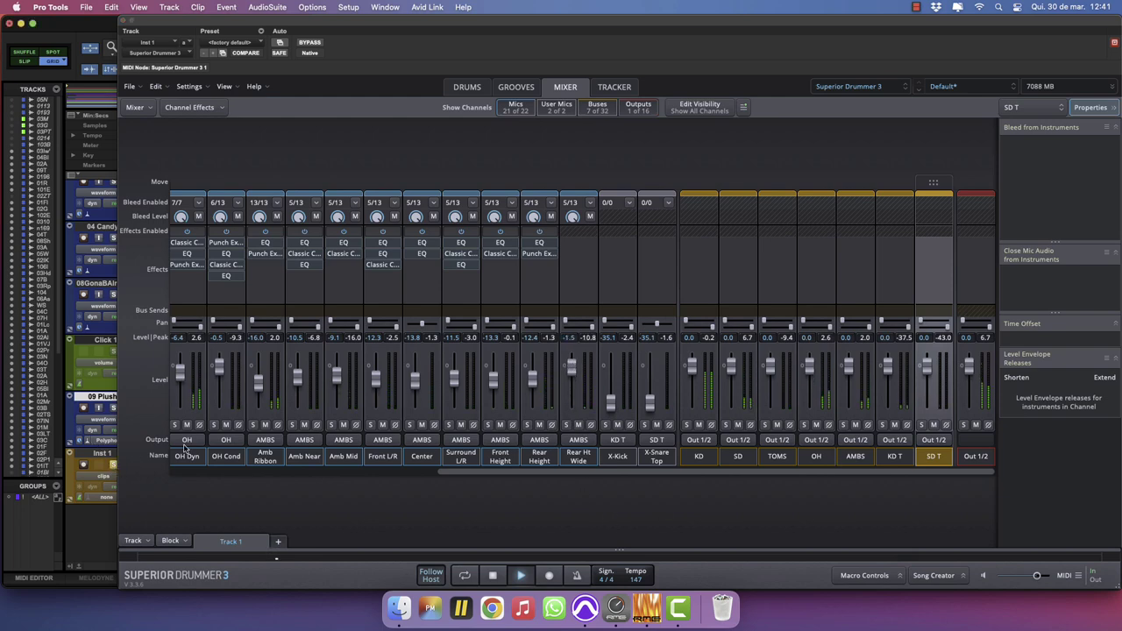
{"action": "left_click", "coordinate": [566, 425]}
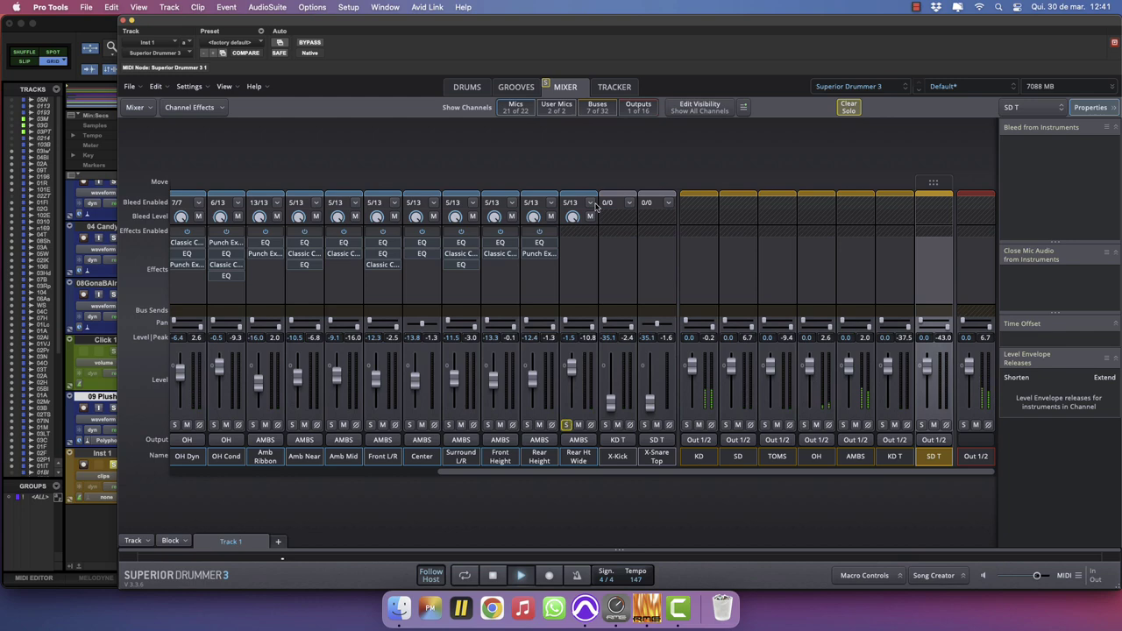
Insert an EQ on Rear Ht Wide and cut 508.04 Hz by 15.1 dB with a Q of 10.
{"action": "left_click", "coordinate": [574, 244]}
{"action": "mouse_move", "coordinate": [649, 253]}
{"action": "left_click", "coordinate": [727, 257]}
{"action": "left_click_drag", "start_coordinate": [782, 258], "coordinate": [756, 210]}
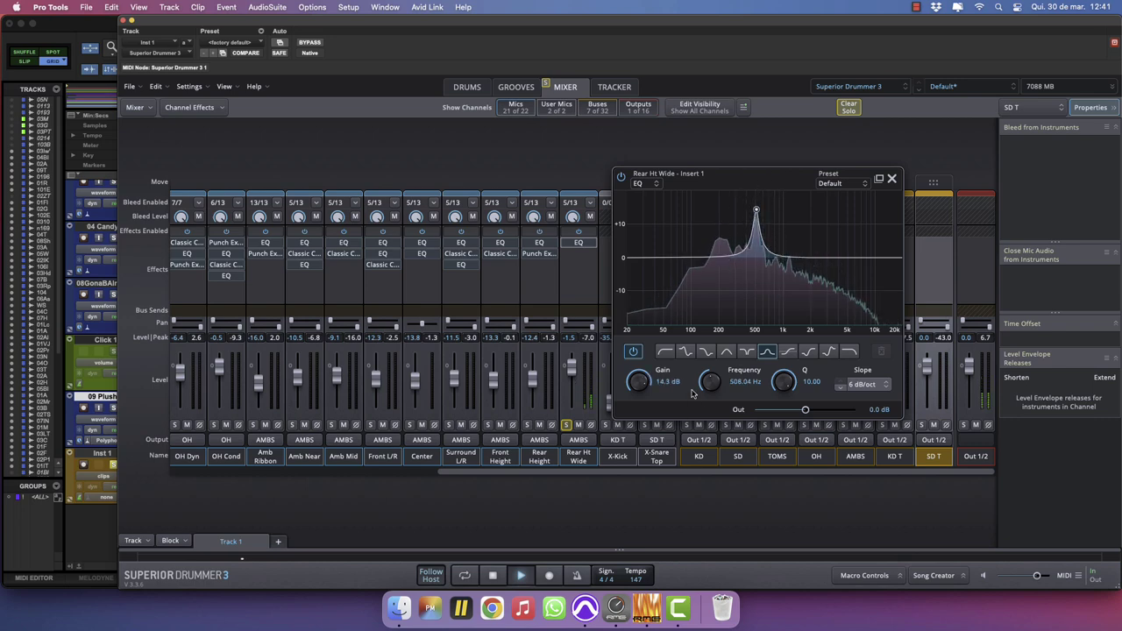
{"action": "left_click_drag", "start_coordinate": [638, 382], "coordinate": [623, 464]}
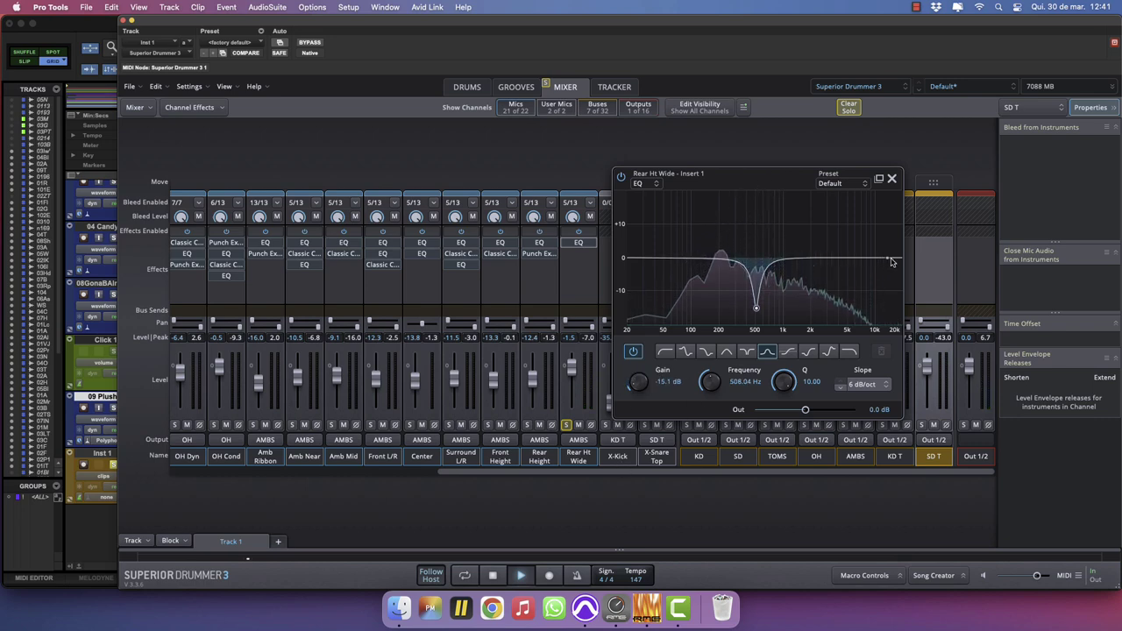
Add a high shelf of 6.0 dB at 4242.7 Hz and a low shelf of -7.9 dB at 122.62 Hz to the Rear Ht Wide EQ.
{"action": "left_click_drag", "start_coordinate": [892, 262], "coordinate": [841, 223]}
{"action": "left_click", "coordinate": [811, 352]}
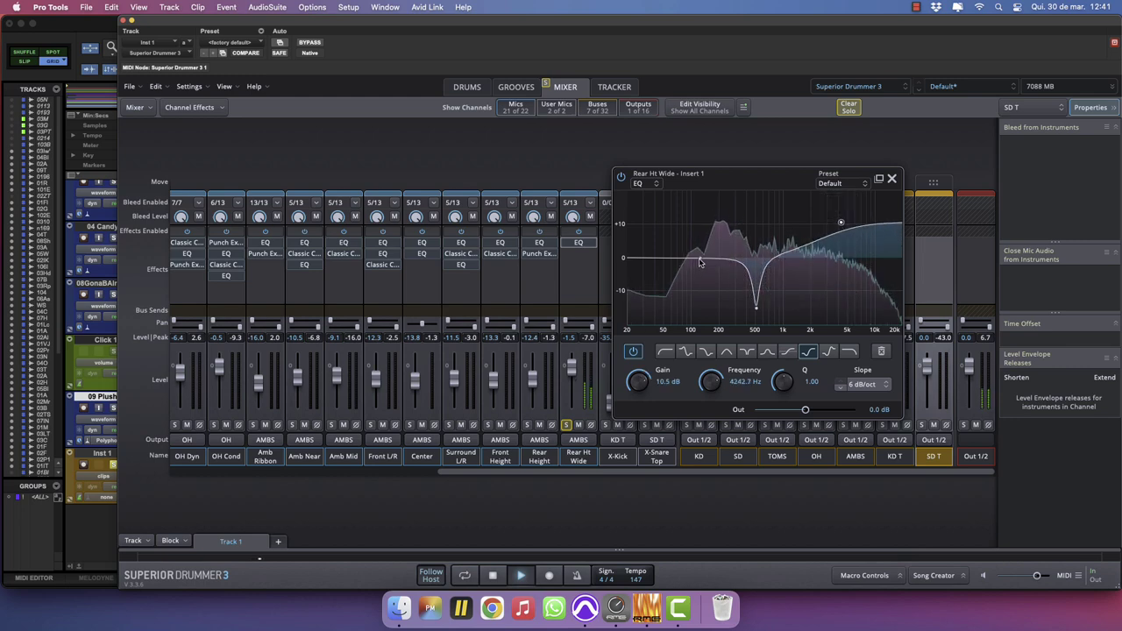
{"action": "left_click_drag", "start_coordinate": [699, 261], "coordinate": [708, 283]}
{"action": "left_click", "coordinate": [686, 351]}
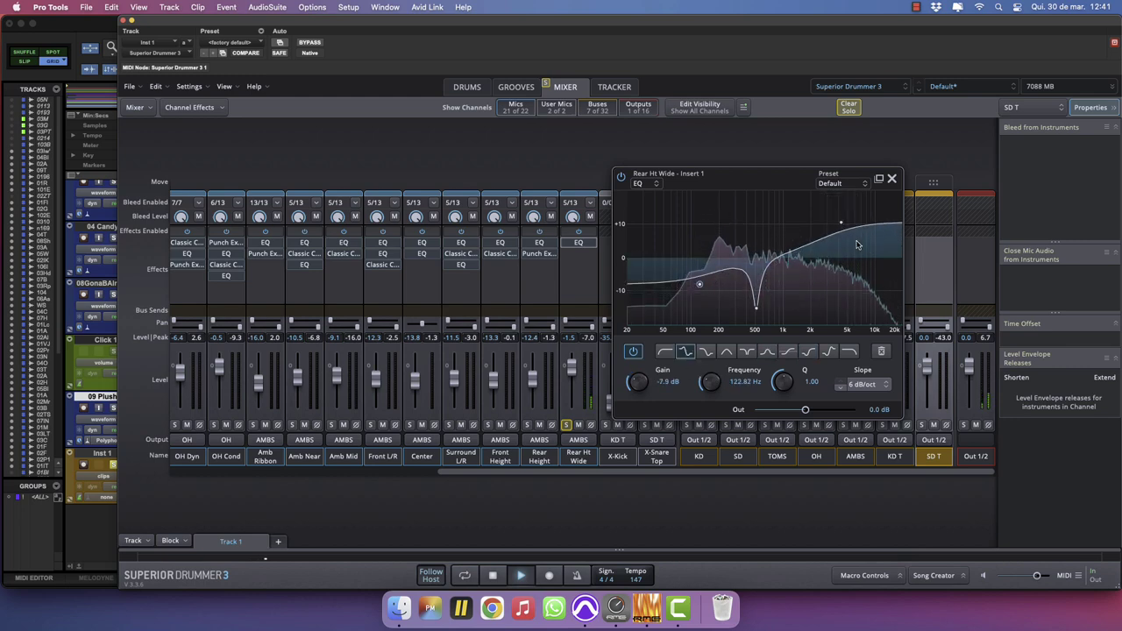
{"action": "left_click_drag", "start_coordinate": [841, 223], "coordinate": [841, 238]}
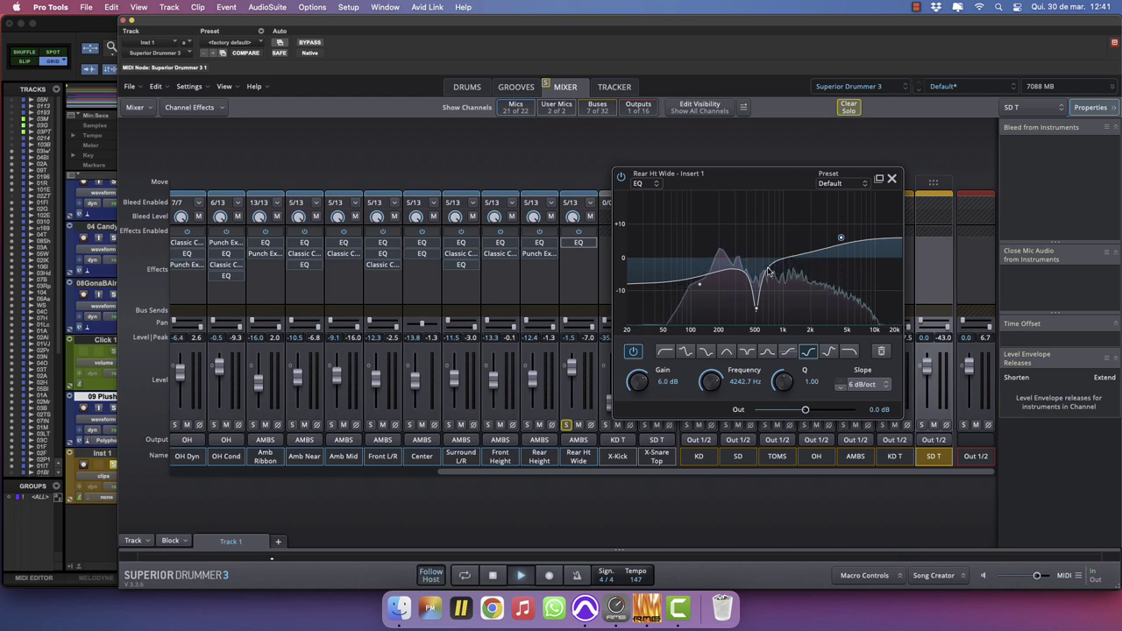
Add a narrow -12.2 dB cut at 799.75 Hz with a Q of 10 and a 36 dB/oct slope.
{"action": "left_click_drag", "start_coordinate": [769, 273], "coordinate": [777, 241]}
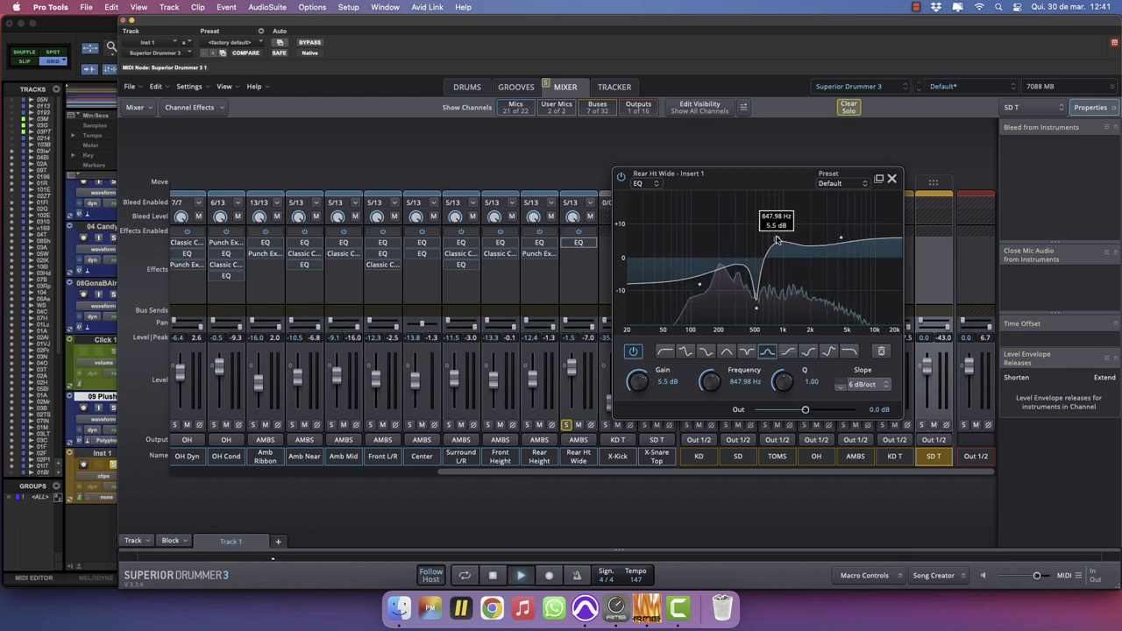
{"action": "left_click", "coordinate": [858, 385]}
{"action": "left_click", "coordinate": [885, 460]}
{"action": "left_click_drag", "start_coordinate": [777, 237], "coordinate": [774, 194]}
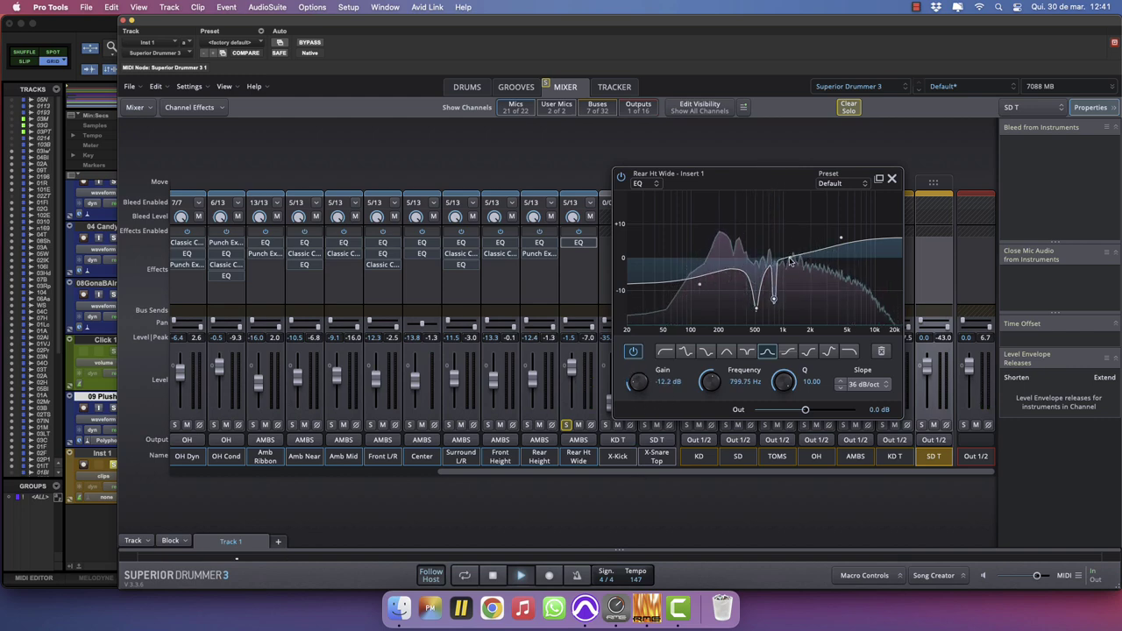
Add a shallow dip just below 2 kHz and move the high shelf to 3829.5 Hz at 5.8 dB.
{"action": "left_click", "coordinate": [799, 268]}
{"action": "left_click_drag", "start_coordinate": [799, 268], "coordinate": [805, 268]}
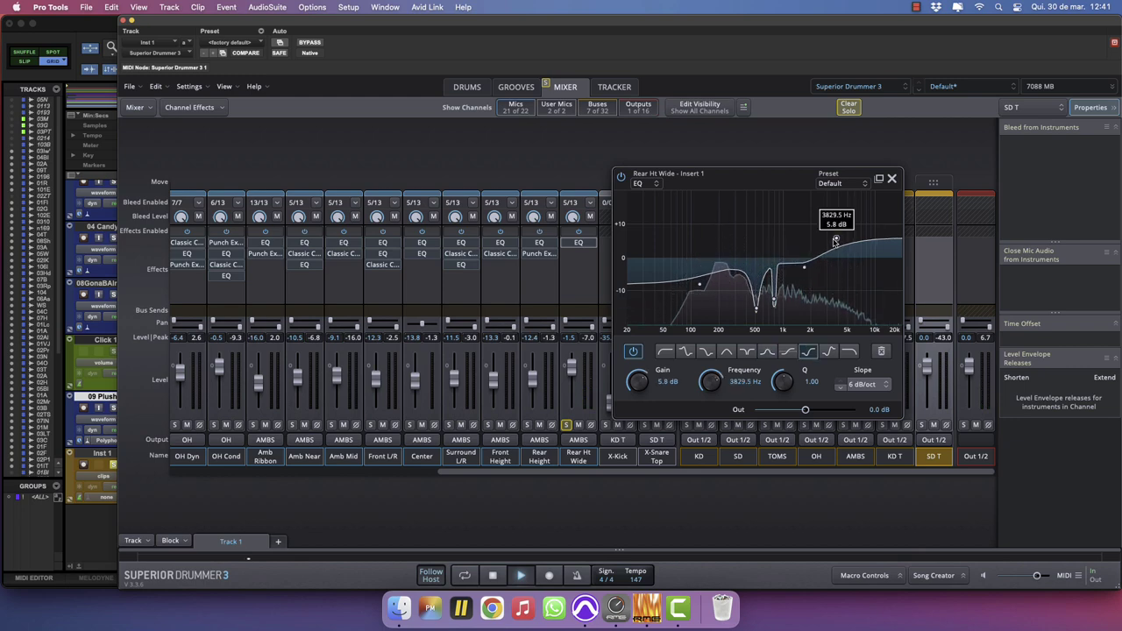
{"action": "left_click", "coordinate": [892, 178]}
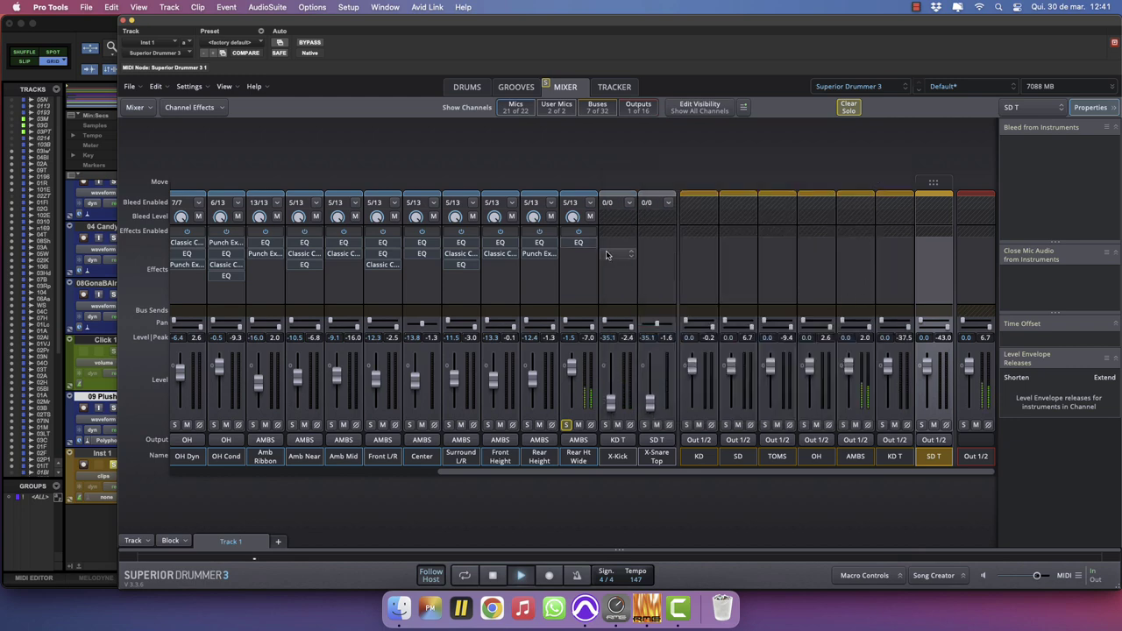
Insert a Punch Exciter 361 with about 20% compression after the EQ, and set the unsoloed Rear Ht Wide channel to -10.0 dB.
{"action": "left_click", "coordinate": [578, 255]}
{"action": "mouse_move", "coordinate": [591, 282]}
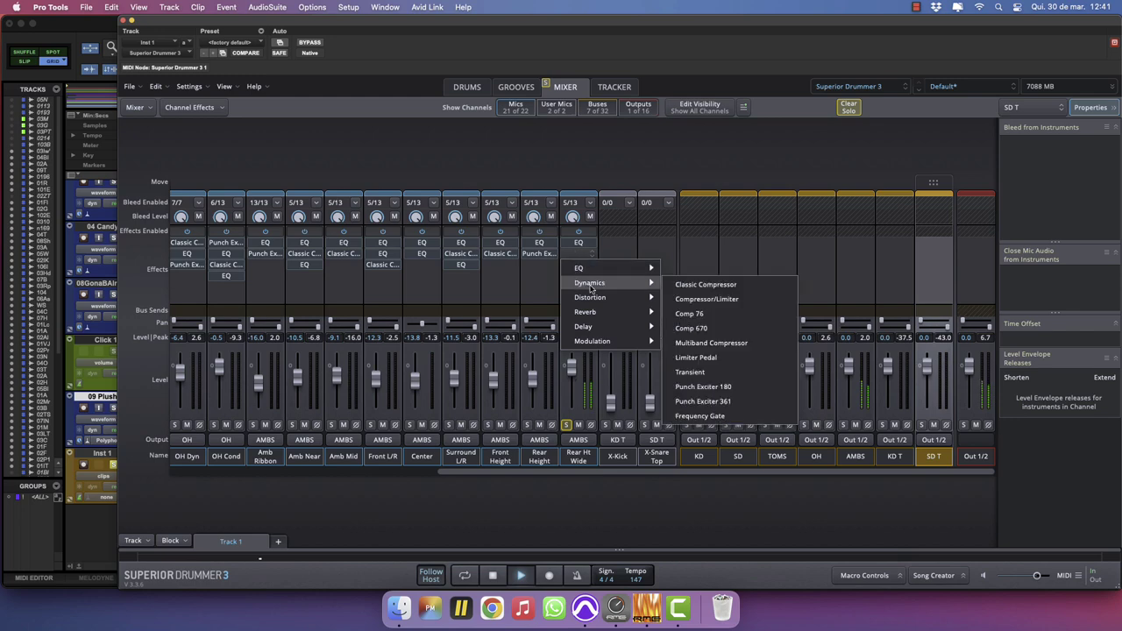
{"action": "left_click", "coordinate": [713, 392]}
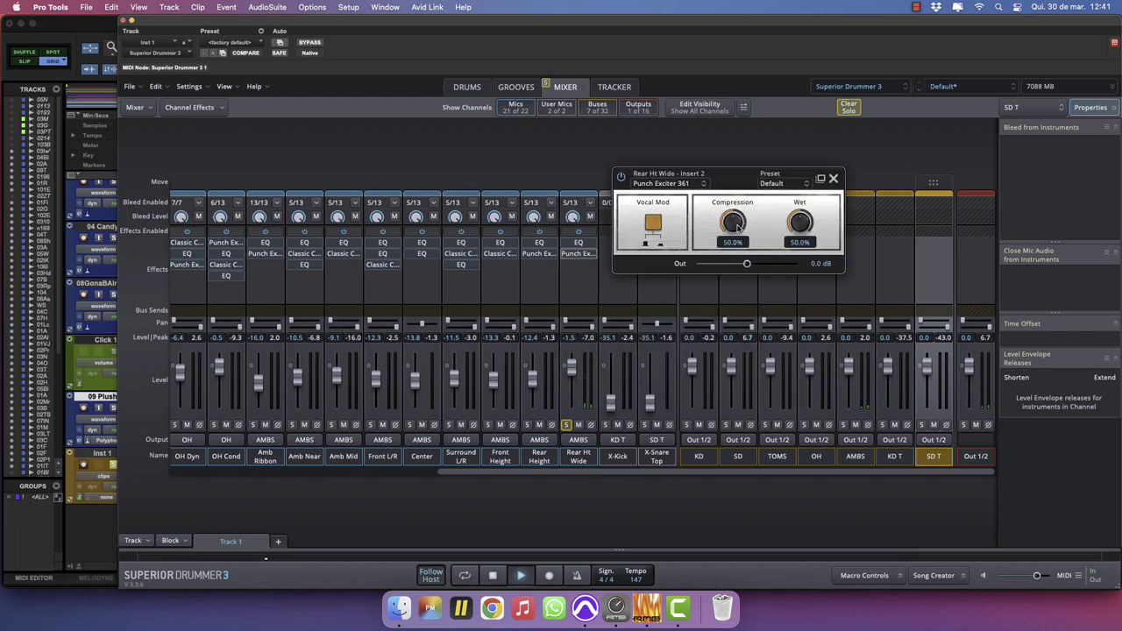
{"action": "left_click_drag", "start_coordinate": [725, 253], "coordinate": [731, 247]}
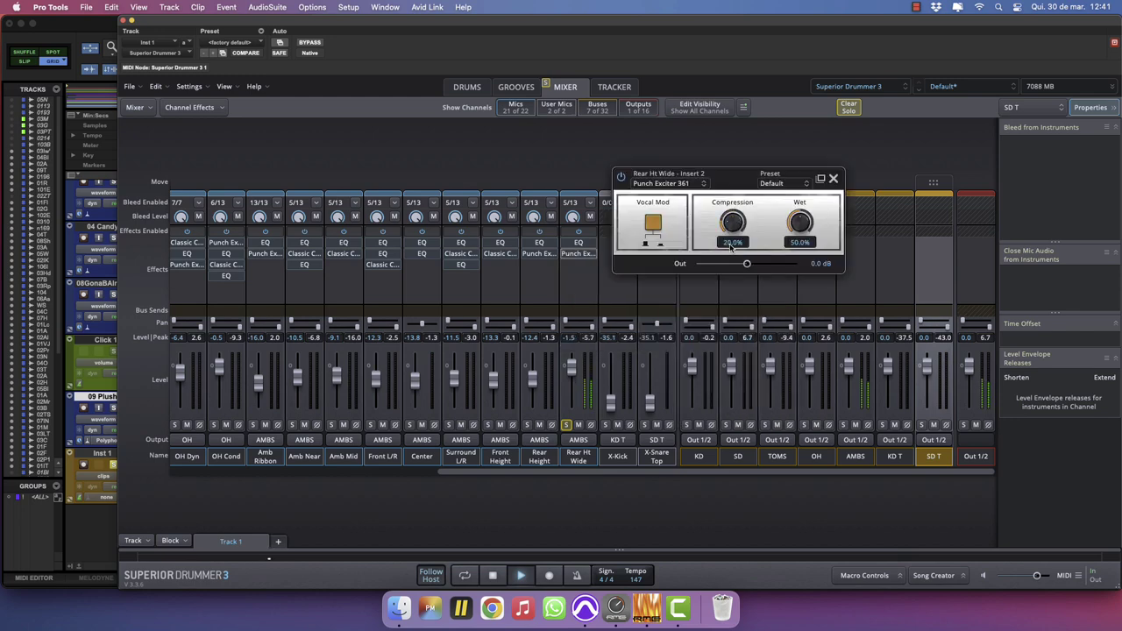
{"action": "left_click", "coordinate": [831, 180]}
{"action": "left_click_drag", "start_coordinate": [571, 362], "coordinate": [575, 374]}
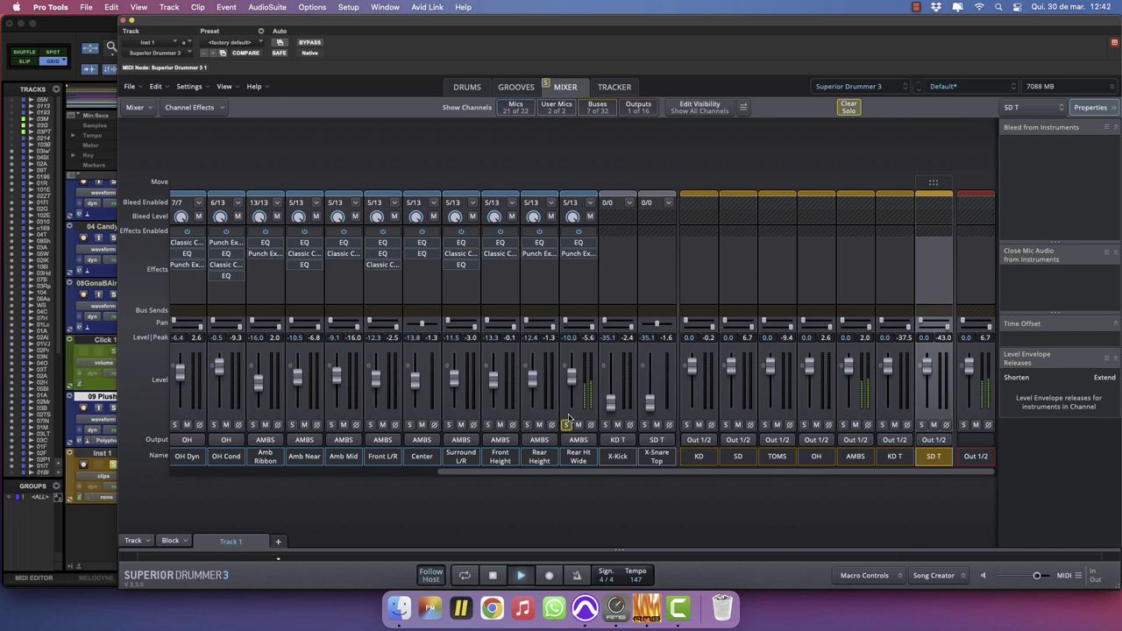
{"action": "left_click", "coordinate": [567, 425]}
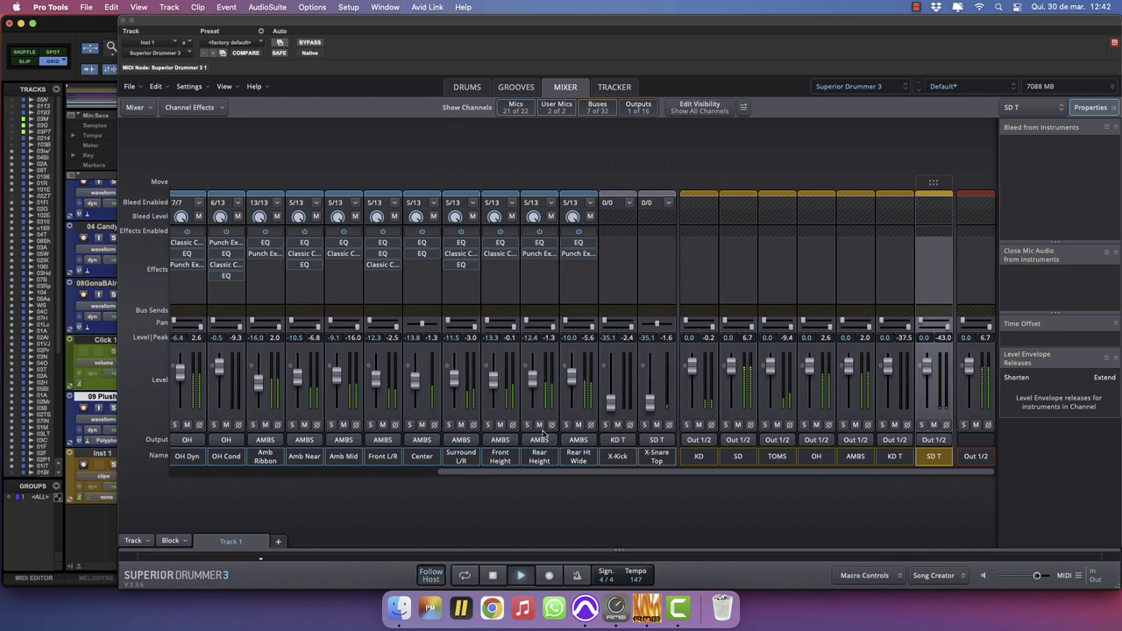
Raise the Snare Top channel's level to 0.0 dB and solo it.
{"action": "left_click_drag", "start_coordinate": [546, 474], "coordinate": [138, 468]}
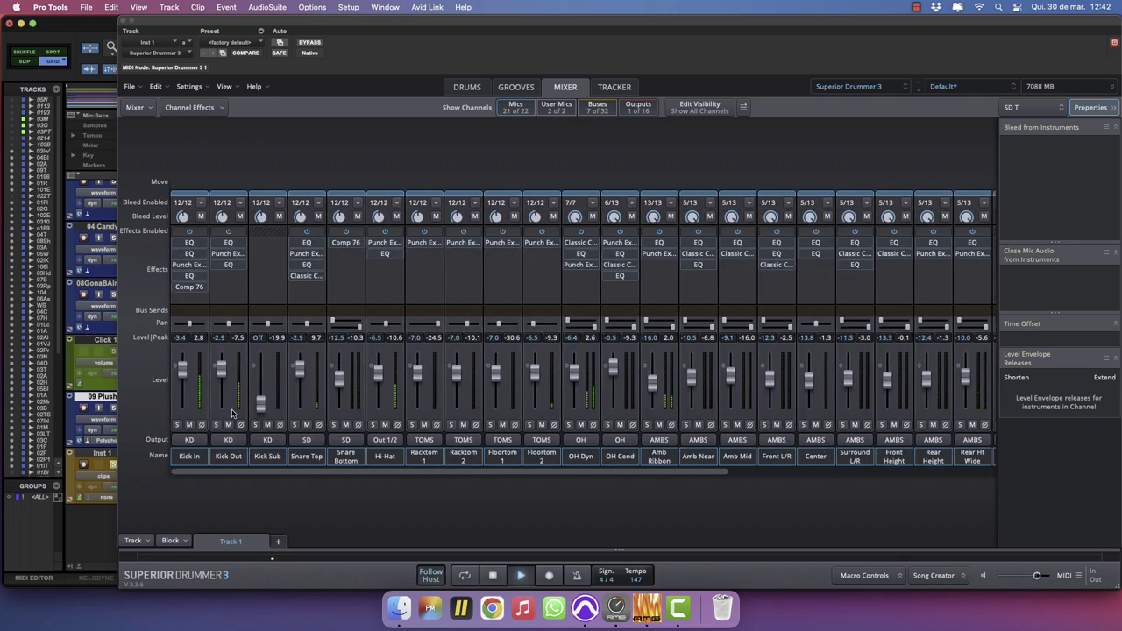
{"action": "left_click_drag", "start_coordinate": [300, 369], "coordinate": [301, 366]}
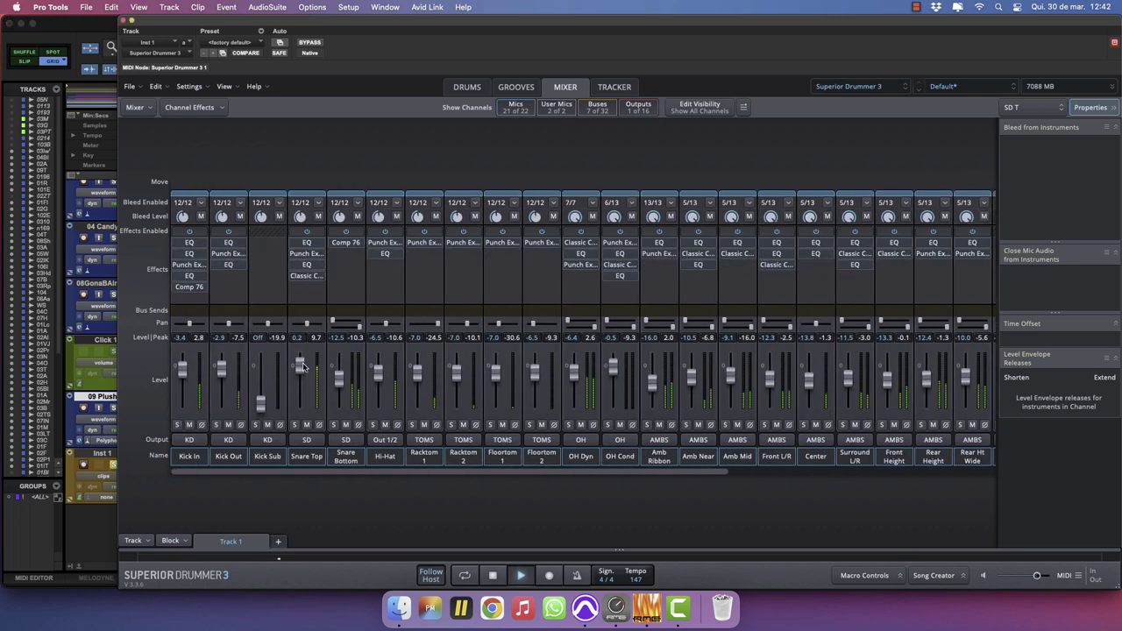
{"action": "left_click", "coordinate": [295, 424]}
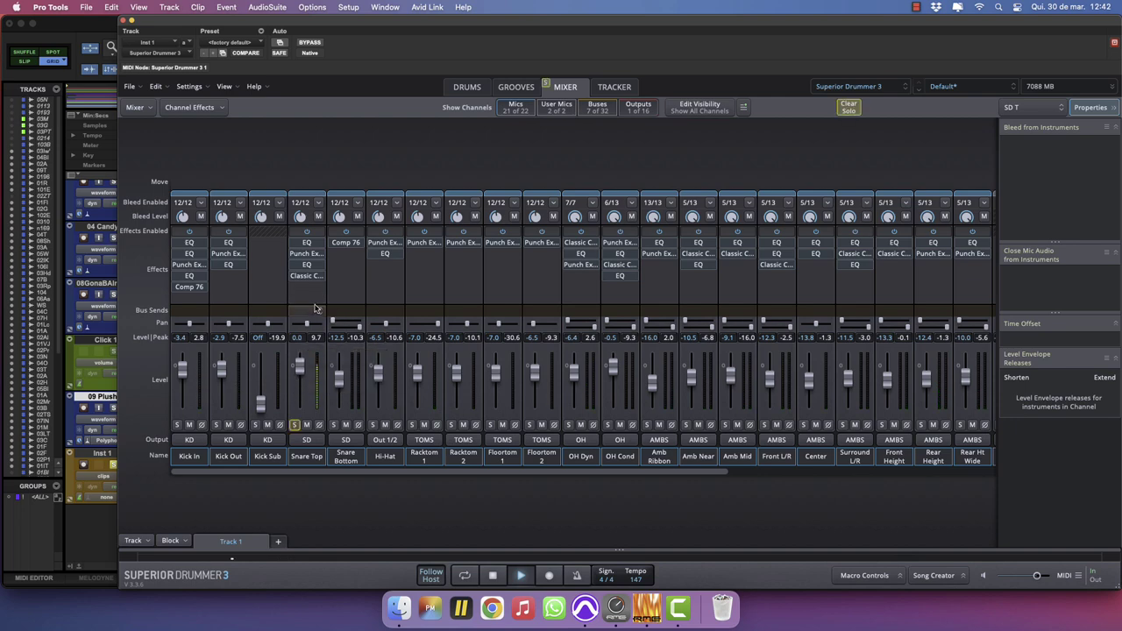
Insert an EQ in Snare Top's fifth slot and cut 493.38 Hz by 18.0 dB with a Q of 10 and a 36 dB/oct slope.
{"action": "left_click", "coordinate": [301, 290]}
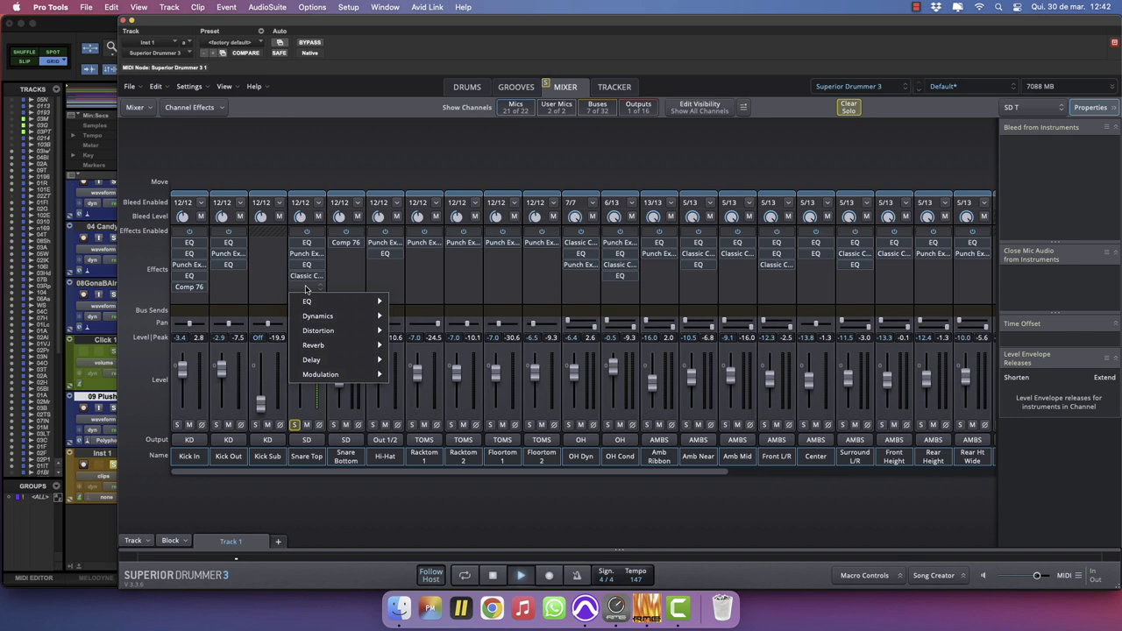
{"action": "mouse_move", "coordinate": [368, 302]}
{"action": "left_click", "coordinate": [405, 304]}
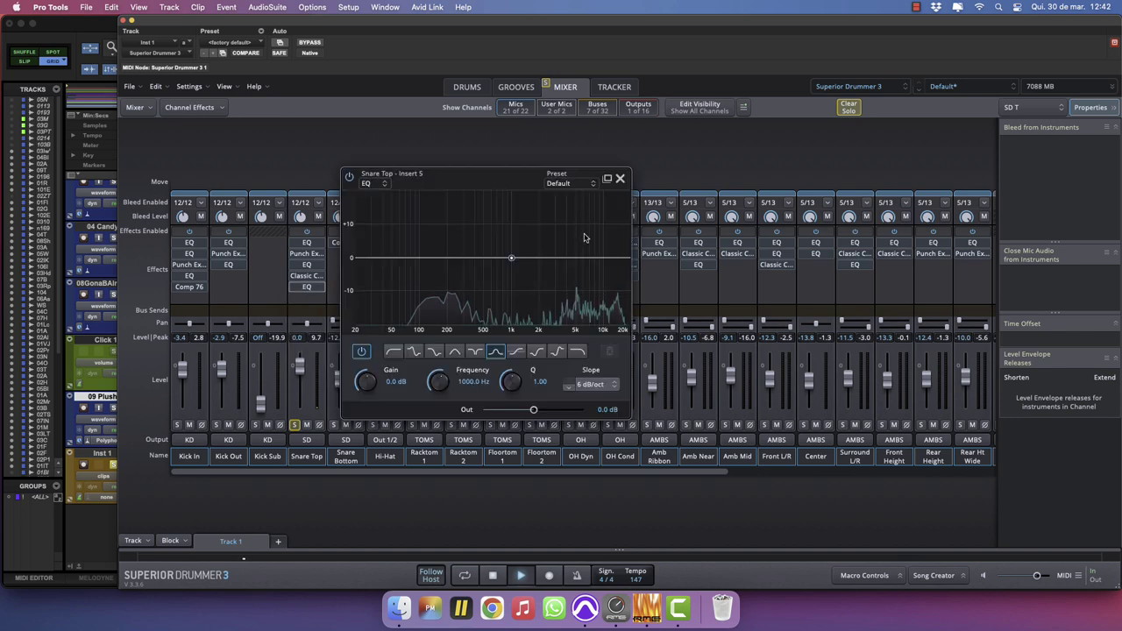
{"action": "left_click_drag", "start_coordinate": [492, 255], "coordinate": [482, 248]}
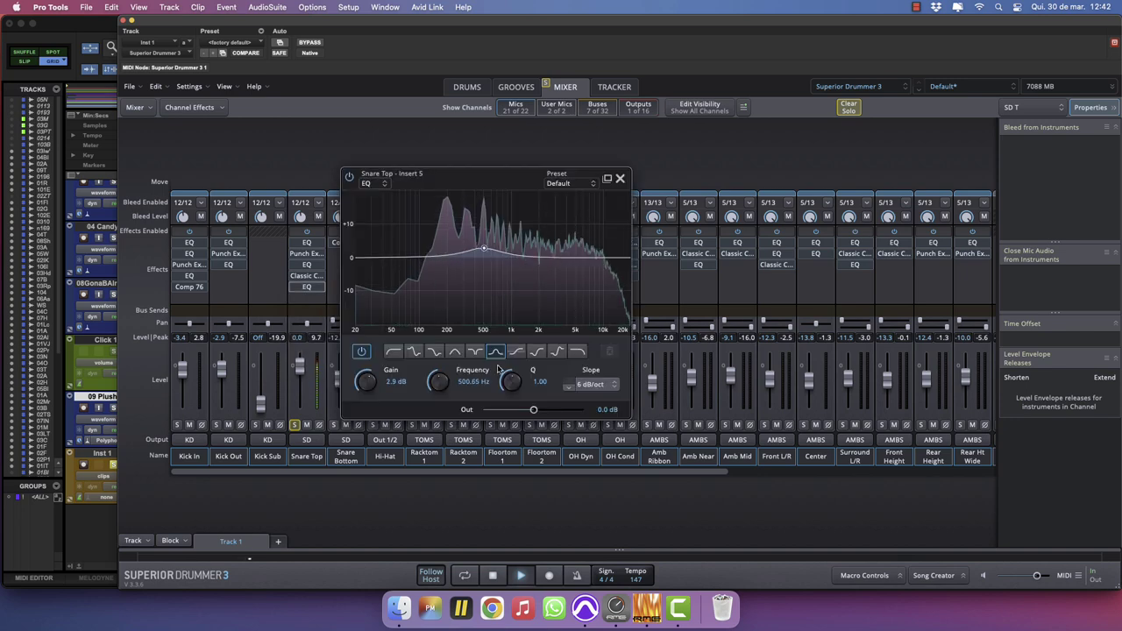
{"action": "left_click_drag", "start_coordinate": [515, 379], "coordinate": [535, 354]}
{"action": "left_click", "coordinate": [579, 383]}
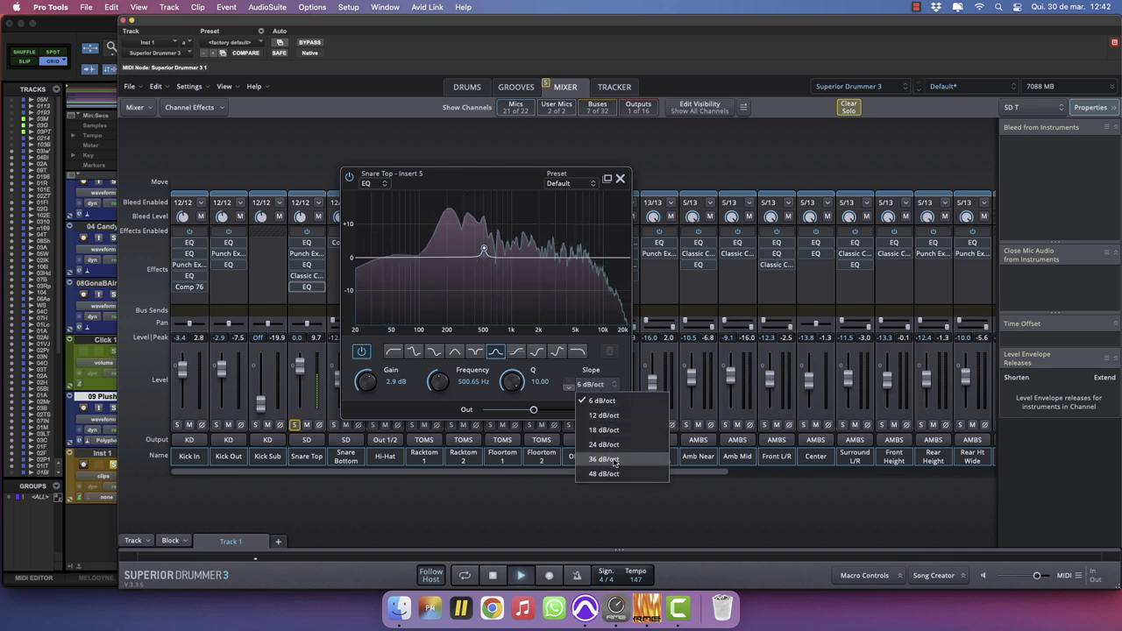
{"action": "left_click", "coordinate": [607, 463]}
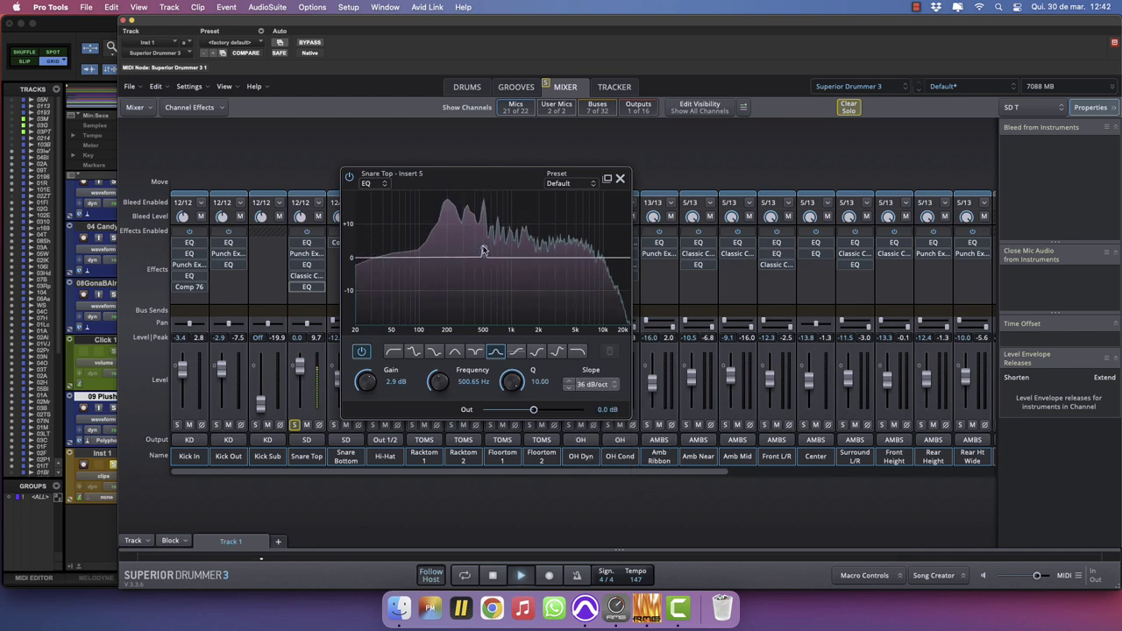
{"action": "left_click_drag", "start_coordinate": [483, 251], "coordinate": [483, 175]}
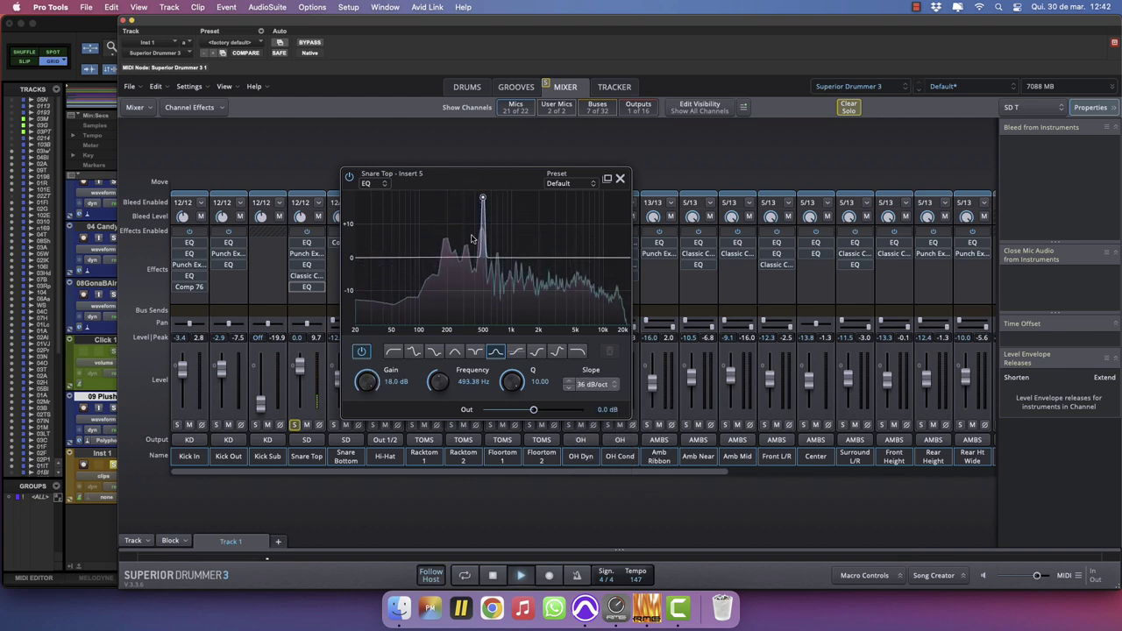
{"action": "left_click_drag", "start_coordinate": [366, 382], "coordinate": [371, 549]}
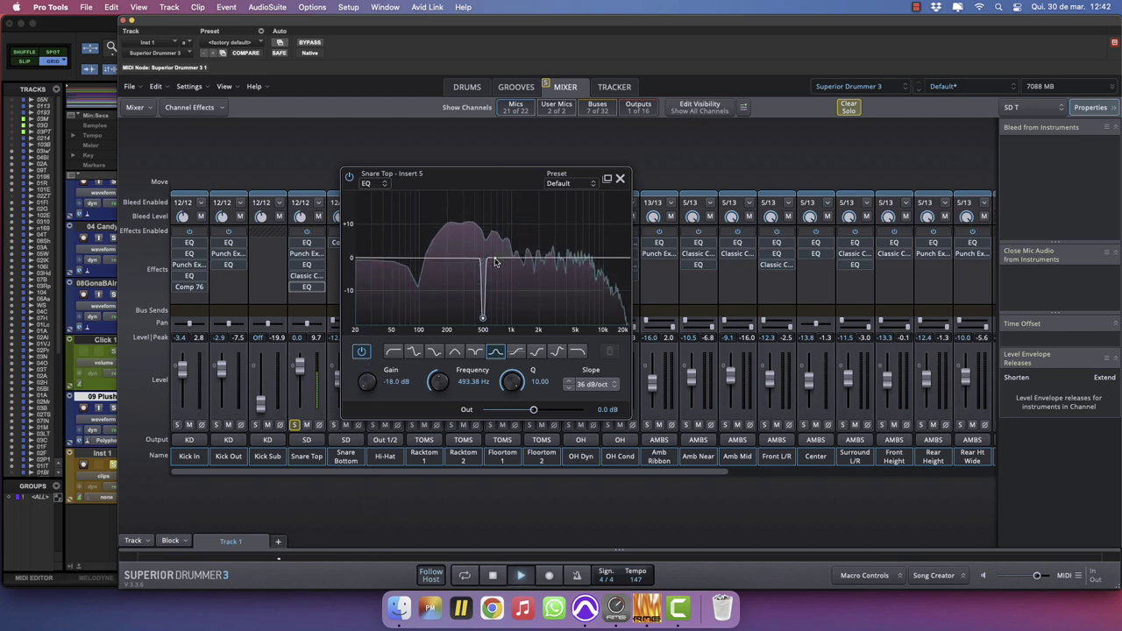
Add a second narrow cut of -12.2 dB at 596.79 Hz with a Q of 10 and a 48 dB/oct slope.
{"action": "left_click_drag", "start_coordinate": [495, 262], "coordinate": [495, 254]}
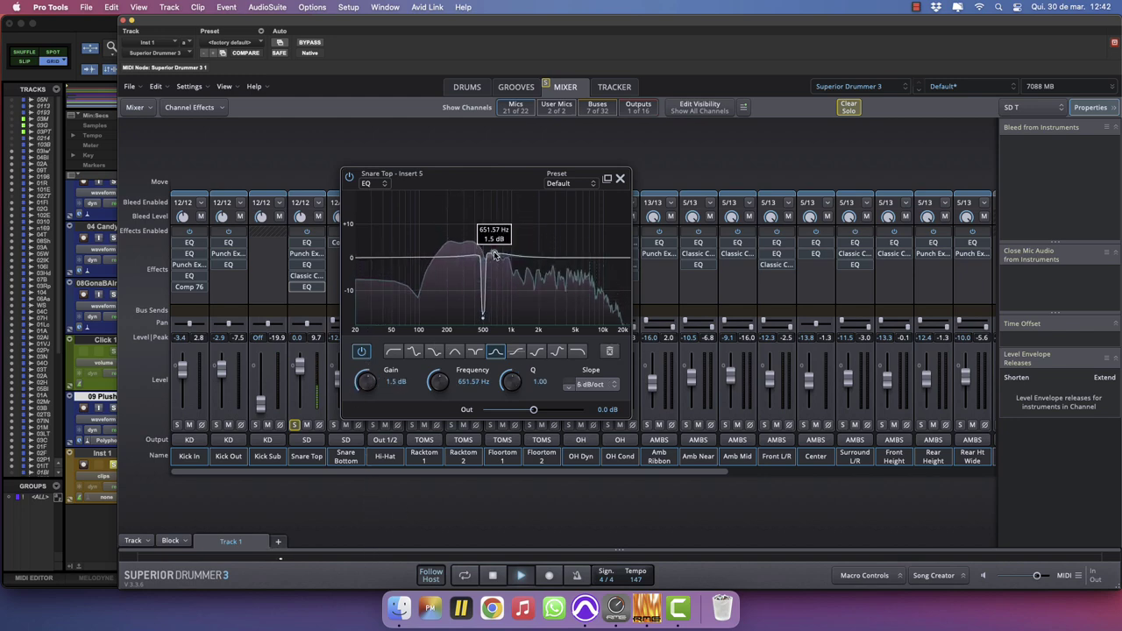
{"action": "left_click", "coordinate": [592, 387]}
{"action": "left_click", "coordinate": [605, 462]}
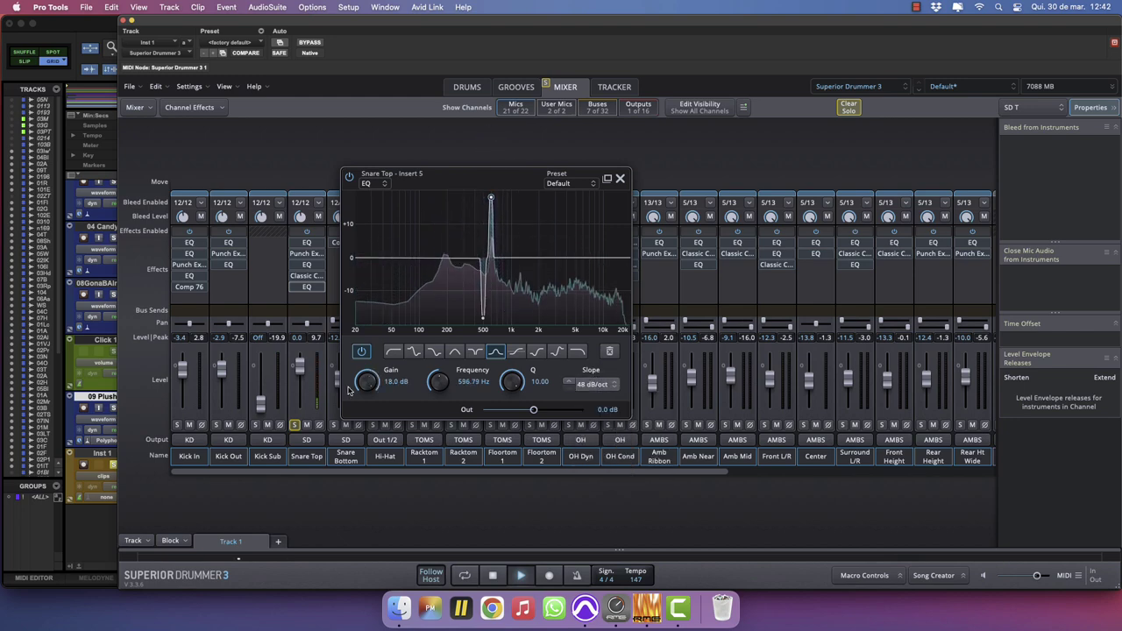
{"action": "left_click_drag", "start_coordinate": [366, 382], "coordinate": [370, 480]}
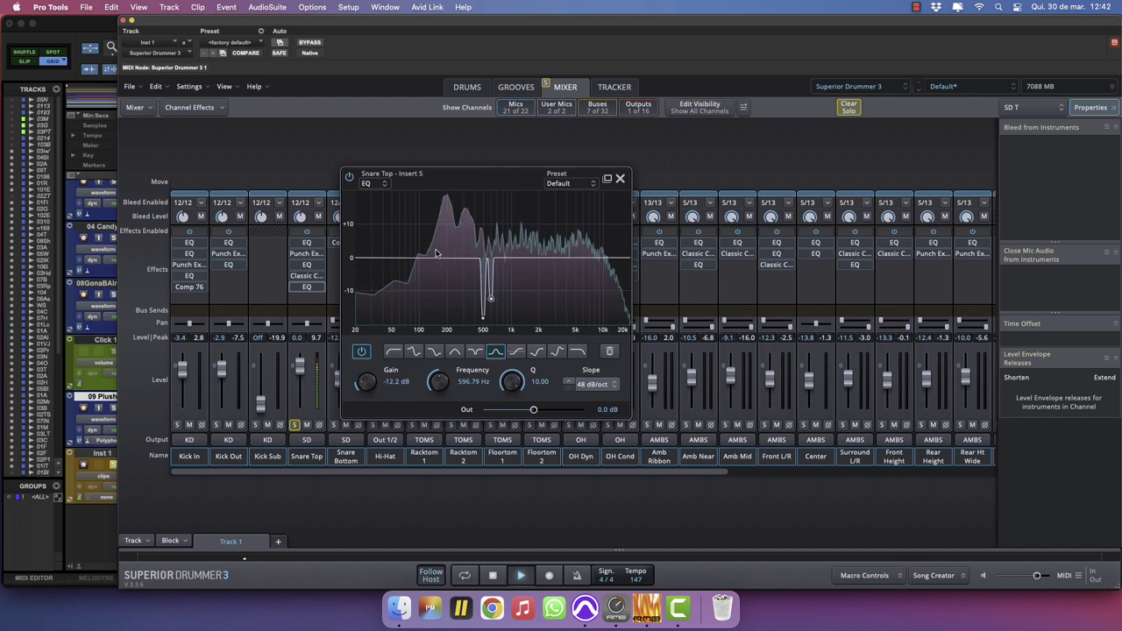
Add a low-shelf cut at about 144 Hz and a 2.3 dB bell boost at 8197.8 Hz to the Snare Top EQ.
{"action": "left_click_drag", "start_coordinate": [436, 265], "coordinate": [432, 279]}
{"action": "left_click", "coordinate": [413, 352]}
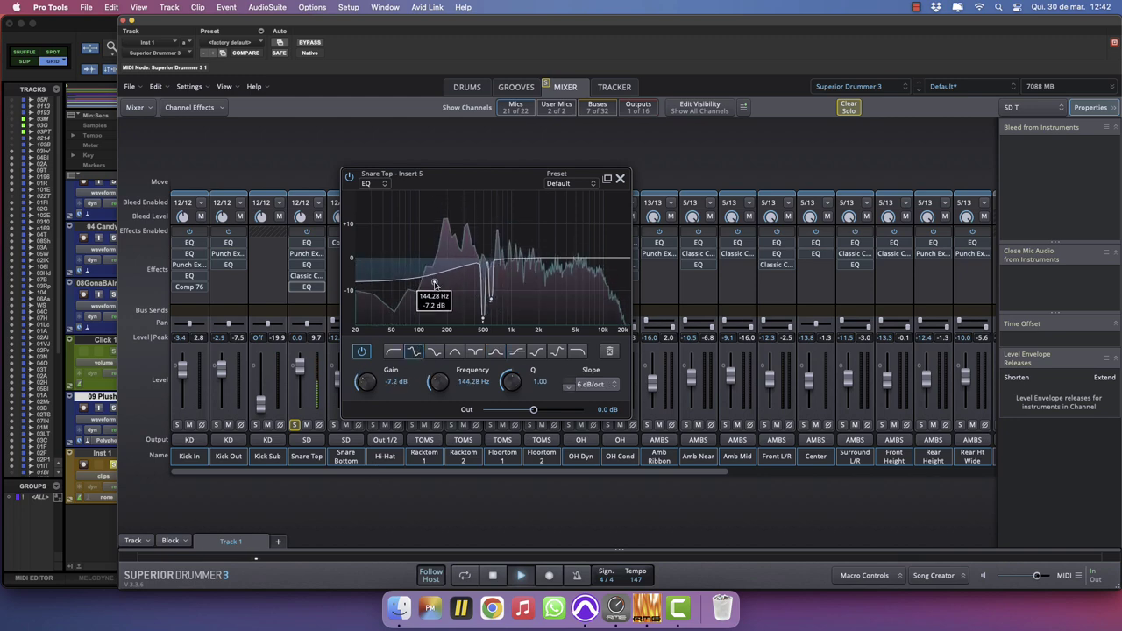
{"action": "left_click", "coordinate": [593, 252]}
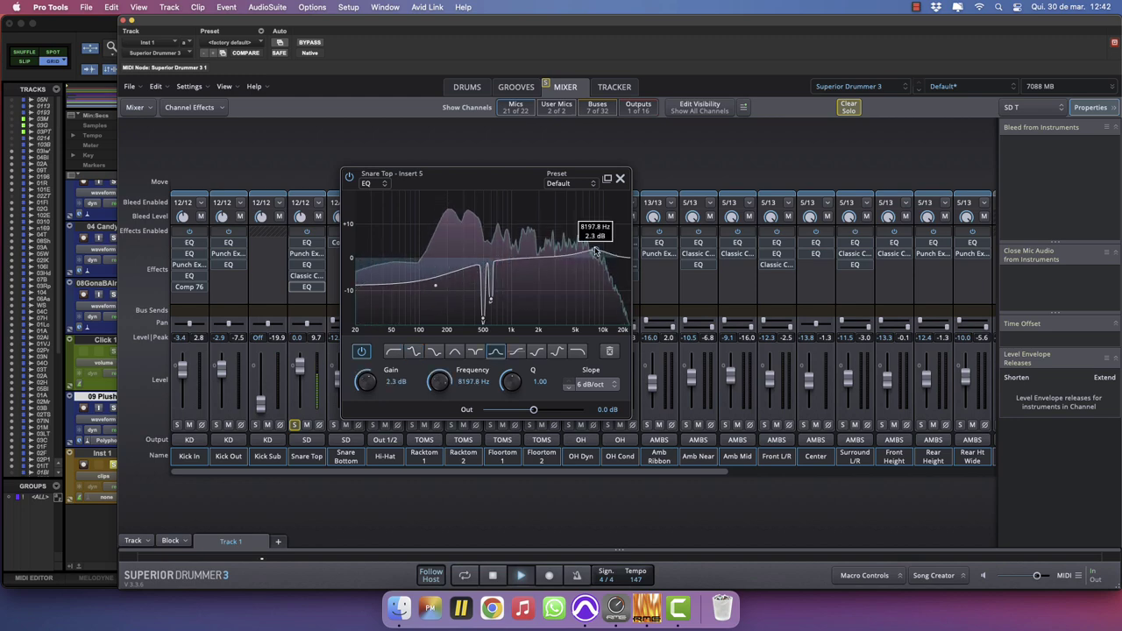
{"action": "left_click", "coordinate": [620, 178]}
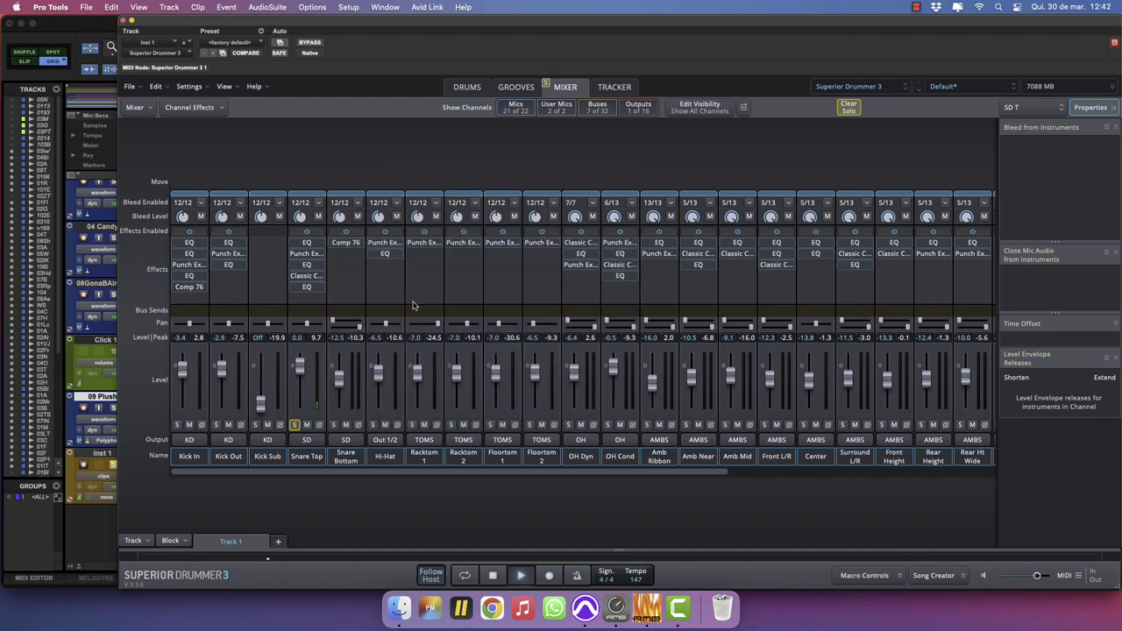
Unsolo Snare Top, fine-tune its level to -0.0 dB, and toggle the Inst 1 and 09 Plush track solos for comparison.
{"action": "left_click", "coordinate": [294, 426]}
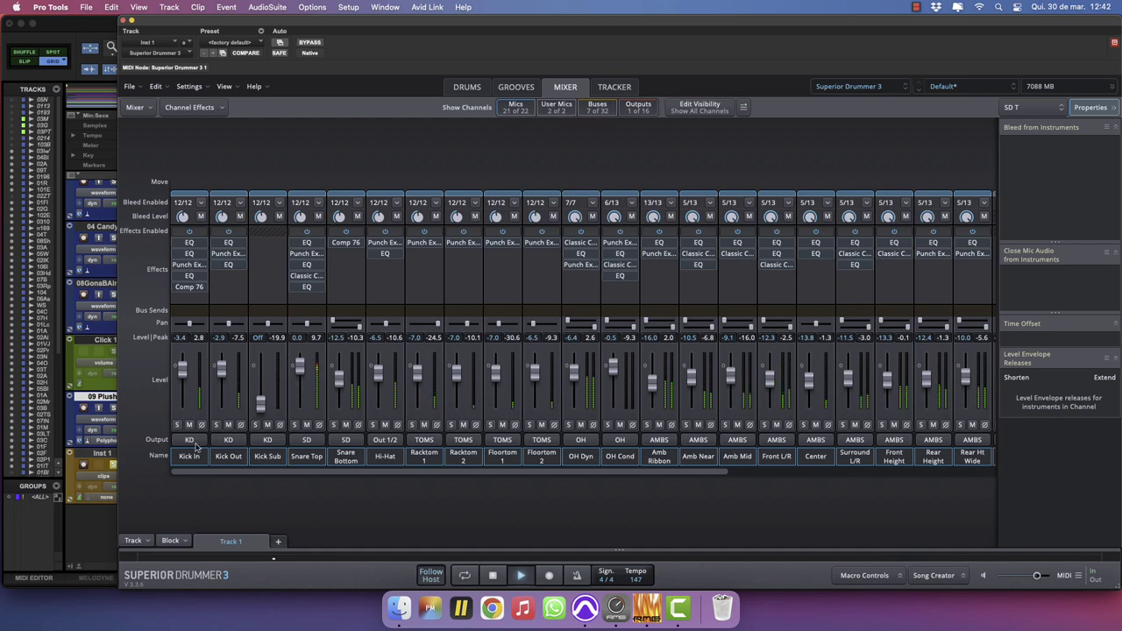
{"action": "left_click_drag", "start_coordinate": [296, 368], "coordinate": [296, 369]}
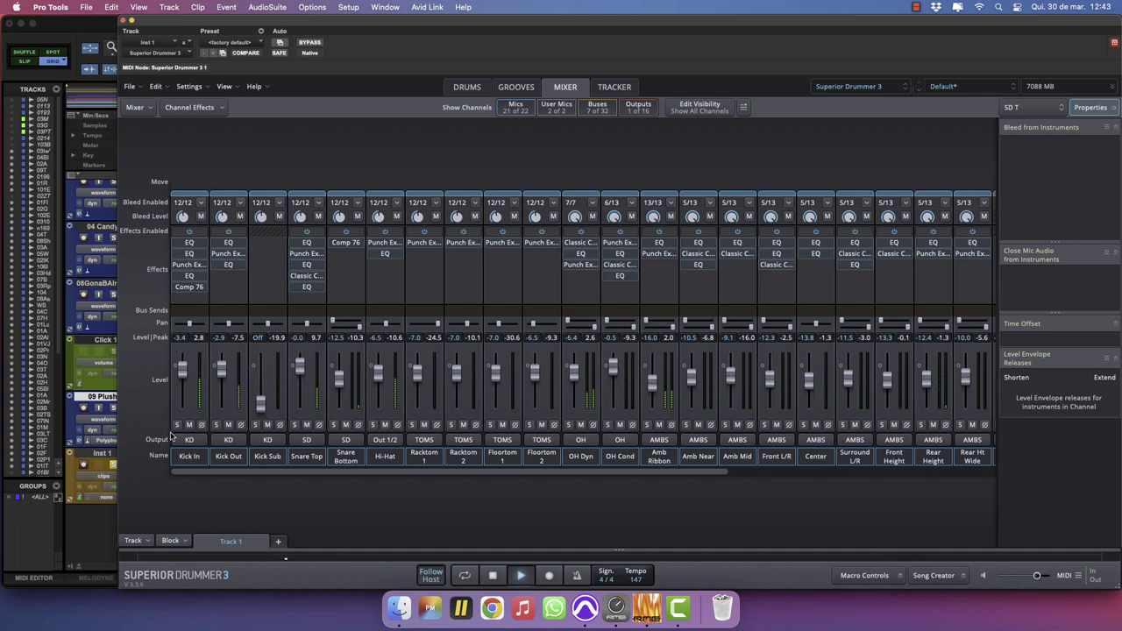
{"action": "left_click", "coordinate": [113, 466]}
{"action": "left_click", "coordinate": [114, 408]}
In Snare Top's fifth-slot EQ, set the low shelf to -2.7 dB at 214.21 Hz and slightly reduce the high bell boost.
{"action": "left_click", "coordinate": [306, 286]}
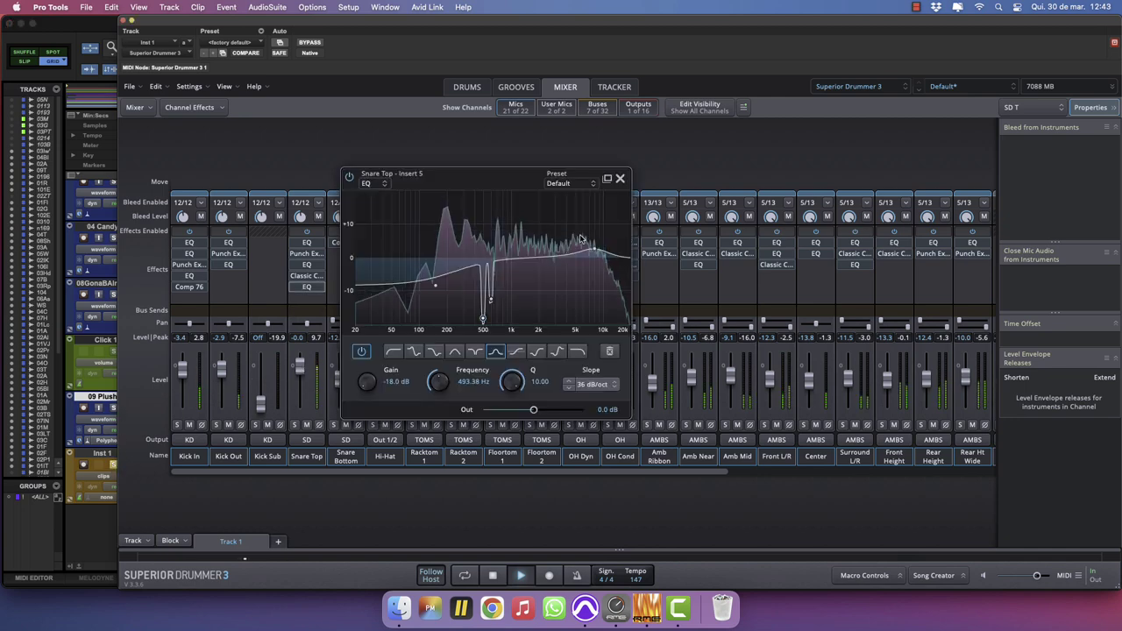
{"action": "left_click_drag", "start_coordinate": [444, 278], "coordinate": [449, 267]}
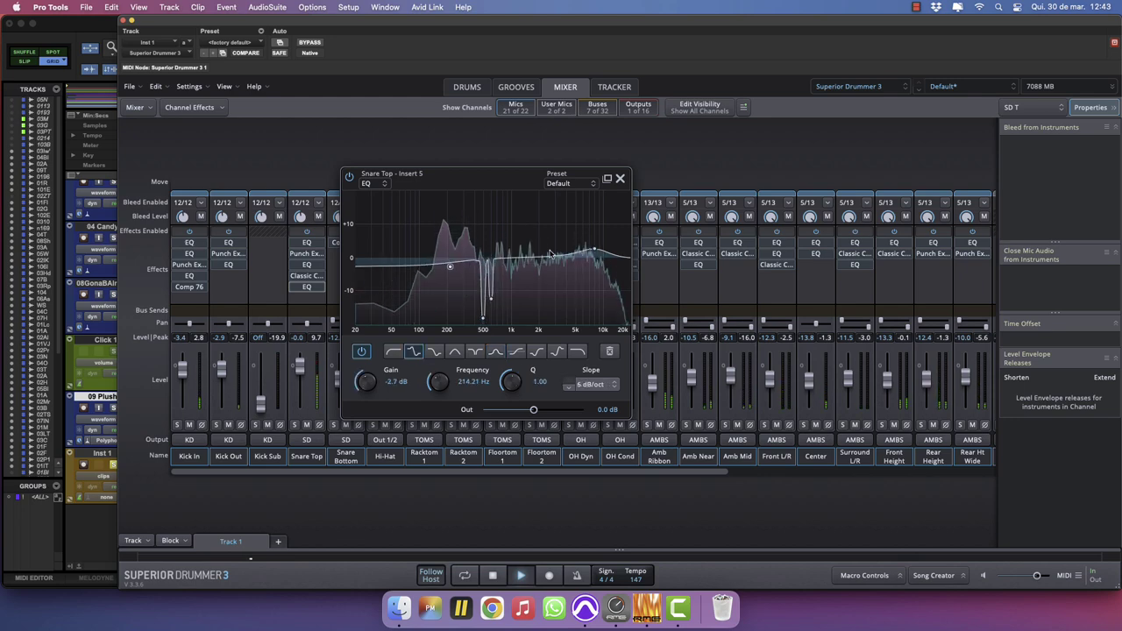
{"action": "mouse_move", "coordinate": [594, 252]}
{"action": "left_mouse_down"}
{"action": "mouse_move", "coordinate": [538, 274]}
{"action": "mouse_move", "coordinate": [562, 263]}
{"action": "mouse_move", "coordinate": [585, 227]}
{"action": "mouse_move", "coordinate": [588, 255]}
{"action": "left_mouse_up"}
{"action": "left_click", "coordinate": [620, 178]}
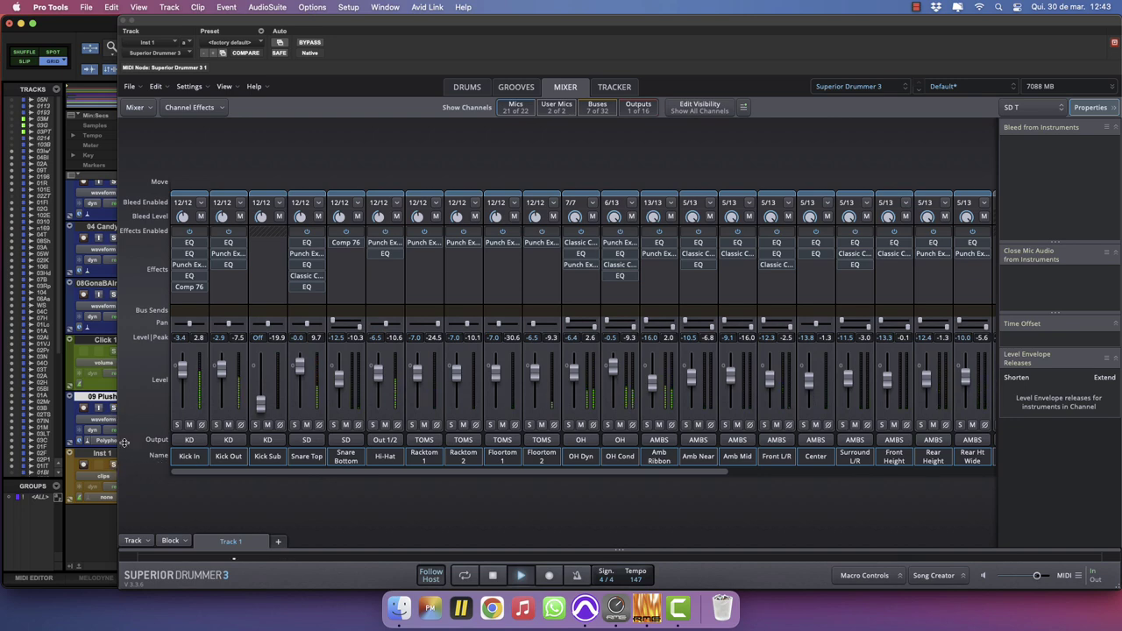
Set the level of Rear Ht Wide to -7.1 dB and Rear Height to -9.1 dB.
{"action": "scroll", "coordinate": [746, 474], "scroll_direction": "right", "scroll_amount": 5}
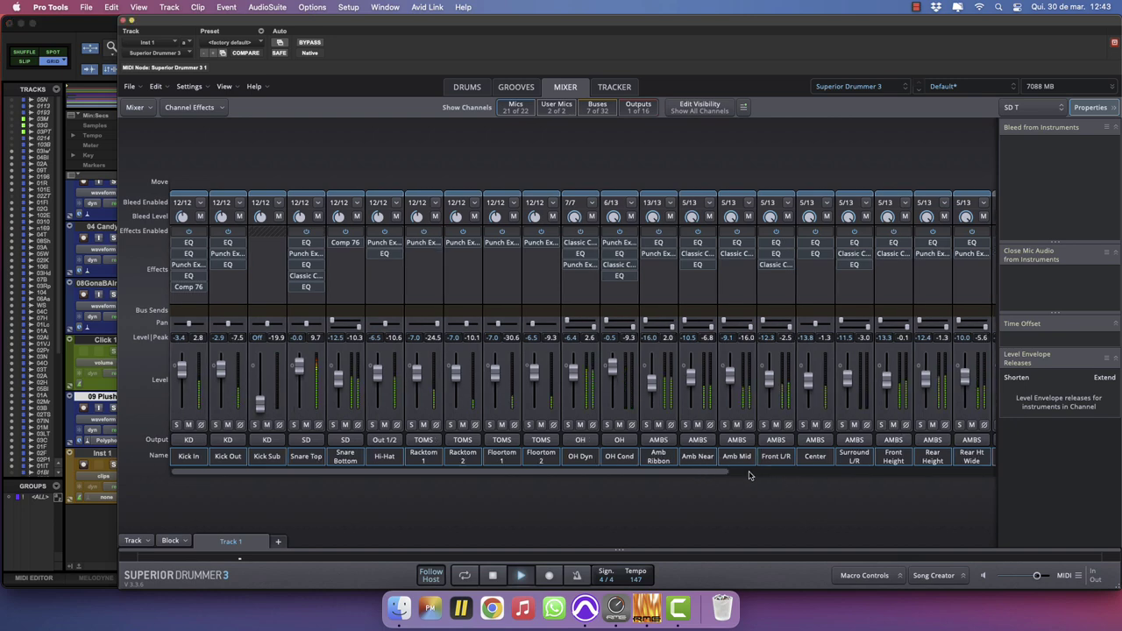
{"action": "left_click_drag", "start_coordinate": [721, 374], "coordinate": [722, 373]}
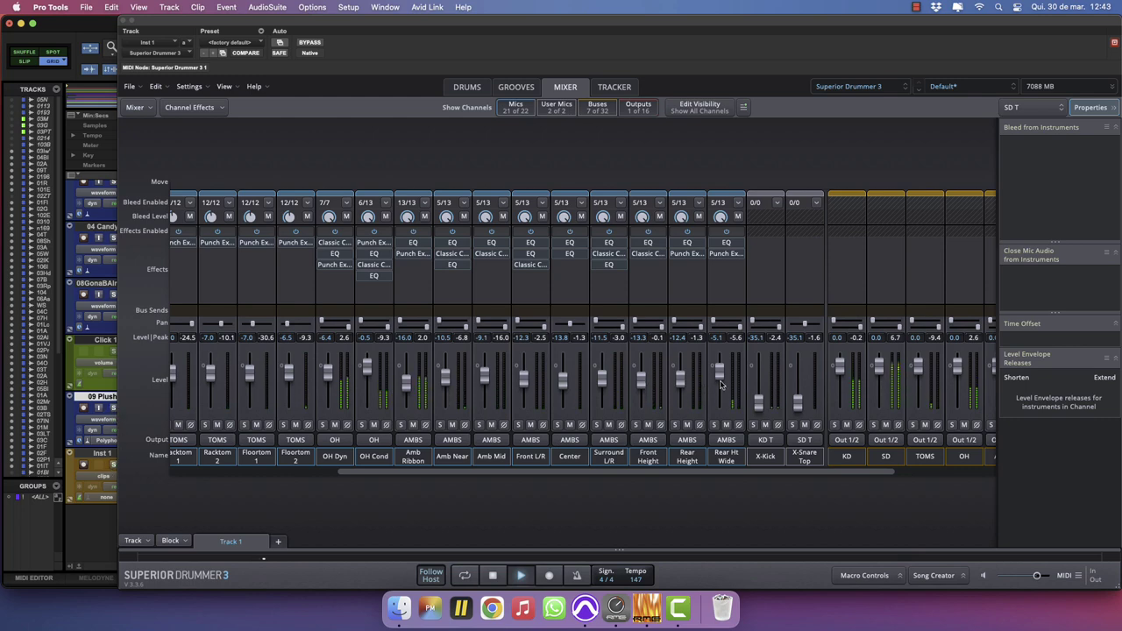
{"action": "left_click", "coordinate": [719, 373]}
{"action": "left_click_drag", "start_coordinate": [681, 377], "coordinate": [681, 375]}
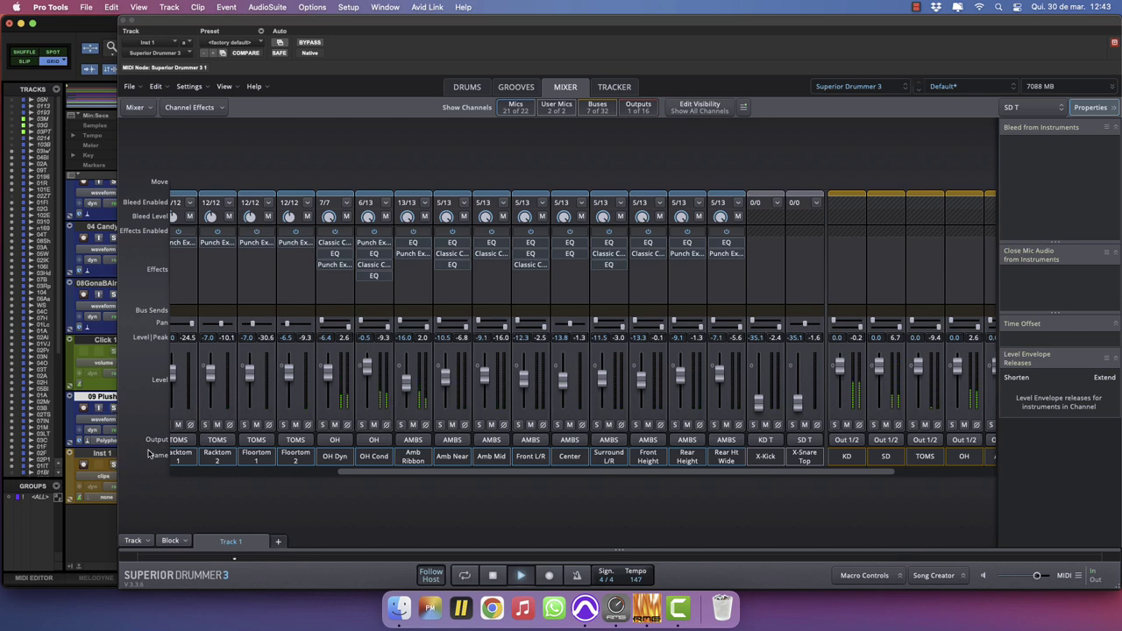
Pull the X-Snare Top level down to Off and raise X-Kick to -12.2 dB.
{"action": "left_click_drag", "start_coordinate": [677, 472], "coordinate": [947, 479]}
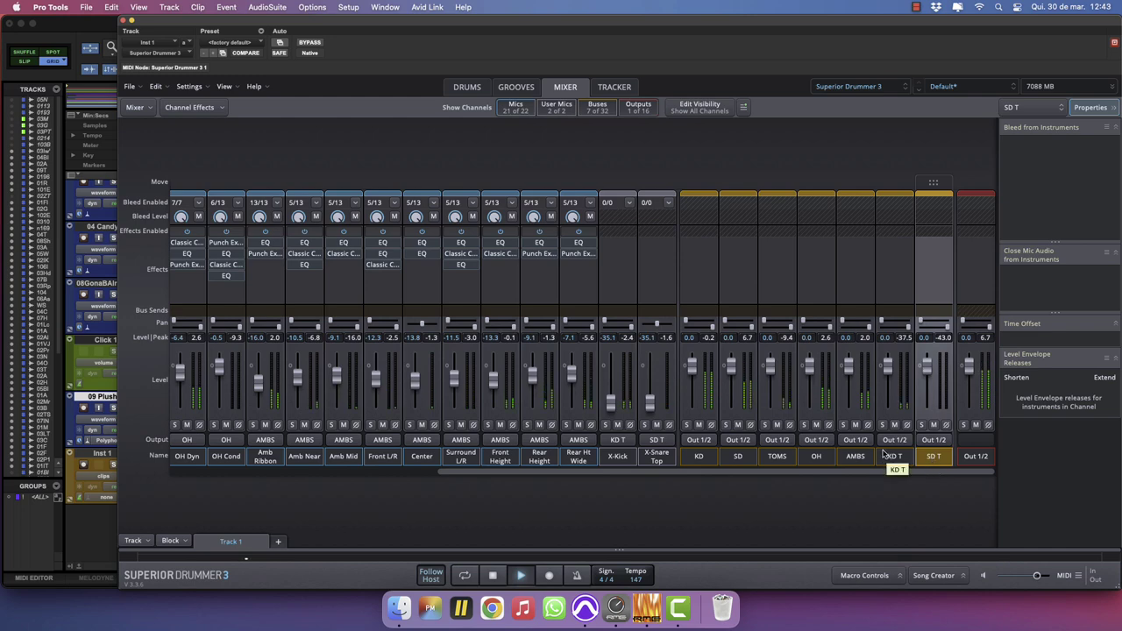
{"action": "left_click_drag", "start_coordinate": [649, 402], "coordinate": [611, 377]}
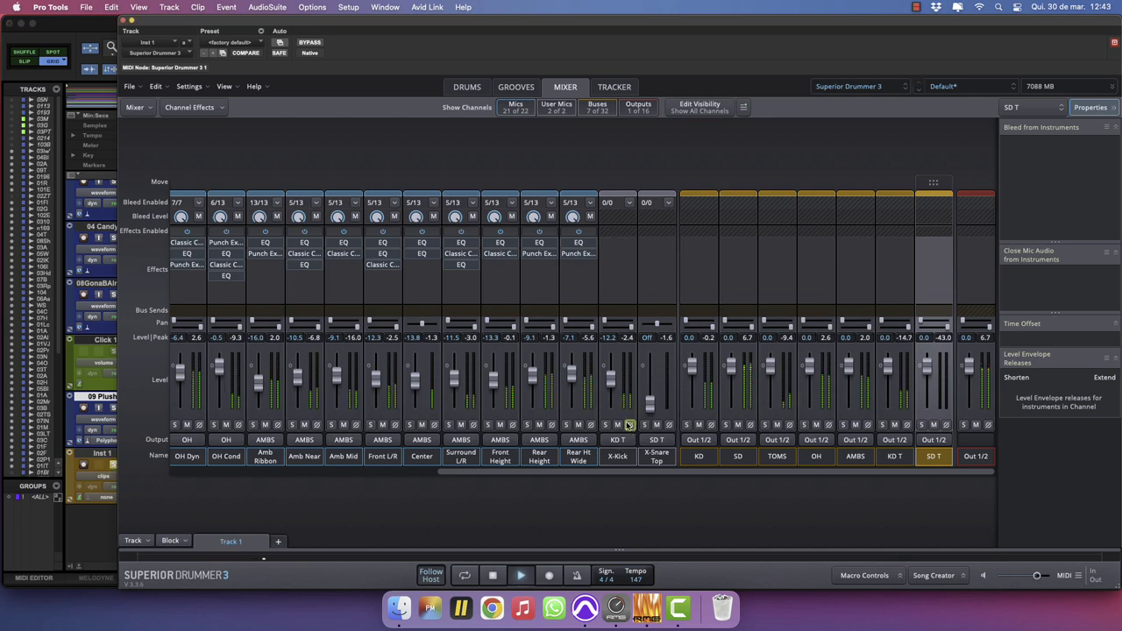
Insert an EQ in X-Kick's first slot and add a 14.1 dB bell boost at 12717 Hz.
{"action": "left_click", "coordinate": [618, 244]}
{"action": "mouse_move", "coordinate": [679, 257]}
{"action": "left_click", "coordinate": [720, 260]}
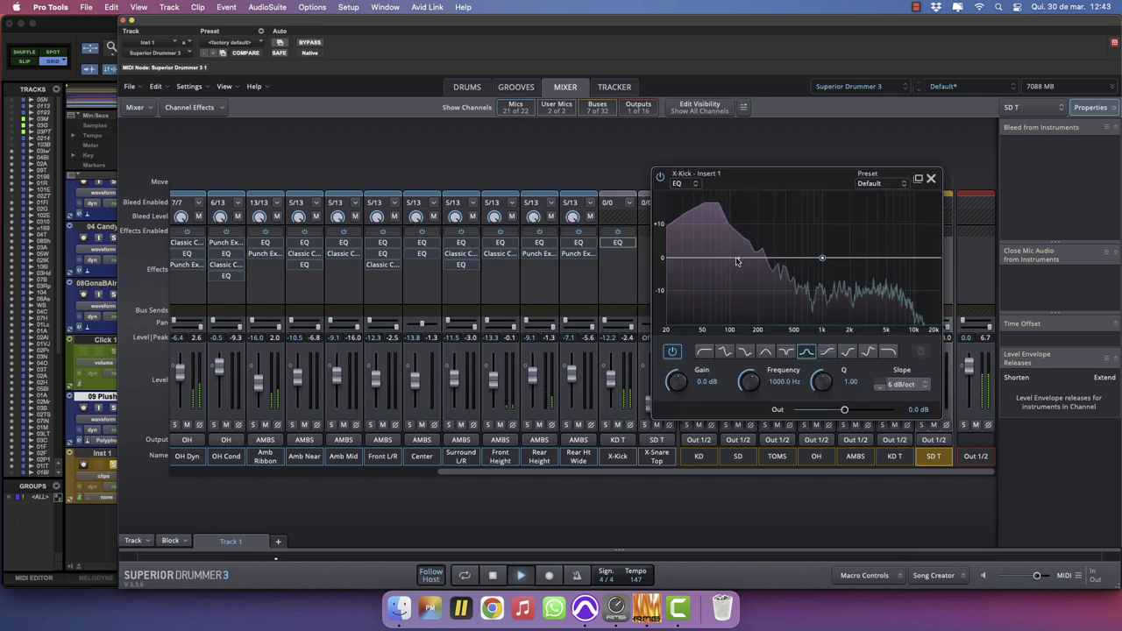
{"action": "left_click_drag", "start_coordinate": [822, 257], "coordinate": [923, 213]}
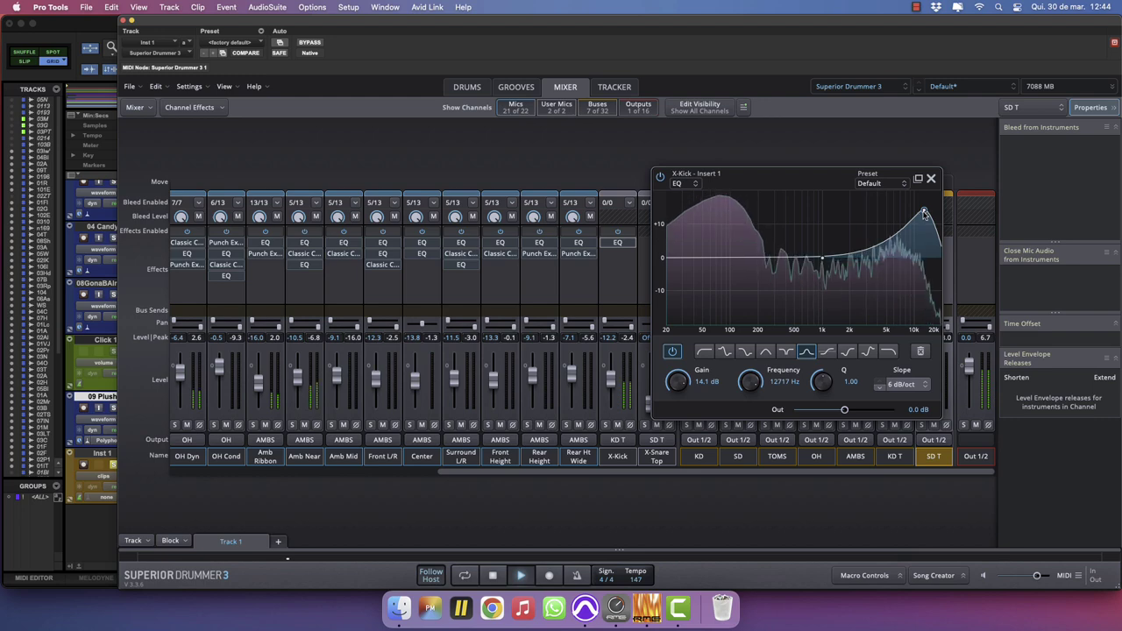
{"action": "left_click", "coordinate": [932, 179]}
Insert a second EQ on X-Kick with a 6 dB/oct low cut around 100 Hz and a -8.7 dB bell at 493.38 Hz.
{"action": "left_click", "coordinate": [619, 257]}
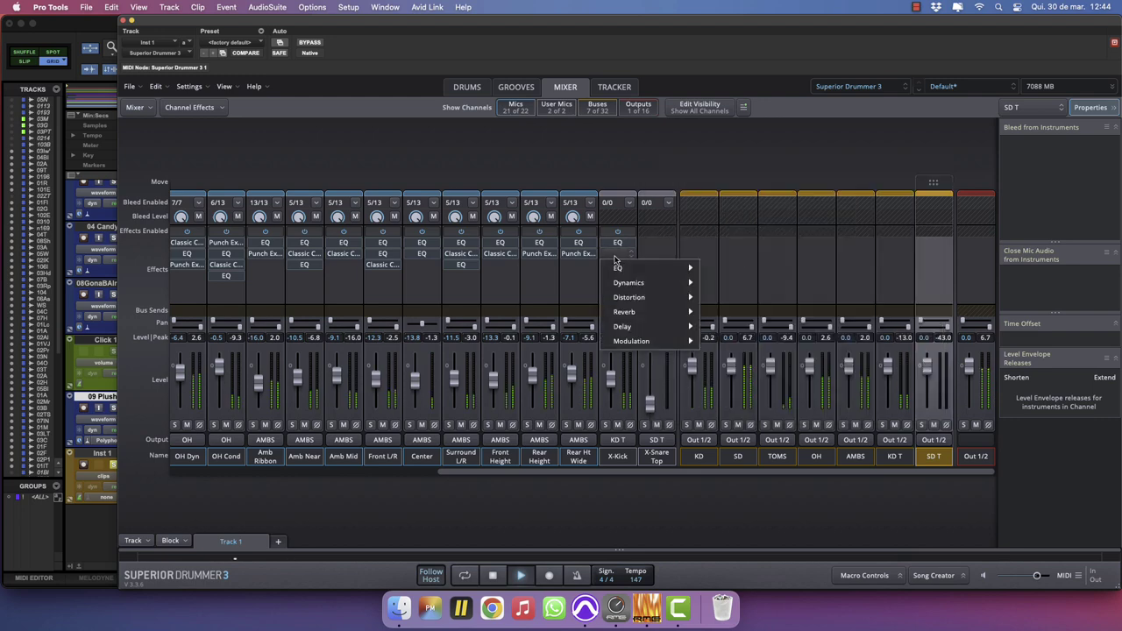
{"action": "mouse_move", "coordinate": [624, 268]}
{"action": "left_click", "coordinate": [720, 270]}
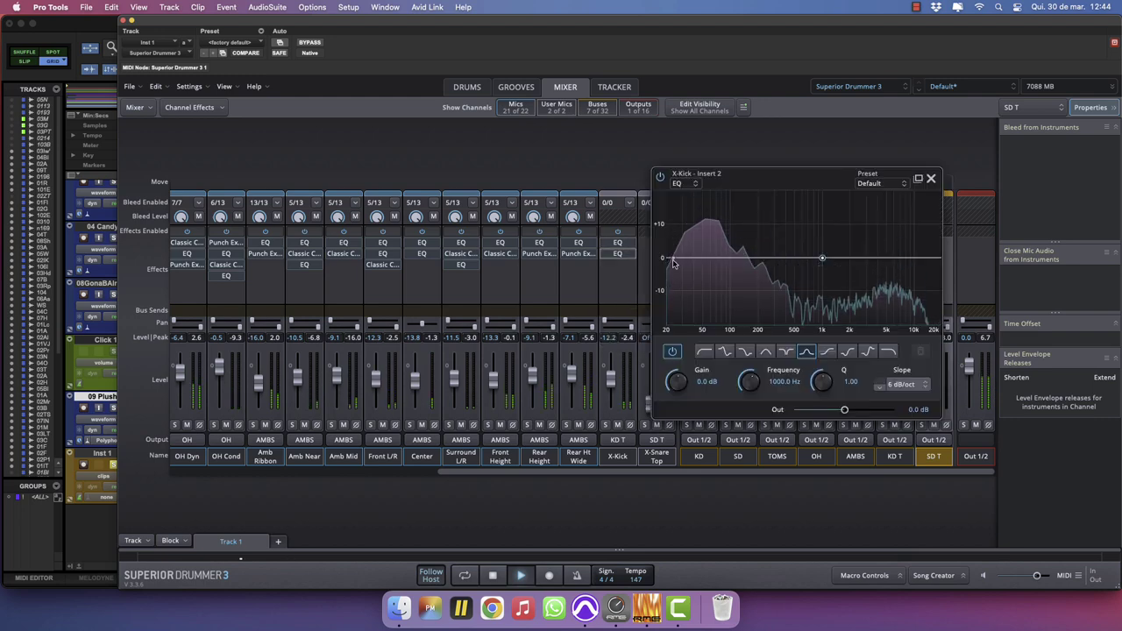
{"action": "left_click", "coordinate": [673, 263]}
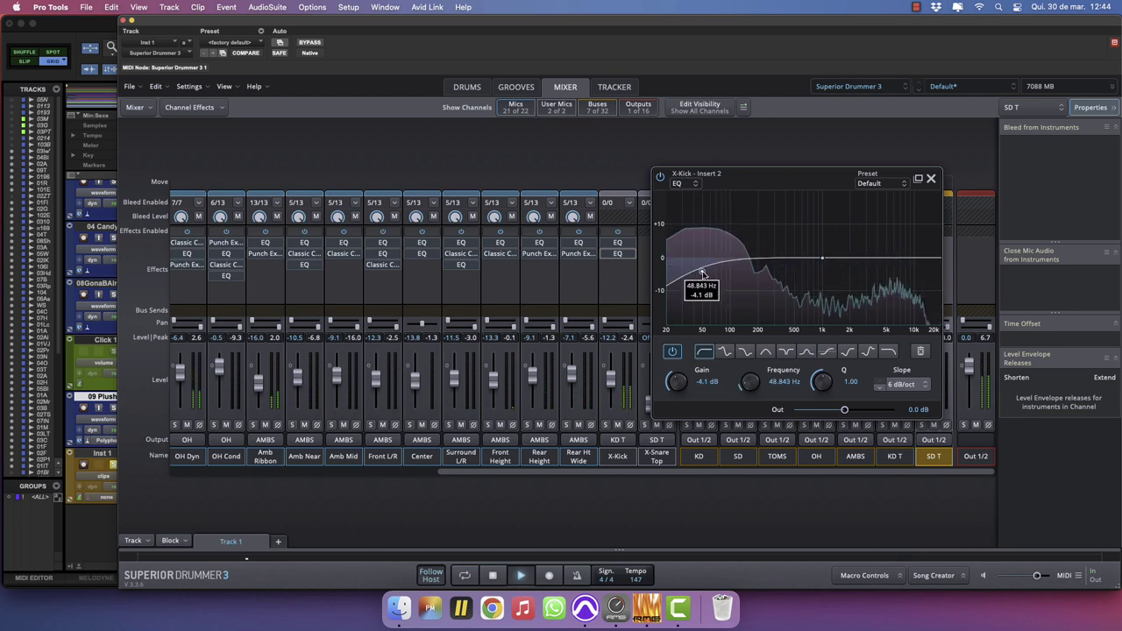
{"action": "left_click", "coordinate": [793, 289]}
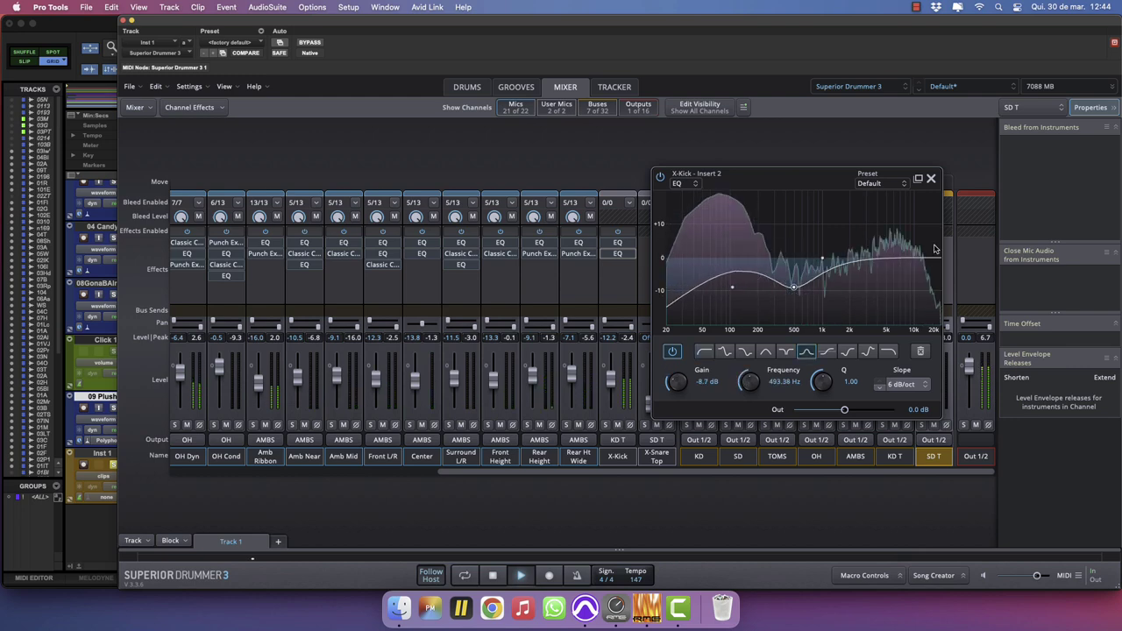
{"action": "left_click", "coordinate": [932, 177]}
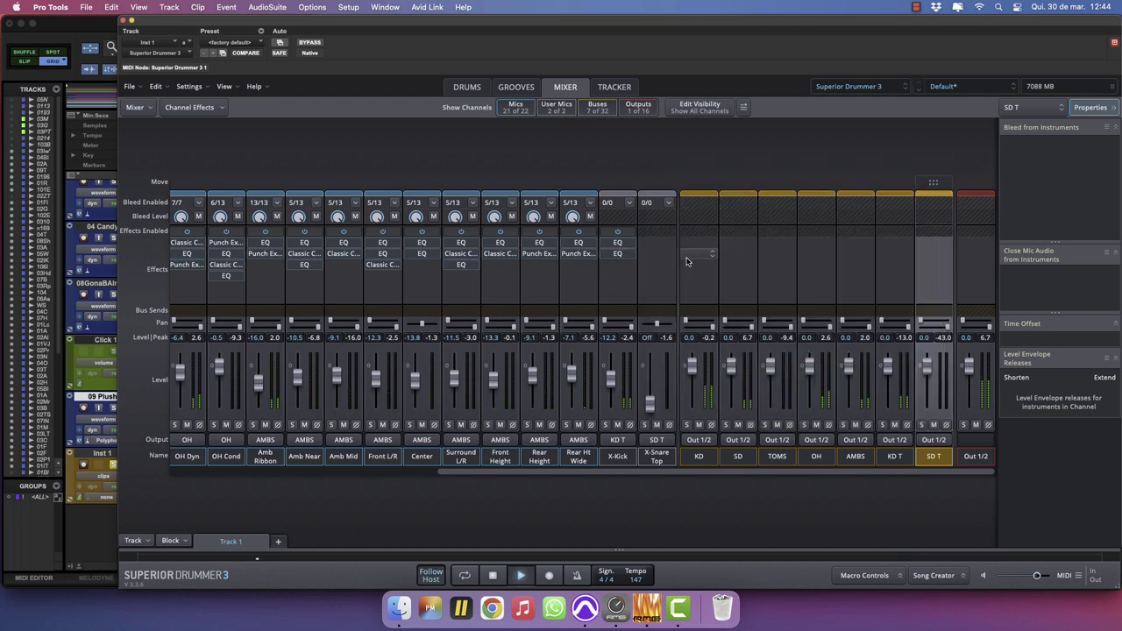
Insert a third EQ on X-Kick, boosting 11312 Hz by 12.7 dB and 4368.7 Hz by 4.1 dB, and cutting 230.48 Hz by 7.5 dB.
{"action": "left_click", "coordinate": [618, 265]}
{"action": "mouse_move", "coordinate": [631, 279]}
{"action": "left_click", "coordinate": [762, 278]}
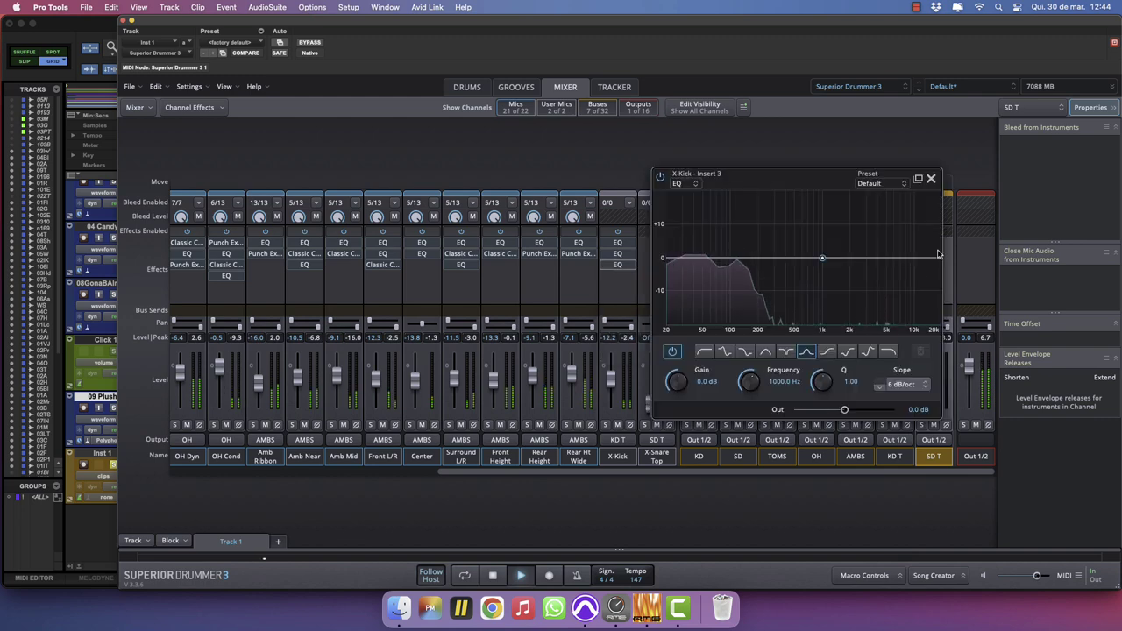
{"action": "left_click_drag", "start_coordinate": [929, 258], "coordinate": [920, 217]}
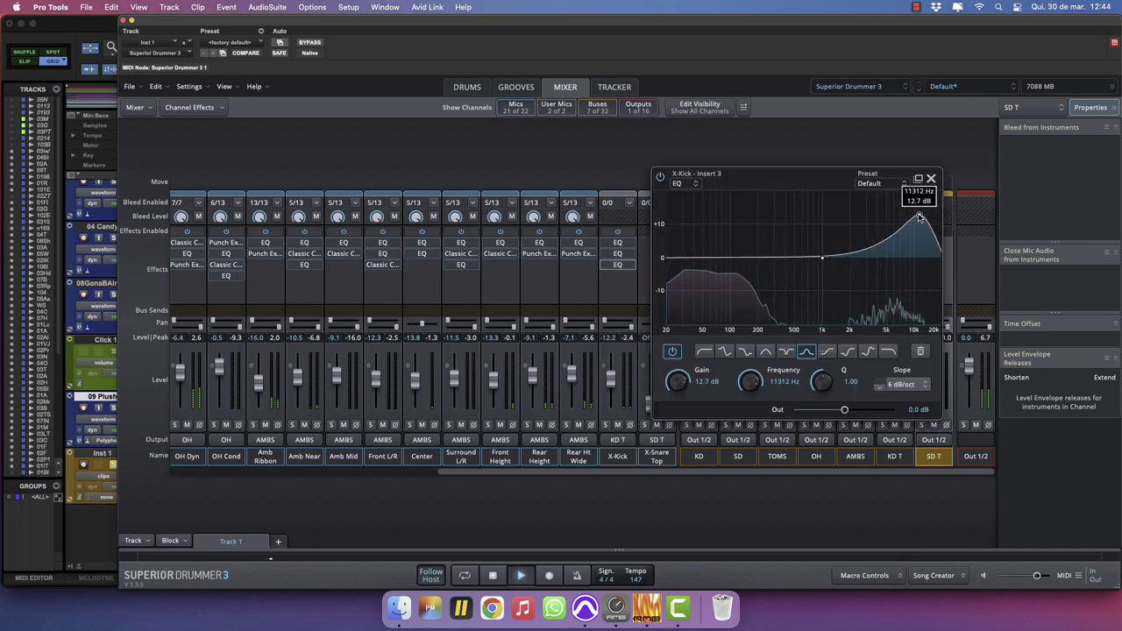
{"action": "left_click_drag", "start_coordinate": [865, 254], "coordinate": [881, 245]}
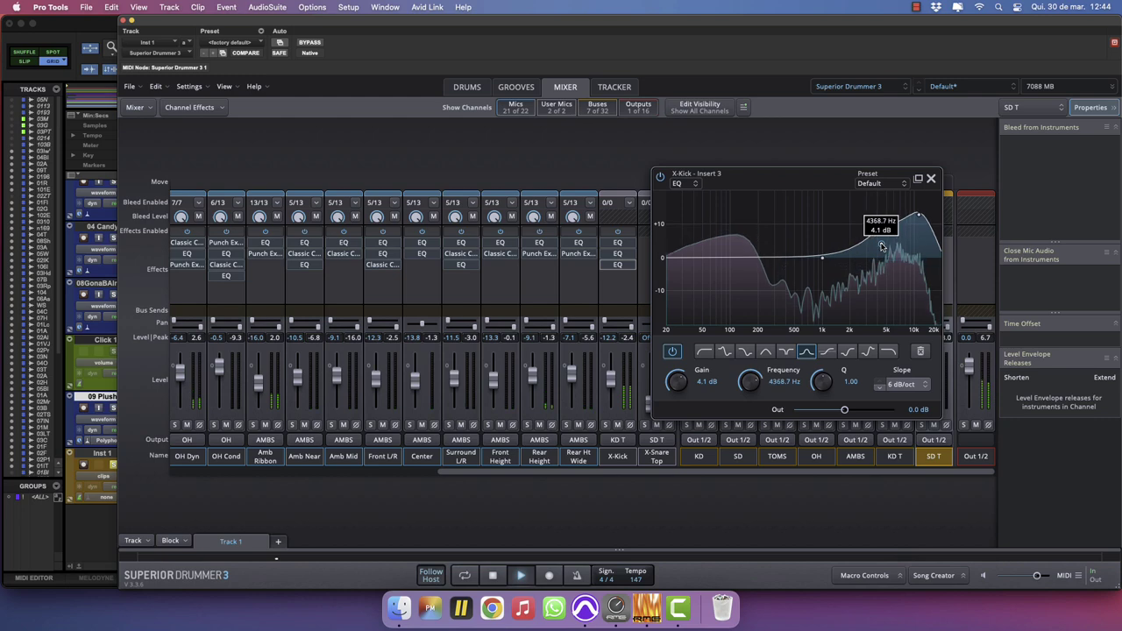
{"action": "left_click_drag", "start_coordinate": [769, 259], "coordinate": [763, 282]}
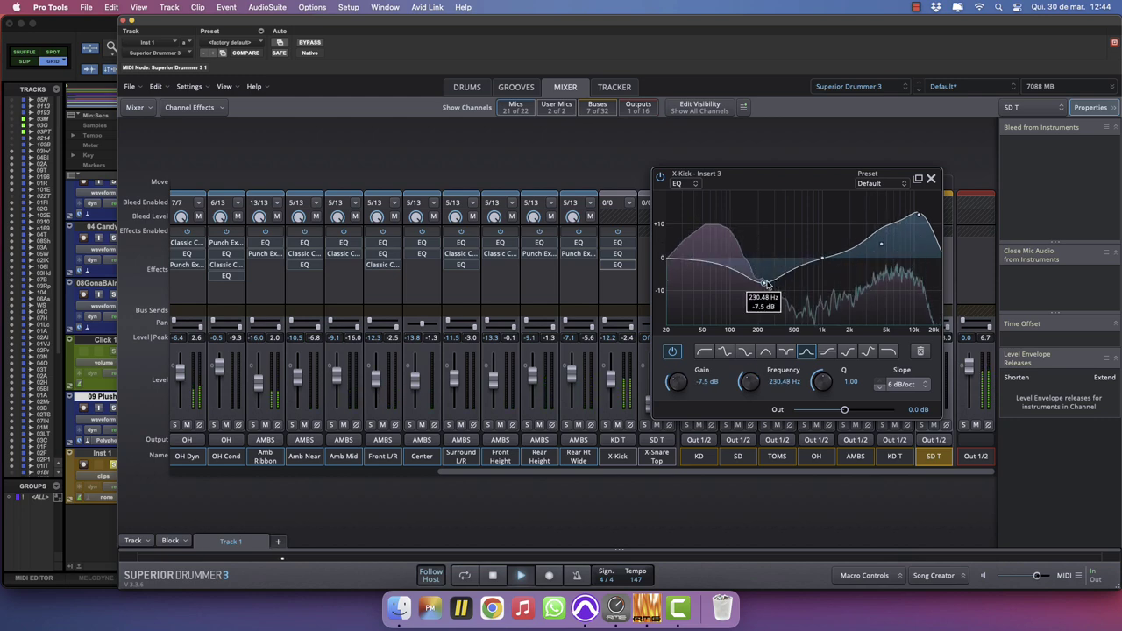
{"action": "left_click", "coordinate": [931, 179]}
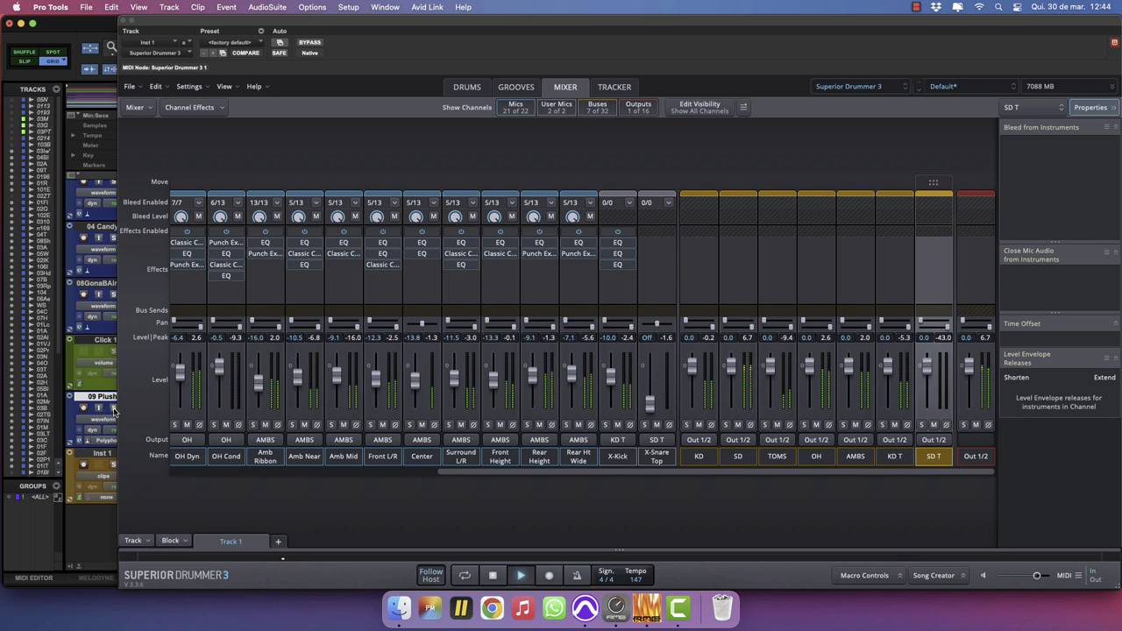
In X-Kick's third EQ, reduce the highest boost to about 6 dB and set the upper-mid bell to 6.8 dB at 4632.1 Hz.
{"action": "left_click", "coordinate": [617, 264]}
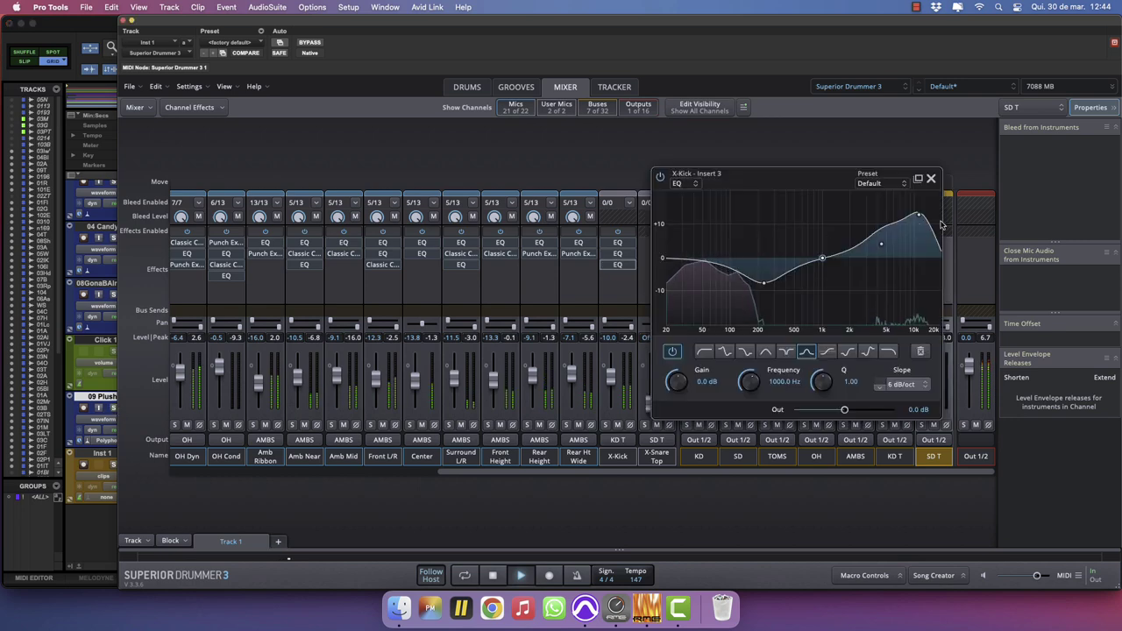
{"action": "left_click_drag", "start_coordinate": [918, 215], "coordinate": [884, 236]}
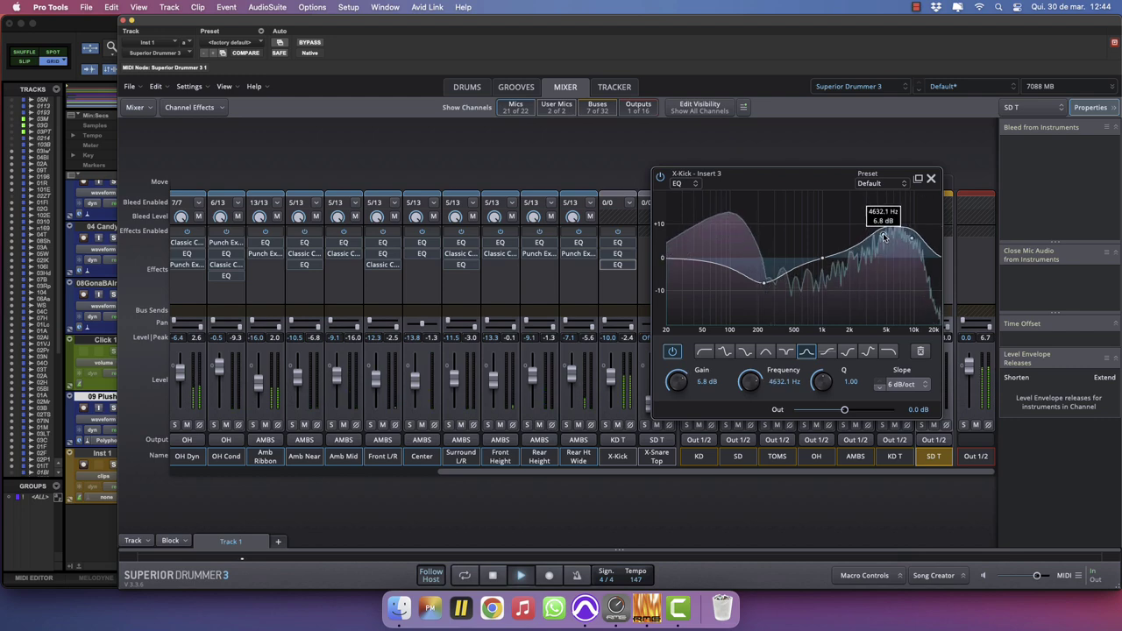
{"action": "left_click", "coordinate": [930, 178]}
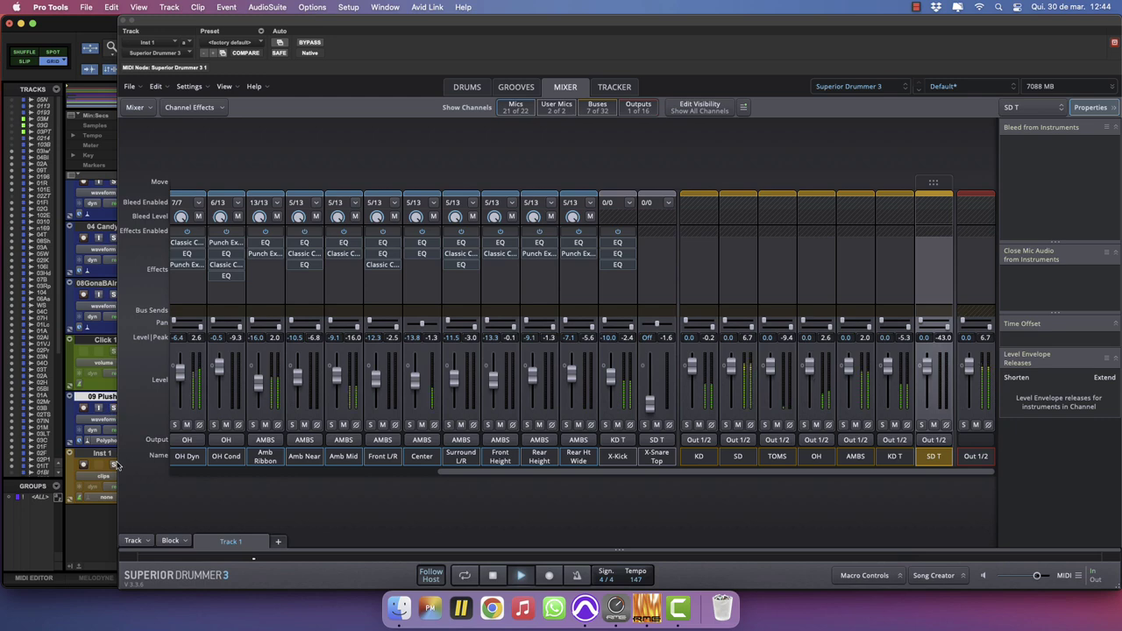
Insert a fourth EQ on X-Kick with a -7.7 dB bell at 873.17 Hz and a cut of about 11 dB near 1.3 kHz.
{"action": "left_click", "coordinate": [618, 276]}
{"action": "mouse_move", "coordinate": [643, 298]}
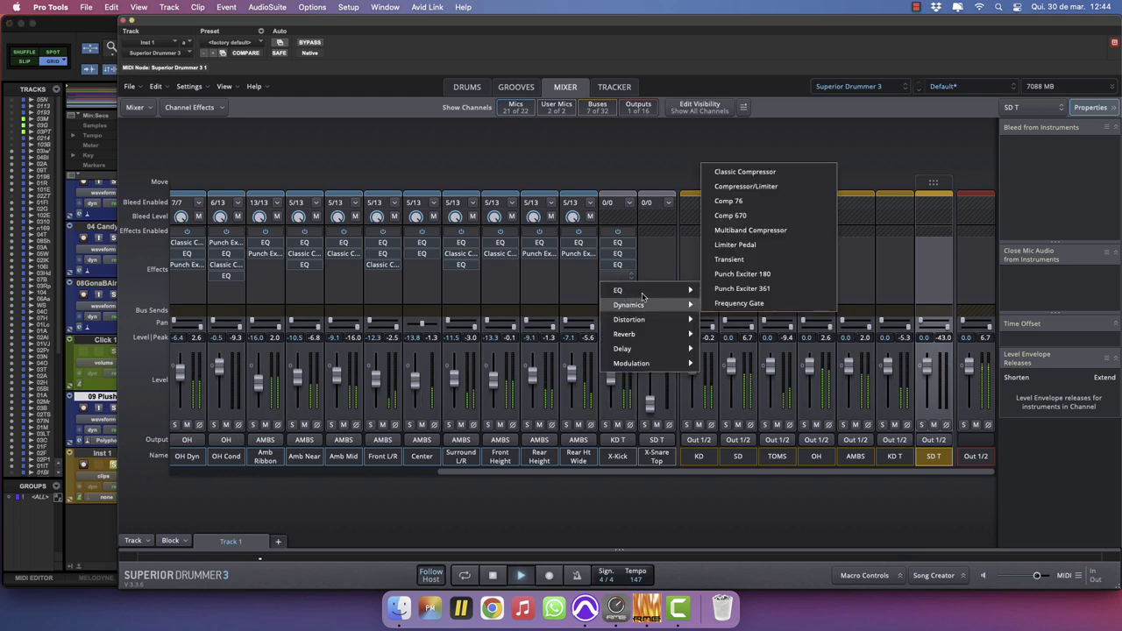
{"action": "left_click", "coordinate": [723, 291]}
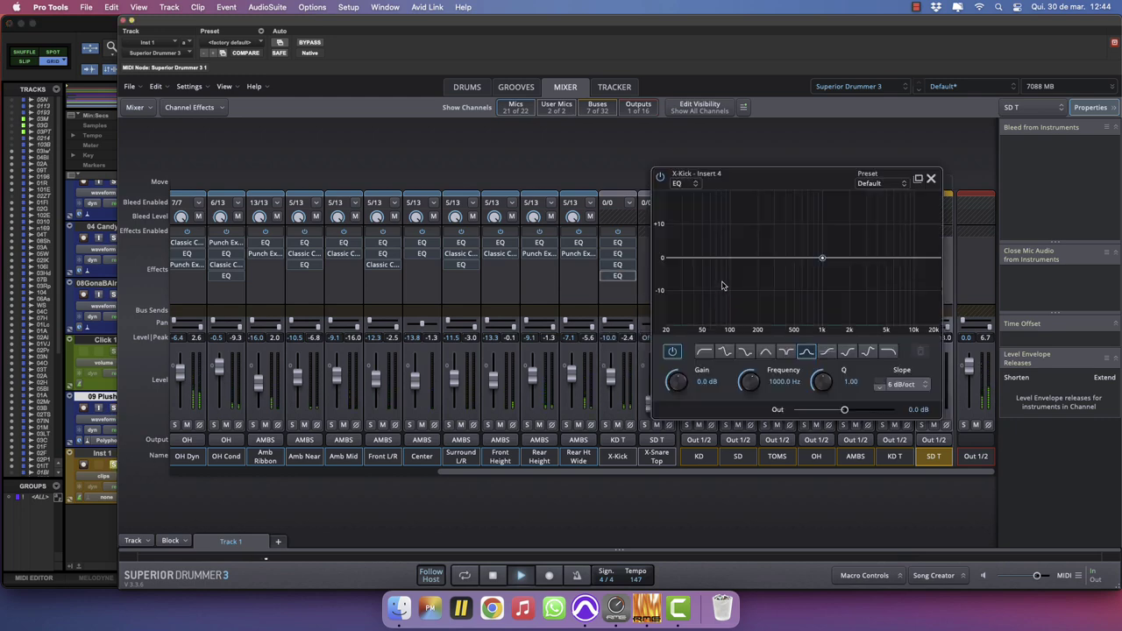
{"action": "left_click_drag", "start_coordinate": [822, 258], "coordinate": [816, 283]}
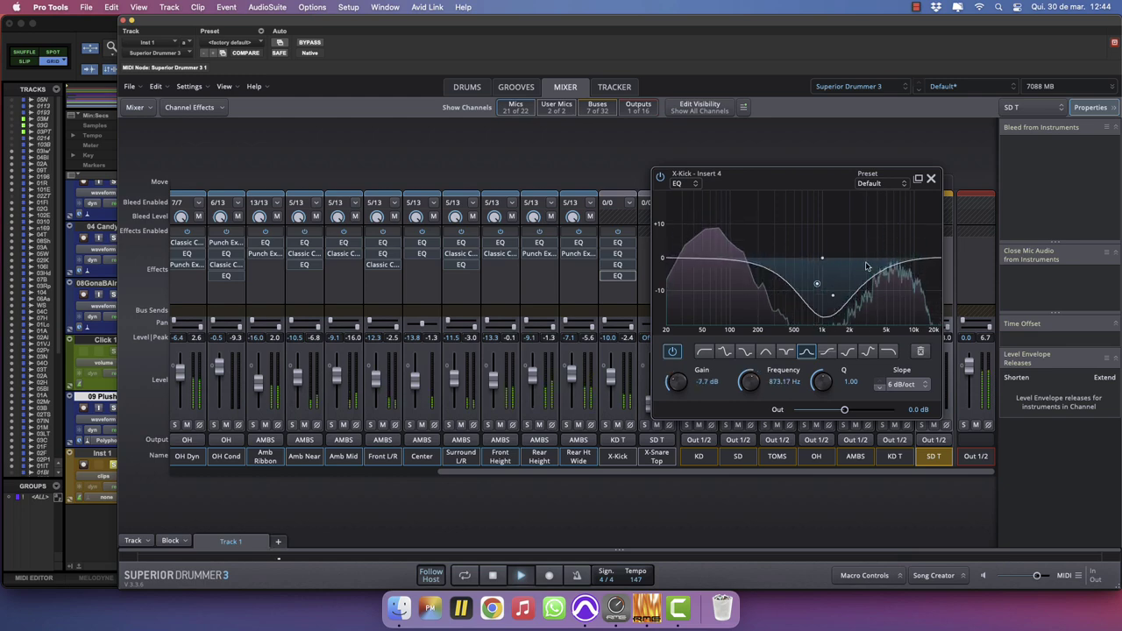
{"action": "left_click", "coordinate": [931, 178]}
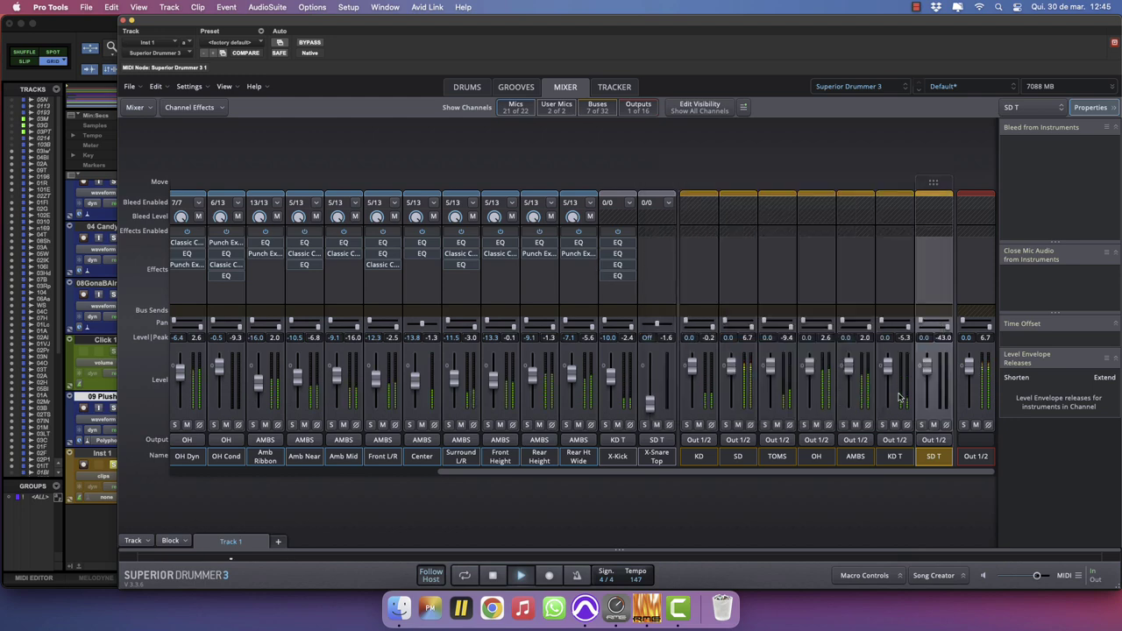
Raise the X-Snare Top level to -6.4 dB and toggle the Inst 1 track solo to compare with the reference.
{"action": "left_click_drag", "start_coordinate": [654, 407], "coordinate": [653, 376]}
{"action": "left_click_drag", "start_coordinate": [652, 378], "coordinate": [653, 379]}
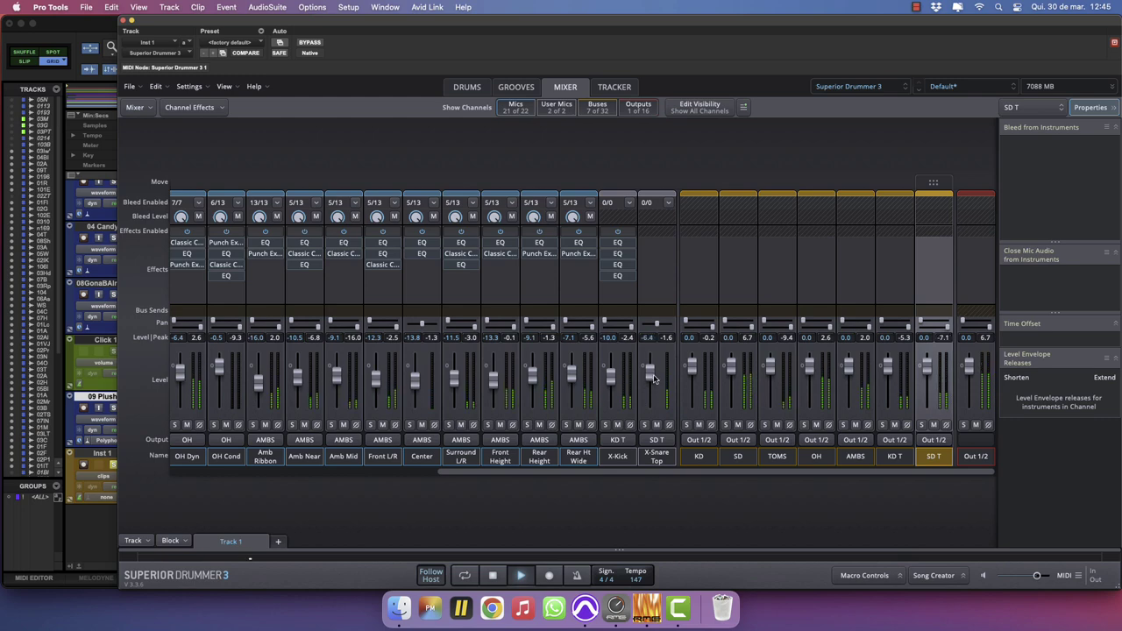
{"action": "left_click", "coordinate": [113, 465]}
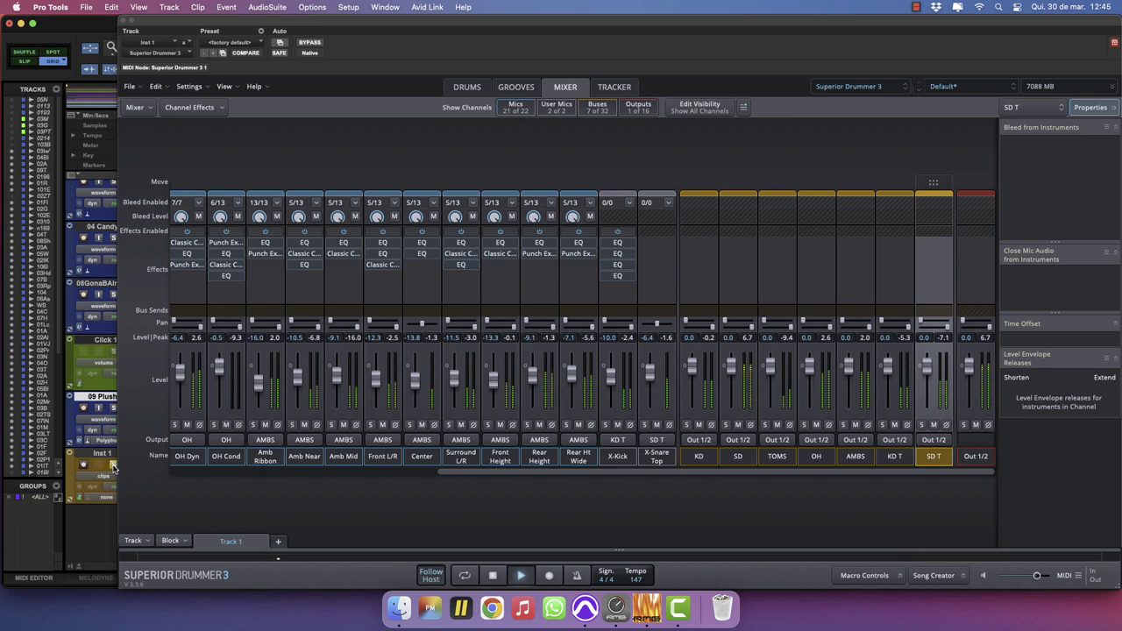
Insert Punch Exciter 361 in X-Snare Top's first slot and invert the phase of the SD T bus, comparing with the Inst 1 solo.
{"action": "left_click", "coordinate": [656, 244]}
{"action": "mouse_move", "coordinate": [663, 273]}
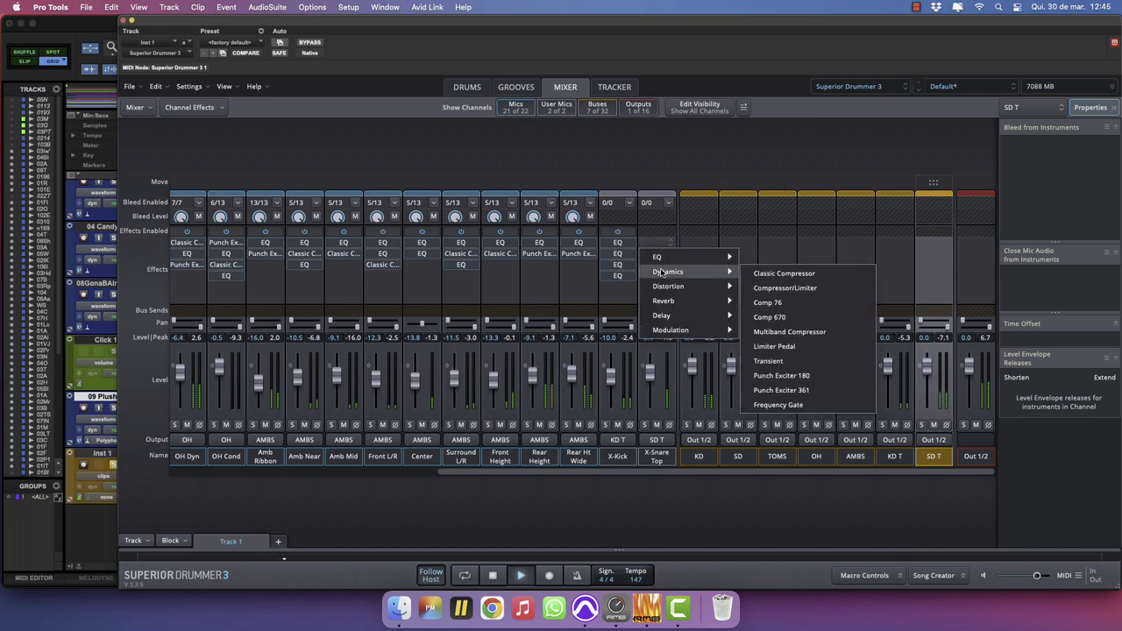
{"action": "left_click", "coordinate": [786, 390]}
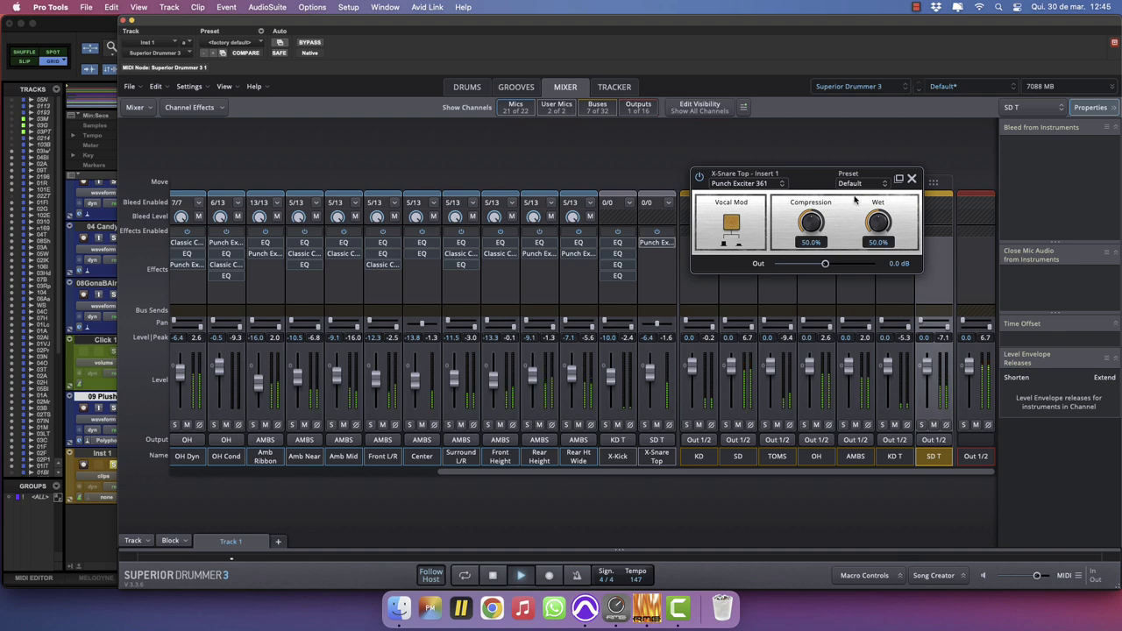
{"action": "left_click", "coordinate": [911, 179]}
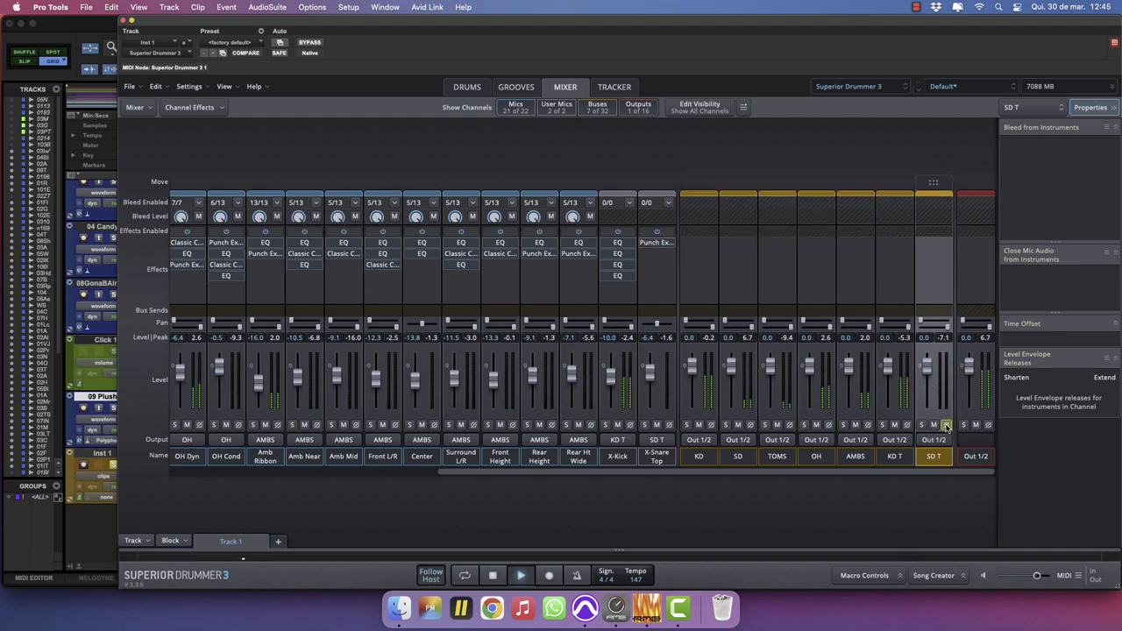
{"action": "left_click", "coordinate": [113, 465]}
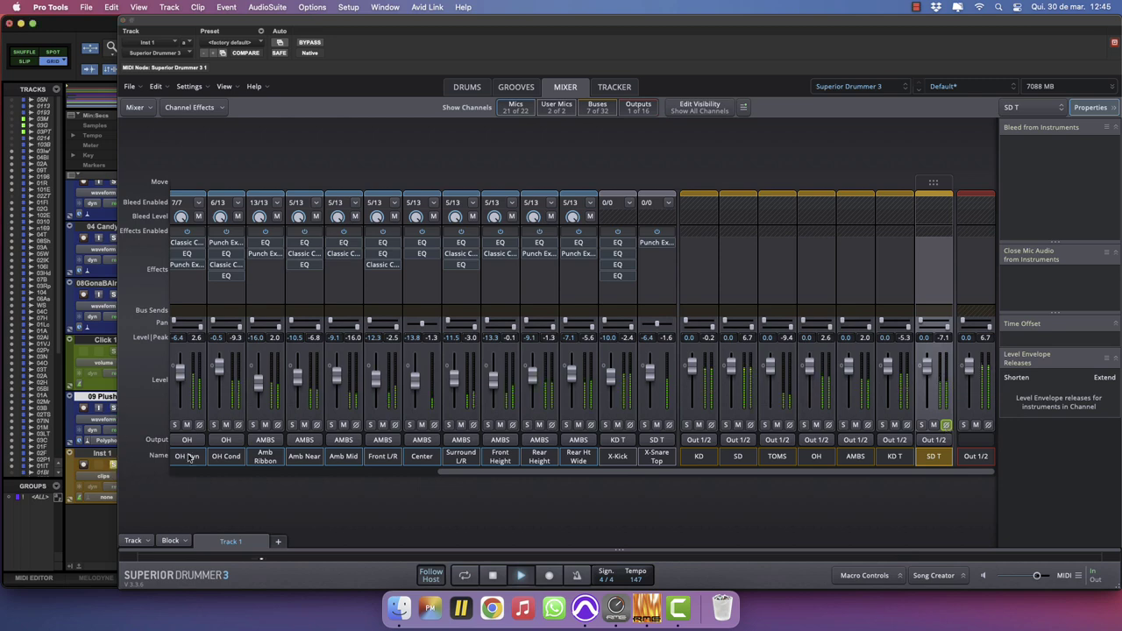
Insert an EQ on the SD T bus with a boost near 10 kHz, a 3.2 dB bell at 5441.3 Hz and a -3.0 dB bell at 1222.7 Hz.
{"action": "left_click", "coordinate": [936, 244]}
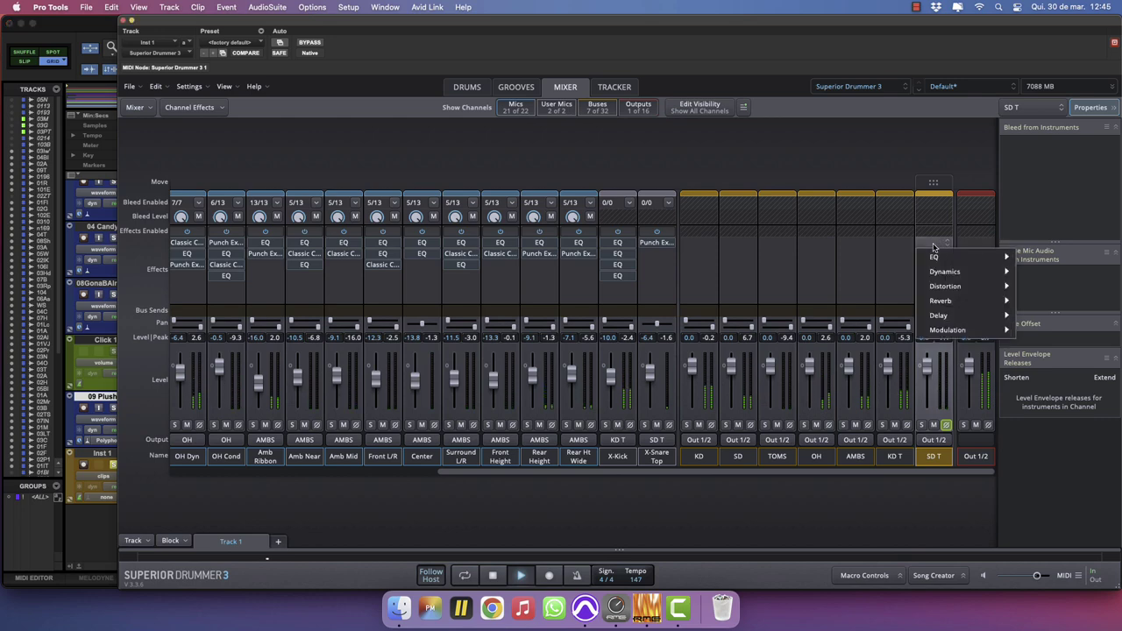
{"action": "mouse_move", "coordinate": [936, 260]}
{"action": "left_click", "coordinate": [831, 259]}
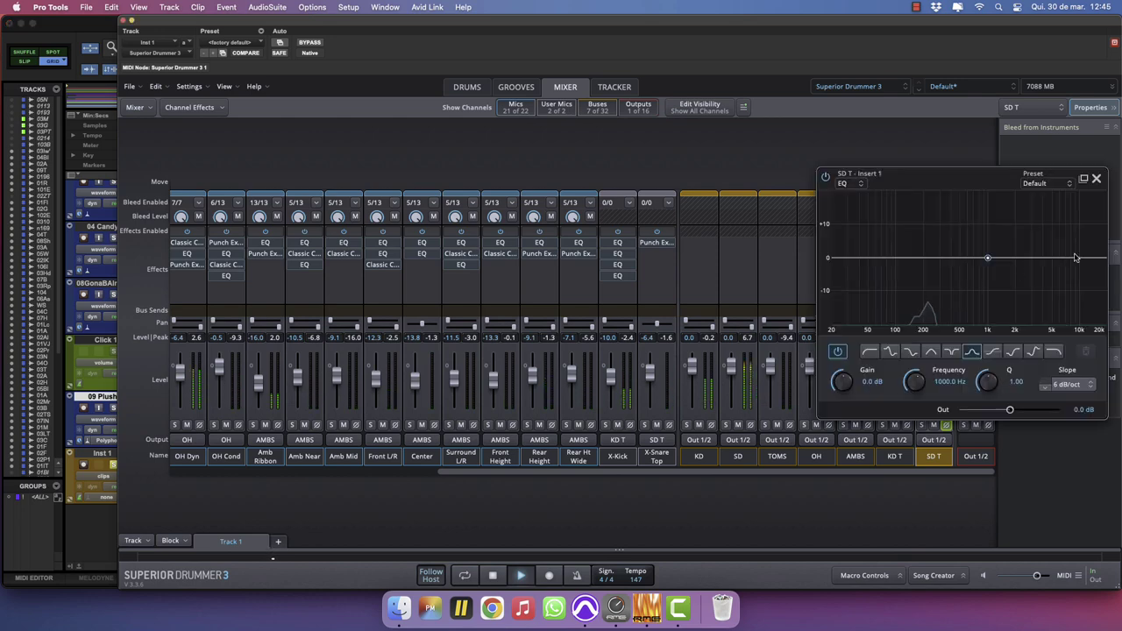
{"action": "left_click_drag", "start_coordinate": [1078, 258], "coordinate": [1054, 246]}
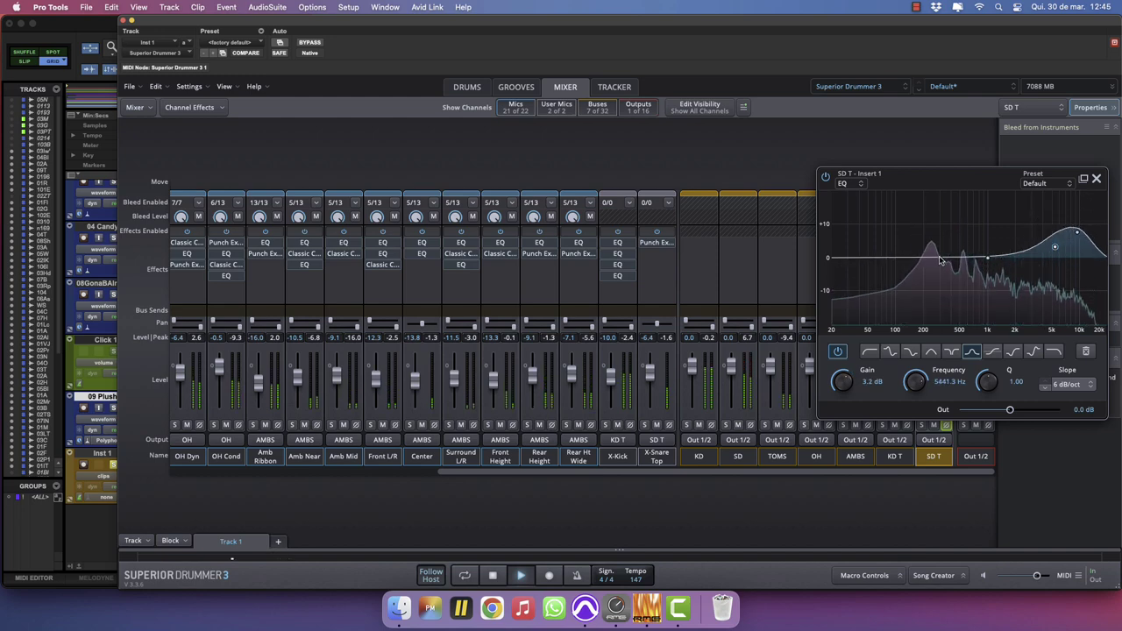
{"action": "left_click", "coordinate": [969, 263]}
{"action": "left_click_drag", "start_coordinate": [977, 265], "coordinate": [996, 271]}
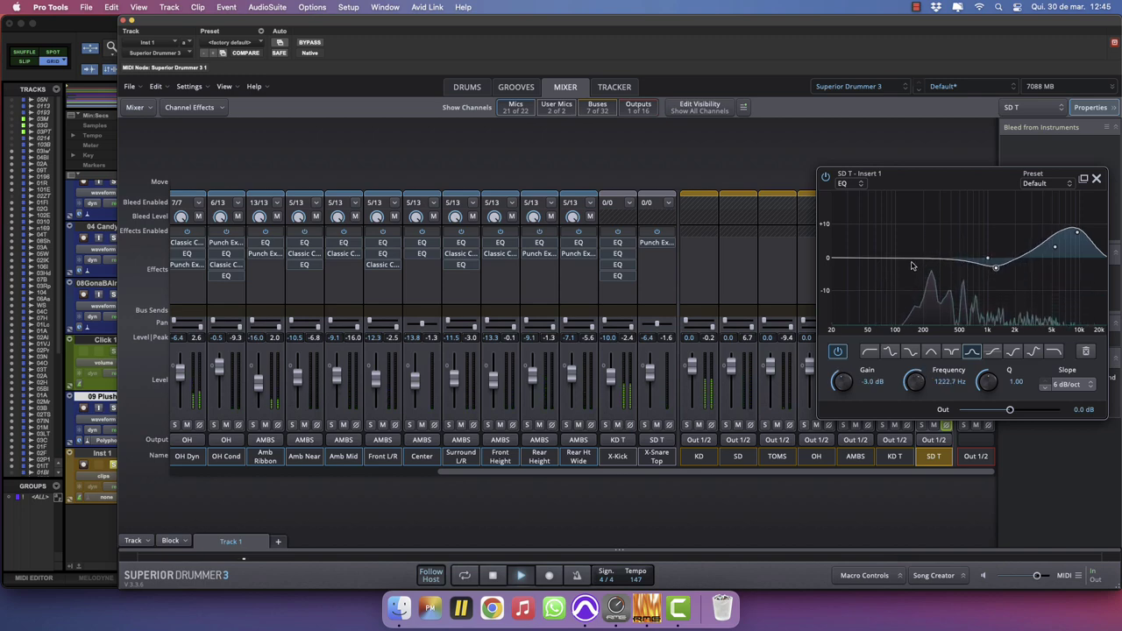
Add a -3.9 dB low shelf at 109.25 Hz to the SD T bus EQ.
{"action": "left_click_drag", "start_coordinate": [911, 262], "coordinate": [900, 272]}
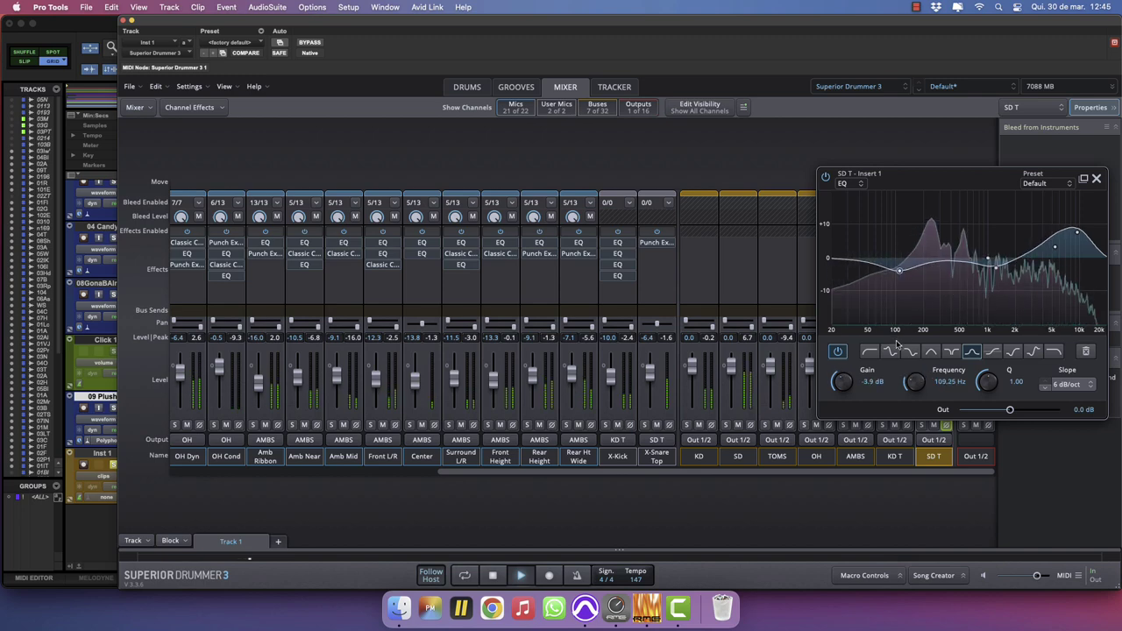
{"action": "left_click", "coordinate": [911, 351]}
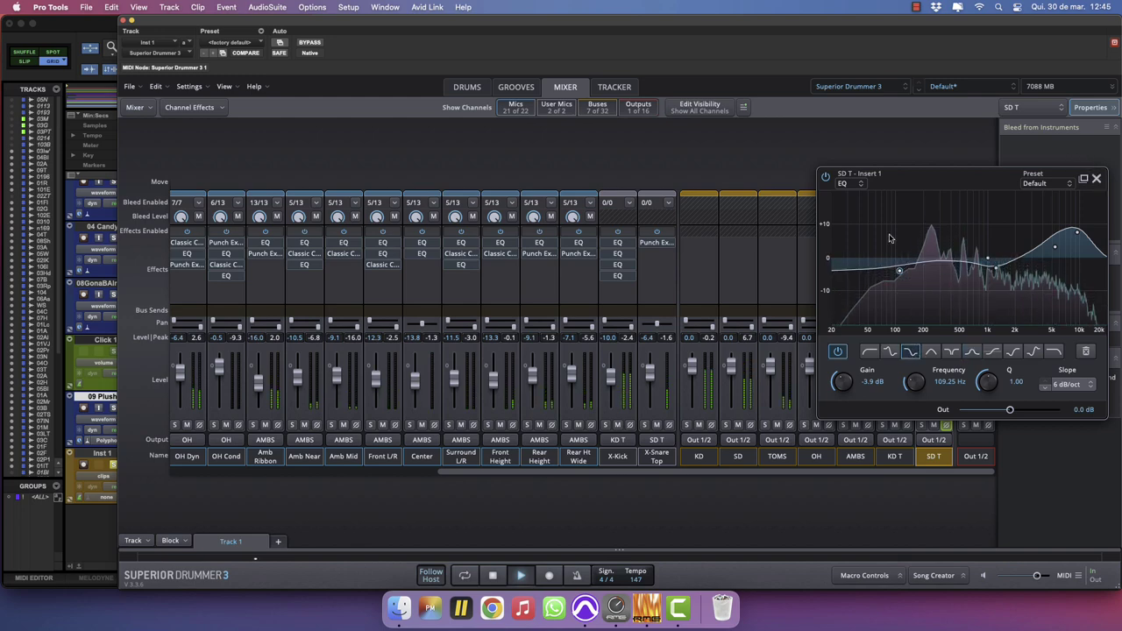
{"action": "left_click", "coordinate": [1095, 179]}
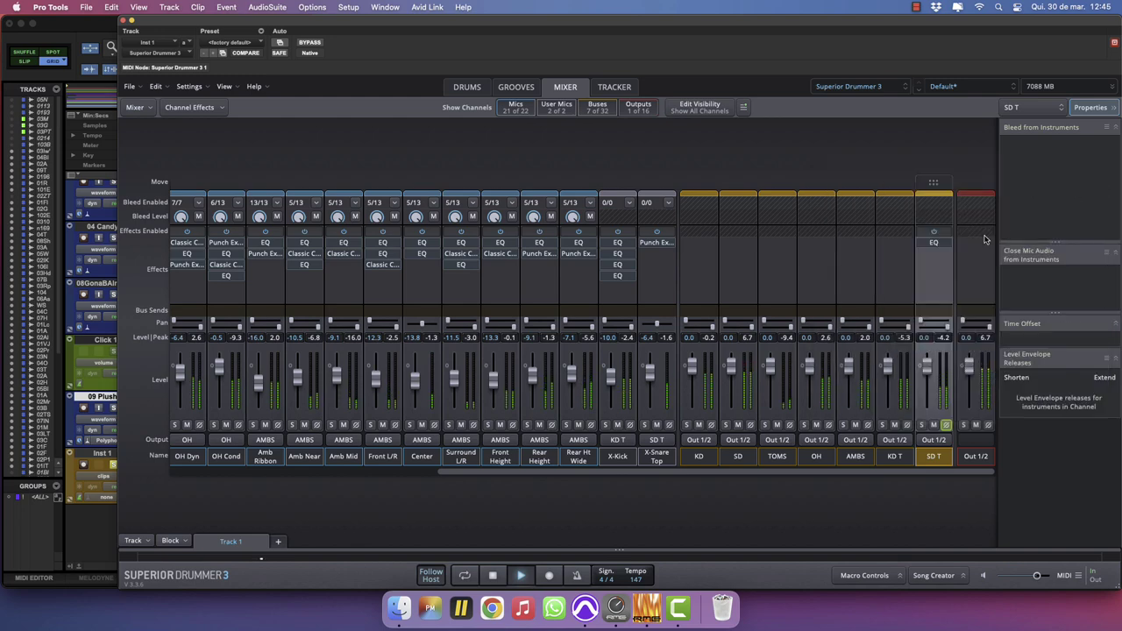
Insert Punch Exciter 361 in the SD T bus's second slot and compare the drums with the reference using the Inst 1 solo.
{"action": "left_click", "coordinate": [934, 256]}
{"action": "mouse_move", "coordinate": [945, 282]}
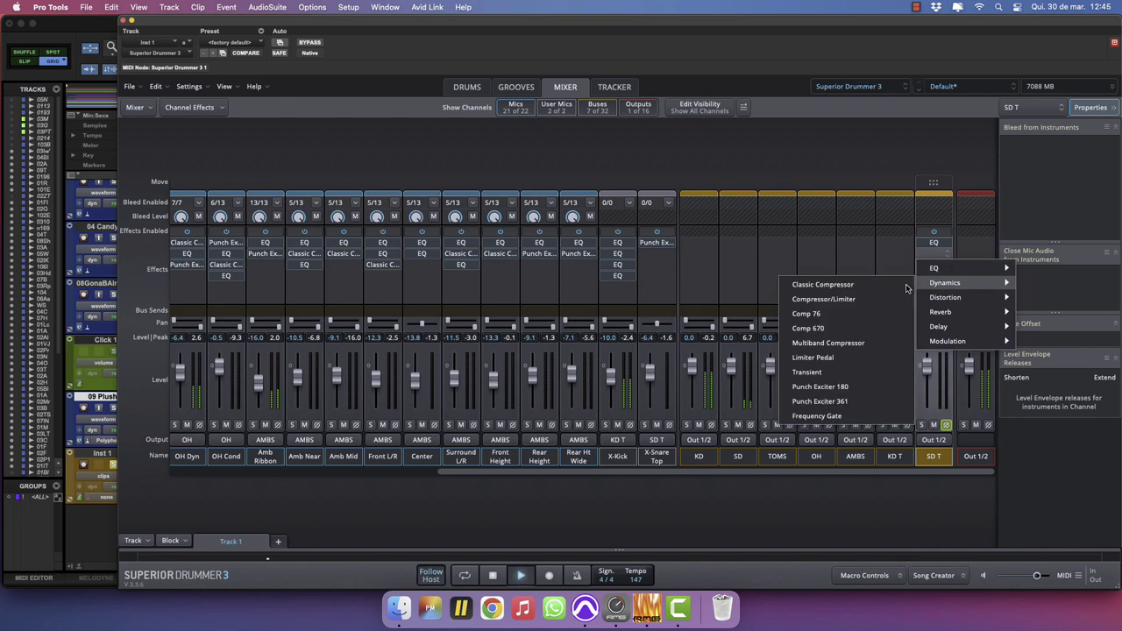
{"action": "left_click", "coordinate": [819, 401]}
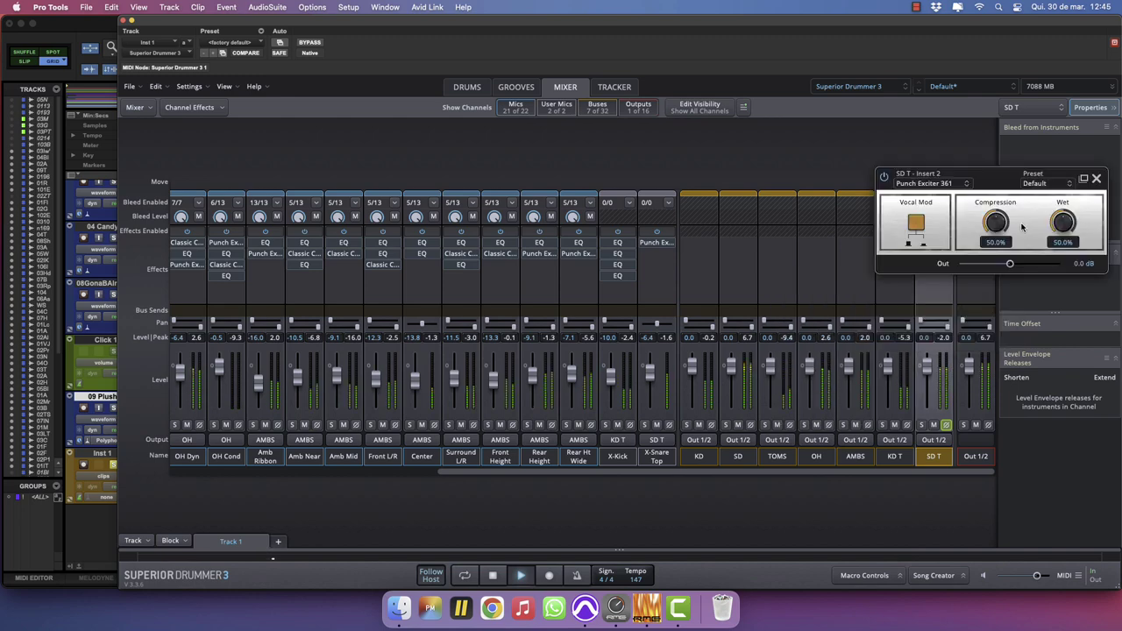
{"action": "left_click", "coordinate": [1096, 179]}
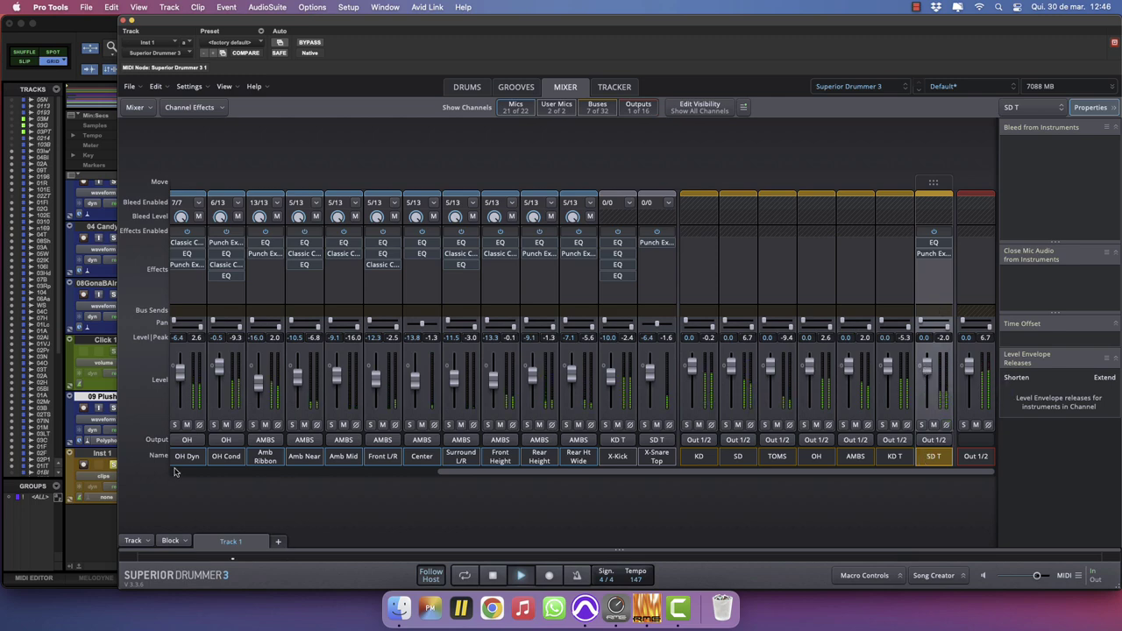
{"action": "left_click", "coordinate": [115, 465]}
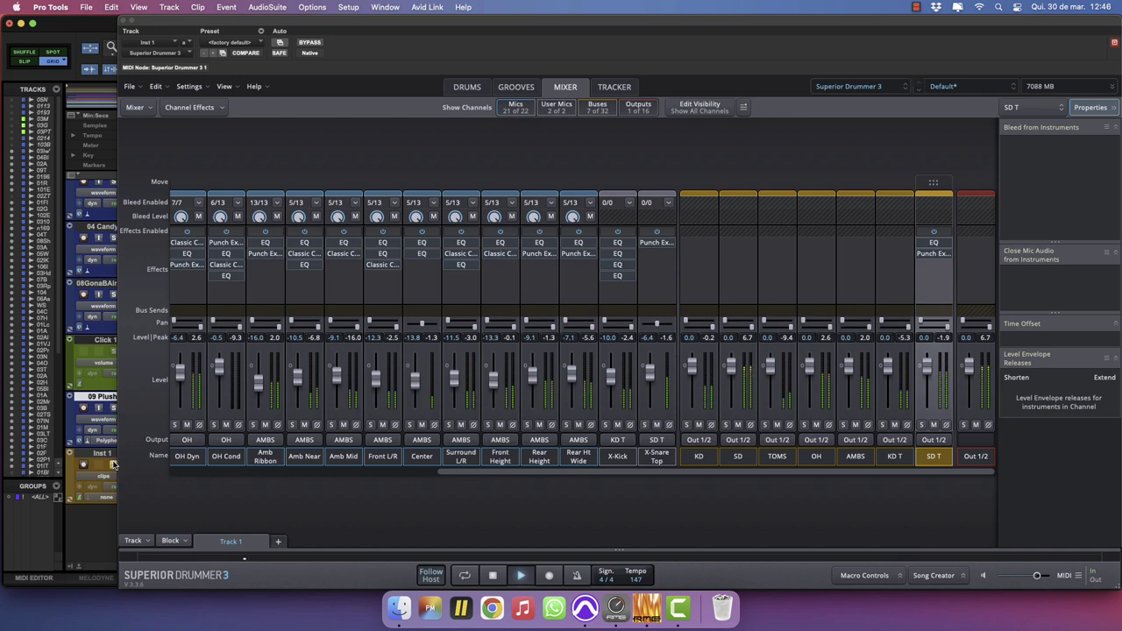
{"action": "left_click_drag", "start_coordinate": [238, 17], "coordinate": [400, 15]}
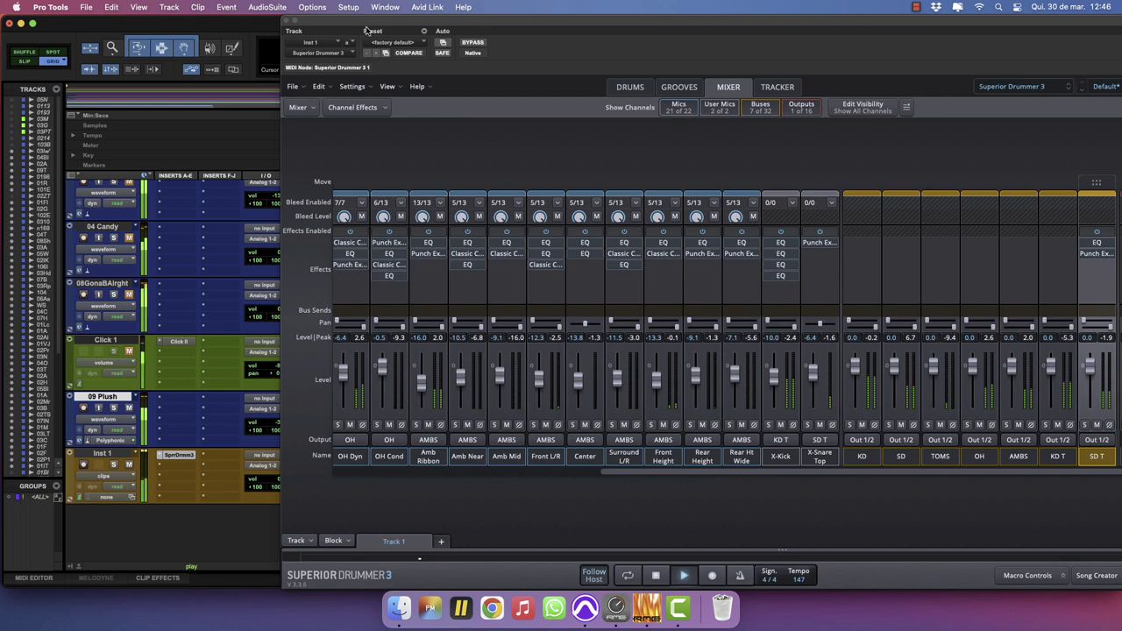
{"action": "left_click_drag", "start_coordinate": [362, 17], "coordinate": [203, 7]}
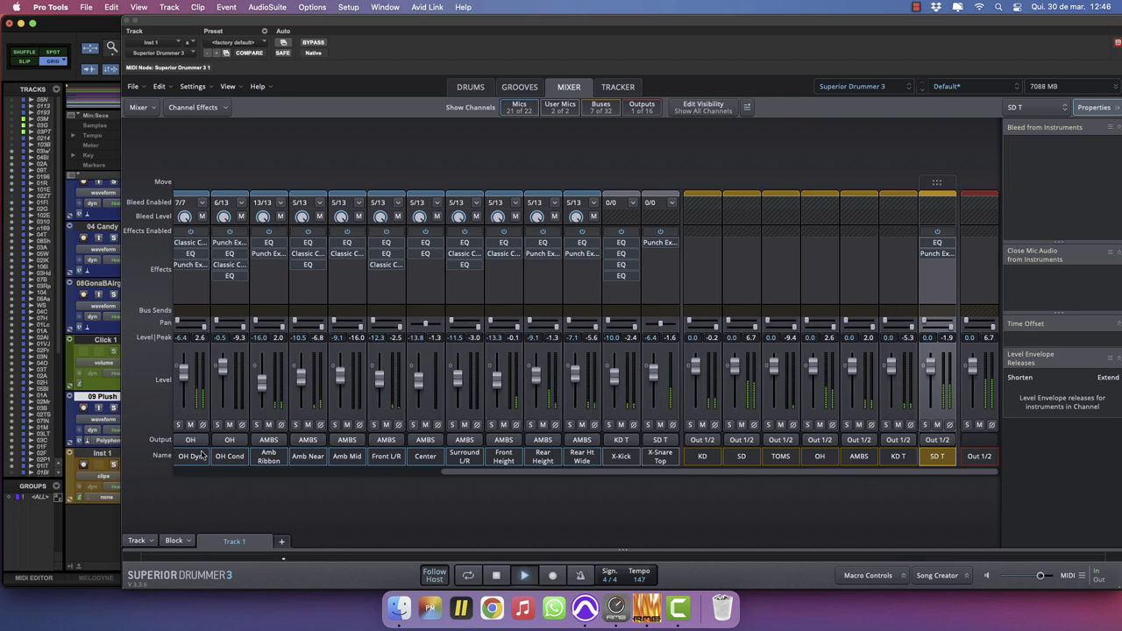
Raise the Snare Bottom level to -11.8 dB and the Hi-Hat level to -2.2 dB.
{"action": "left_click_drag", "start_coordinate": [509, 474], "coordinate": [296, 435]}
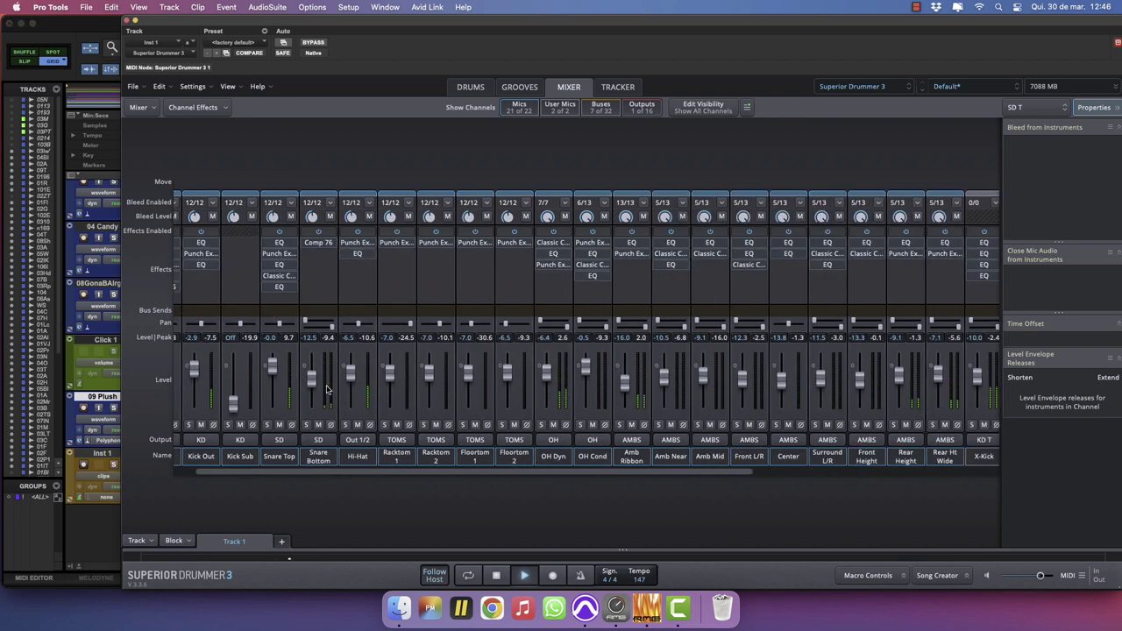
{"action": "left_click_drag", "start_coordinate": [318, 372], "coordinate": [352, 374]}
Enable the Hi-Hat bleed in the OH Cond, Amb Near and Amb Mid channels.
{"action": "left_click", "coordinate": [589, 455]}
{"action": "left_click", "coordinate": [1010, 183]}
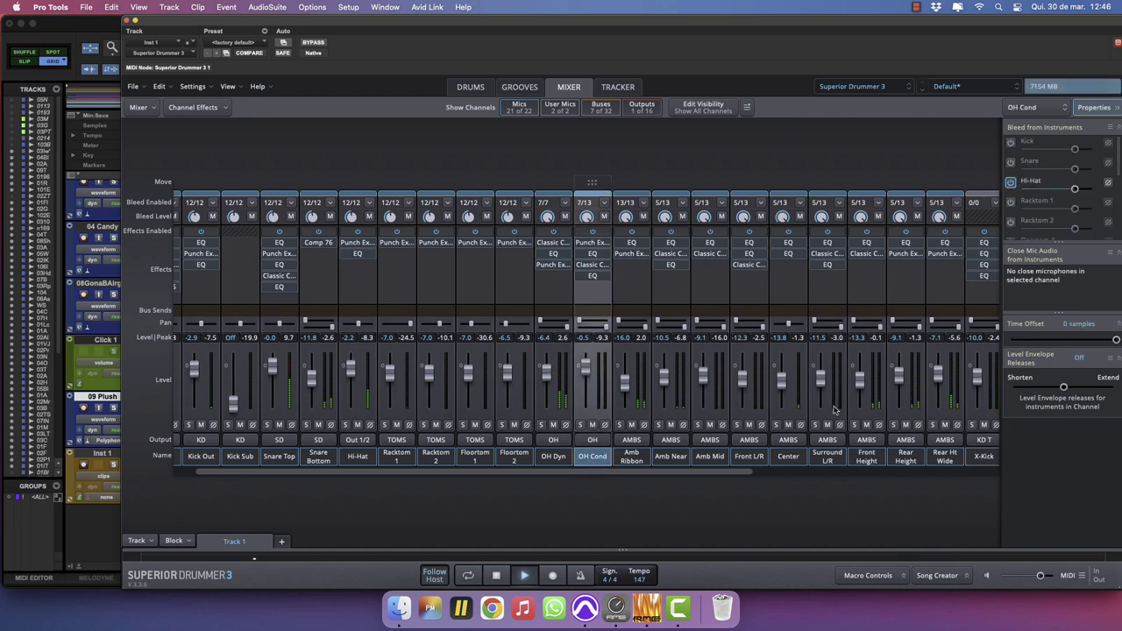
{"action": "left_click", "coordinate": [672, 457]}
{"action": "left_click", "coordinate": [710, 456], "text": "shift"}
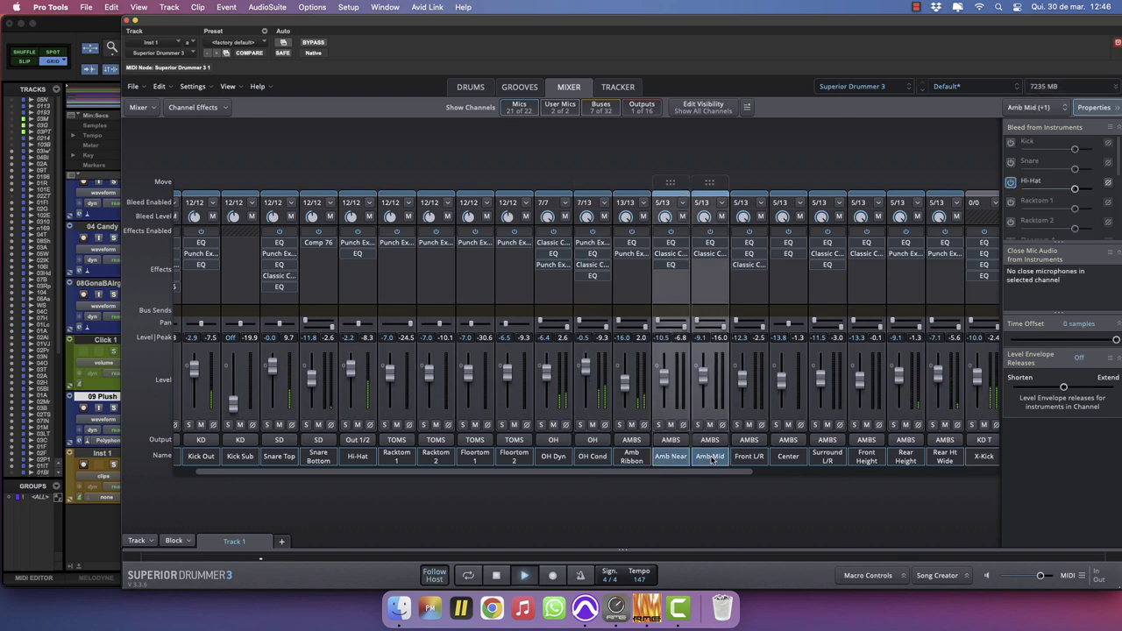
{"action": "left_click", "coordinate": [1010, 183]}
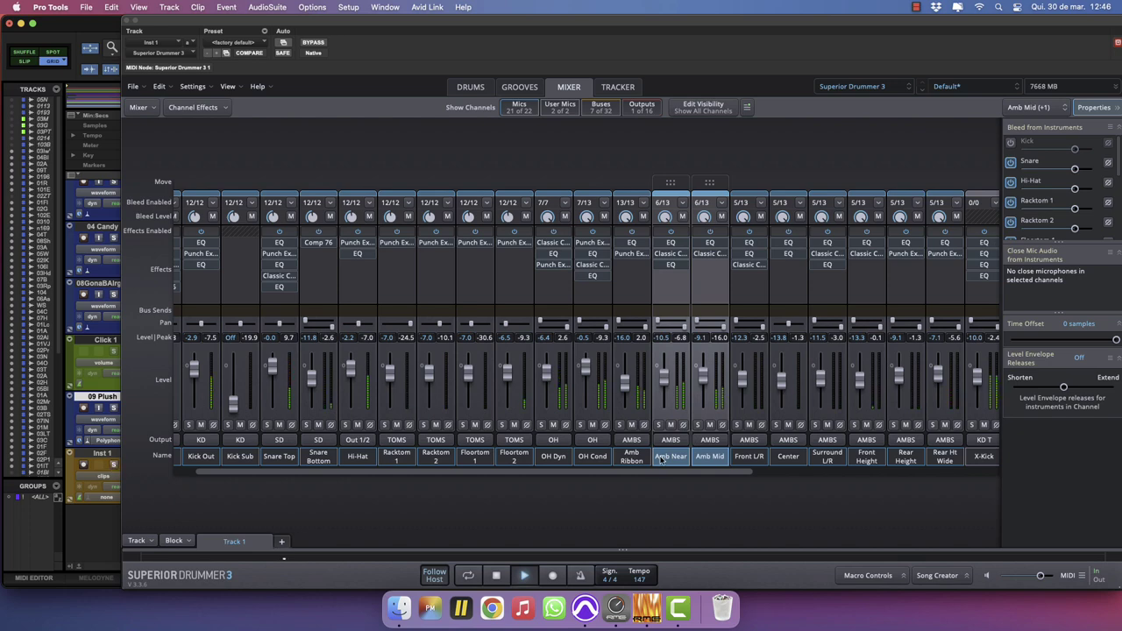
Compare the drum mix with the reference song by toggling the solos of the Inst 1 and 09 Plush tracks.
{"action": "scroll", "coordinate": [876, 394], "scroll_direction": "right", "scroll_amount": 5}
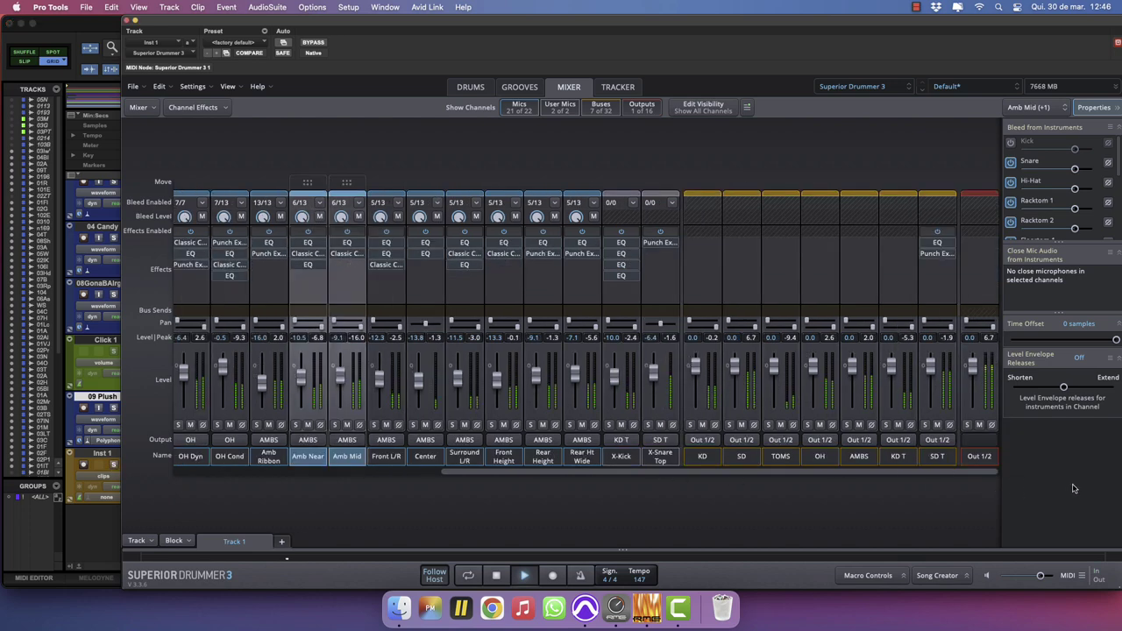
{"action": "left_click", "coordinate": [111, 466]}
{"action": "left_click", "coordinate": [111, 466]}
{"action": "left_click", "coordinate": [115, 410]}
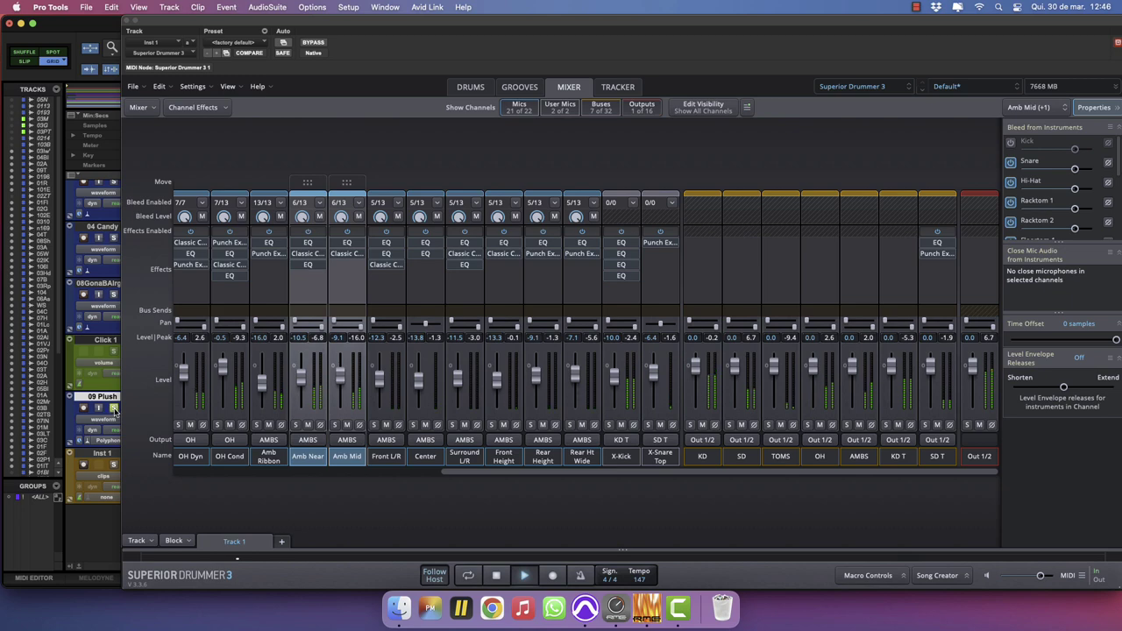
{"action": "left_click", "coordinate": [113, 466]}
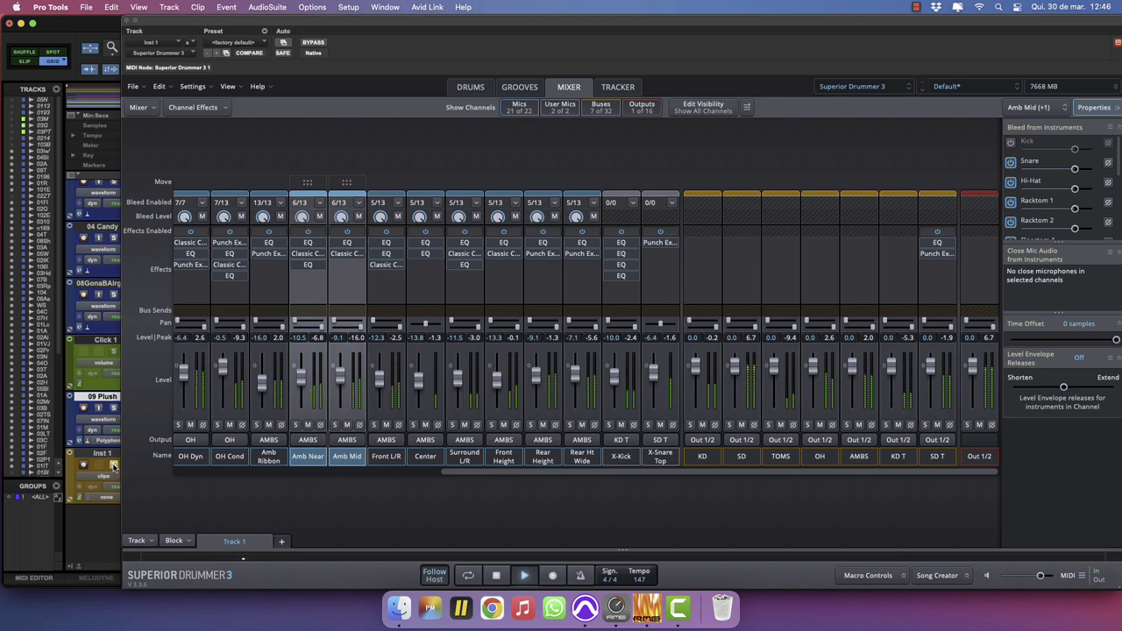
{"action": "left_click", "coordinate": [113, 466]}
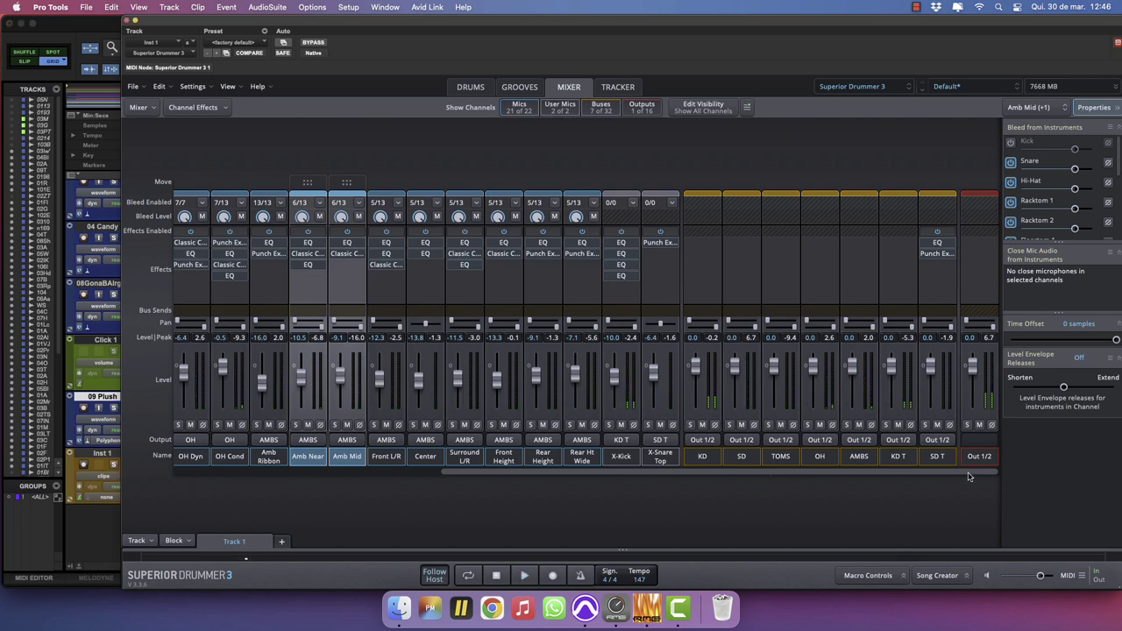
Send all seven buses from KD to SD T to a new bus and name it PARALELL.
{"action": "left_click_drag", "start_coordinate": [701, 463], "coordinate": [936, 462]}
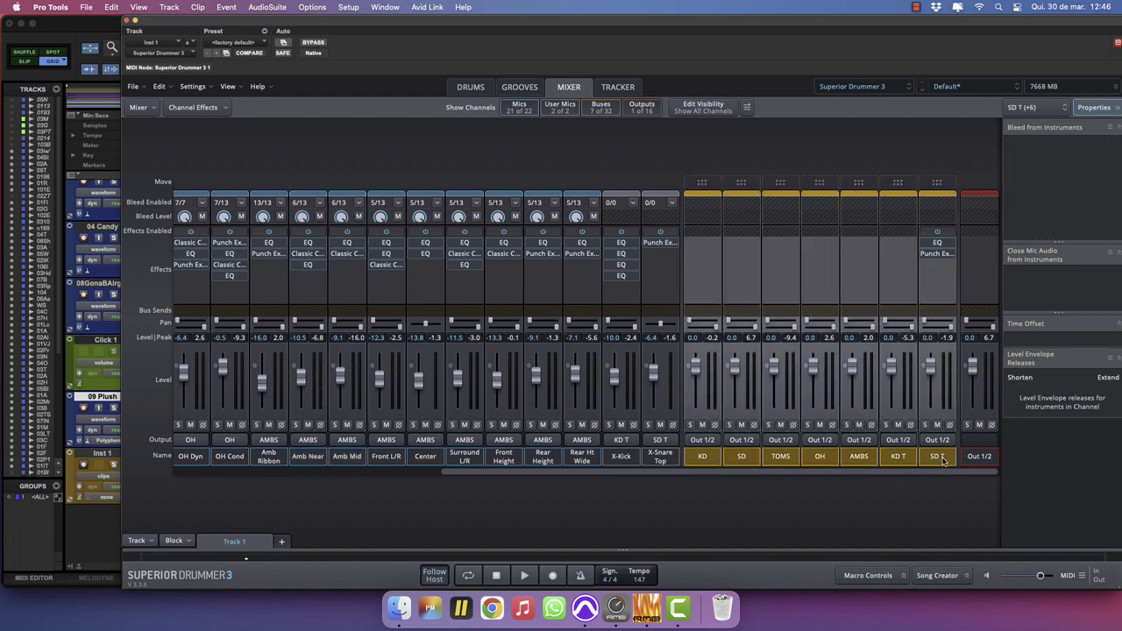
{"action": "left_click", "coordinate": [702, 311]}
{"action": "left_click", "coordinate": [716, 127]}
{"action": "scroll", "coordinate": [853, 480], "scroll_direction": "right", "scroll_amount": 2}
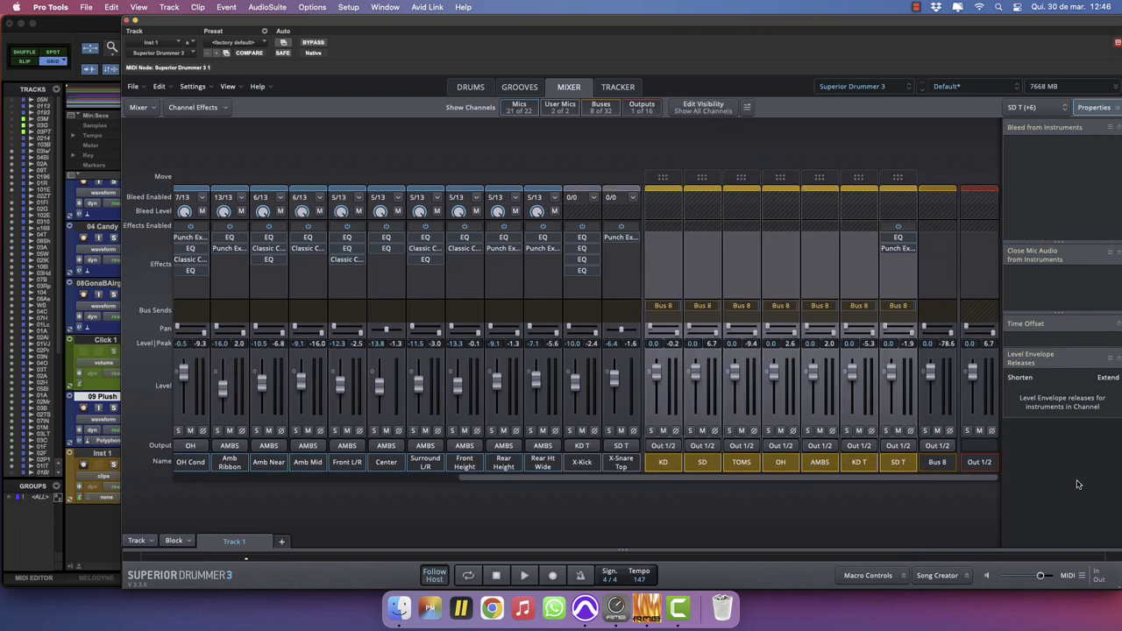
{"action": "double_click", "coordinate": [935, 463]}
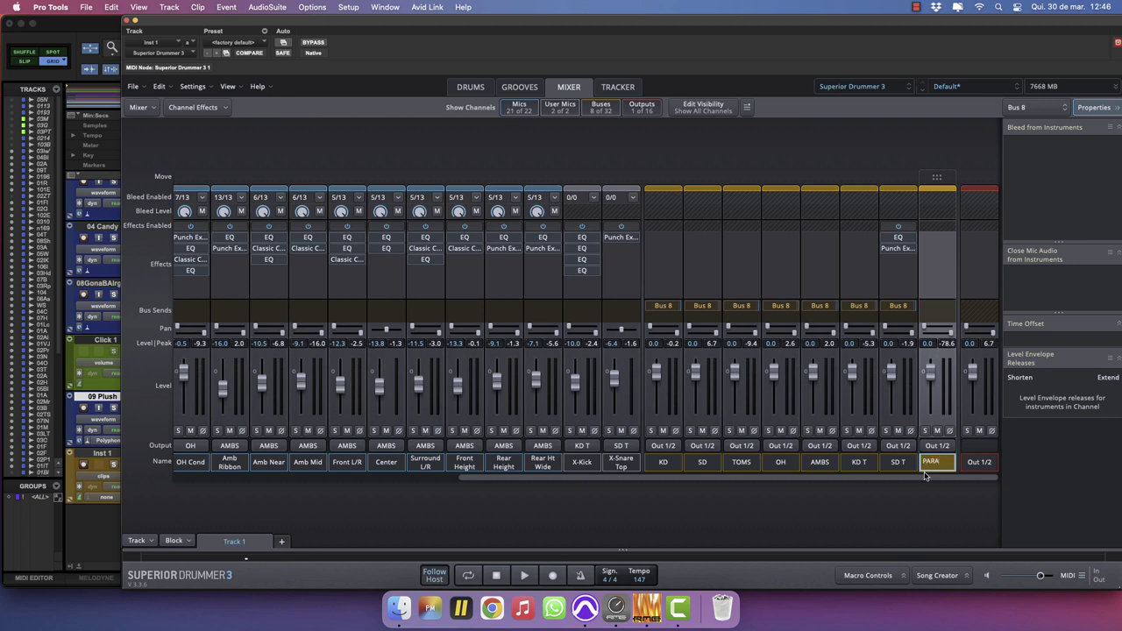
{"action": "key", "text": "Return"}
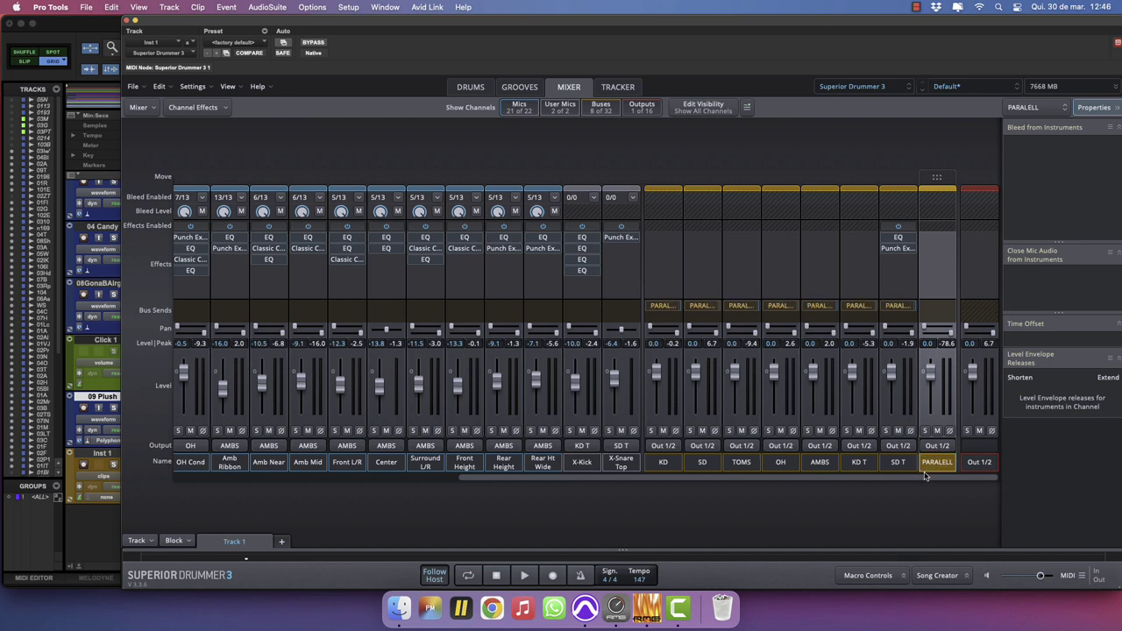
Insert a Classic Compressor on the PARALELL bus with a -31.8 dB threshold and higher ratio, and set the bus level to -6.0 dB.
{"action": "left_click", "coordinate": [936, 237]}
{"action": "mouse_move", "coordinate": [951, 267]}
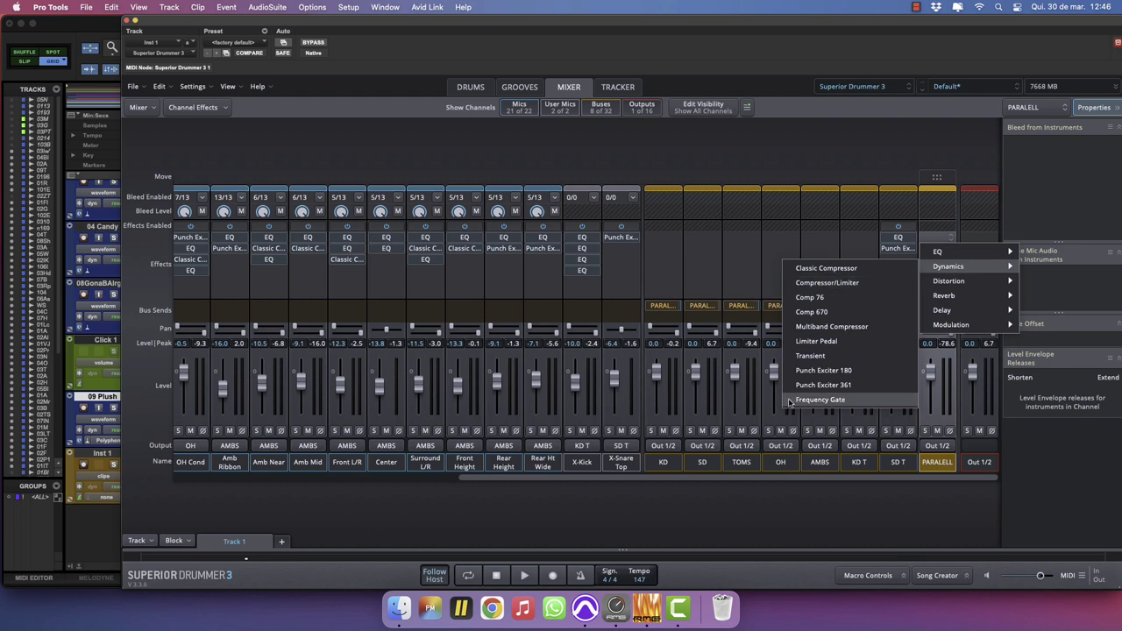
{"action": "left_click", "coordinate": [850, 268]}
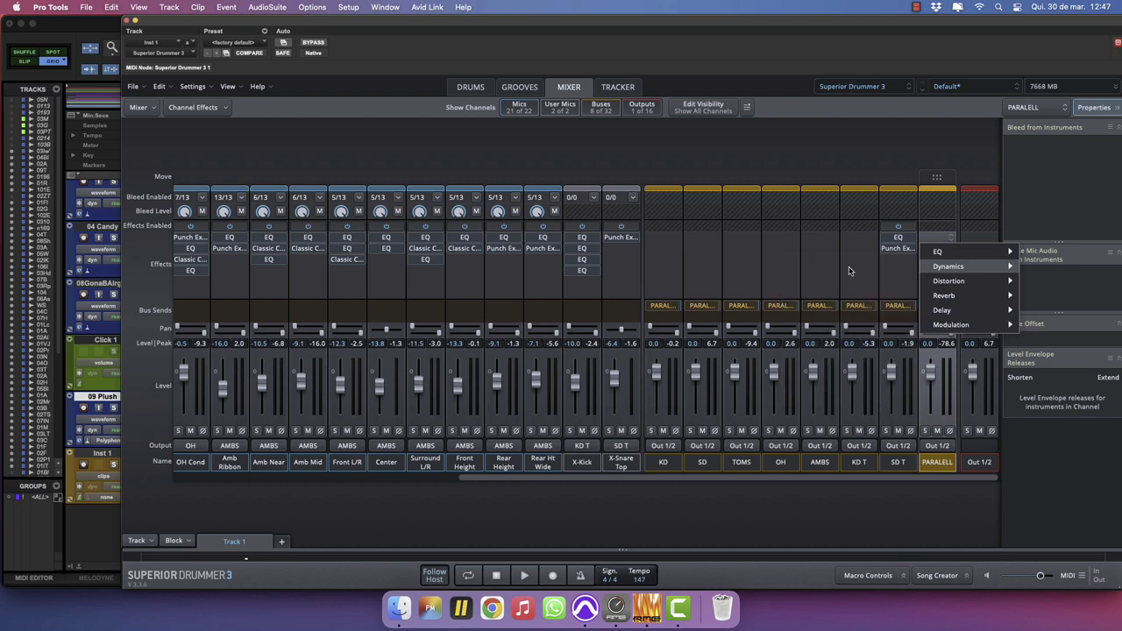
{"action": "left_click_drag", "start_coordinate": [939, 179], "coordinate": [503, 206]}
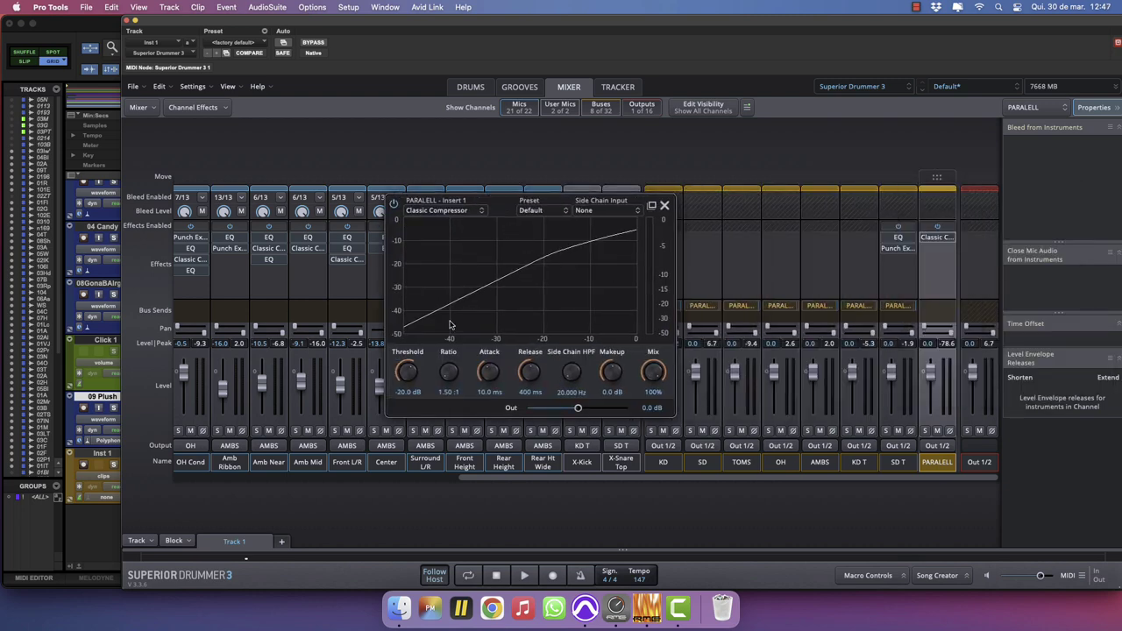
{"action": "left_click_drag", "start_coordinate": [407, 369], "coordinate": [461, 357]}
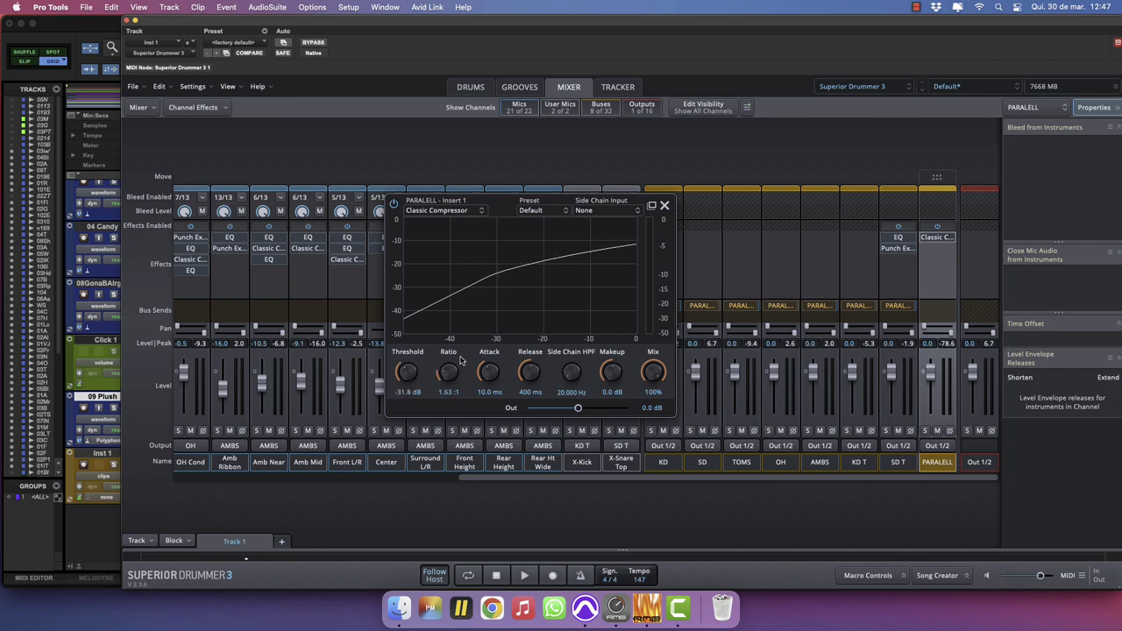
{"action": "left_click", "coordinate": [664, 207]}
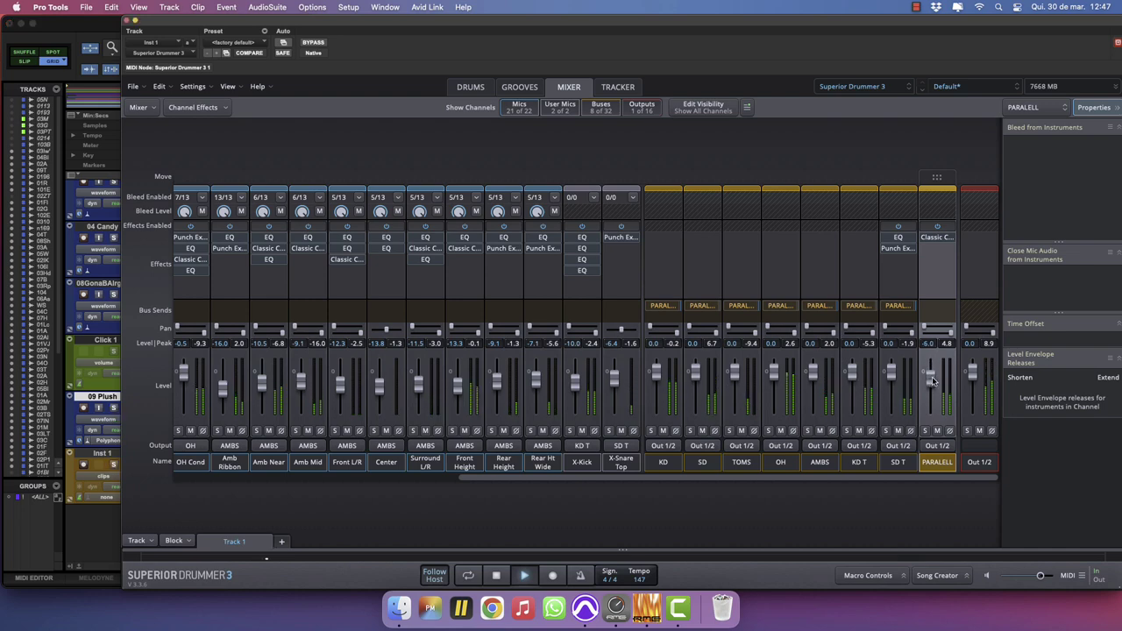
{"action": "left_click", "coordinate": [113, 465]}
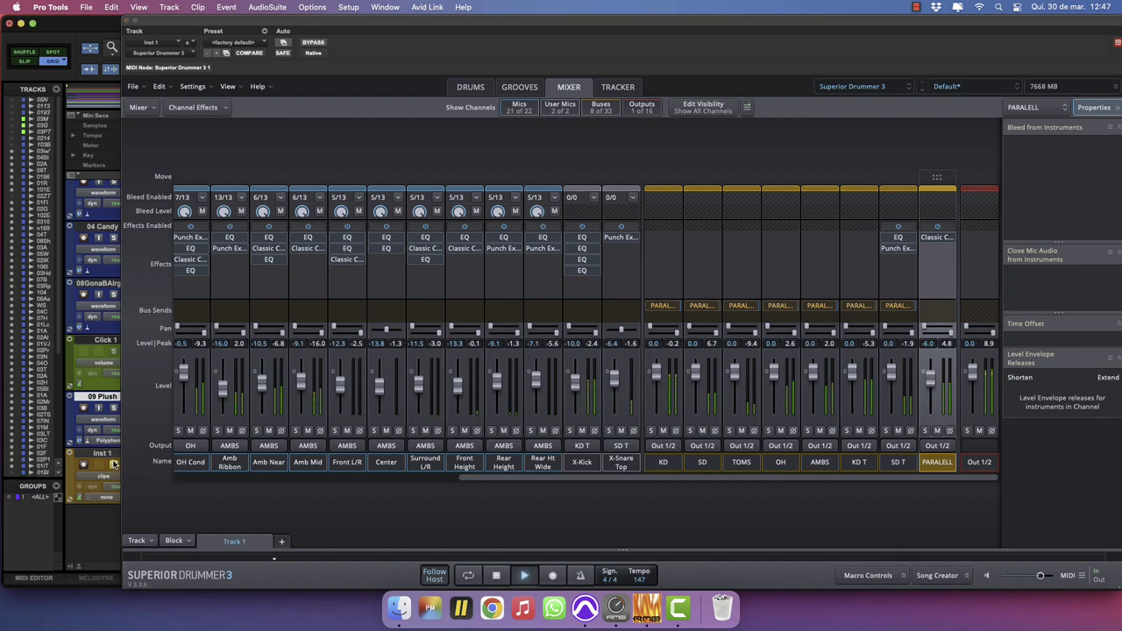
Insert Punch Exciter 361 in the SD bus's first slot and toggle the Inst 1 solo to compare with the reference.
{"action": "left_click", "coordinate": [699, 238]}
{"action": "mouse_move", "coordinate": [712, 268]}
{"action": "left_click", "coordinate": [825, 384]}
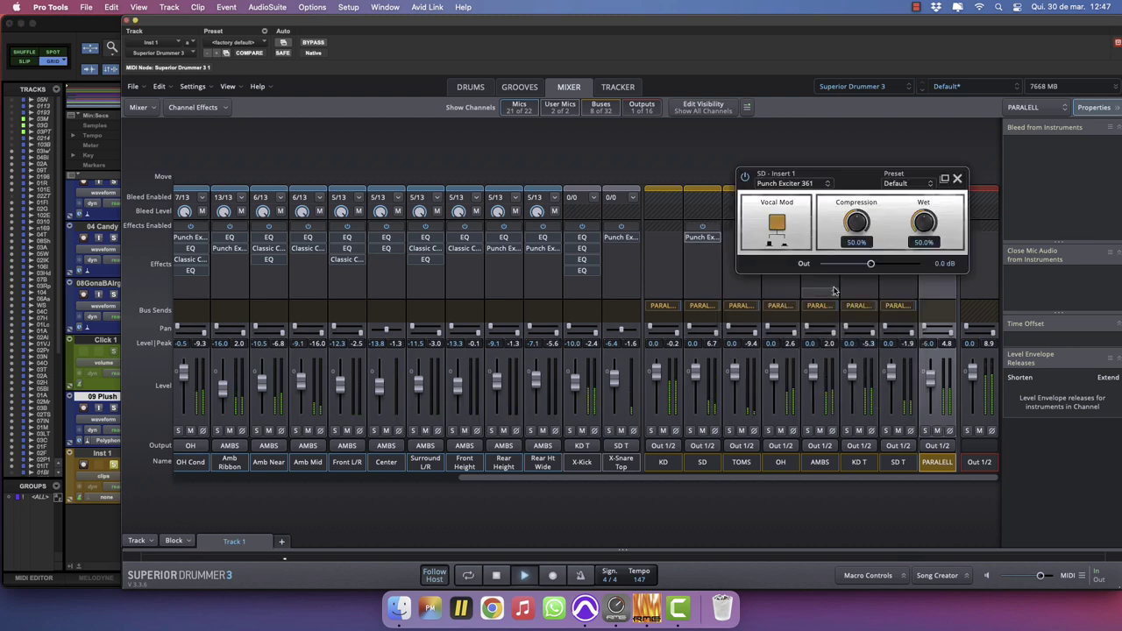
{"action": "left_click", "coordinate": [957, 179]}
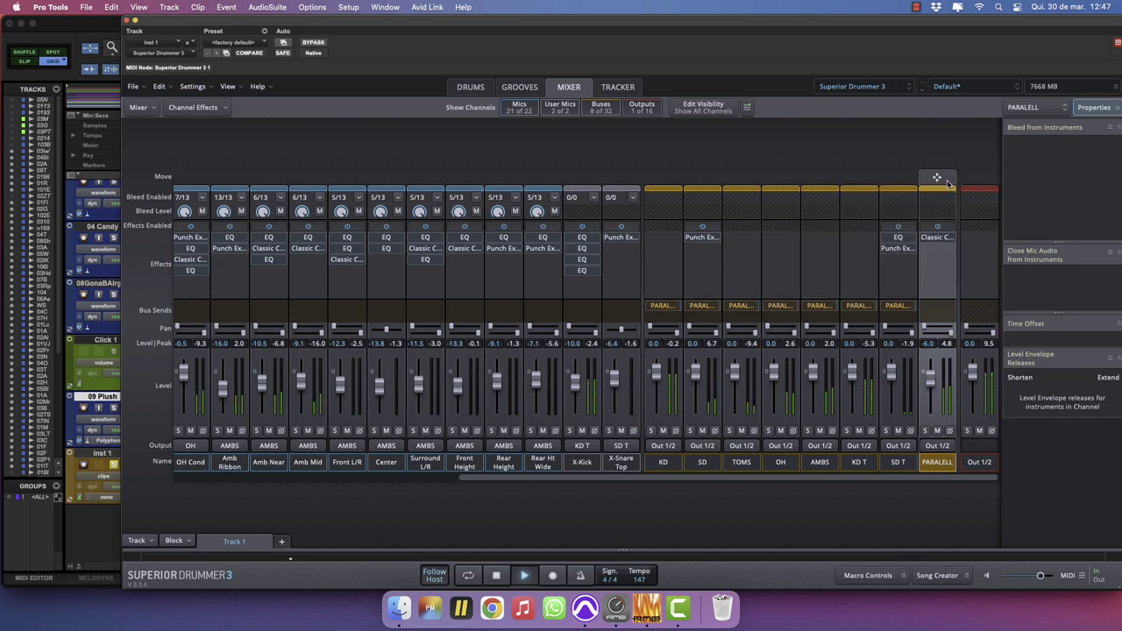
{"action": "left_click", "coordinate": [115, 467]}
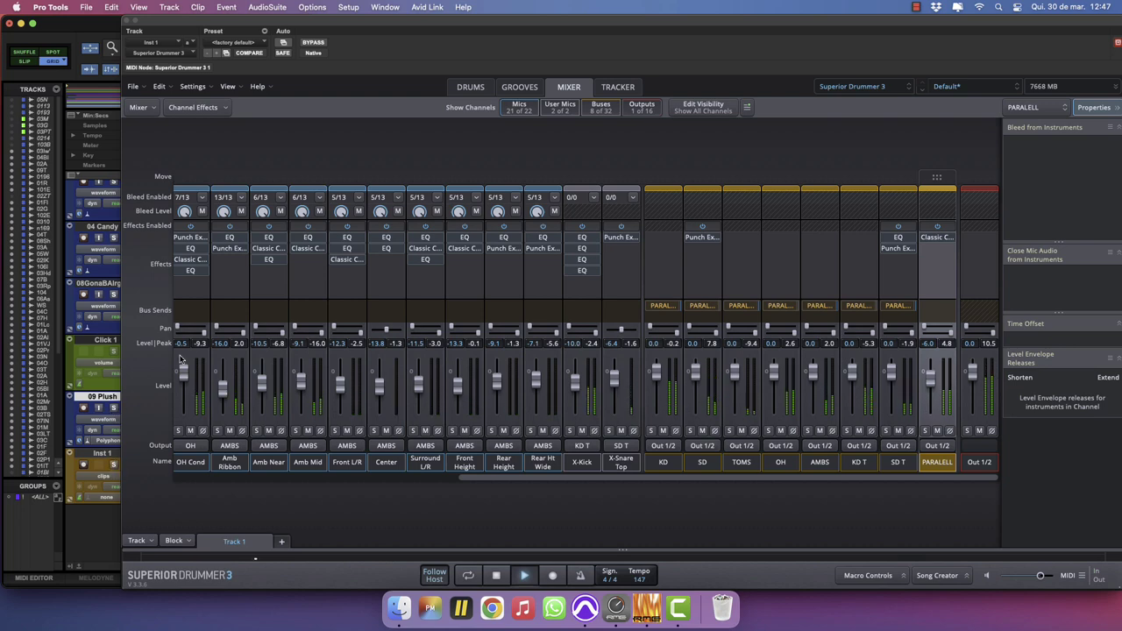
Lower the snare's tuning to -0:00.3 and return to the mixer.
{"action": "left_click", "coordinate": [473, 87]}
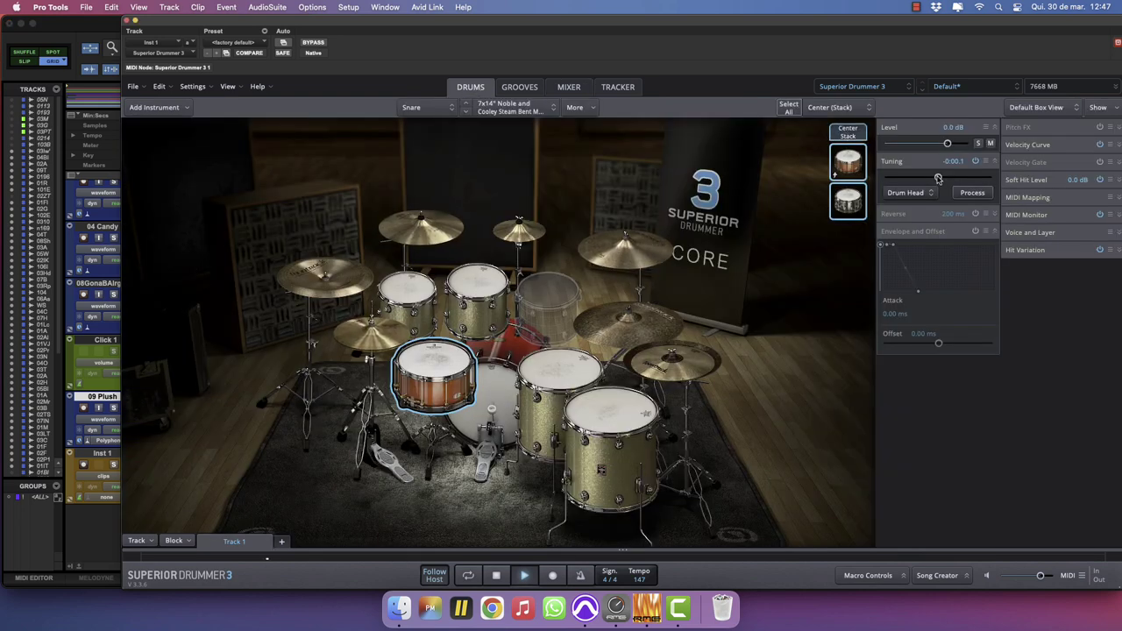
{"action": "left_click_drag", "start_coordinate": [937, 179], "coordinate": [937, 179]}
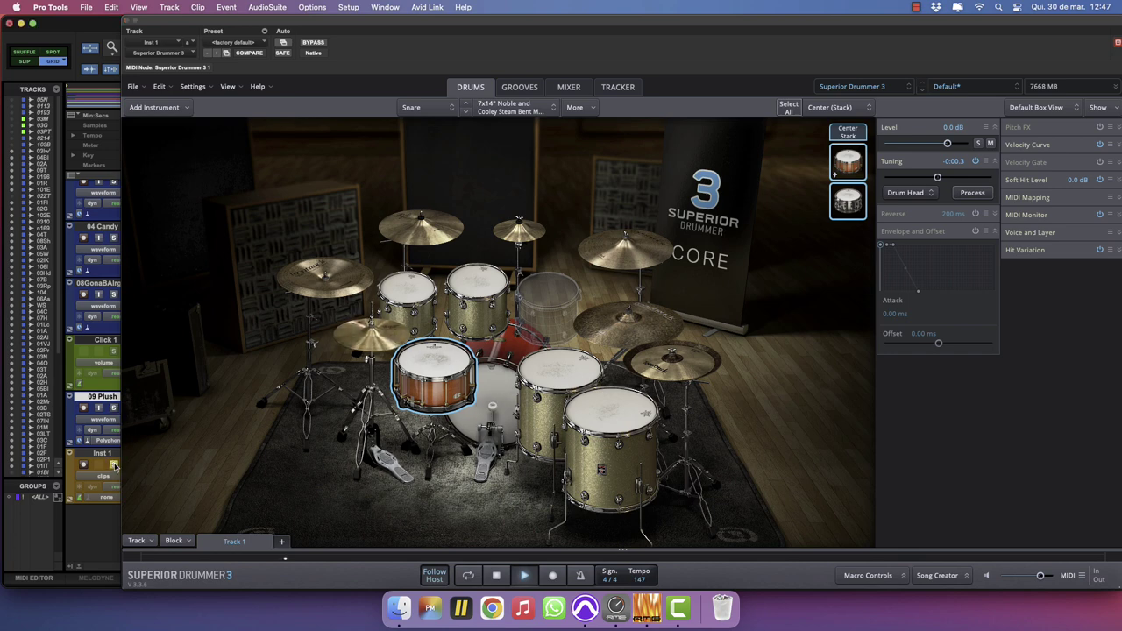
{"action": "left_click", "coordinate": [568, 87]}
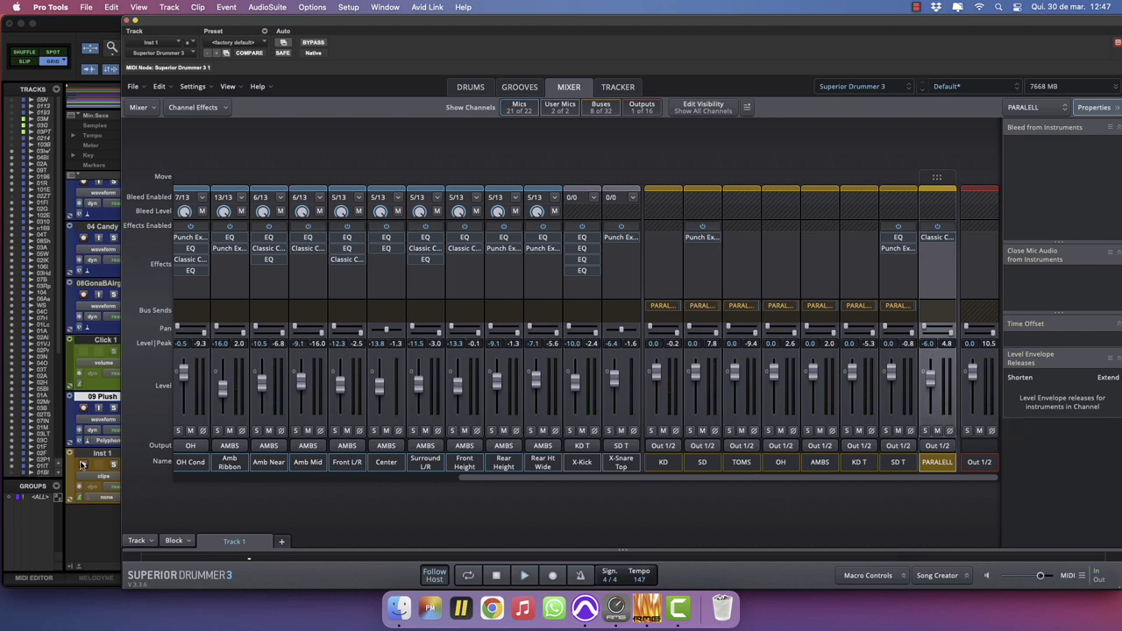
Play the soloed Inst 1 track and lower the OH bus to -4.6 dB and the AMBS bus to -3.2 dB.
{"action": "left_click", "coordinate": [110, 466]}
{"action": "key", "text": "space"}
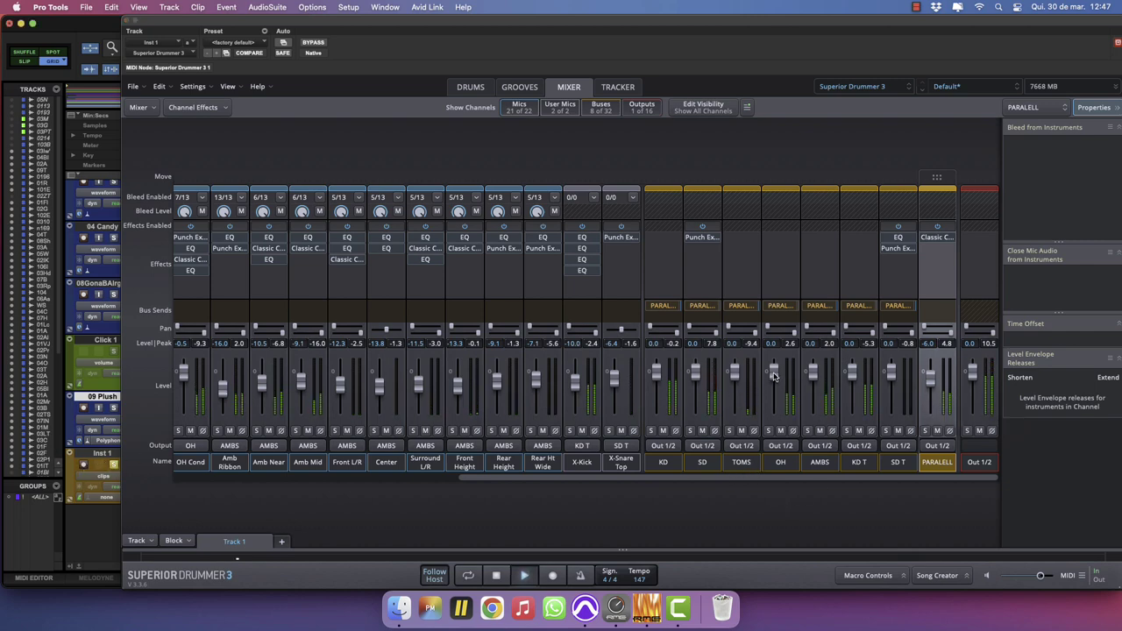
{"action": "left_click_drag", "start_coordinate": [813, 375], "coordinate": [773, 379]}
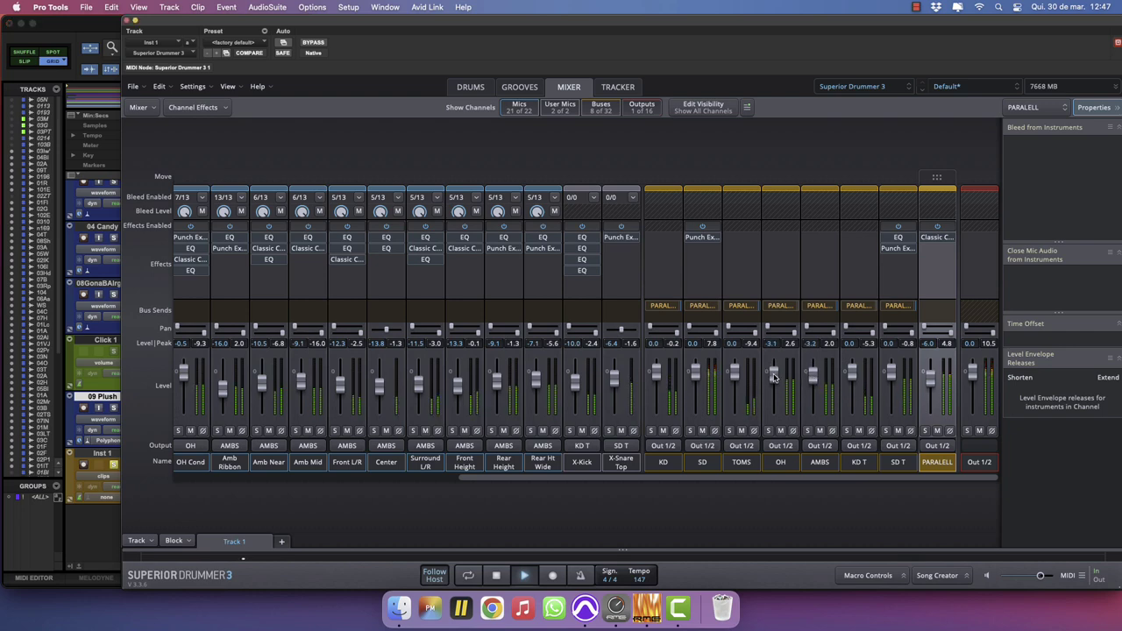
Insert a Classic Compressor in the first effect slot of both the OH and AMBS buses.
{"action": "left_click", "coordinate": [781, 464]}
{"action": "left_click", "coordinate": [818, 464], "text": "shift"}
{"action": "left_click", "coordinate": [780, 239]}
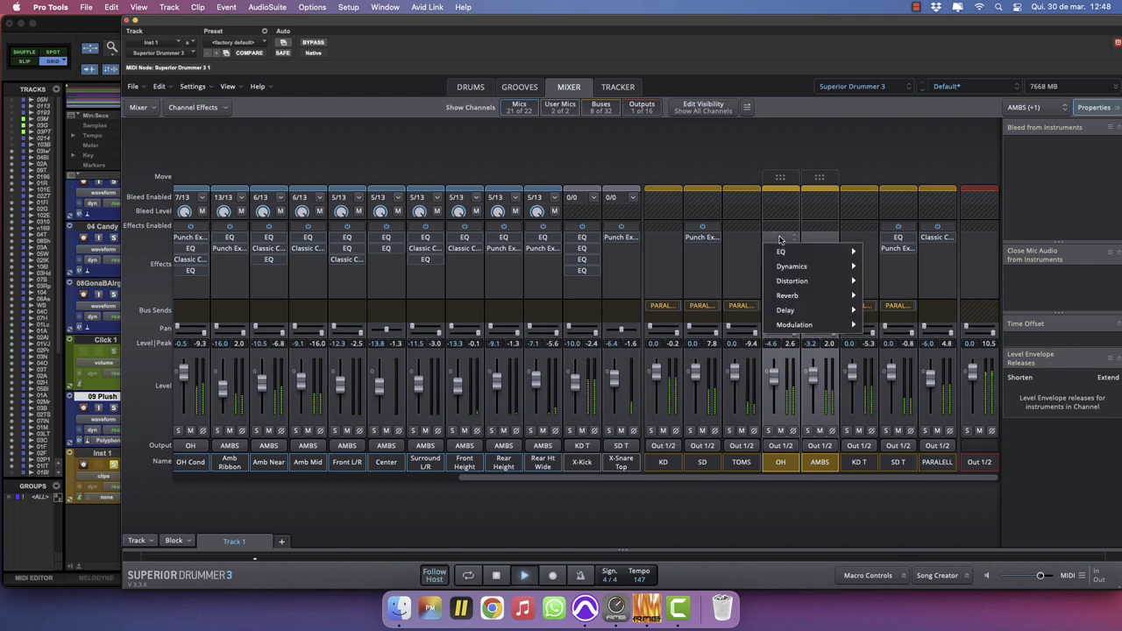
{"action": "mouse_move", "coordinate": [791, 266]}
{"action": "left_click", "coordinate": [901, 270]}
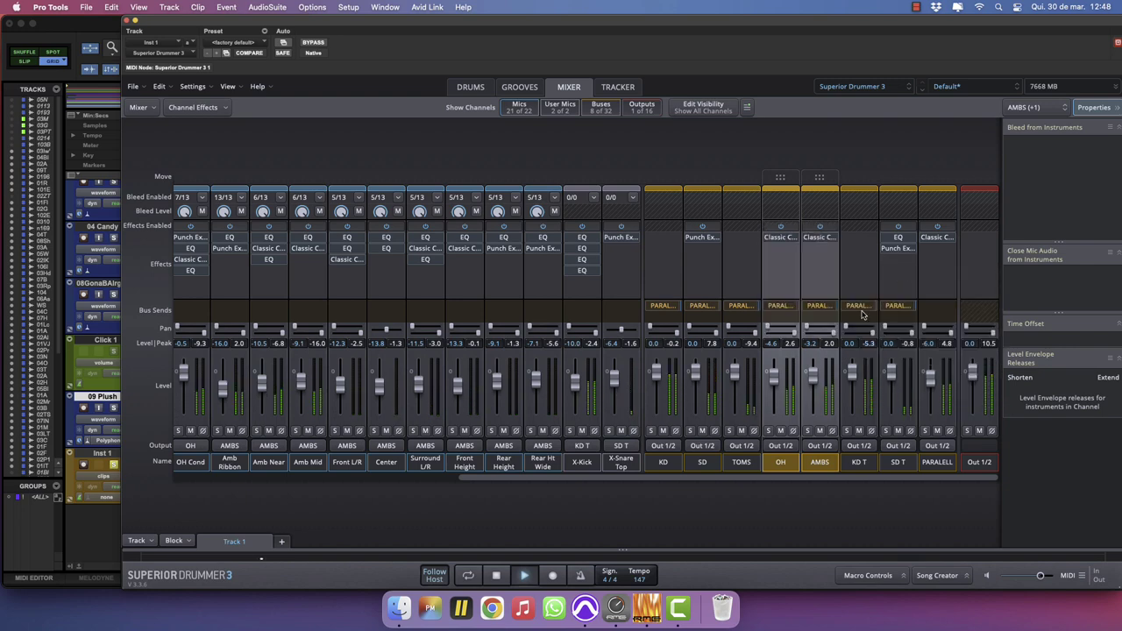
{"action": "left_click", "coordinate": [783, 463]}
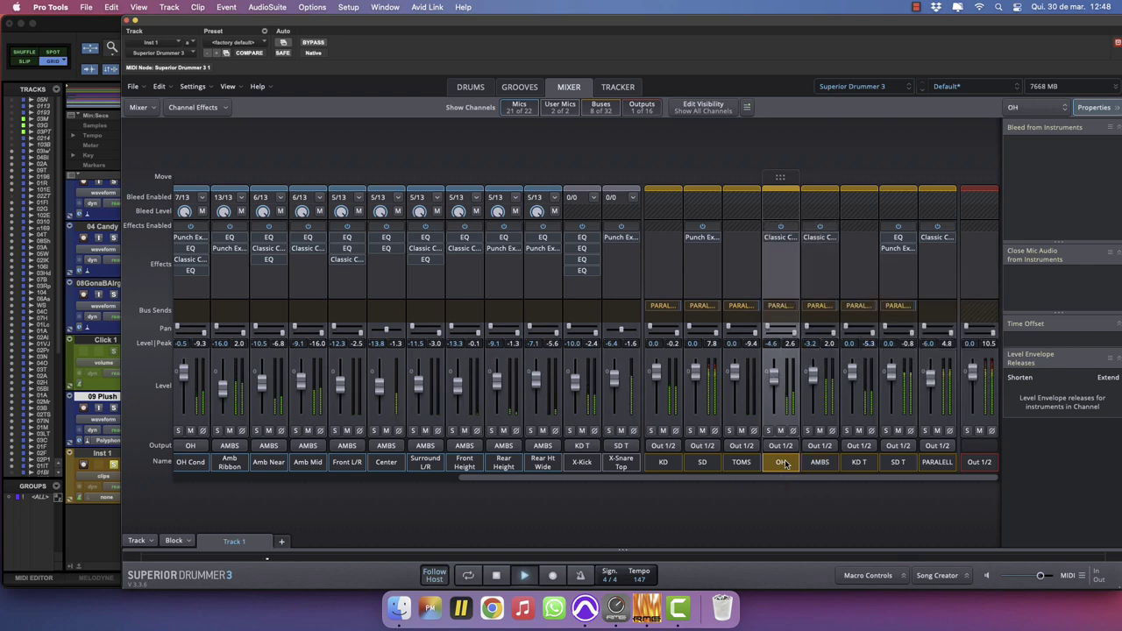
{"action": "left_click", "coordinate": [702, 462]}
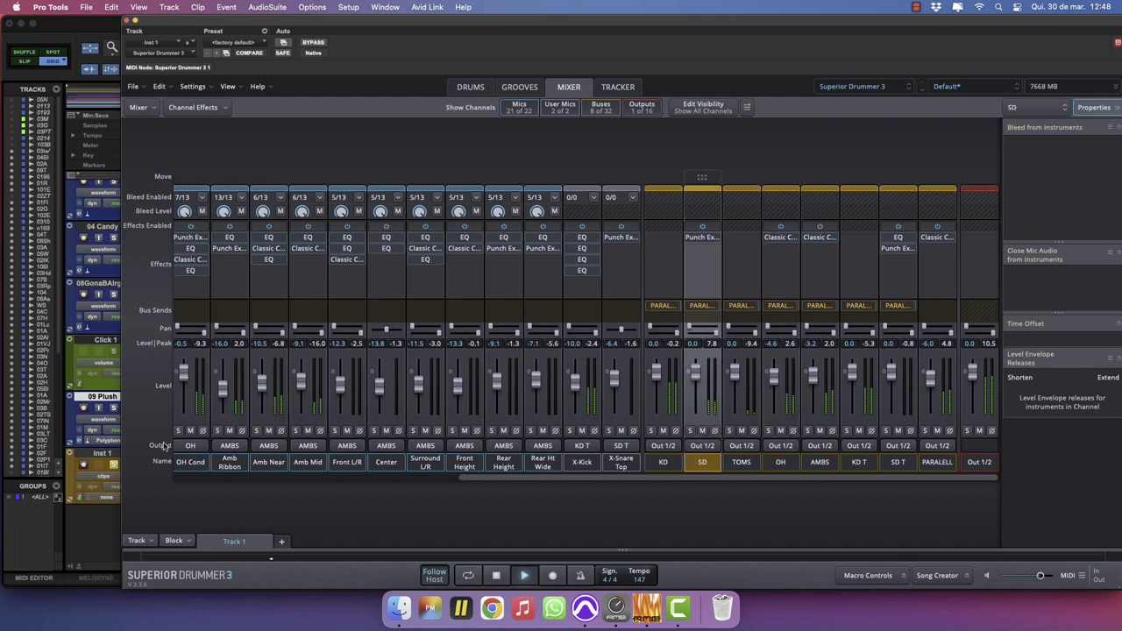
Compare the drums with the reference by switching the solos of Inst 1 and 09 Plush, and stop playback.
{"action": "left_click", "coordinate": [114, 465]}
{"action": "left_click", "coordinate": [114, 409]}
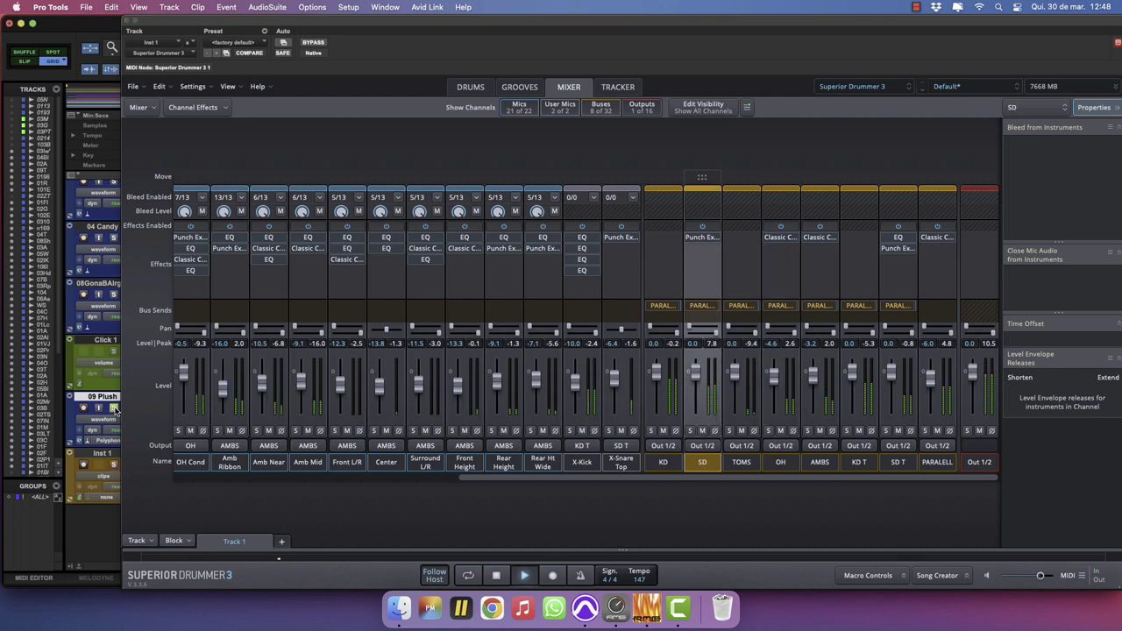
{"action": "left_click", "coordinate": [114, 466]}
{"action": "left_click", "coordinate": [113, 466]}
{"action": "left_click", "coordinate": [114, 409]}
{"action": "left_click", "coordinate": [114, 466]}
{"action": "left_click", "coordinate": [114, 465]}
{"action": "key", "text": "space"}
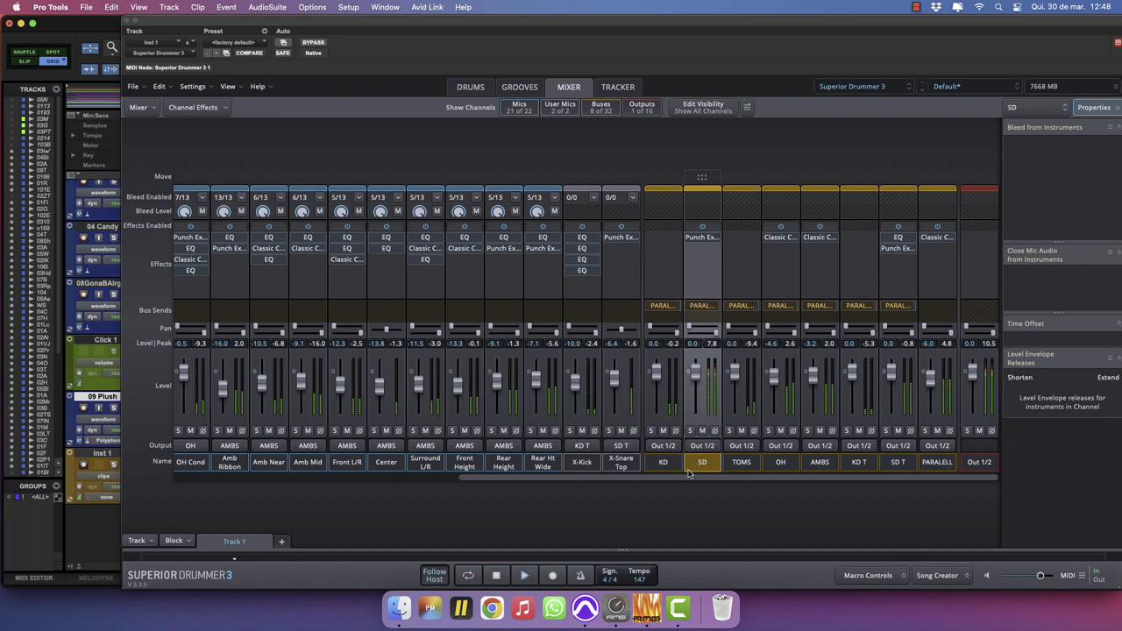
Send the SD and SD T buses to Bus 10 and rename that bus SD DIST.
{"action": "left_click", "coordinate": [899, 465]}
{"action": "left_click", "coordinate": [701, 318]}
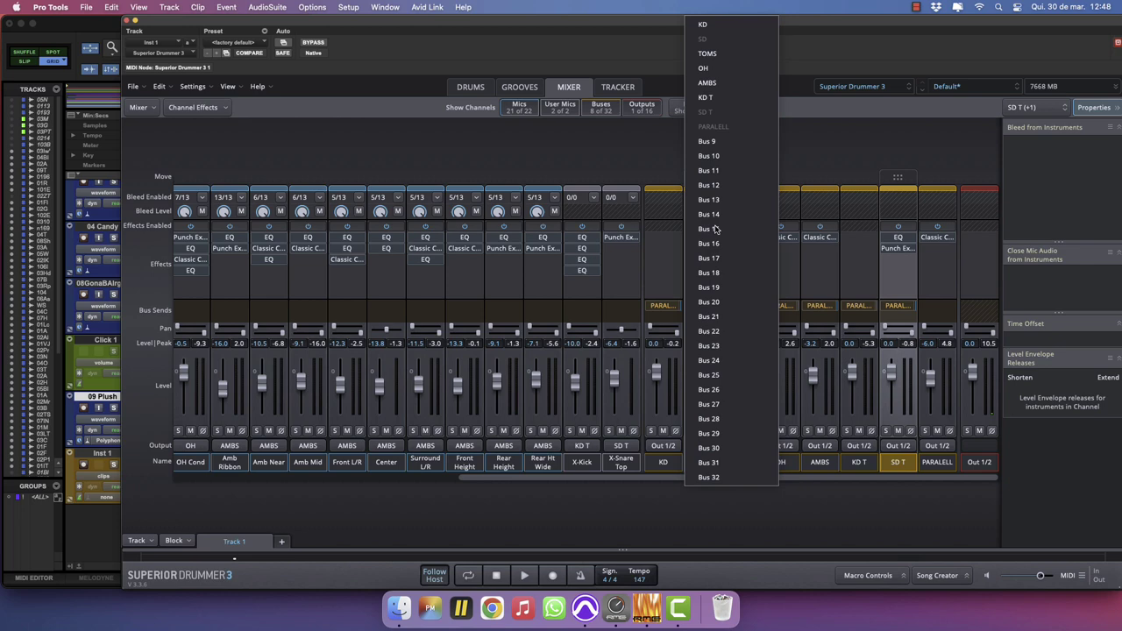
{"action": "left_click", "coordinate": [722, 157]}
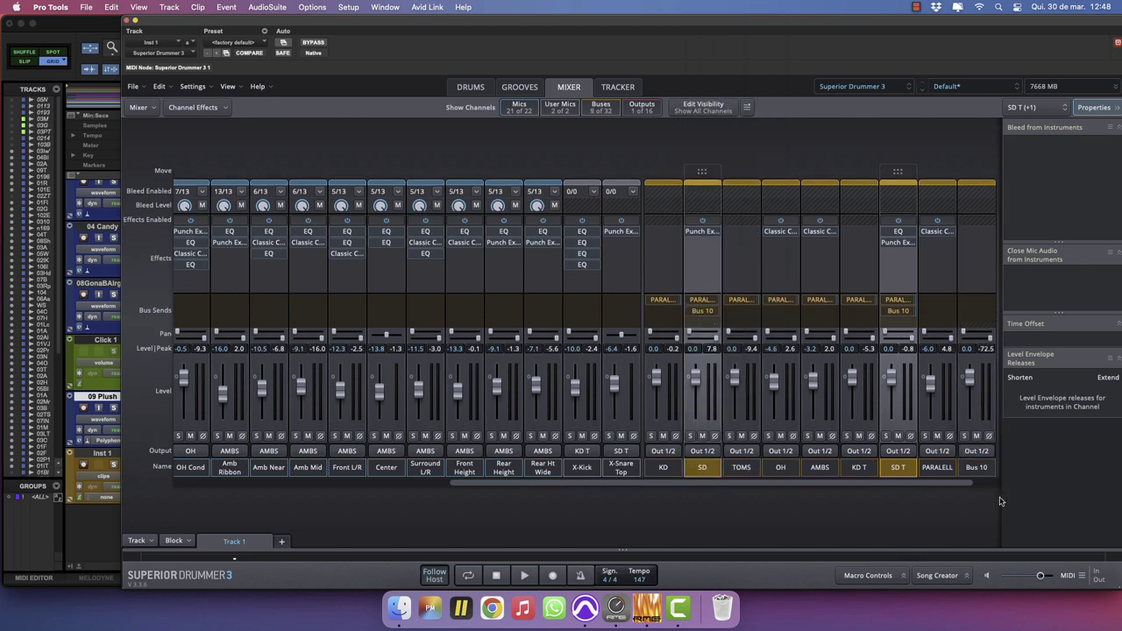
{"action": "left_click", "coordinate": [988, 474]}
{"action": "double_click", "coordinate": [960, 470]}
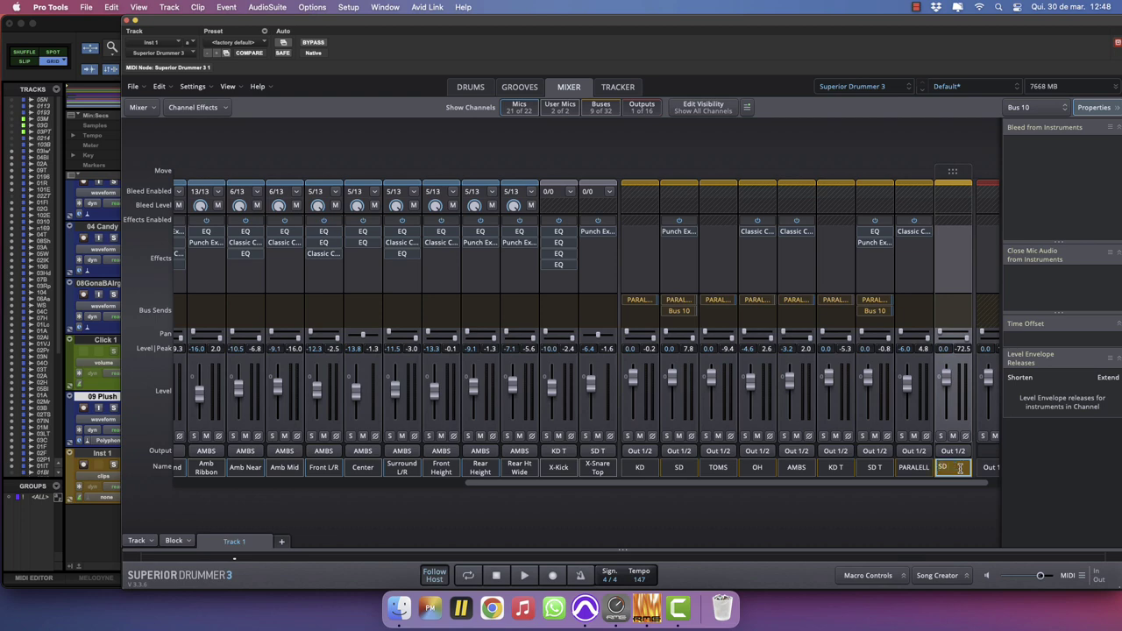
{"action": "key", "text": "Return"}
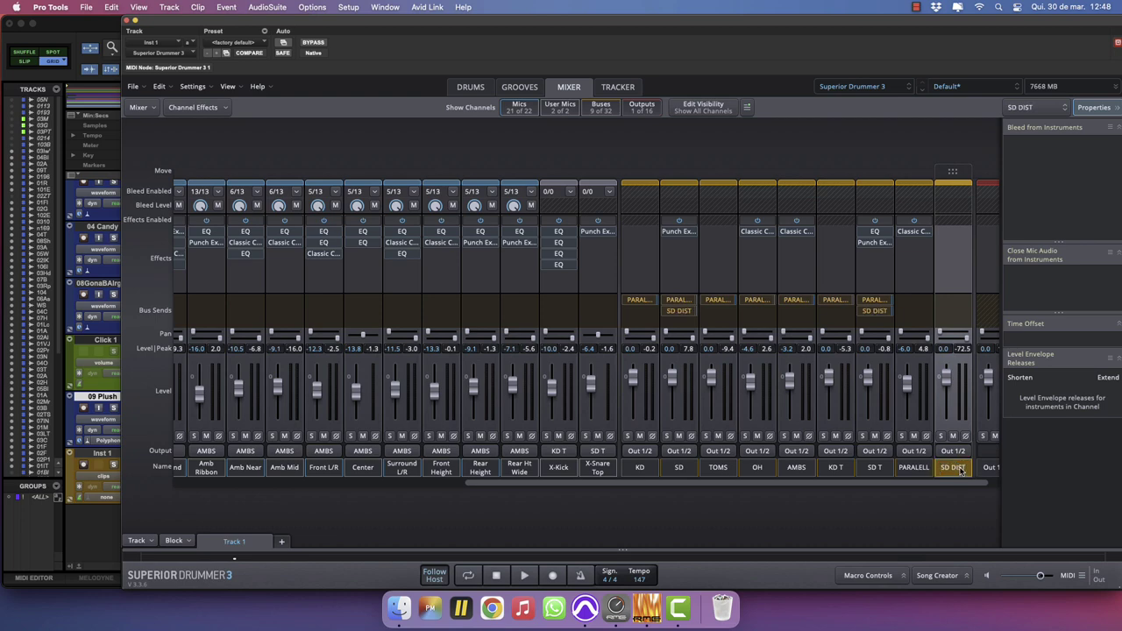
Insert a Distortion effect on the SD DIST bus, audition the bus in solo, and set its level to -2.5 dB.
{"action": "left_click", "coordinate": [941, 436]}
{"action": "left_click", "coordinate": [953, 232]}
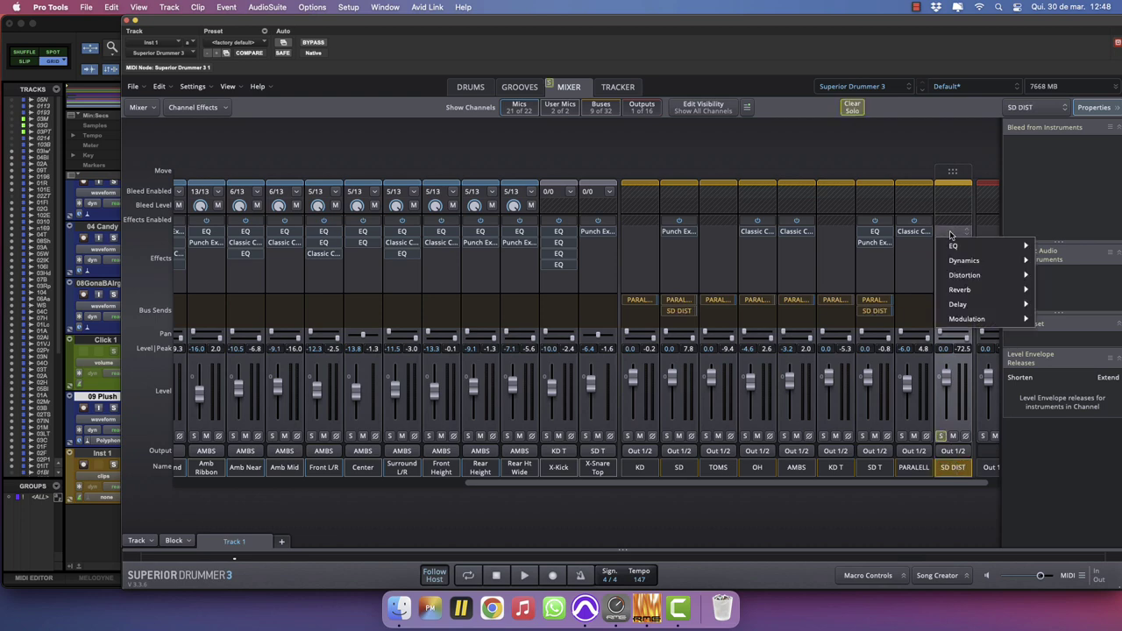
{"action": "mouse_move", "coordinate": [961, 249]}
{"action": "mouse_move", "coordinate": [960, 278]}
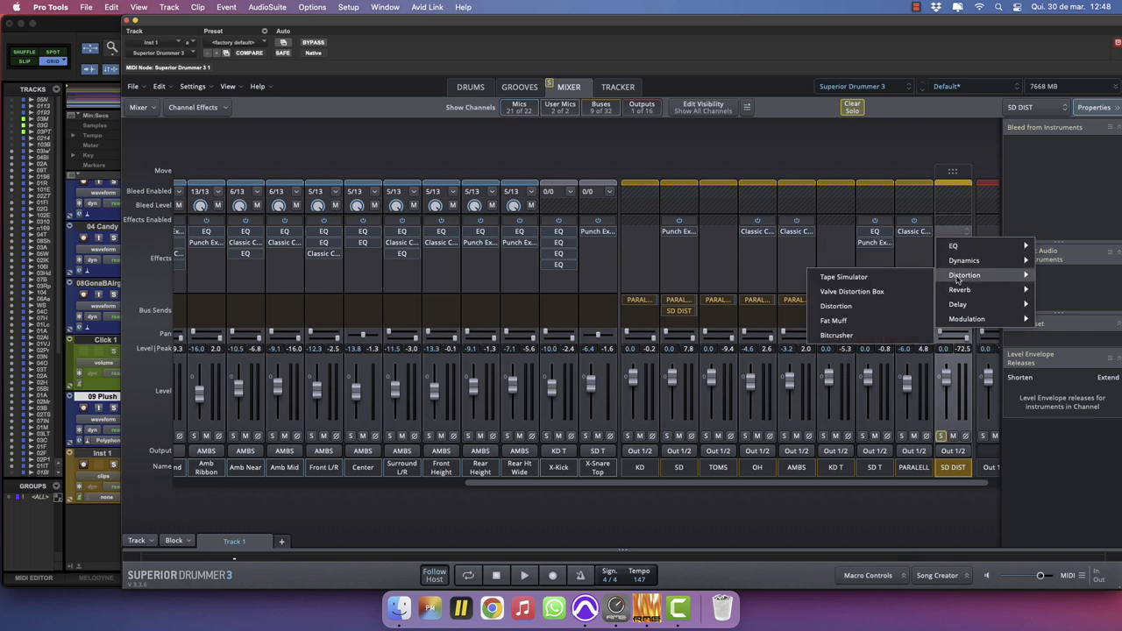
{"action": "left_click", "coordinate": [847, 307]}
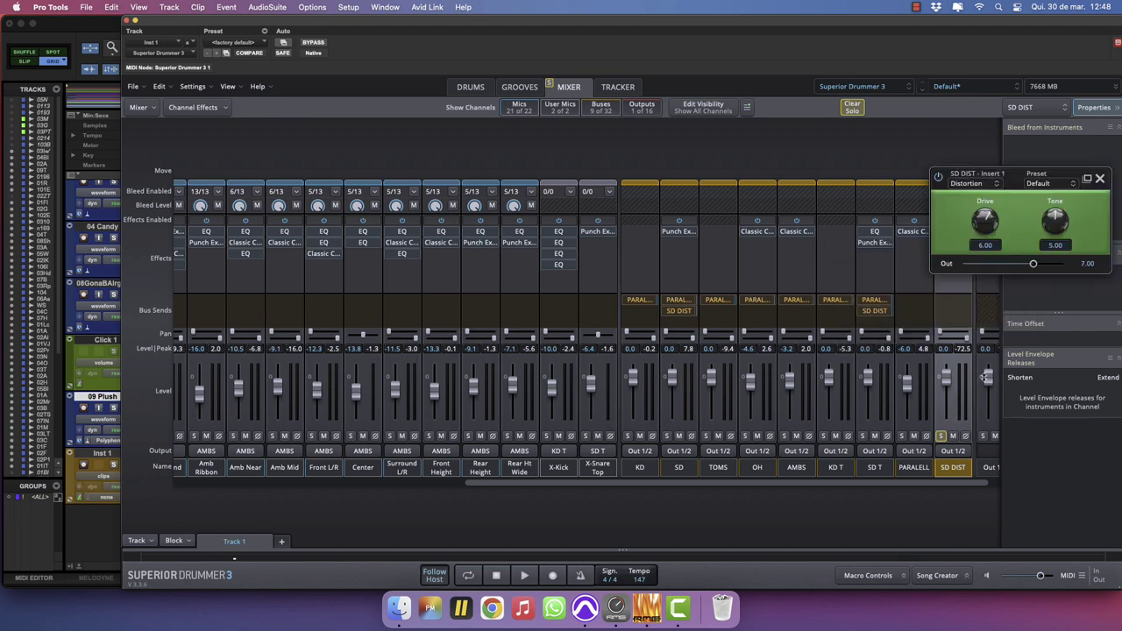
{"action": "left_click", "coordinate": [1102, 178]}
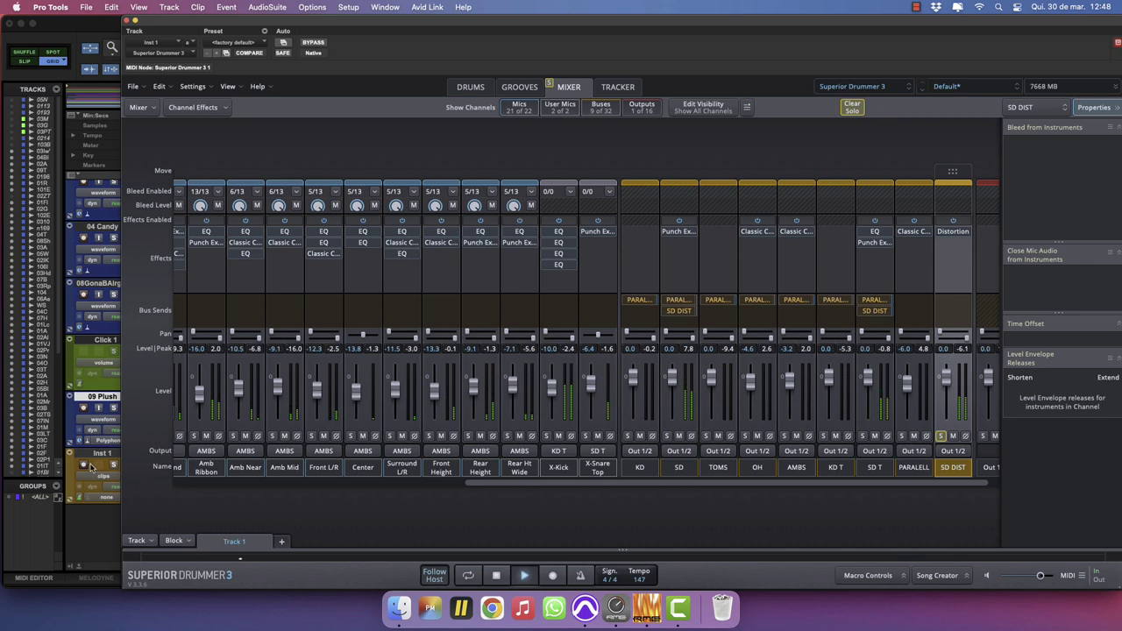
{"action": "left_click", "coordinate": [941, 436]}
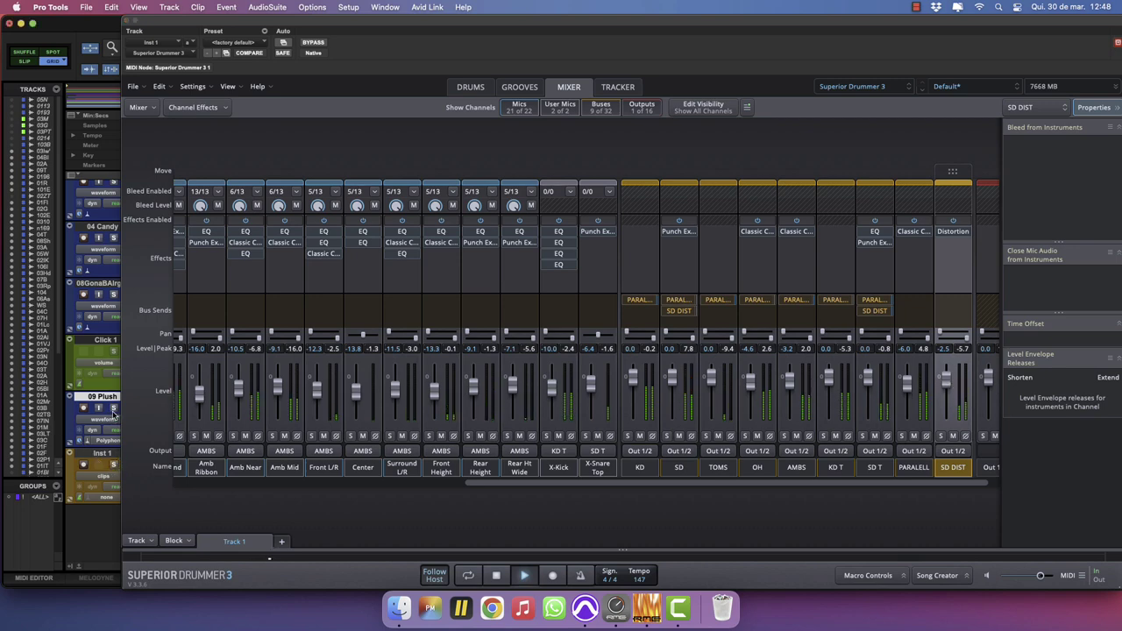
Check the drums against 09 Plush and listen to the SD DIST bus in solo on the Inst 1 track.
{"action": "left_click", "coordinate": [115, 408]}
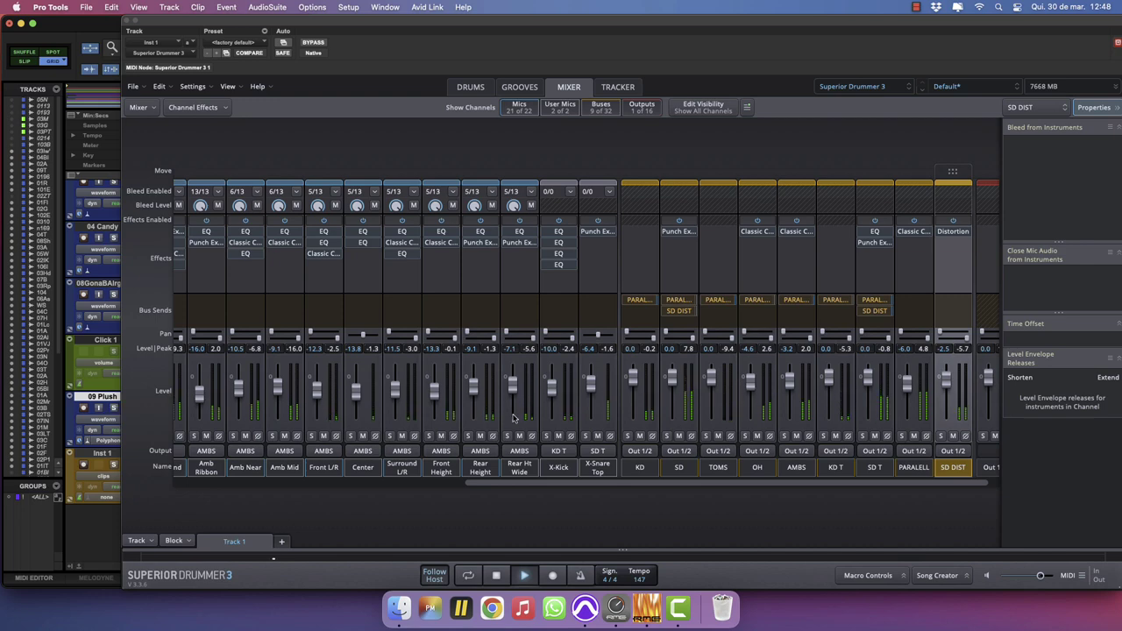
{"action": "left_click", "coordinate": [940, 438]}
{"action": "left_click", "coordinate": [940, 437]}
{"action": "left_click", "coordinate": [113, 465]}
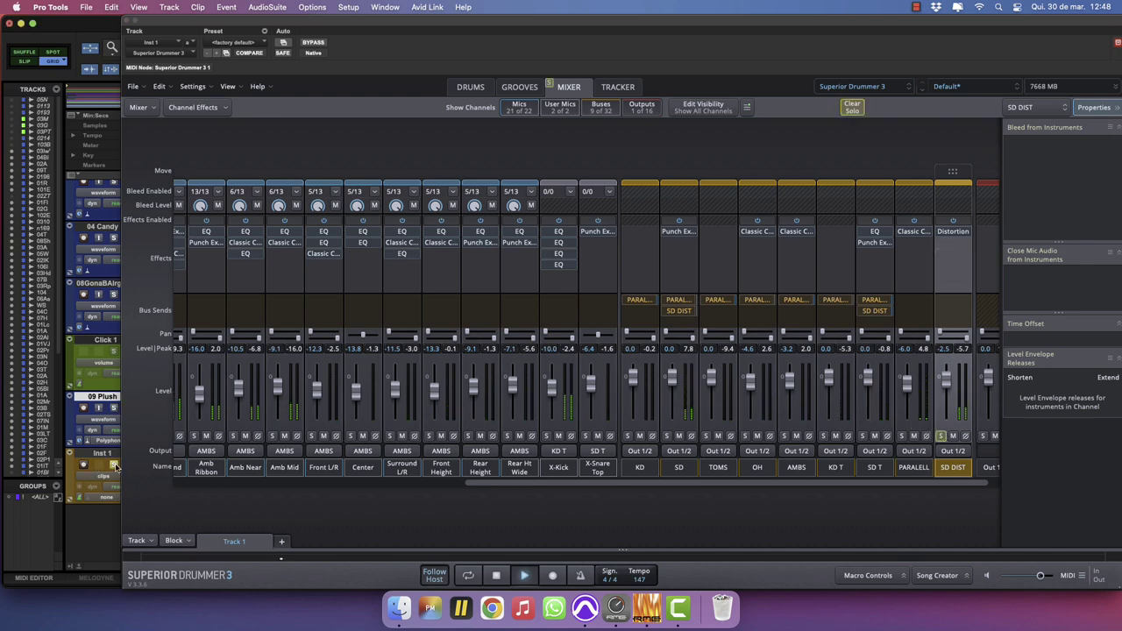
Insert an EQ in the SD DIST bus's second slot and cut 18.0 dB at 743.31 Hz with Q 10 and a 24 dB/oct slope.
{"action": "left_click", "coordinate": [958, 245]}
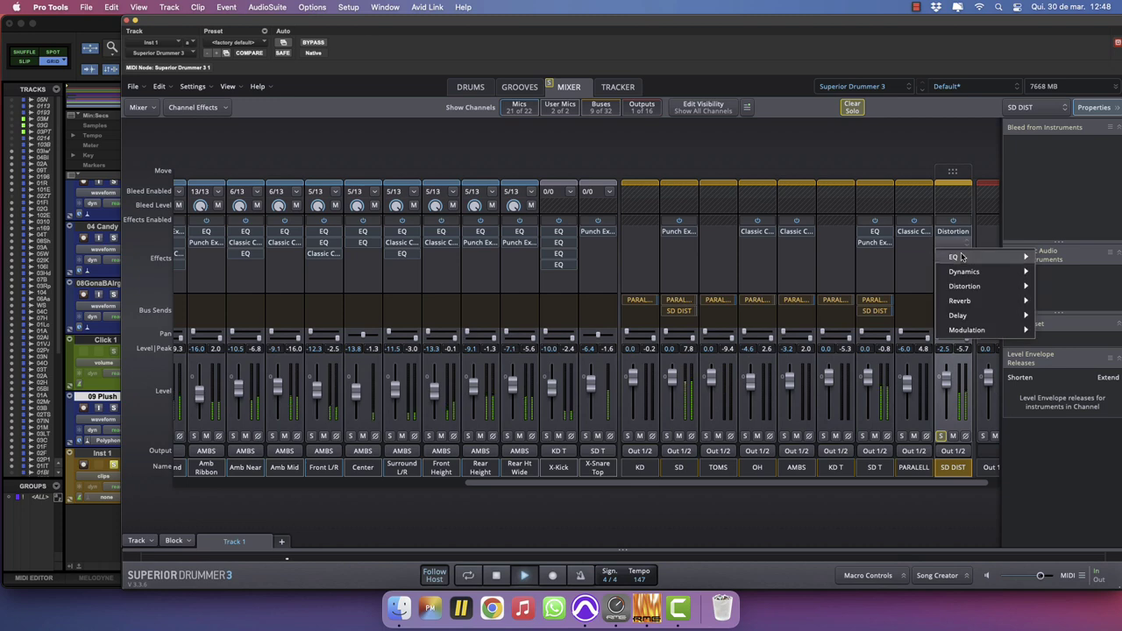
{"action": "mouse_move", "coordinate": [958, 253]}
{"action": "left_click", "coordinate": [873, 263]}
{"action": "left_click_drag", "start_coordinate": [947, 179], "coordinate": [535, 216]}
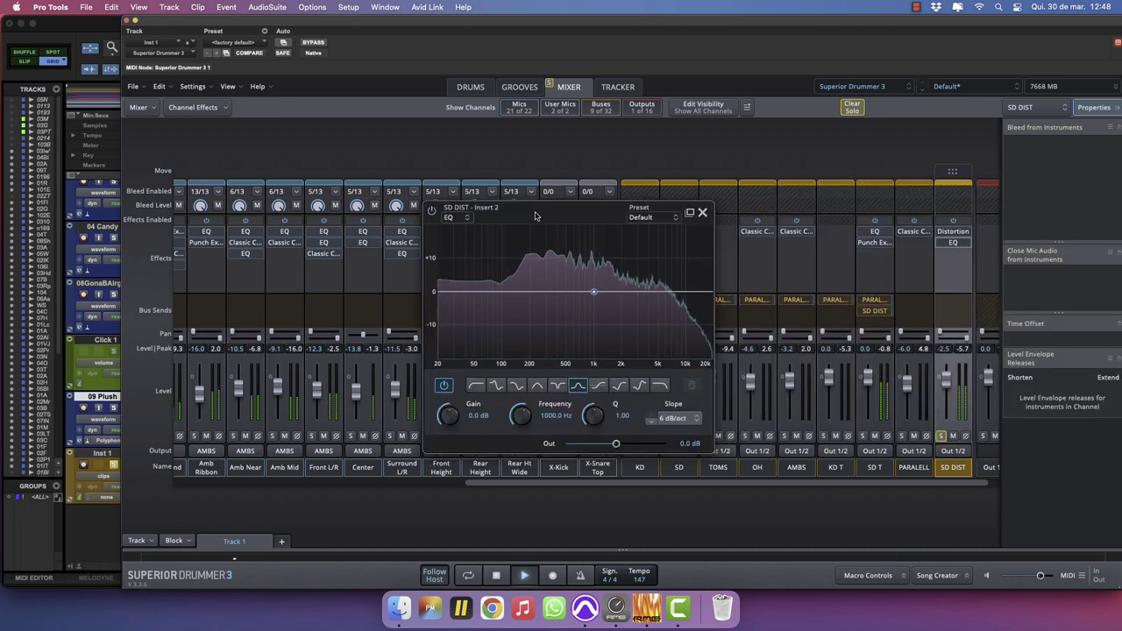
{"action": "left_click_drag", "start_coordinate": [579, 295], "coordinate": [579, 282]}
{"action": "left_click_drag", "start_coordinate": [579, 416], "coordinate": [616, 377]}
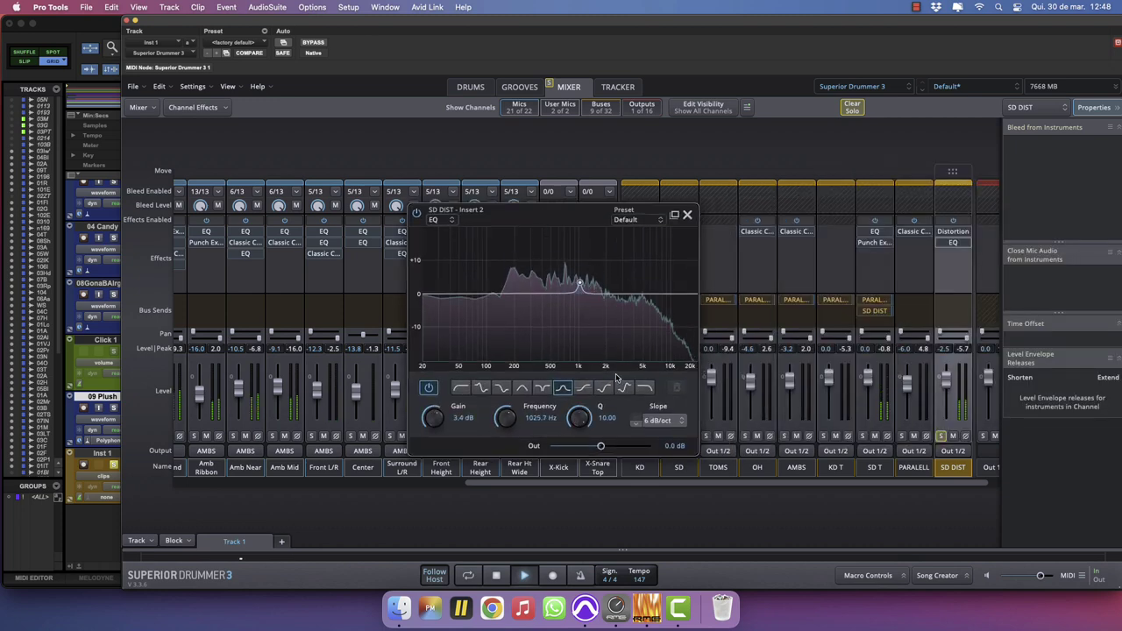
{"action": "left_click", "coordinate": [654, 421]}
{"action": "left_click", "coordinate": [671, 480]}
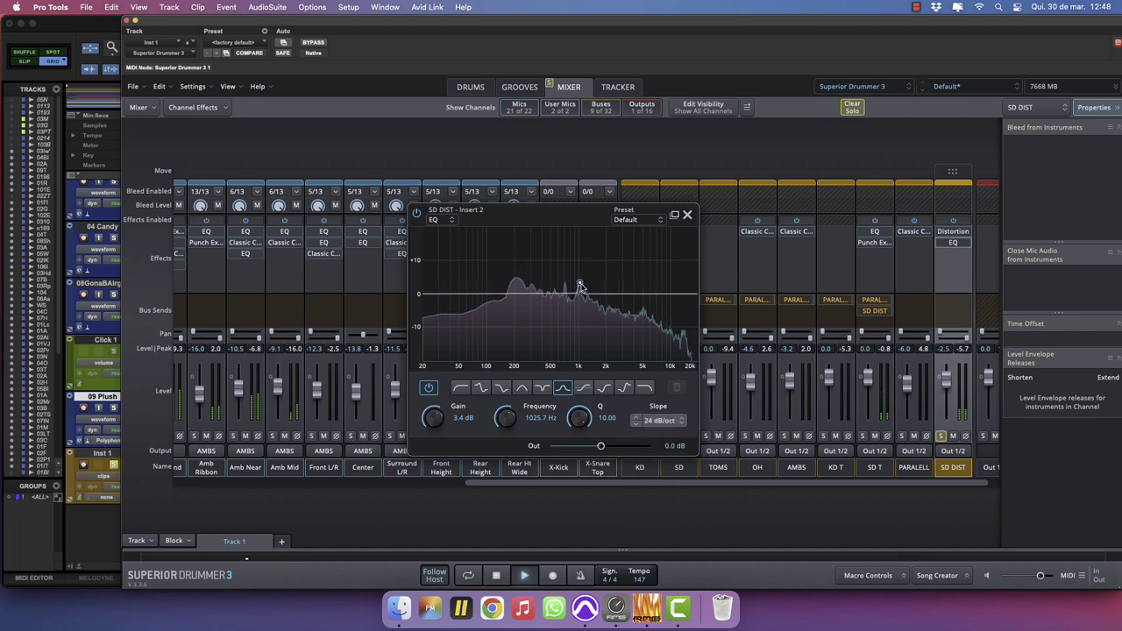
{"action": "left_click_drag", "start_coordinate": [579, 285], "coordinate": [565, 195]}
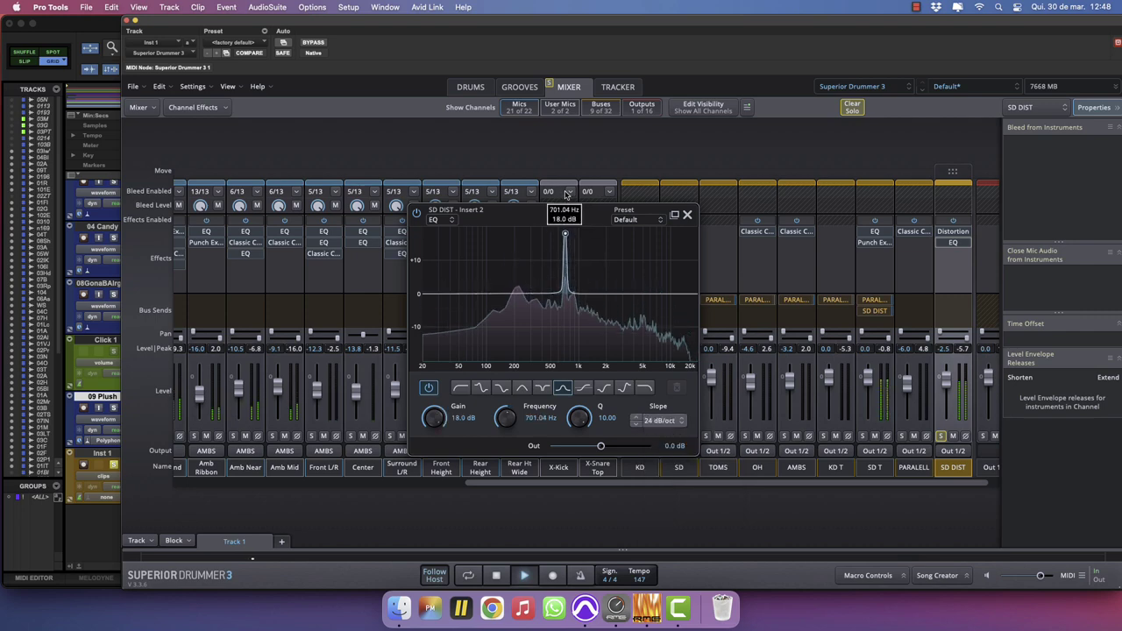
{"action": "left_click_drag", "start_coordinate": [565, 234], "coordinate": [566, 355]}
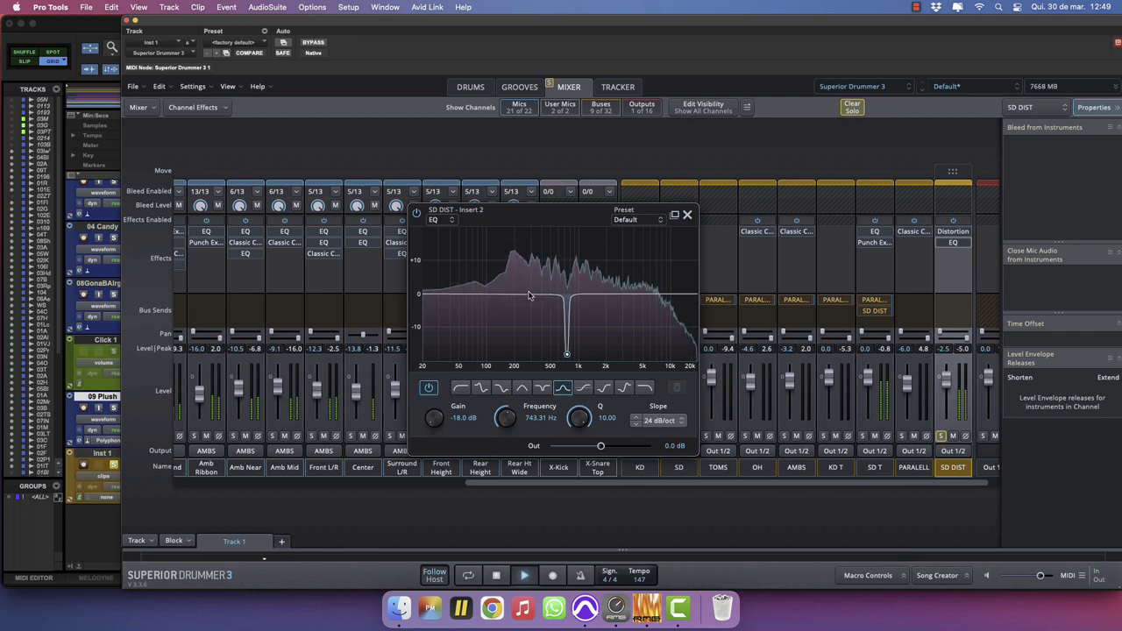
Add EQ cuts on SD DIST: -3.0 dB at 144.28 Hz, and -9.0 dB at 925.82 Hz with Q 10 and a 48 dB/oct slope.
{"action": "left_click_drag", "start_coordinate": [505, 298], "coordinate": [501, 306]}
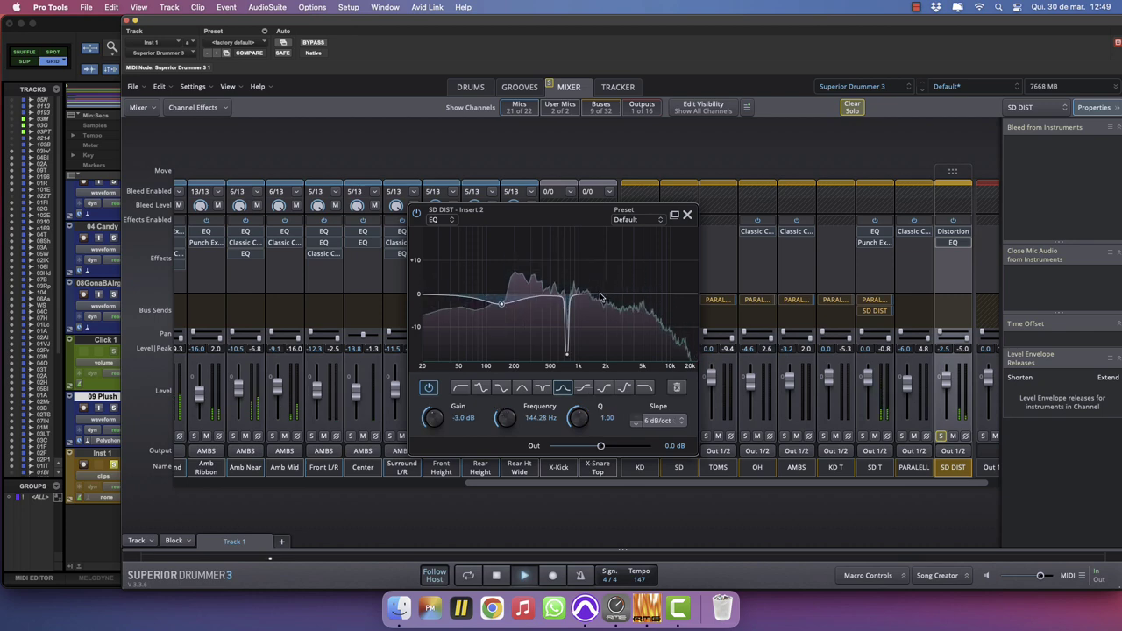
{"action": "left_click_drag", "start_coordinate": [601, 298], "coordinate": [601, 281]}
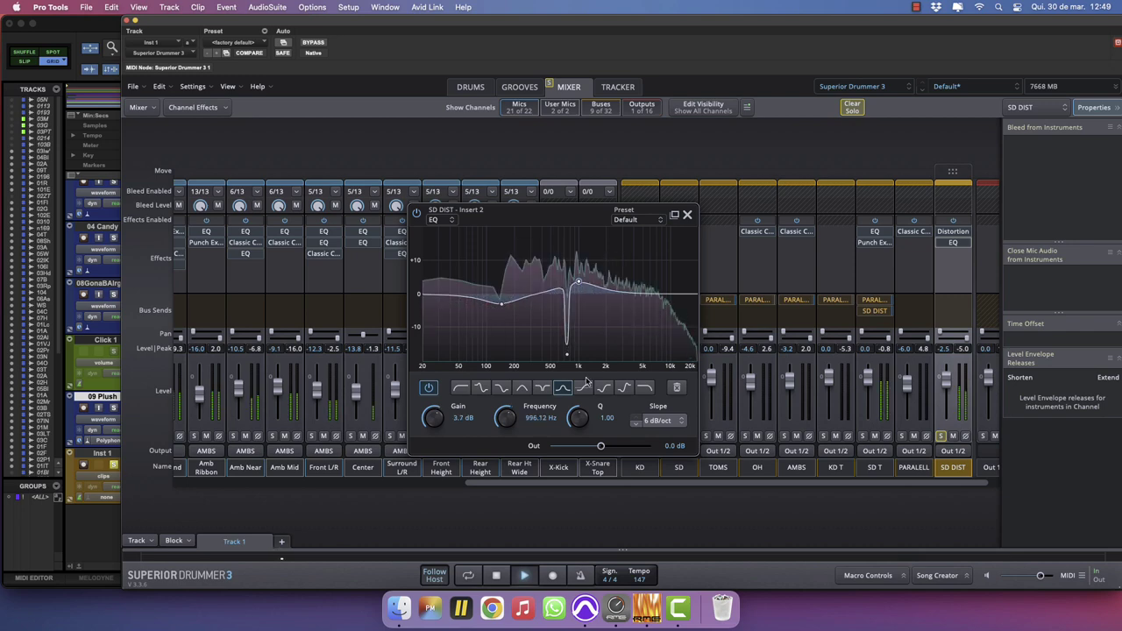
{"action": "left_click_drag", "start_coordinate": [575, 415], "coordinate": [618, 365]}
{"action": "left_click", "coordinate": [661, 421]}
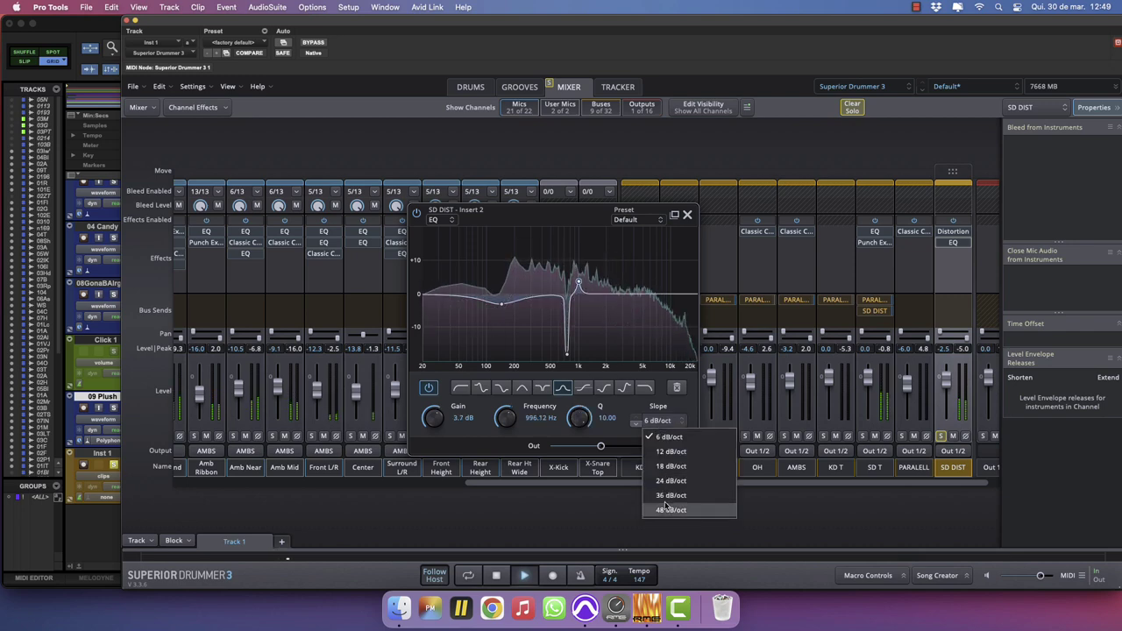
{"action": "left_click", "coordinate": [664, 508]}
{"action": "left_click_drag", "start_coordinate": [577, 283], "coordinate": [574, 234]}
{"action": "left_click_drag", "start_coordinate": [434, 418], "coordinate": [434, 505]}
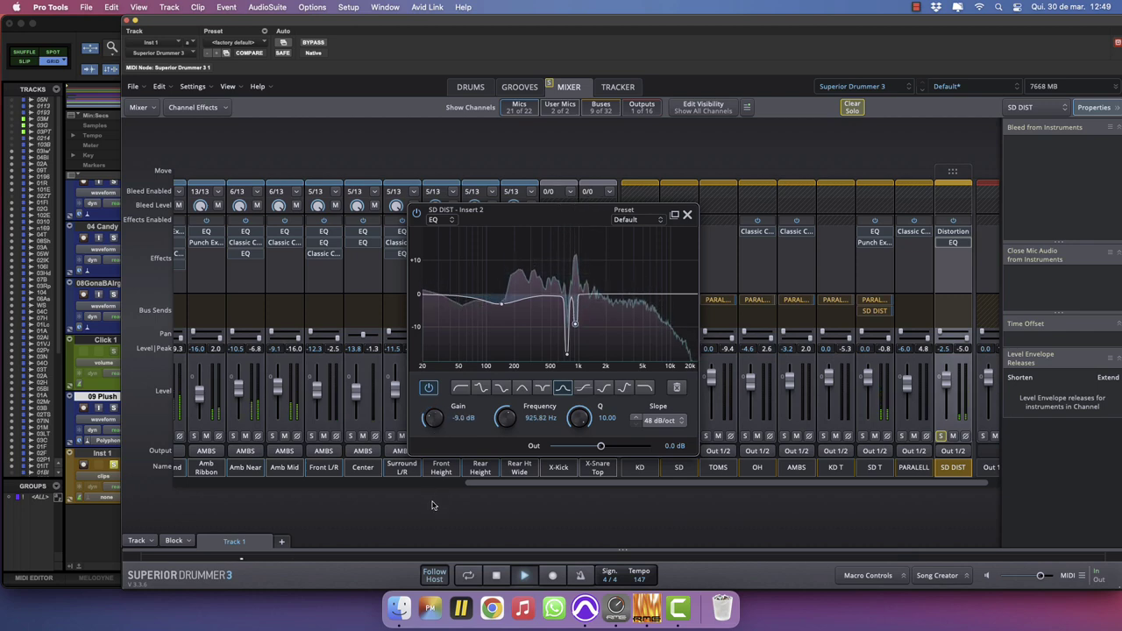
{"action": "left_click", "coordinate": [687, 214]}
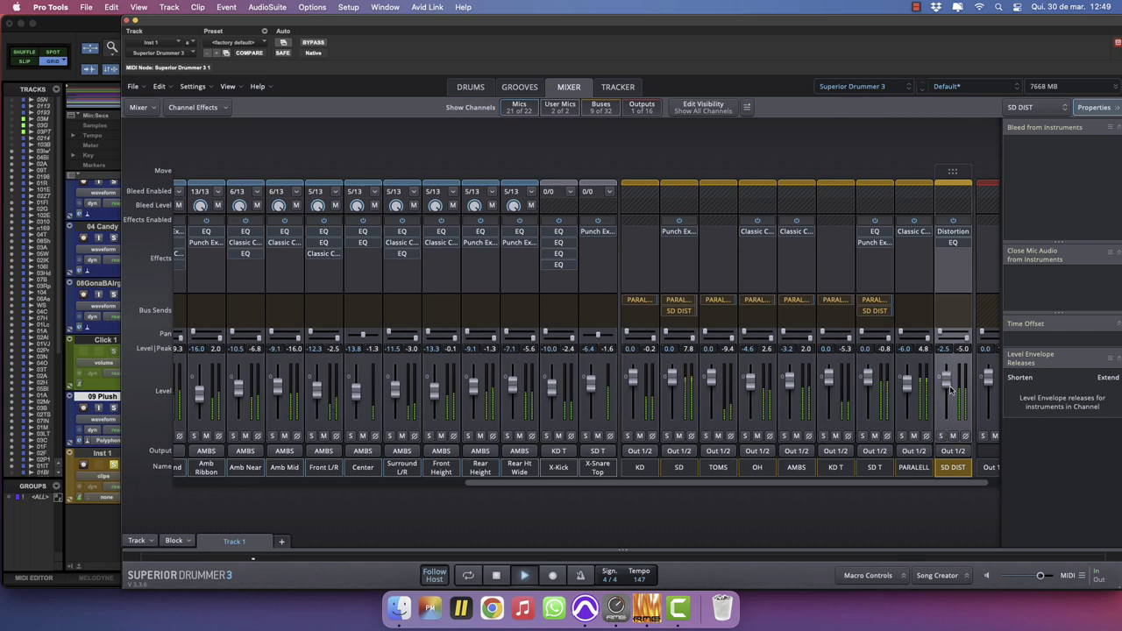
Lower the SD DIST bus to -5.5 dB and the PARALELL bus to -8.1 dB, and solo 09 Plush for comparison.
{"action": "left_click_drag", "start_coordinate": [946, 379], "coordinate": [946, 388]}
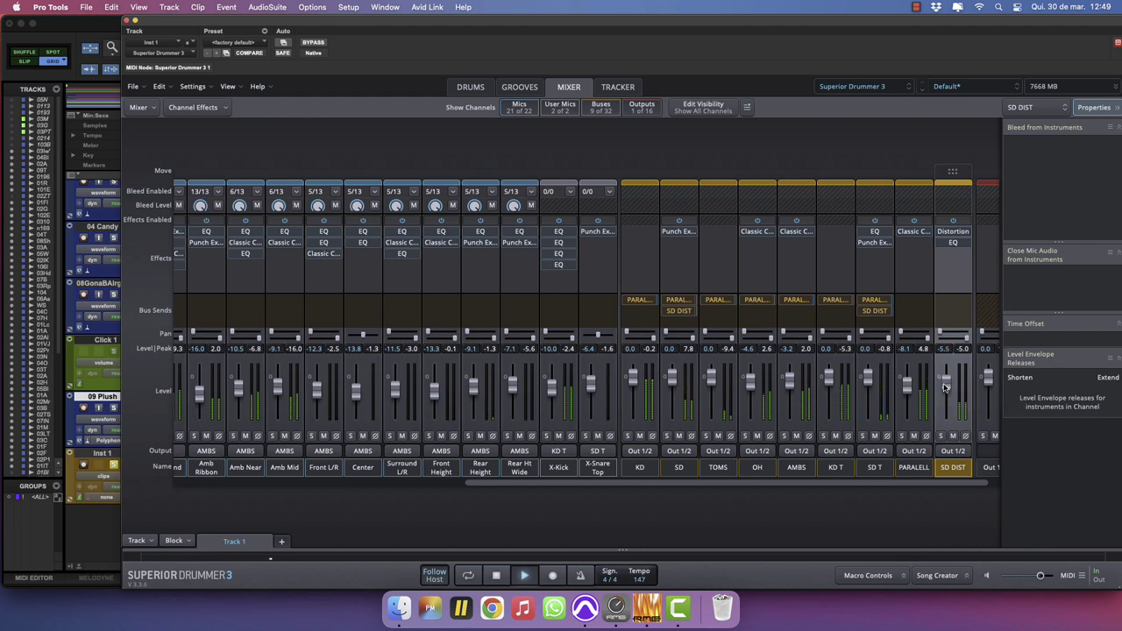
{"action": "left_click", "coordinate": [113, 466]}
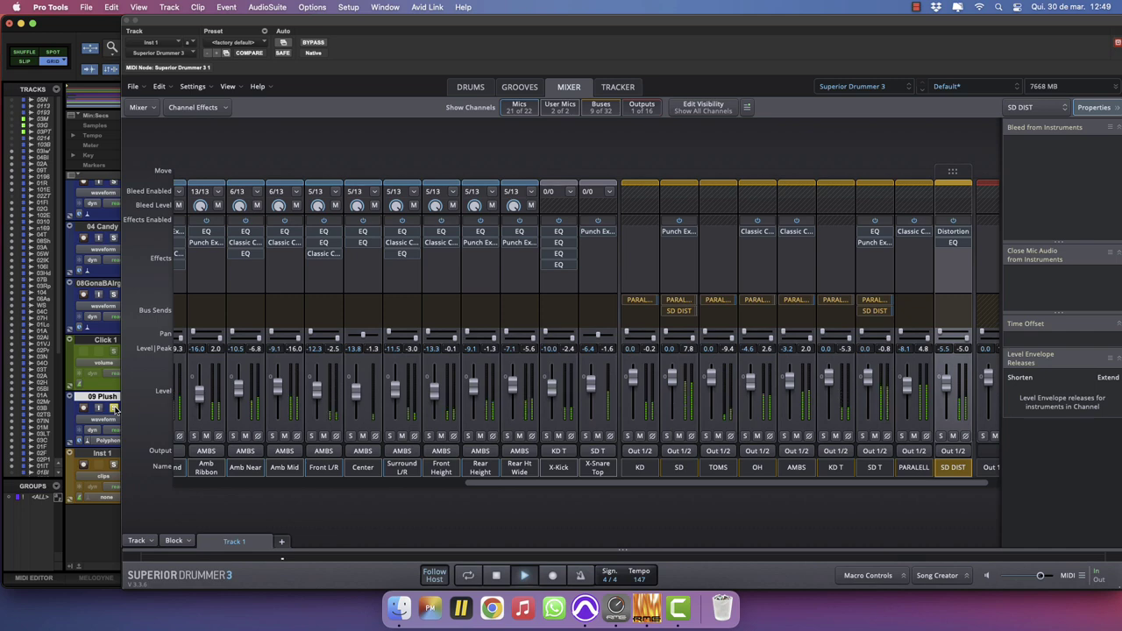
Solo Inst 1 instead of 09 Plush, insert an EQ on the KD bus and boost 4.6 dB at 5207.6 Hz.
{"action": "left_click", "coordinate": [113, 408]}
{"action": "left_click", "coordinate": [113, 466]}
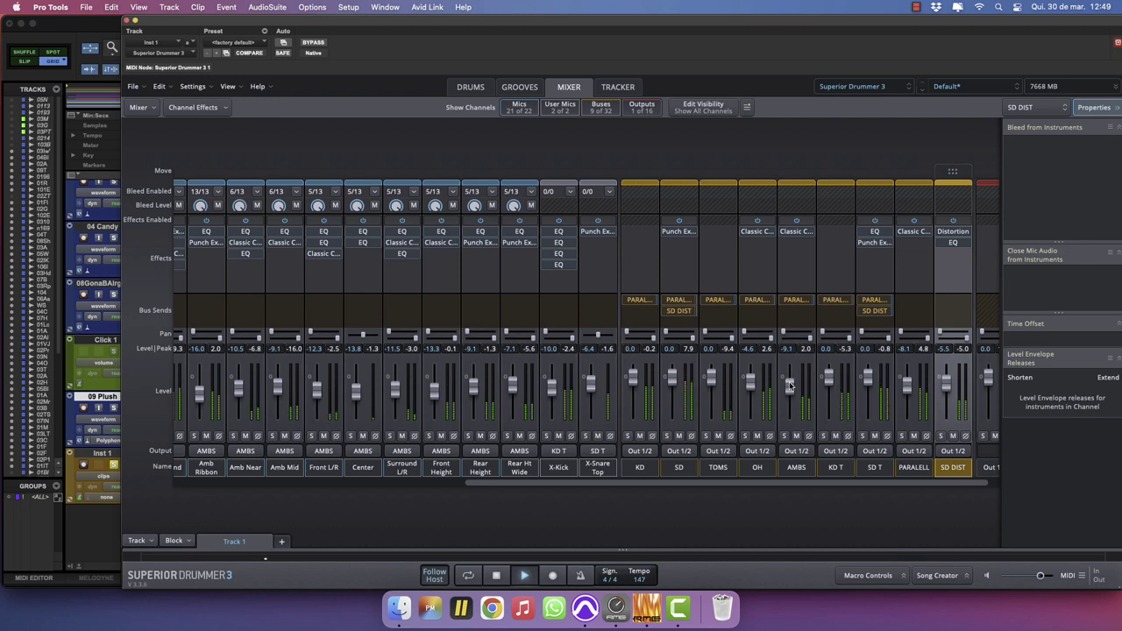
{"action": "left_click", "coordinate": [640, 233]}
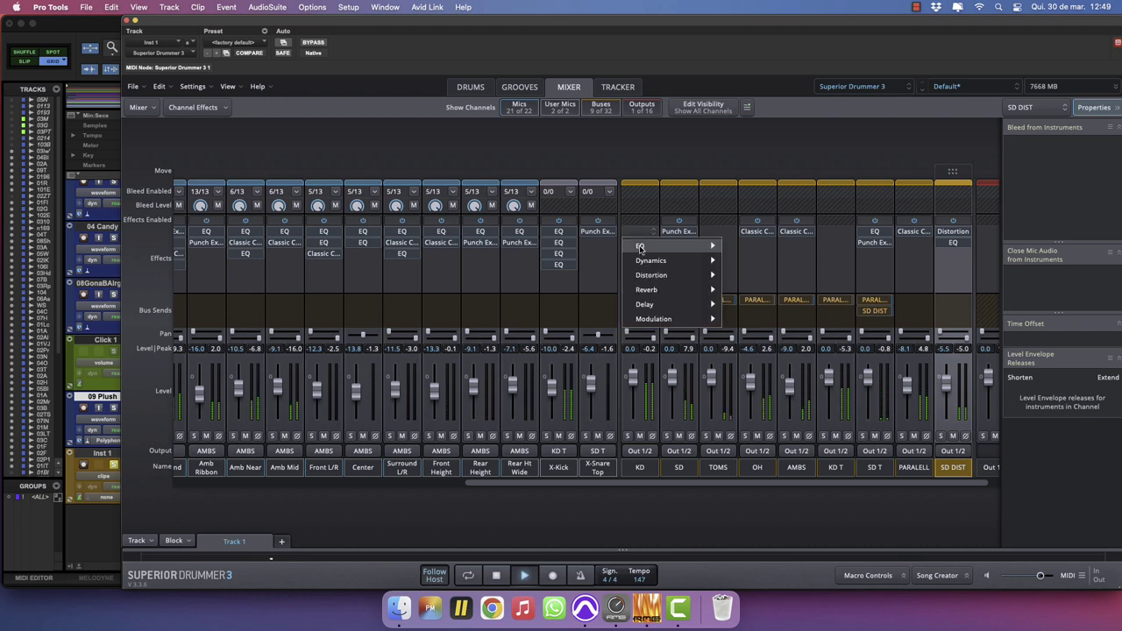
{"action": "mouse_move", "coordinate": [693, 245]}
{"action": "left_click", "coordinate": [742, 249]}
{"action": "mouse_move", "coordinate": [903, 257]}
{"action": "left_mouse_down"}
{"action": "mouse_move", "coordinate": [903, 235]}
{"action": "mouse_move", "coordinate": [910, 242]}
{"action": "left_mouse_up"}
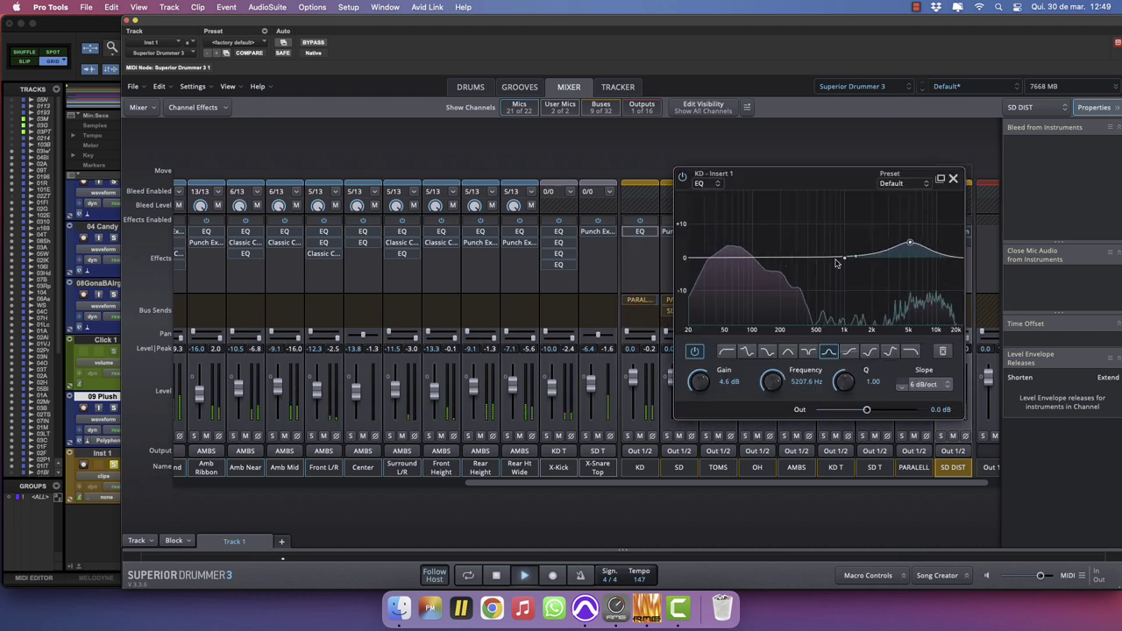
Shape the KD bus EQ with a low-mid cut, -5.8 dB at 10826 Hz, -3.7 dB at 1103.6 Hz, and adjusted upper-mid and low-end bands.
{"action": "left_click_drag", "start_coordinate": [798, 264], "coordinate": [798, 269]}
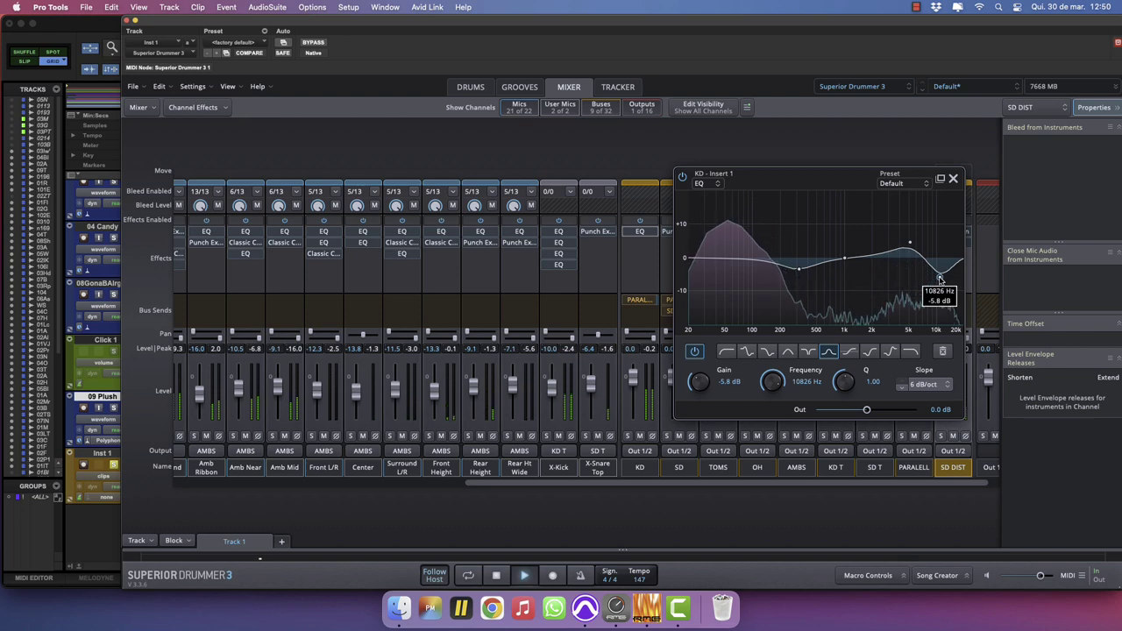
{"action": "left_click_drag", "start_coordinate": [882, 259], "coordinate": [887, 252]}
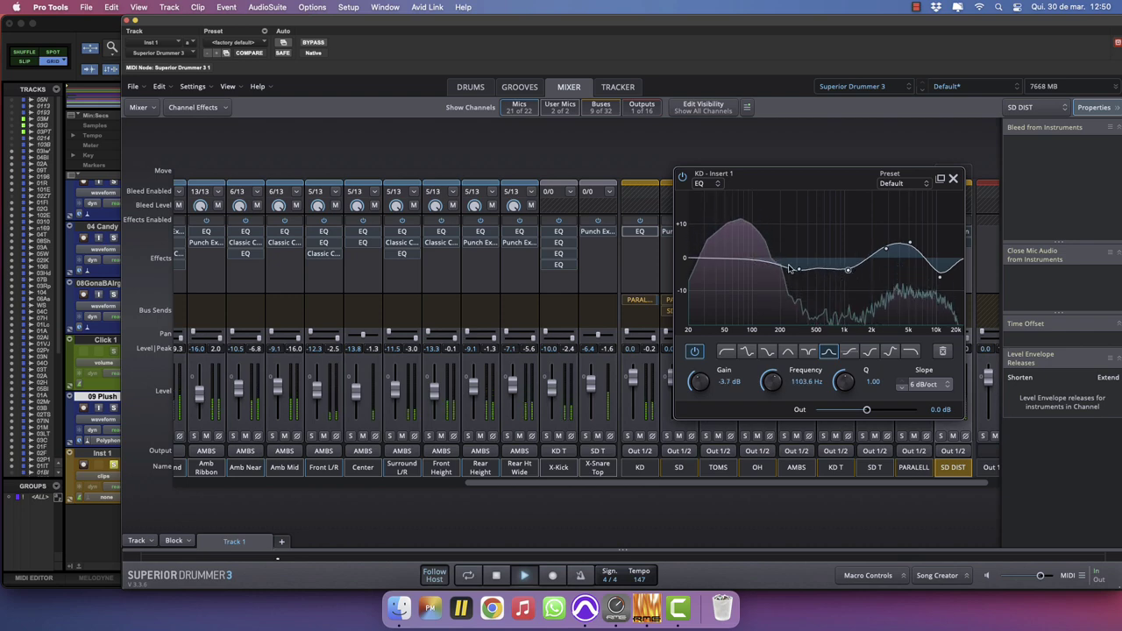
{"action": "left_click_drag", "start_coordinate": [755, 261], "coordinate": [706, 270]}
{"action": "left_click", "coordinate": [953, 179]}
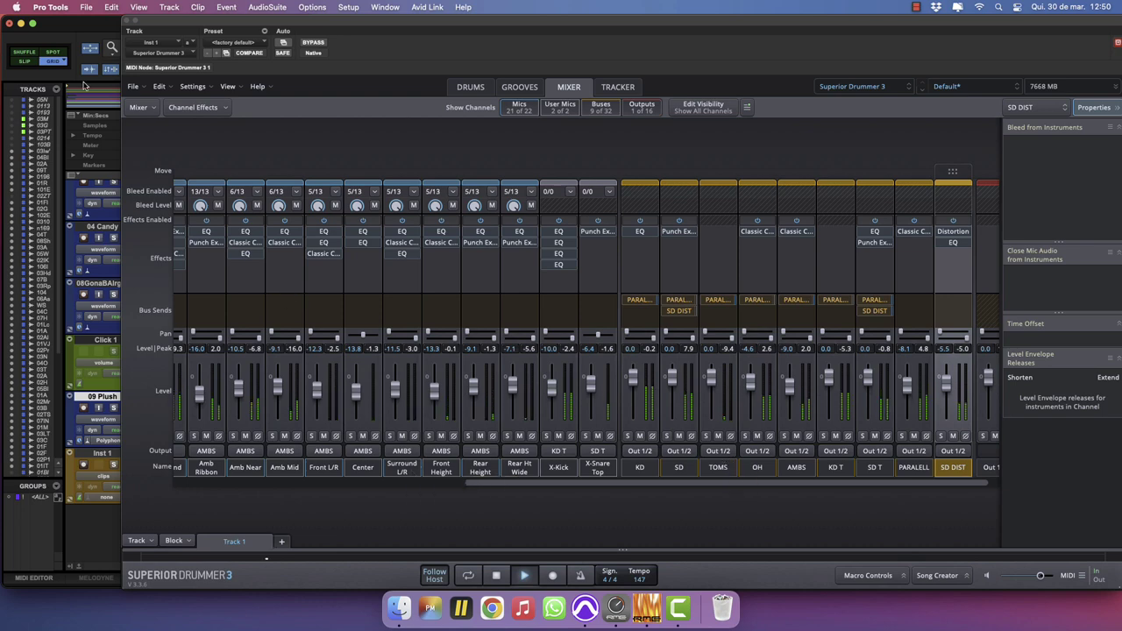
Return to the Edit window and audition the Inst 1 track from 0:50.408 and again from 0:28.061.
{"action": "left_click", "coordinate": [128, 20]}
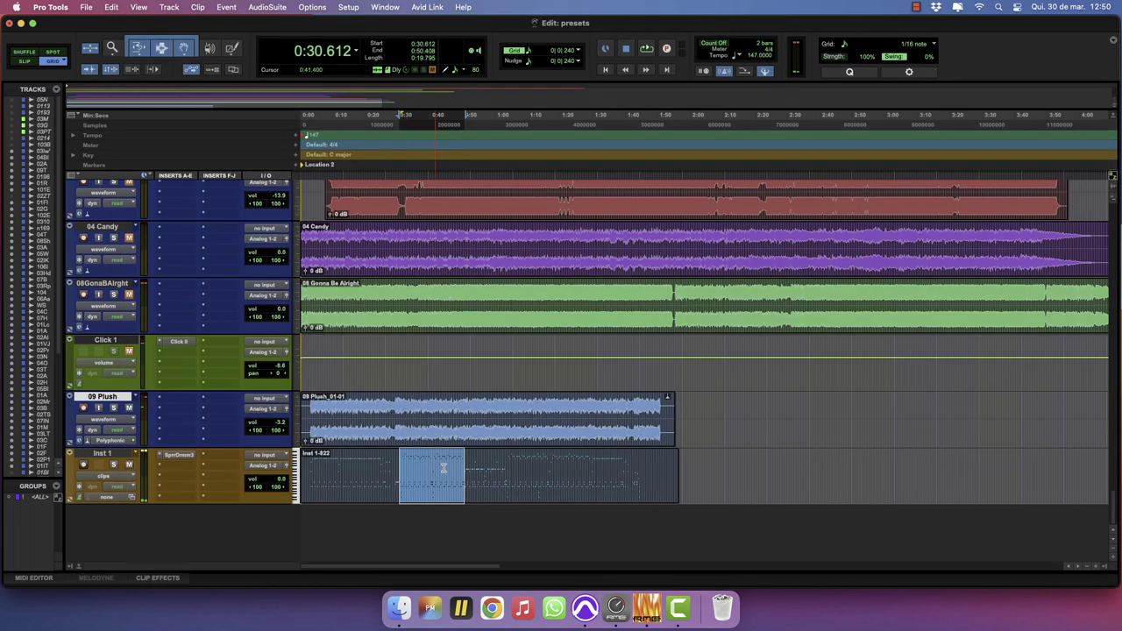
{"action": "left_click_drag", "start_coordinate": [464, 467], "coordinate": [506, 467]}
{"action": "key", "text": "space"}
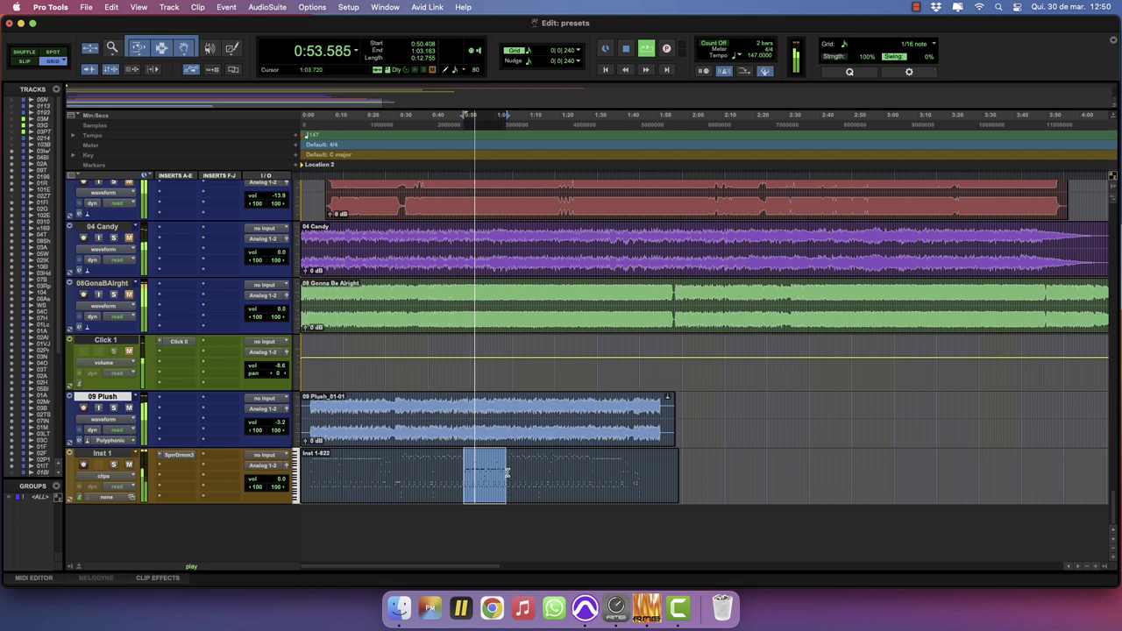
{"action": "key", "text": "space"}
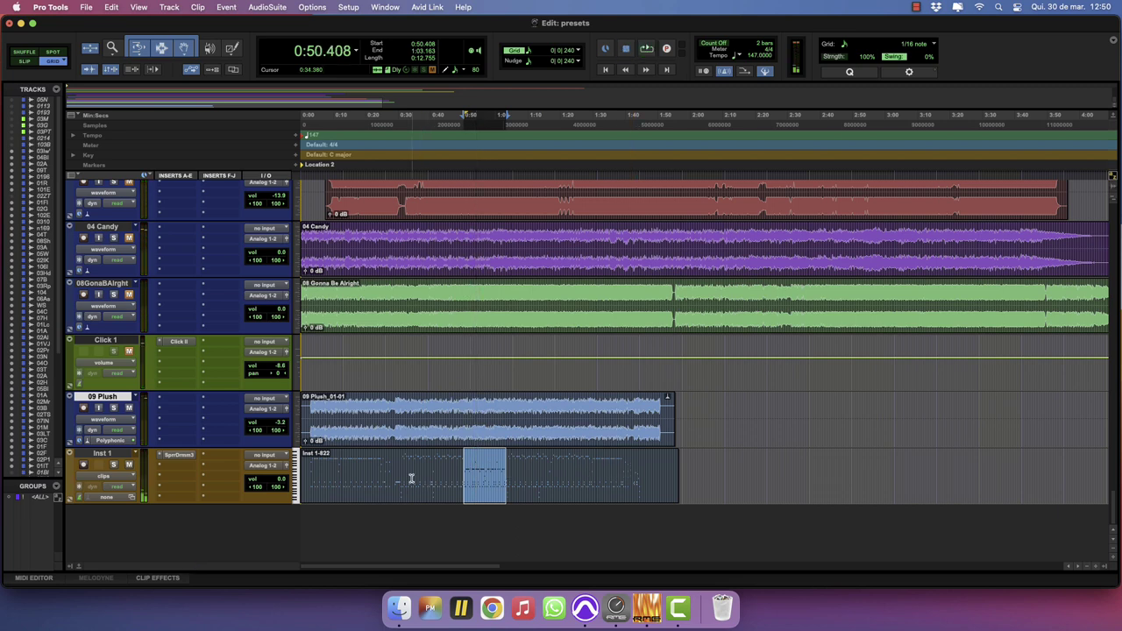
{"action": "left_click", "coordinate": [396, 472]}
{"action": "key", "text": "space"}
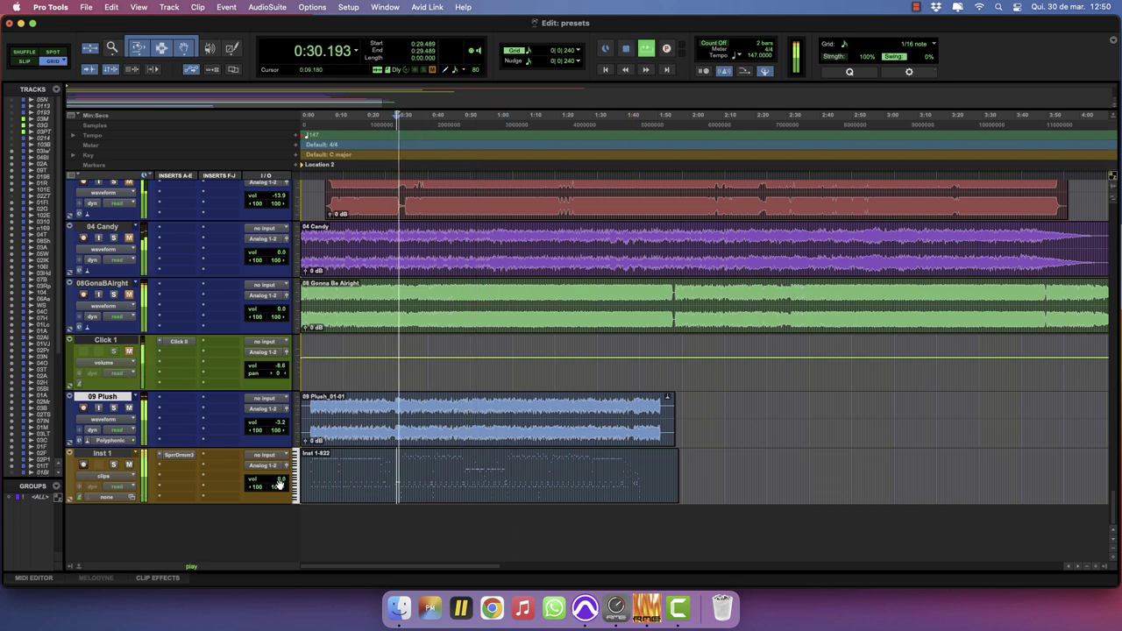
{"action": "key", "text": "space"}
{"action": "left_click", "coordinate": [391, 467]}
{"action": "key", "text": "space"}
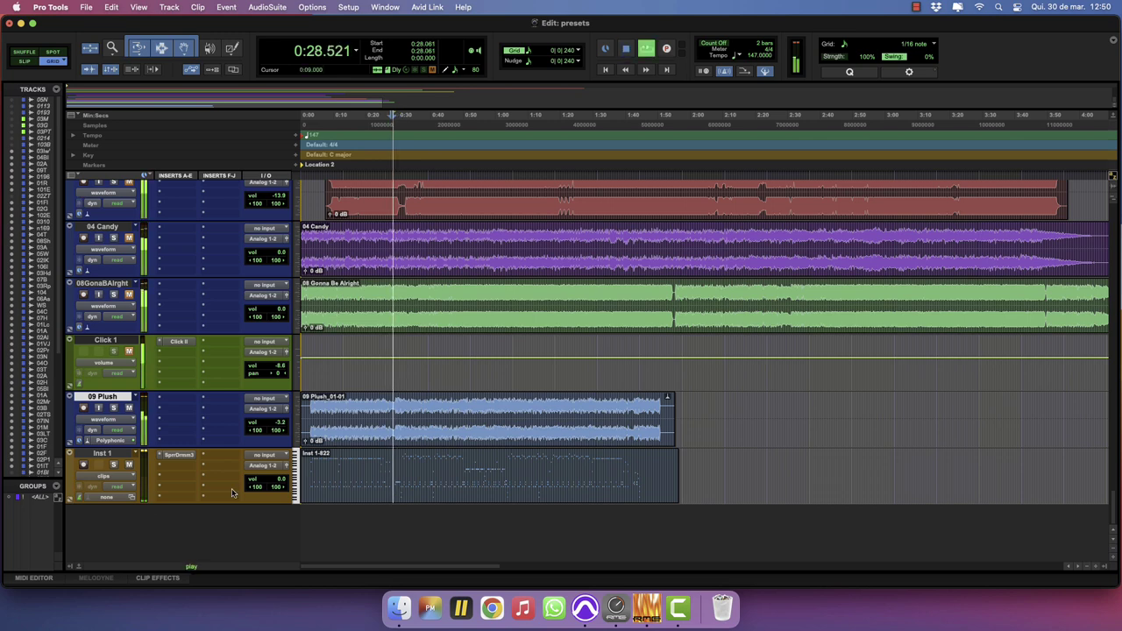
Compare the drums with the reference song by soloing Inst 1 and 09 Plush alternately from 0:28.061.
{"action": "left_click", "coordinate": [112, 468]}
{"action": "left_click", "coordinate": [114, 467]}
{"action": "left_click", "coordinate": [117, 410]}
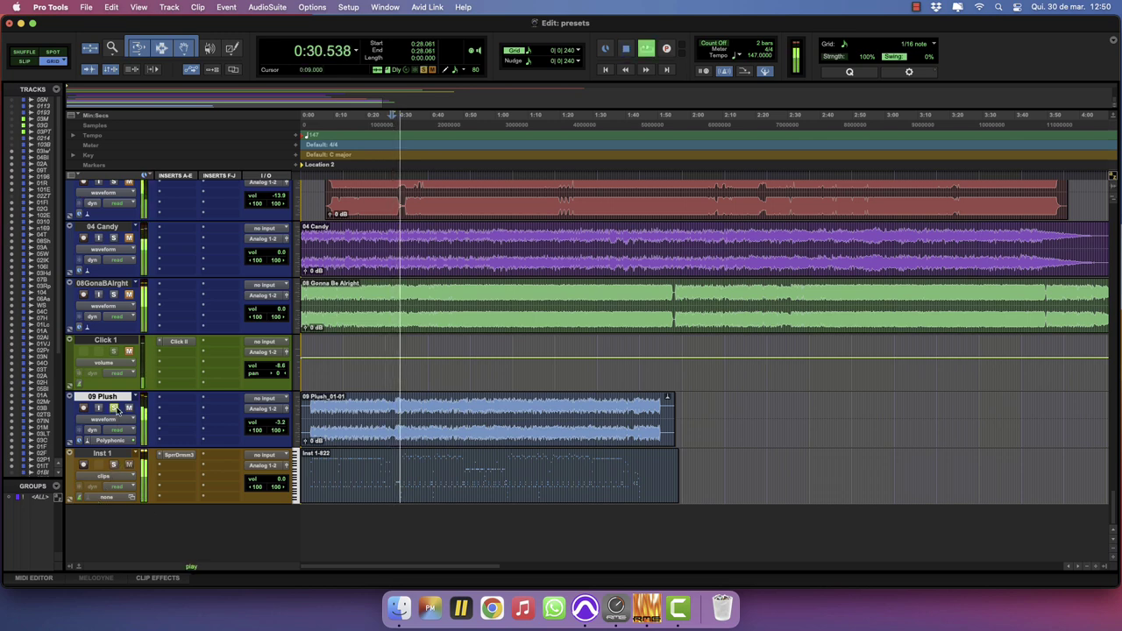
{"action": "key", "text": "space"}
{"action": "key", "text": "space"}
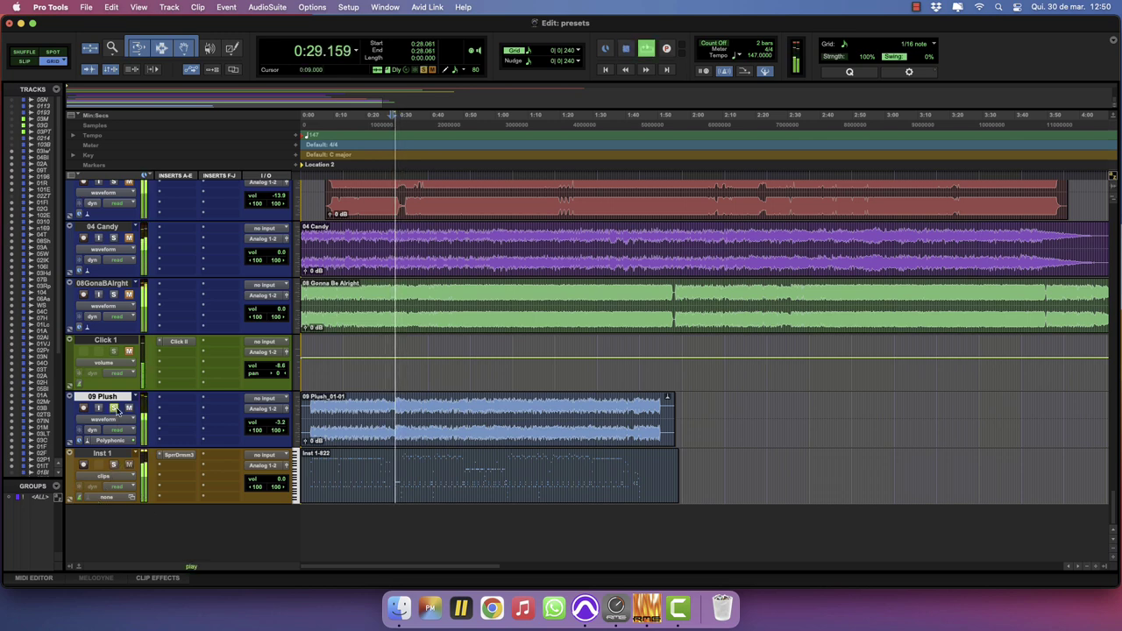
{"action": "left_click", "coordinate": [112, 410]}
{"action": "left_click", "coordinate": [114, 465]}
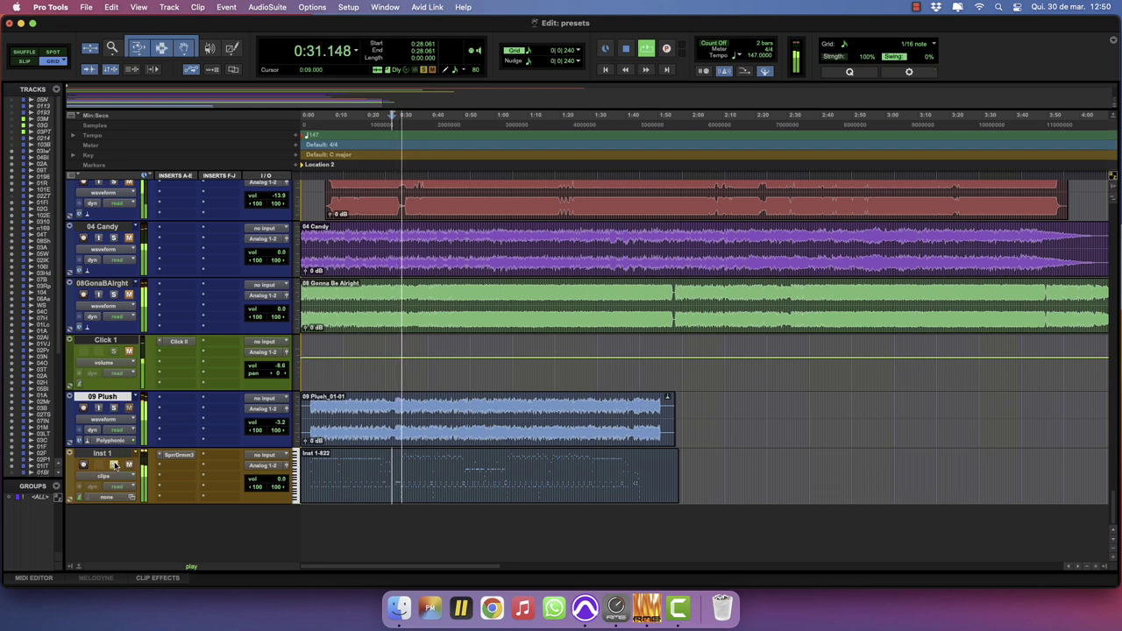
{"action": "key", "text": "space"}
{"action": "key", "text": "space"}
{"action": "left_click", "coordinate": [114, 464]}
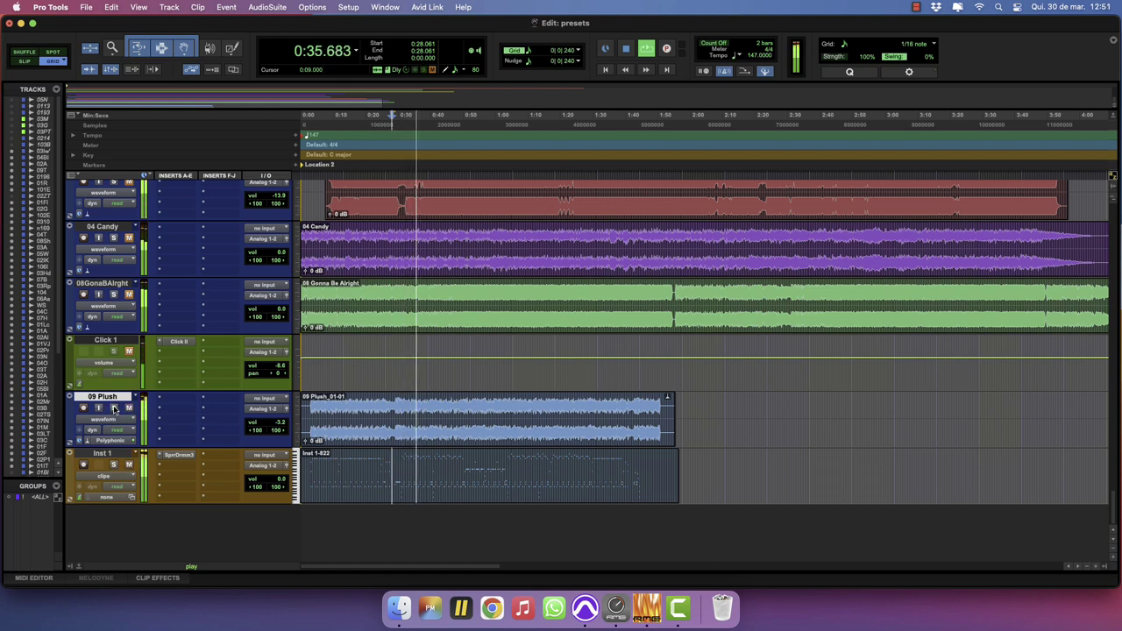
{"action": "left_click", "coordinate": [114, 465]}
Solo the SD bus and insert an EQ in its second slot, cutting around 500 Hz and 1.1 dB at 11479 Hz.
{"action": "left_click", "coordinate": [185, 456]}
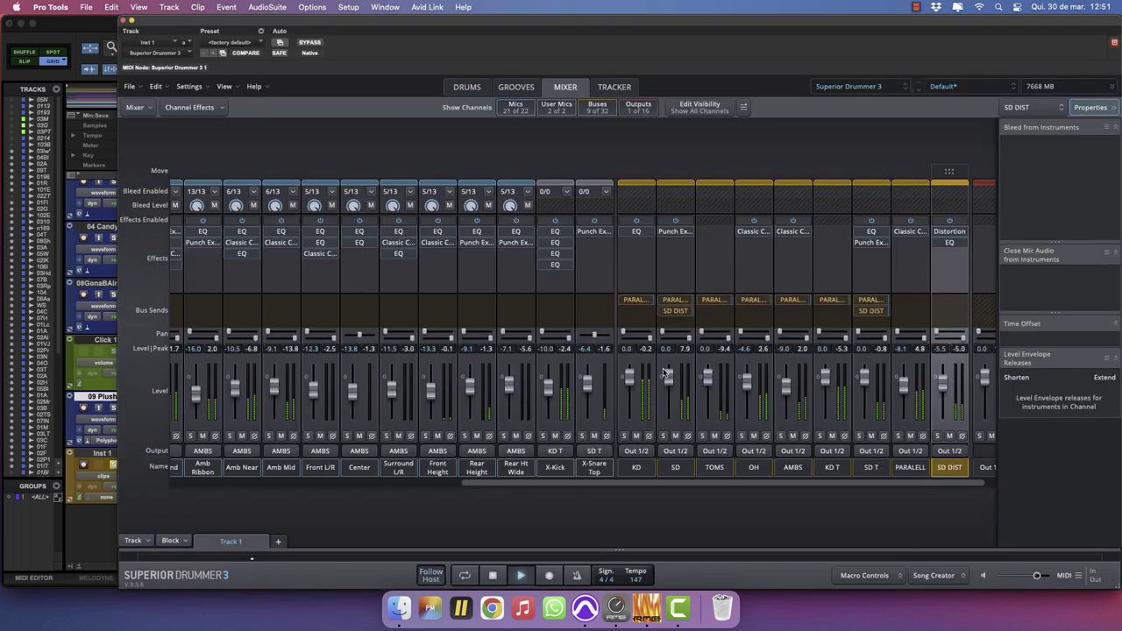
{"action": "left_click", "coordinate": [662, 435]}
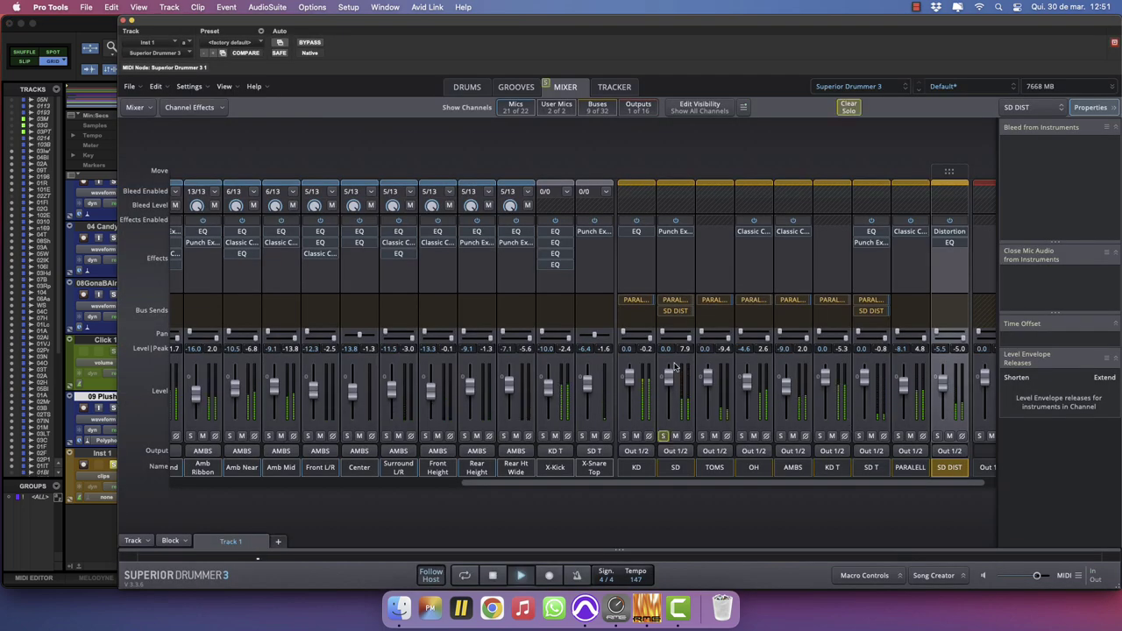
{"action": "left_click", "coordinate": [682, 264]}
{"action": "mouse_move", "coordinate": [701, 258]}
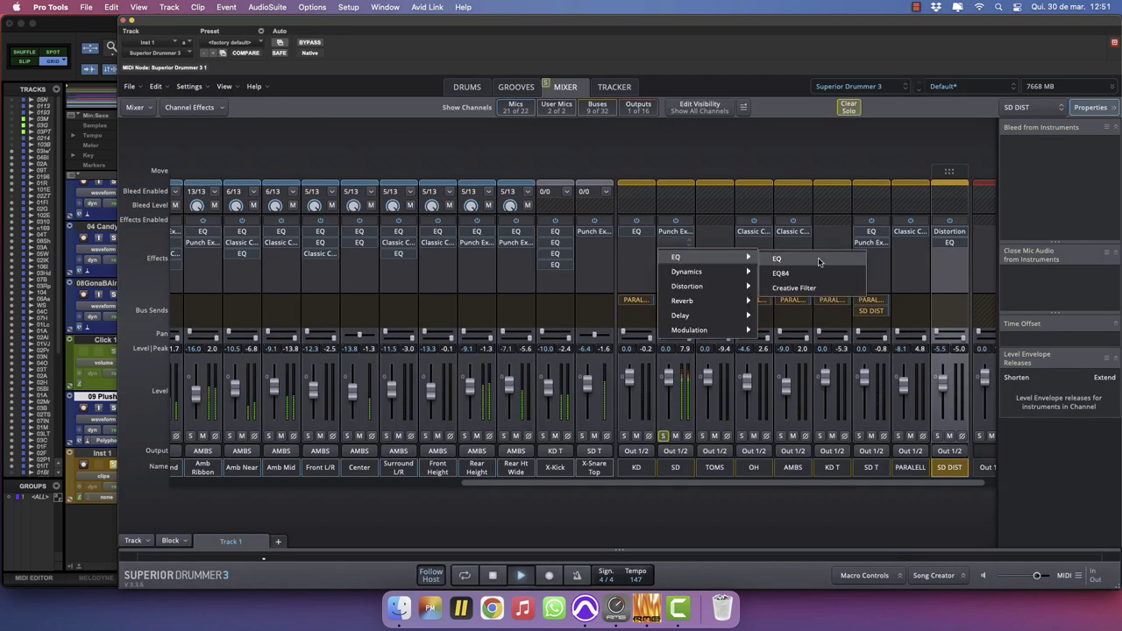
{"action": "left_click", "coordinate": [824, 259]}
{"action": "left_click_drag", "start_coordinate": [880, 258], "coordinate": [851, 267]}
{"action": "left_click_drag", "start_coordinate": [953, 256], "coordinate": [977, 265]}
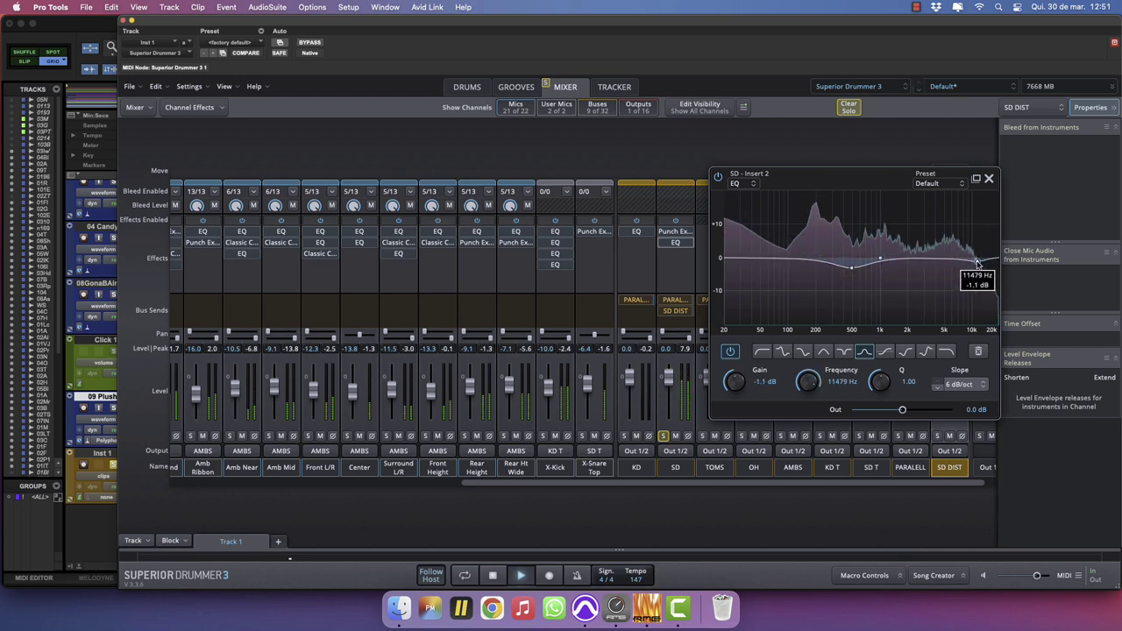
{"action": "left_click", "coordinate": [988, 178]}
Take the SD bus out of solo, lower it to -4.0 dB, and check the drums with and without the reference song.
{"action": "left_click", "coordinate": [115, 467]}
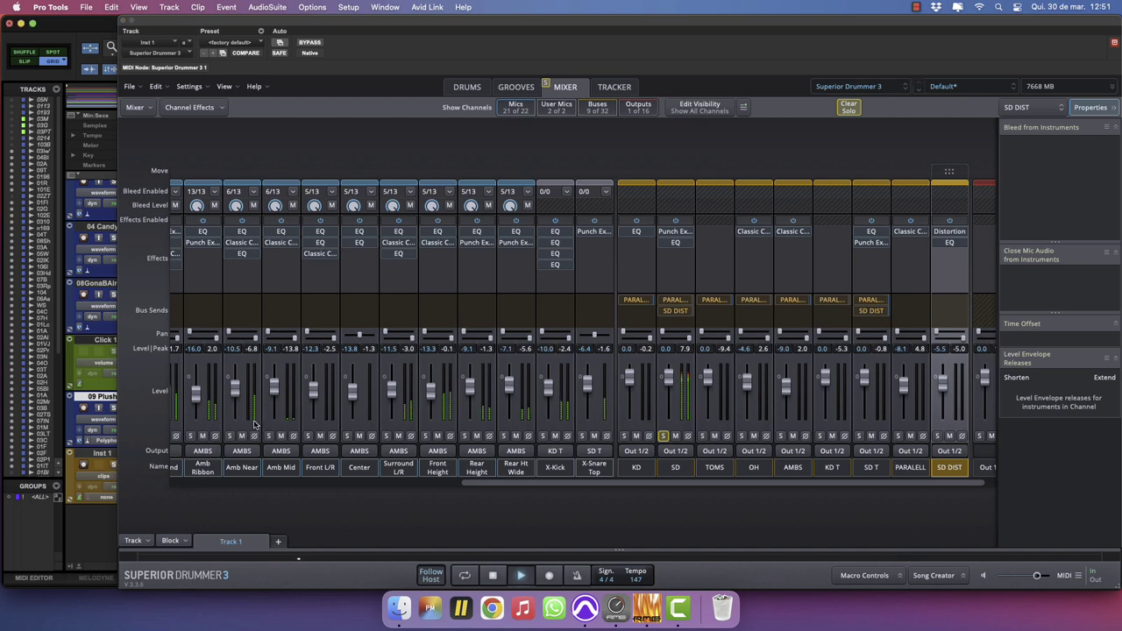
{"action": "left_click", "coordinate": [665, 437]}
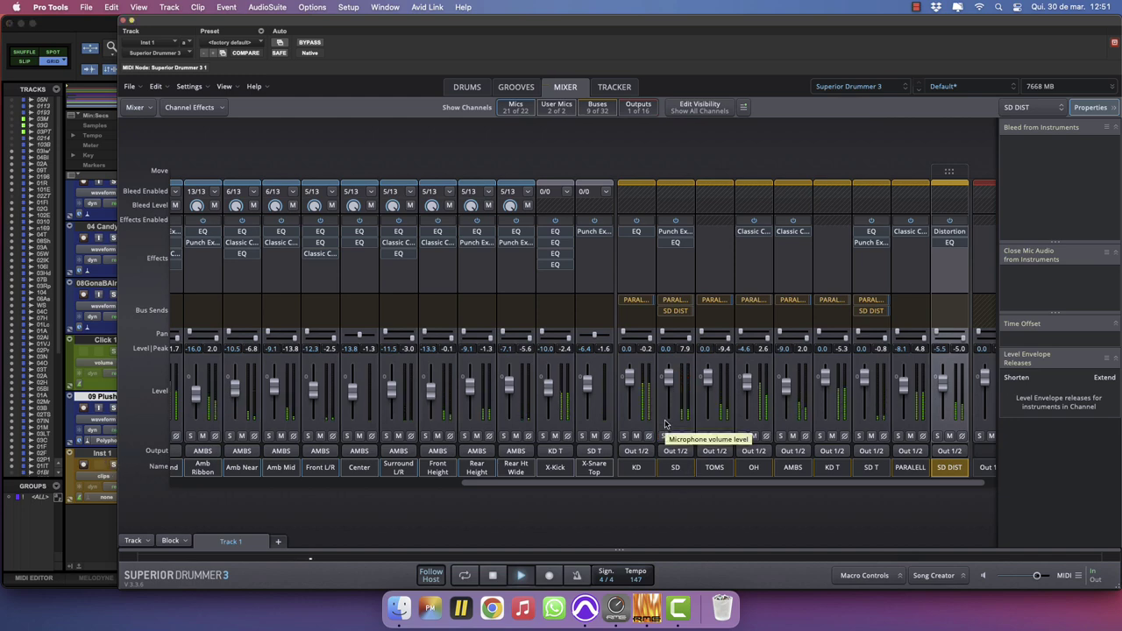
{"action": "left_click", "coordinate": [113, 467]}
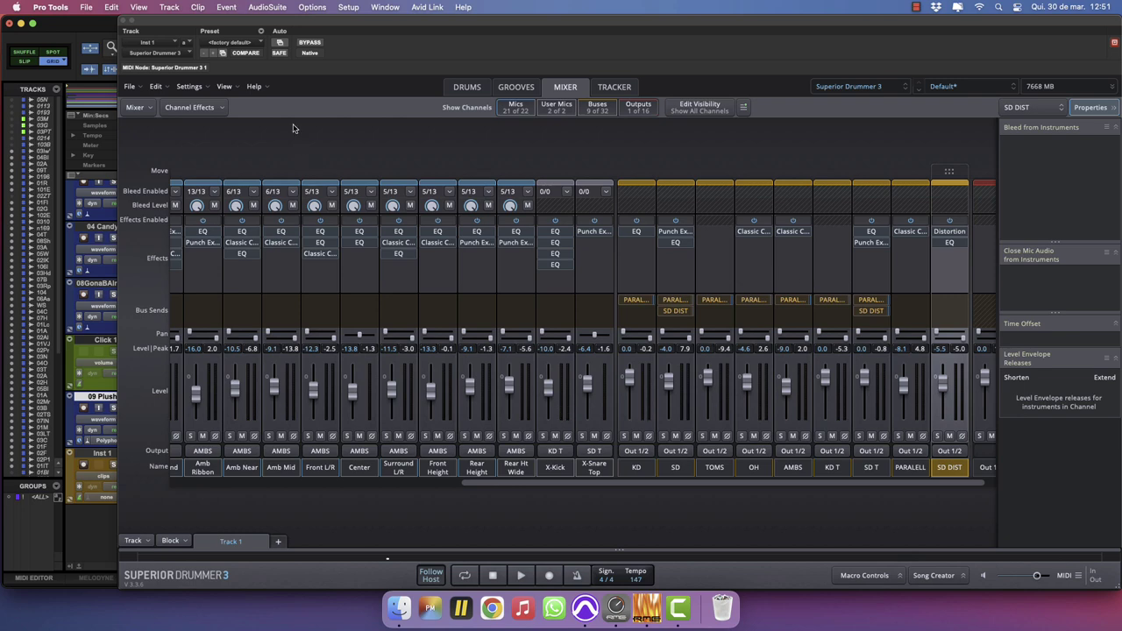
Loop the drum fill from 1:42.551 to 1:44.795 in the Edit window and compare 09 Plush with Inst 1 in solo.
{"action": "left_click", "coordinate": [124, 20]}
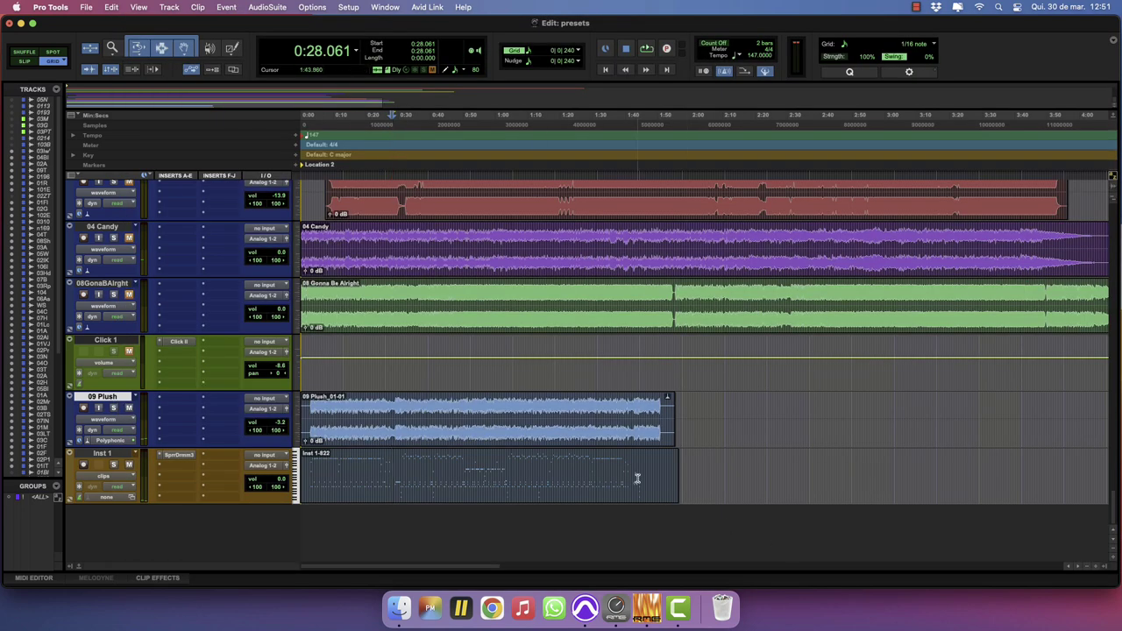
{"action": "key", "text": "space"}
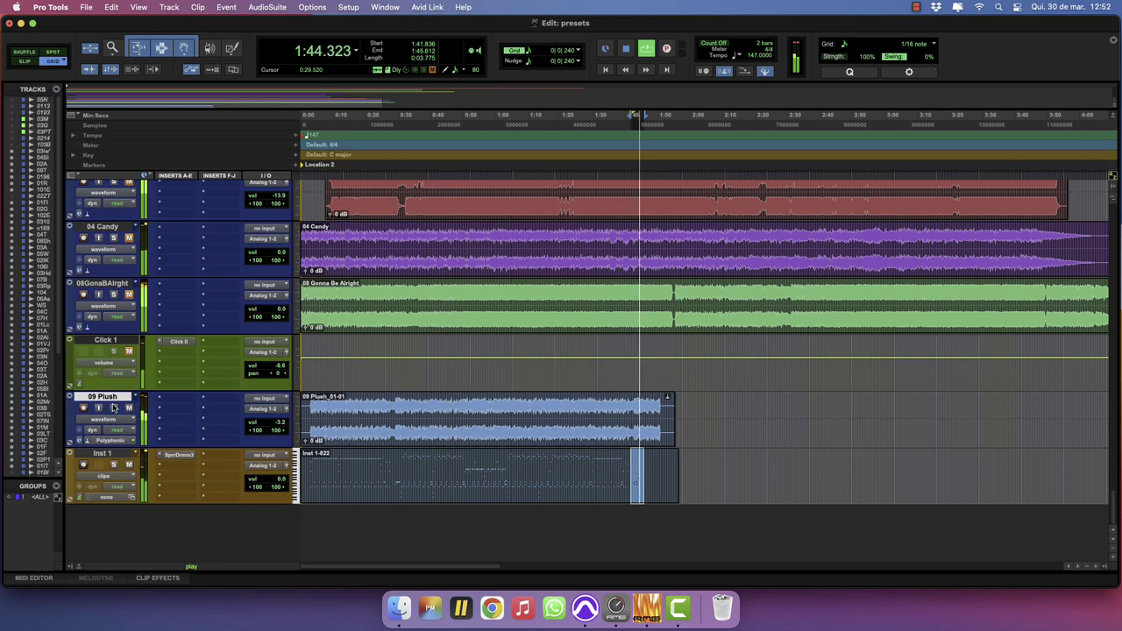
{"action": "key", "text": "t"}
{"action": "key", "text": "t"}
{"action": "key", "text": "t"}
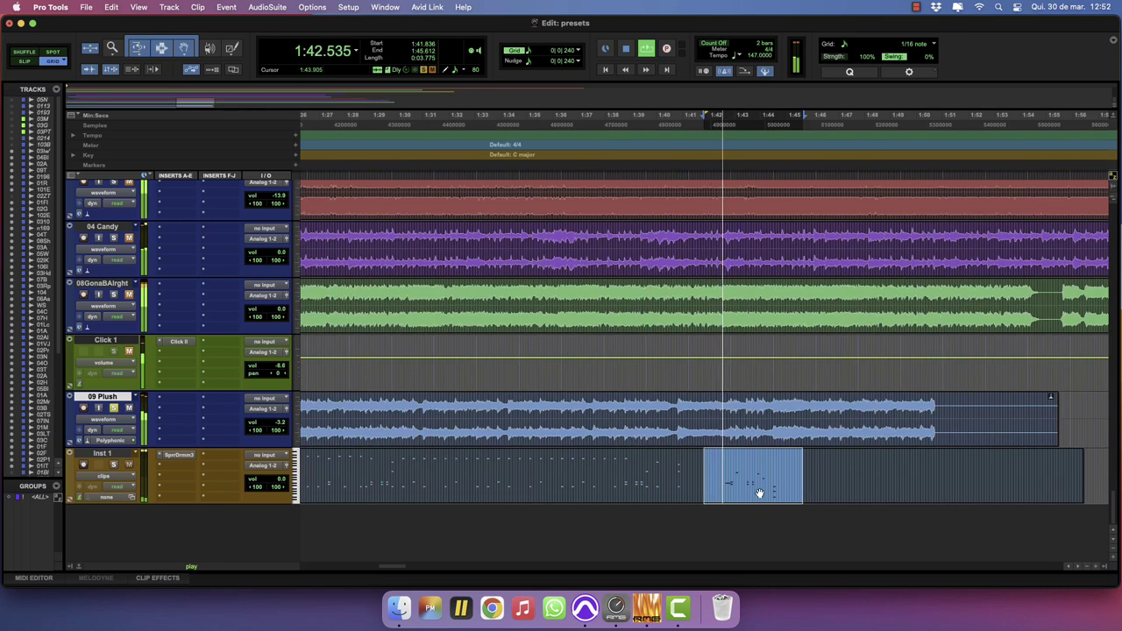
{"action": "left_click_drag", "start_coordinate": [722, 480], "coordinate": [775, 474]}
{"action": "key", "text": "space"}
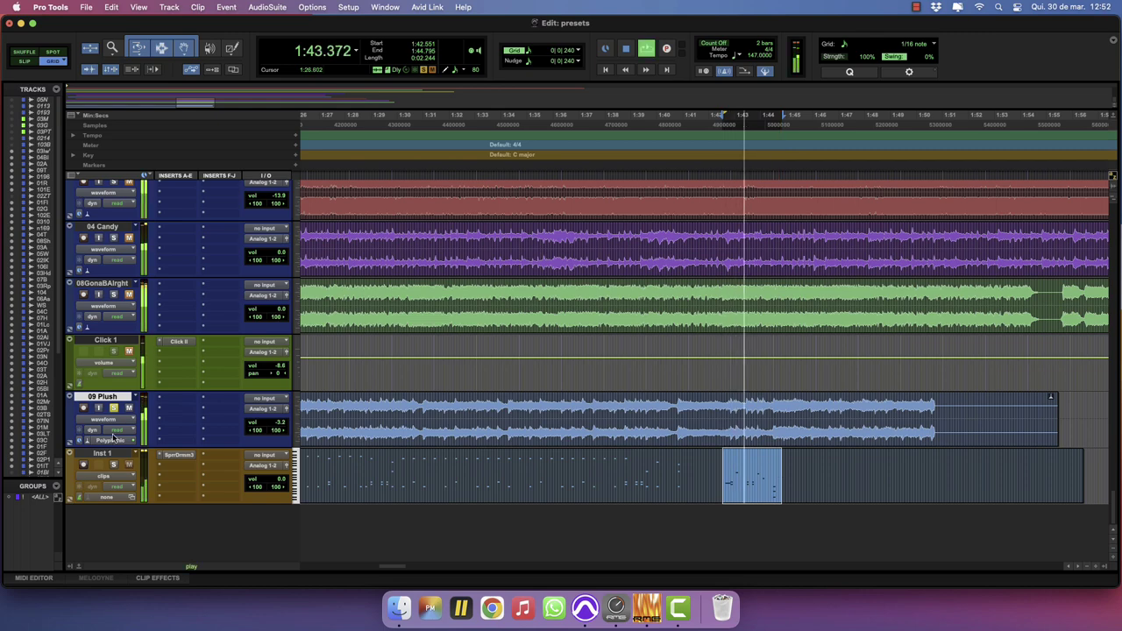
{"action": "left_click", "coordinate": [114, 465]}
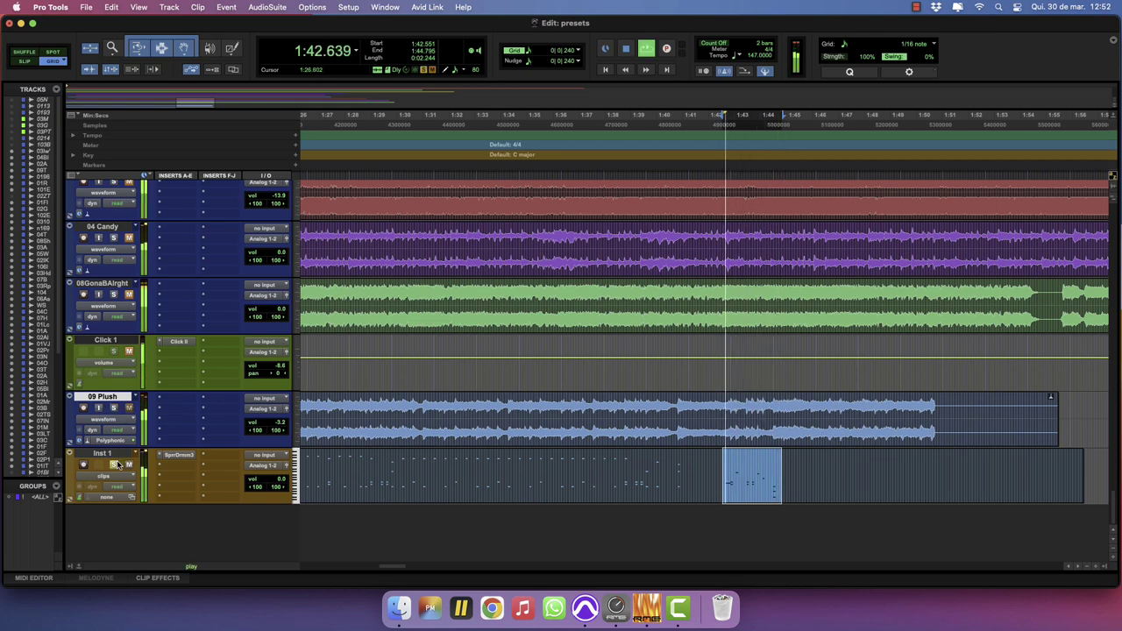
Open the Superior Drummer kit view and adjust the tuning of the main snare on its own.
{"action": "left_click", "coordinate": [178, 454]}
{"action": "left_click", "coordinate": [471, 87]}
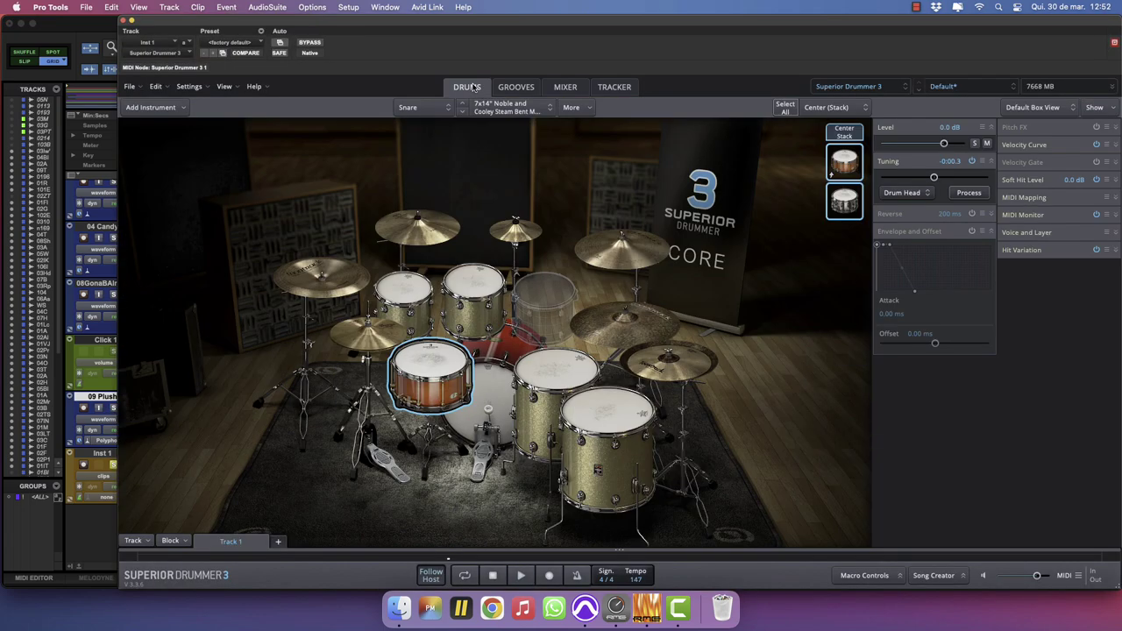
{"action": "left_click", "coordinate": [844, 162]}
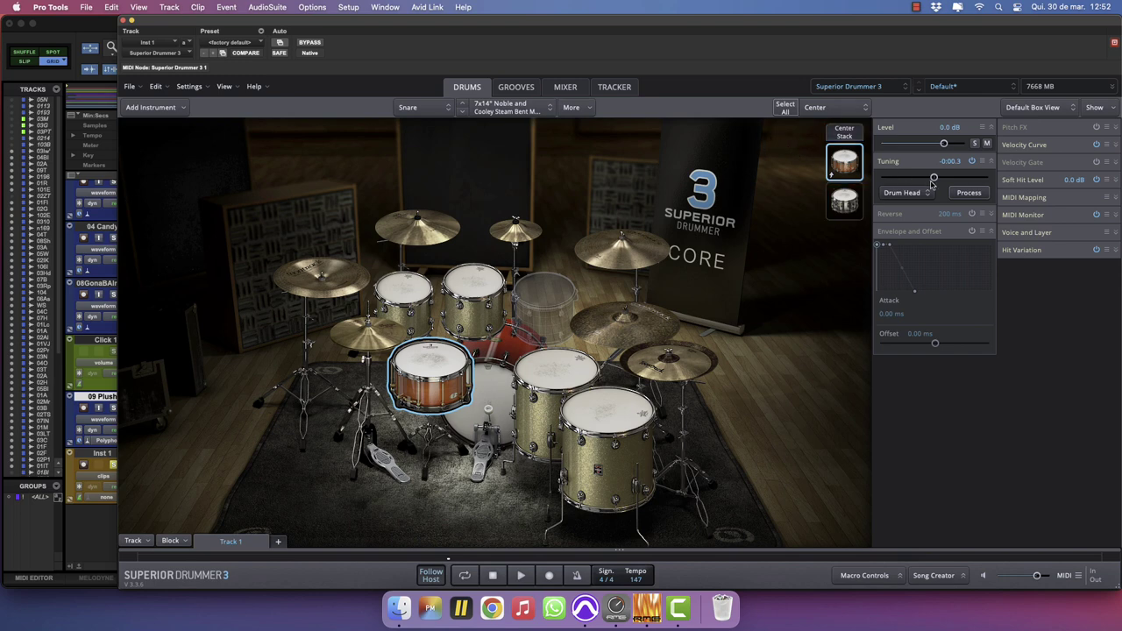
{"action": "left_click_drag", "start_coordinate": [934, 180], "coordinate": [932, 180]}
{"action": "left_click", "coordinate": [850, 164]}
{"action": "key", "text": "space"}
Lower the tuning of the stacked snare to -0:00.7.
{"action": "left_click", "coordinate": [846, 200]}
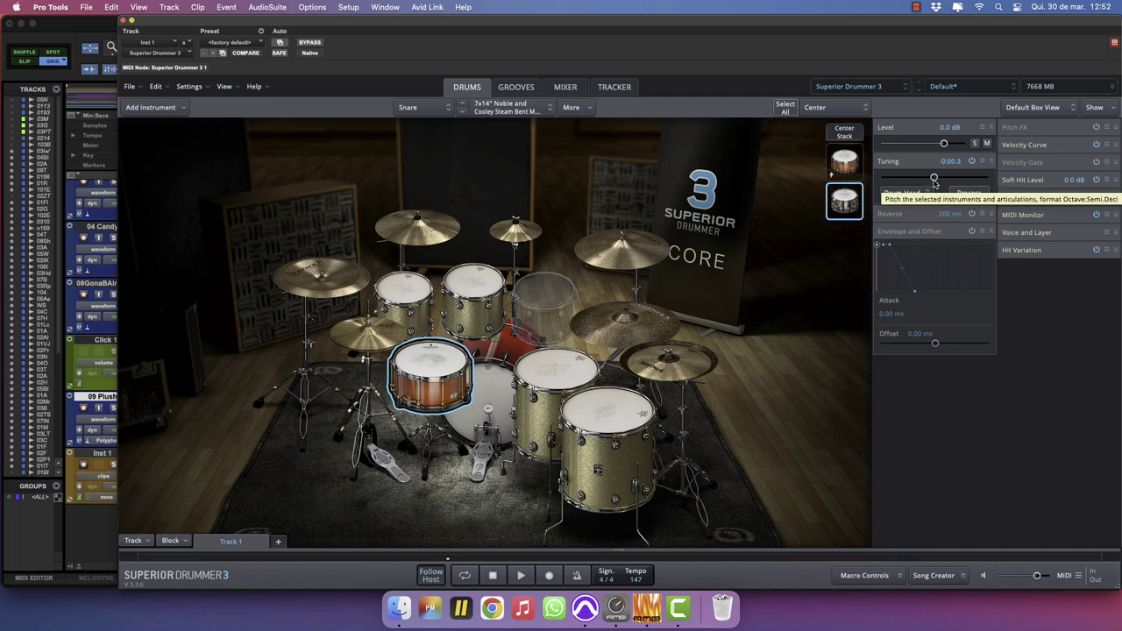
{"action": "left_click_drag", "start_coordinate": [933, 181], "coordinate": [933, 180]}
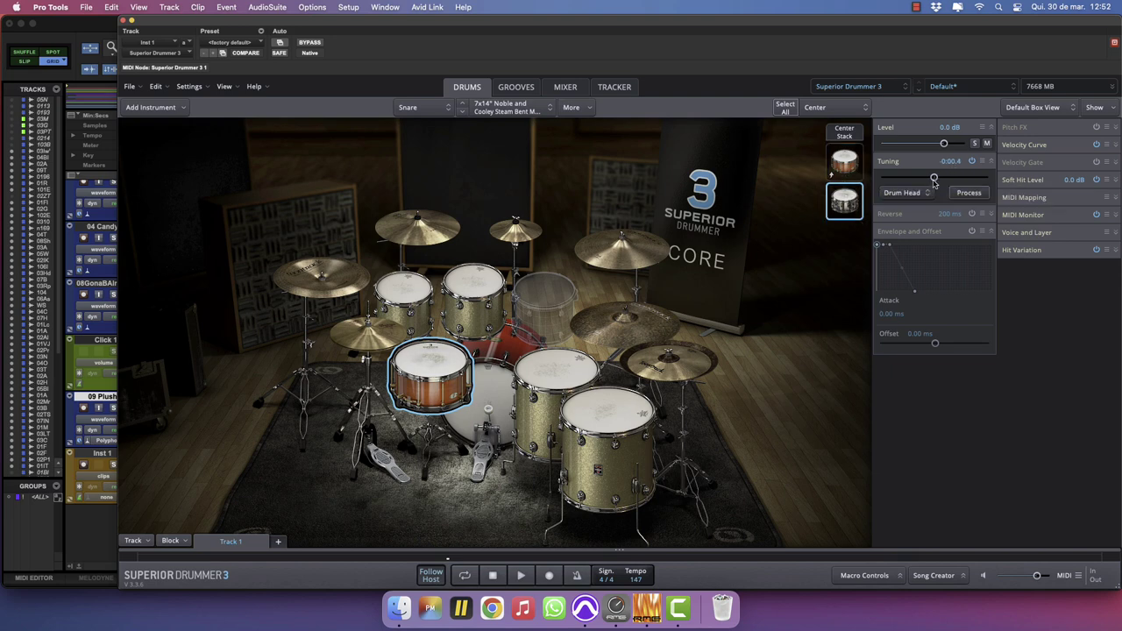
{"action": "left_click", "coordinate": [854, 198]}
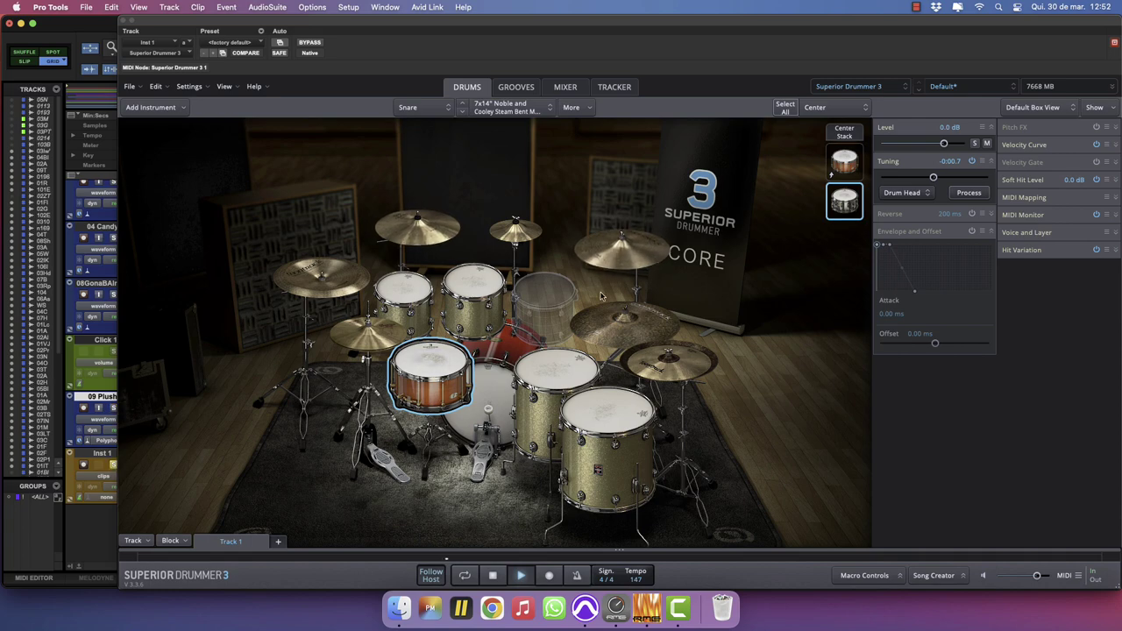
Return to the mixer and raise the X-Snare Top channel to about -4.1 dB.
{"action": "left_click", "coordinate": [564, 88]}
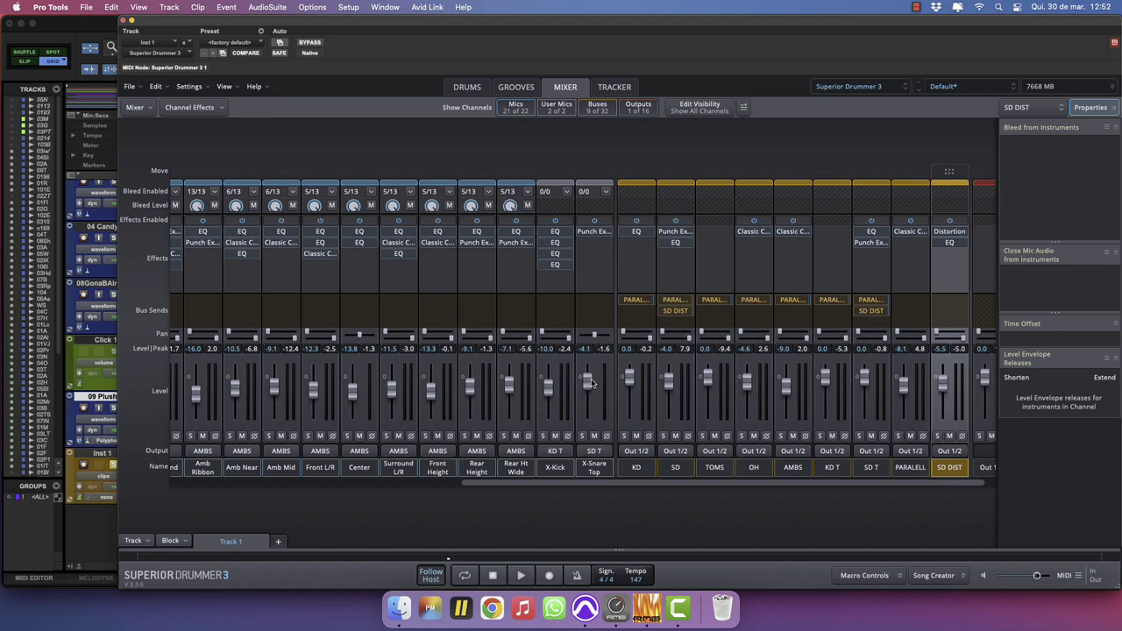
Raise the X-Snare Top channel's level to -0.5 dB while the track plays.
{"action": "key", "text": "space"}
{"action": "left_click_drag", "start_coordinate": [593, 378], "coordinate": [589, 379]}
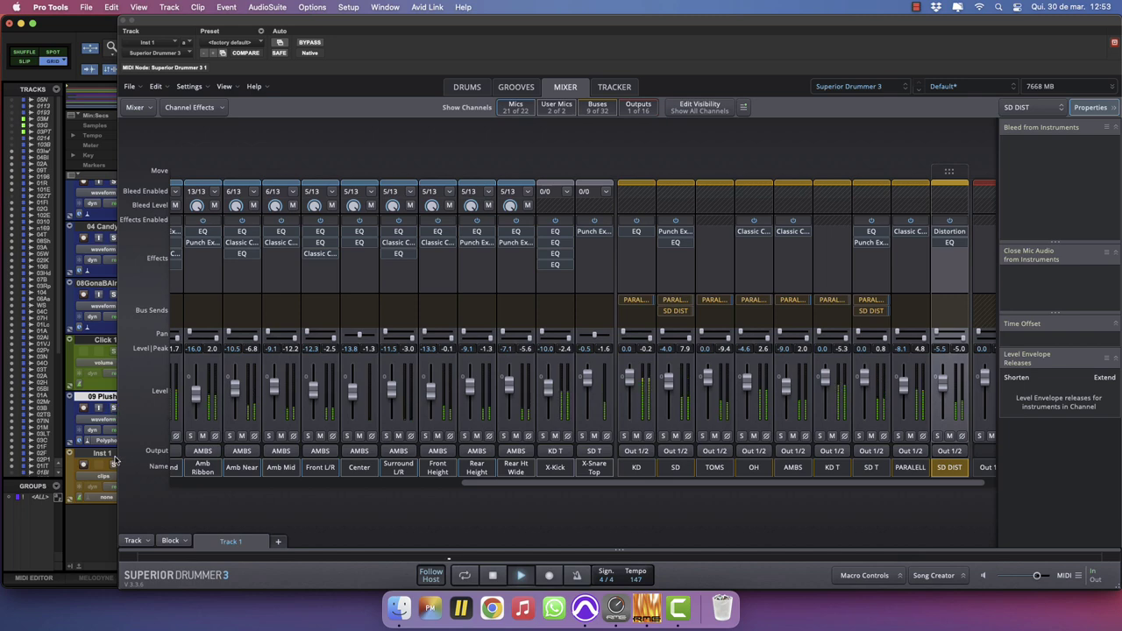
{"action": "key", "text": "space"}
{"action": "key", "text": "space"}
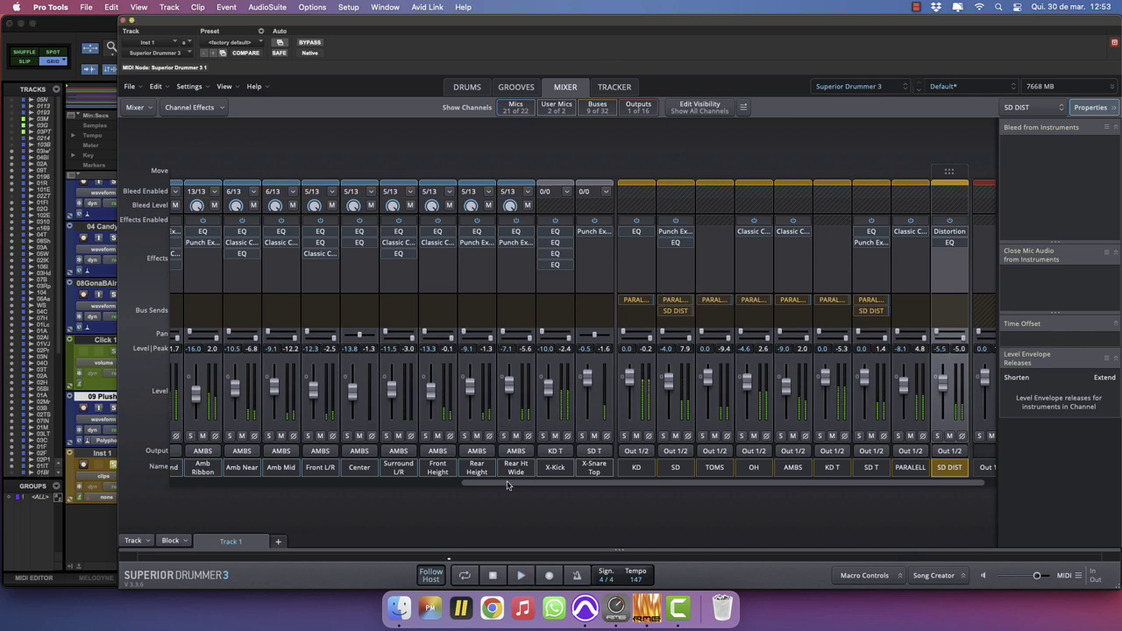
Audition Racktom 1 in the drum kit, then play the track to listen to the toms in the mix.
{"action": "left_click_drag", "start_coordinate": [496, 487], "coordinate": [318, 465]}
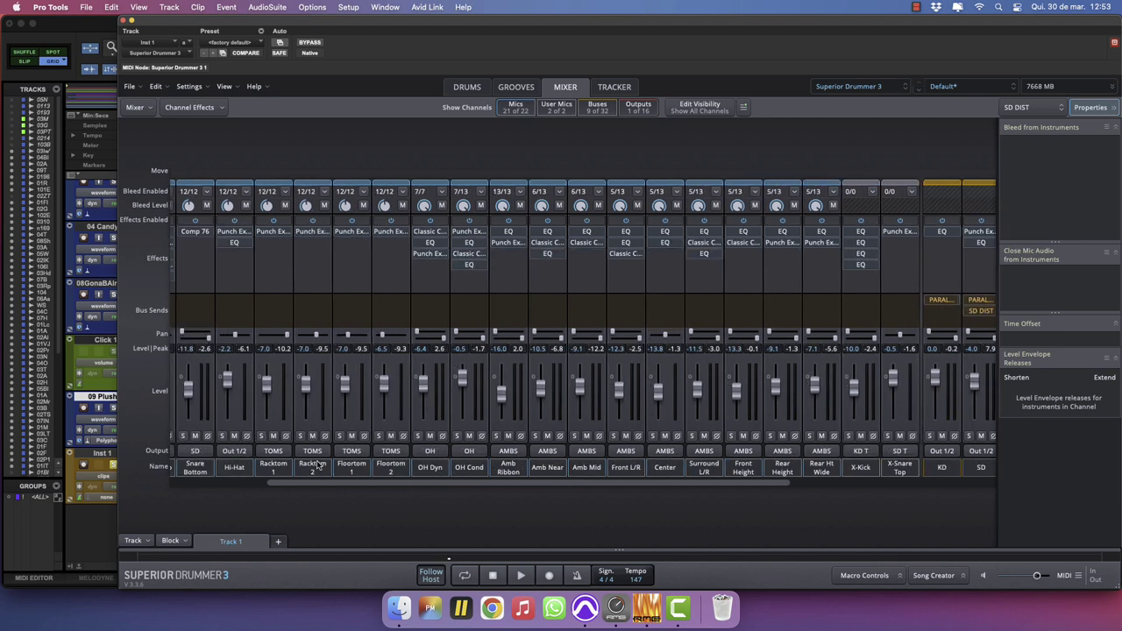
{"action": "left_click", "coordinate": [468, 88]}
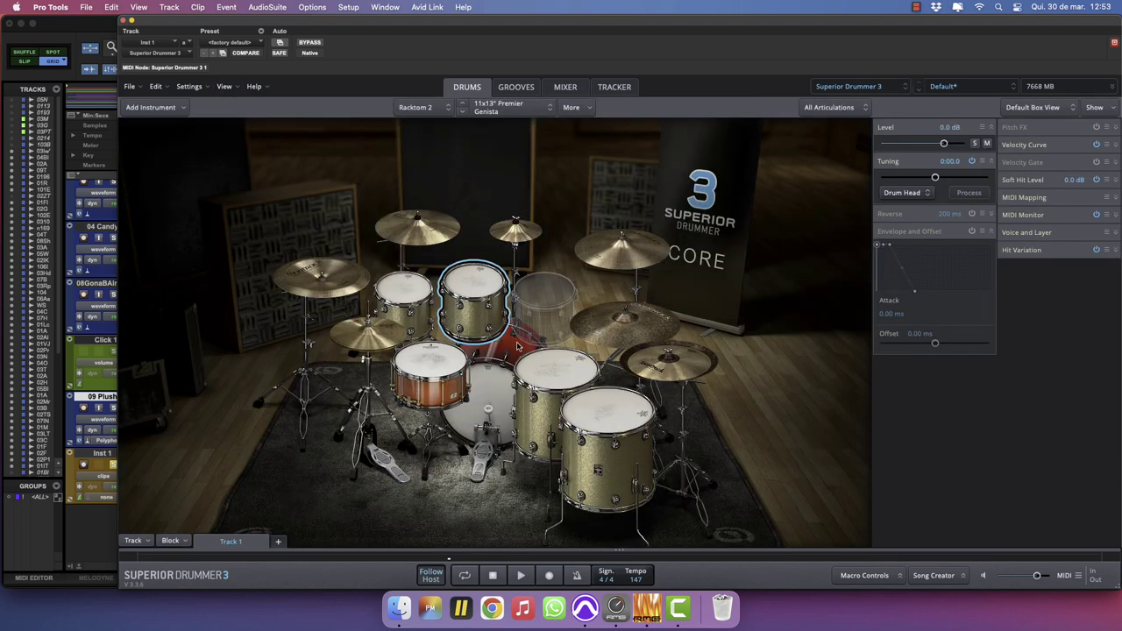
{"action": "left_click", "coordinate": [409, 277]}
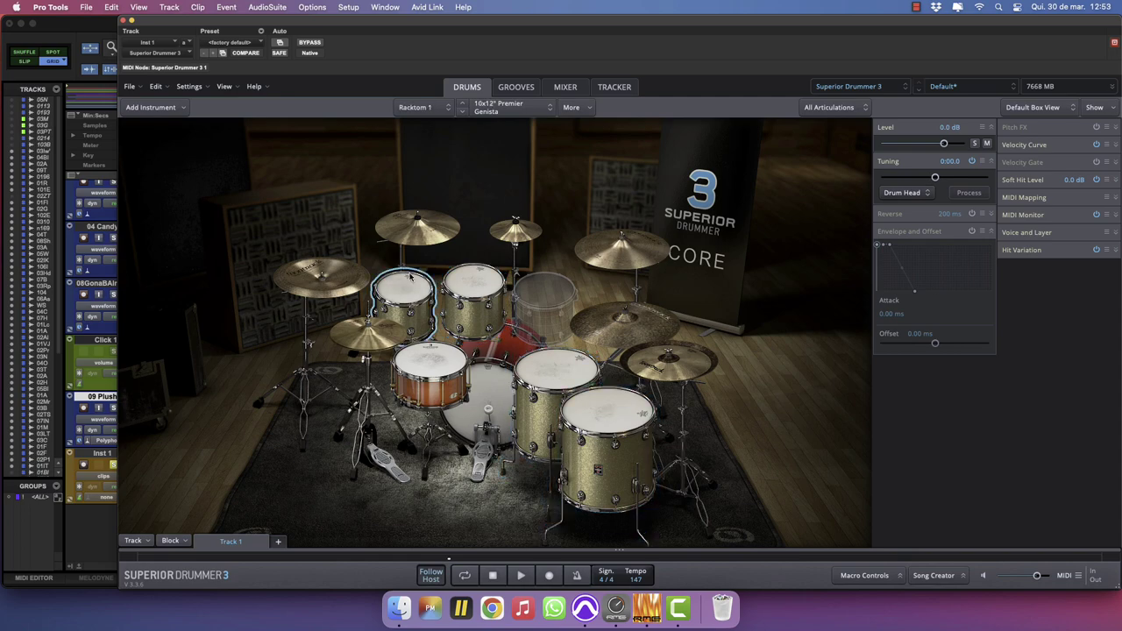
{"action": "left_click", "coordinate": [565, 88]}
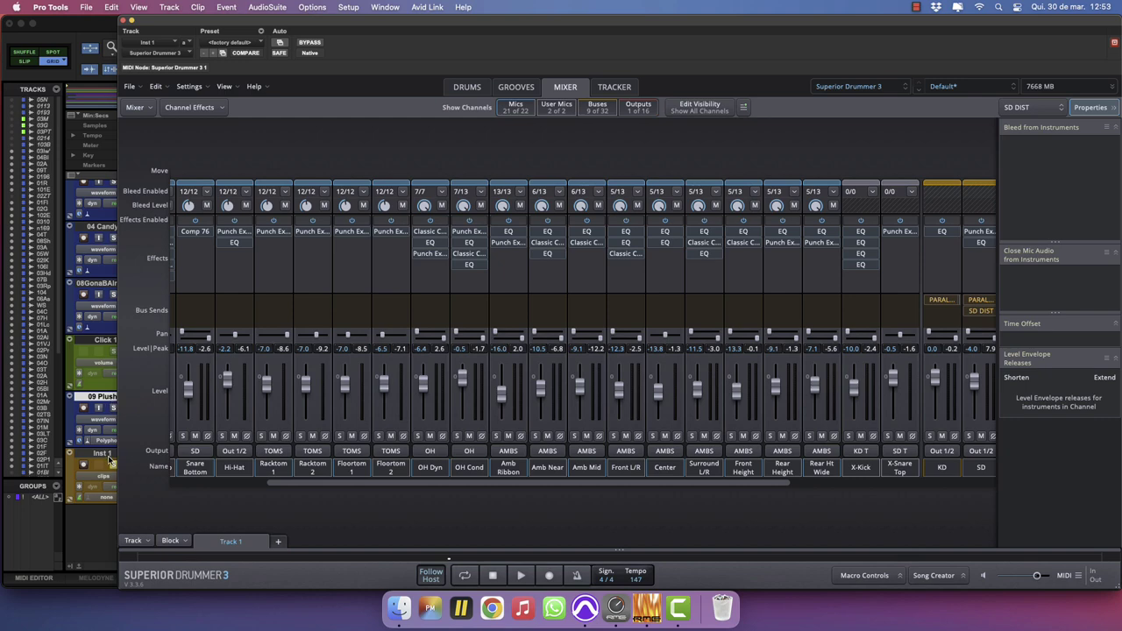
{"action": "key", "text": "space"}
Enable the toms' envelopes with a 544 ms release on Racktom 1, Racktom 2 and Floortom 1, and 464 ms on Floortom 2.
{"action": "left_click", "coordinate": [474, 88]}
{"action": "left_click", "coordinate": [411, 289]}
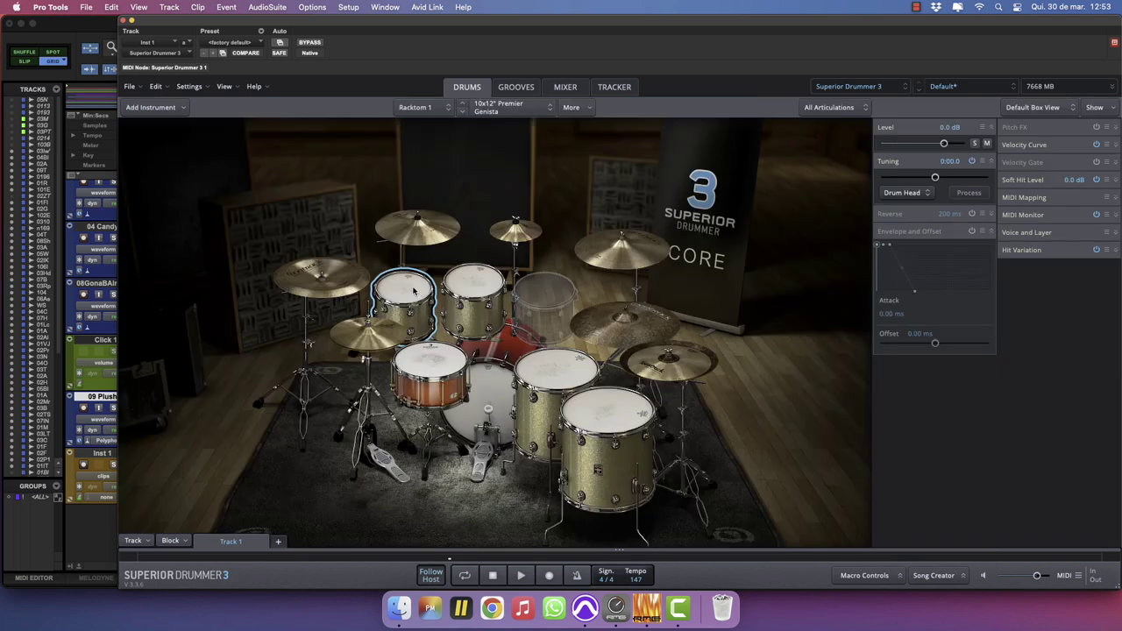
{"action": "left_click", "coordinate": [410, 287]}
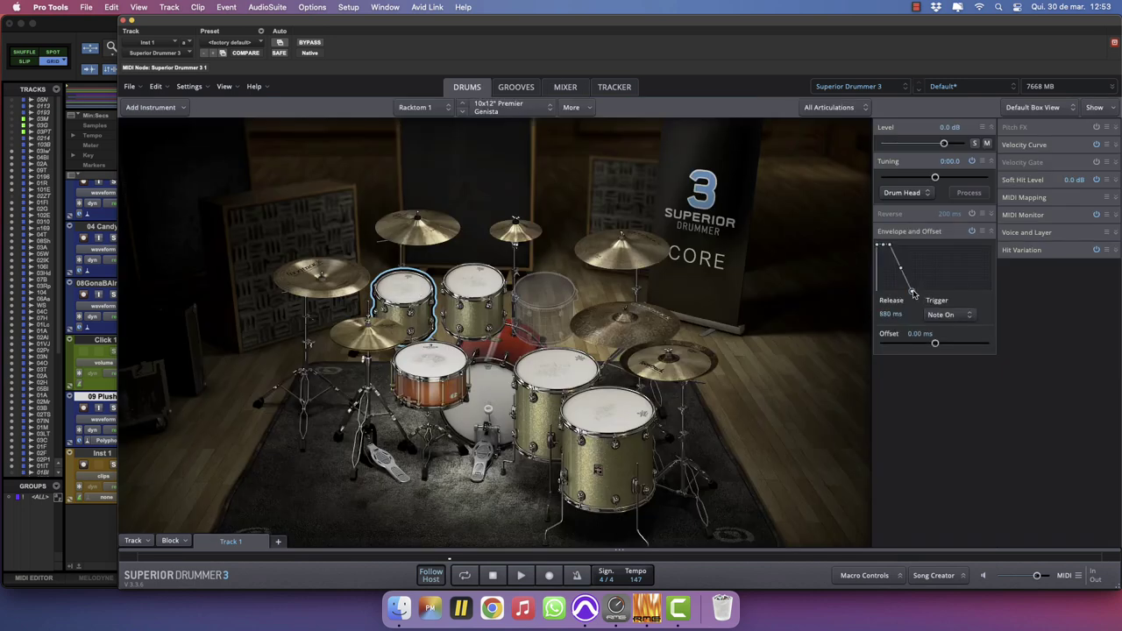
{"action": "left_click", "coordinate": [406, 289]}
{"action": "left_click", "coordinate": [470, 281]}
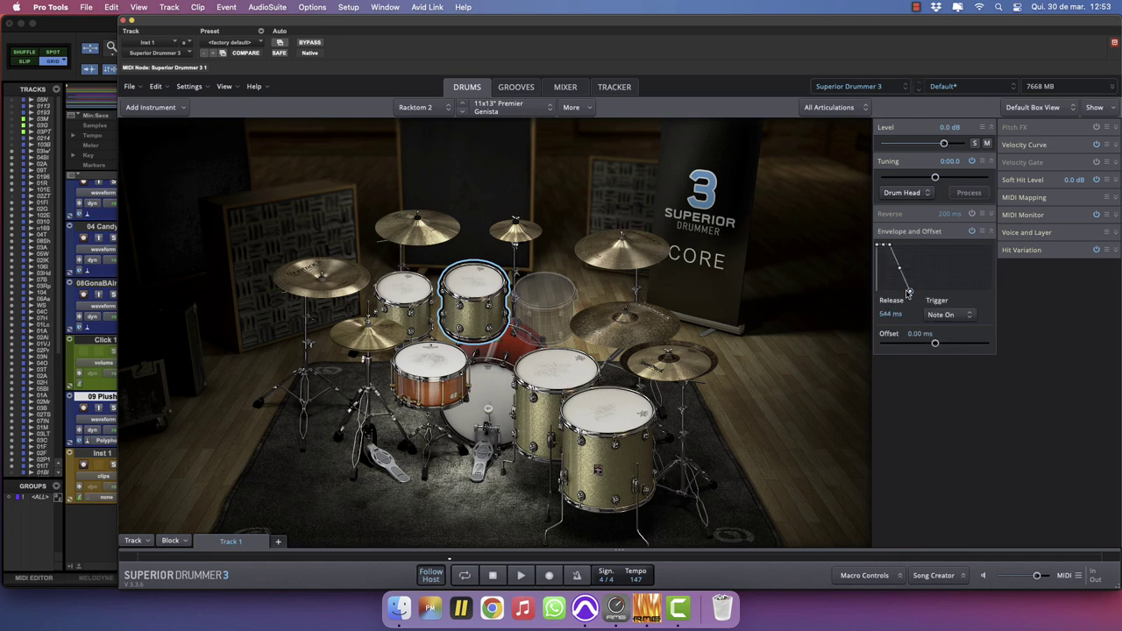
{"action": "left_click", "coordinate": [561, 364]}
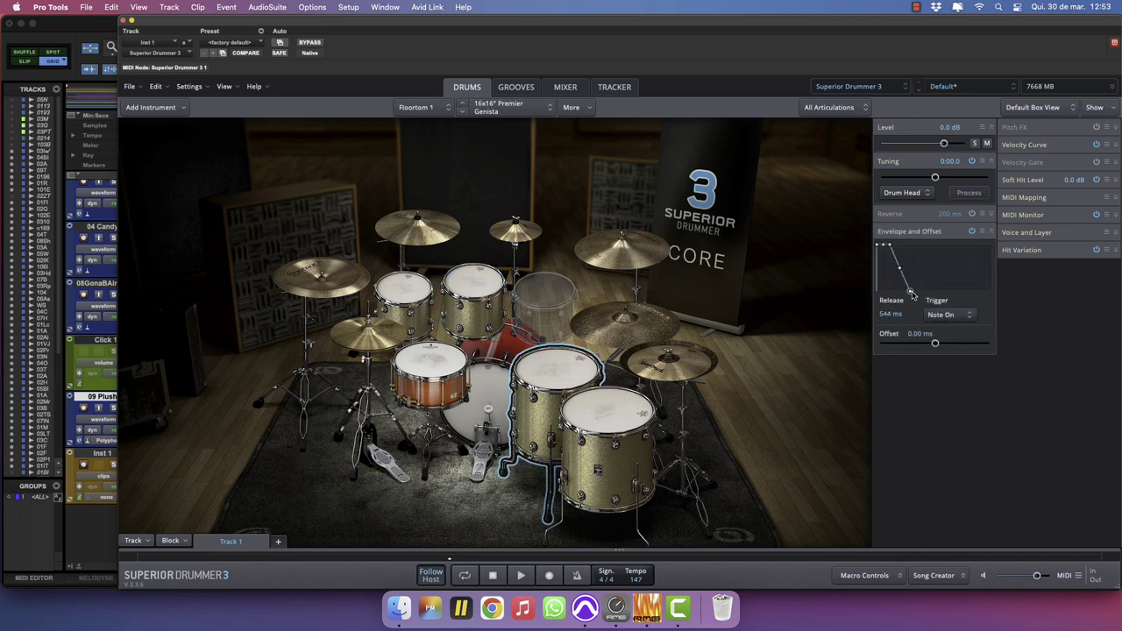
{"action": "left_click", "coordinate": [621, 415]}
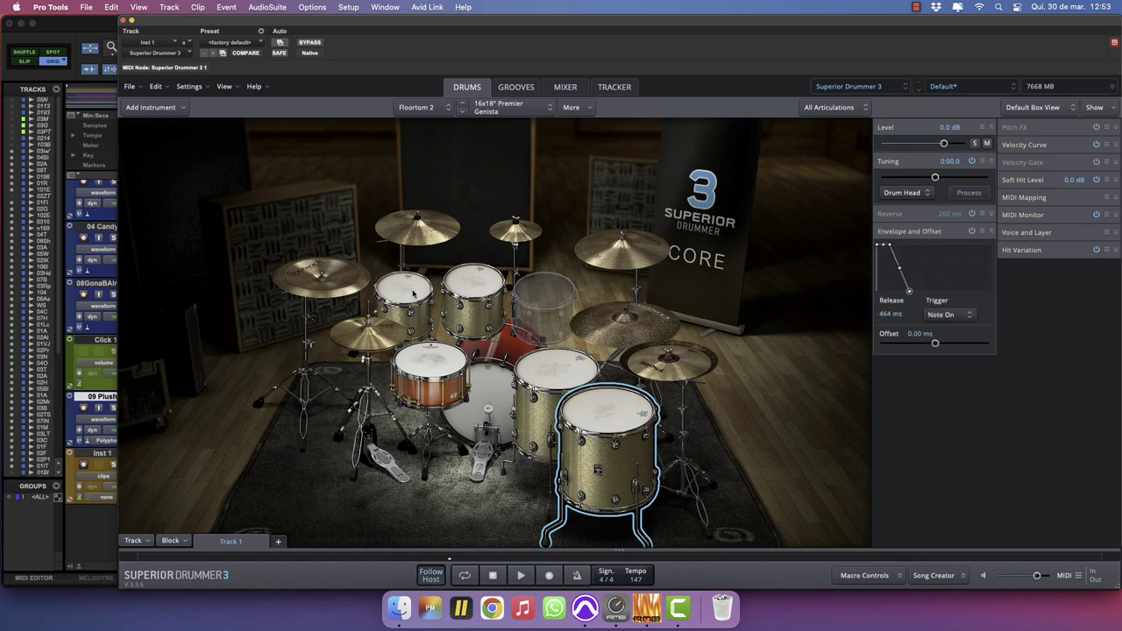
{"action": "left_click", "coordinate": [488, 289]}
Insert an EQ on the TOMS bus and cut about 6.7 dB at around 615 Hz.
{"action": "left_click", "coordinate": [568, 89]}
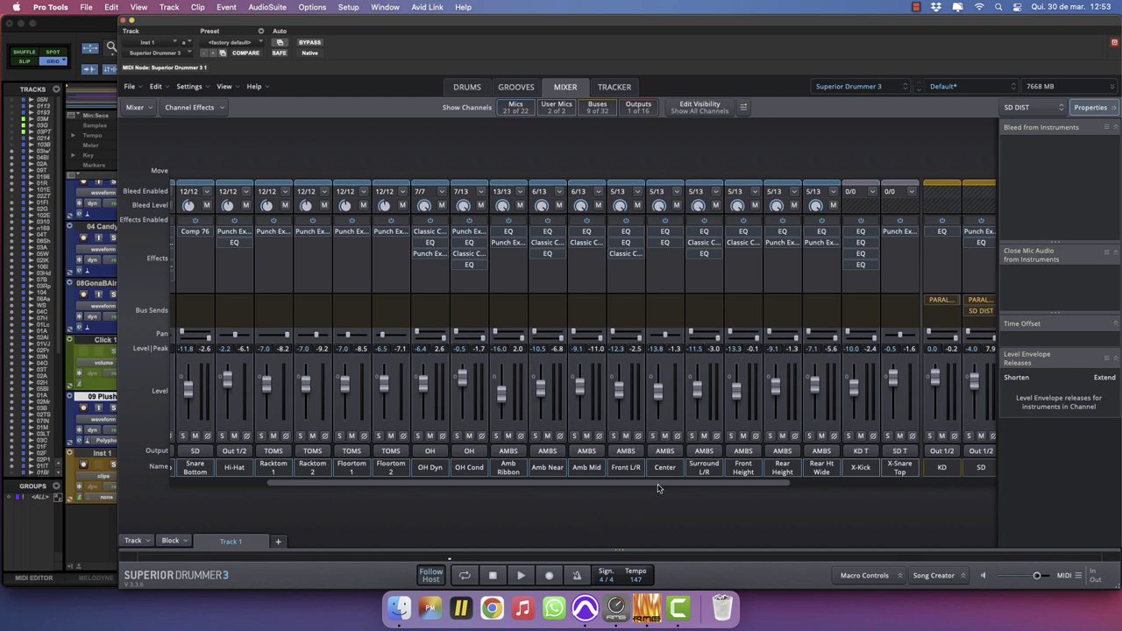
{"action": "left_click_drag", "start_coordinate": [659, 488], "coordinate": [954, 475]}
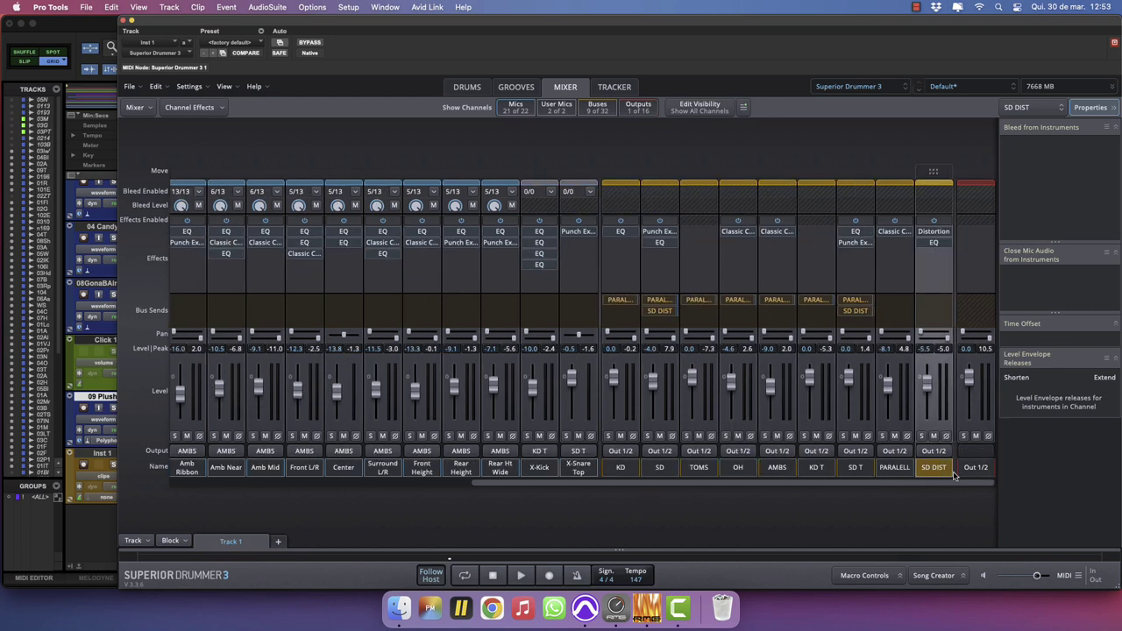
{"action": "left_click", "coordinate": [699, 231]}
{"action": "mouse_move", "coordinate": [745, 246]}
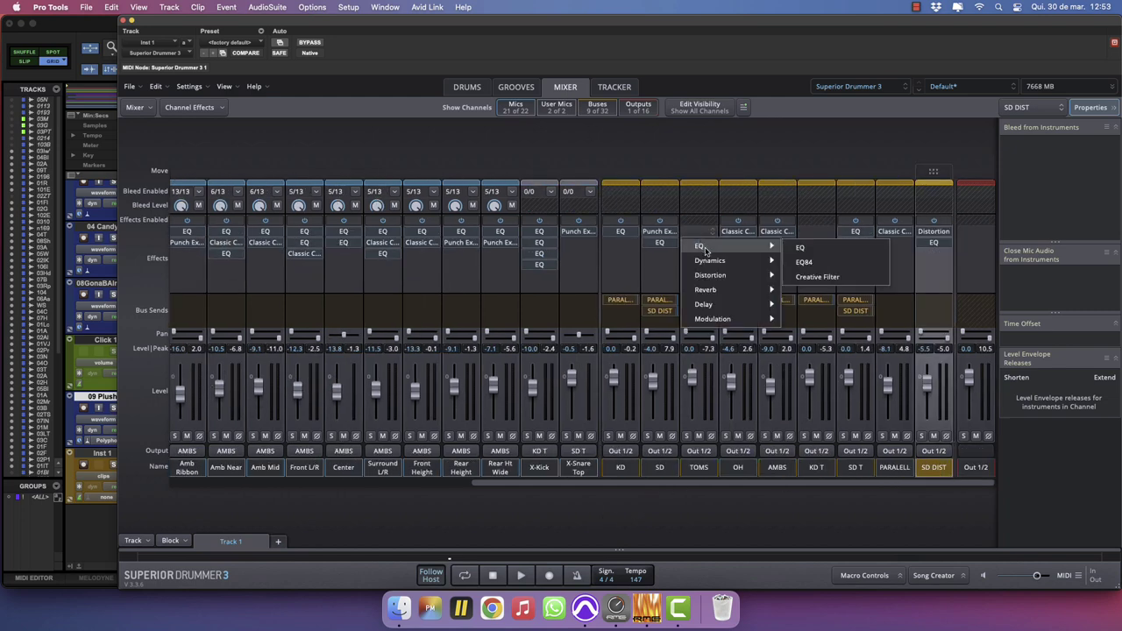
{"action": "left_click", "coordinate": [803, 249]}
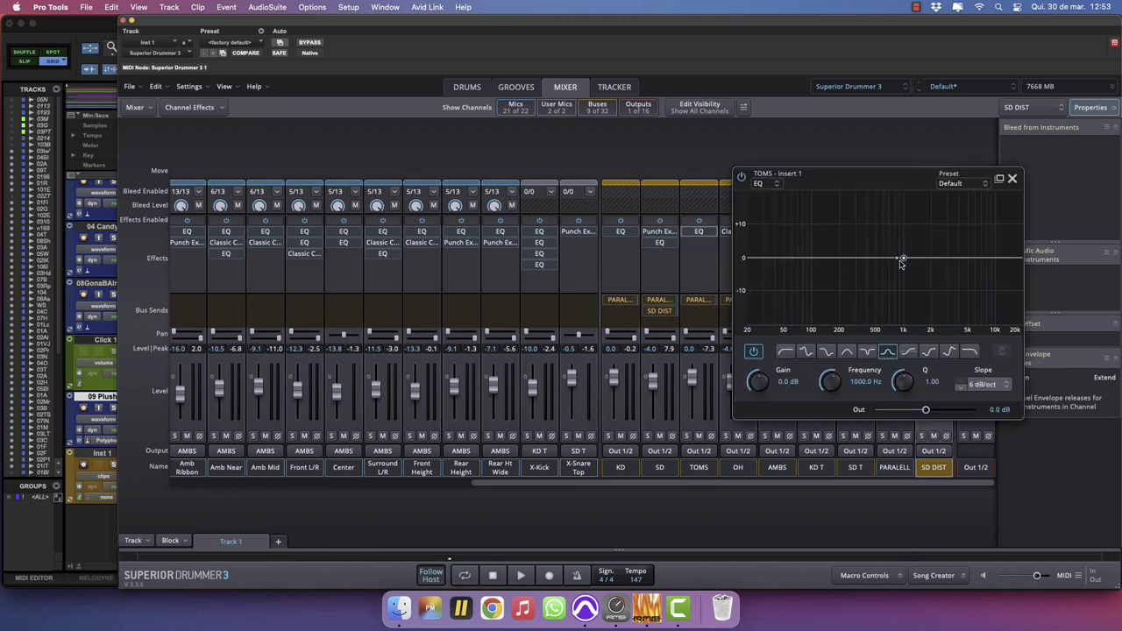
{"action": "left_click_drag", "start_coordinate": [902, 260], "coordinate": [883, 279]}
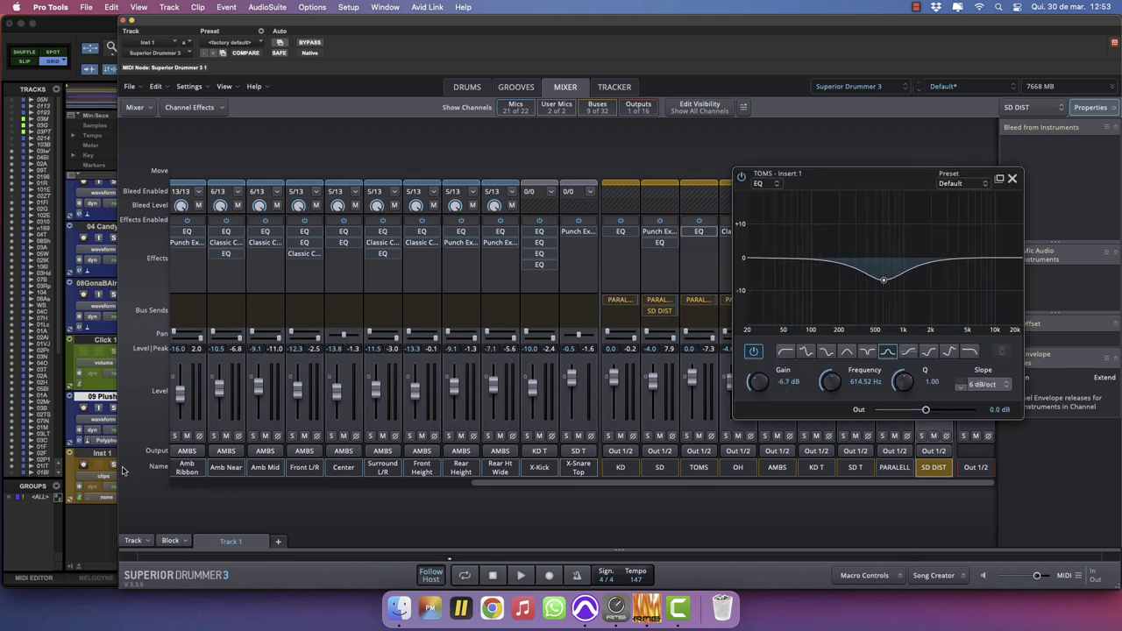
During playback, add a boost of about 6.5 dB at around 8820 Hz to the TOMS bus EQ.
{"action": "left_click", "coordinate": [114, 465]}
{"action": "key", "text": "space"}
{"action": "double_click", "coordinate": [965, 233]}
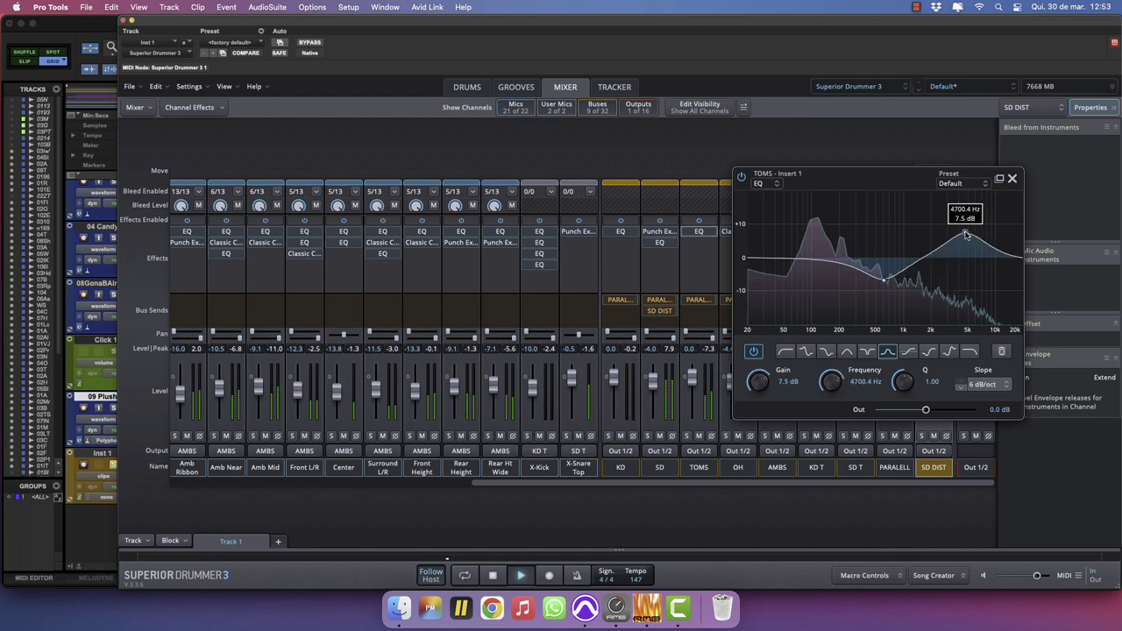
{"action": "left_click_drag", "start_coordinate": [965, 233], "coordinate": [987, 231]}
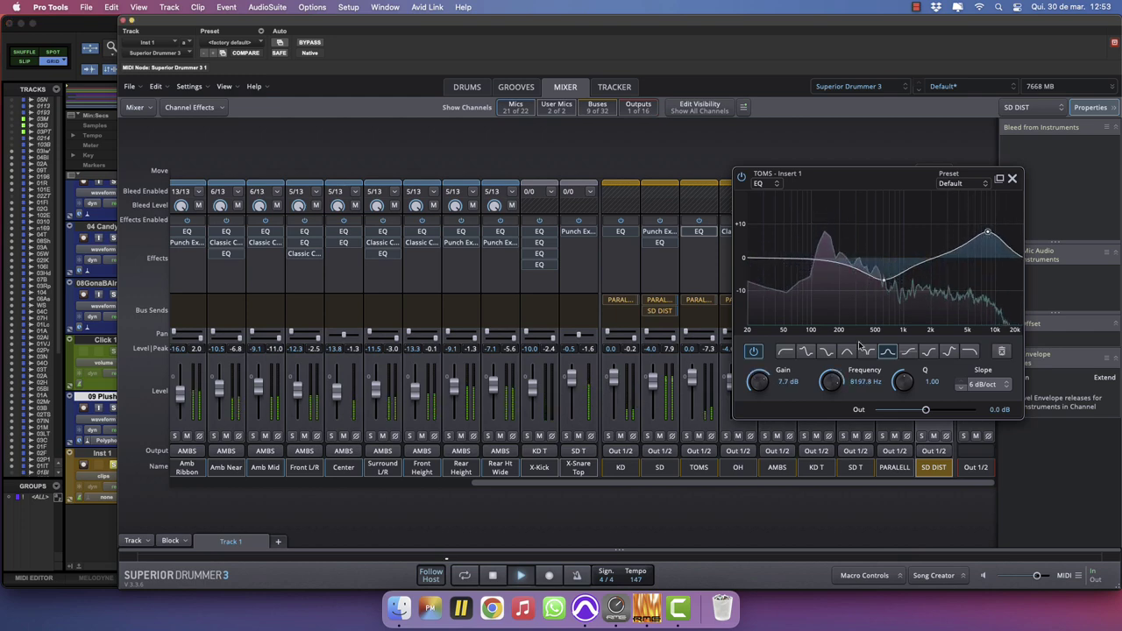
{"action": "left_click_drag", "start_coordinate": [987, 231], "coordinate": [990, 236]}
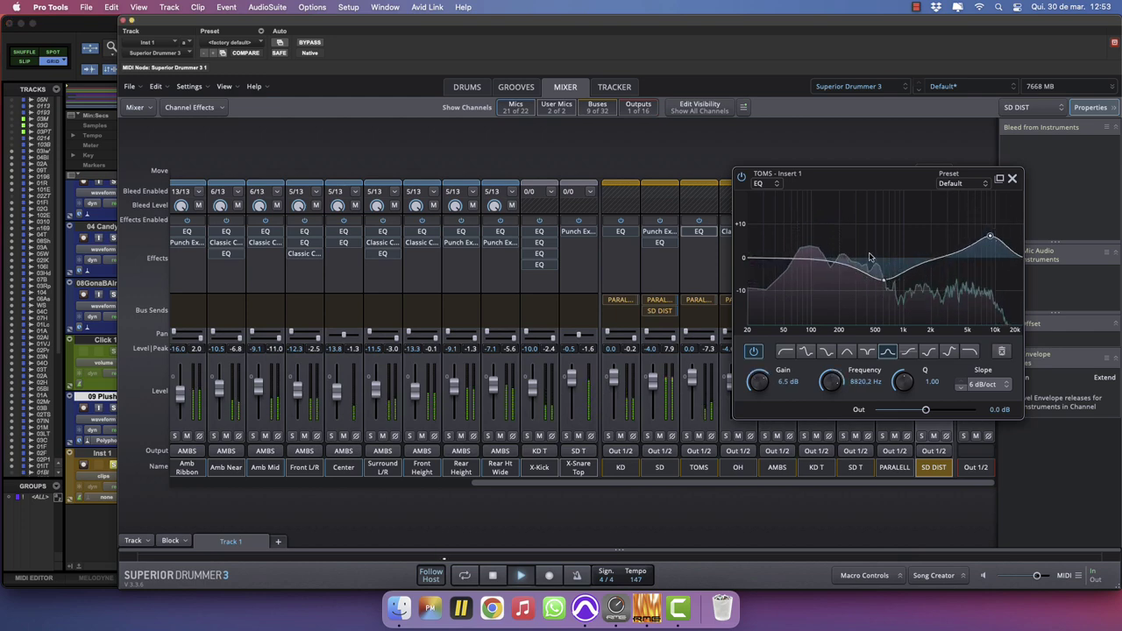
Add a Punch Exciter 361 after the EQ on the TOMS bus and close both effect windows.
{"action": "left_click", "coordinate": [661, 246]}
{"action": "mouse_move", "coordinate": [712, 272]}
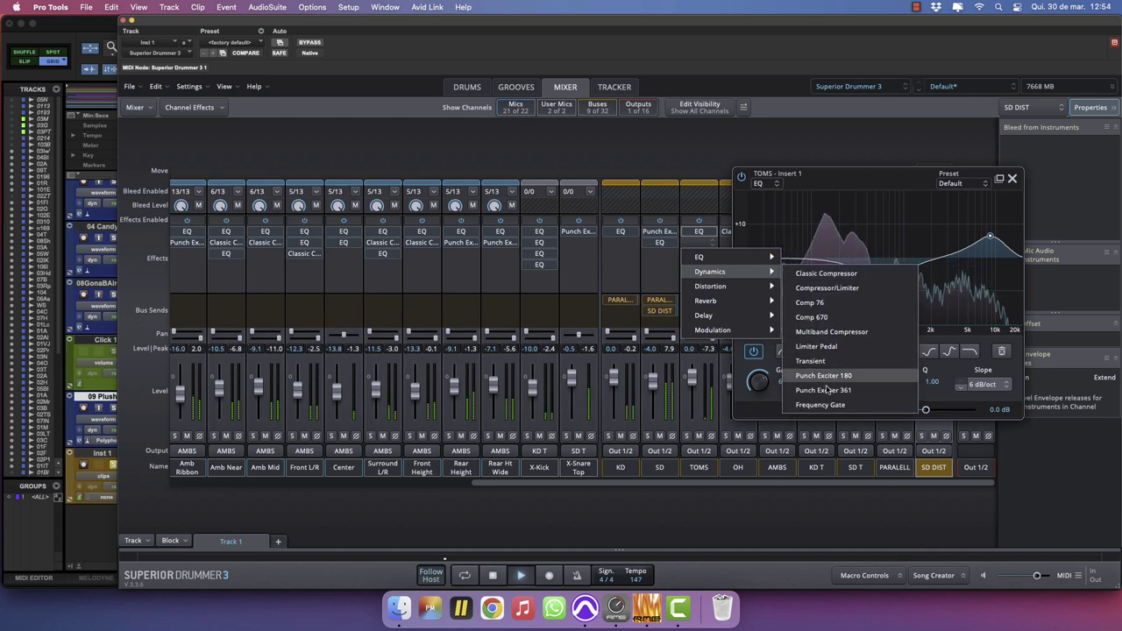
{"action": "left_click", "coordinate": [824, 390]}
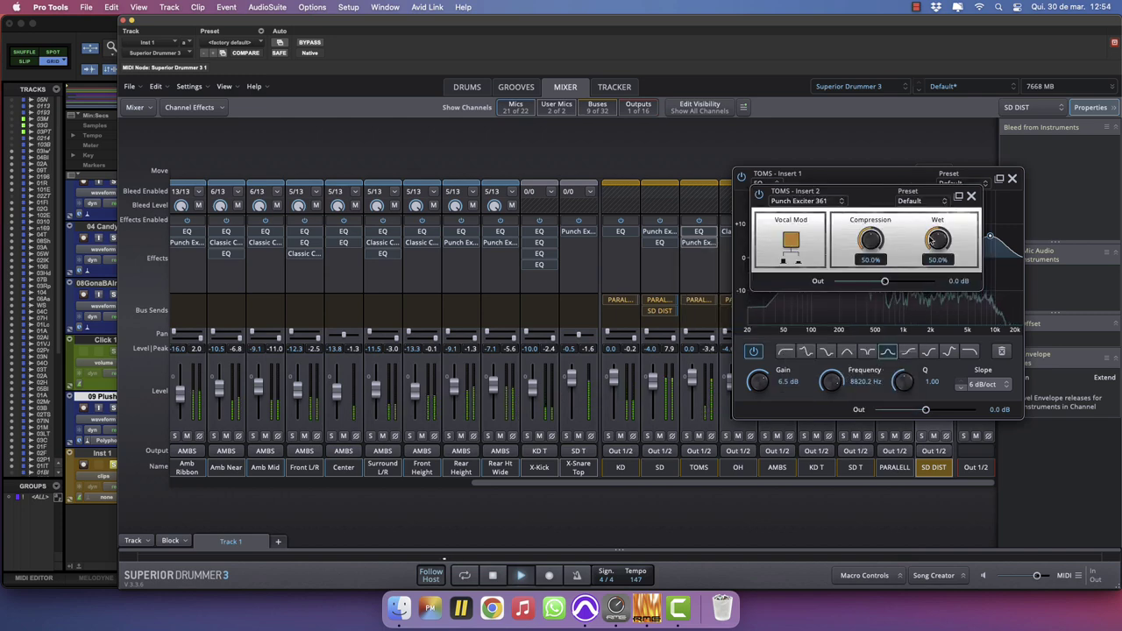
{"action": "left_click", "coordinate": [970, 197]}
{"action": "left_click", "coordinate": [1011, 178]}
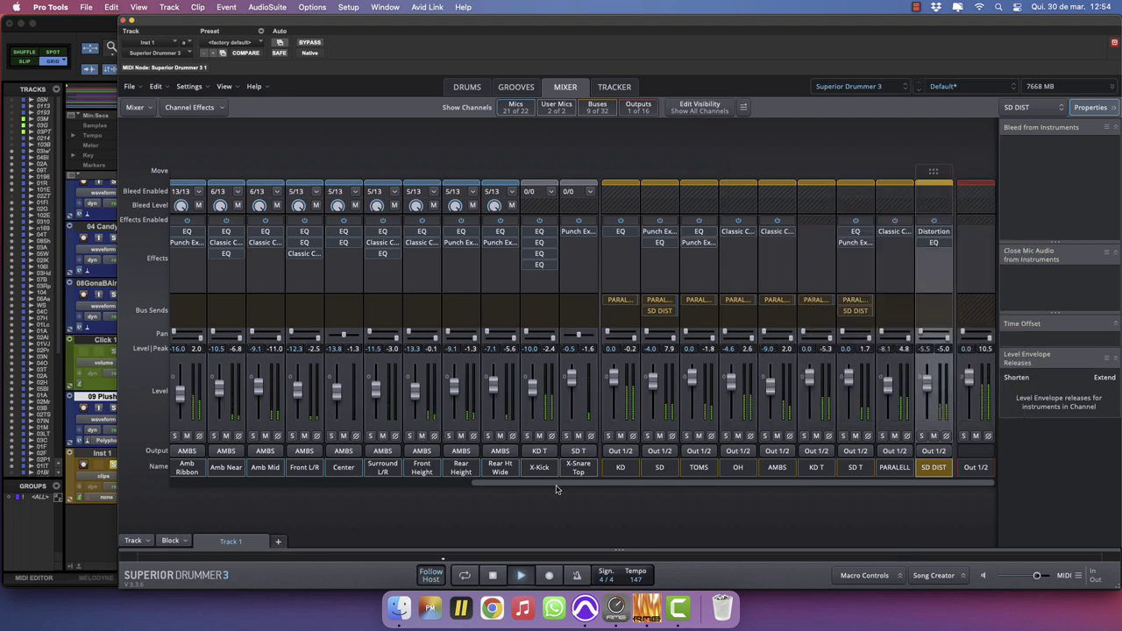
Raise the tom levels to -4.1 dB for Racktom 1, -2.9 dB for Racktom 2 and Floortom 1, and -2.4 dB for Floortom 2.
{"action": "left_click_drag", "start_coordinate": [556, 483], "coordinate": [219, 495]}
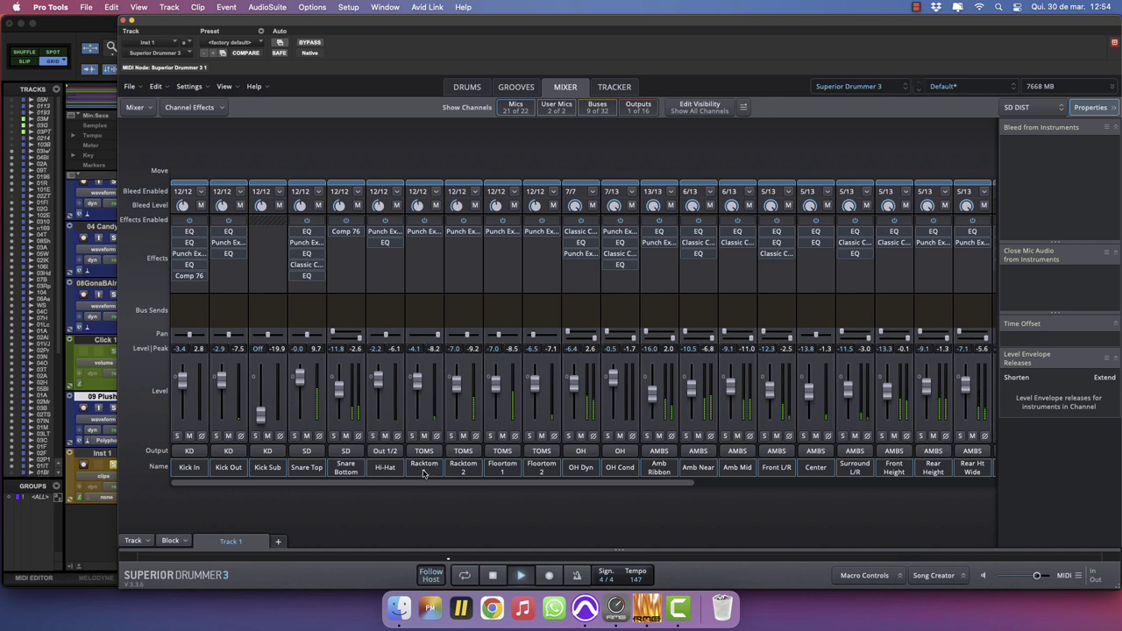
{"action": "left_click_drag", "start_coordinate": [424, 473], "coordinate": [537, 473]}
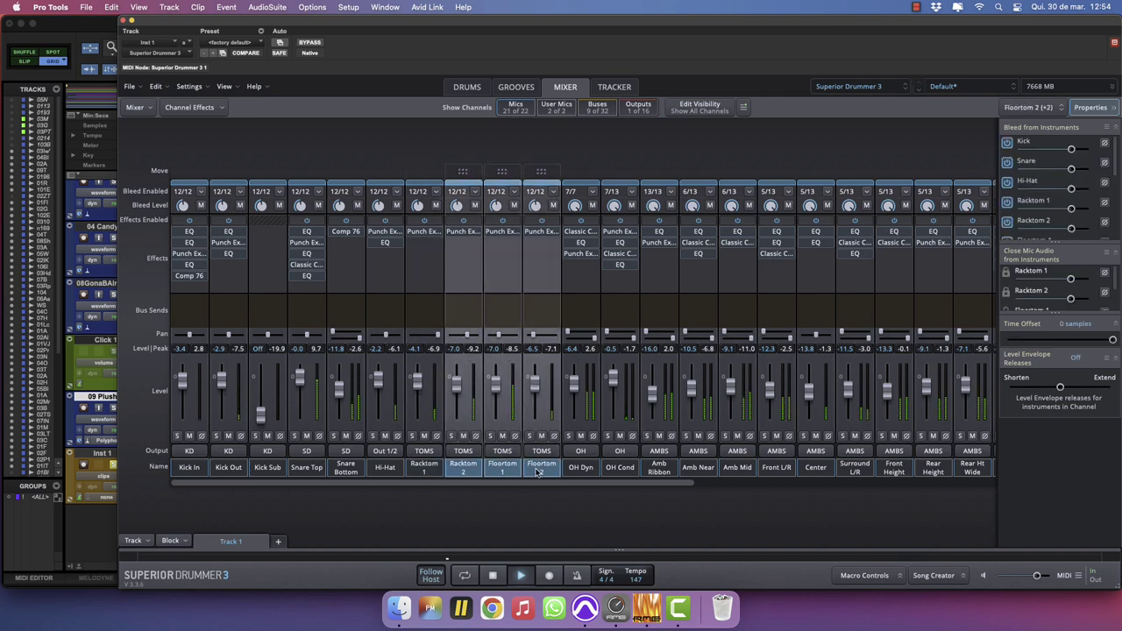
{"action": "left_click_drag", "start_coordinate": [465, 376], "coordinate": [461, 377]}
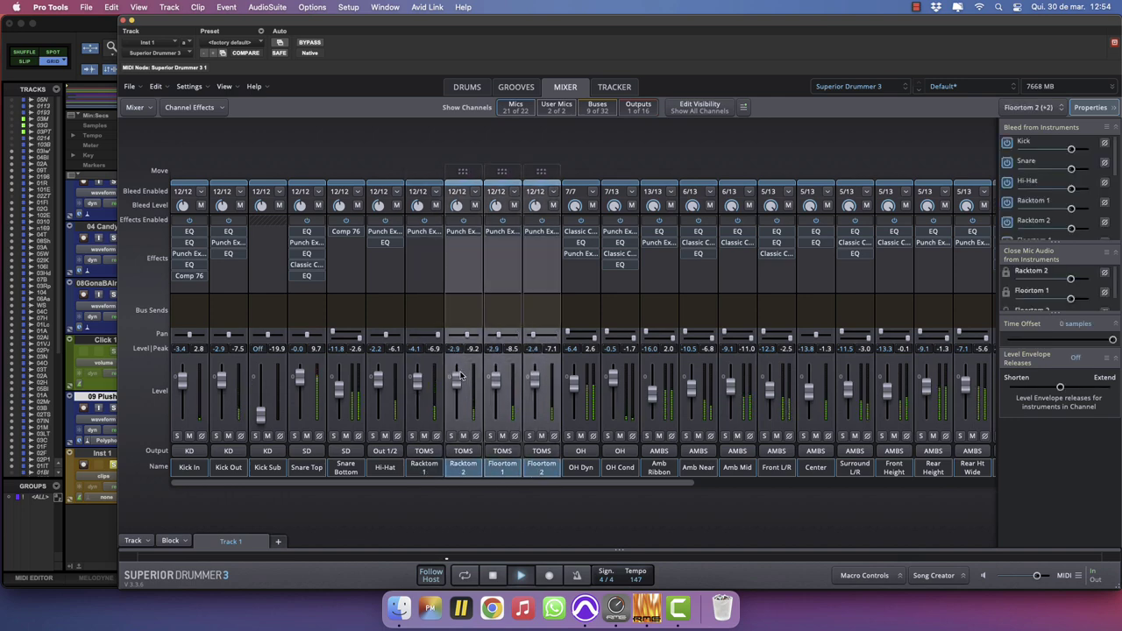
Add an EQ to Racktom 1 with a boost of about 7.9 dB at 9352 Hz and cuts in the deep lows and just above 1 kHz.
{"action": "left_click", "coordinate": [423, 468]}
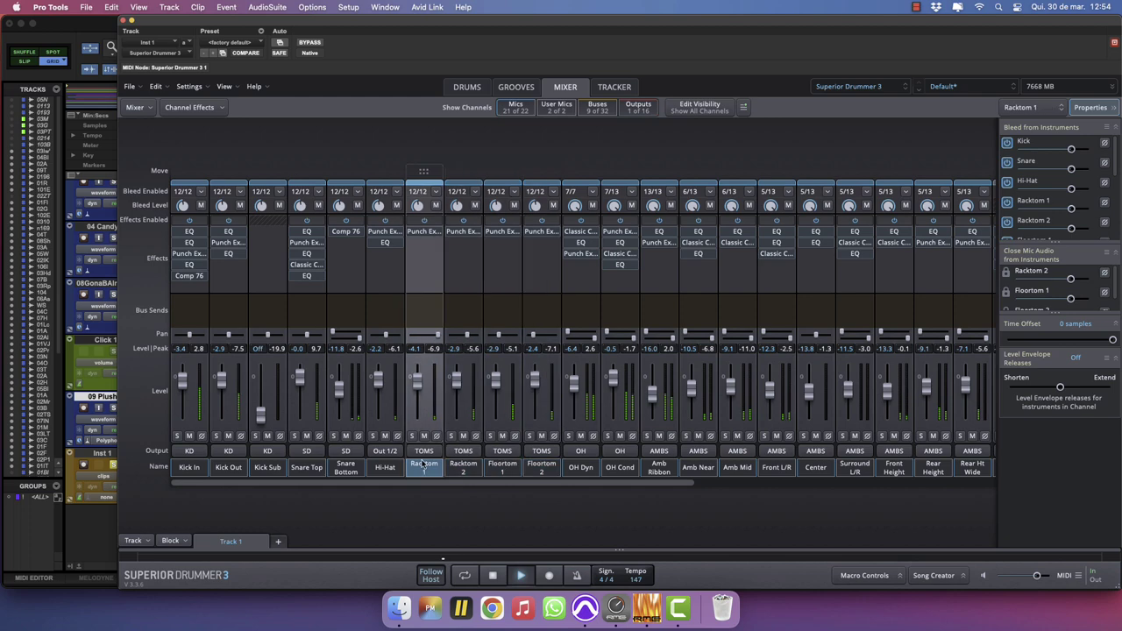
{"action": "left_click", "coordinate": [422, 244]}
{"action": "mouse_move", "coordinate": [430, 256]}
{"action": "left_click", "coordinate": [526, 261]}
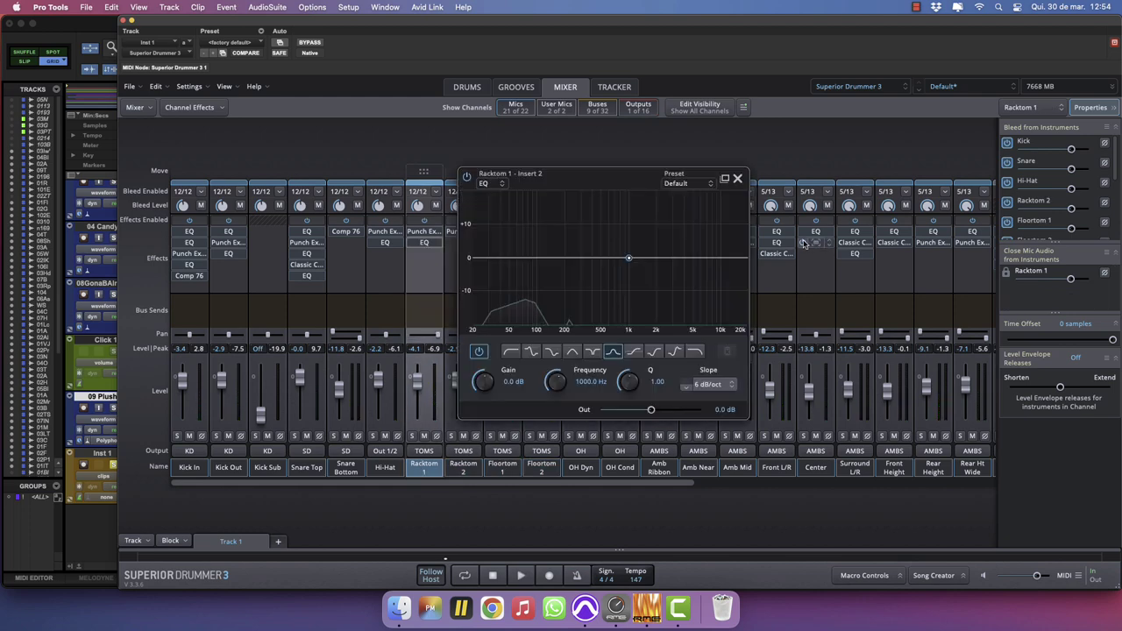
{"action": "left_click_drag", "start_coordinate": [705, 257], "coordinate": [716, 233]}
{"action": "key", "text": "space"}
{"action": "left_click_drag", "start_coordinate": [640, 258], "coordinate": [636, 267]}
{"action": "mouse_move", "coordinate": [491, 259]}
{"action": "left_mouse_down"}
{"action": "mouse_move", "coordinate": [478, 276]}
{"action": "mouse_move", "coordinate": [492, 279]}
{"action": "left_mouse_up"}
{"action": "left_click_drag", "start_coordinate": [715, 233], "coordinate": [726, 216]}
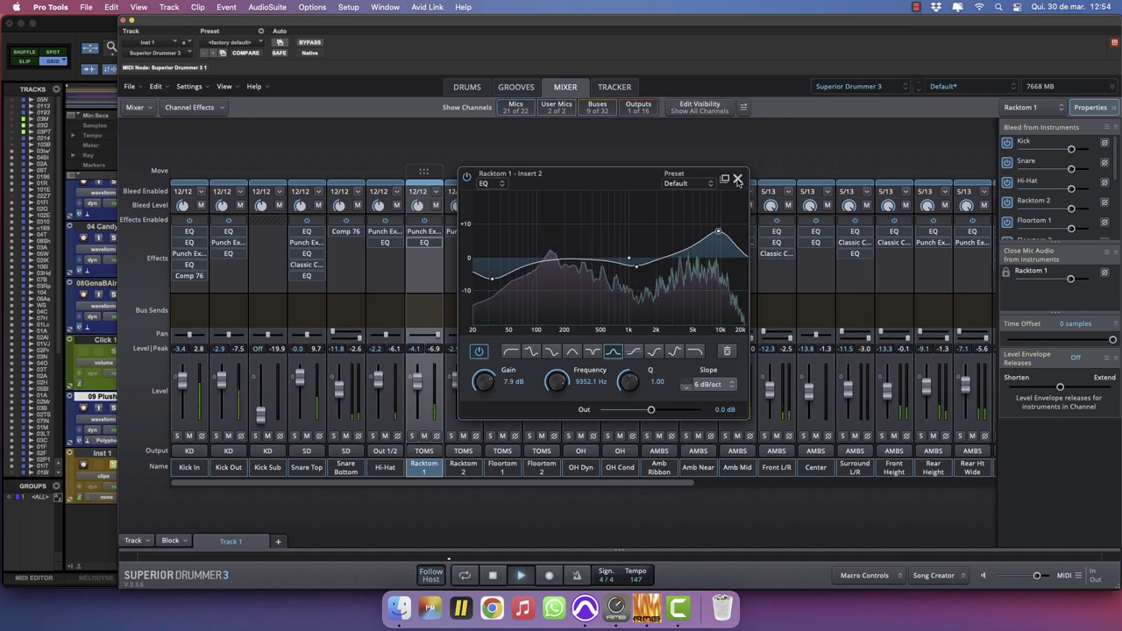
{"action": "left_click", "coordinate": [737, 178]}
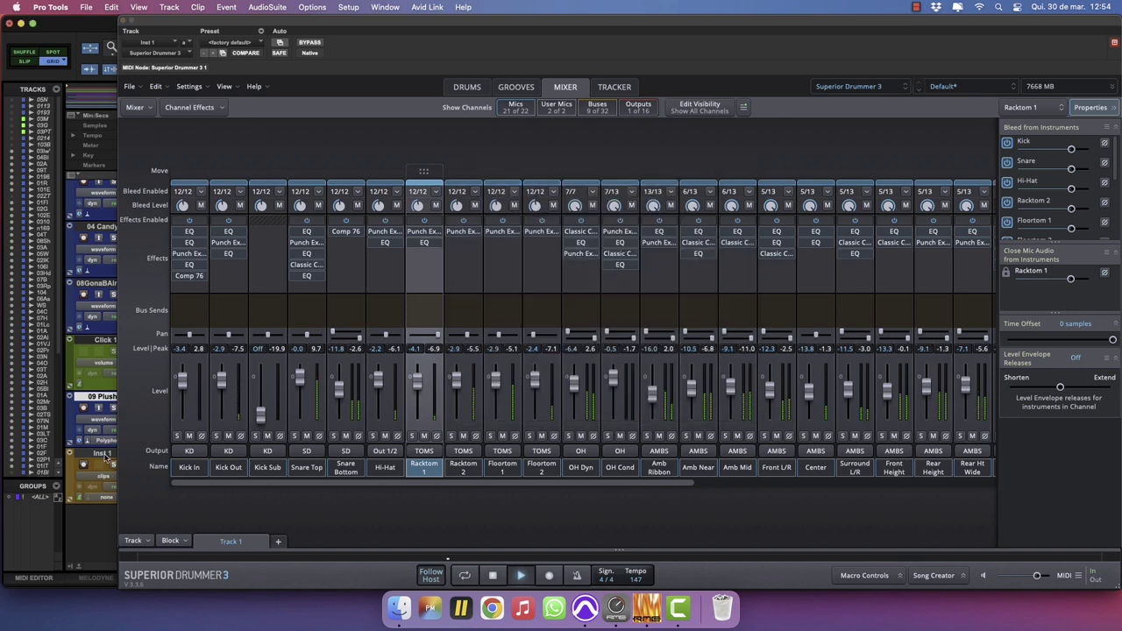
Raise Racktom 1's tuning to 0:01.5, auditioning the drum and playing the track.
{"action": "left_click", "coordinate": [467, 87]}
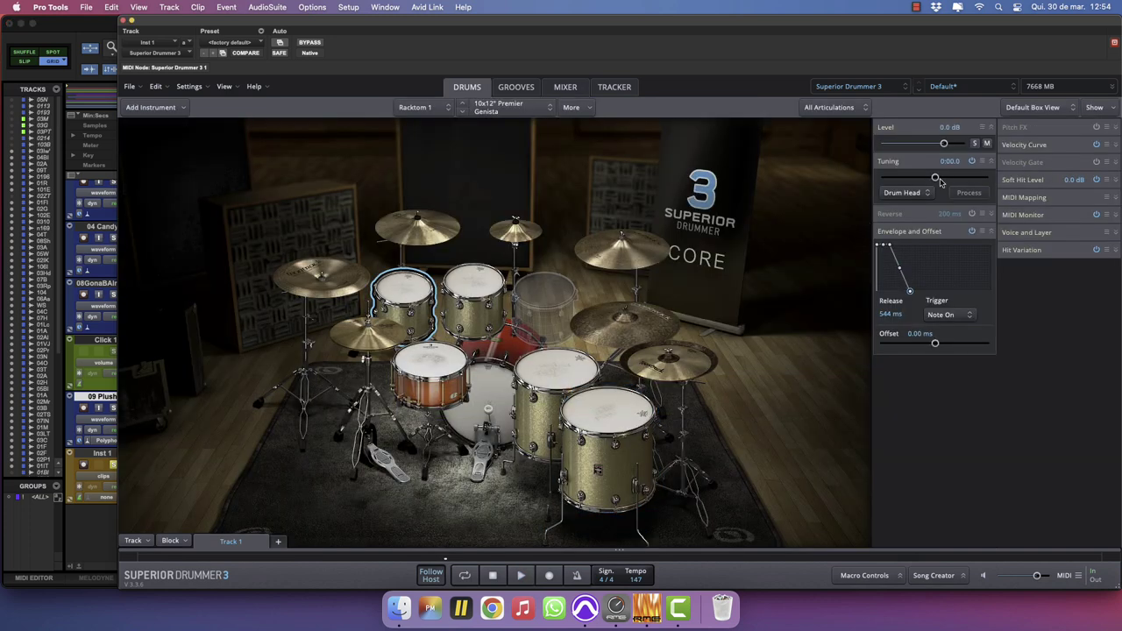
{"action": "left_click", "coordinate": [411, 286]}
{"action": "left_click", "coordinate": [405, 282]}
{"action": "left_click", "coordinate": [407, 290]}
{"action": "left_click", "coordinate": [407, 290]}
{"action": "key", "text": "space"}
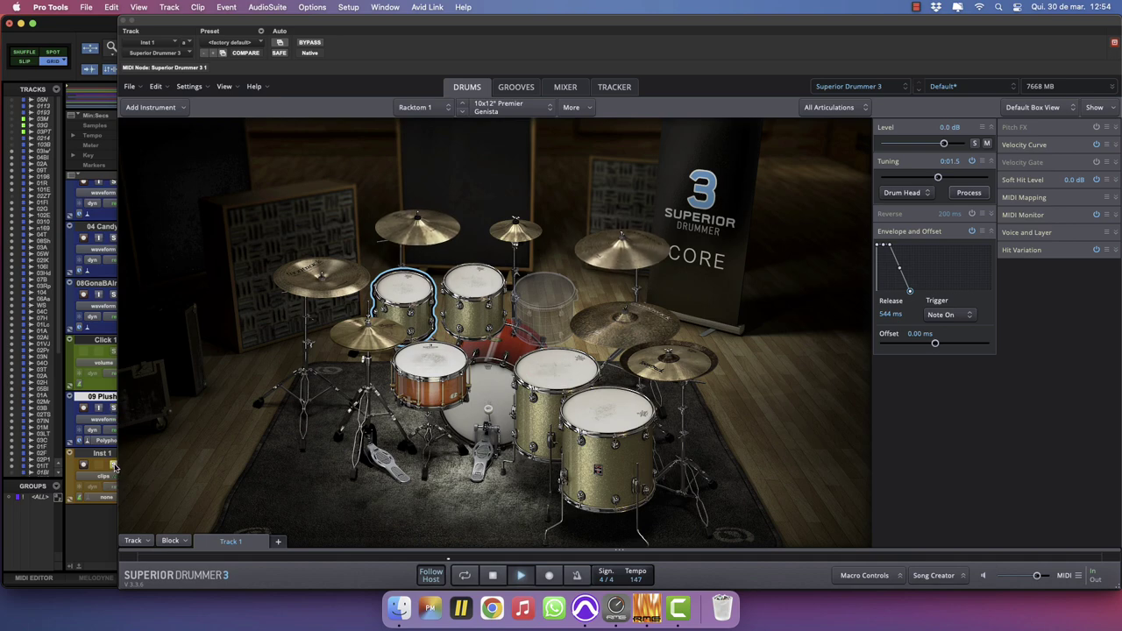
Raise Racktom 1's level to -1.5 dB and add an EQ boost of about 5.8 dB at around 4632 Hz.
{"action": "left_click", "coordinate": [565, 87]}
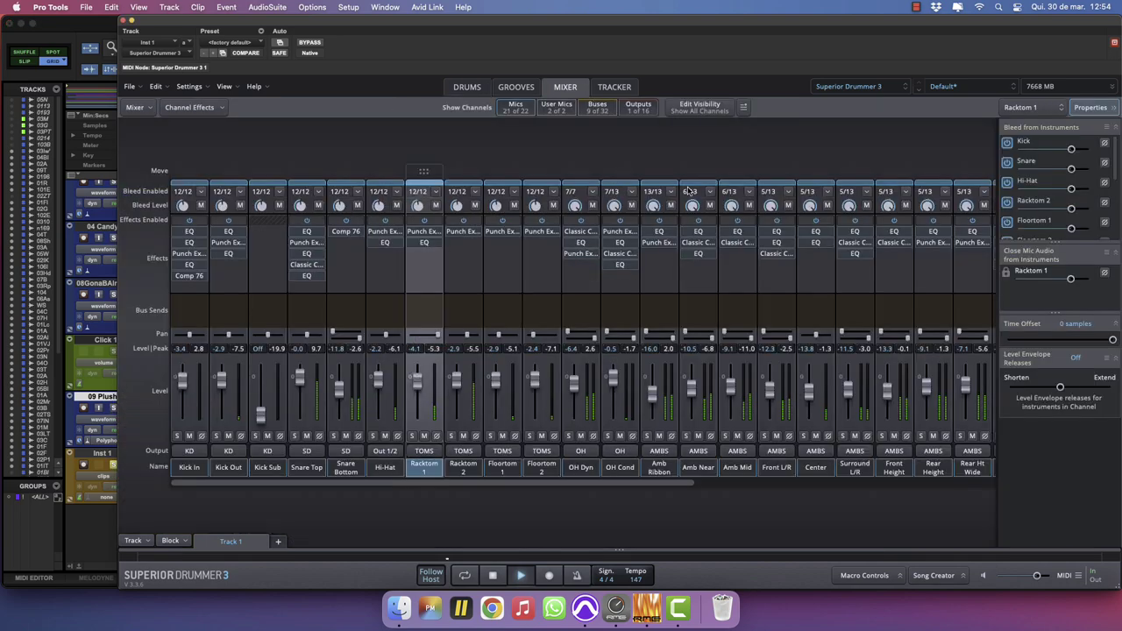
{"action": "left_click_drag", "start_coordinate": [421, 385], "coordinate": [426, 382]}
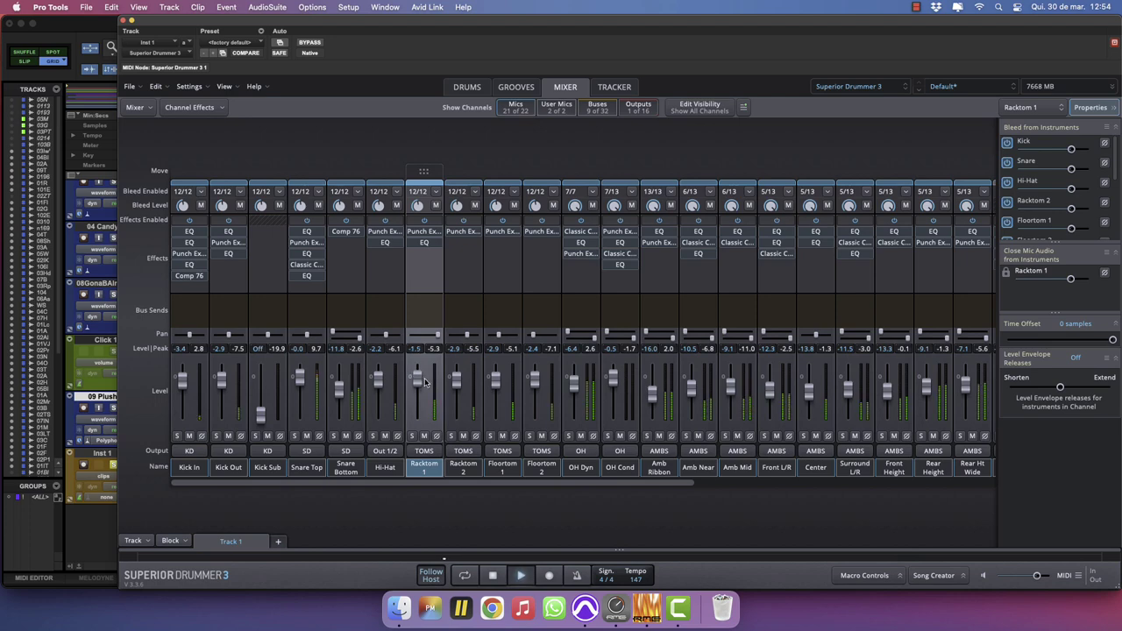
{"action": "left_click", "coordinate": [424, 242]}
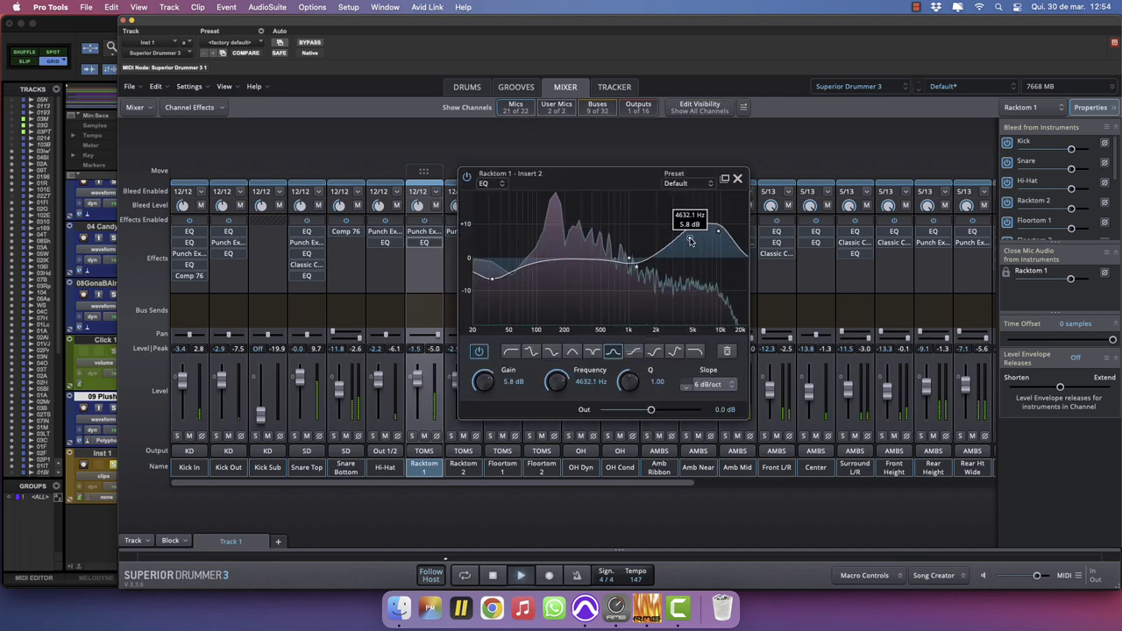
{"action": "left_click", "coordinate": [737, 178]}
Raise Racktom 1's tuning to 0:03.0.
{"action": "left_click", "coordinate": [467, 86]}
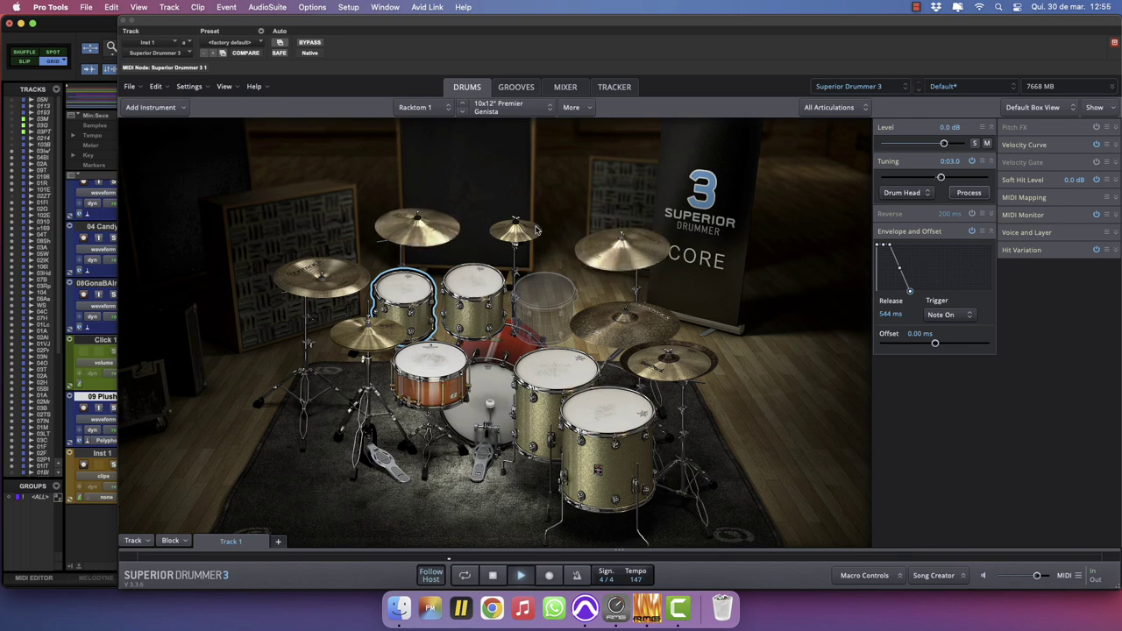
Add a Punch Exciter 361 as the third insert effect on the Racktom 1 mixer channel.
{"action": "left_click", "coordinate": [565, 87]}
{"action": "key", "text": "space"}
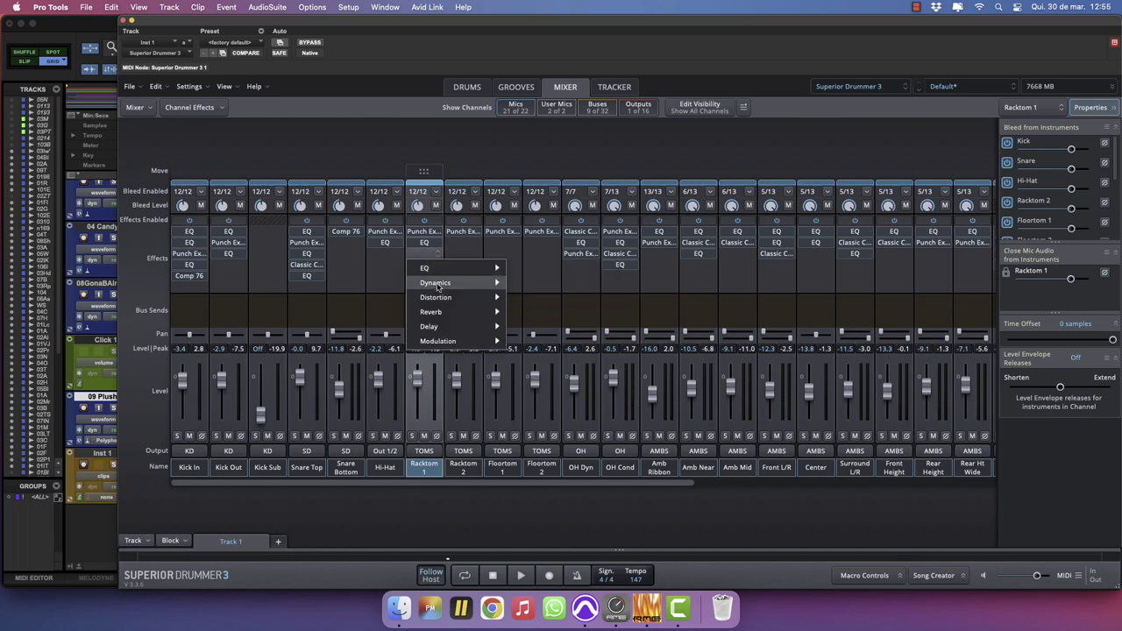
{"action": "mouse_move", "coordinate": [441, 285]}
{"action": "left_click", "coordinate": [568, 403]}
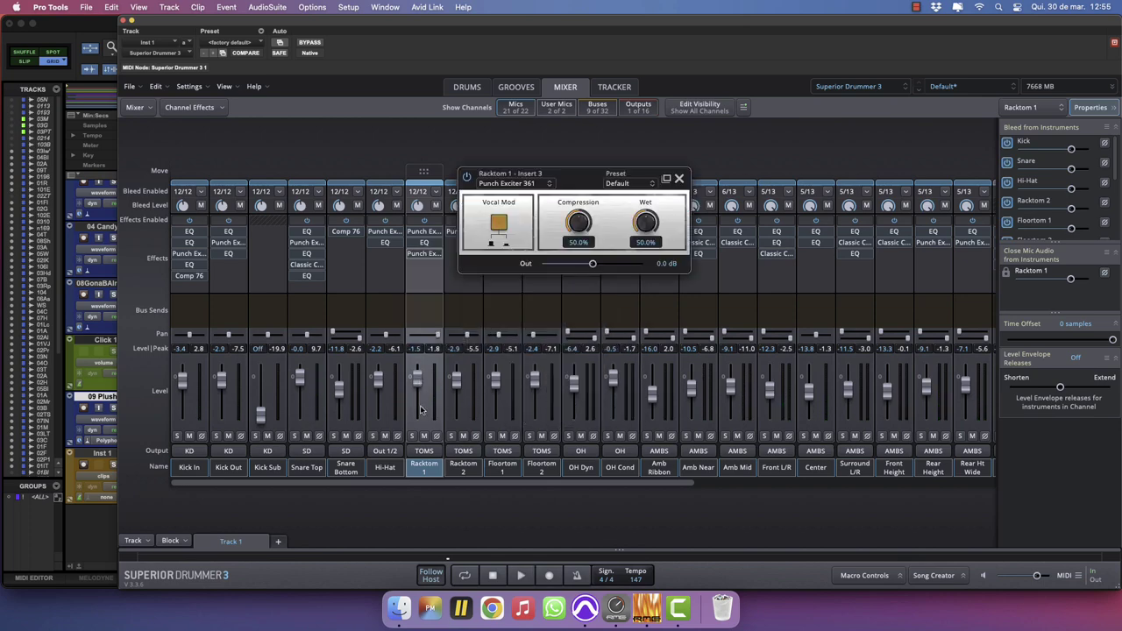
Lower Racktom 1's level to -4.8 dB during playback and adjust the Punch Exciter's compression and wet amounts.
{"action": "key", "text": "space"}
{"action": "left_click_drag", "start_coordinate": [419, 388], "coordinate": [419, 391]}
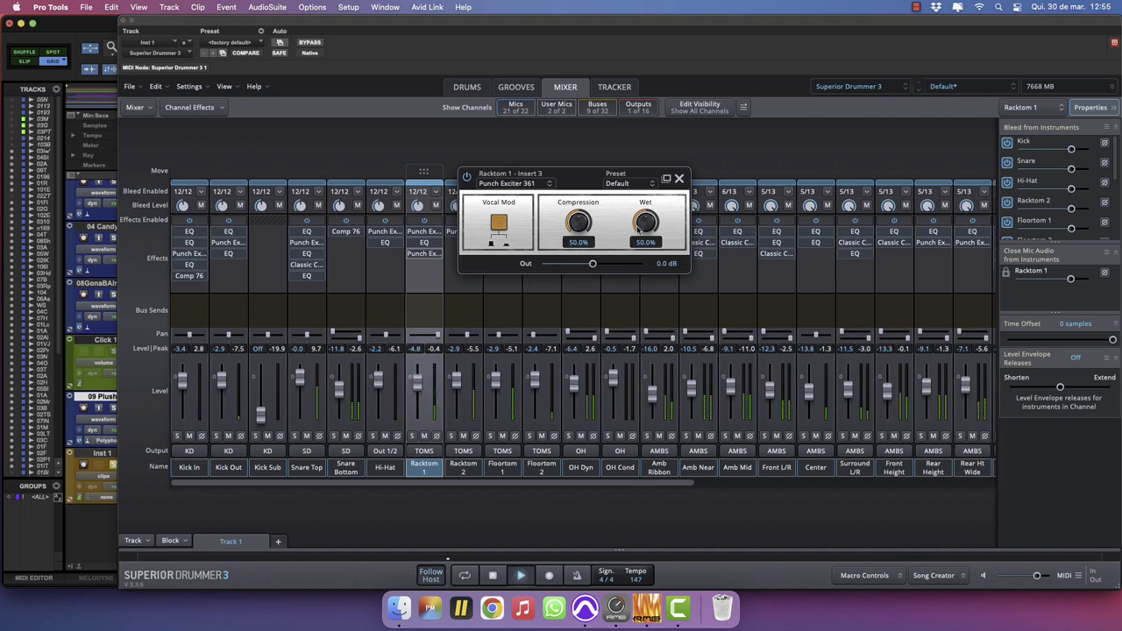
{"action": "left_click_drag", "start_coordinate": [575, 222], "coordinate": [570, 248]}
{"action": "left_click_drag", "start_coordinate": [653, 224], "coordinate": [652, 235]}
{"action": "left_click", "coordinate": [680, 179]}
Shift Racktom 1's highest EQ boost down in frequency, then compare the soloed 09 Plush reference with the drums.
{"action": "left_click", "coordinate": [424, 242]}
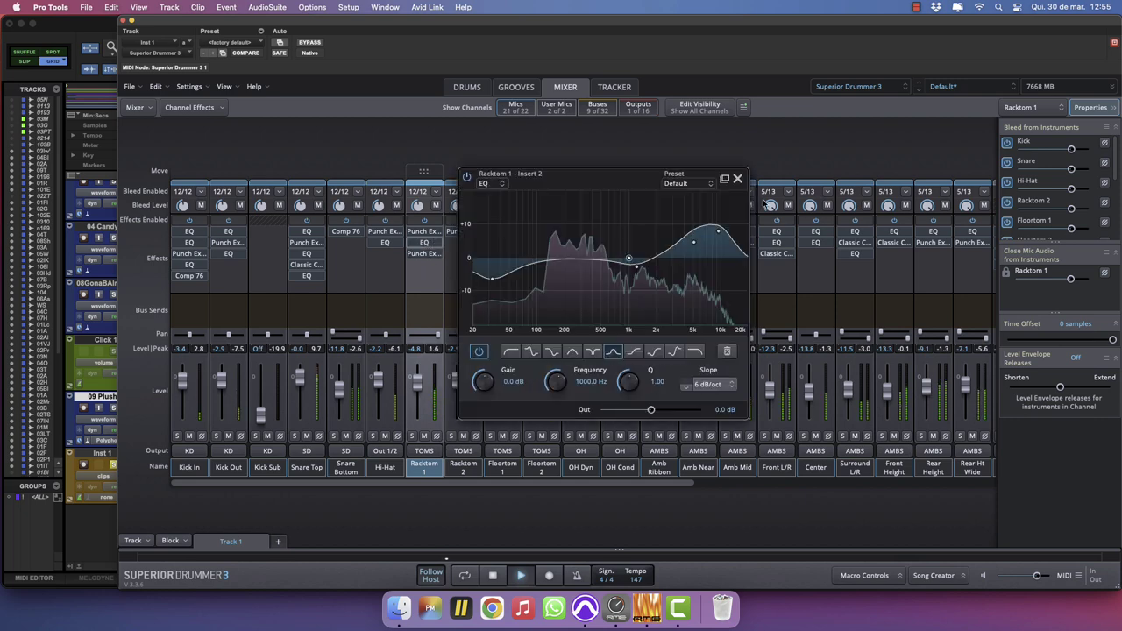
{"action": "left_click_drag", "start_coordinate": [720, 232], "coordinate": [688, 233]}
{"action": "left_click", "coordinate": [737, 177]}
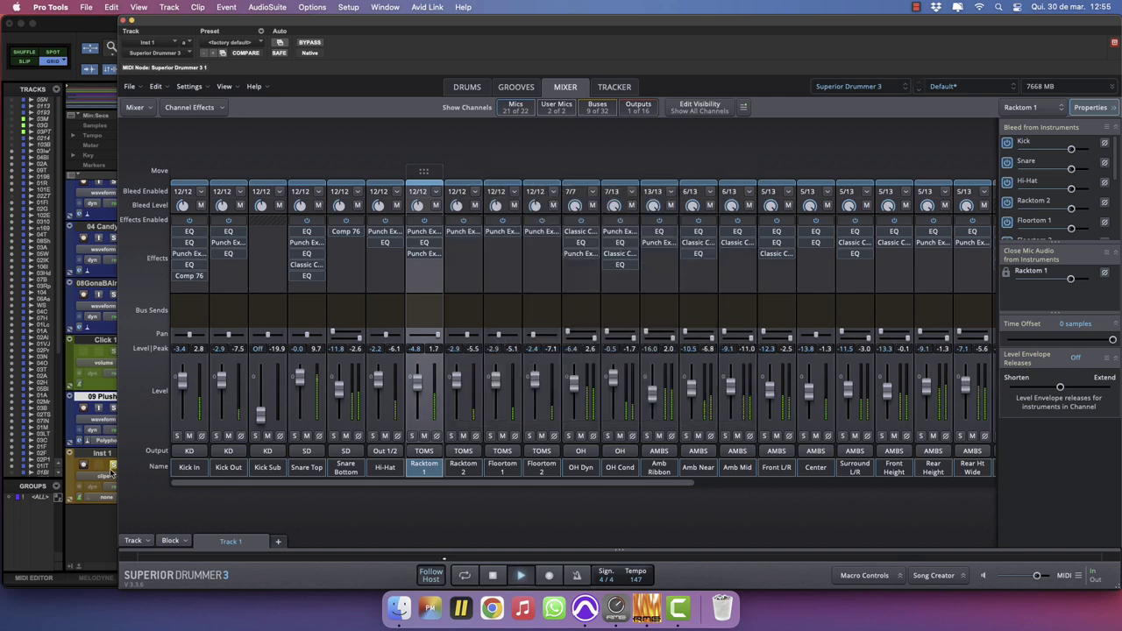
{"action": "left_click", "coordinate": [113, 409]}
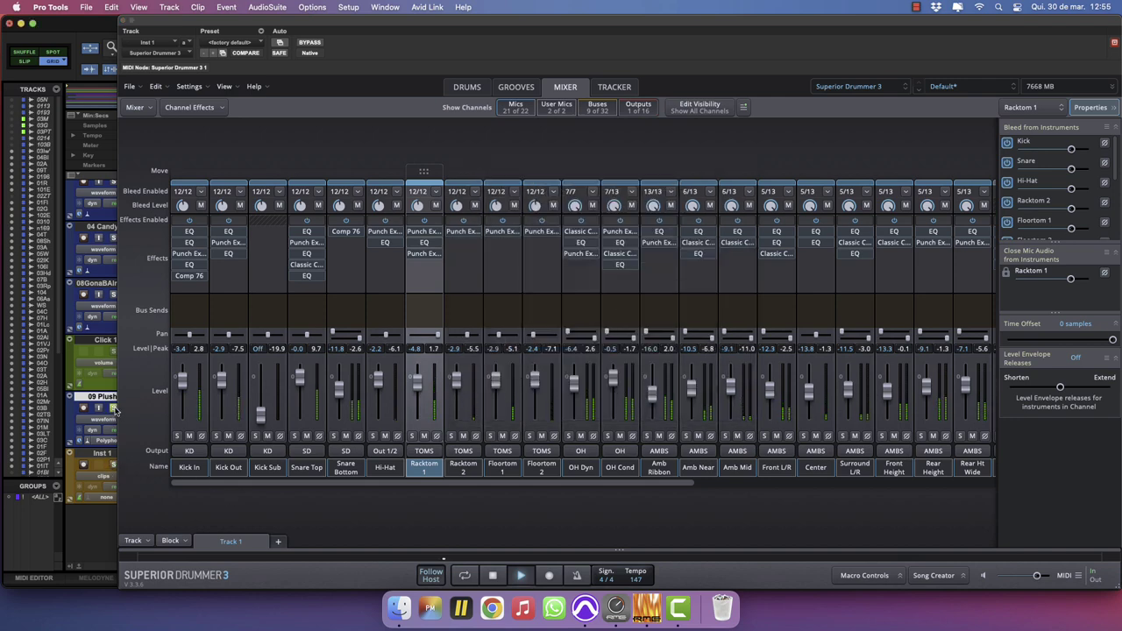
{"action": "left_click", "coordinate": [113, 465]}
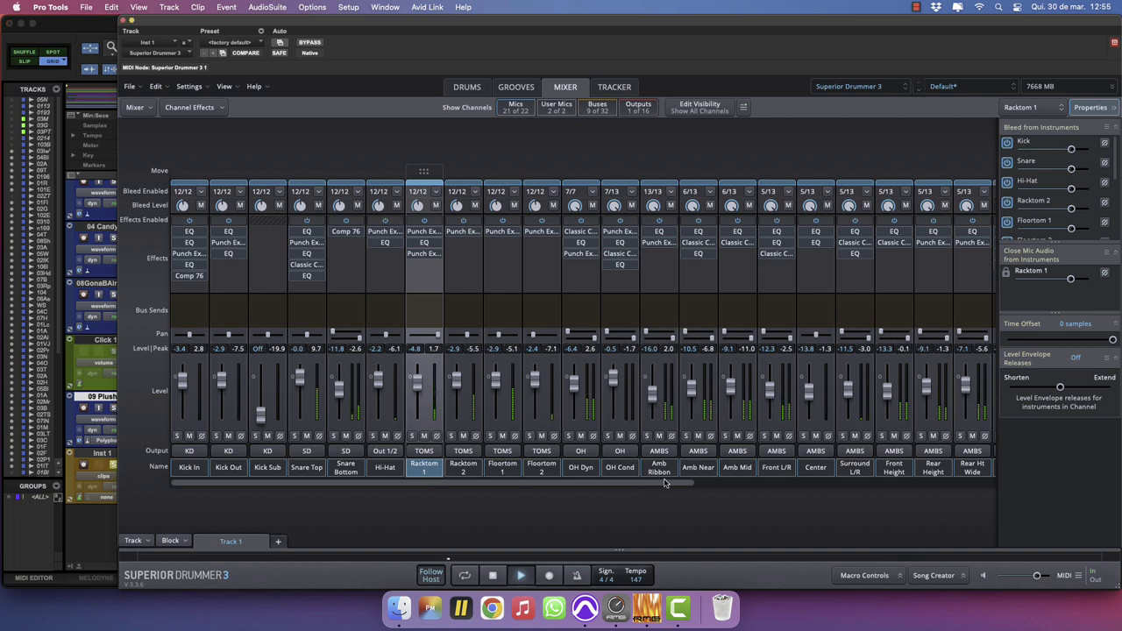
Solo the SD bus and reshape its EQ with a 5.6 dB cut at 66.419 Hz and a low-mid boost below 500 Hz.
{"action": "left_click_drag", "start_coordinate": [666, 482], "coordinate": [1008, 481]}
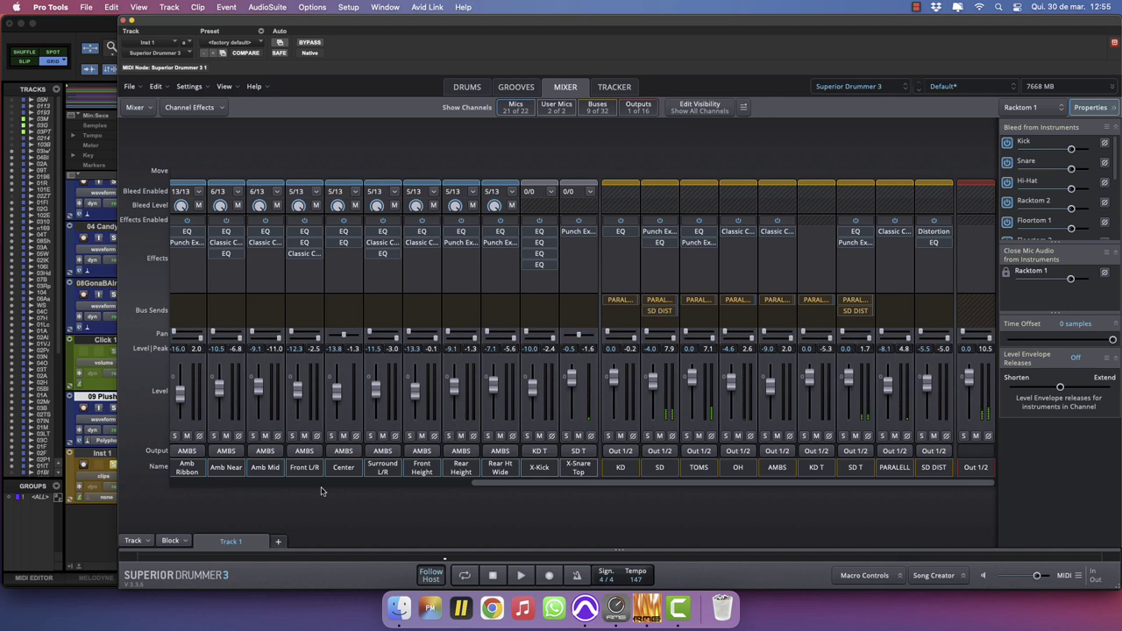
{"action": "key", "text": "space"}
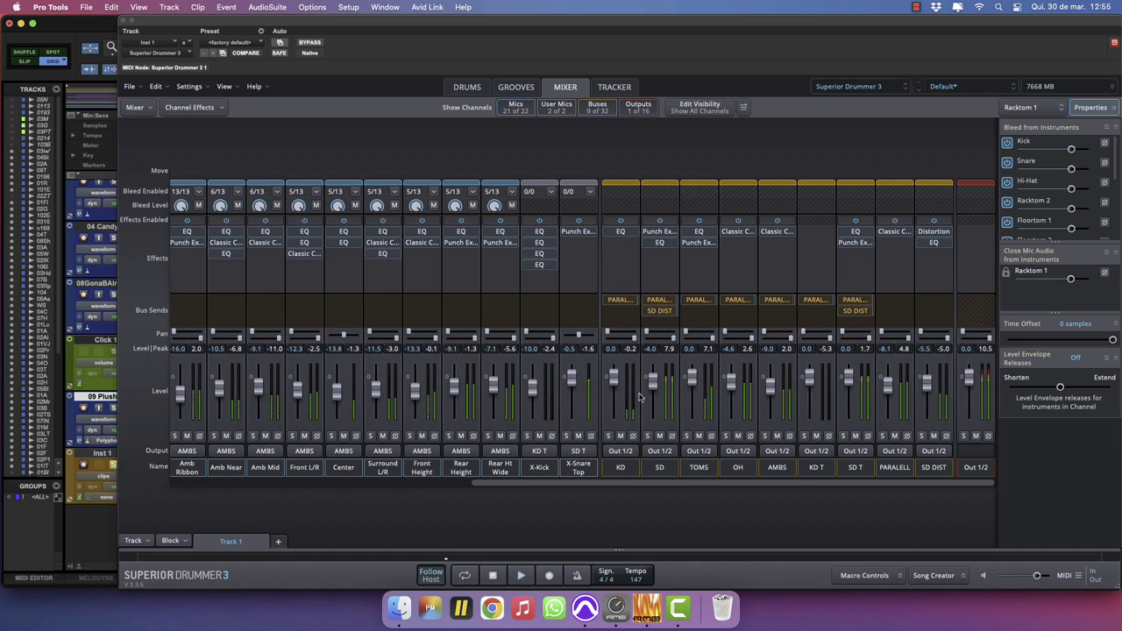
{"action": "left_click", "coordinate": [647, 435]}
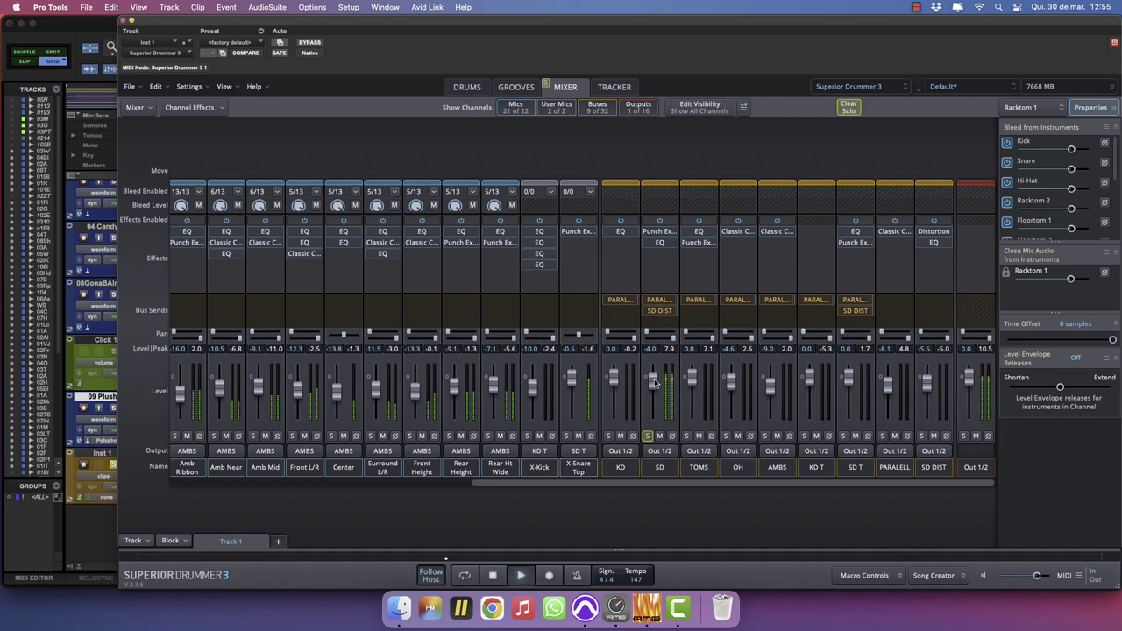
{"action": "left_click", "coordinate": [659, 242]}
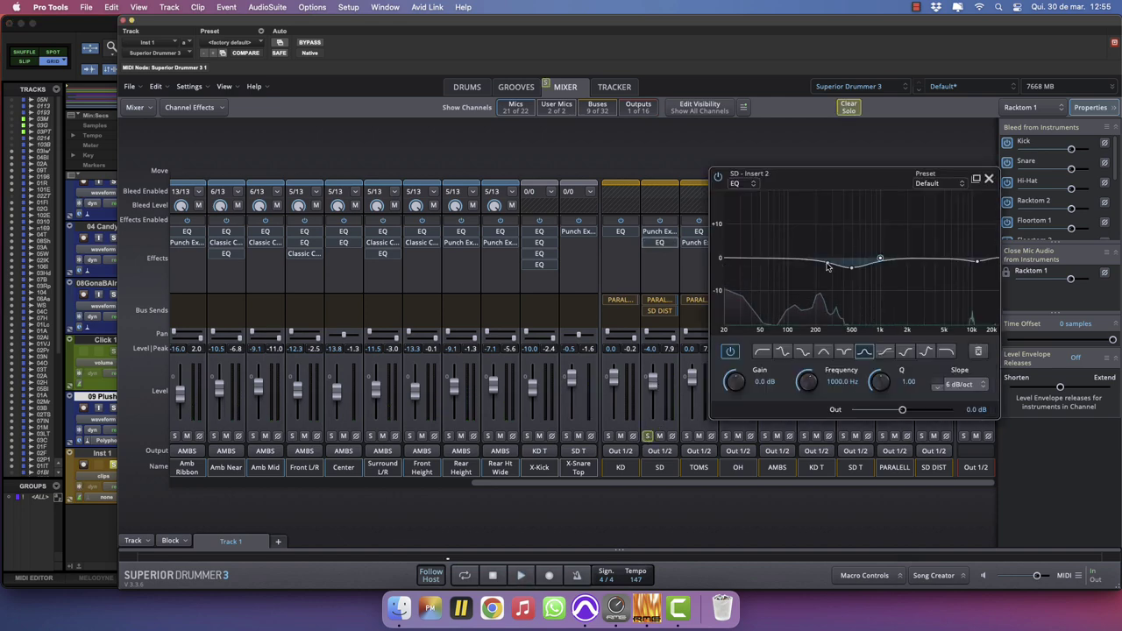
{"action": "left_click_drag", "start_coordinate": [851, 267], "coordinate": [882, 273]}
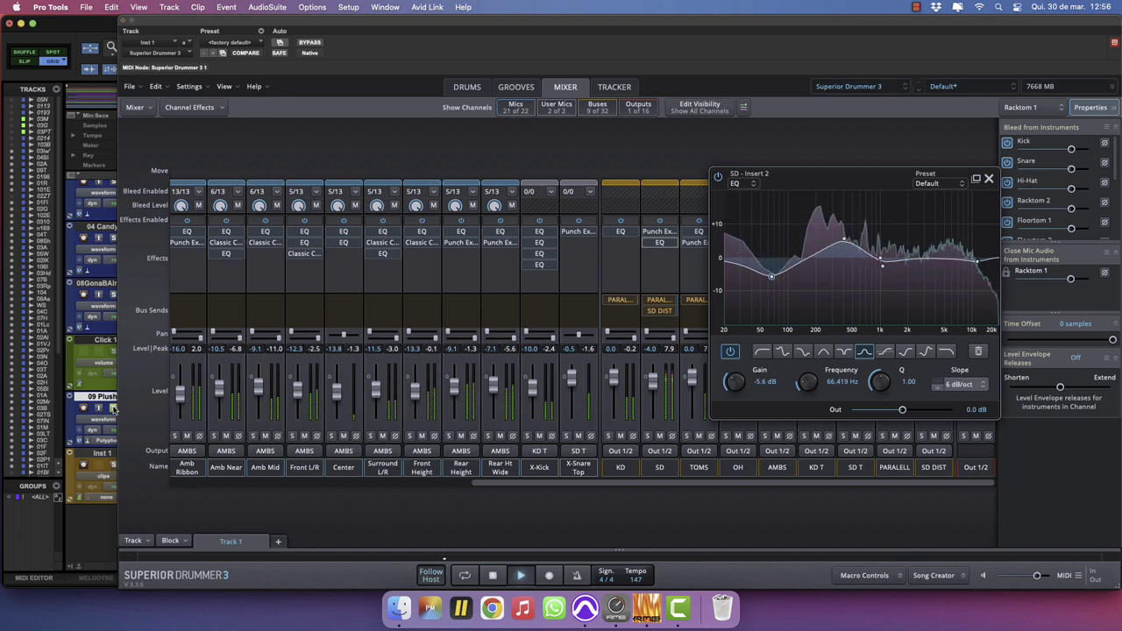
Try tuning the snare's second stacked layer to -0:00.5, then select the whole Center stack and play the track.
{"action": "left_click", "coordinate": [466, 87]}
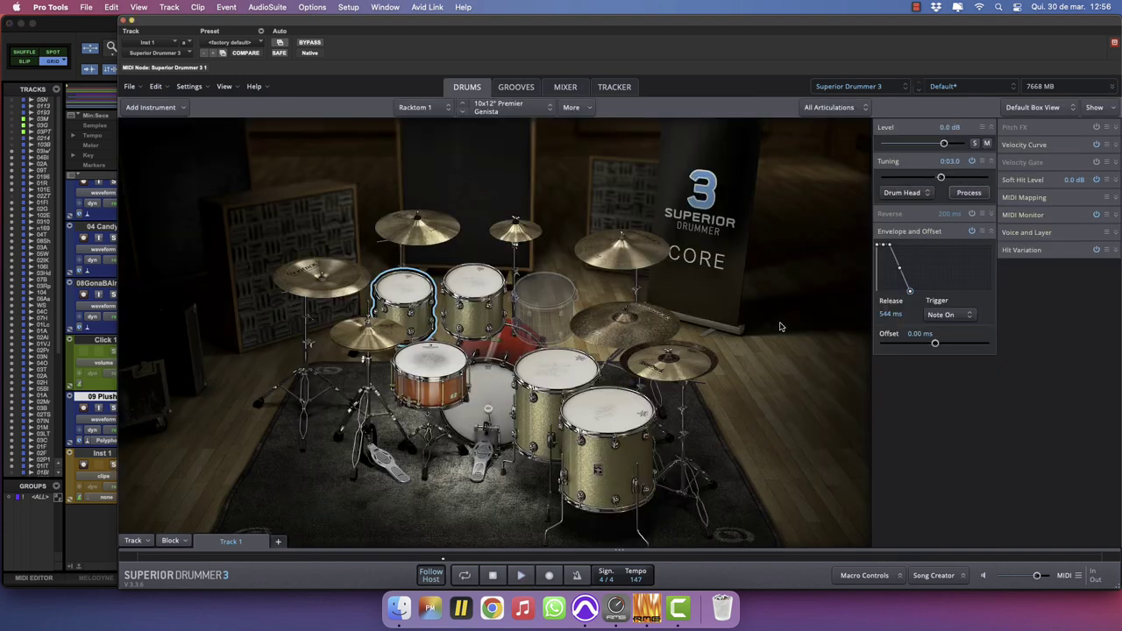
{"action": "left_click", "coordinate": [844, 201]}
{"action": "left_click_drag", "start_coordinate": [935, 177], "coordinate": [931, 178]}
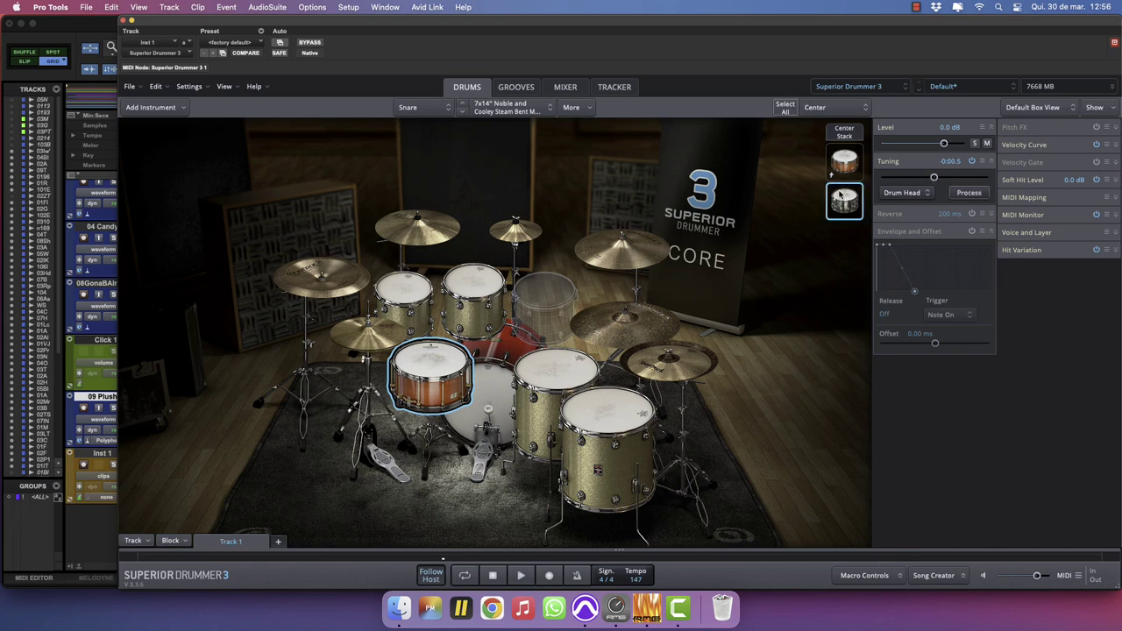
{"action": "left_click", "coordinate": [844, 132]}
{"action": "key", "text": "space"}
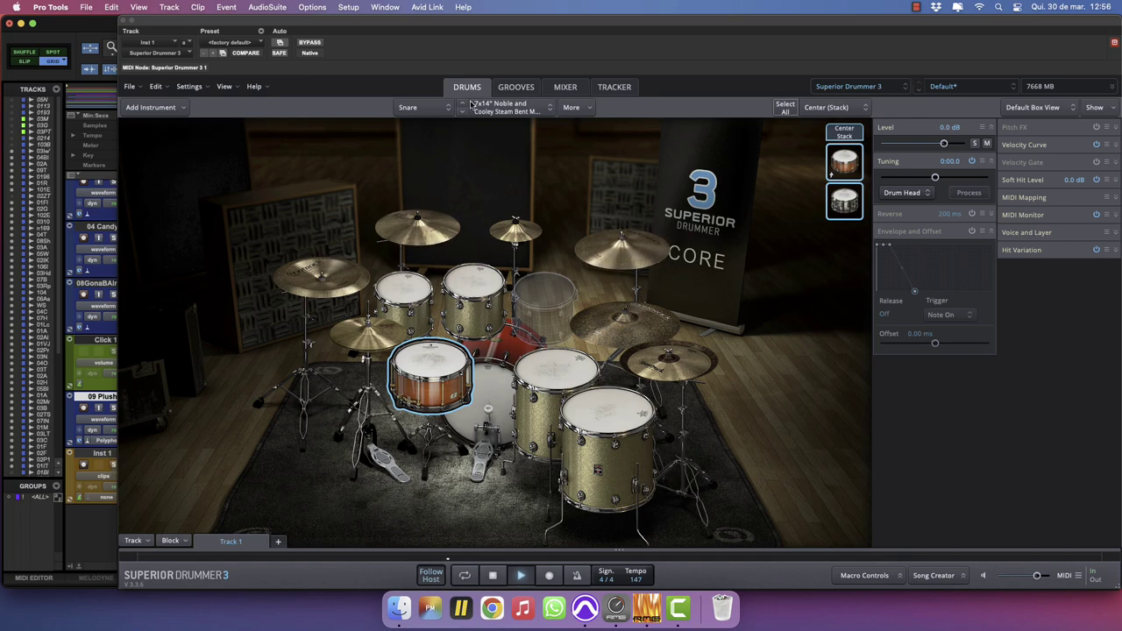
Close the SD EQ and the plug-in window, and play the session from near the start of the Inst 1 clip.
{"action": "left_click", "coordinate": [566, 88]}
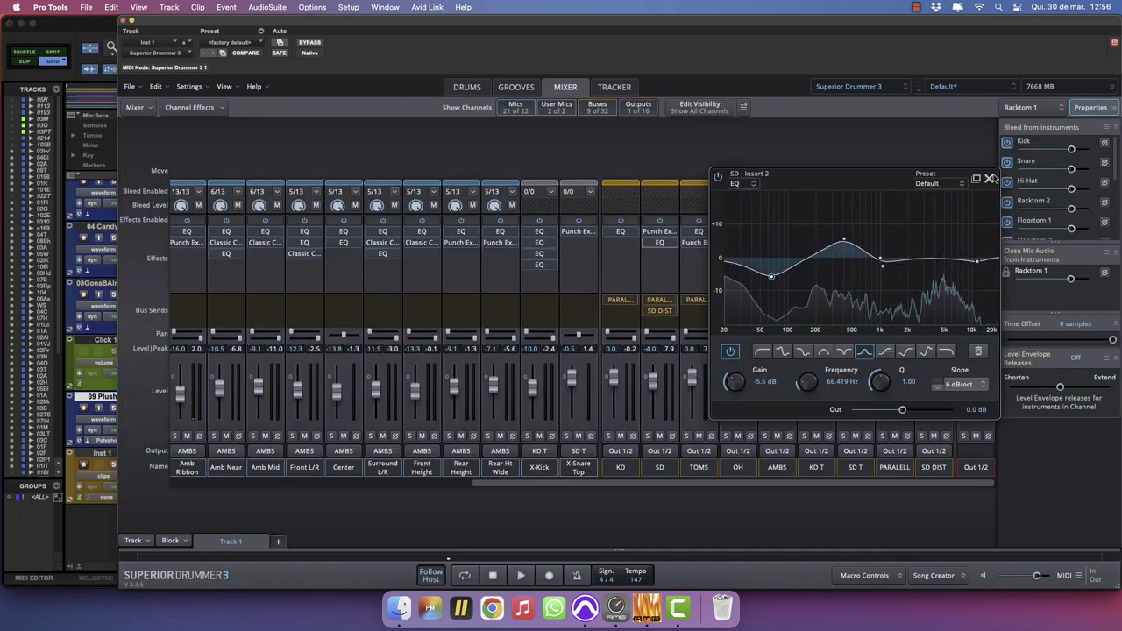
{"action": "left_click", "coordinate": [988, 179]}
{"action": "left_click", "coordinate": [124, 21]}
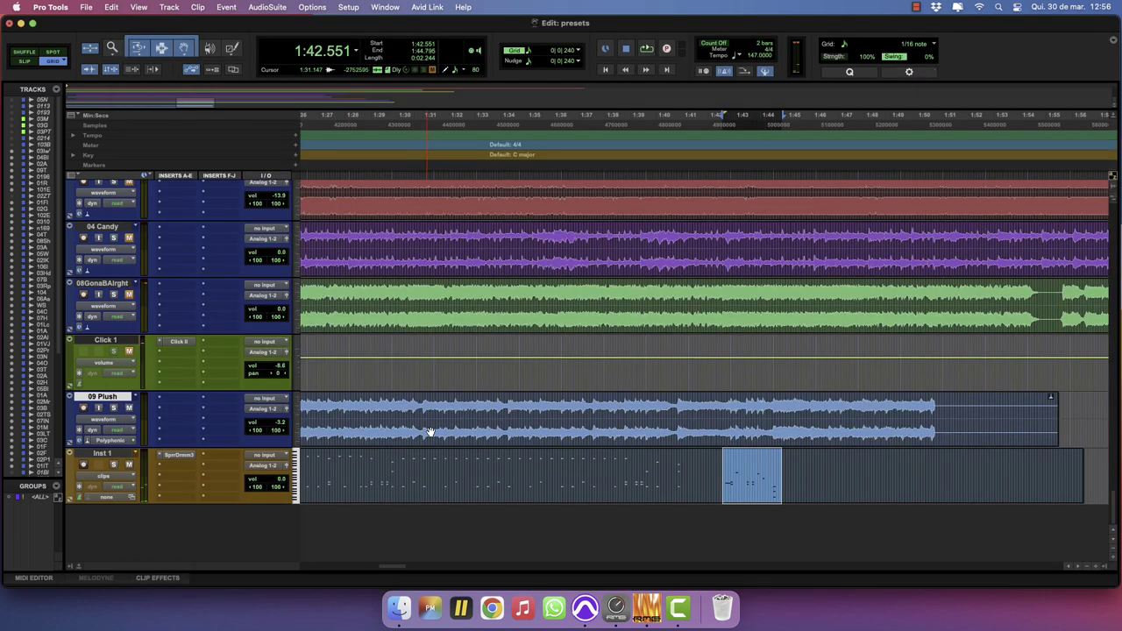
{"action": "key", "text": "super+bracketleft"}
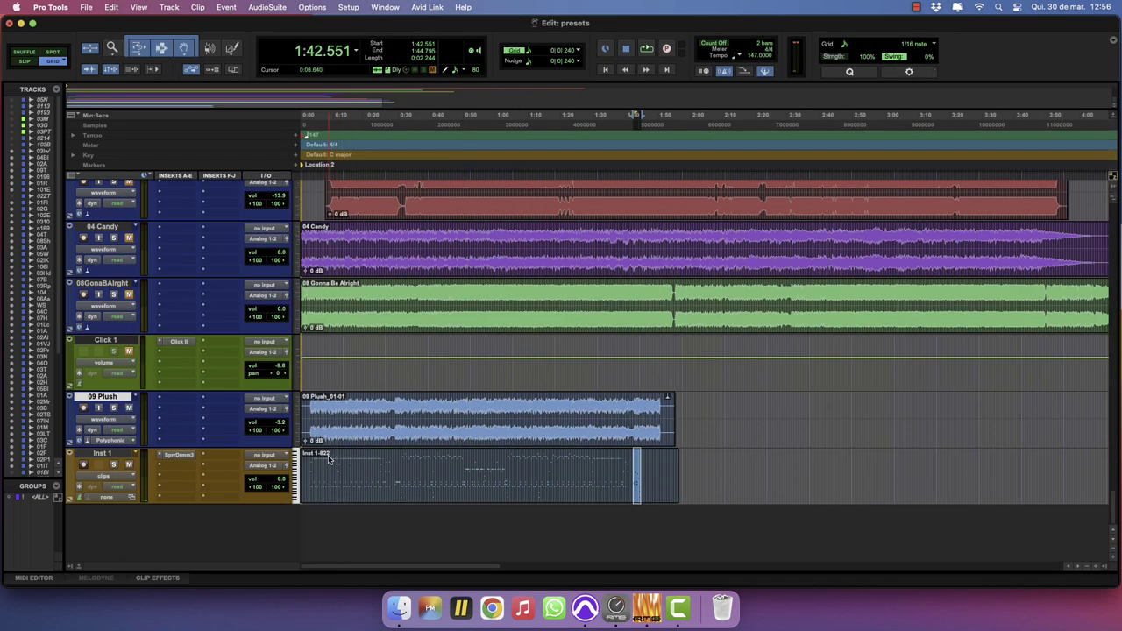
{"action": "left_click", "coordinate": [329, 457]}
{"action": "key", "text": "space"}
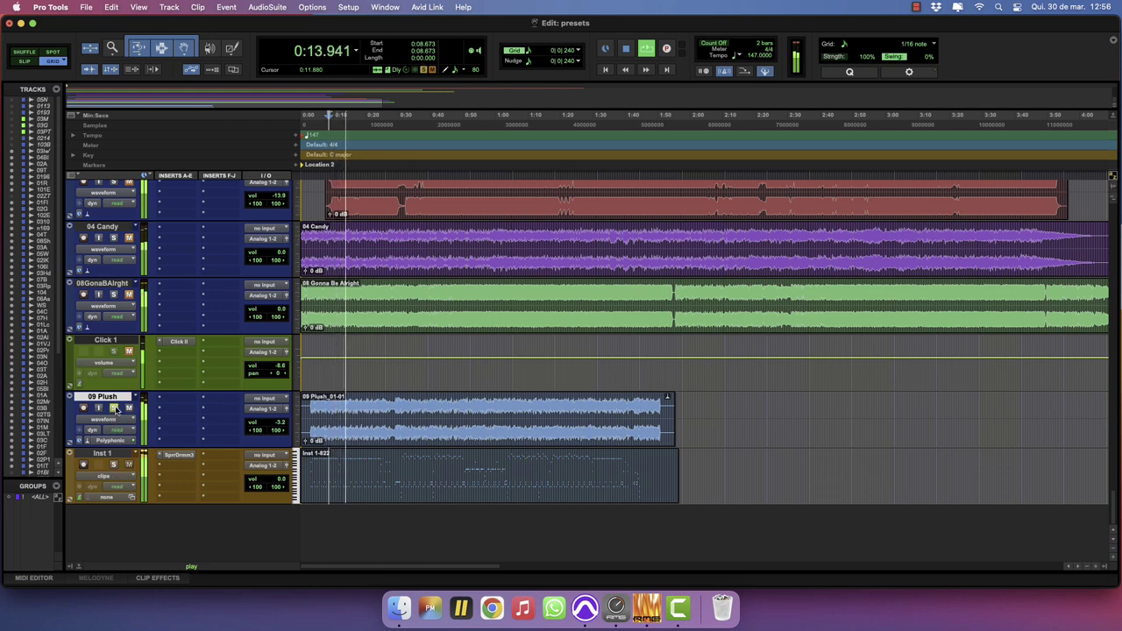
Set the Hi-Hat level to -5.6 dB, X-Snare Top to -4.6 dB and the KD bus to -0.1 dB.
{"action": "left_click", "coordinate": [182, 456]}
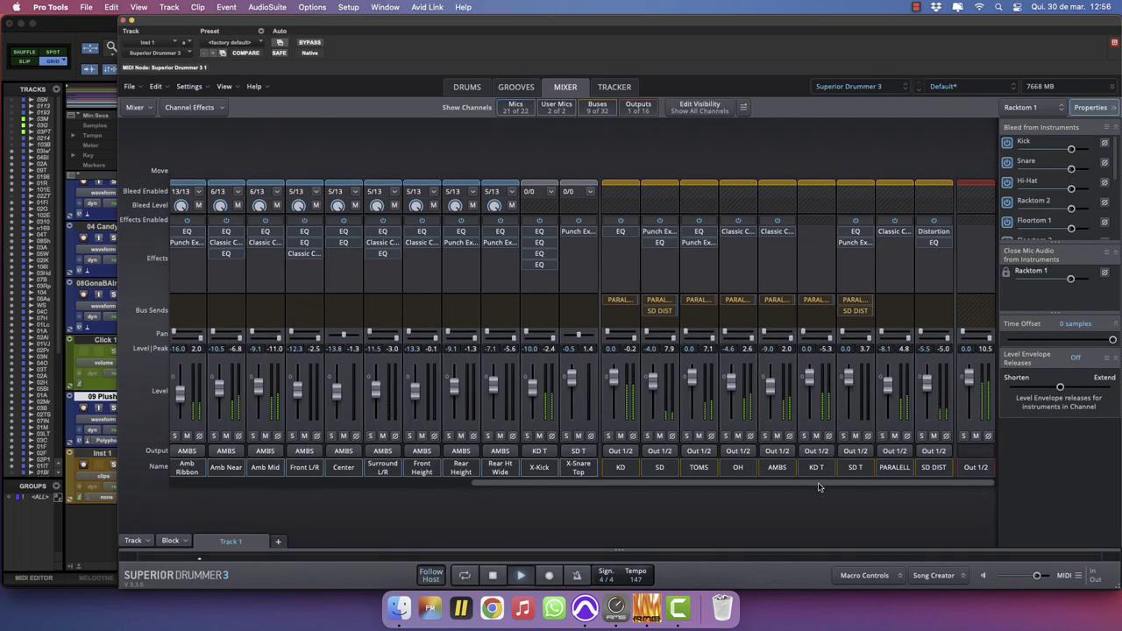
{"action": "left_click_drag", "start_coordinate": [819, 484], "coordinate": [518, 494]}
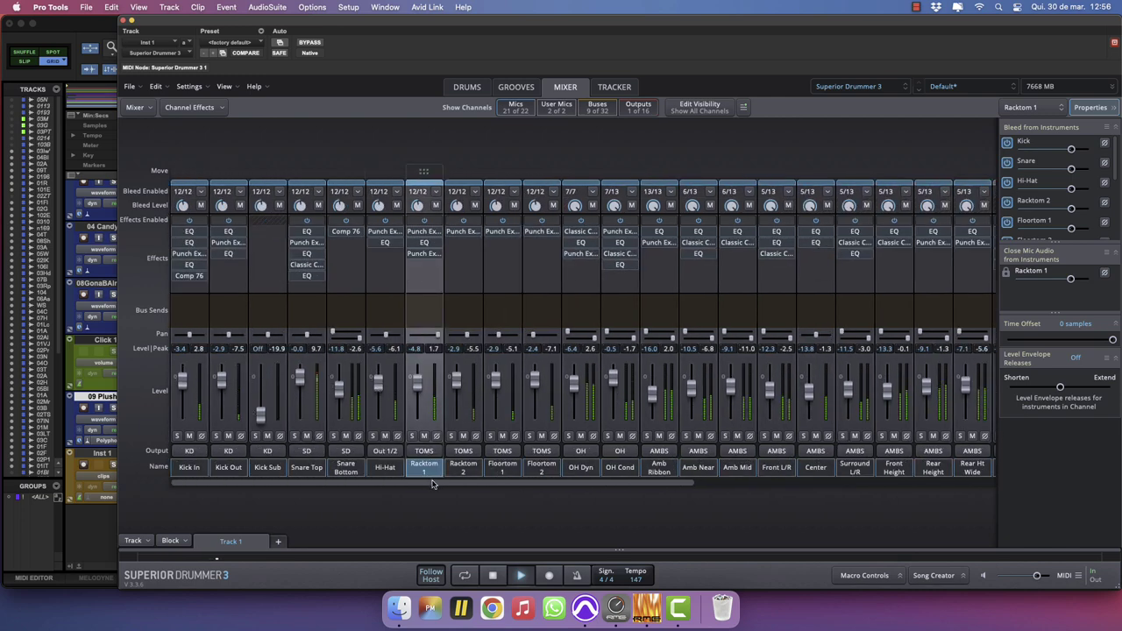
{"action": "left_click_drag", "start_coordinate": [430, 483], "coordinate": [952, 483]}
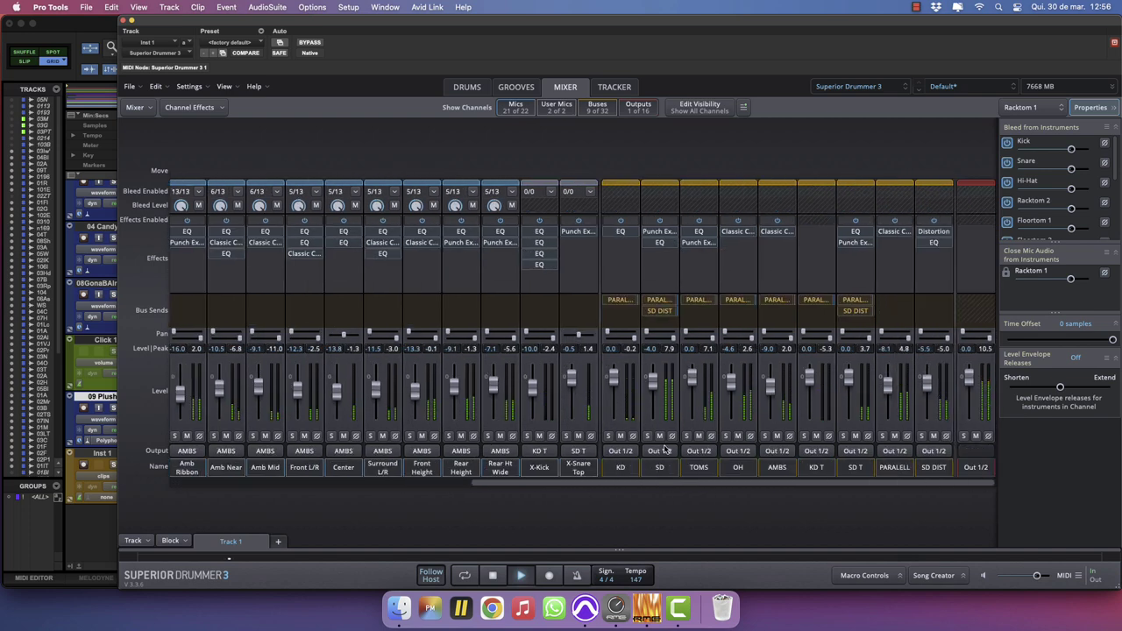
{"action": "left_click_drag", "start_coordinate": [613, 388], "coordinate": [612, 389]}
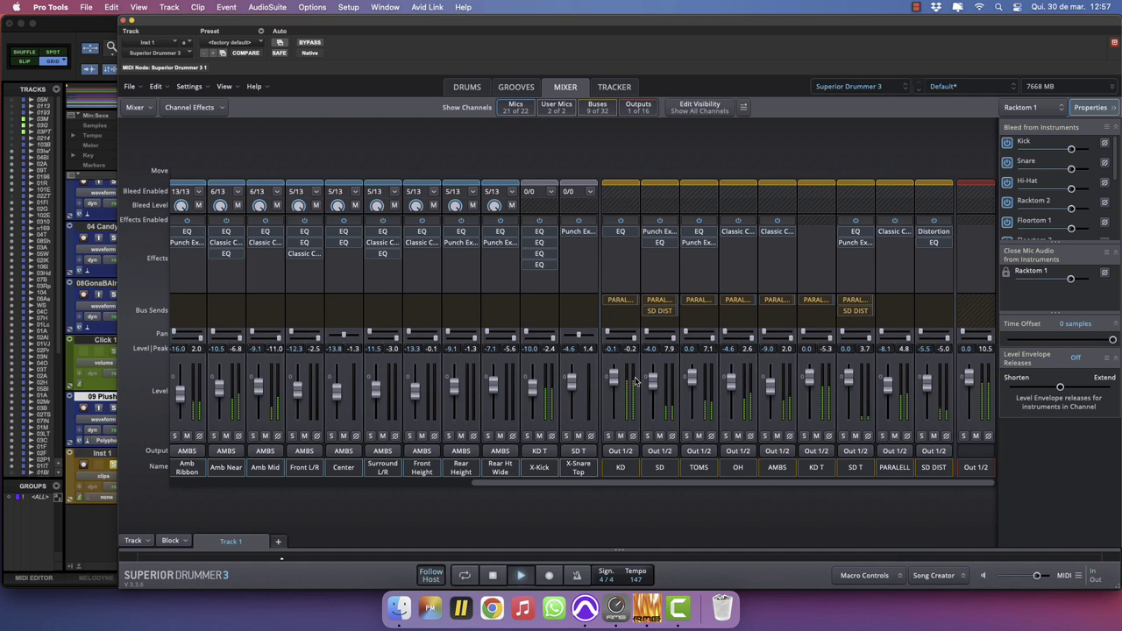
Set the SD bus EQ's low-mid boost to 2.0 dB at 357.54 Hz and its high band to 1.3 dB at 10826 Hz.
{"action": "left_click", "coordinate": [659, 242]}
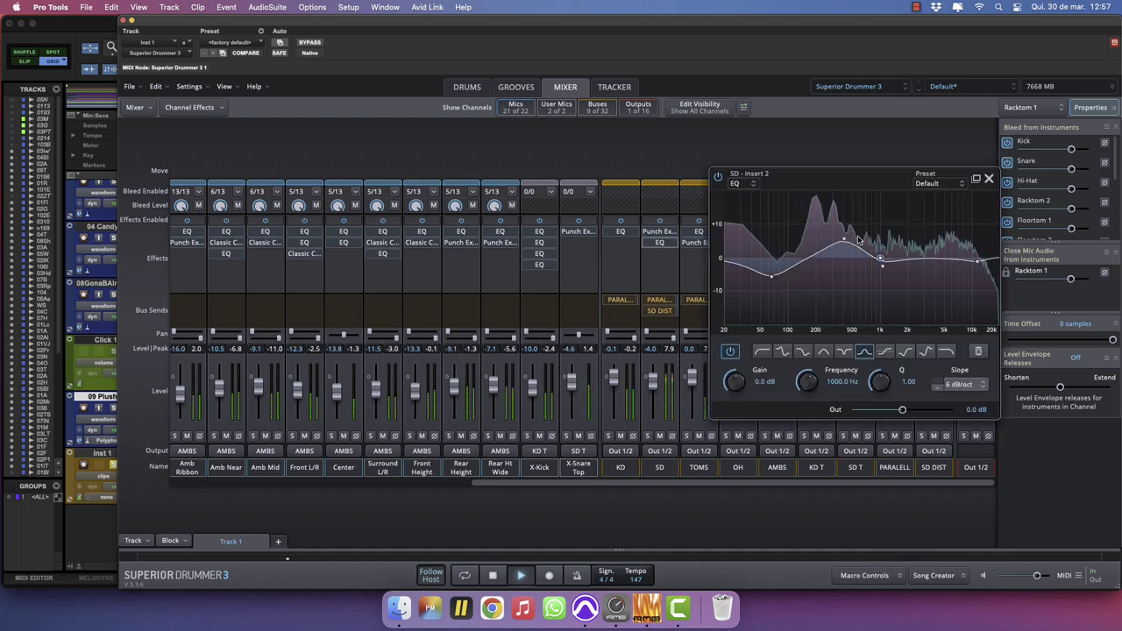
{"action": "mouse_move", "coordinate": [844, 238]}
{"action": "left_mouse_down"}
{"action": "mouse_move", "coordinate": [834, 267]}
{"action": "mouse_move", "coordinate": [839, 253]}
{"action": "left_mouse_up"}
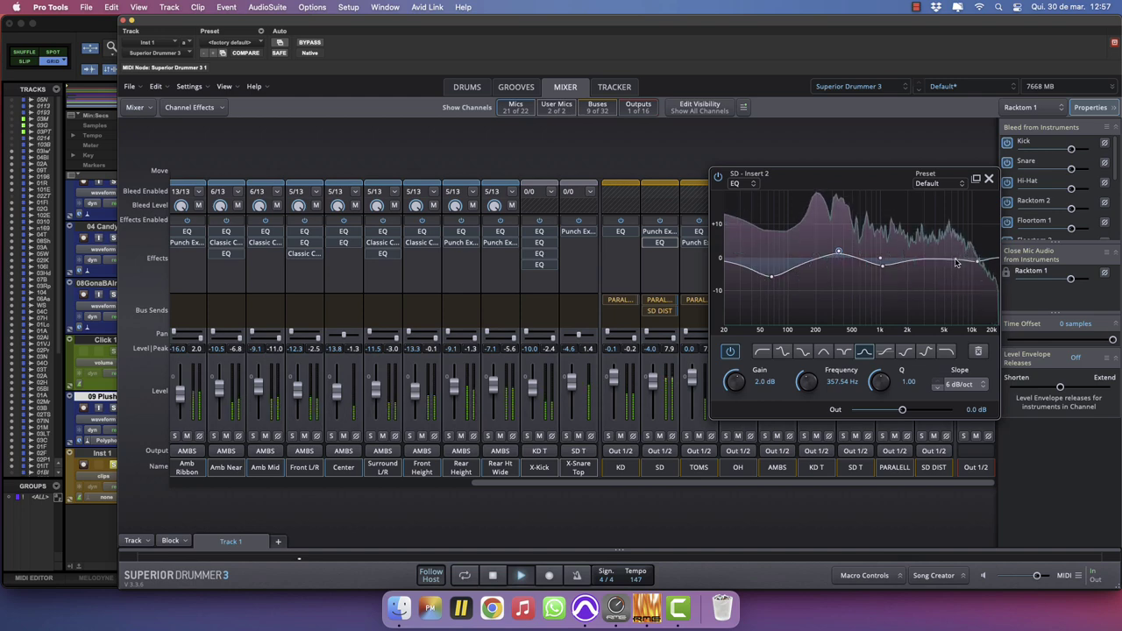
{"action": "left_click_drag", "start_coordinate": [939, 262], "coordinate": [976, 255]}
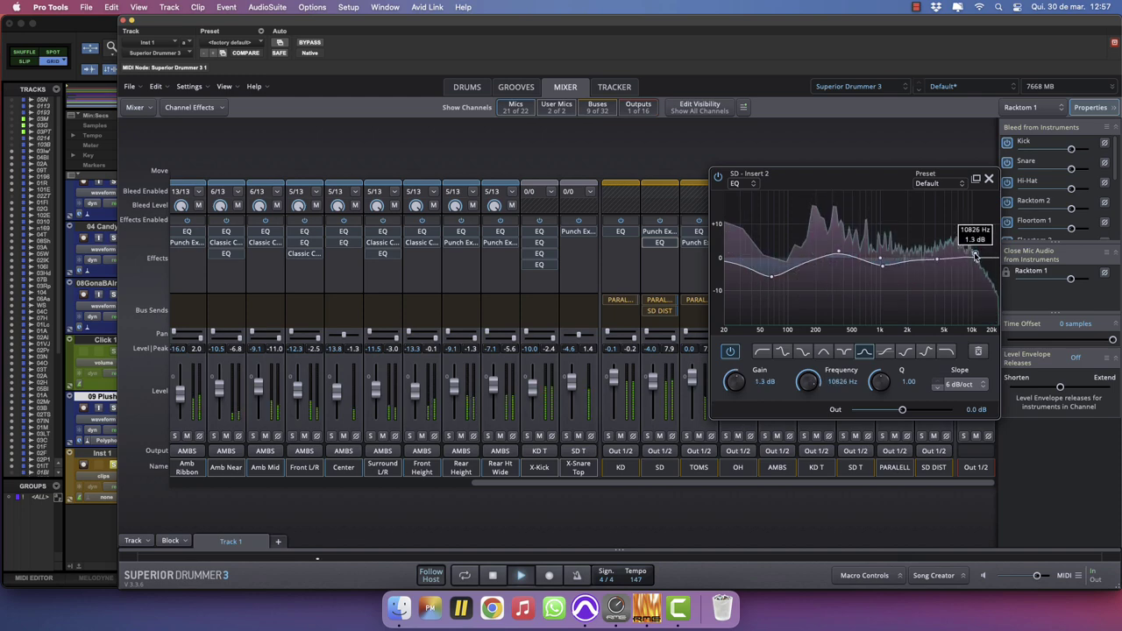
{"action": "left_click", "coordinate": [989, 178]}
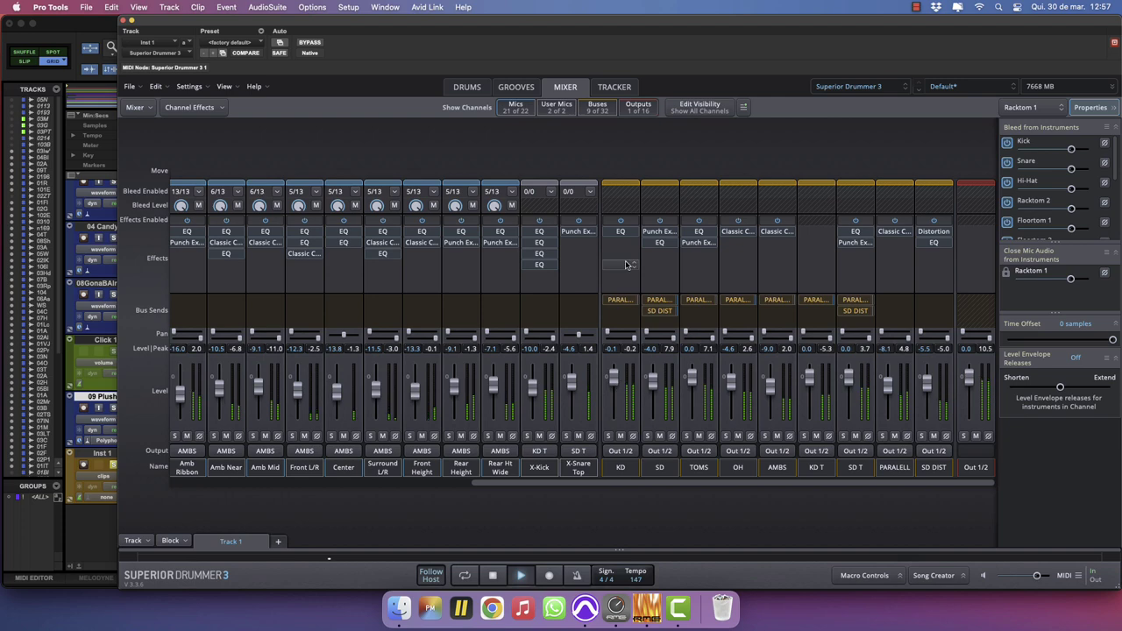
Raise the upper boost of the KD bus EQ to 7.7 dB at 6777.3 Hz.
{"action": "left_click", "coordinate": [620, 231]}
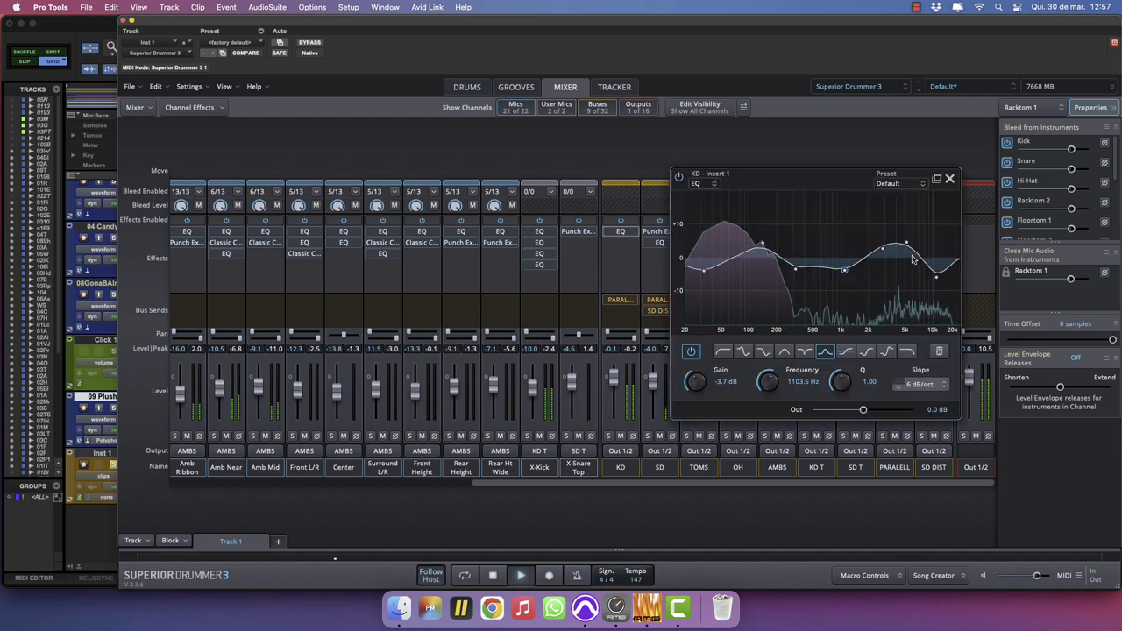
{"action": "mouse_move", "coordinate": [906, 242]}
{"action": "left_mouse_down"}
{"action": "mouse_move", "coordinate": [956, 234]}
{"action": "mouse_move", "coordinate": [917, 234]}
{"action": "left_mouse_up"}
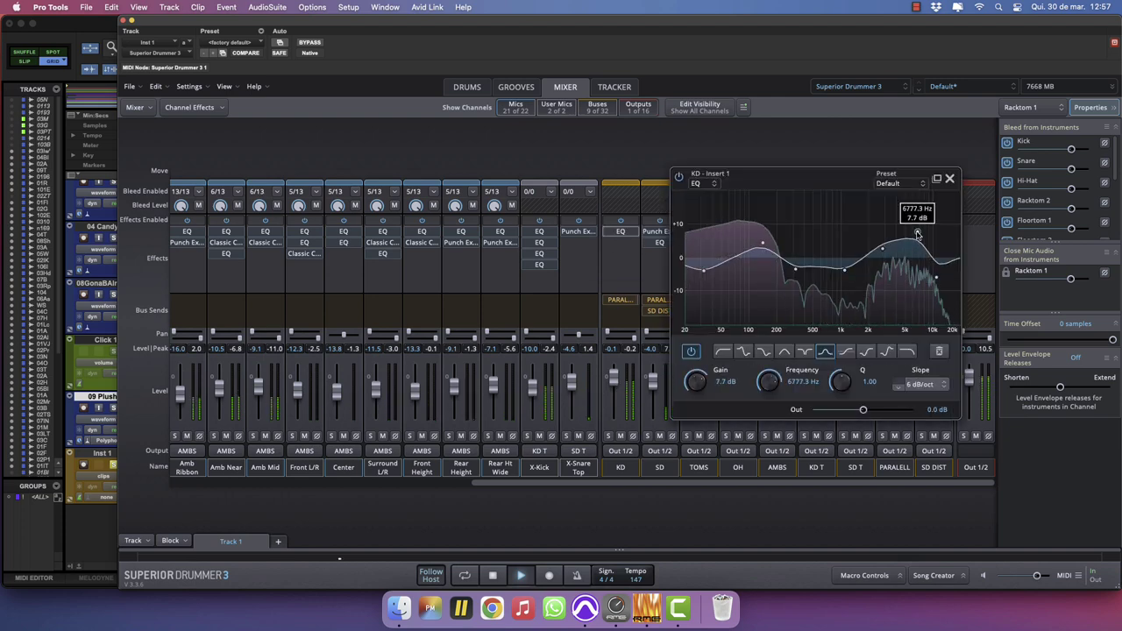
{"action": "left_click", "coordinate": [950, 179]}
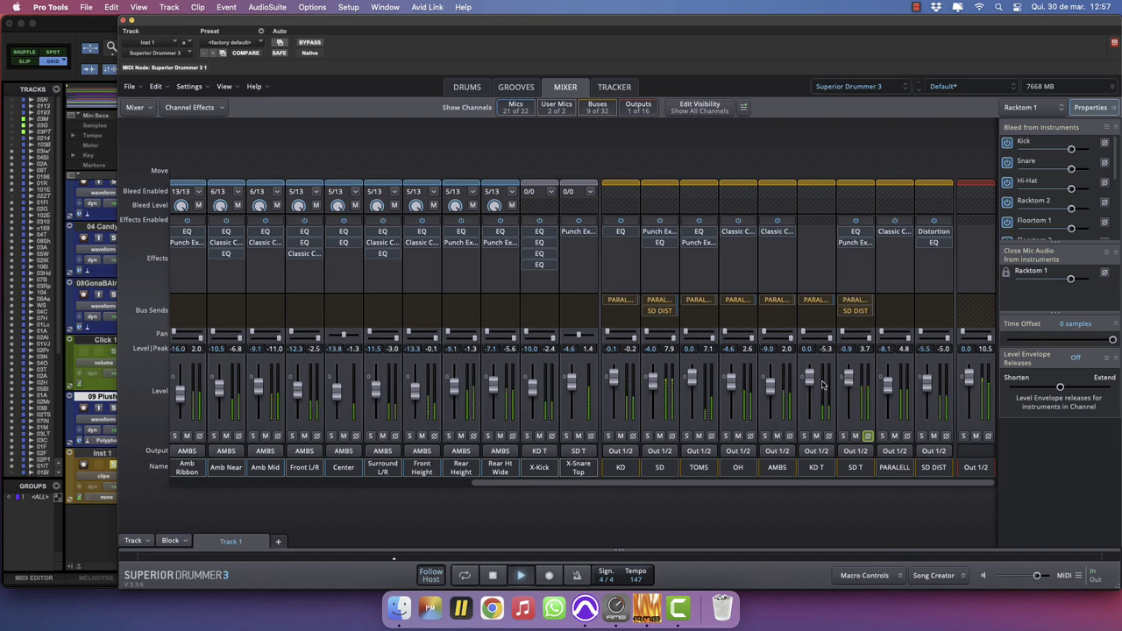
Raise the SD bus to -1.0 dB, briefly mute the SD T bus and turn off its phase inversion.
{"action": "left_click", "coordinate": [653, 379], "text": "alt"}
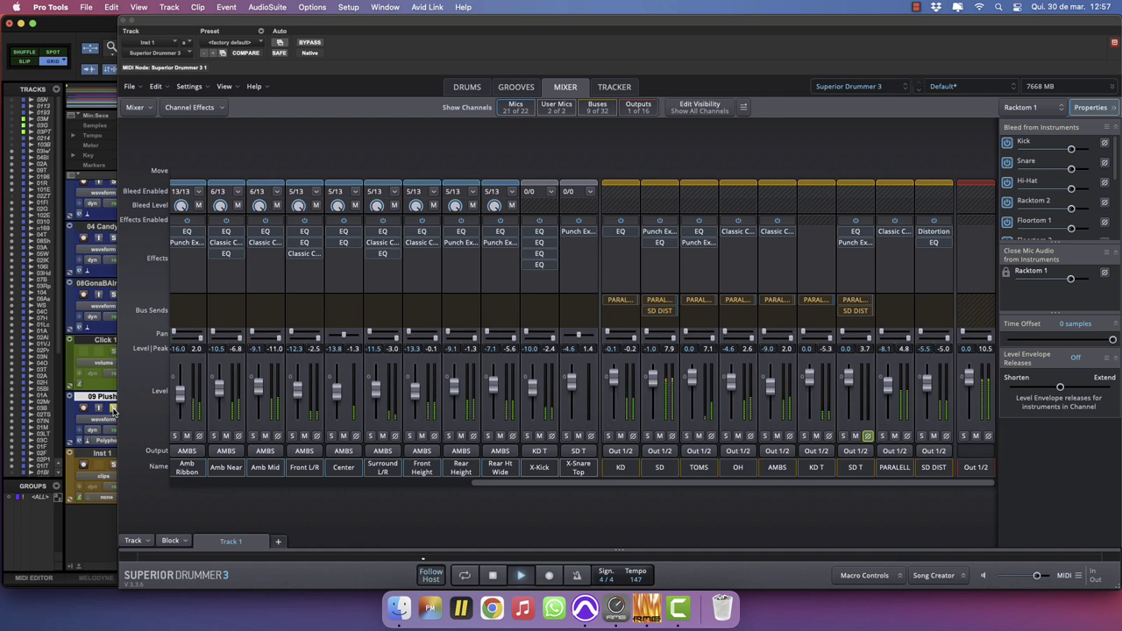
{"action": "left_click", "coordinate": [856, 435]}
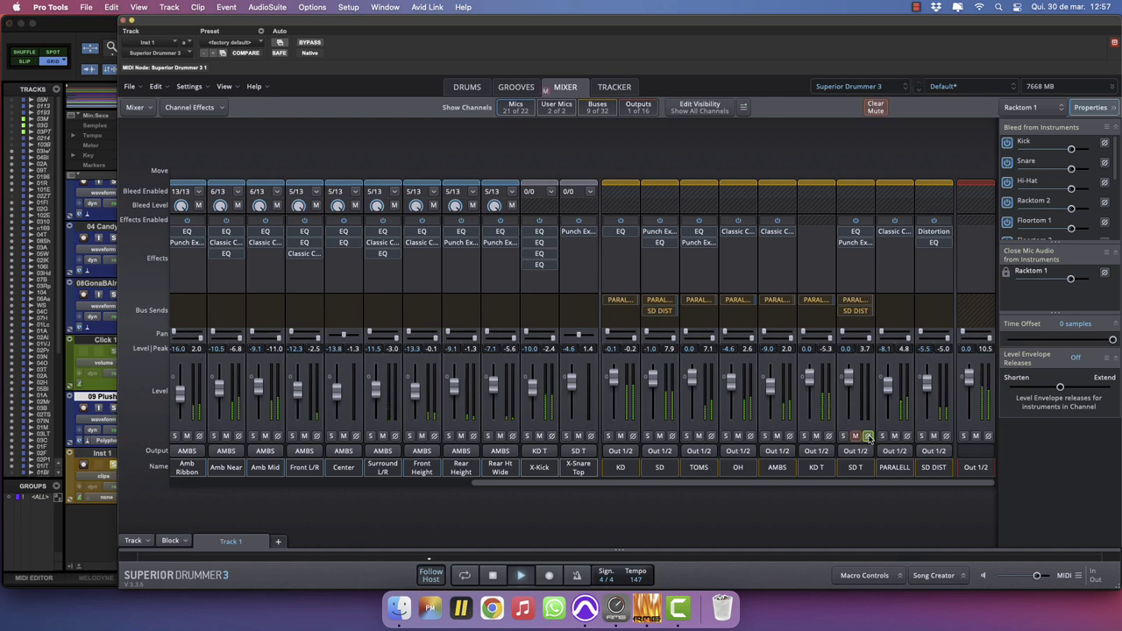
{"action": "left_click", "coordinate": [857, 436]}
Lower the SD T bus to about -7.3 dB and the SD bus to -5.9 dB.
{"action": "left_click_drag", "start_coordinate": [849, 376], "coordinate": [848, 383]}
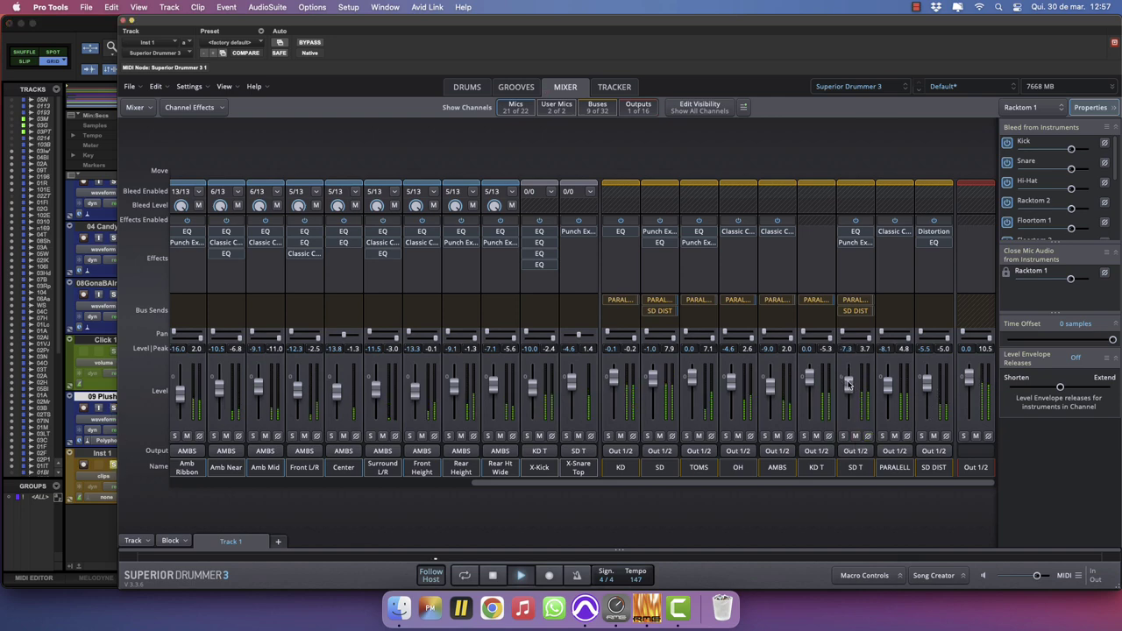
{"action": "scroll", "coordinate": [849, 384], "scroll_direction": "up", "scroll_amount": 3}
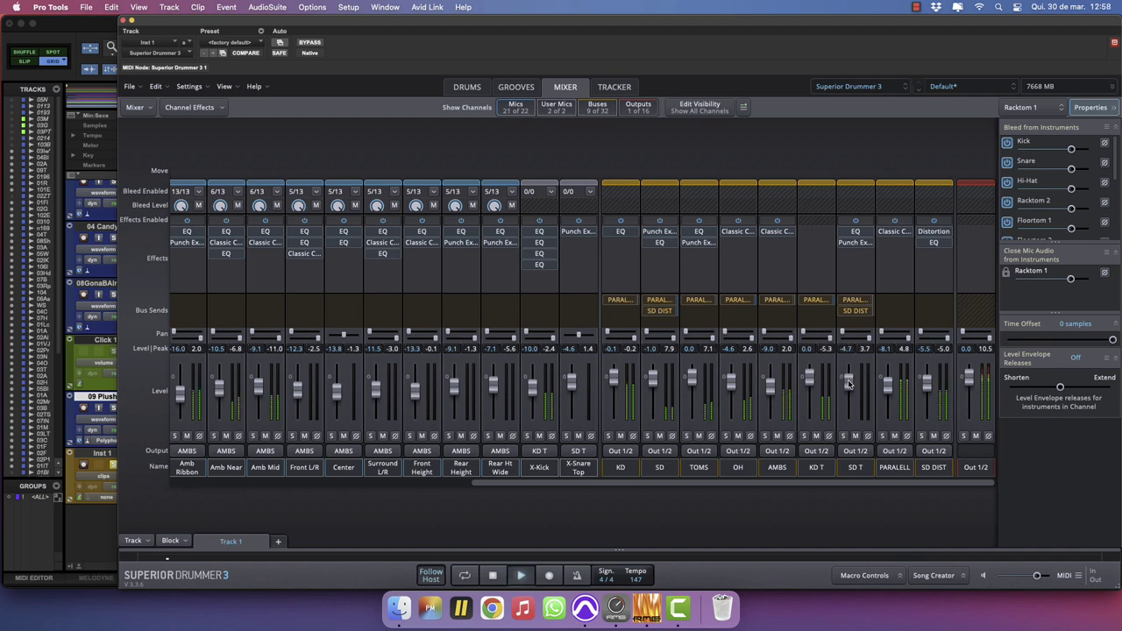
{"action": "scroll", "coordinate": [849, 383], "scroll_direction": "down", "scroll_amount": 1}
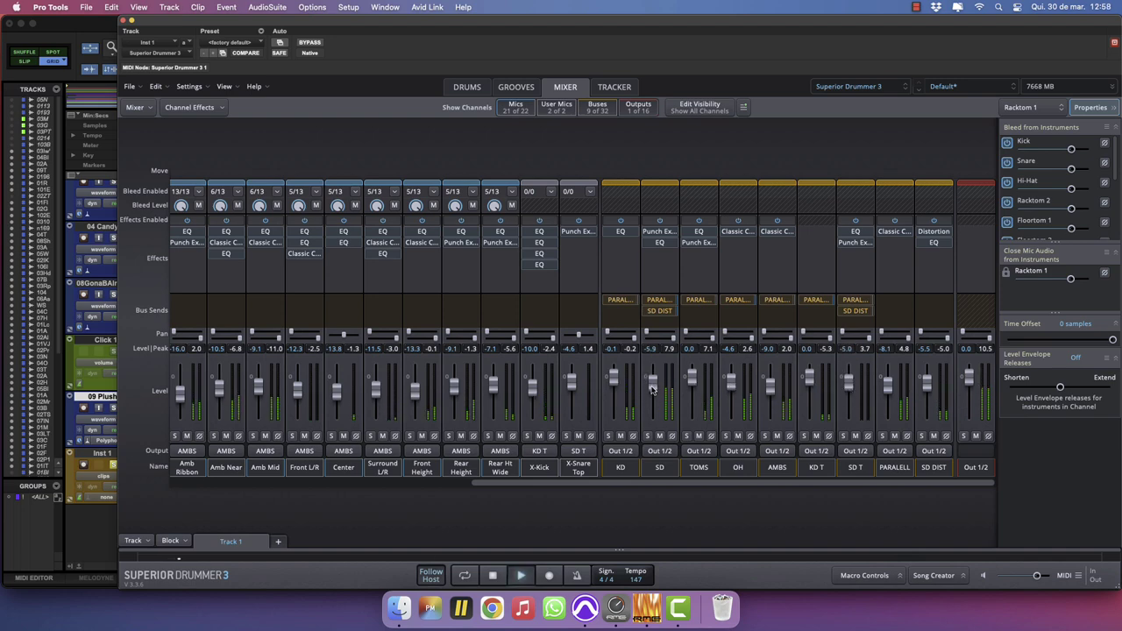
Raise the SD bus to -5.0 dB and set its EQ's low dip to -3.0 dB at 43.445 Hz, adding a 2.0 dB boost at 220.57 Hz.
{"action": "scroll", "coordinate": [652, 389], "scroll_direction": "up", "scroll_amount": 1}
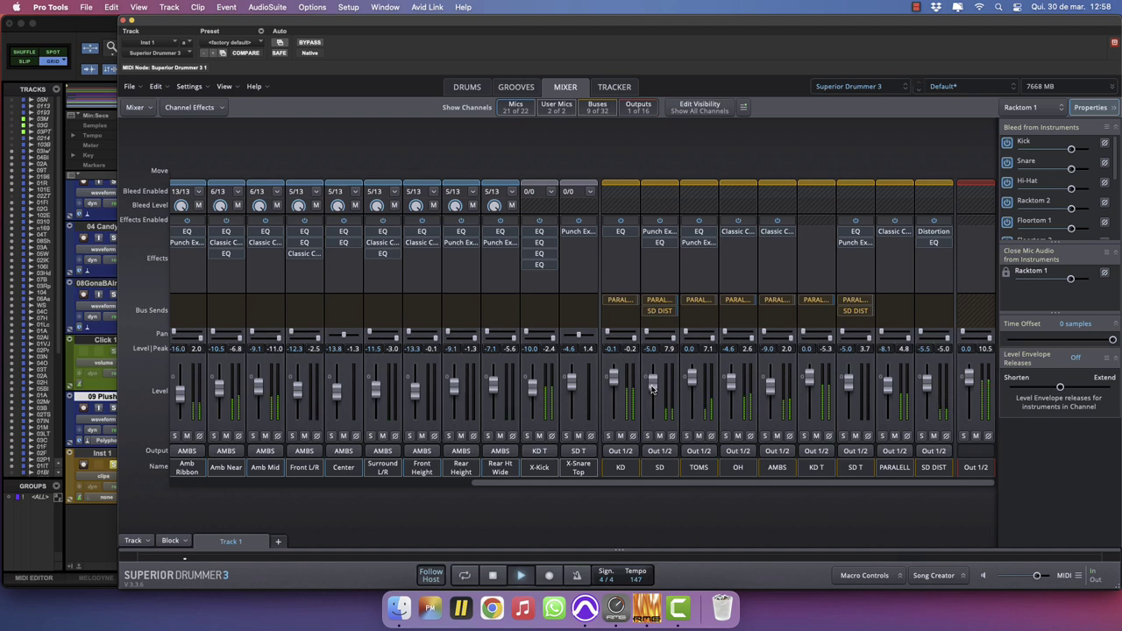
{"action": "left_click", "coordinate": [659, 242]}
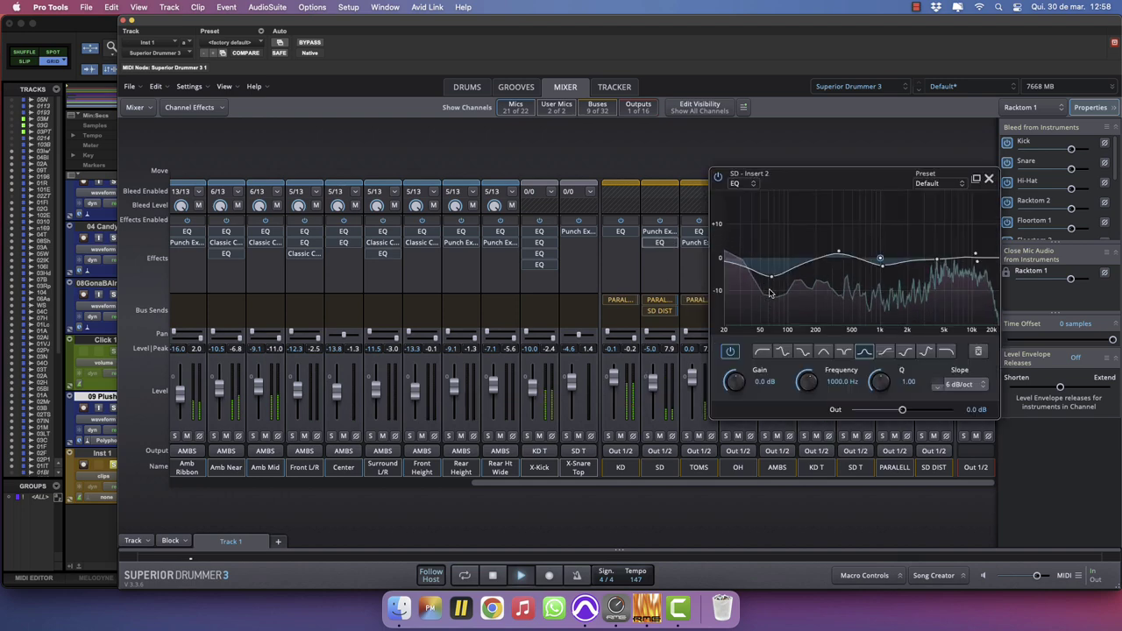
{"action": "left_click_drag", "start_coordinate": [770, 277], "coordinate": [754, 268]}
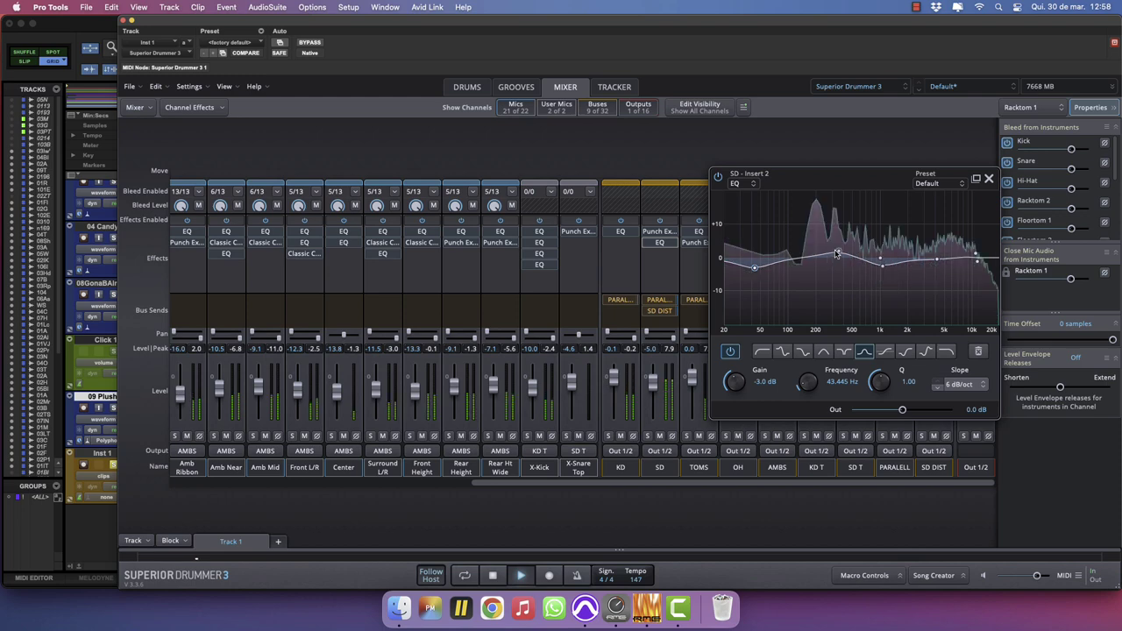
{"action": "mouse_move", "coordinate": [820, 256]}
{"action": "left_mouse_down"}
{"action": "mouse_move", "coordinate": [817, 243]}
{"action": "mouse_move", "coordinate": [819, 251]}
{"action": "left_mouse_up"}
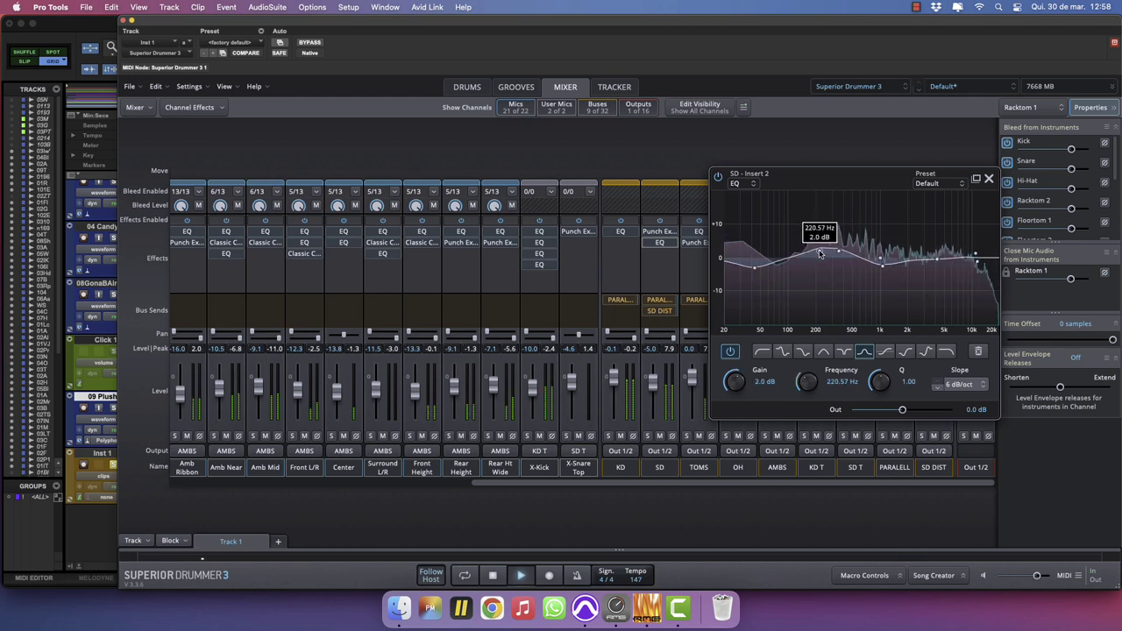
{"action": "left_click", "coordinate": [989, 179]}
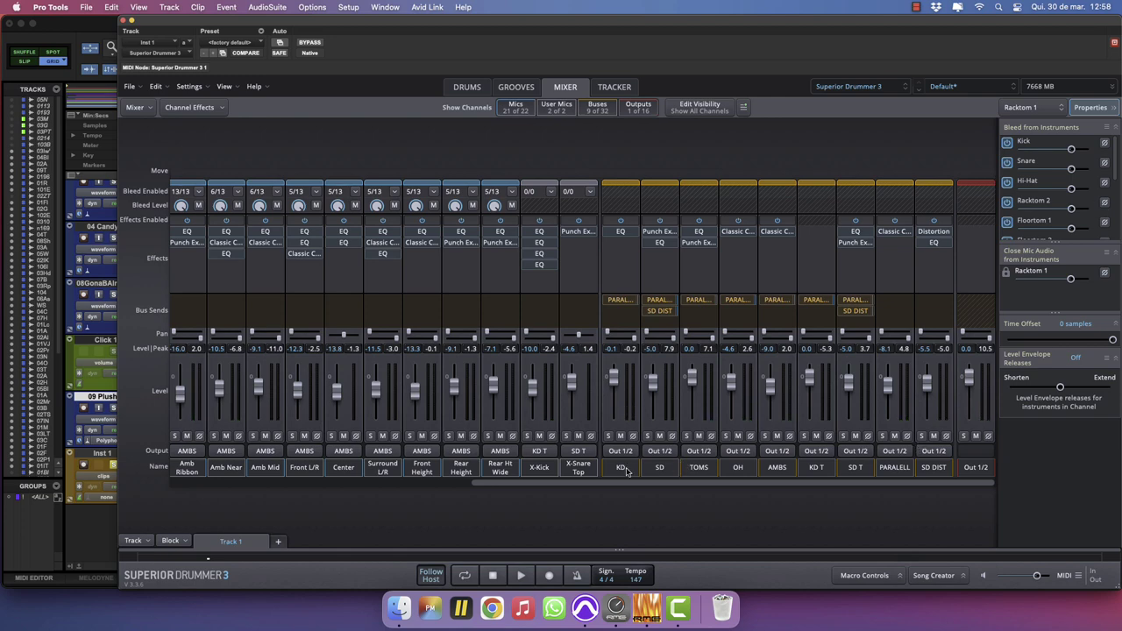
Send the KD, SD, KD T and SD T buses together to the unused Bus 11 and rename that bus ROOM.
{"action": "left_click_drag", "start_coordinate": [625, 472], "coordinate": [688, 471]}
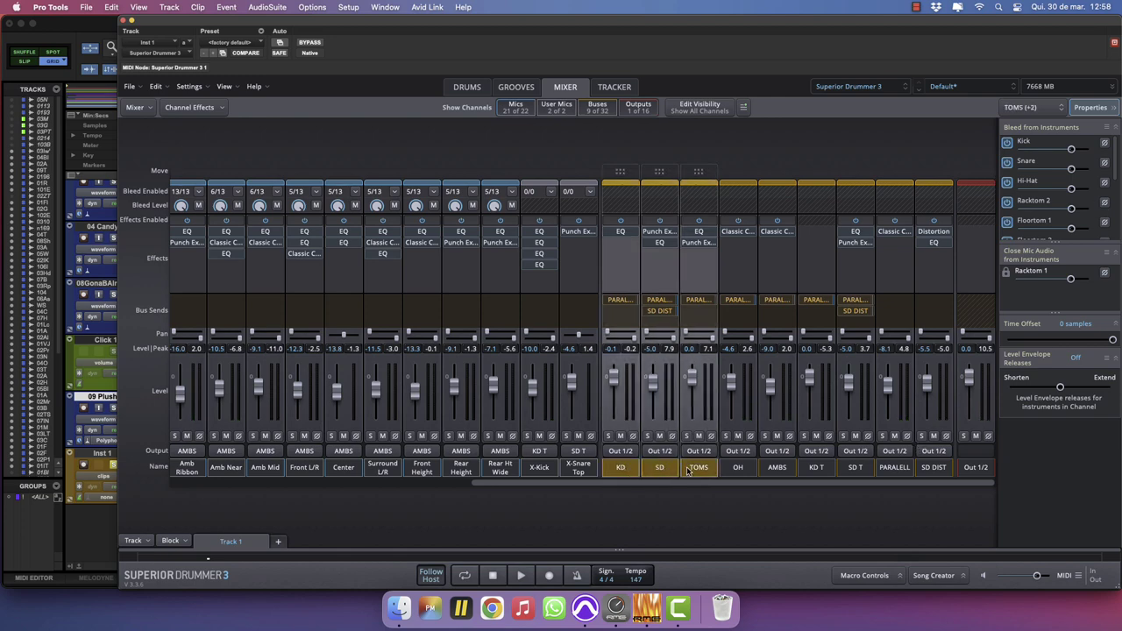
{"action": "left_click", "coordinate": [688, 470]}
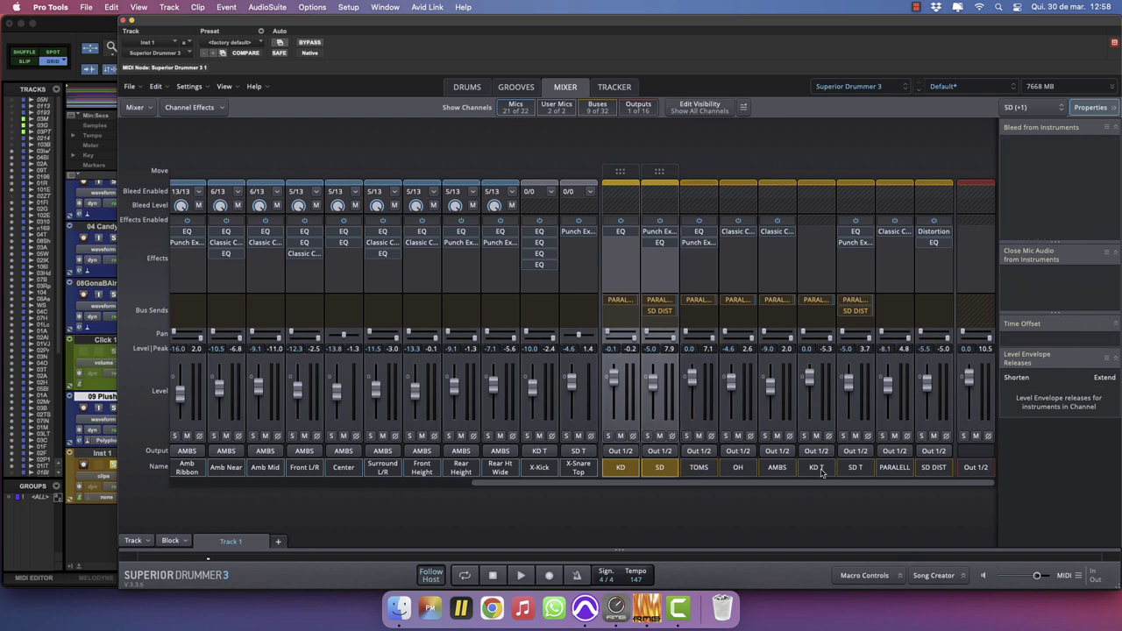
{"action": "left_click", "coordinate": [850, 471], "text": "super"}
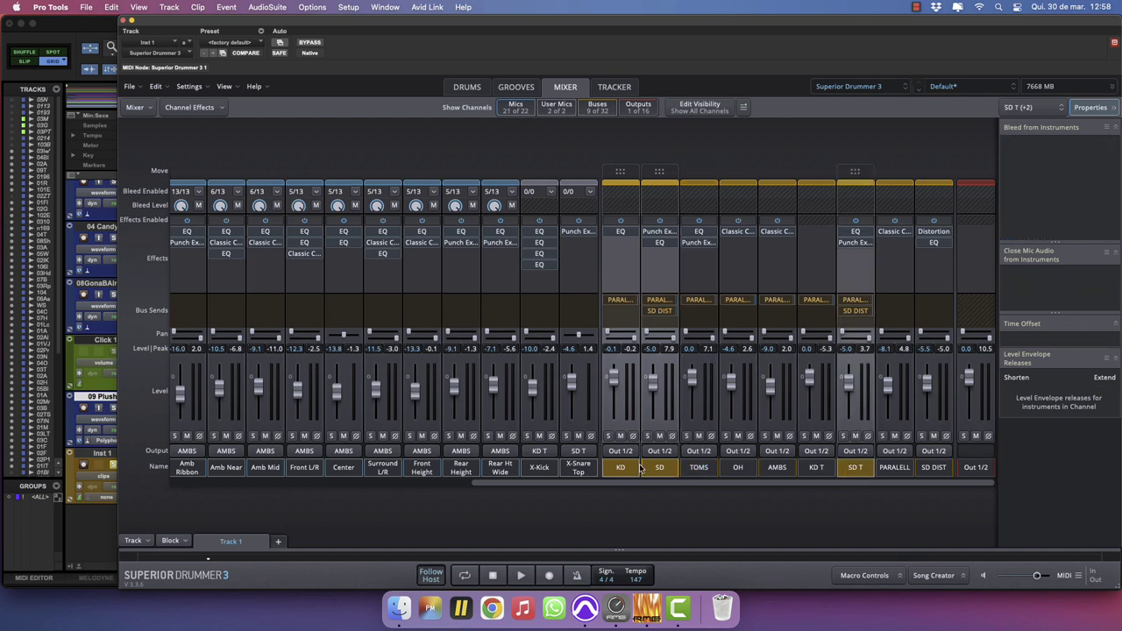
{"action": "left_click", "coordinate": [816, 468]}
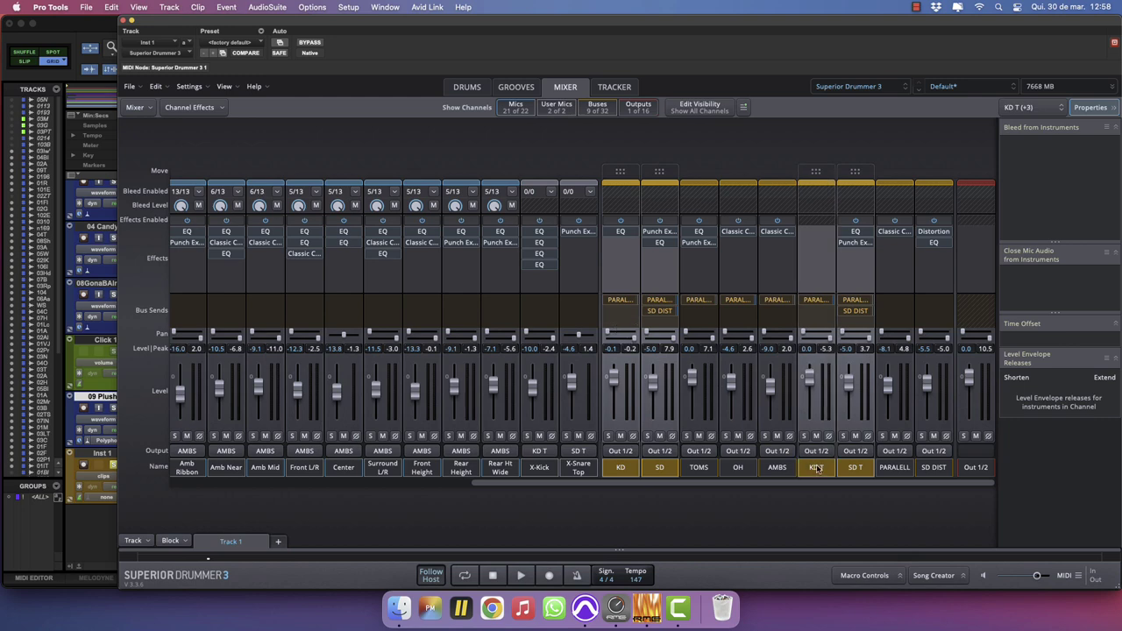
{"action": "left_click", "coordinate": [620, 322]}
{"action": "left_click", "coordinate": [628, 170]}
{"action": "double_click", "coordinate": [969, 473]}
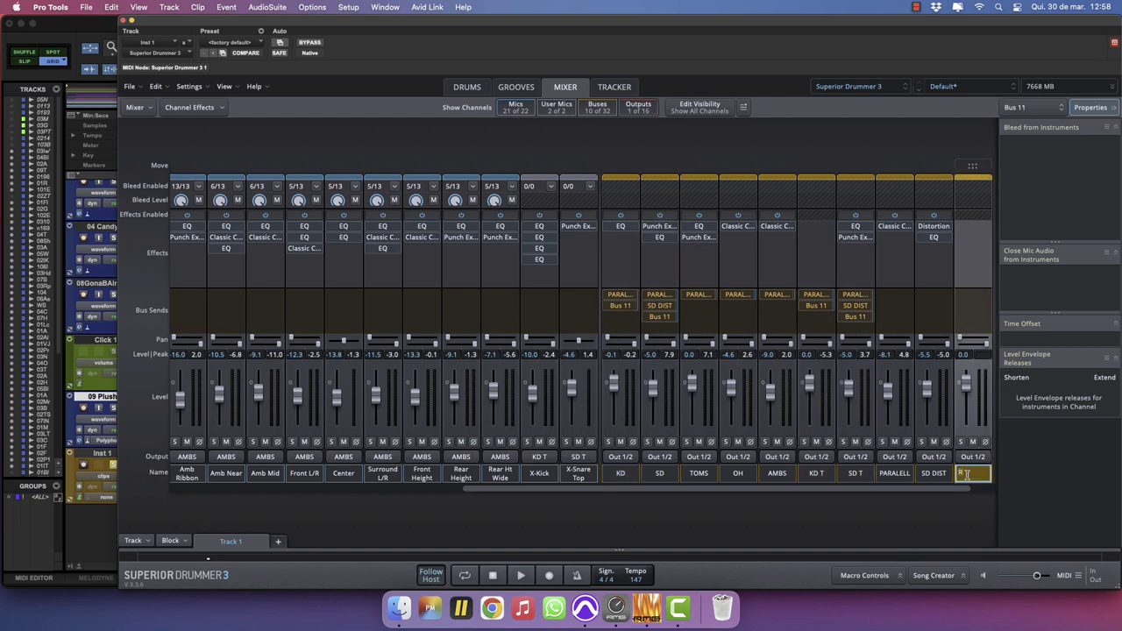
{"action": "type", "text": "ROOM"}
{"action": "key", "text": "Return"}
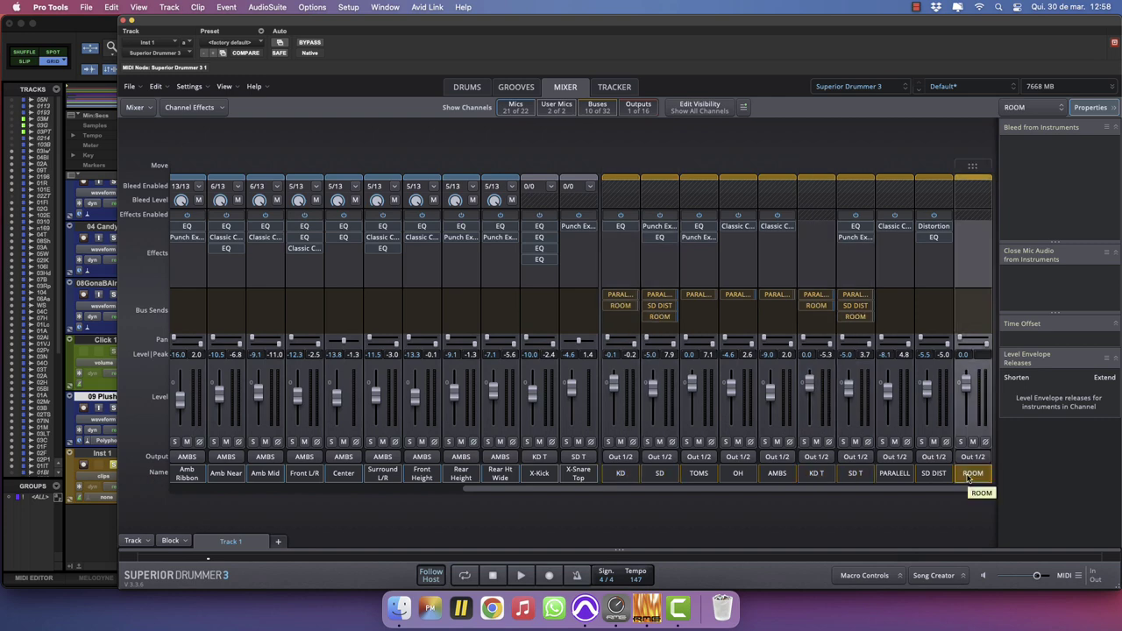
Solo the ROOM bus, insert an EQ on it and add a low cut at 214.21 Hz with a 6 dB/oct slope.
{"action": "scroll", "coordinate": [969, 476], "scroll_direction": "right", "scroll_amount": 2}
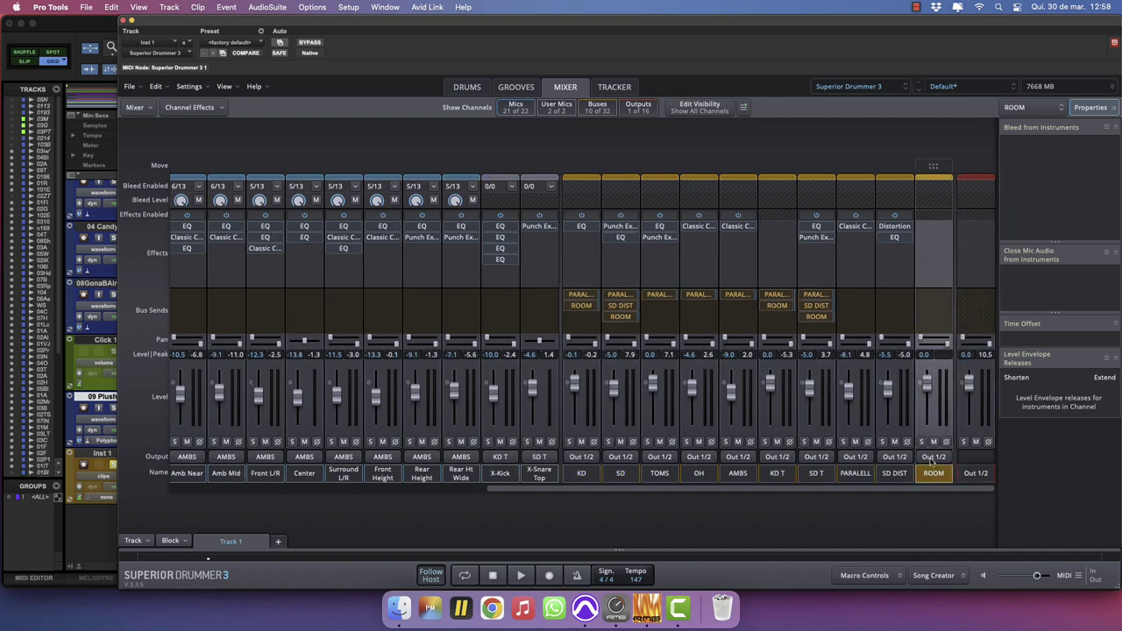
{"action": "left_click", "coordinate": [922, 442]}
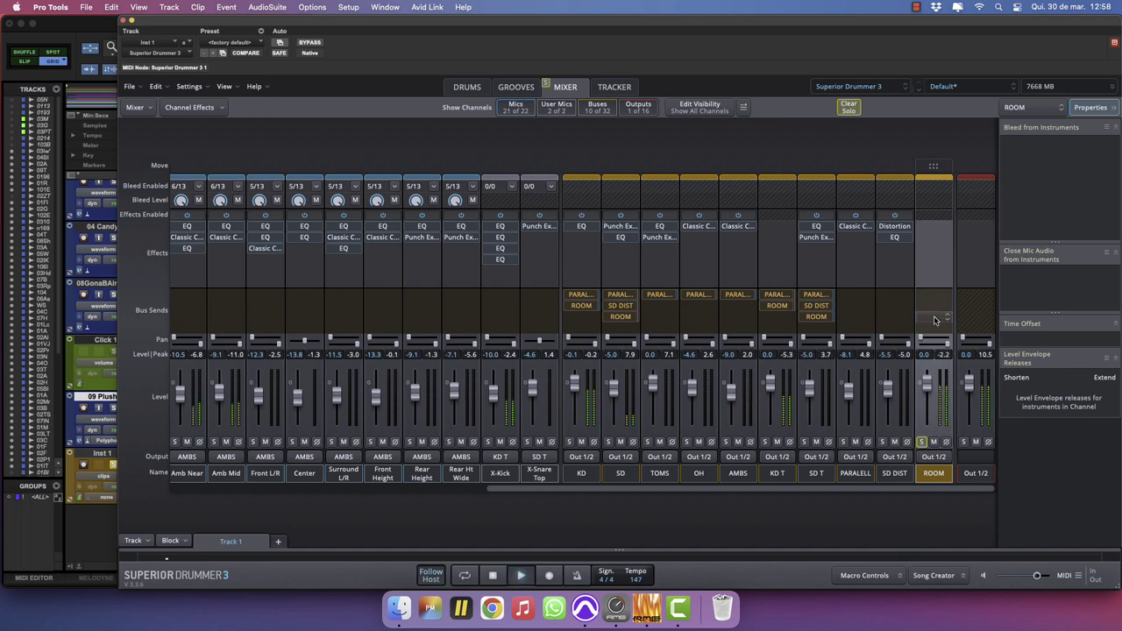
{"action": "left_click", "coordinate": [931, 231]}
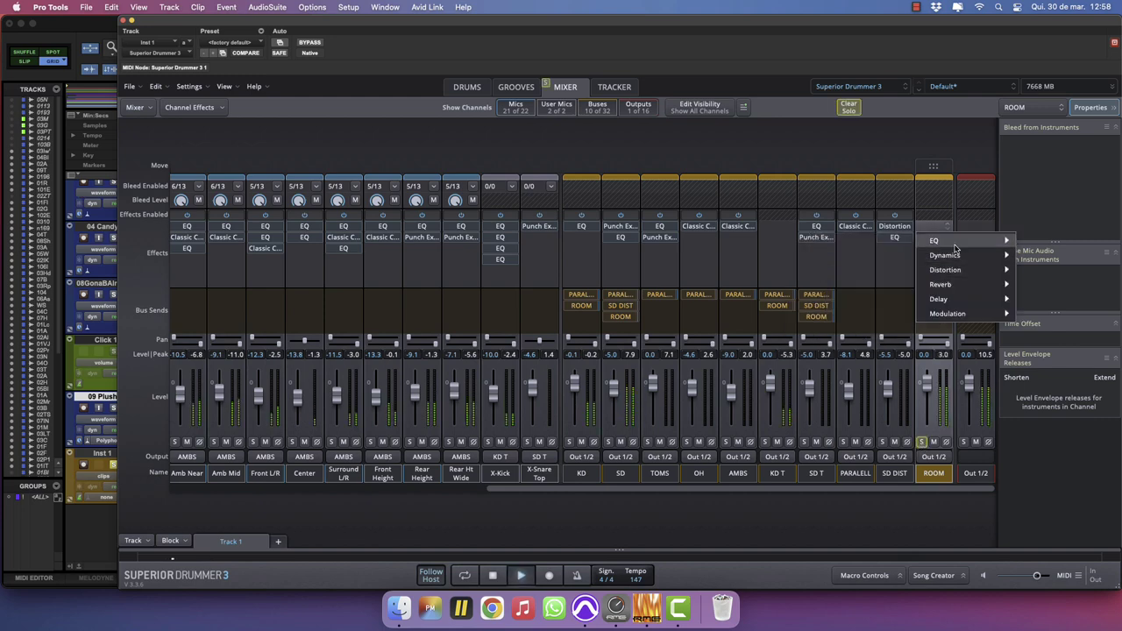
{"action": "left_click", "coordinate": [933, 241]}
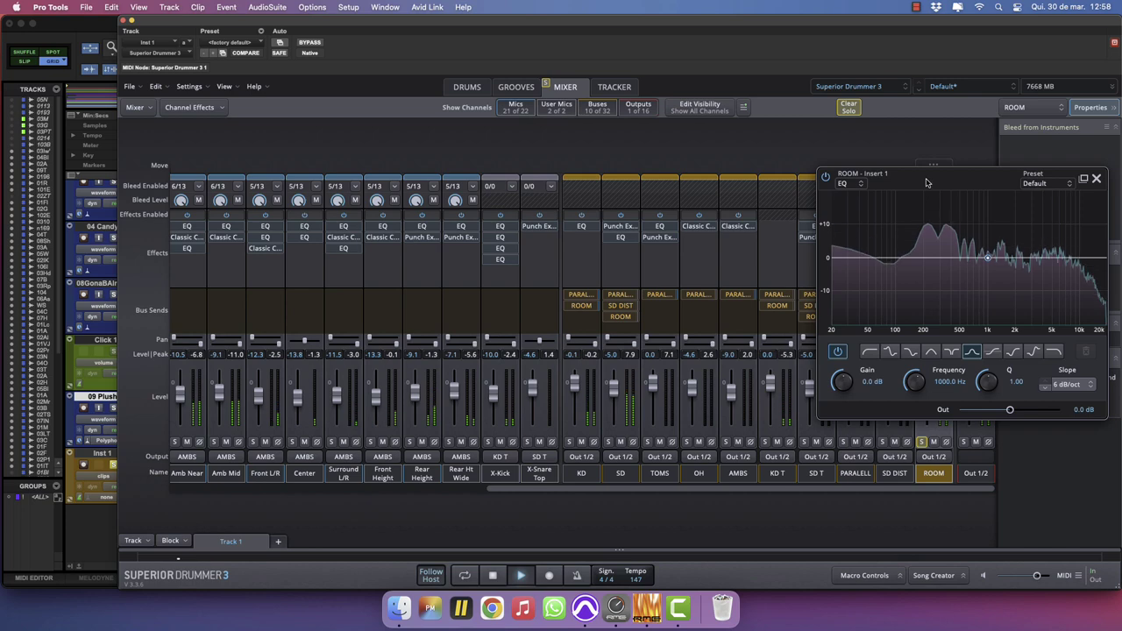
{"action": "left_click_drag", "start_coordinate": [912, 166], "coordinate": [294, 270]}
{"action": "double_click", "coordinate": [233, 354]}
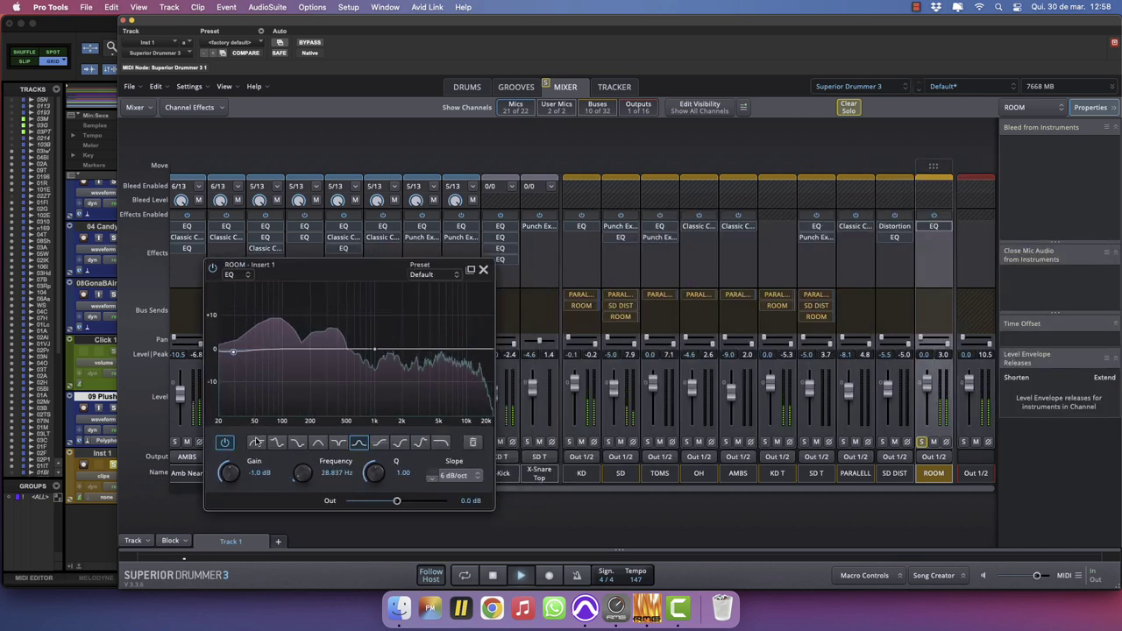
{"action": "left_click_drag", "start_coordinate": [233, 353], "coordinate": [326, 375]}
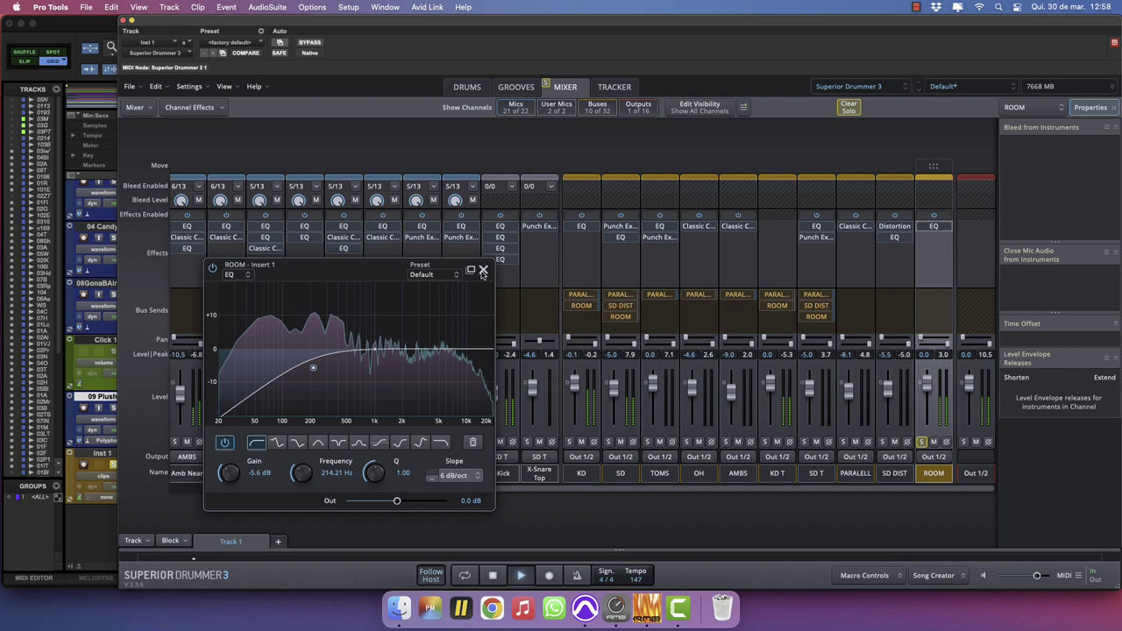
Add ROOM EQ bands of -4.5 dB at 14722 Hz, about 2 dB near 1.9 kHz and 3.9 kHz, and -2.0 dB at 670.93 Hz.
{"action": "double_click", "coordinate": [482, 369]}
{"action": "left_click_drag", "start_coordinate": [482, 370], "coordinate": [480, 372]}
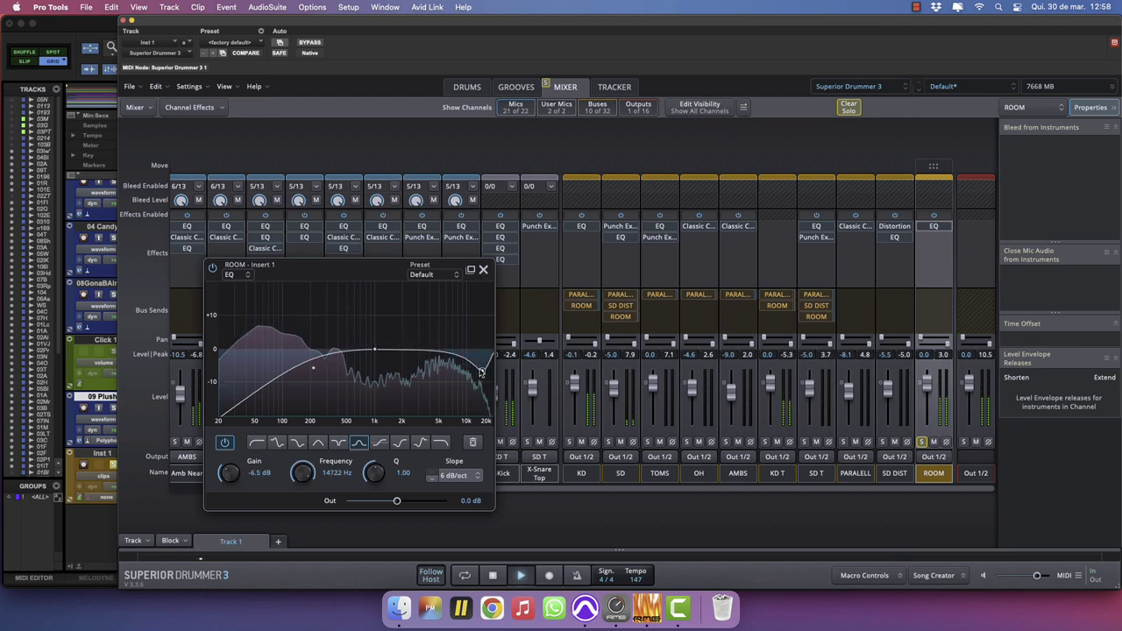
{"action": "double_click", "coordinate": [400, 342]}
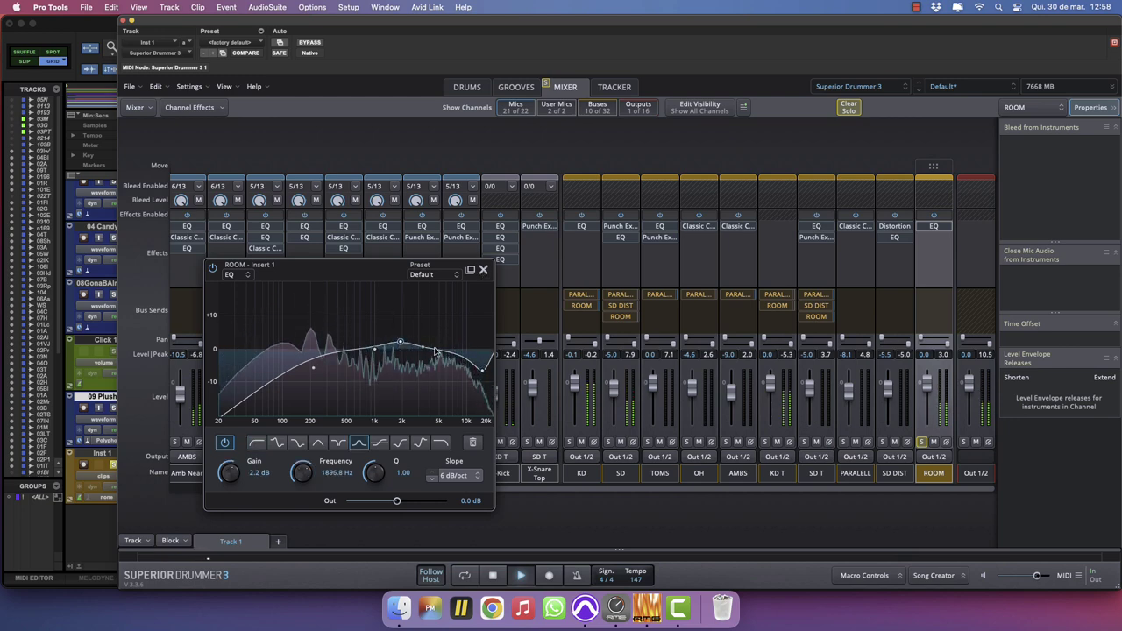
{"action": "left_click_drag", "start_coordinate": [401, 342], "coordinate": [429, 344]}
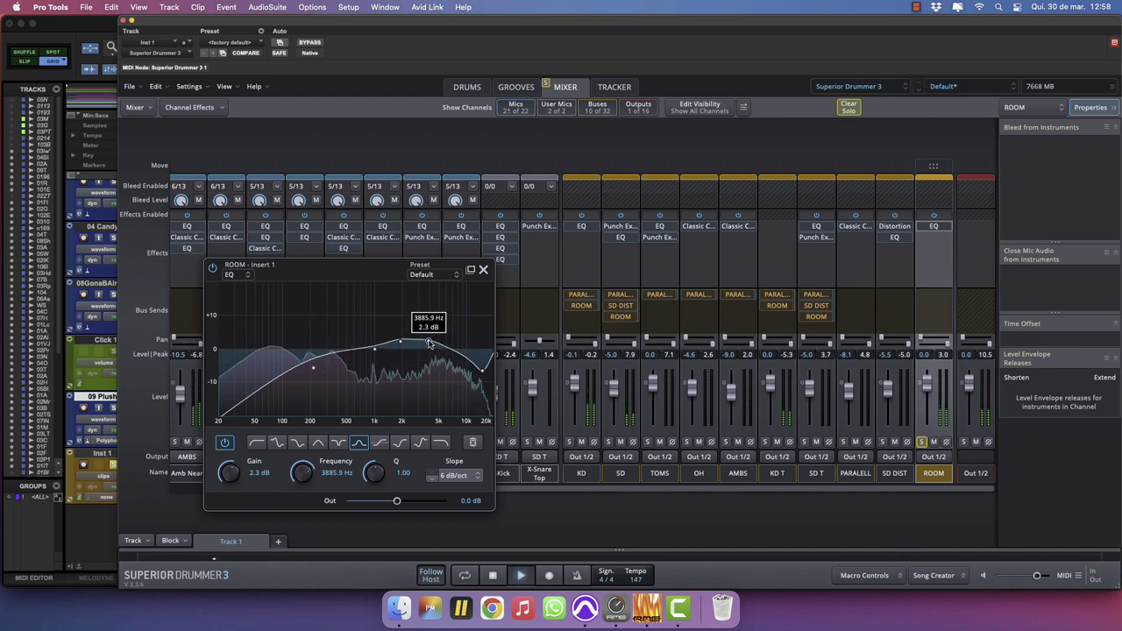
{"action": "double_click", "coordinate": [358, 357]}
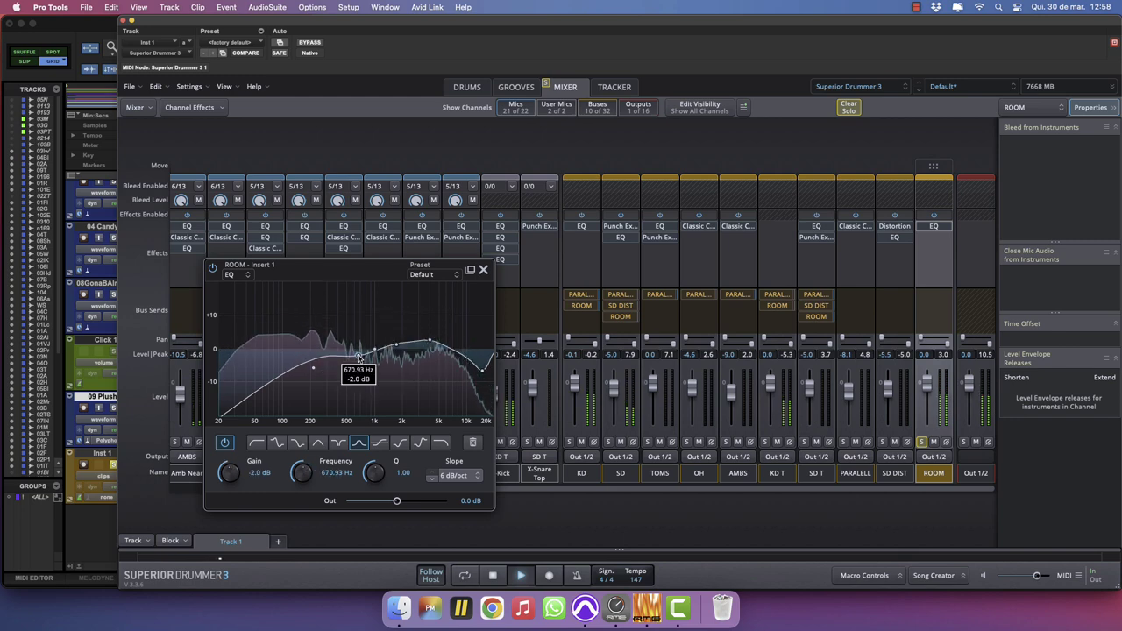
Insert a Room Reverb on the ROOM bus with 0.67 s reverb time, 34.5% decay, 18000 Hz damping, 2510.9 Hz high and 304.14 Hz low.
{"action": "left_click", "coordinate": [934, 244]}
{"action": "mouse_move", "coordinate": [953, 270]}
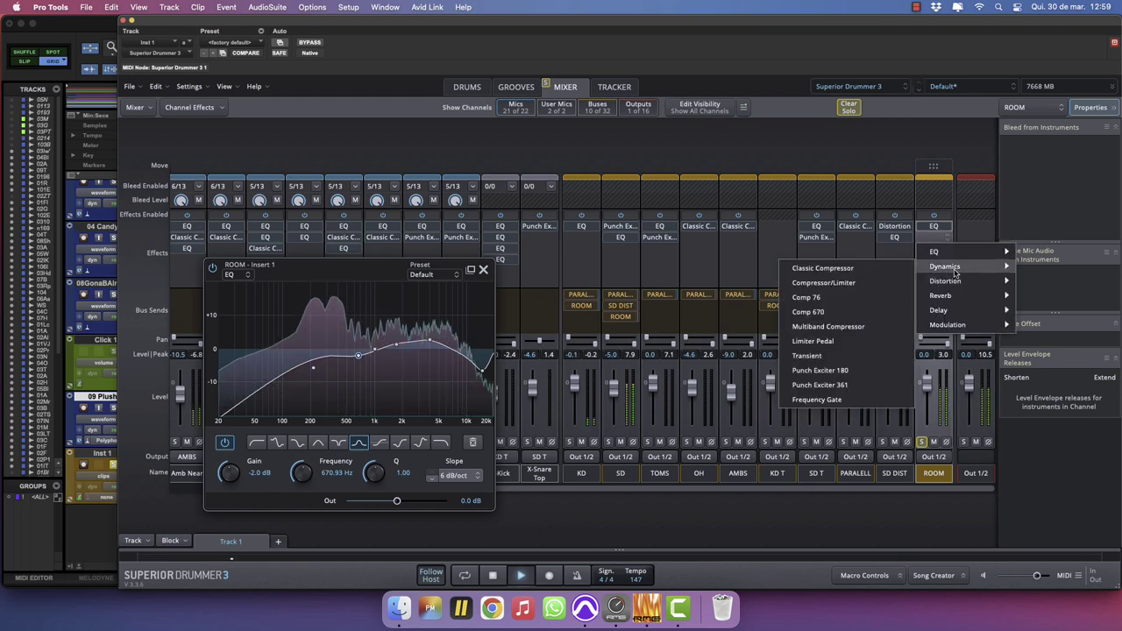
{"action": "mouse_move", "coordinate": [951, 295]}
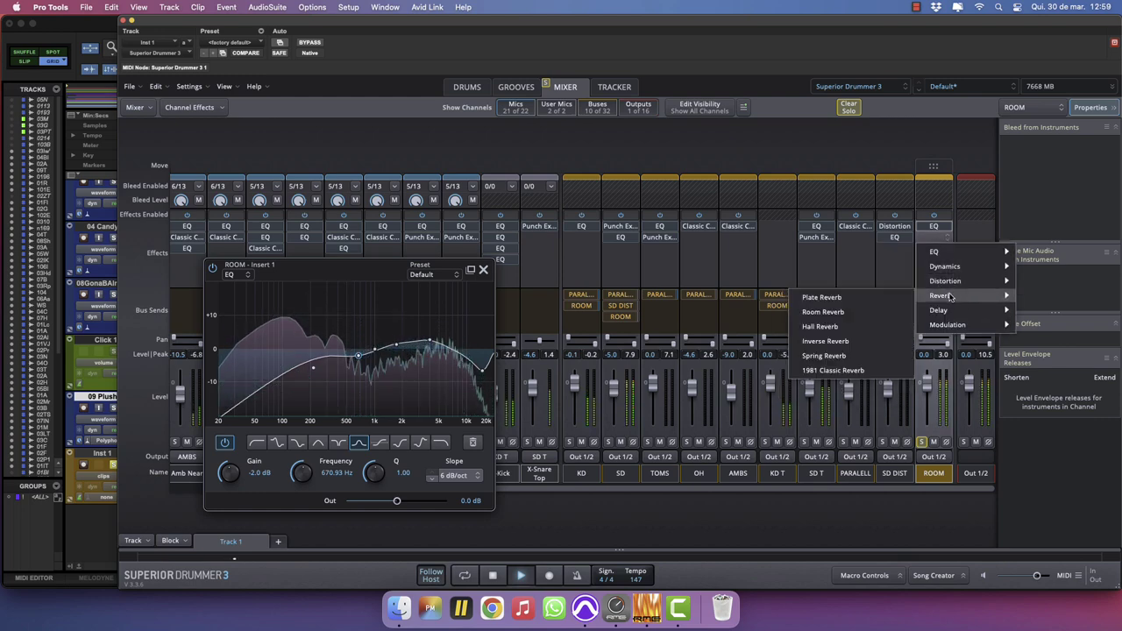
{"action": "left_click", "coordinate": [834, 312]}
{"action": "left_click_drag", "start_coordinate": [439, 435], "coordinate": [534, 241]}
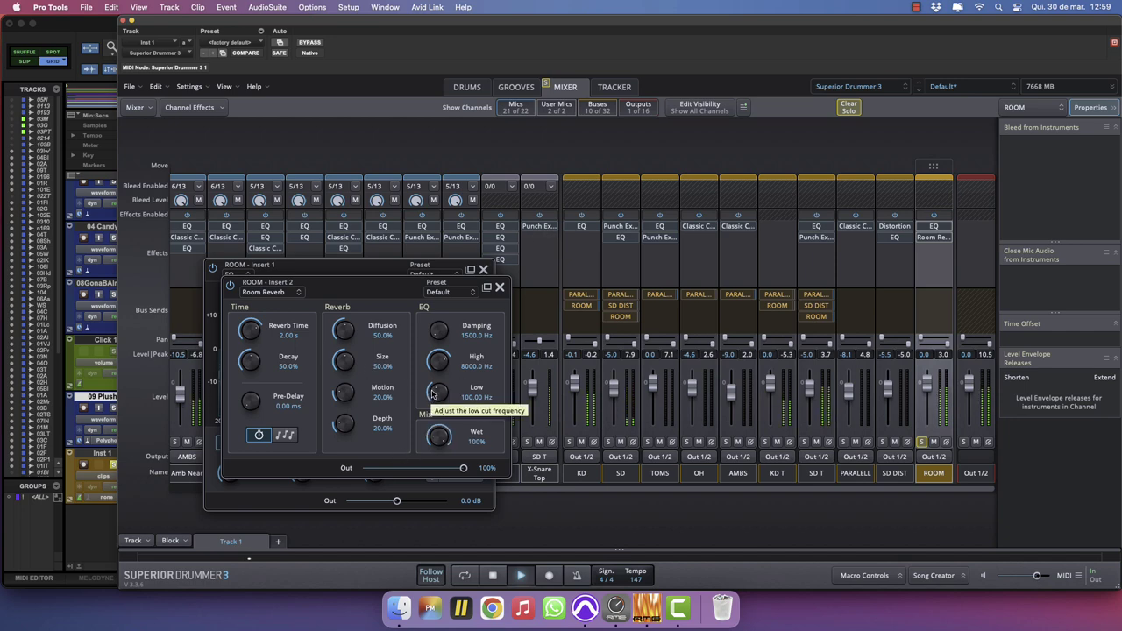
{"action": "left_click_drag", "start_coordinate": [430, 395], "coordinate": [447, 378]}
{"action": "left_click_drag", "start_coordinate": [439, 336], "coordinate": [497, 226]}
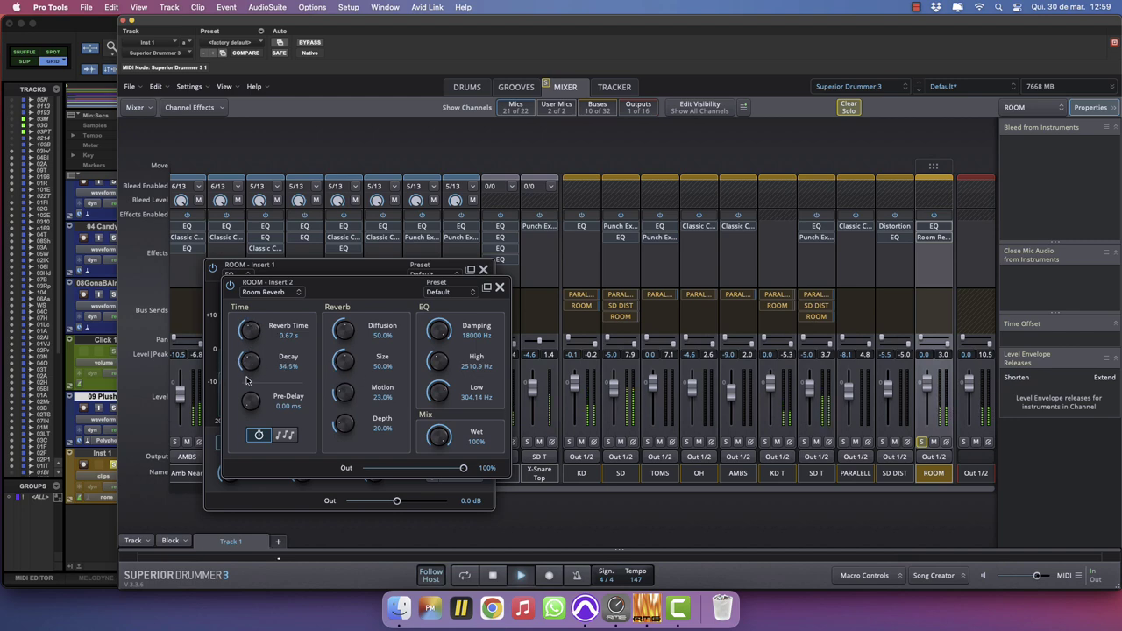
{"action": "left_click", "coordinate": [500, 288]}
{"action": "left_click", "coordinate": [483, 269]}
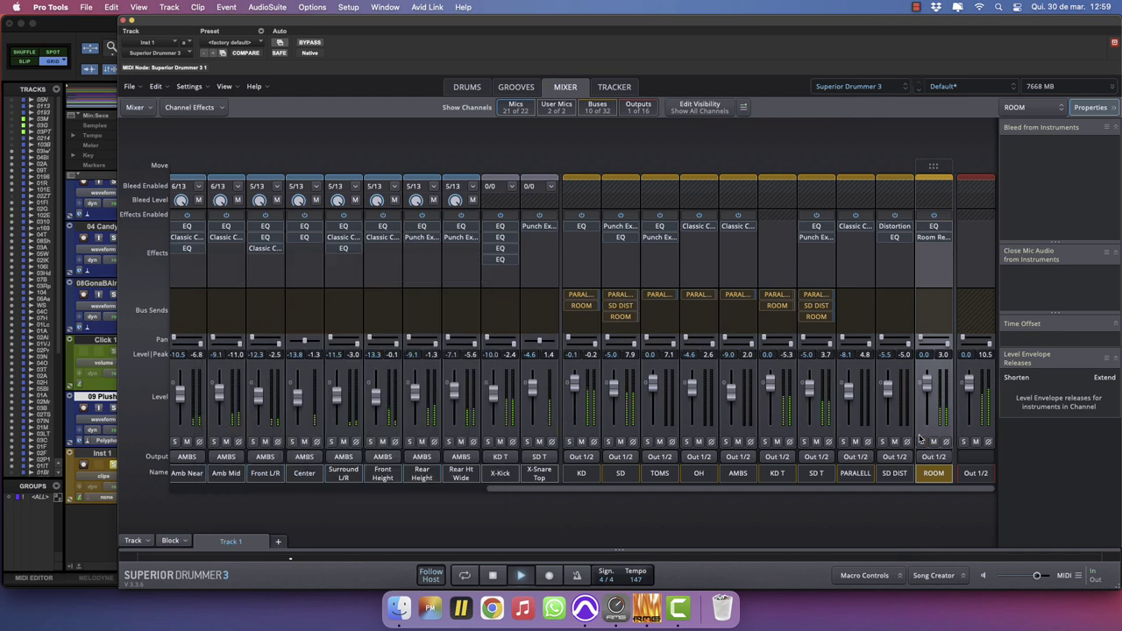
Lower the ROOM bus to -2.7 dB in the full mix and solo it again.
{"action": "left_click_drag", "start_coordinate": [931, 387], "coordinate": [931, 392]}
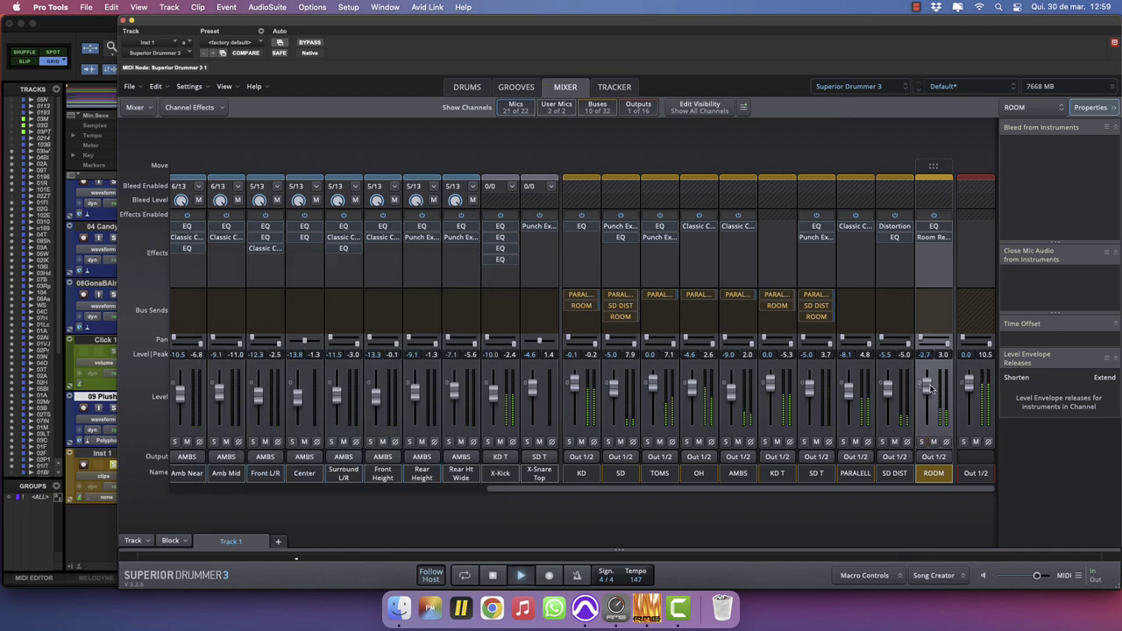
{"action": "left_click", "coordinate": [114, 466]}
{"action": "left_click", "coordinate": [922, 442]}
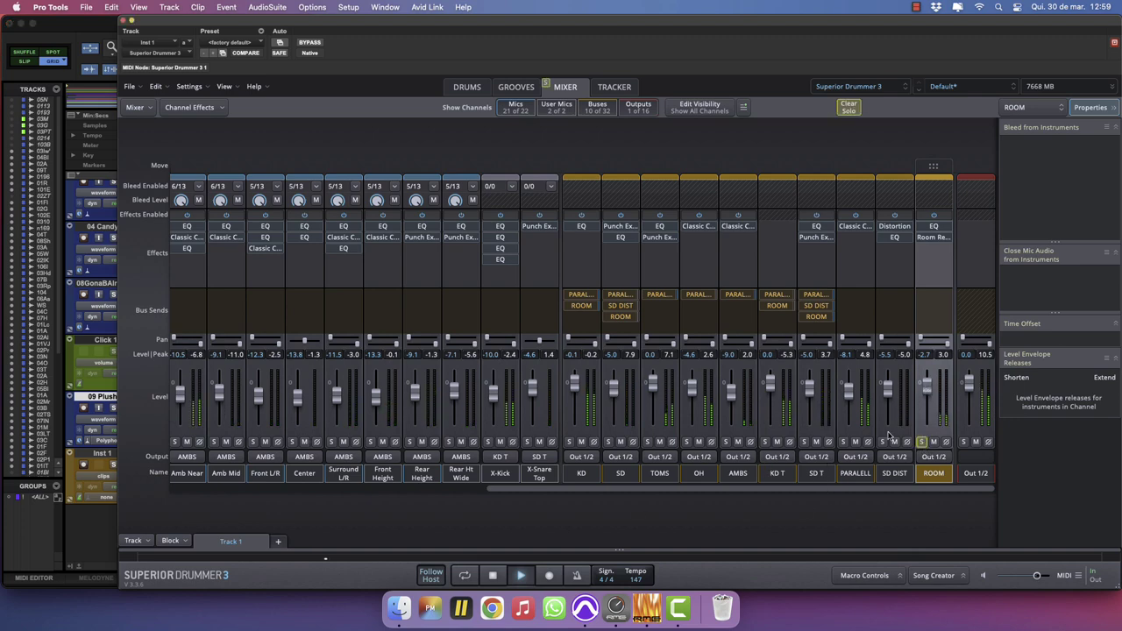
Add an EQ with an upper-mid boost after the ROOM bus's Room Reverb, unsolo the bus and lower it to -11.5 dB.
{"action": "left_click", "coordinate": [936, 249]}
{"action": "mouse_move", "coordinate": [936, 262]}
{"action": "left_click", "coordinate": [855, 264]}
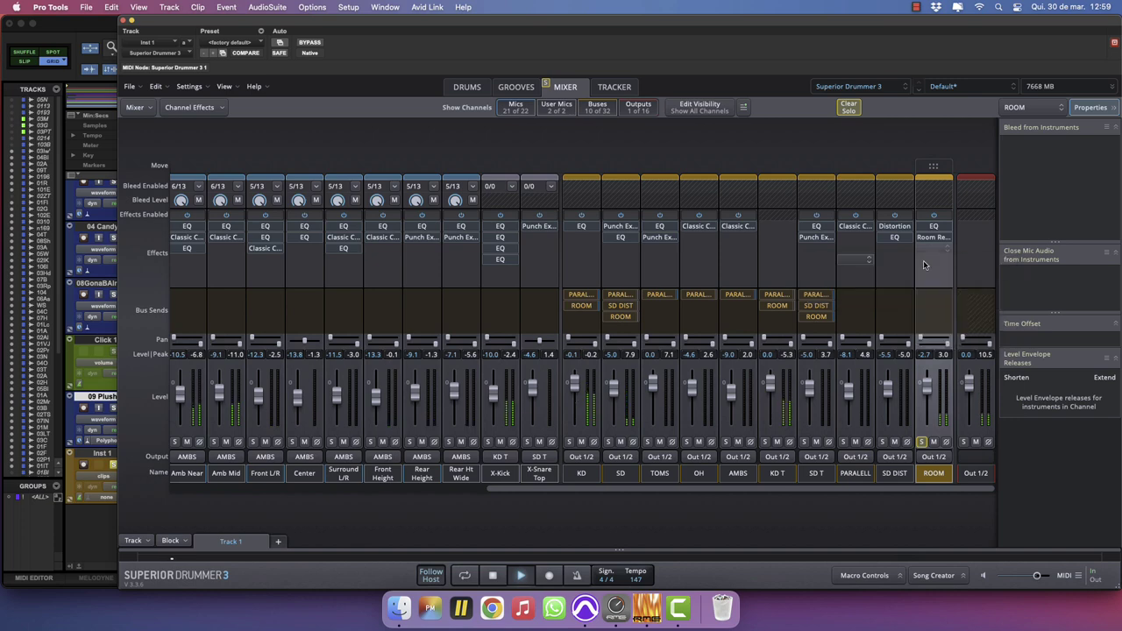
{"action": "left_click_drag", "start_coordinate": [988, 258], "coordinate": [1021, 232]}
{"action": "left_click", "coordinate": [1095, 178]}
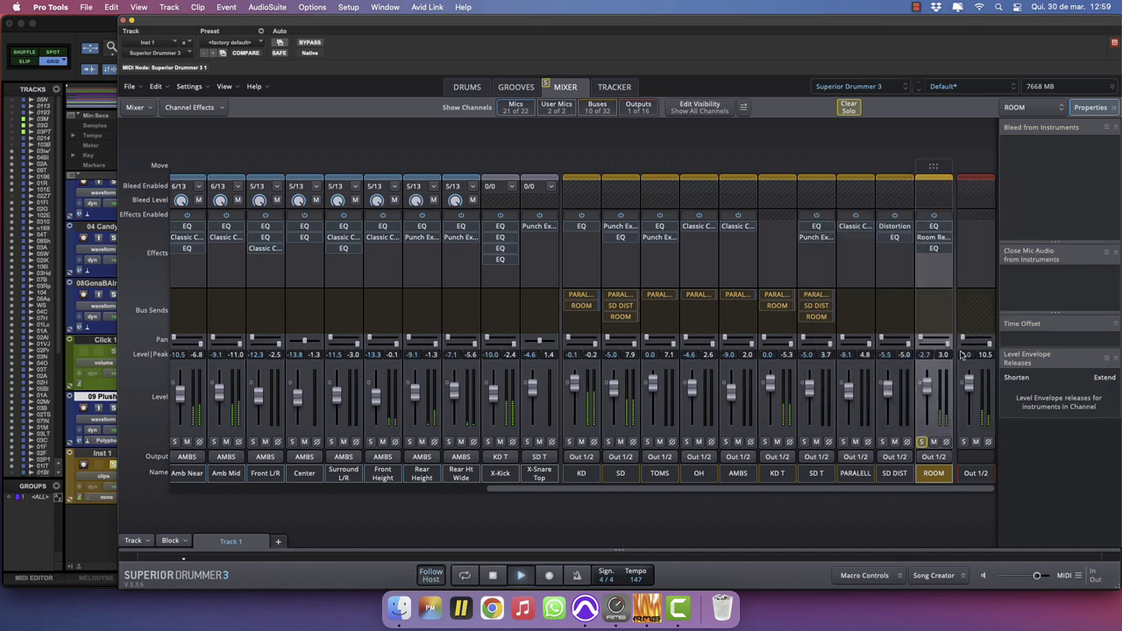
{"action": "left_click", "coordinate": [920, 442]}
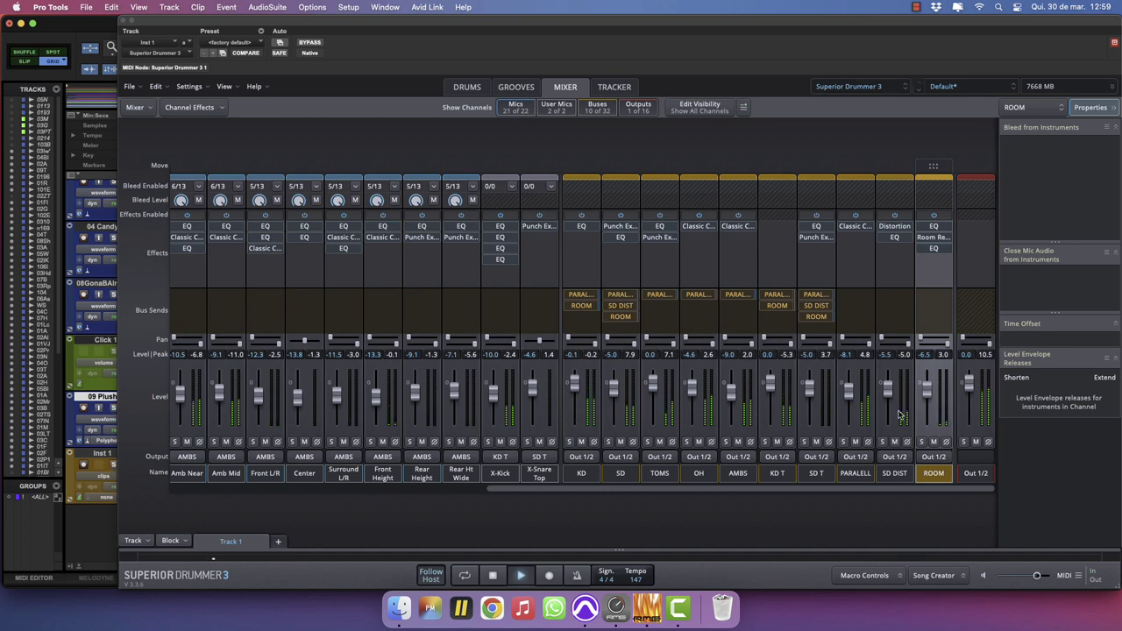
{"action": "left_click_drag", "start_coordinate": [929, 392], "coordinate": [925, 398]}
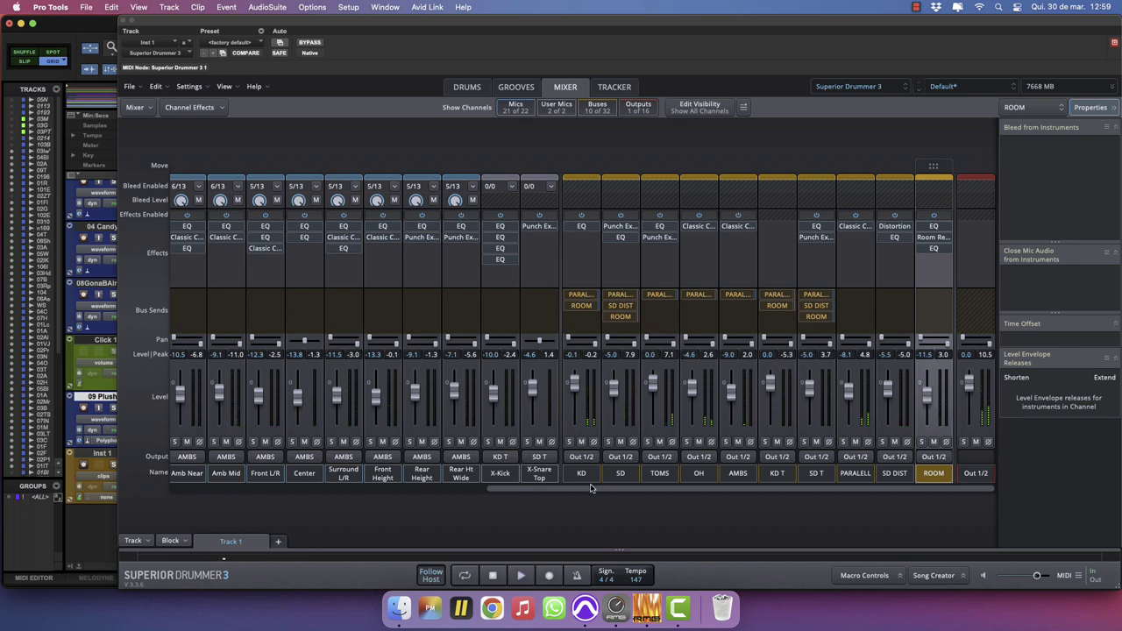
Send the SD and SD T buses to the unused Bus 12 and rename that bus plate.
{"action": "left_click", "coordinate": [618, 474]}
{"action": "left_click", "coordinate": [815, 474]}
{"action": "left_click", "coordinate": [619, 328]}
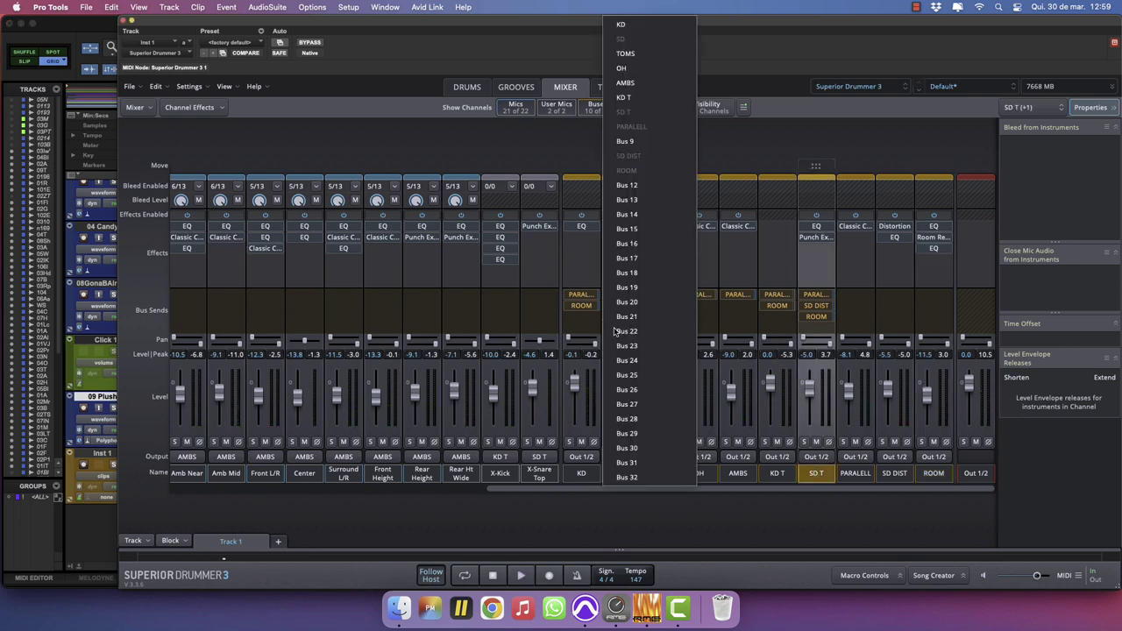
{"action": "left_click", "coordinate": [643, 188]}
{"action": "left_click", "coordinate": [964, 479]}
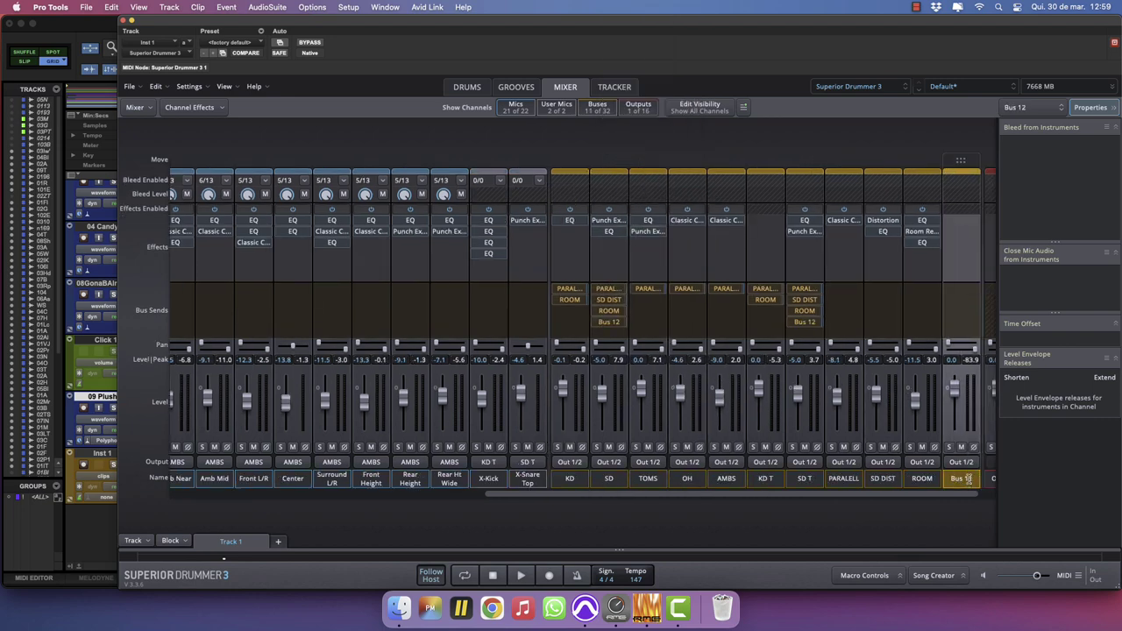
{"action": "double_click", "coordinate": [969, 478]}
{"action": "key", "text": "Return"}
{"action": "scroll", "coordinate": [971, 481], "scroll_direction": "right", "scroll_amount": 1}
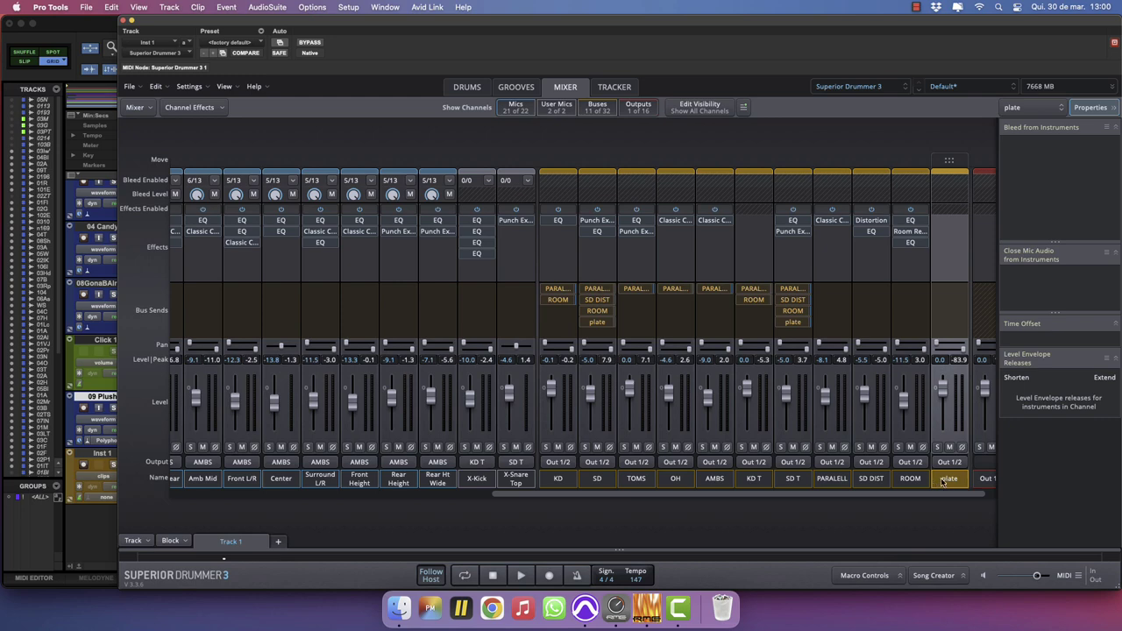
Rename the plate bus as PLATE in capitals and solo it.
{"action": "double_click", "coordinate": [943, 482]}
{"action": "type", "text": "PLATE"}
{"action": "key", "text": "Return"}
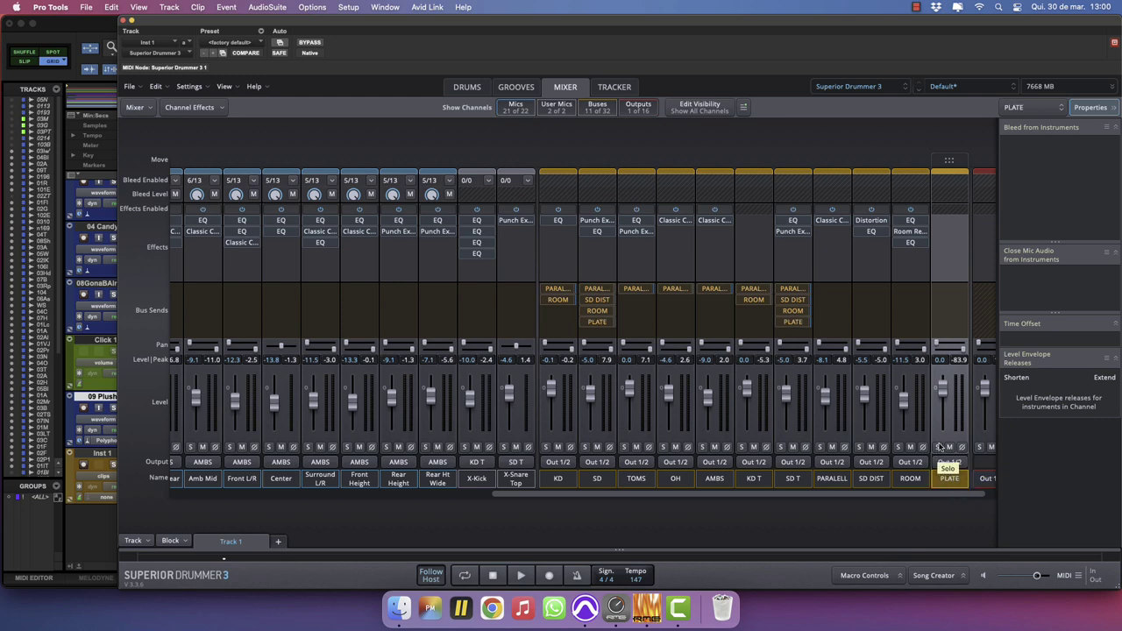
{"action": "left_click", "coordinate": [937, 447]}
Insert an EQ on the PLATE bus with a low cut near 252 Hz, a high cut near 6392 Hz and a 3.9 dB bell boost near 3030 Hz.
{"action": "left_click", "coordinate": [946, 223]}
{"action": "mouse_move", "coordinate": [955, 233]}
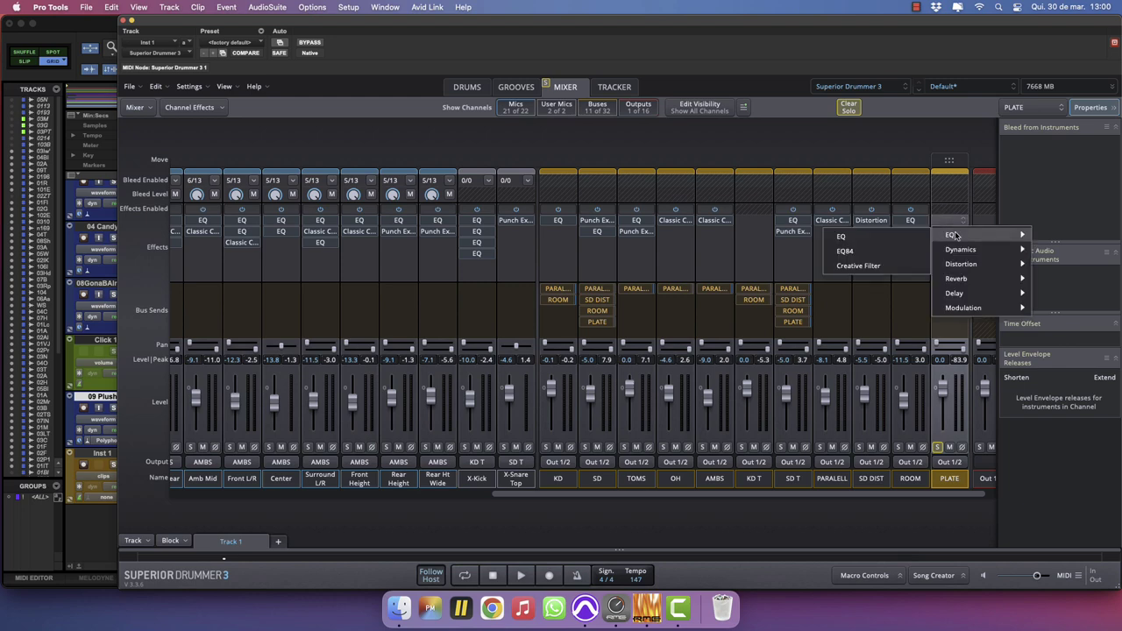
{"action": "left_click", "coordinate": [887, 237]}
{"action": "left_click", "coordinate": [849, 257]}
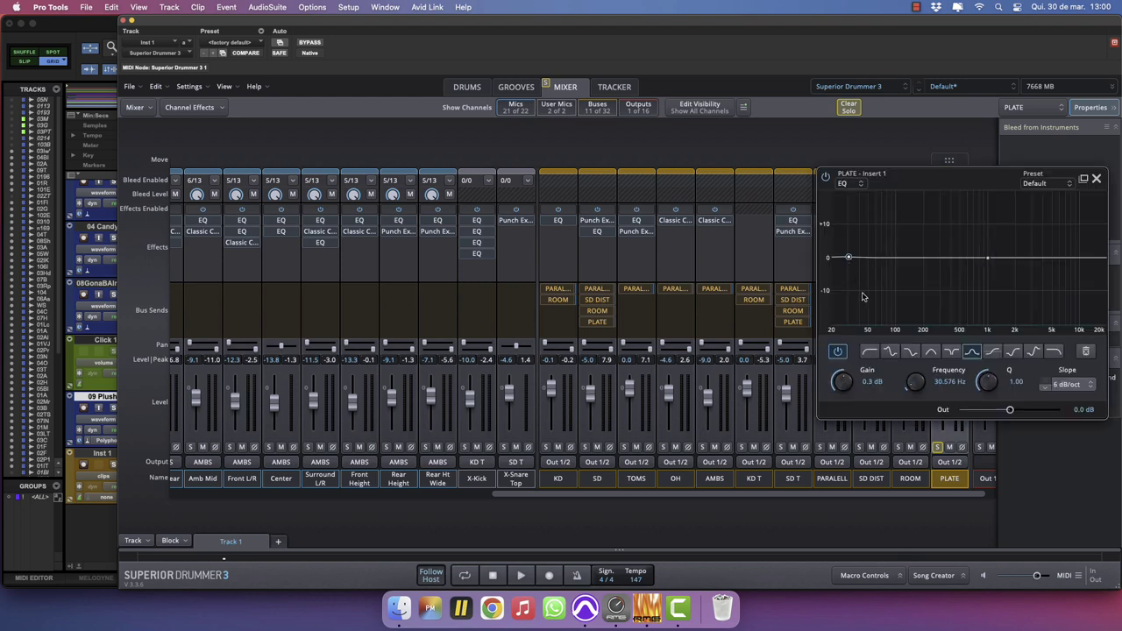
{"action": "left_click", "coordinate": [868, 354]}
{"action": "left_click_drag", "start_coordinate": [848, 258], "coordinate": [933, 266]}
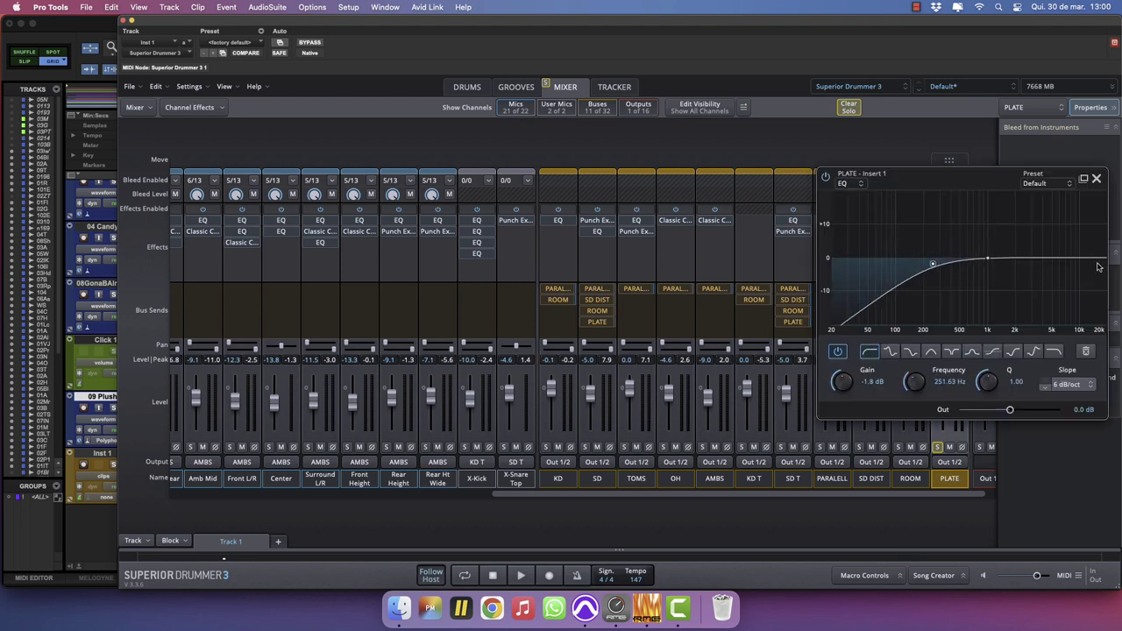
{"action": "left_click", "coordinate": [1098, 262]}
{"action": "left_click", "coordinate": [1056, 352]}
{"action": "left_click_drag", "start_coordinate": [1097, 266], "coordinate": [1062, 264]}
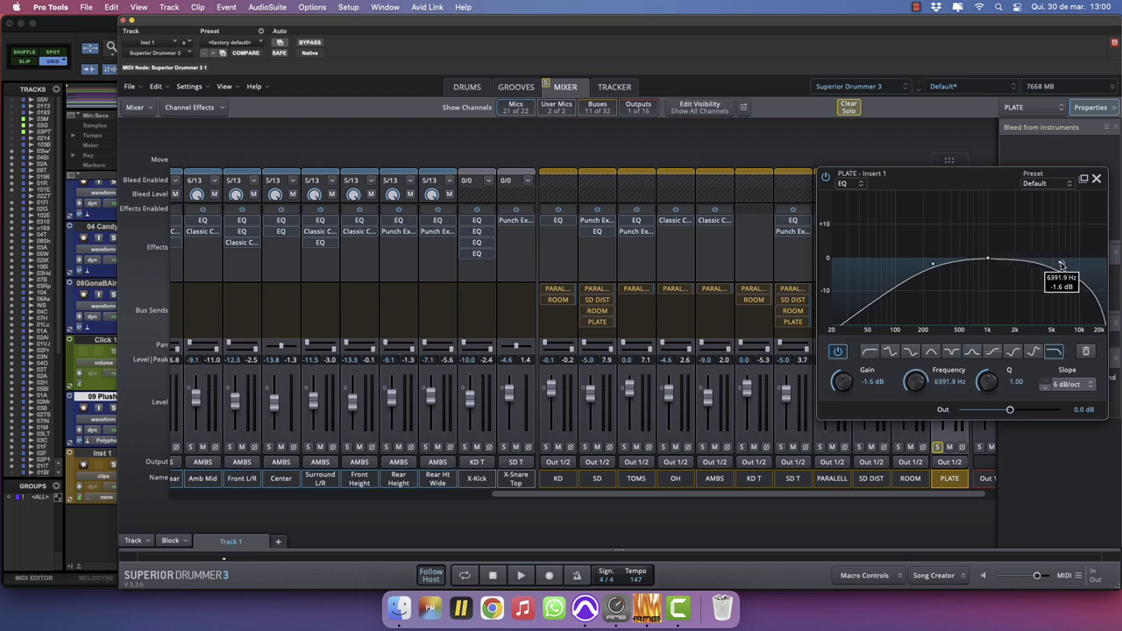
{"action": "left_click_drag", "start_coordinate": [984, 263], "coordinate": [1034, 247]}
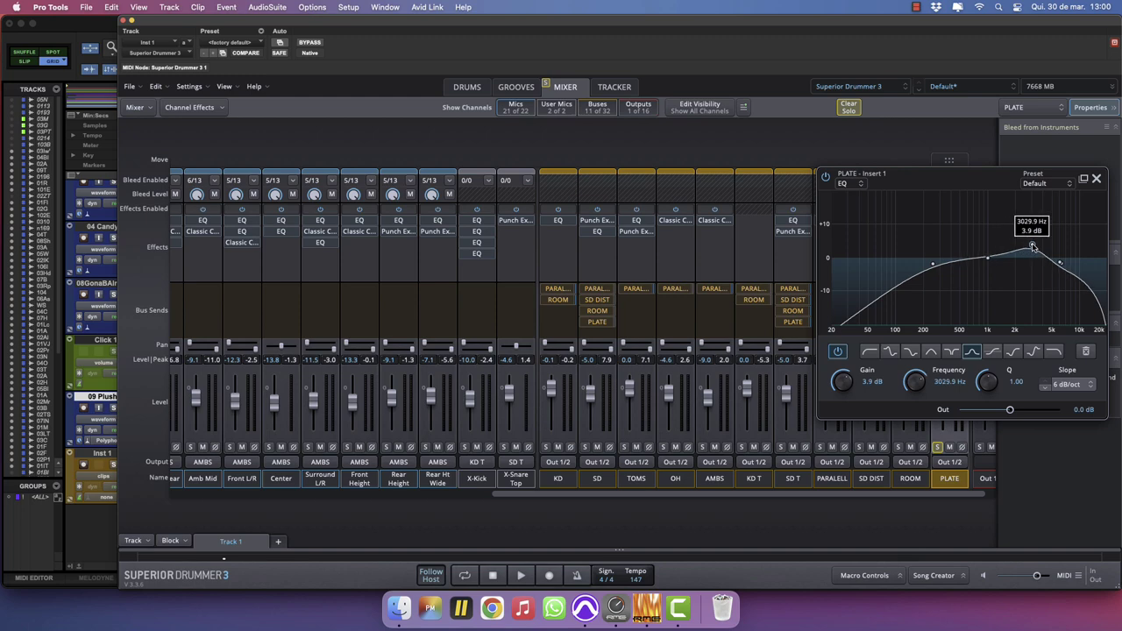
{"action": "left_click", "coordinate": [1095, 178]}
Add a 100% wet Plate Reverb after the PLATE bus's EQ and set its reverb time to 0.94 s during playback.
{"action": "left_click", "coordinate": [954, 237]}
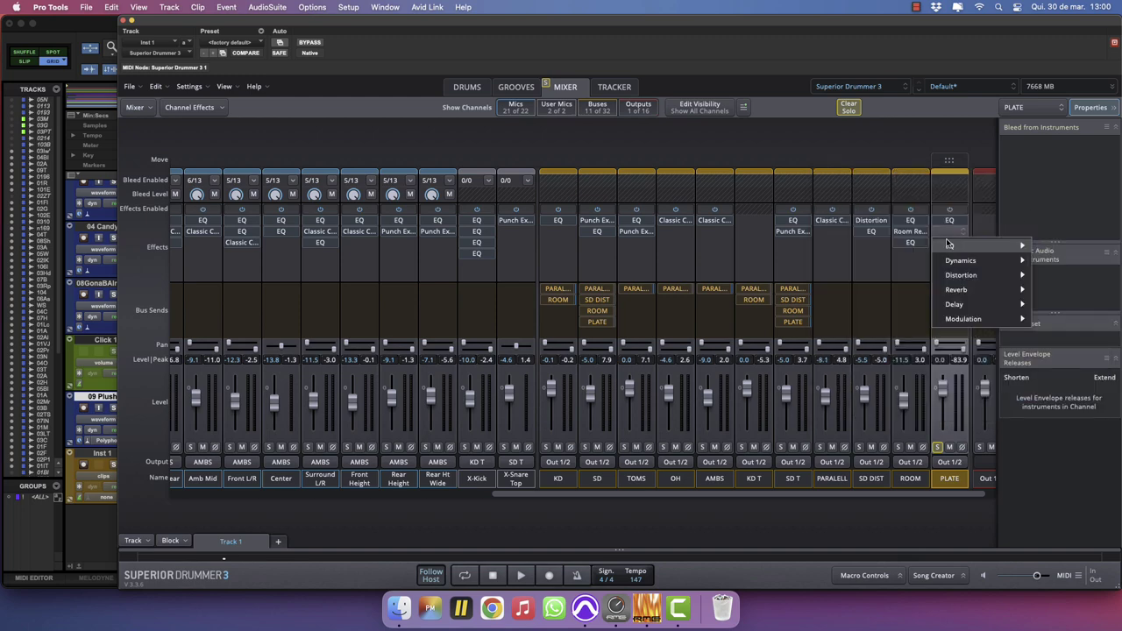
{"action": "mouse_move", "coordinate": [960, 289]}
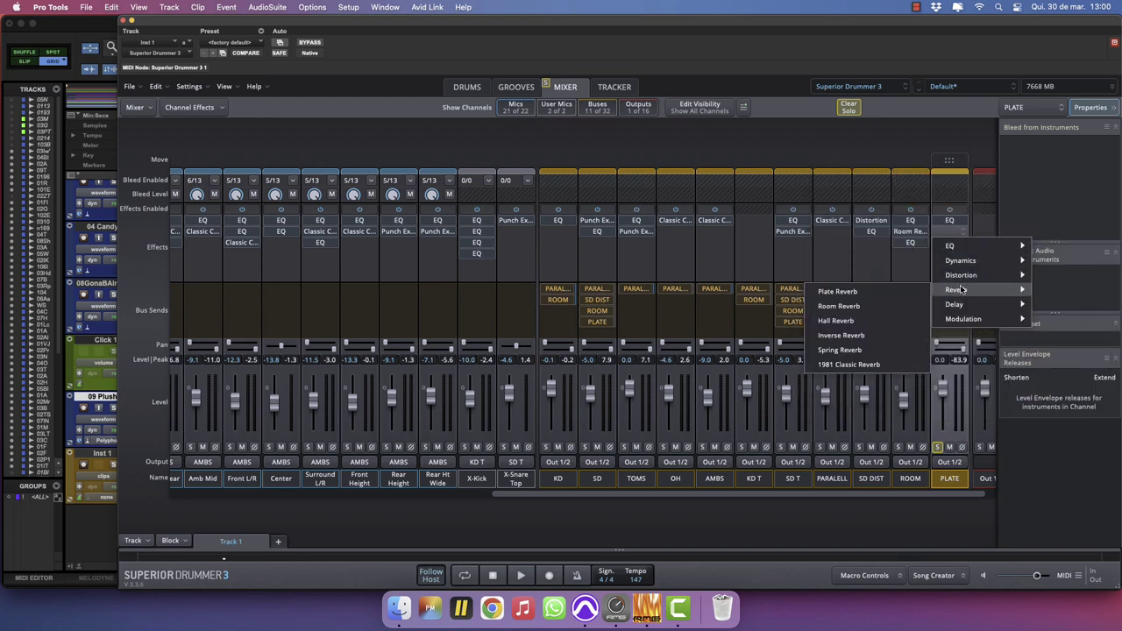
{"action": "left_click", "coordinate": [844, 292]}
{"action": "left_click_drag", "start_coordinate": [878, 364], "coordinate": [1008, 362]}
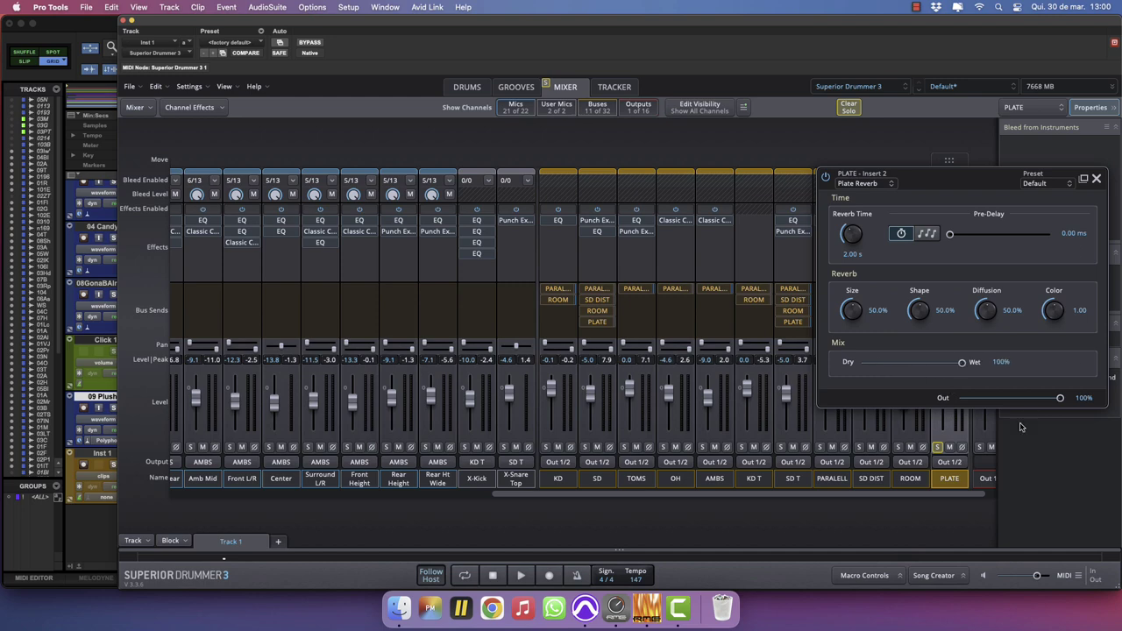
{"action": "key", "text": "space"}
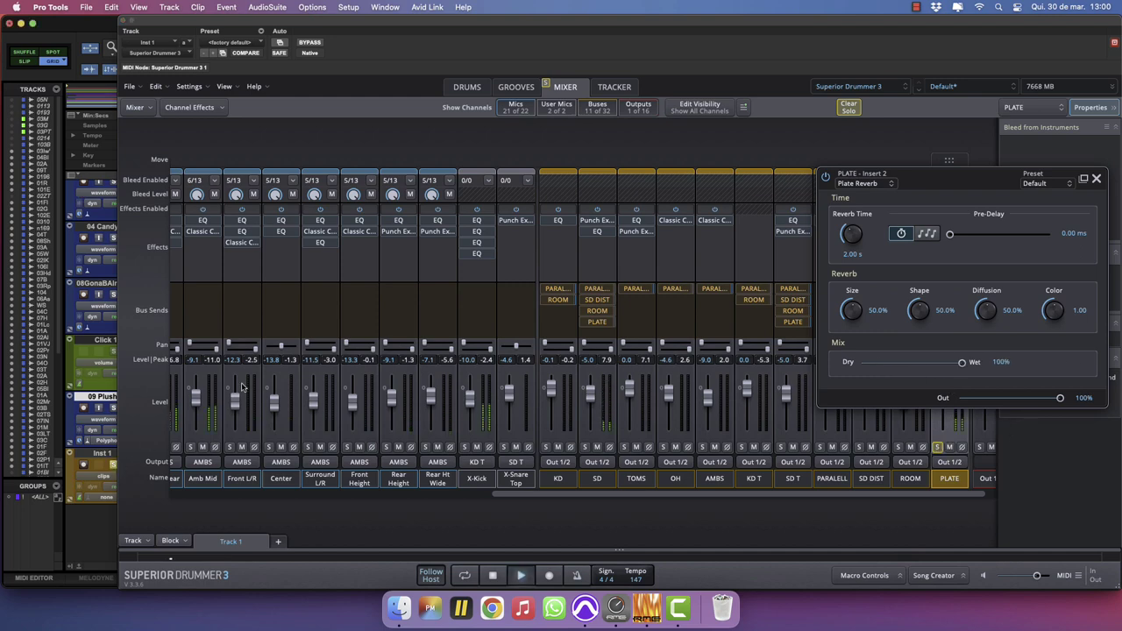
{"action": "left_click_drag", "start_coordinate": [948, 179], "coordinate": [482, 172]}
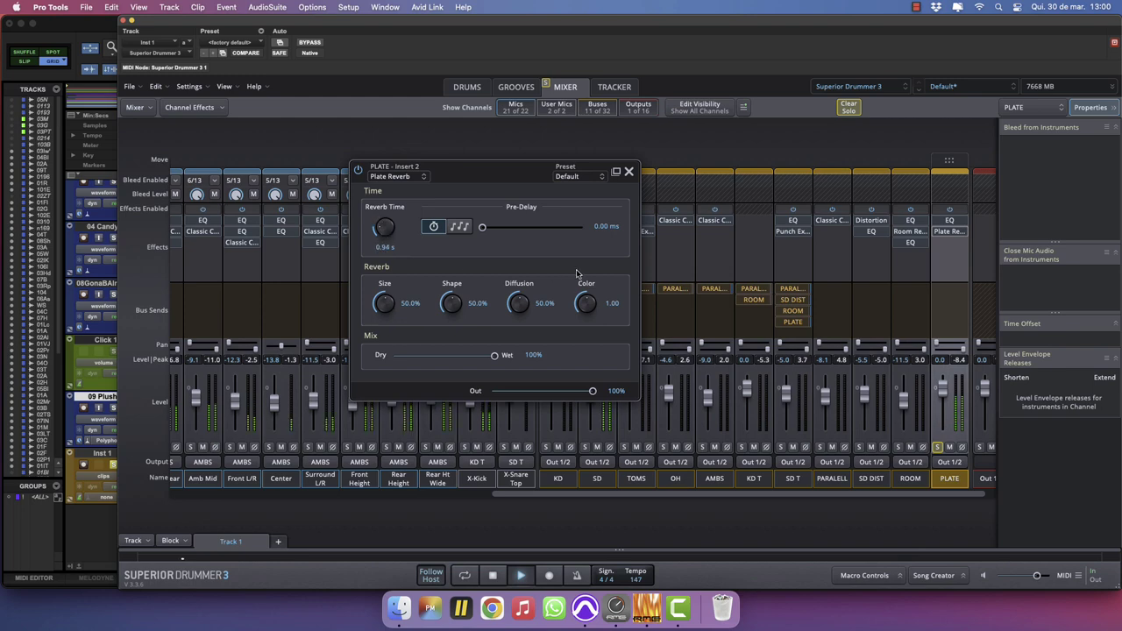
{"action": "left_click", "coordinate": [628, 172]}
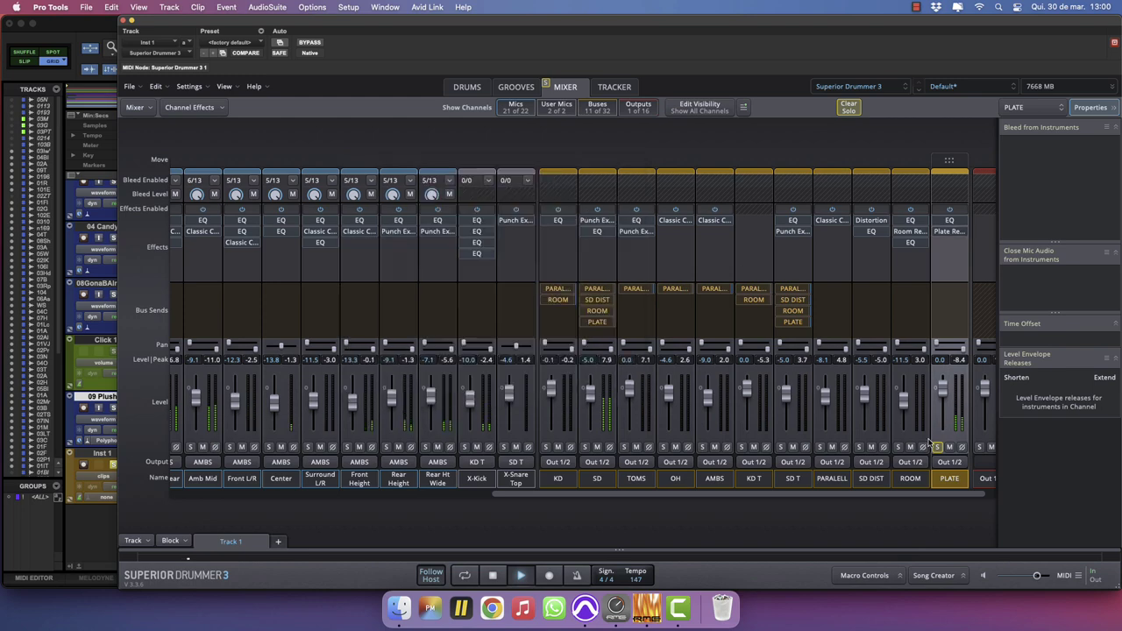
Unsolo the PLATE bus and lower it to -12.2 dB in the full mix, with the ROOM bus at -13.6 dB.
{"action": "left_click", "coordinate": [936, 446]}
{"action": "left_click_drag", "start_coordinate": [943, 385], "coordinate": [945, 404]}
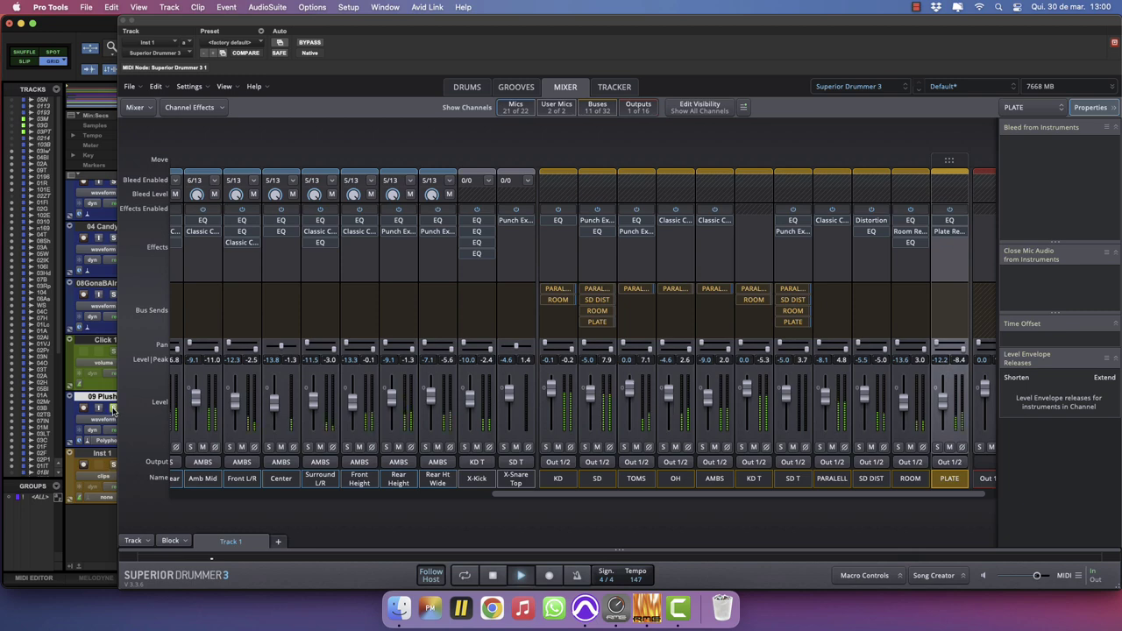
Solo the Hi-Hat channel and switch the session solo to the Inst 1 track.
{"action": "left_click_drag", "start_coordinate": [514, 494], "coordinate": [213, 488]}
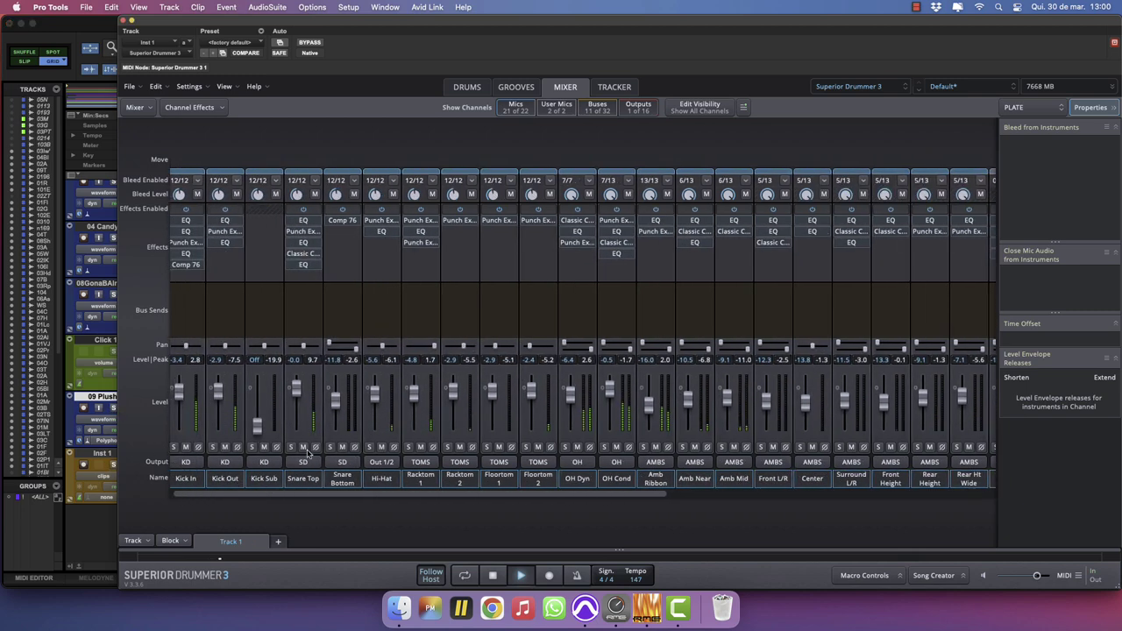
{"action": "left_click", "coordinate": [369, 447]}
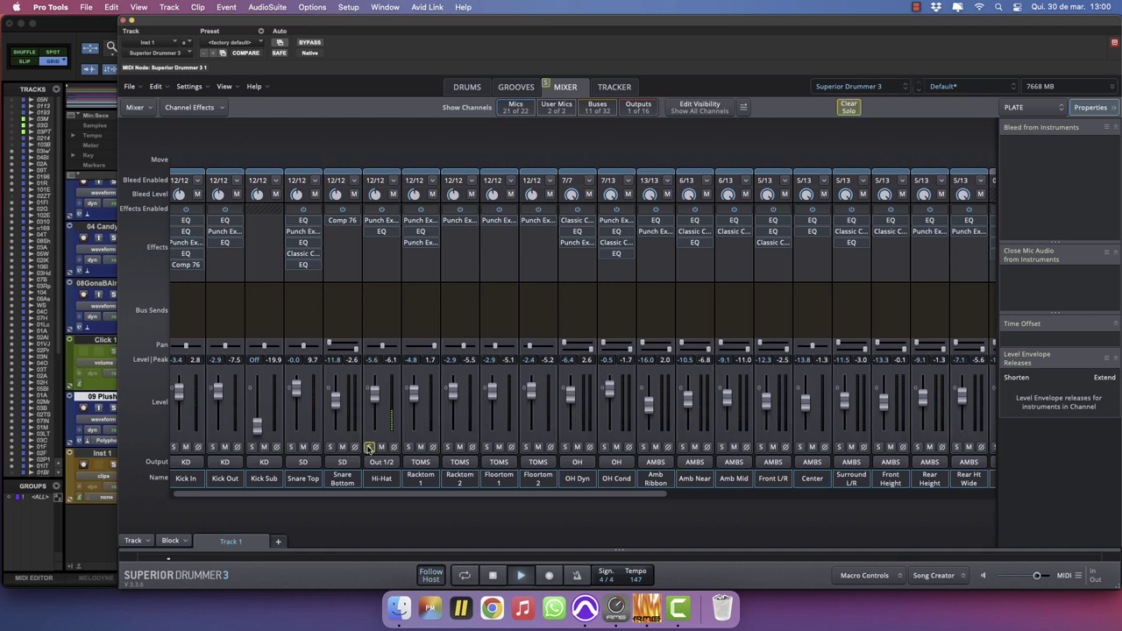
{"action": "left_click", "coordinate": [112, 468]}
Add a -14.2 dB notch at 2294.3 Hz with Q 10 and 24 dB/oct slope to the Hi-Hat's EQ, and unsolo the channel.
{"action": "left_click", "coordinate": [382, 231]}
{"action": "left_click_drag", "start_coordinate": [616, 261], "coordinate": [618, 244]}
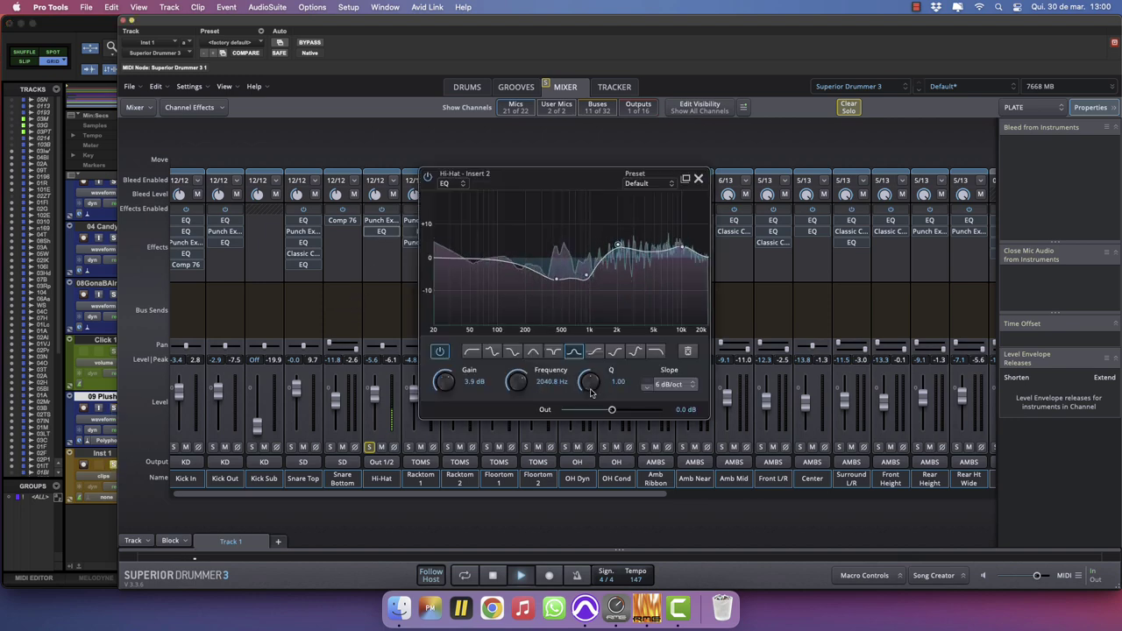
{"action": "left_click_drag", "start_coordinate": [592, 386], "coordinate": [661, 387]}
{"action": "left_click", "coordinate": [668, 386]}
{"action": "left_click", "coordinate": [679, 445]}
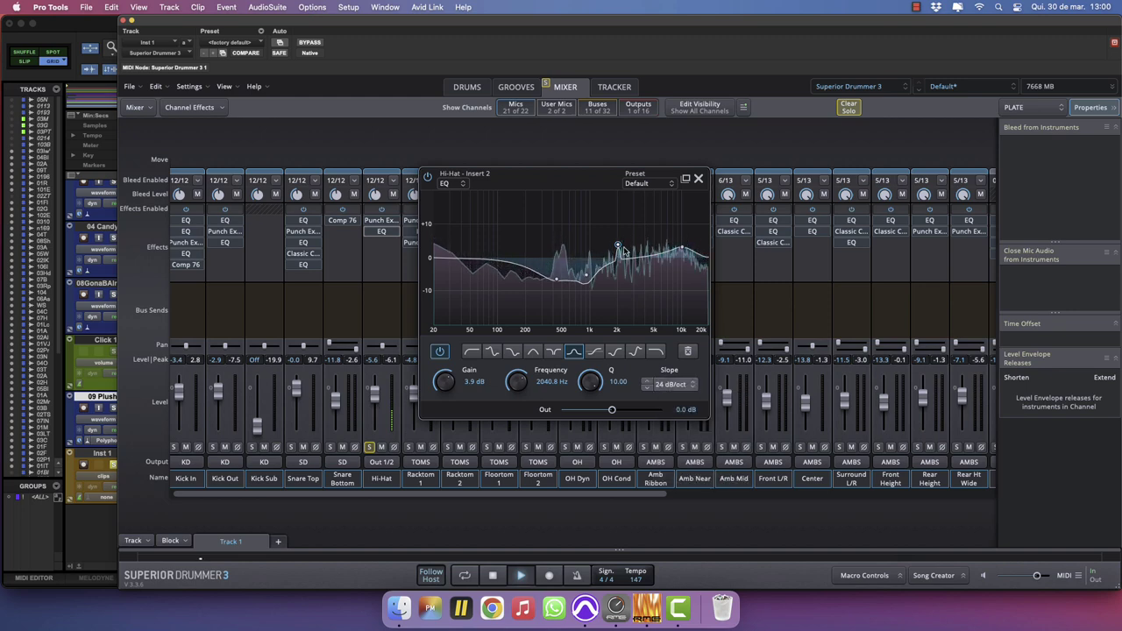
{"action": "left_click_drag", "start_coordinate": [618, 244], "coordinate": [622, 196]}
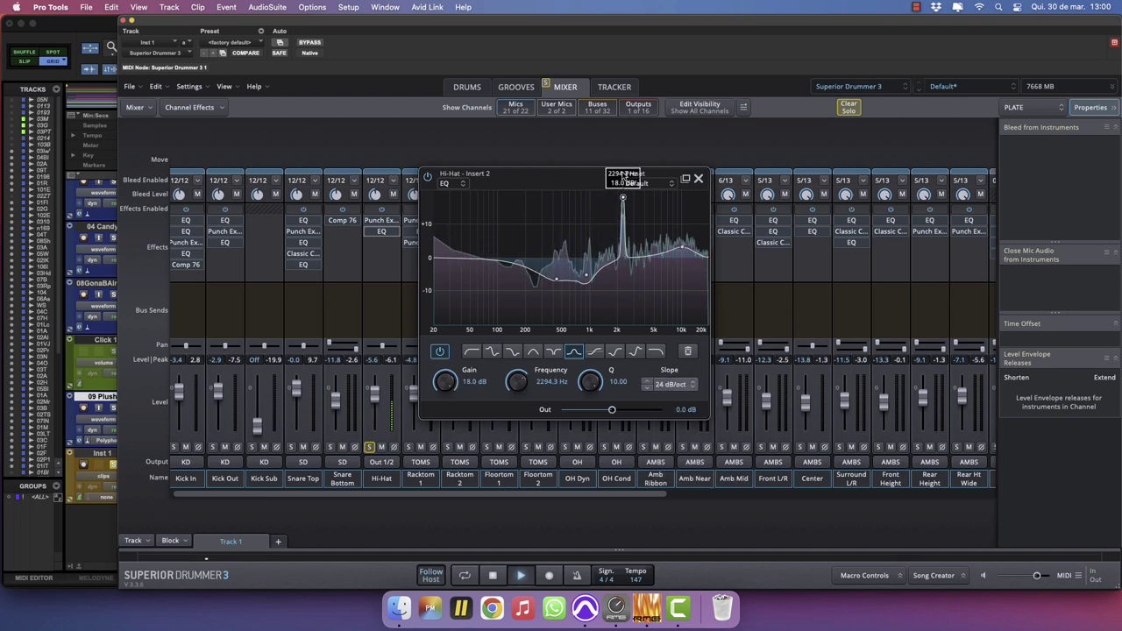
{"action": "left_click_drag", "start_coordinate": [442, 381], "coordinate": [442, 456]}
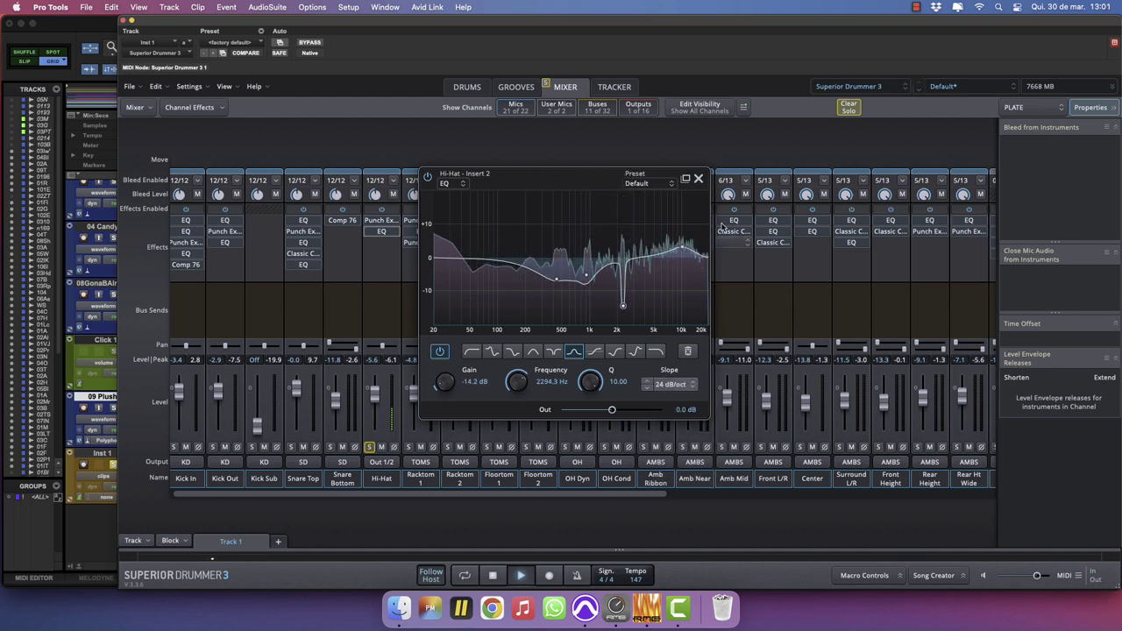
{"action": "left_click", "coordinate": [698, 179]}
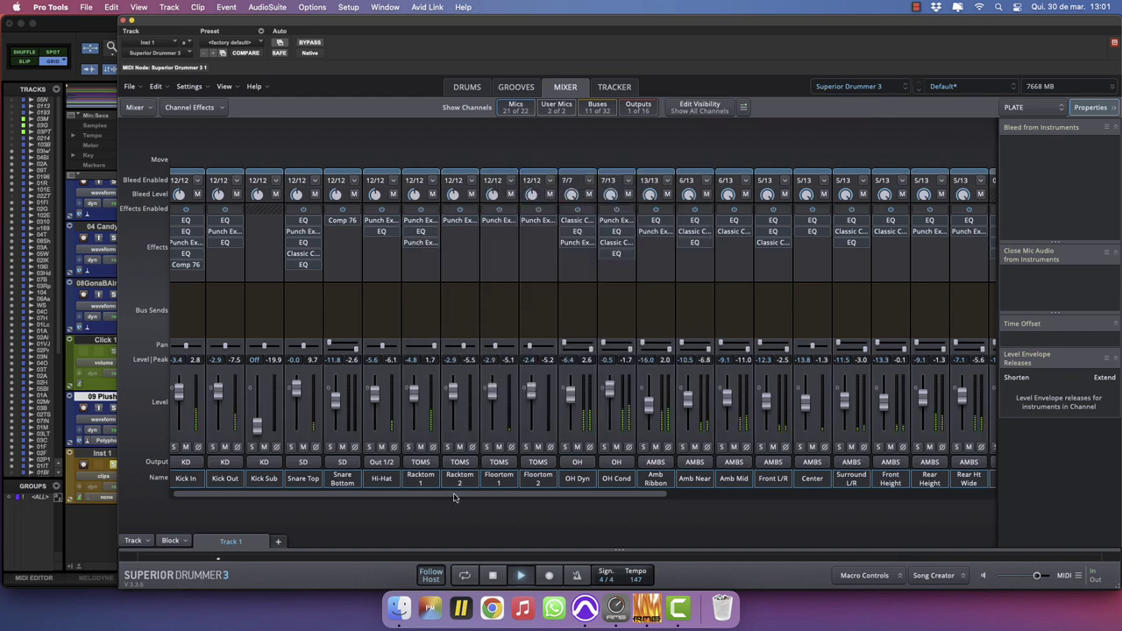
Raise the PLATE bus to -9.4 dB and the SD T bus to -1.1 dB.
{"action": "left_click_drag", "start_coordinate": [454, 497], "coordinate": [767, 456]}
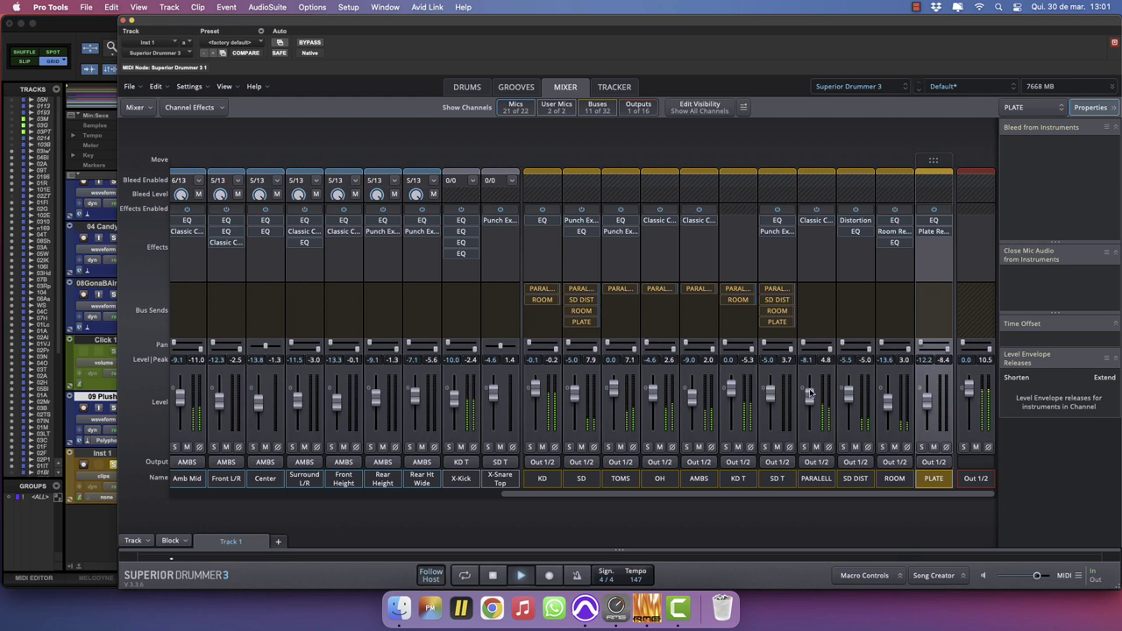
{"action": "left_click_drag", "start_coordinate": [930, 400], "coordinate": [932, 397]}
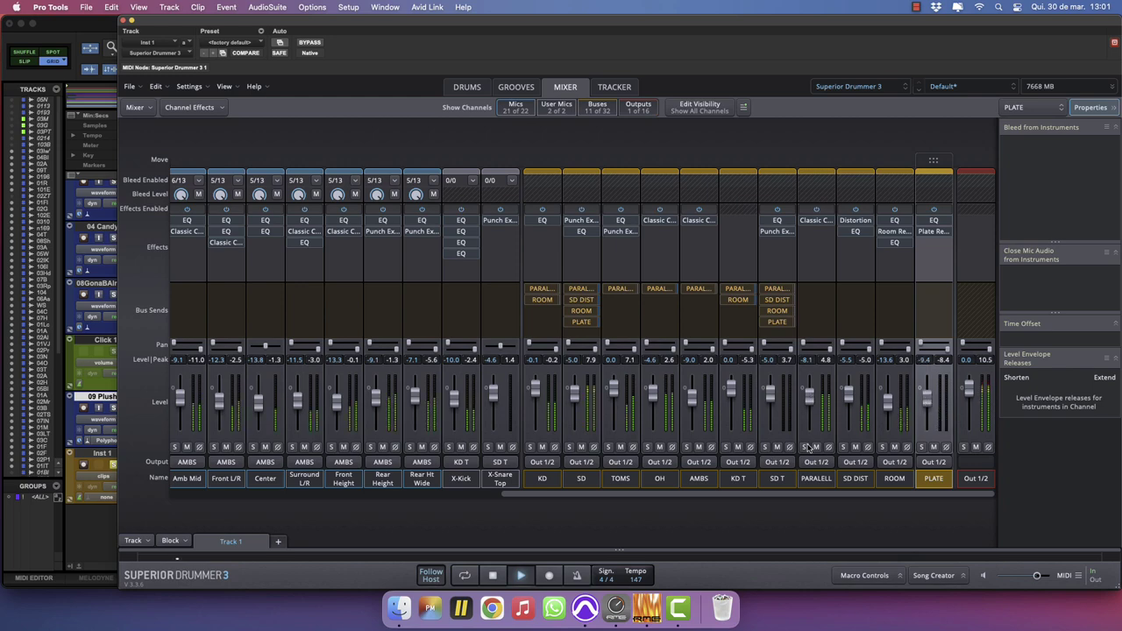
{"action": "left_click_drag", "start_coordinate": [770, 396], "coordinate": [770, 398]}
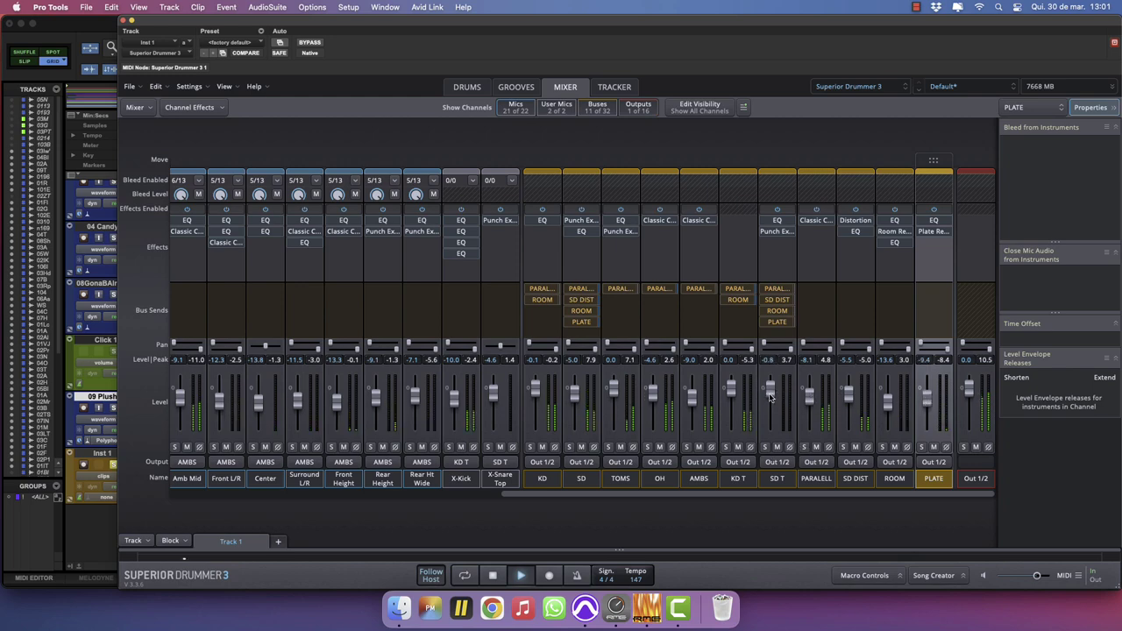
Copy the second snare of the Center stack to the Rimshot articulation and resume playback.
{"action": "left_click", "coordinate": [498, 481]}
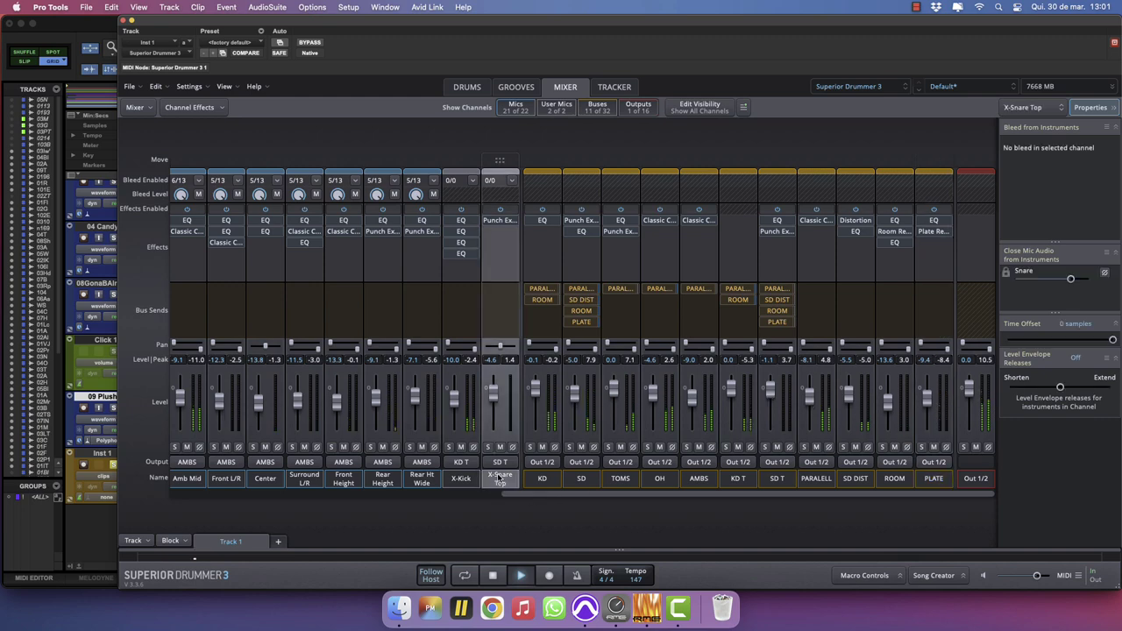
{"action": "left_click", "coordinate": [470, 84]}
{"action": "right_click", "coordinate": [841, 202]}
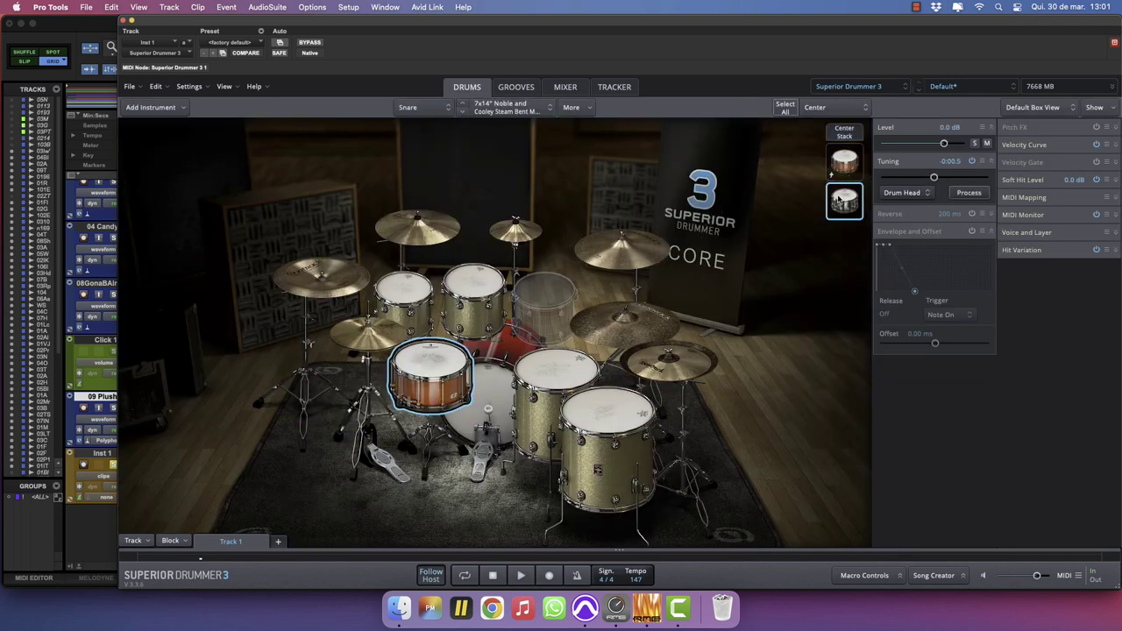
{"action": "mouse_move", "coordinate": [774, 303]}
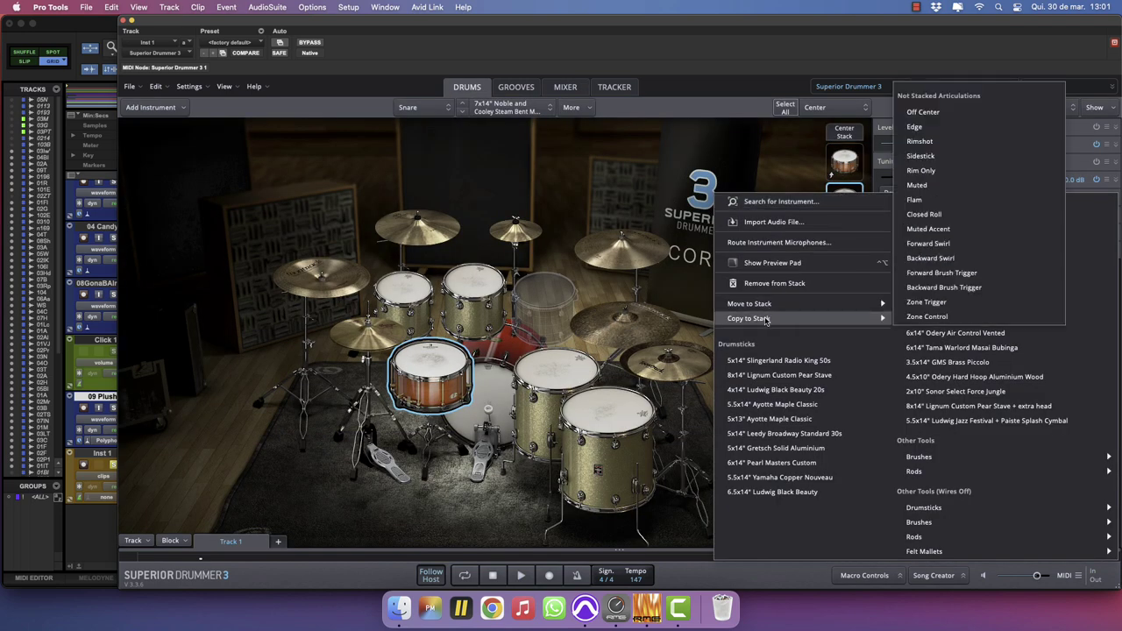
{"action": "left_click", "coordinate": [944, 143]}
{"action": "key", "text": "space"}
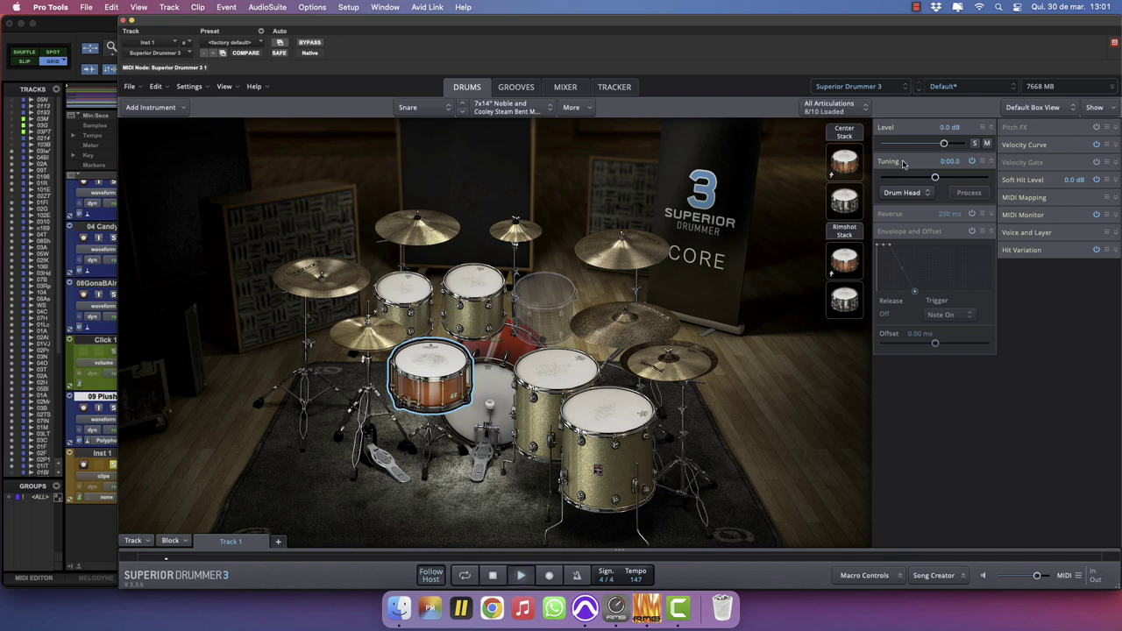
Set the SD T bus to -4.6 dB and the SD DIST bus to 0.0 dB, checking the balance against the Plush reference.
{"action": "left_click", "coordinate": [566, 89]}
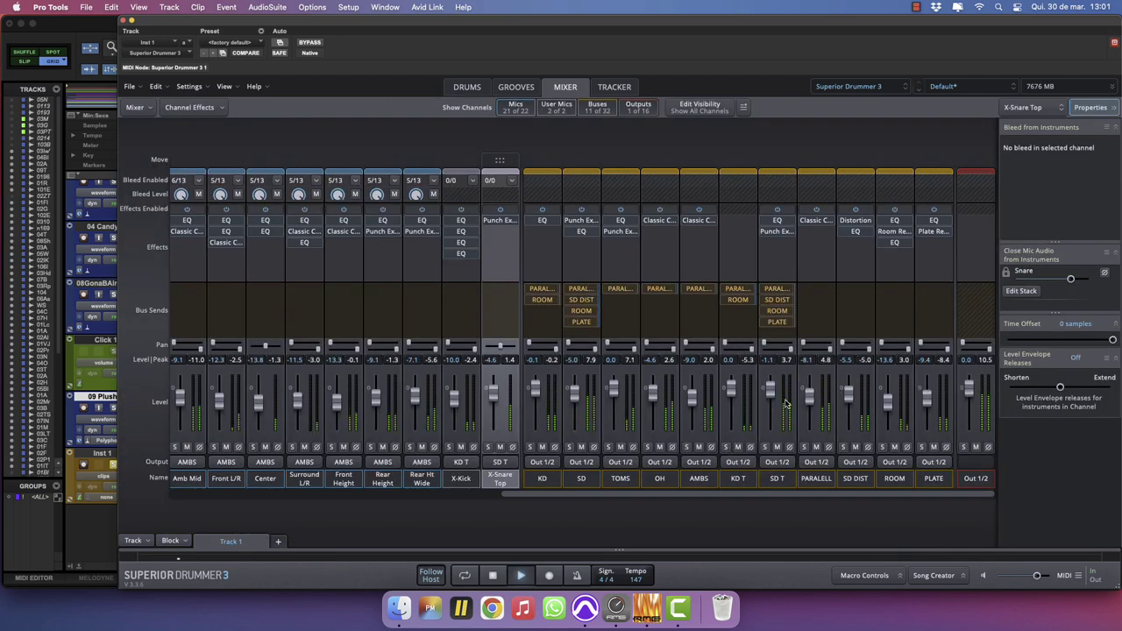
{"action": "left_click", "coordinate": [114, 465]}
{"action": "left_click_drag", "start_coordinate": [850, 399], "coordinate": [852, 391]}
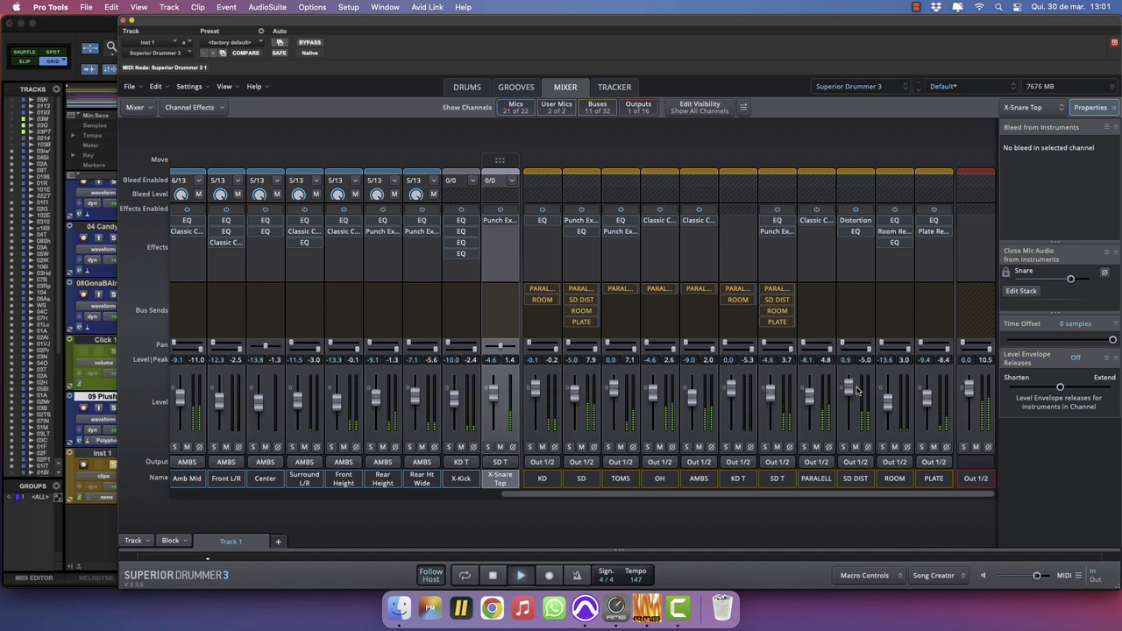
{"action": "left_click", "coordinate": [844, 447]}
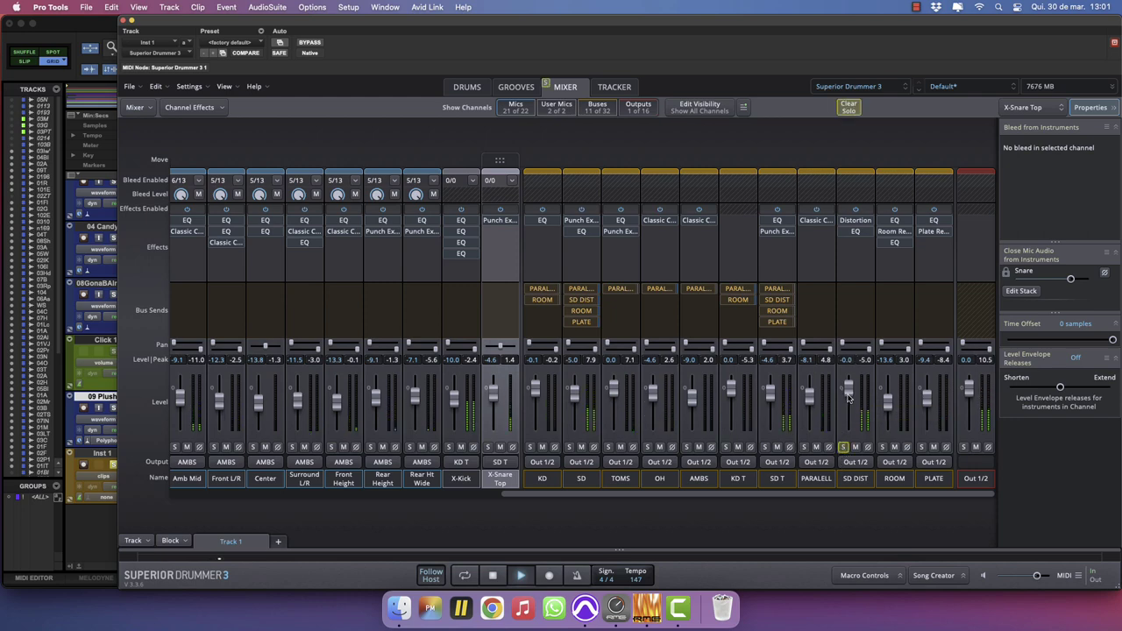
{"action": "left_click", "coordinate": [844, 448]}
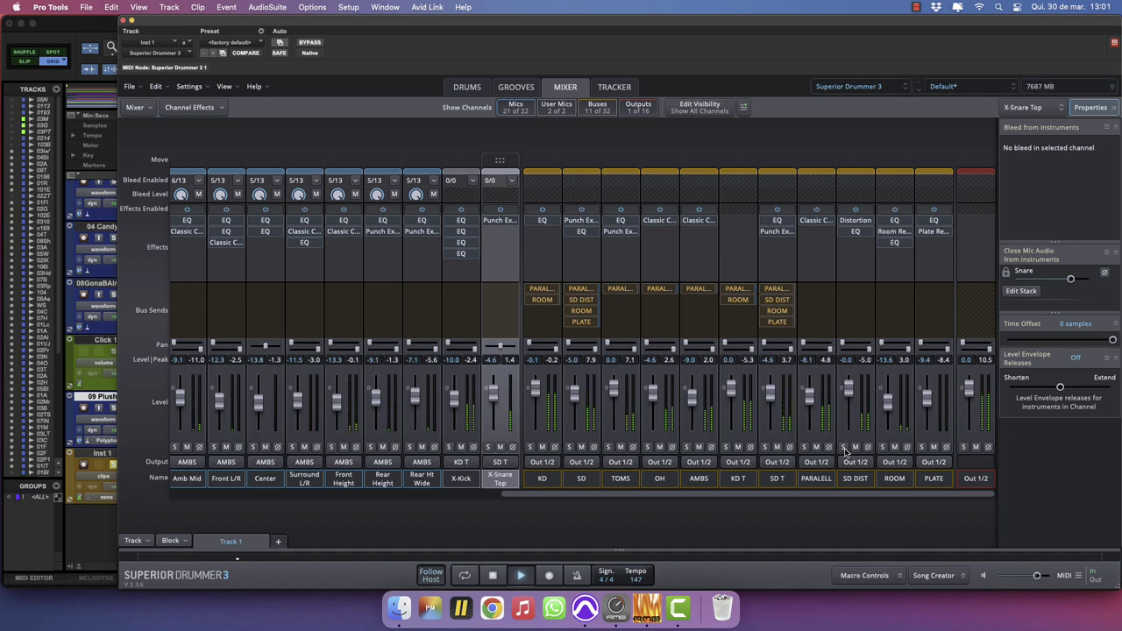
{"action": "left_click", "coordinate": [114, 464]}
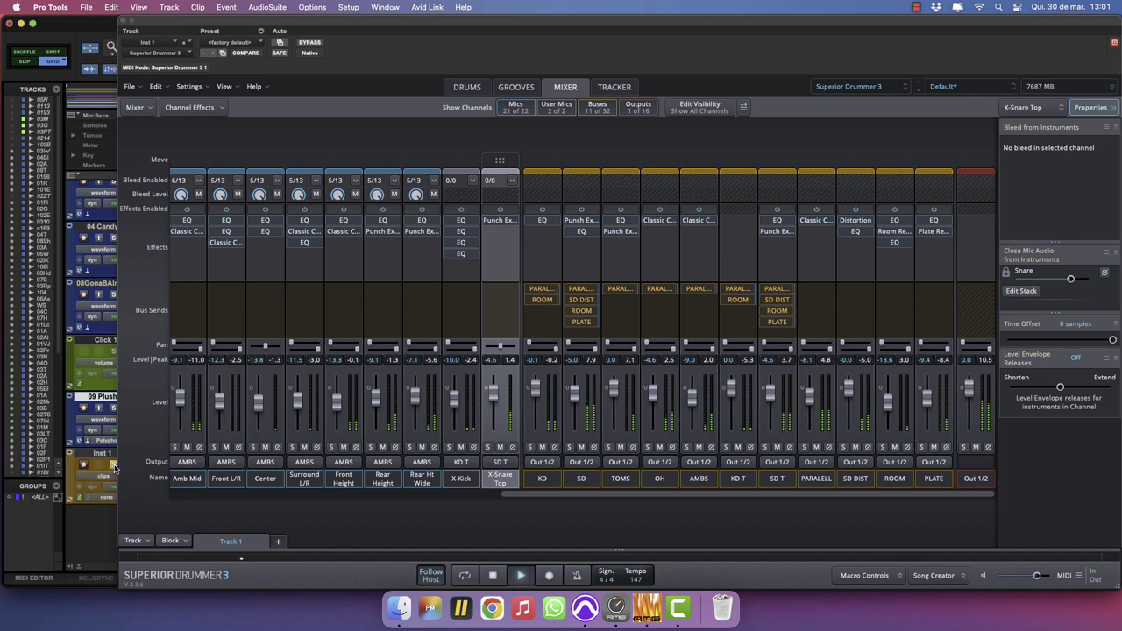
{"action": "left_click", "coordinate": [114, 408]}
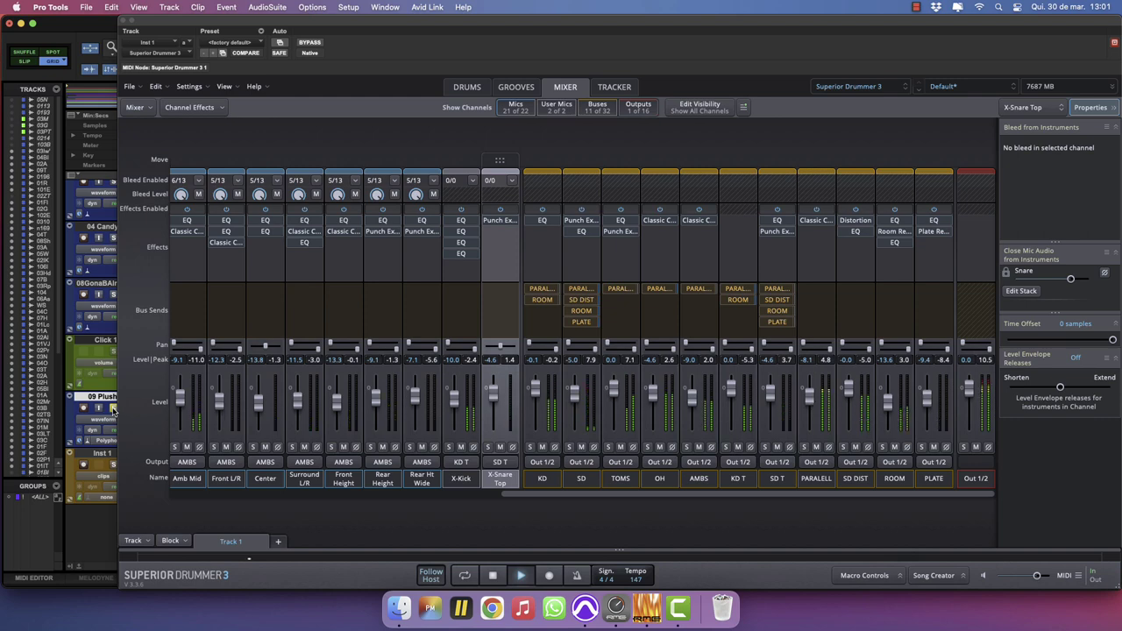
Set the tuning of the second snare in the Rimshot and Center stacks to -0:00.2.
{"action": "left_click", "coordinate": [466, 87]}
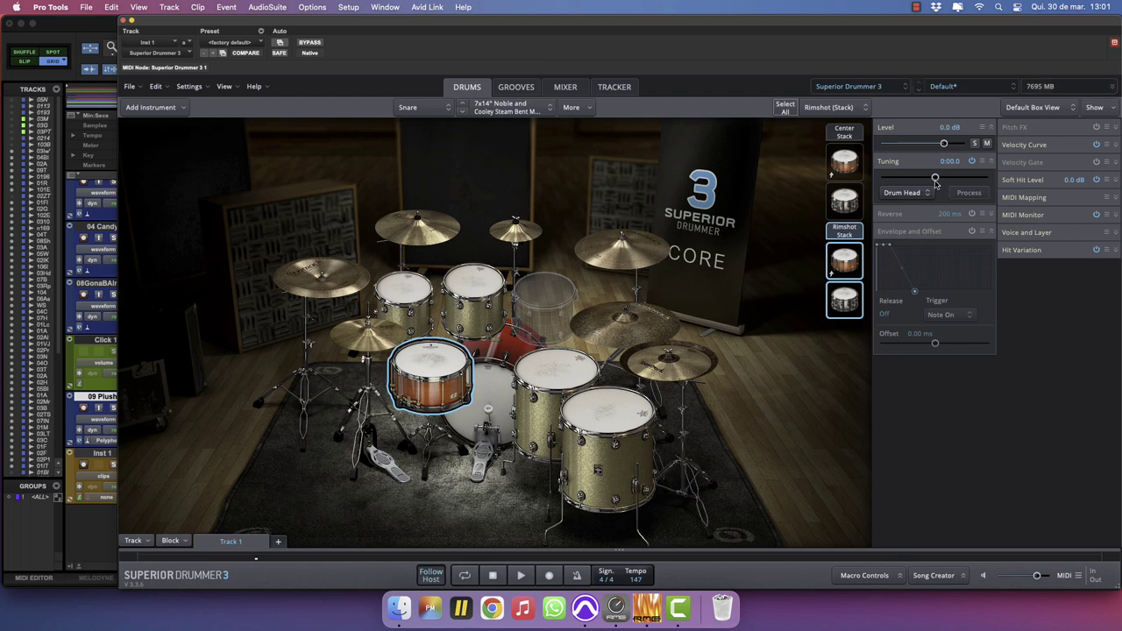
{"action": "left_click", "coordinate": [831, 266]}
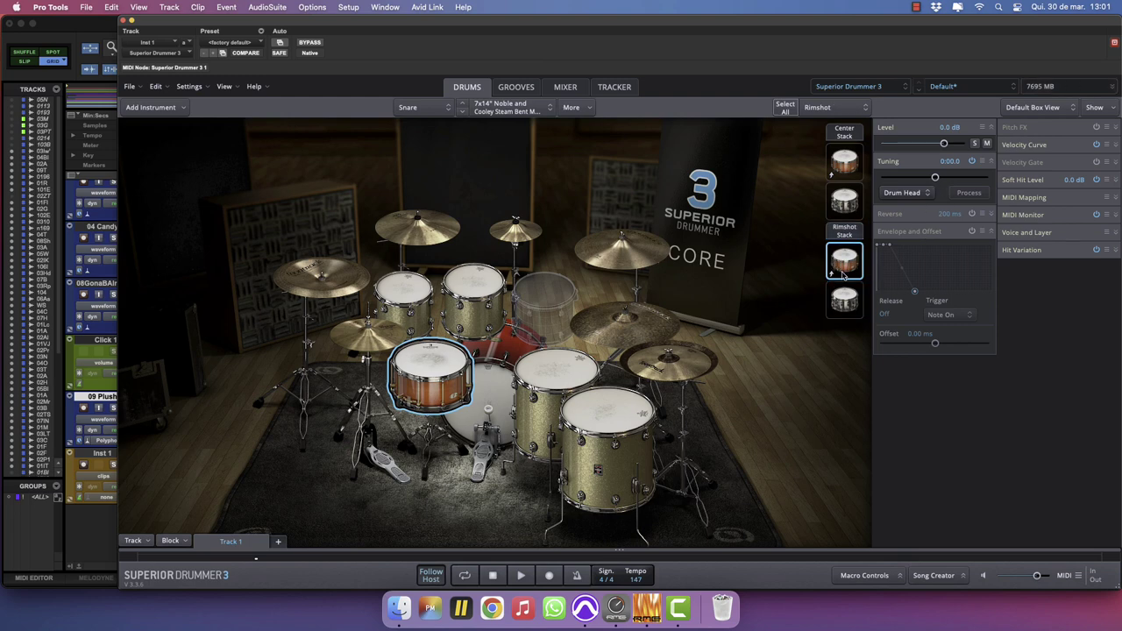
{"action": "left_click", "coordinate": [850, 287]}
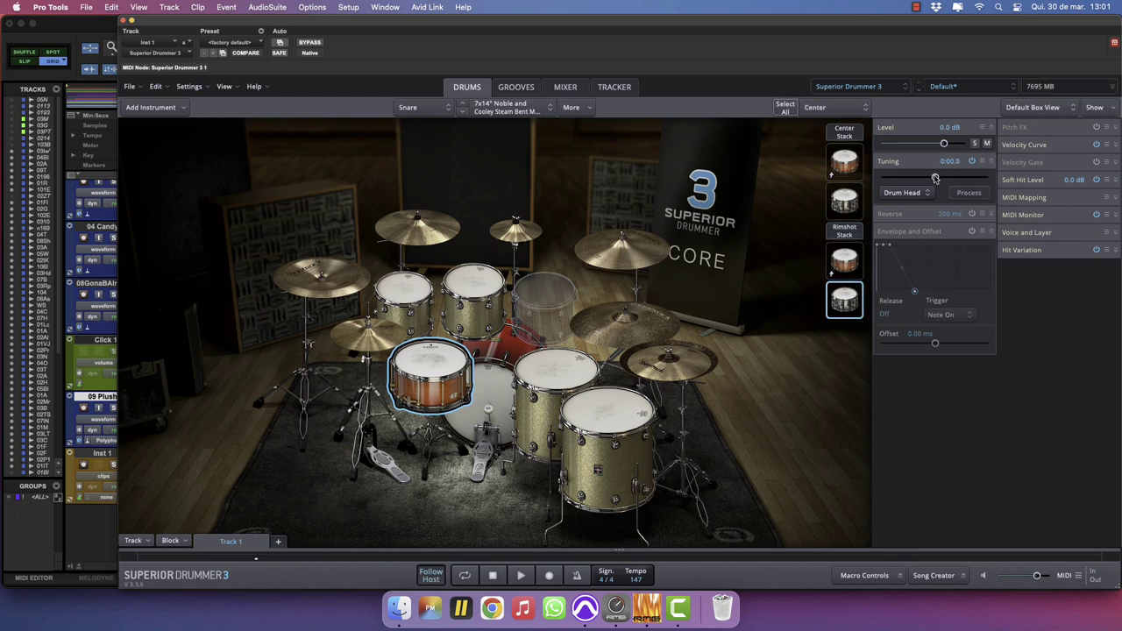
{"action": "left_click_drag", "start_coordinate": [935, 178], "coordinate": [939, 180]}
{"action": "left_click", "coordinate": [837, 307]}
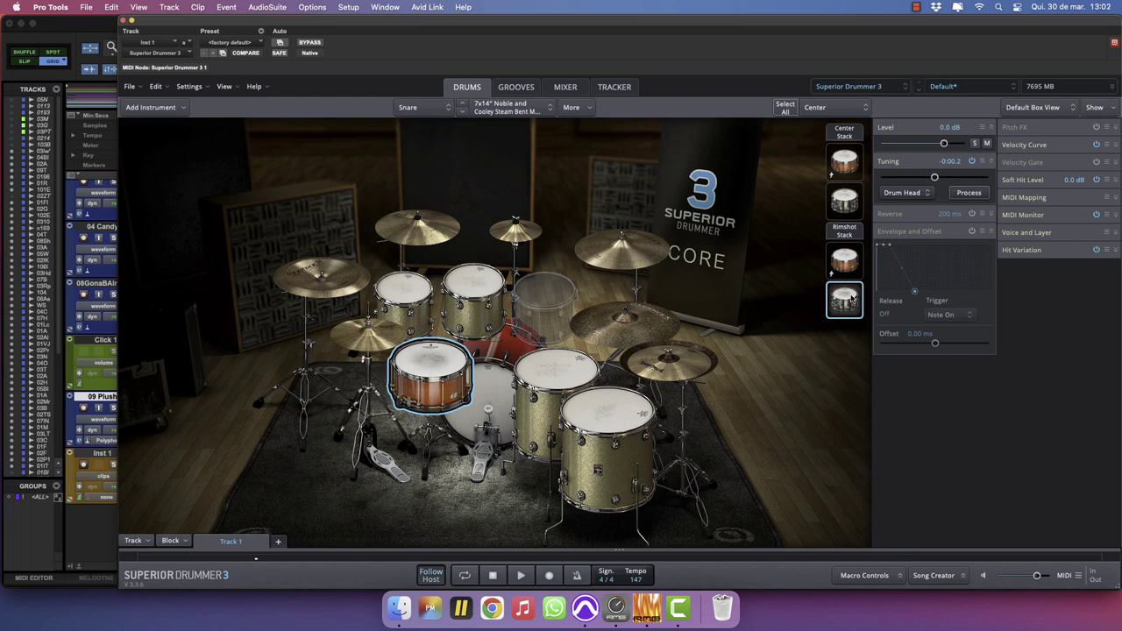
{"action": "left_click", "coordinate": [847, 211]}
{"action": "left_click_drag", "start_coordinate": [935, 178], "coordinate": [934, 179]}
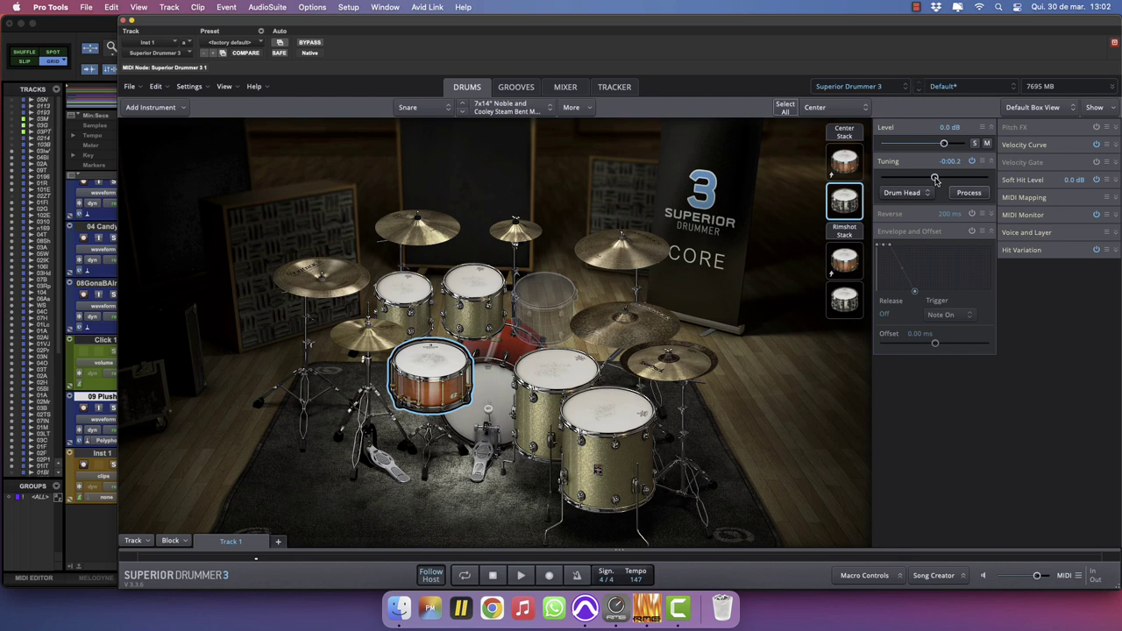
{"action": "left_click", "coordinate": [850, 165]}
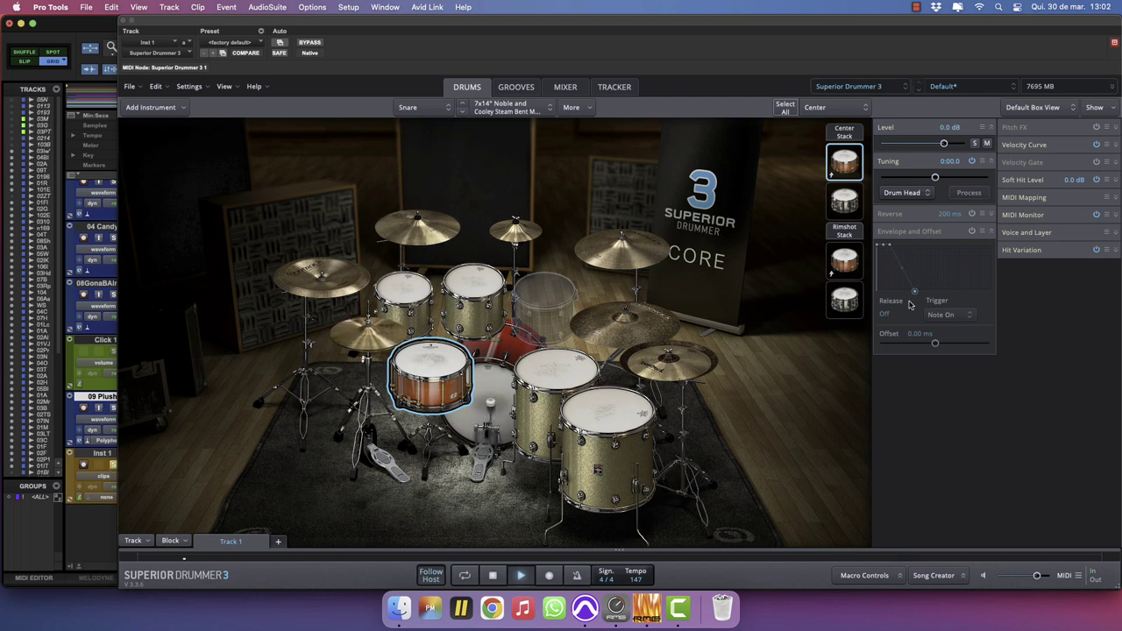
{"action": "left_click", "coordinate": [841, 299]}
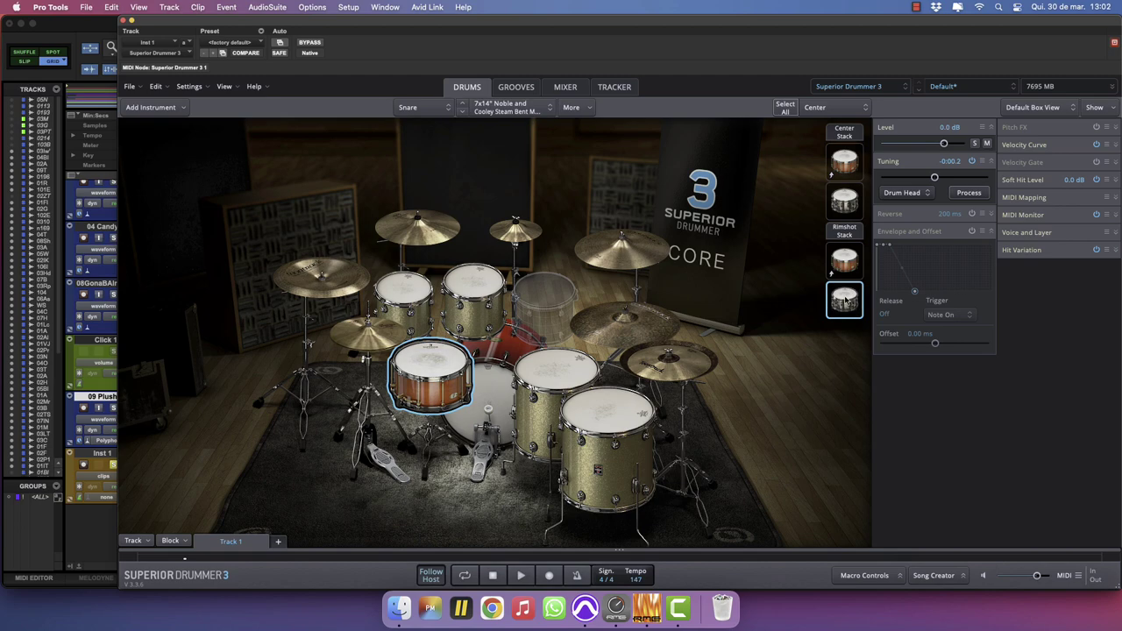
Add an EQ to the X-Snare Top channel, solo it, and notch 554.67 Hz by -14.2 dB with Q 10 and 36 dB/oct slope.
{"action": "left_click", "coordinate": [565, 86]}
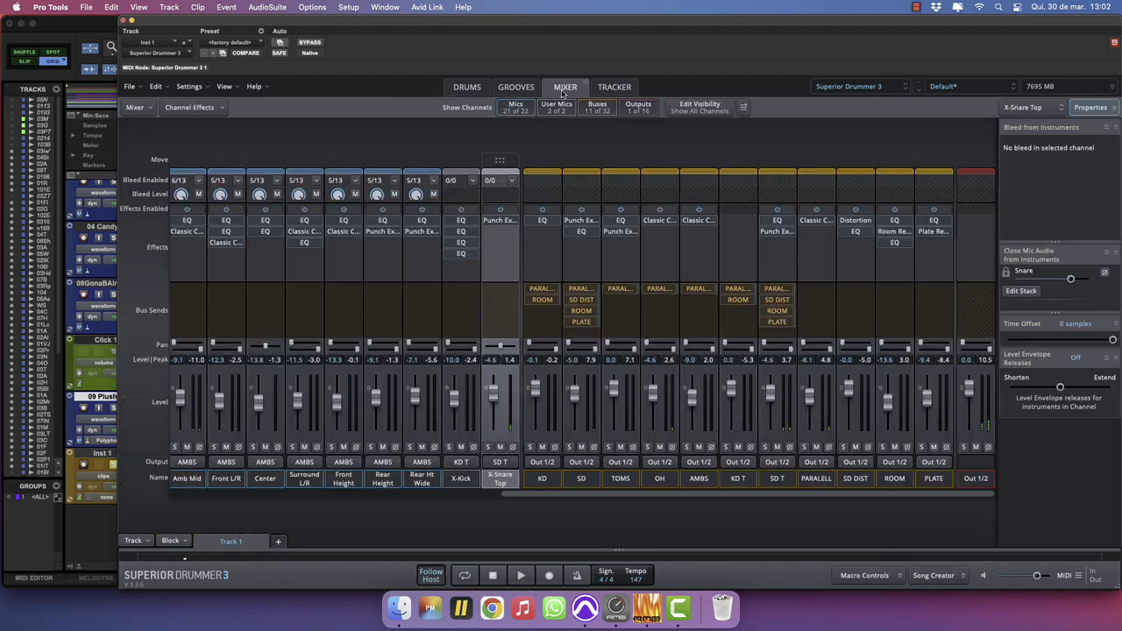
{"action": "left_click", "coordinate": [501, 235]}
{"action": "left_click", "coordinate": [693, 247]}
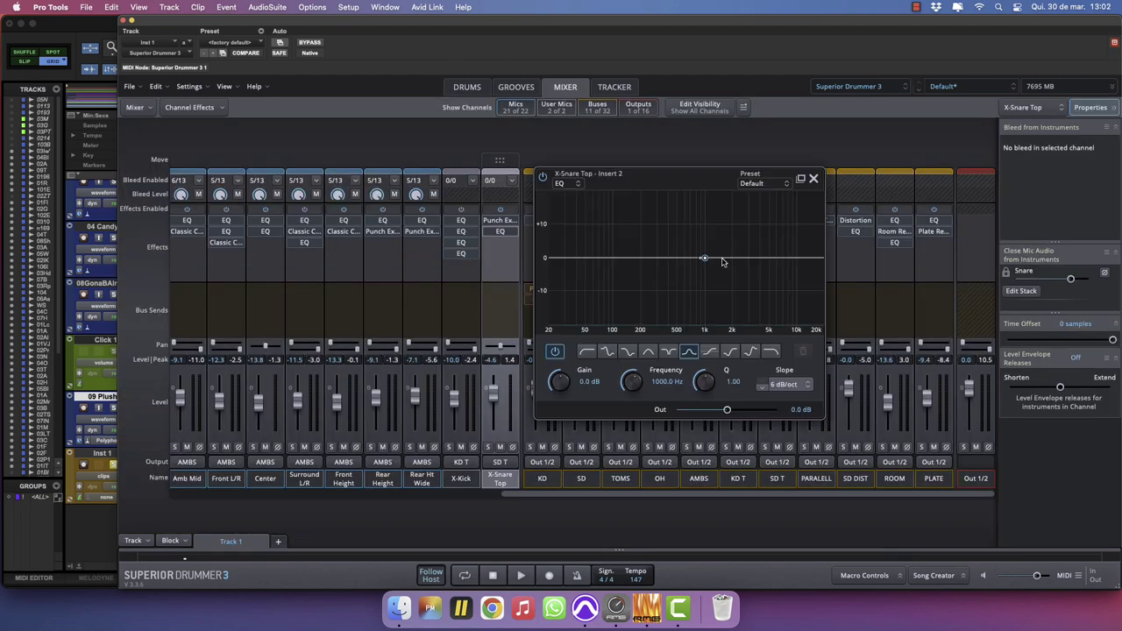
{"action": "left_click", "coordinate": [489, 447]}
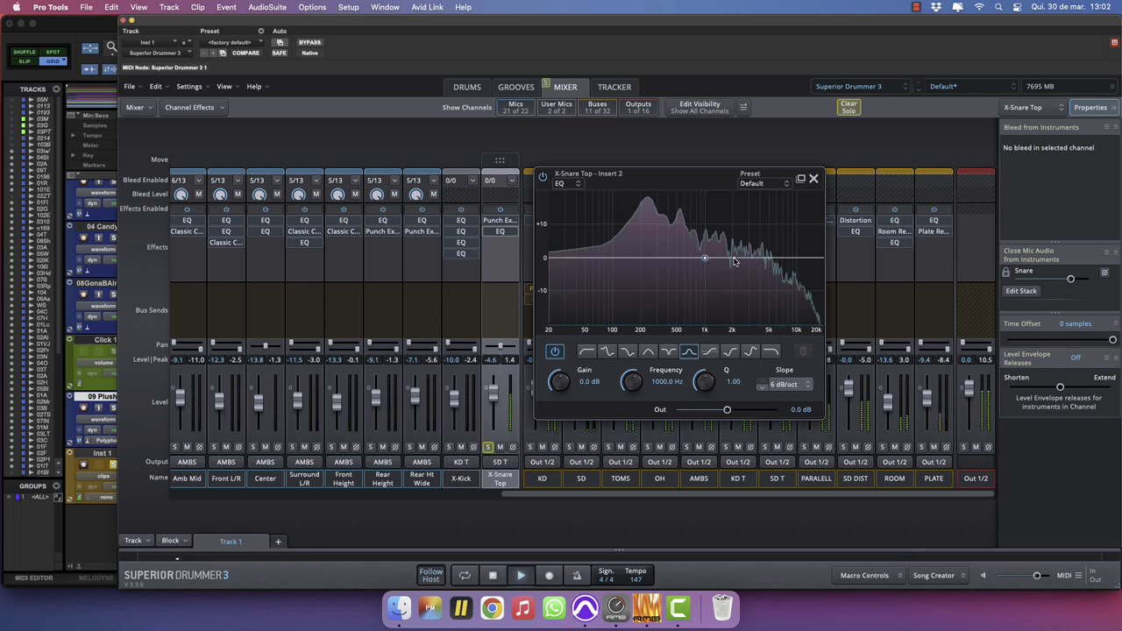
{"action": "left_click_drag", "start_coordinate": [704, 255], "coordinate": [682, 236]}
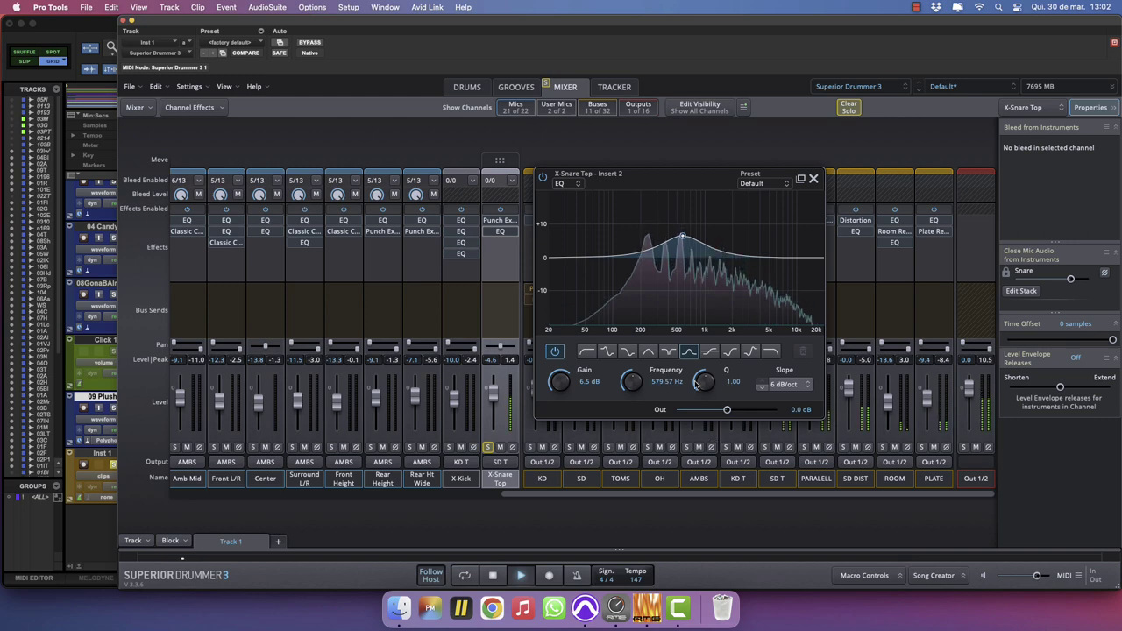
{"action": "left_click", "coordinate": [798, 385]}
{"action": "left_click", "coordinate": [796, 463]}
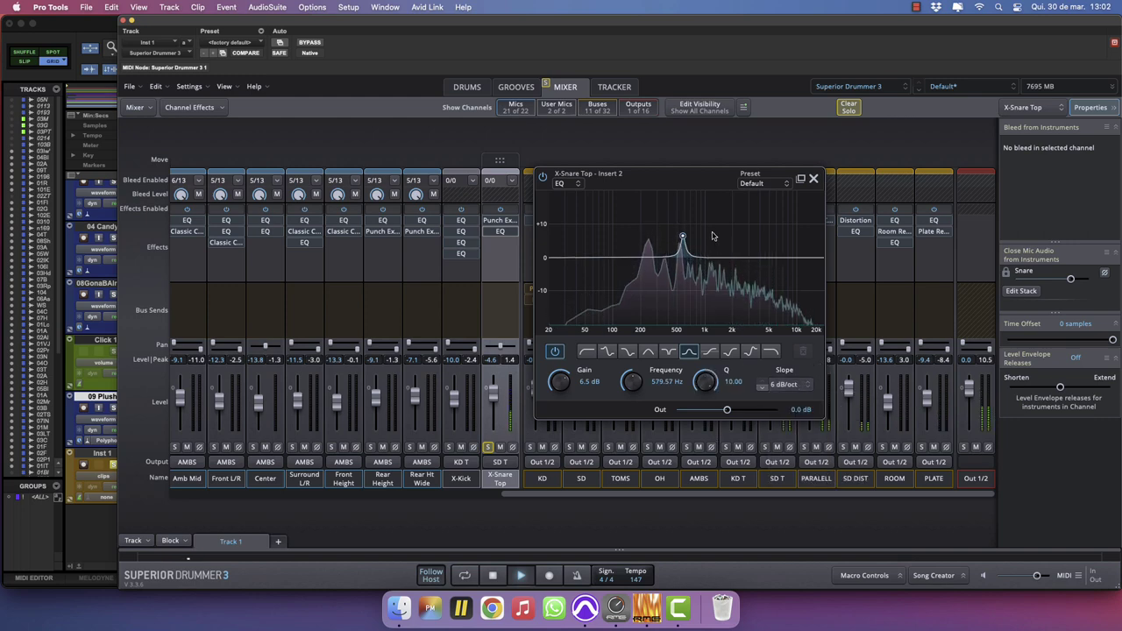
{"action": "left_click_drag", "start_coordinate": [680, 235], "coordinate": [681, 197]}
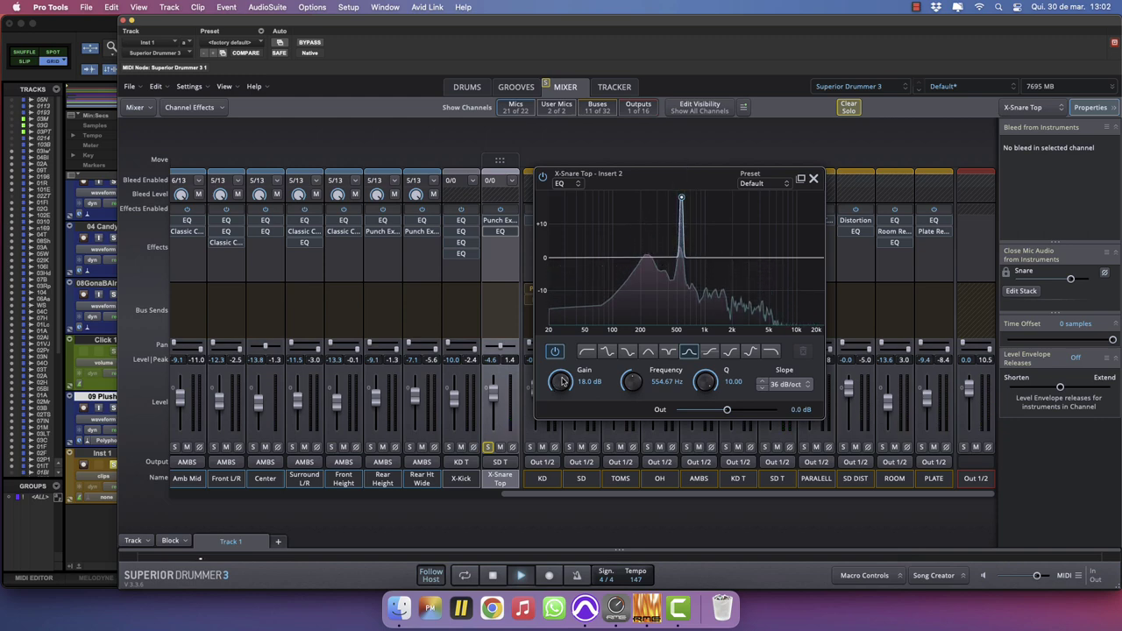
{"action": "left_click_drag", "start_coordinate": [562, 382], "coordinate": [541, 462]}
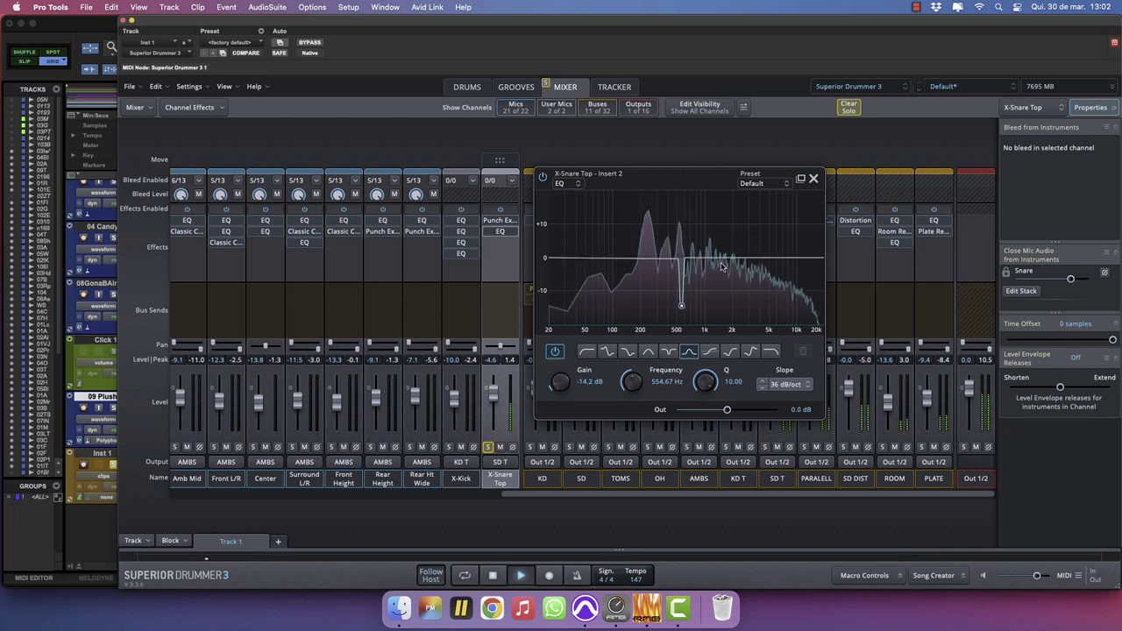
Add a second notch of -8.1 dB at 1040.8 Hz with Q 10 and 36 dB/oct slope to the X-Snare Top EQ.
{"action": "left_click_drag", "start_coordinate": [704, 260], "coordinate": [704, 247]}
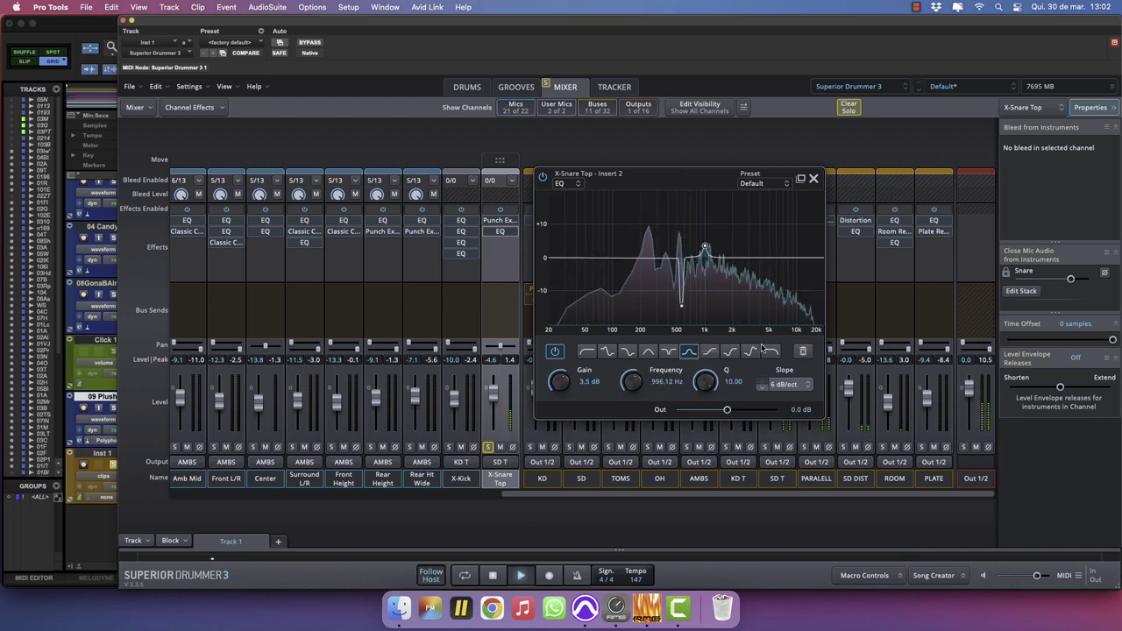
{"action": "left_click", "coordinate": [777, 386]}
{"action": "left_click", "coordinate": [806, 441]}
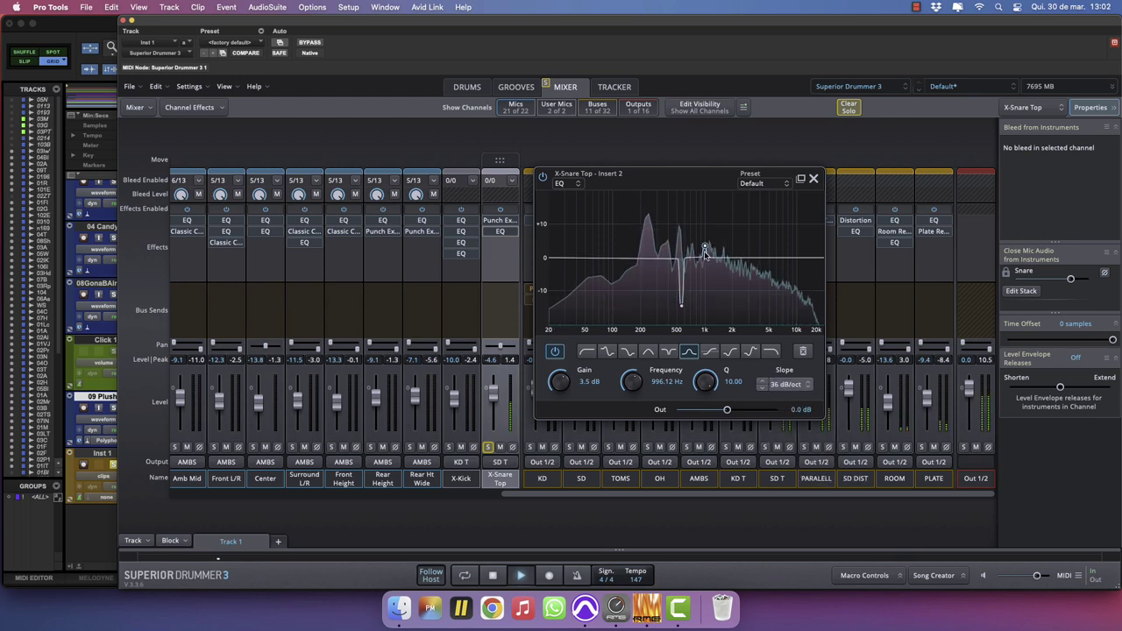
{"action": "mouse_move", "coordinate": [710, 215]}
{"action": "left_mouse_down"}
{"action": "mouse_move", "coordinate": [716, 169]}
{"action": "mouse_move", "coordinate": [706, 196]}
{"action": "left_mouse_up"}
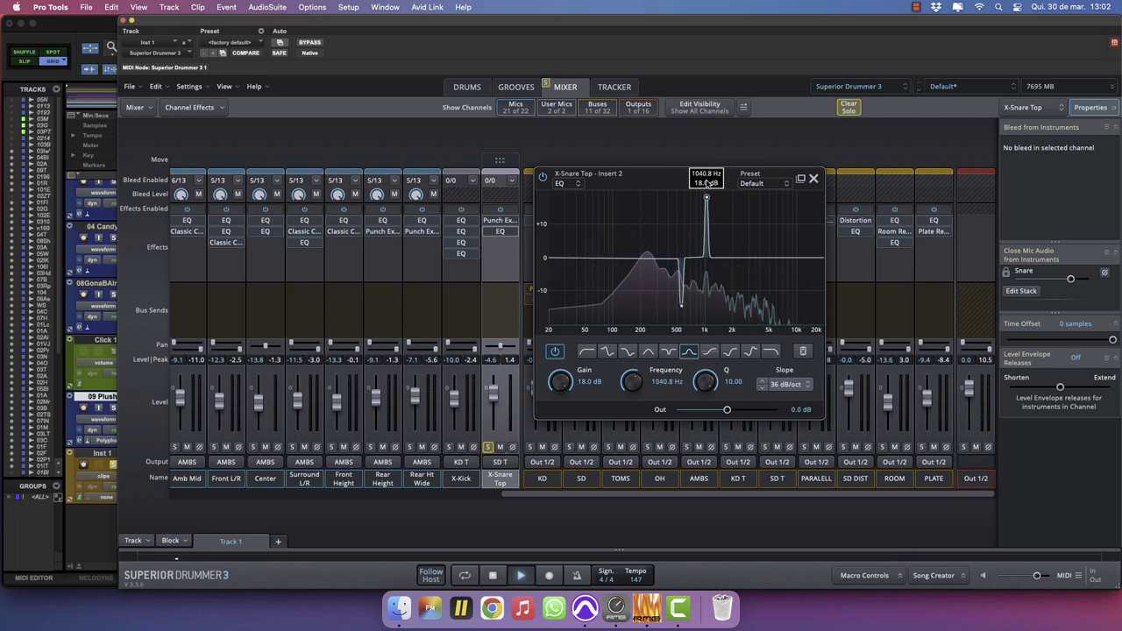
{"action": "left_click_drag", "start_coordinate": [563, 465], "coordinate": [564, 483]}
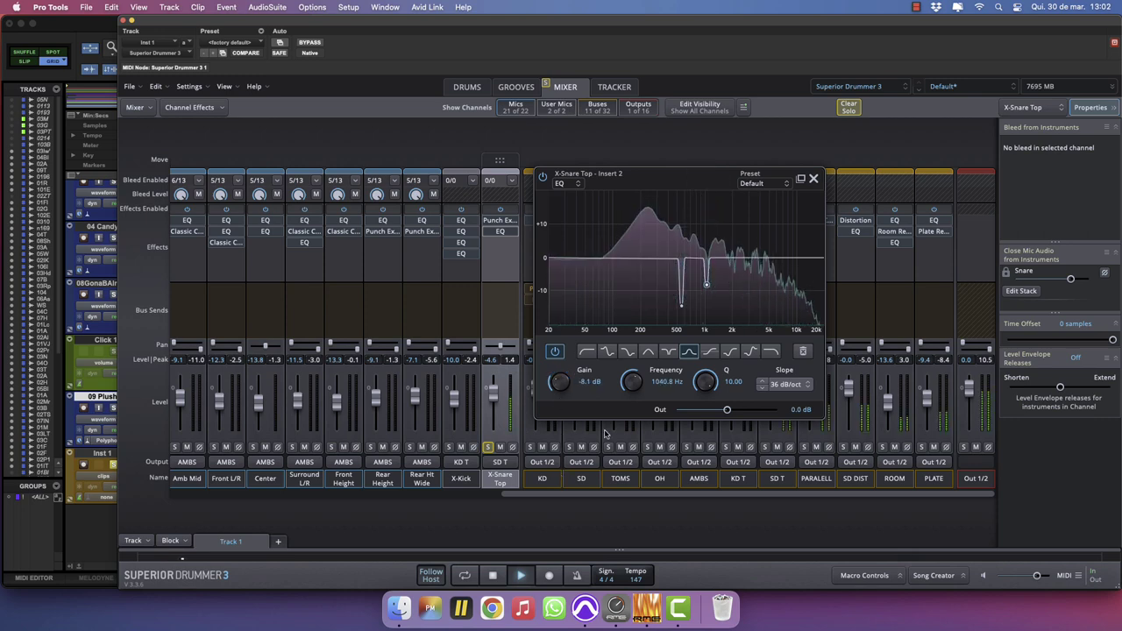
Add a broad low-mid cut and a notch at 873.17 Hz with Q 10 and 36 dB/oct slope to the X-Snare Top EQ.
{"action": "left_click_drag", "start_coordinate": [659, 266], "coordinate": [652, 274]}
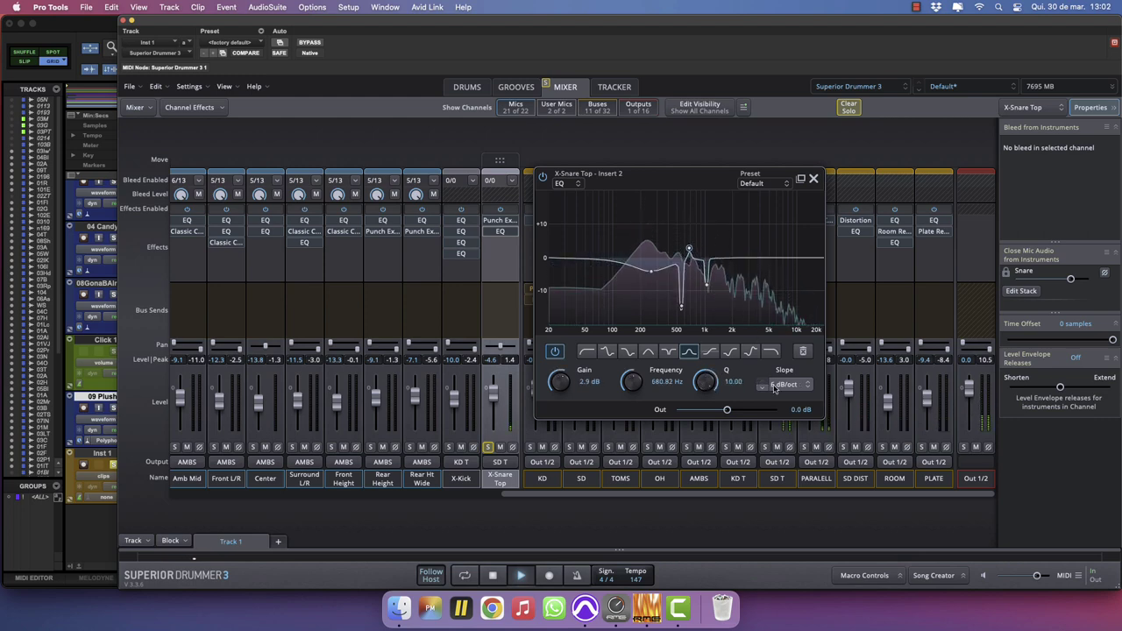
{"action": "left_click", "coordinate": [774, 389]}
{"action": "left_click", "coordinate": [793, 467]}
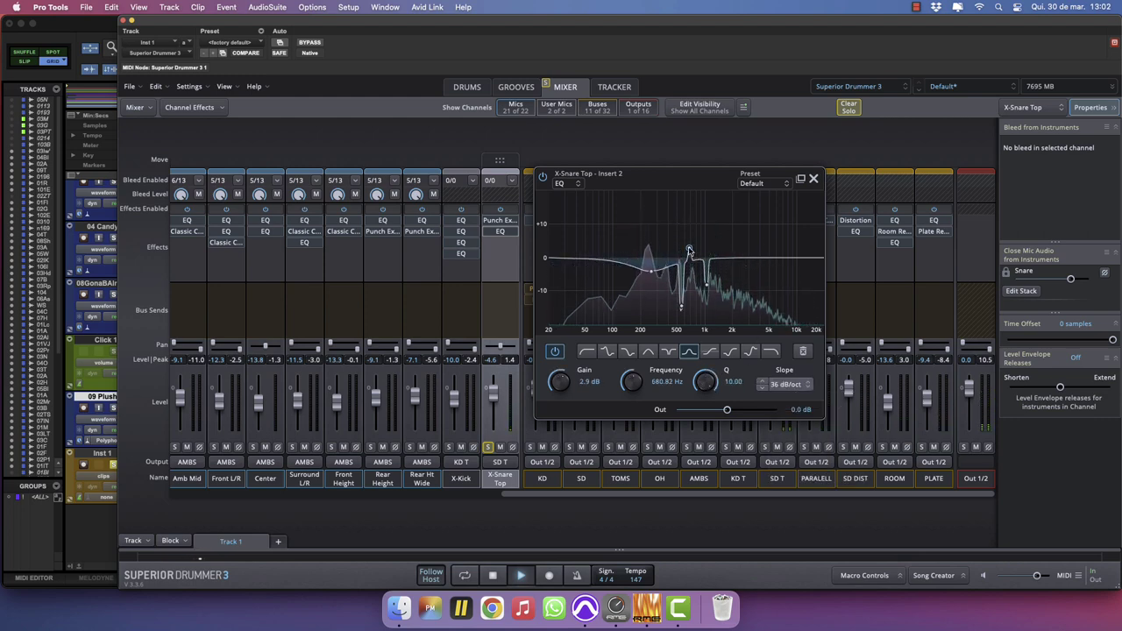
{"action": "left_click_drag", "start_coordinate": [689, 251], "coordinate": [699, 132]}
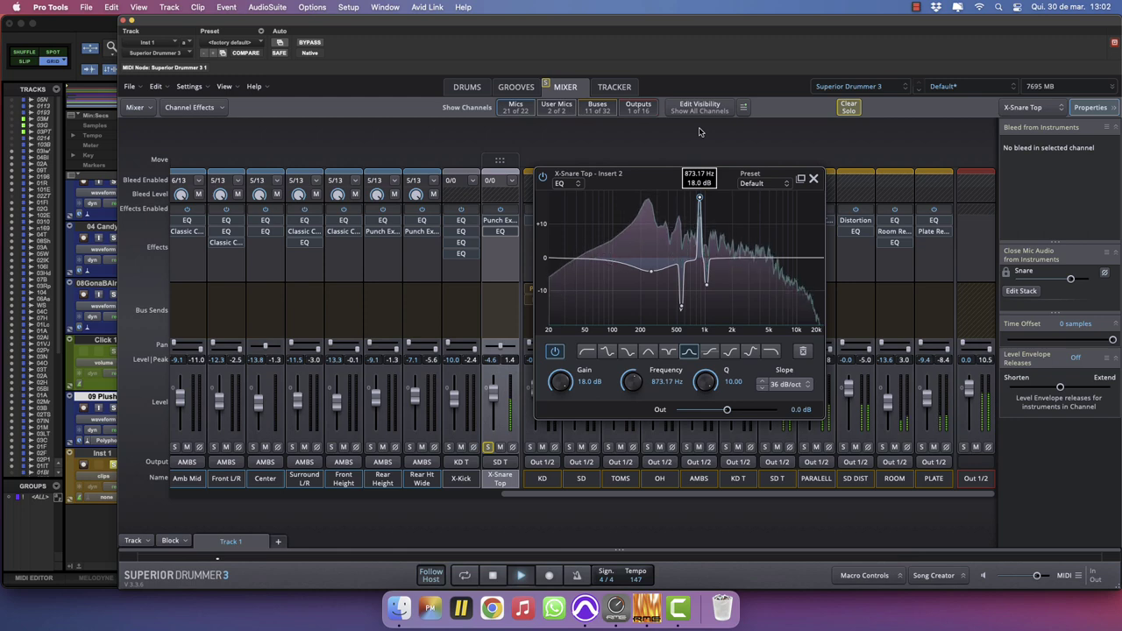
{"action": "left_click_drag", "start_coordinate": [559, 382], "coordinate": [624, 413]}
Add a 2.2 dB boost at 4242.7 Hz with Q 1 to the X-Snare Top EQ, close it and unsolo the channel.
{"action": "left_click_drag", "start_coordinate": [731, 269], "coordinate": [763, 255]}
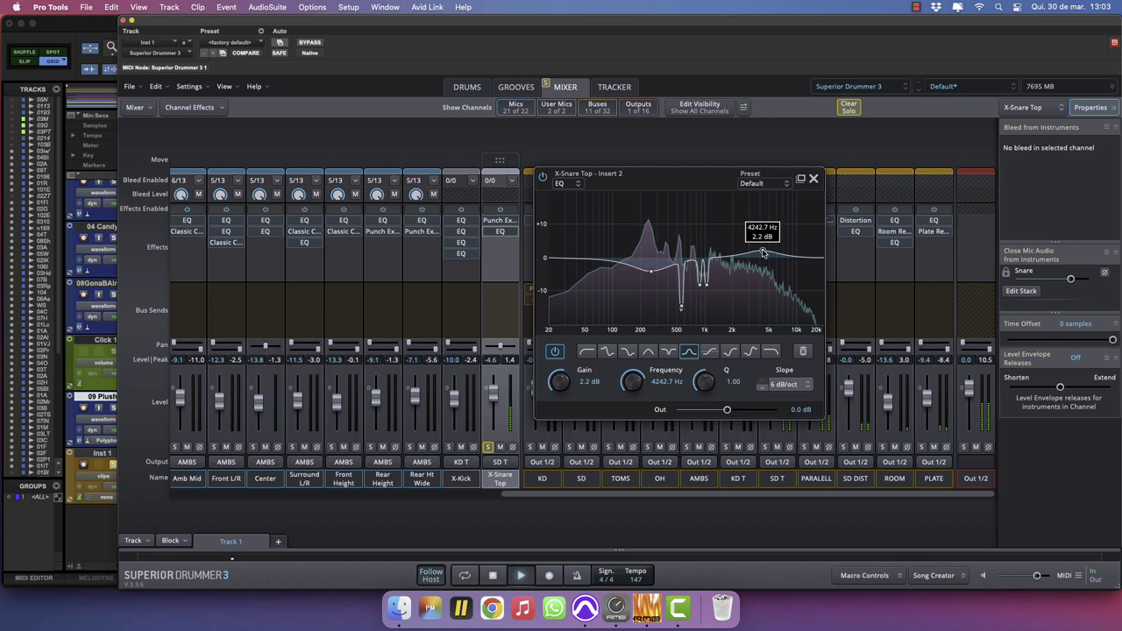
{"action": "left_click", "coordinate": [813, 179]}
{"action": "left_click", "coordinate": [487, 447]}
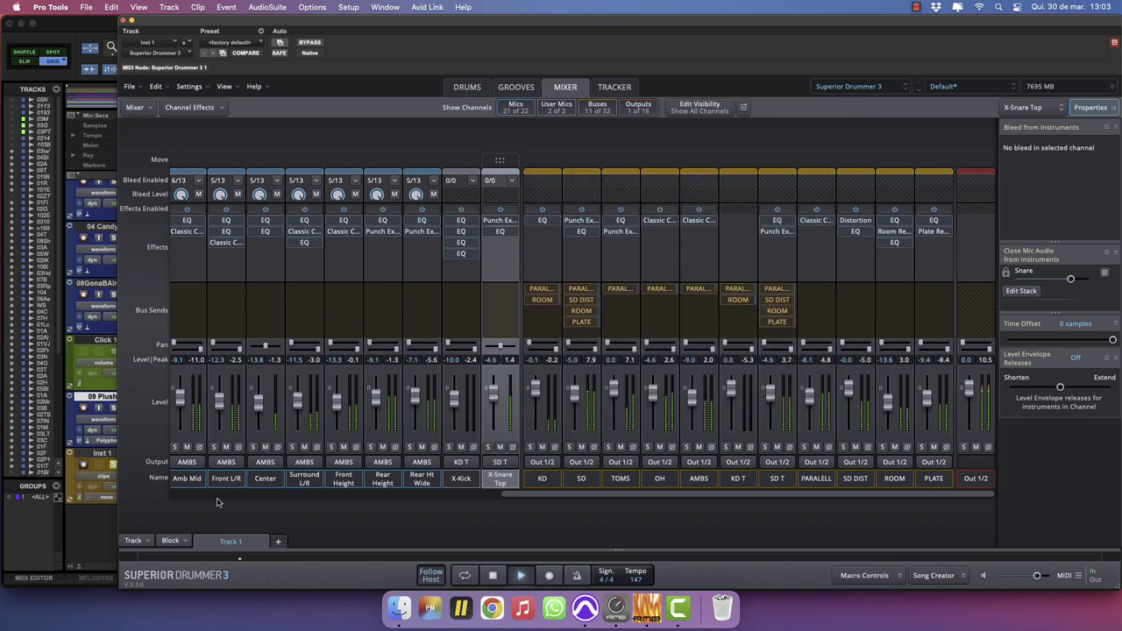
Compare the Inst 1 drums with the Plush reference by toggling the track solos during playback.
{"action": "left_click", "coordinate": [113, 466]}
{"action": "left_click", "coordinate": [113, 409]}
{"action": "left_click", "coordinate": [113, 409]}
Set the tuning of the snares in the Center and Rimshot stacks to -0:00.3.
{"action": "left_click", "coordinate": [462, 88]}
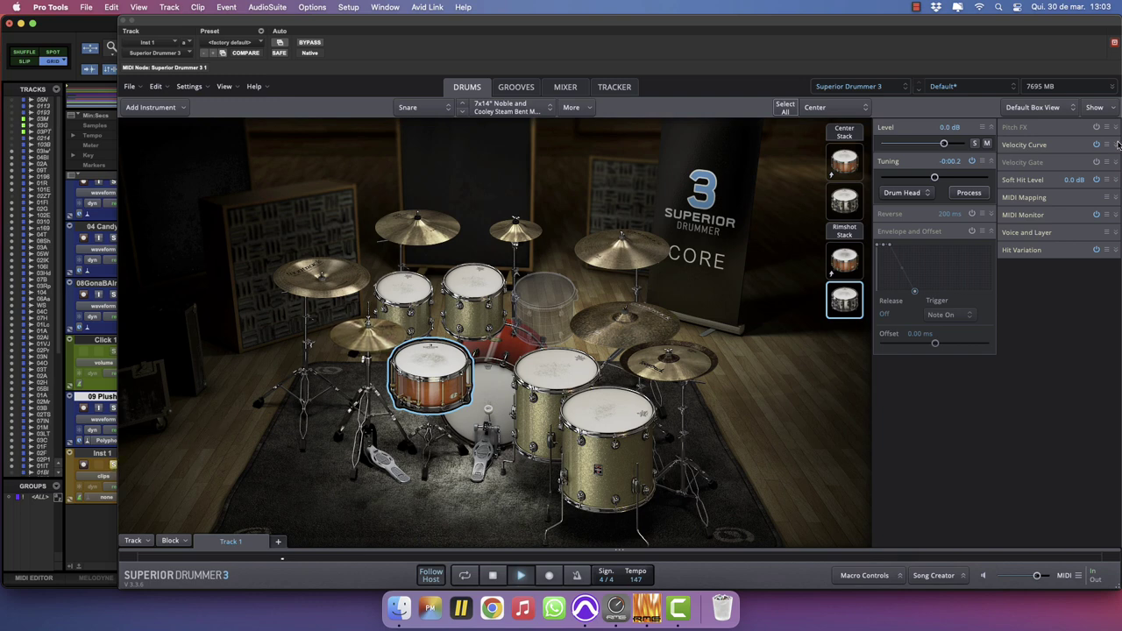
{"action": "left_click", "coordinate": [844, 132]}
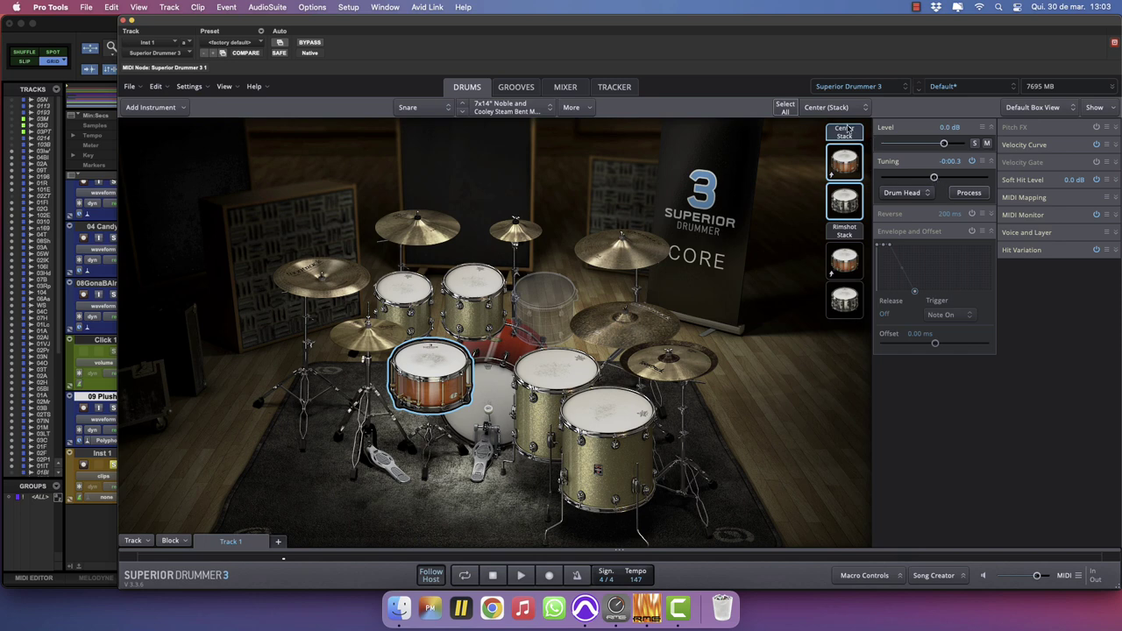
{"action": "left_click", "coordinate": [844, 229]}
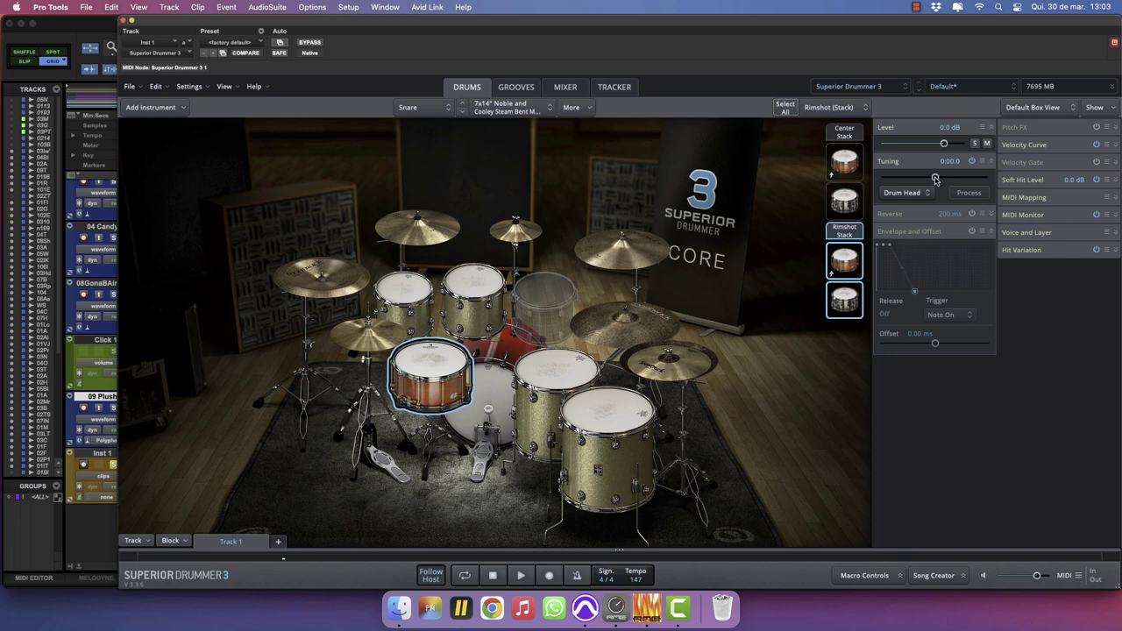
{"action": "left_click_drag", "start_coordinate": [935, 179], "coordinate": [935, 180]}
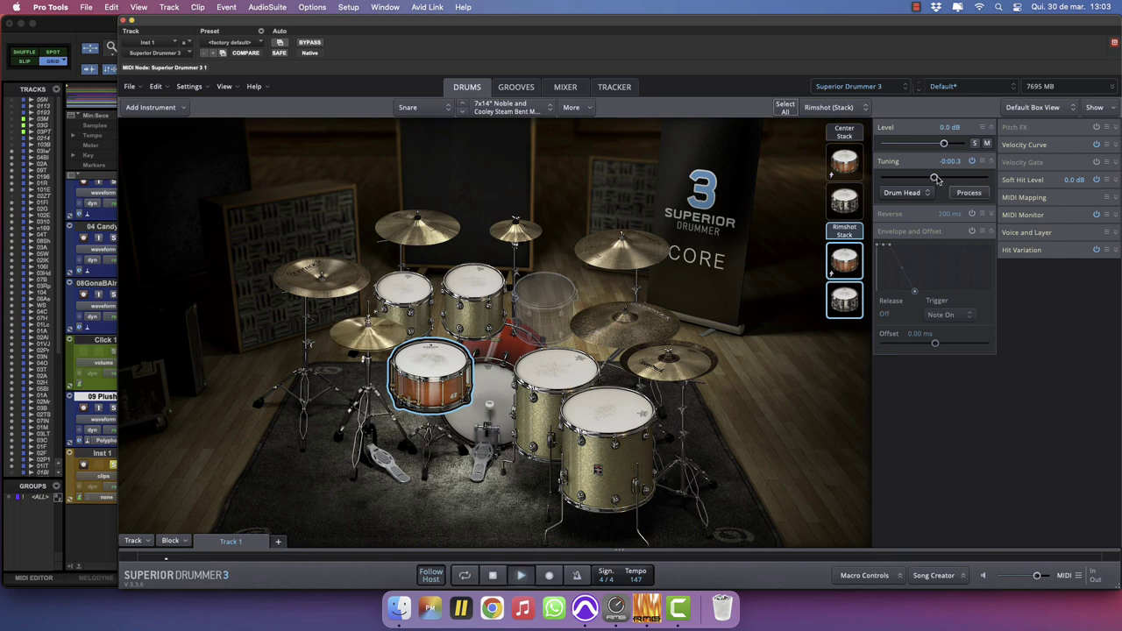
Reset the tuning of the first snare in the Rimshot and Center stacks to 0:00.0 and resume playback.
{"action": "left_click", "coordinate": [848, 295]}
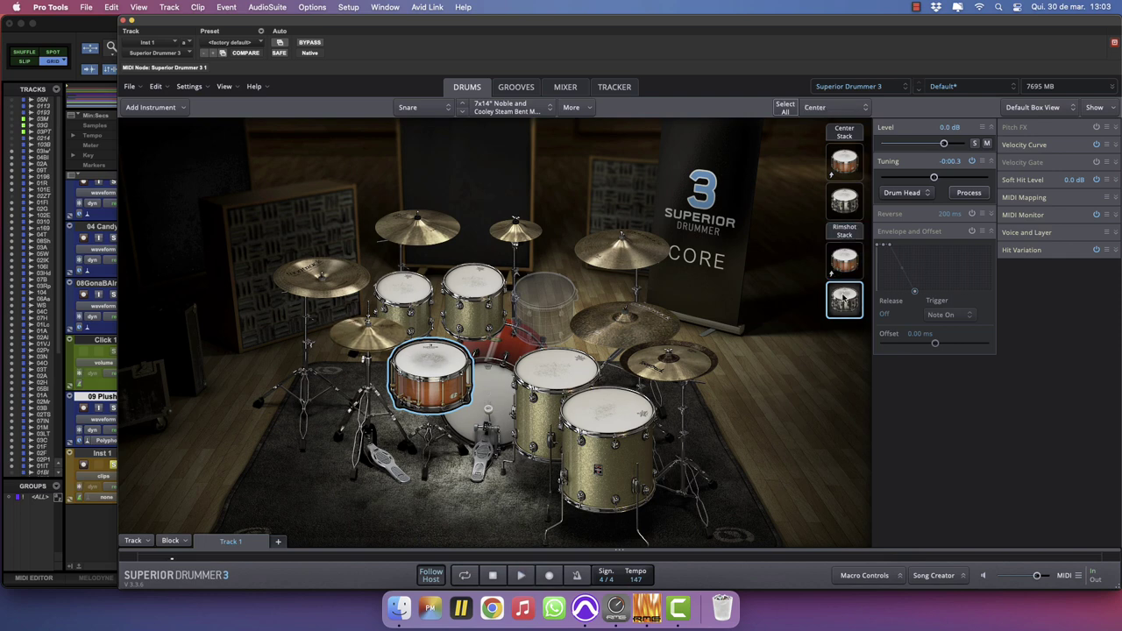
{"action": "left_click", "coordinate": [854, 252]}
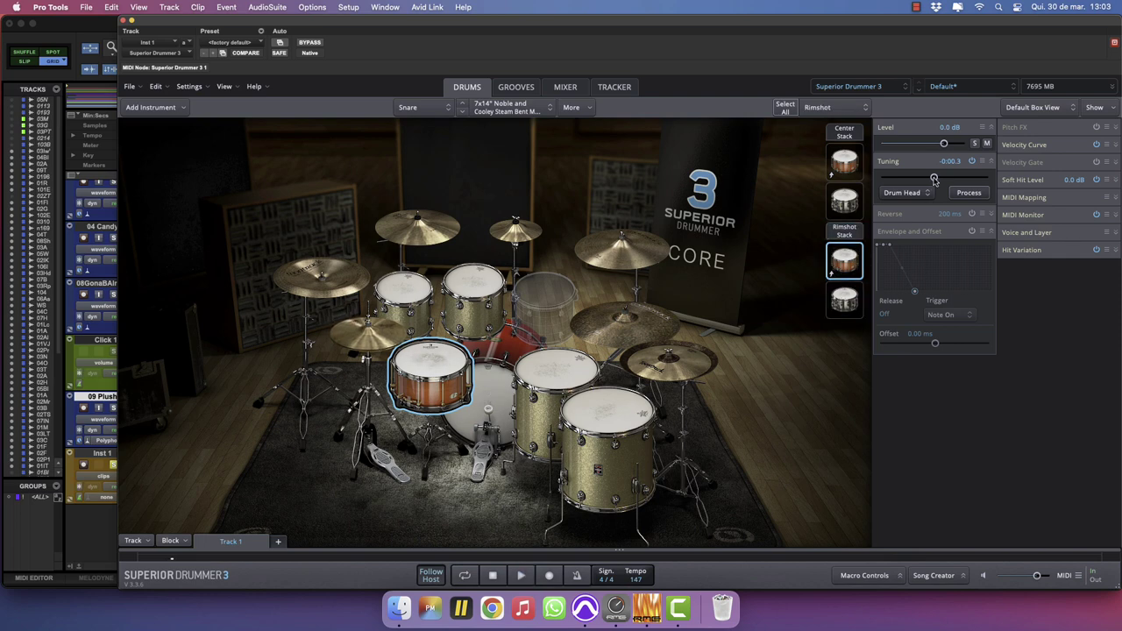
{"action": "left_click_drag", "start_coordinate": [935, 179], "coordinate": [936, 179]}
{"action": "left_click", "coordinate": [852, 235]}
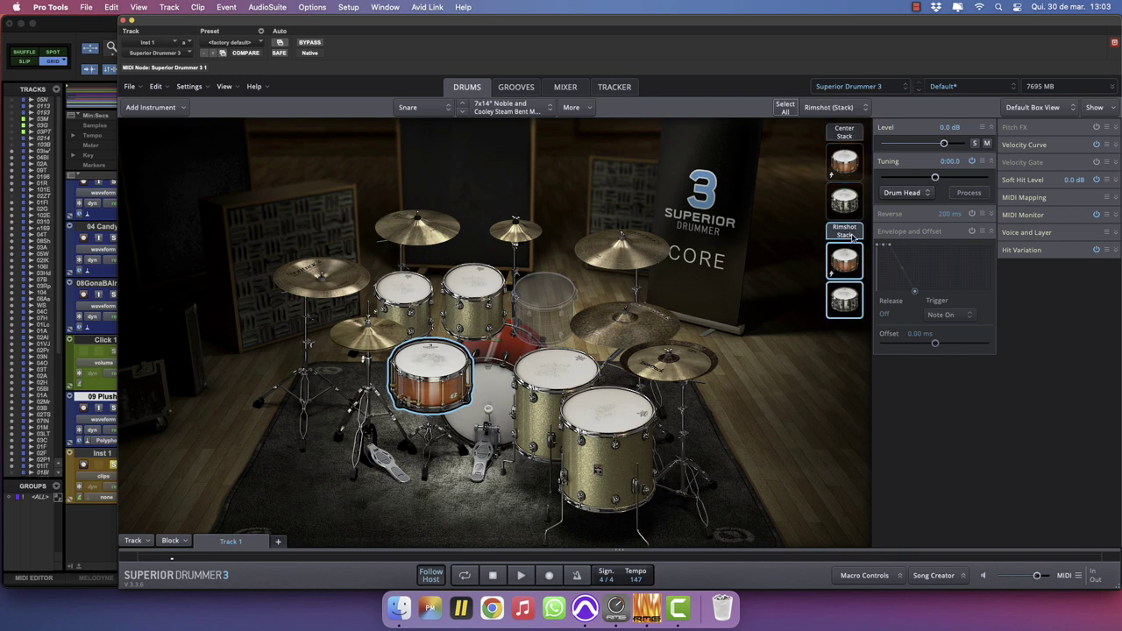
{"action": "left_click", "coordinate": [852, 209]}
{"action": "left_click", "coordinate": [849, 163]}
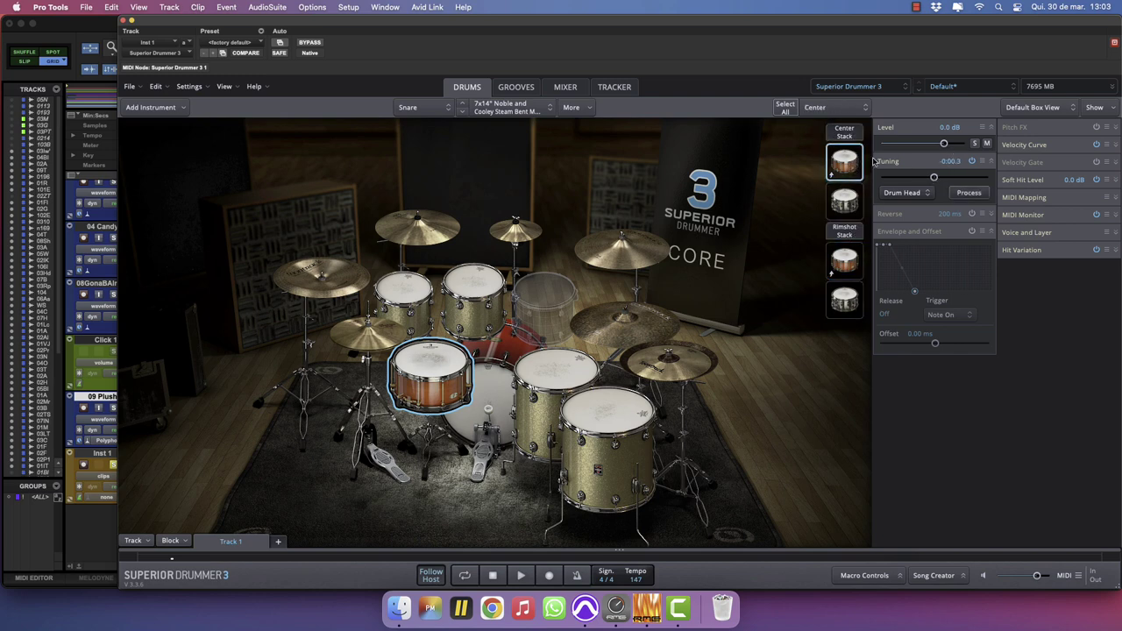
{"action": "key", "text": "space"}
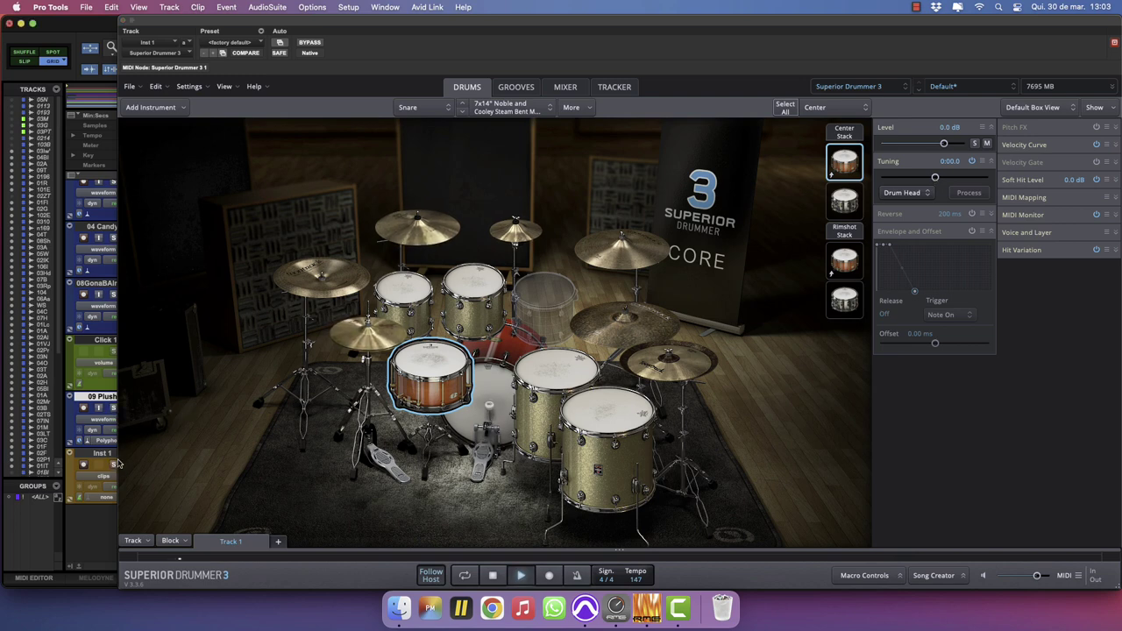
Insert an EQ on the soloed SD bus with a low shelf of -7.5 dB at 150.76 Hz, then close it and unsolo the bus.
{"action": "left_click", "coordinate": [566, 88]}
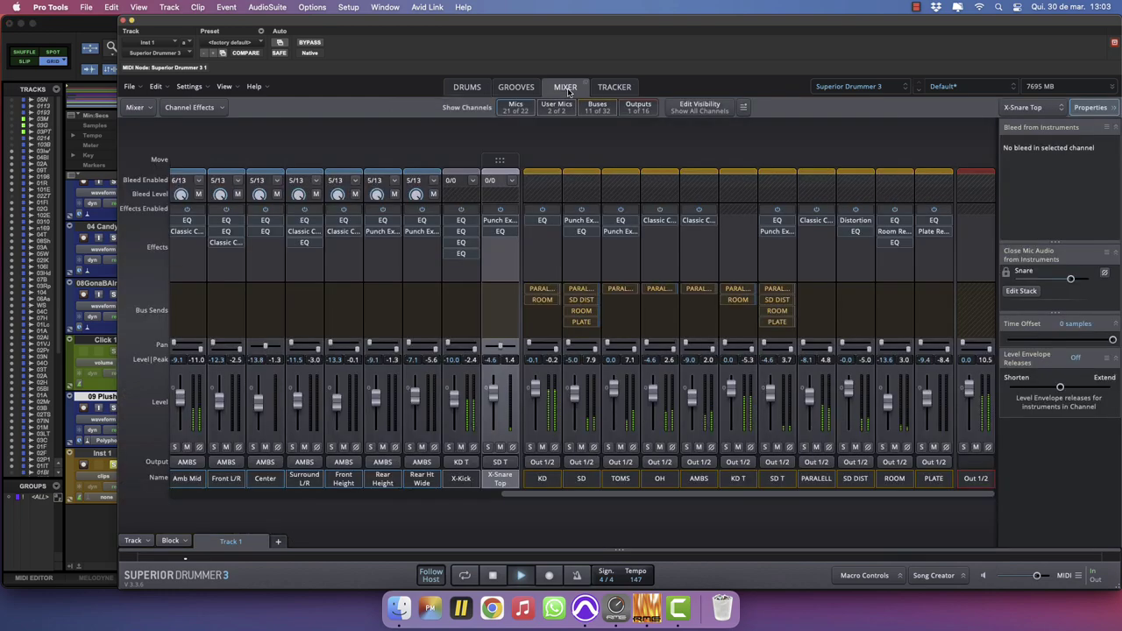
{"action": "left_click", "coordinate": [568, 447]}
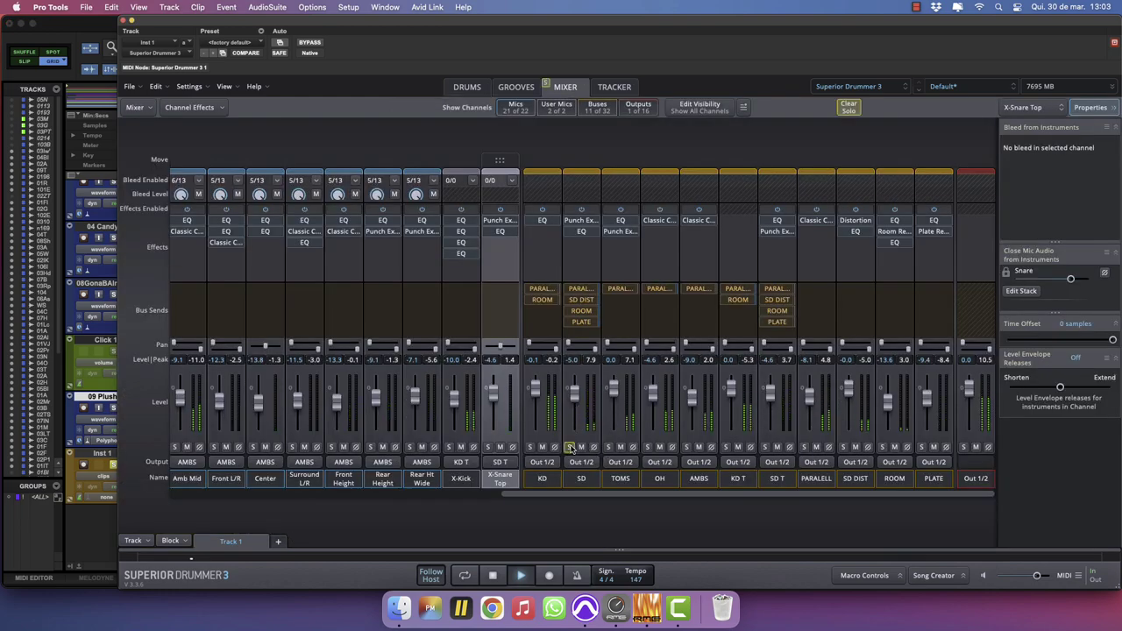
{"action": "left_click", "coordinate": [591, 252]}
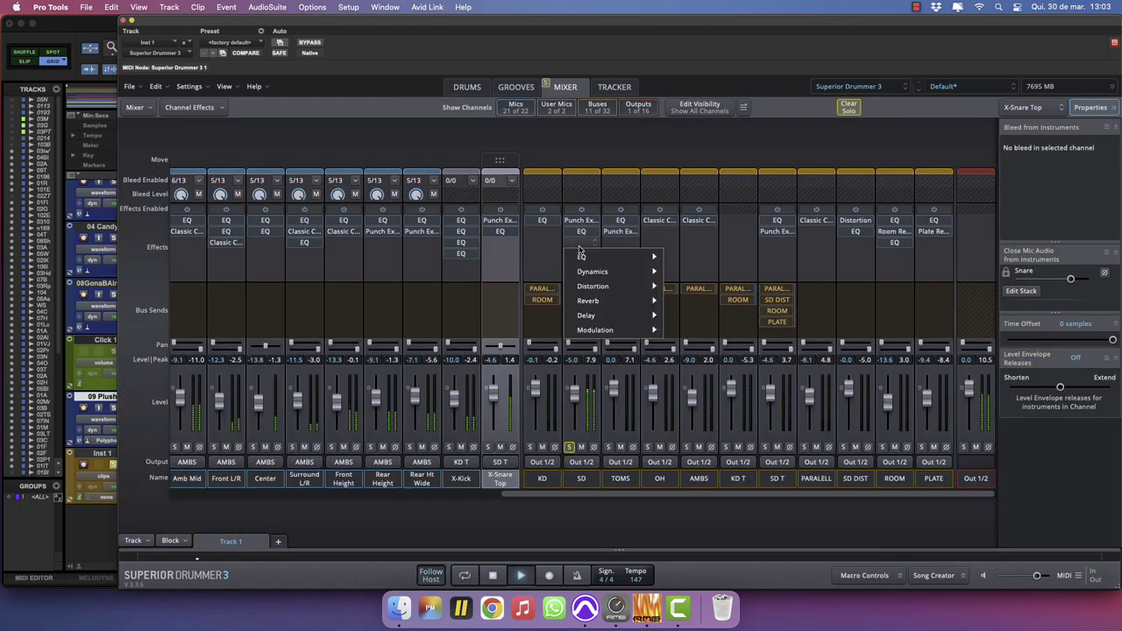
{"action": "mouse_move", "coordinate": [658, 260]}
{"action": "left_click", "coordinate": [703, 261]}
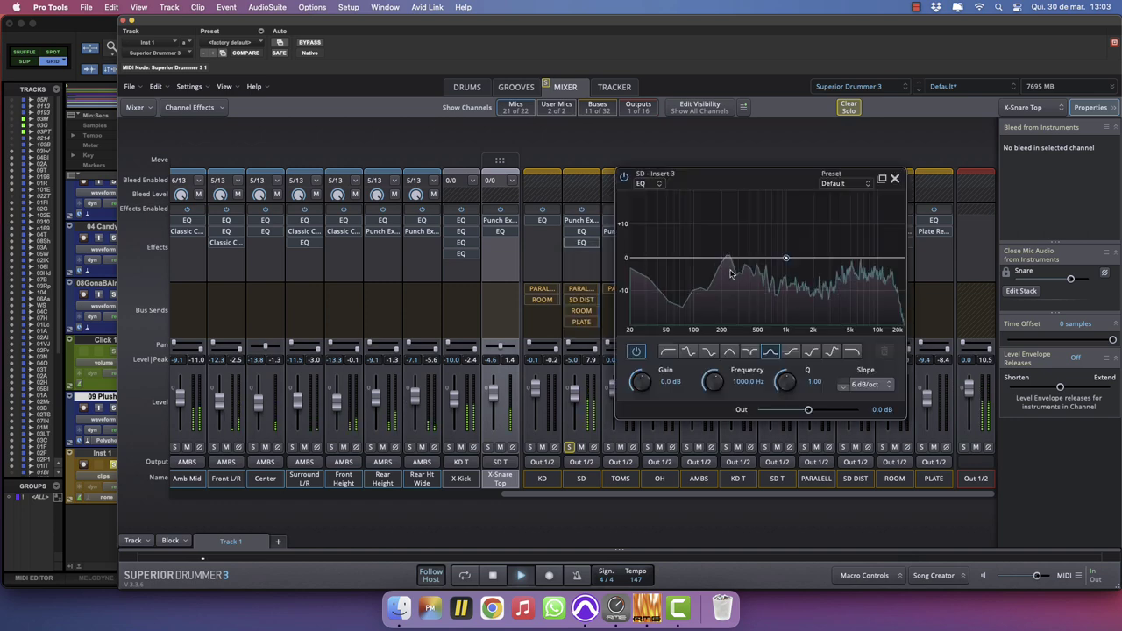
{"action": "left_click_drag", "start_coordinate": [710, 260], "coordinate": [710, 284]}
{"action": "left_click", "coordinate": [688, 351]}
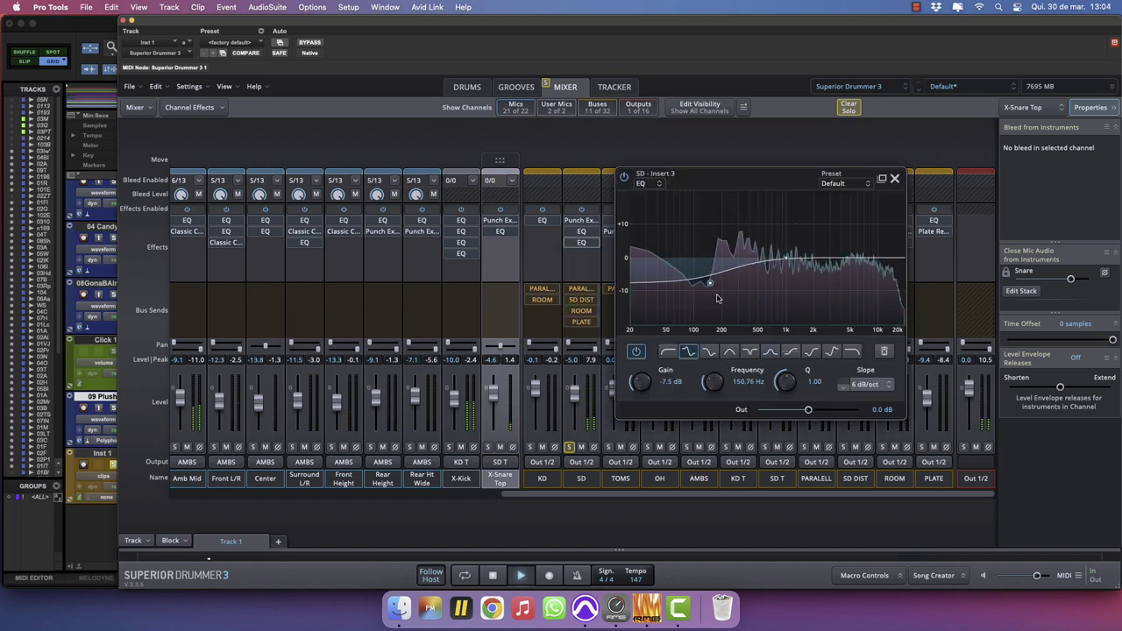
{"action": "left_click", "coordinate": [894, 180]}
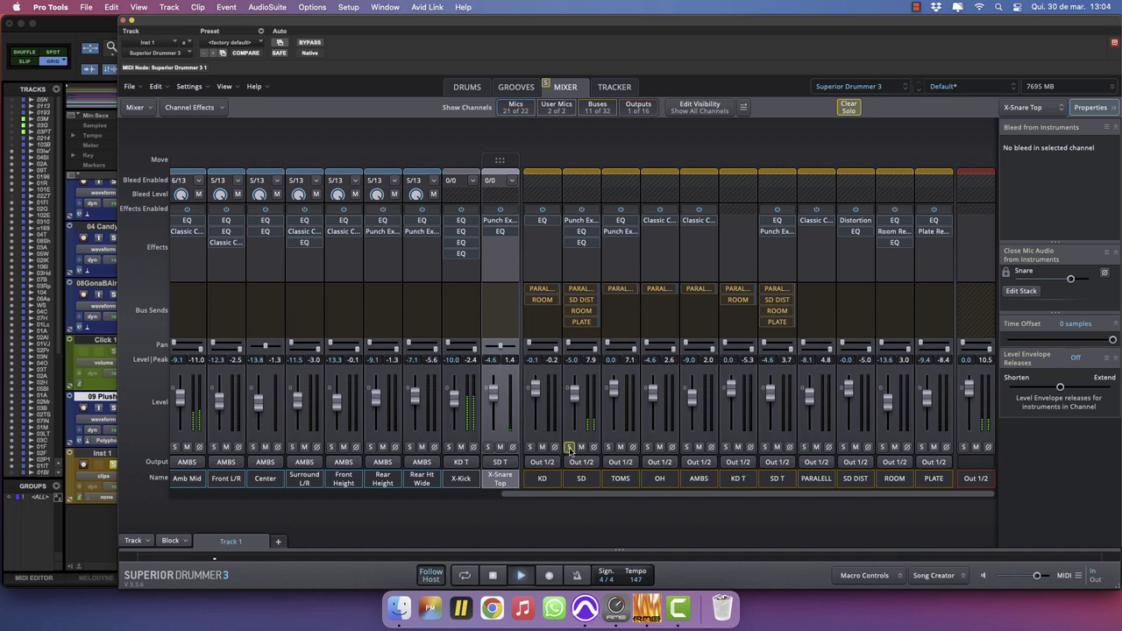
{"action": "left_click", "coordinate": [569, 447]}
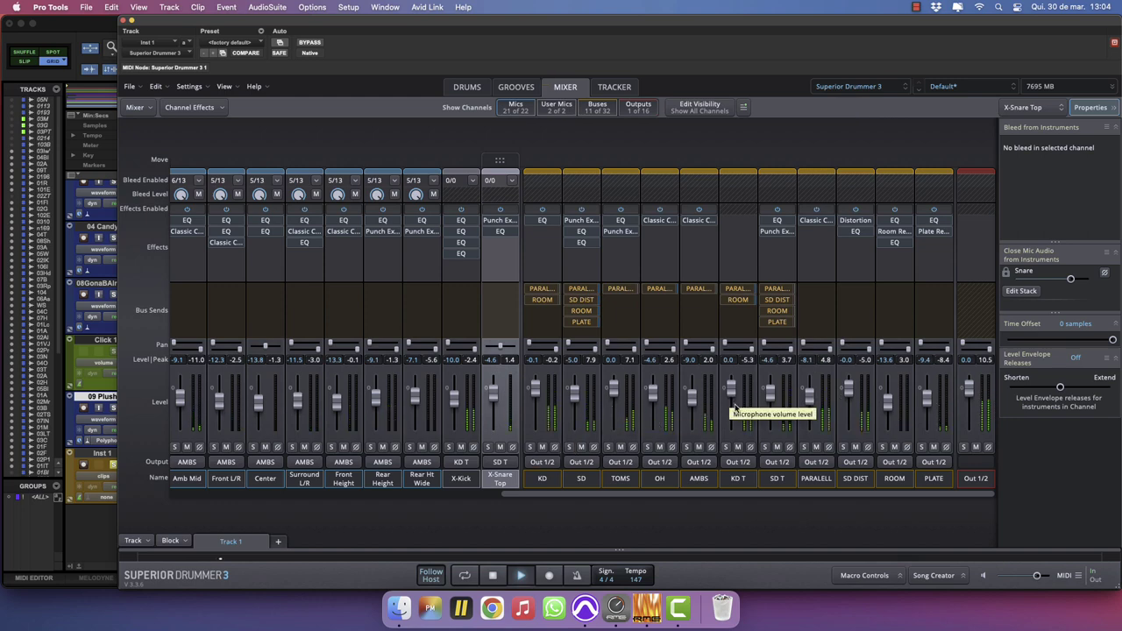
Insert an EQ on the AMBS bus, cutting 4.6 dB at 130.23 Hz and boosting 1.8 dB at 2541.8 Hz.
{"action": "left_click", "coordinate": [692, 394], "text": "alt"}
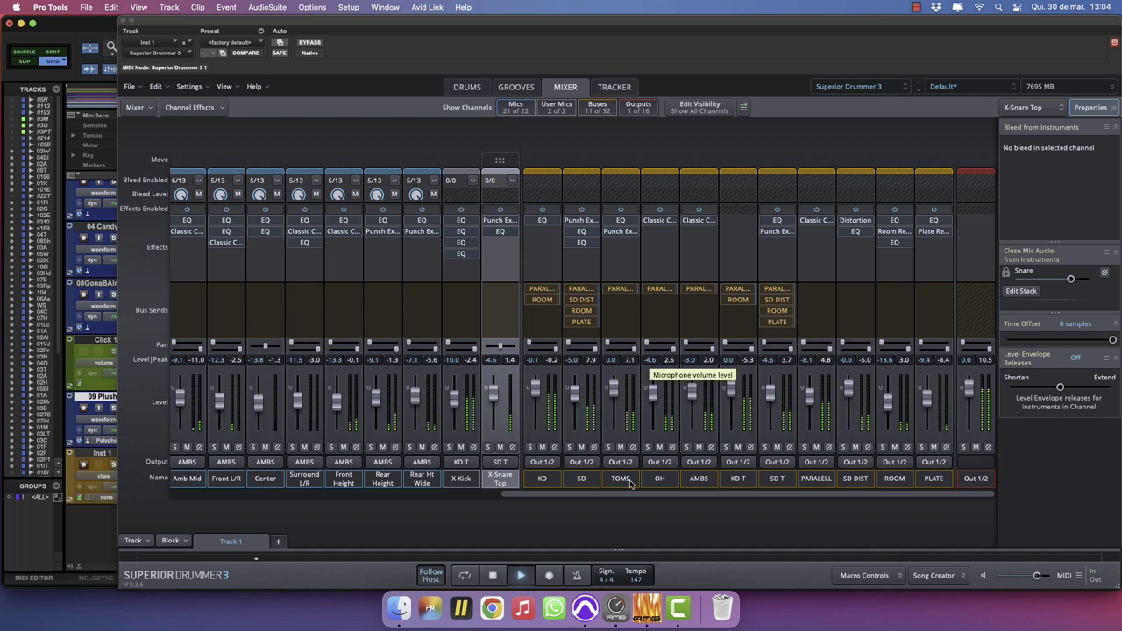
{"action": "left_click", "coordinate": [698, 232]}
{"action": "mouse_move", "coordinate": [736, 247]}
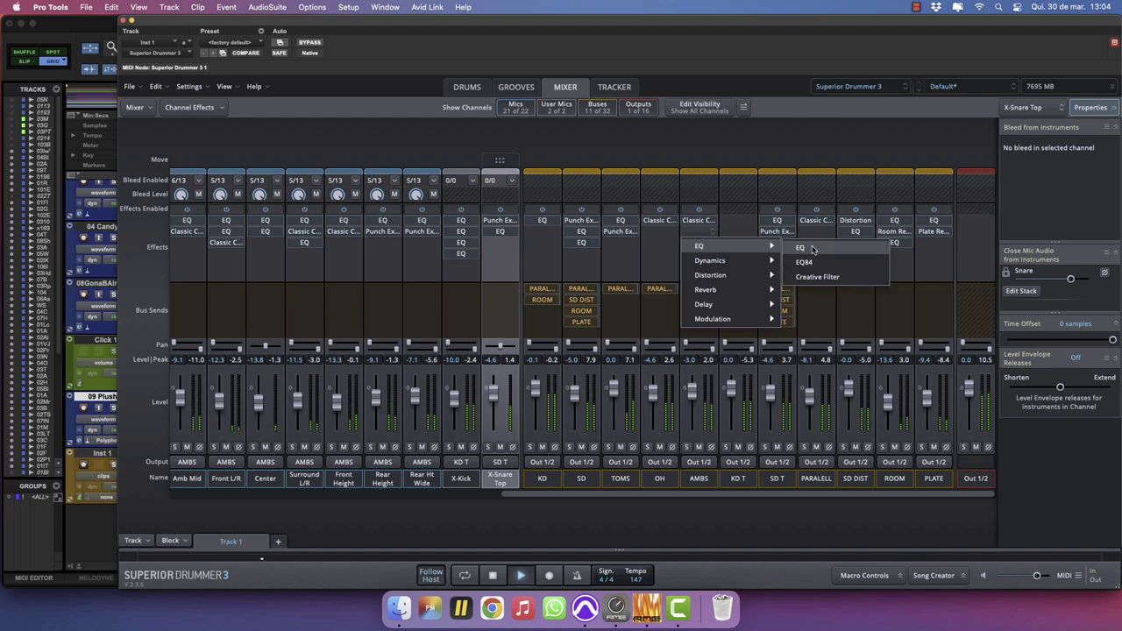
{"action": "left_click", "coordinate": [802, 248]}
{"action": "left_click_drag", "start_coordinate": [967, 257], "coordinate": [967, 245]}
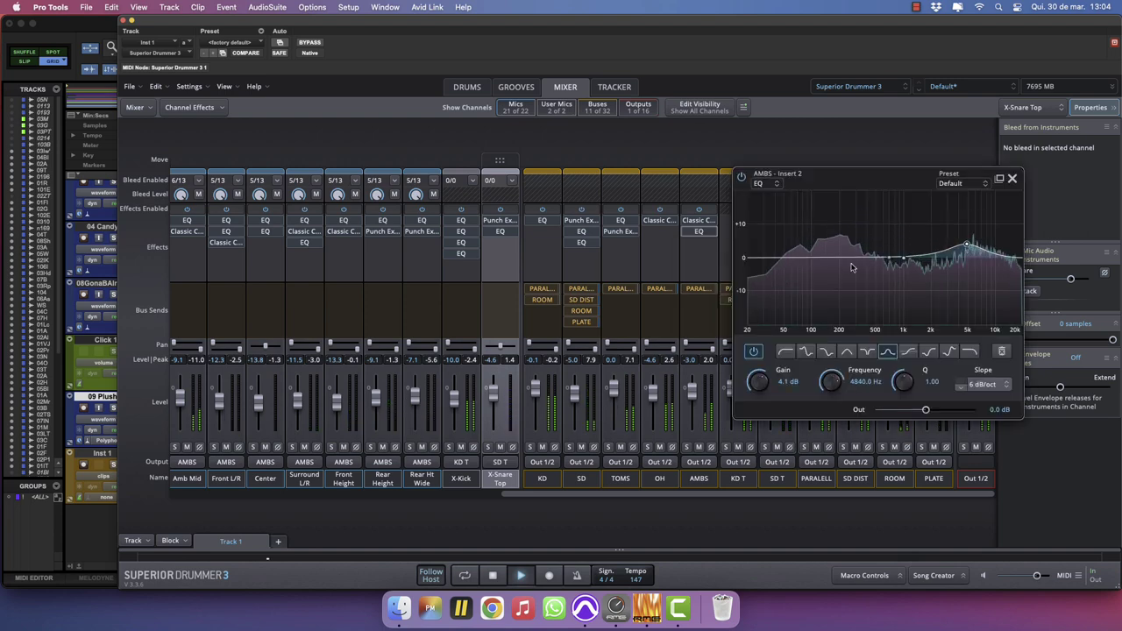
{"action": "left_click_drag", "start_coordinate": [835, 258], "coordinate": [823, 275]}
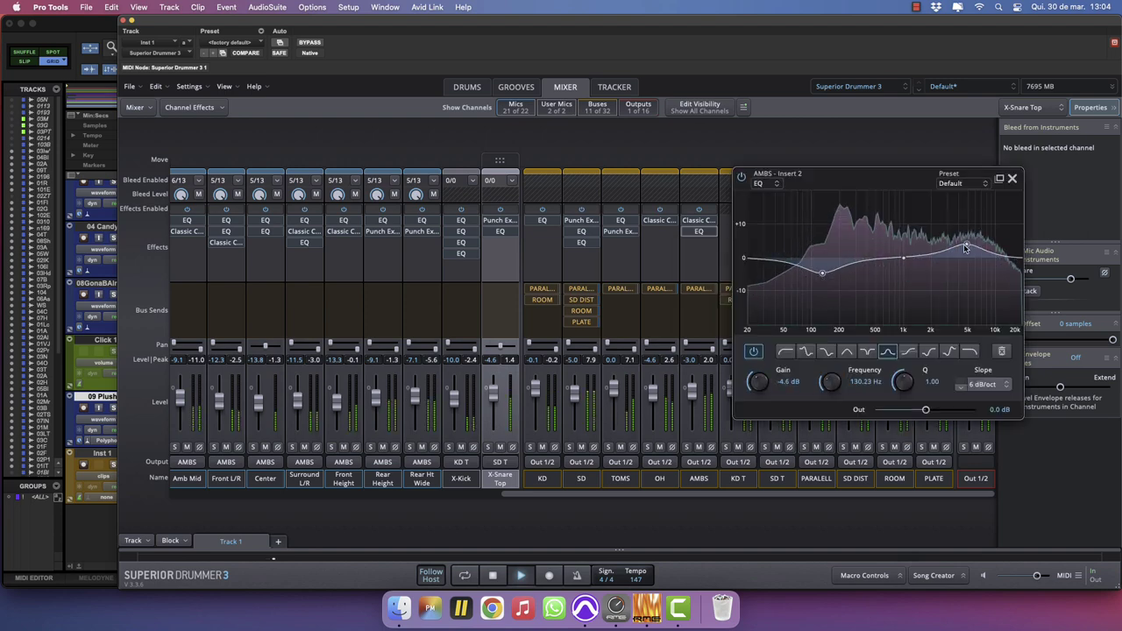
{"action": "left_click_drag", "start_coordinate": [967, 246], "coordinate": [939, 254]}
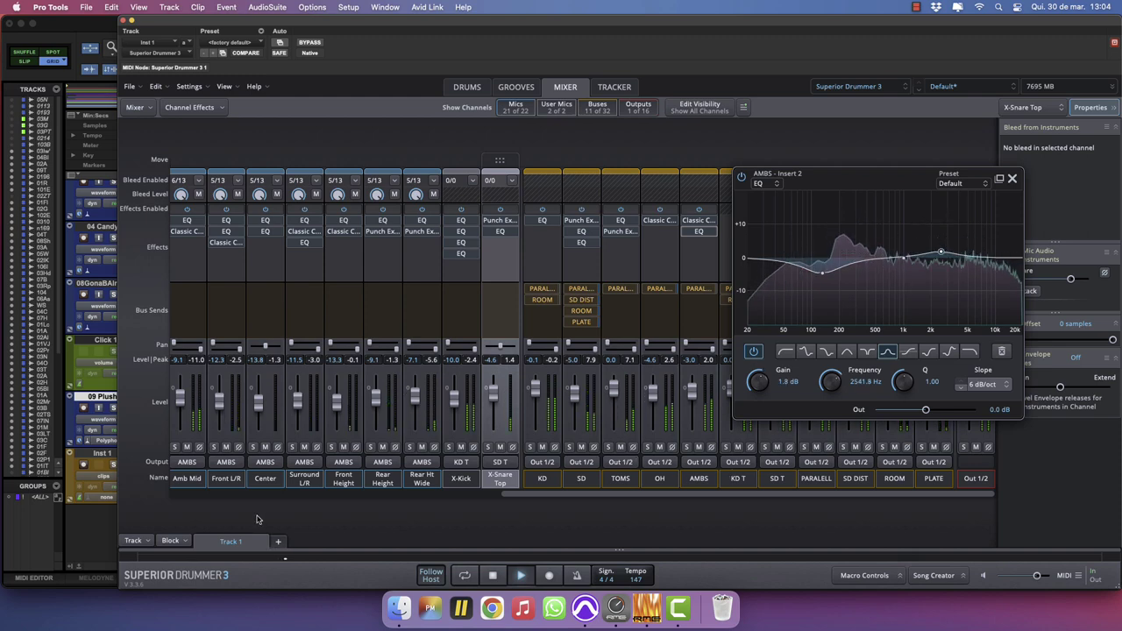
Lower the Hi-Hat bleed on the Amb Mid and Front L/R channels together and close the AMBS EQ.
{"action": "scroll", "coordinate": [254, 484], "scroll_direction": "left", "scroll_amount": 5}
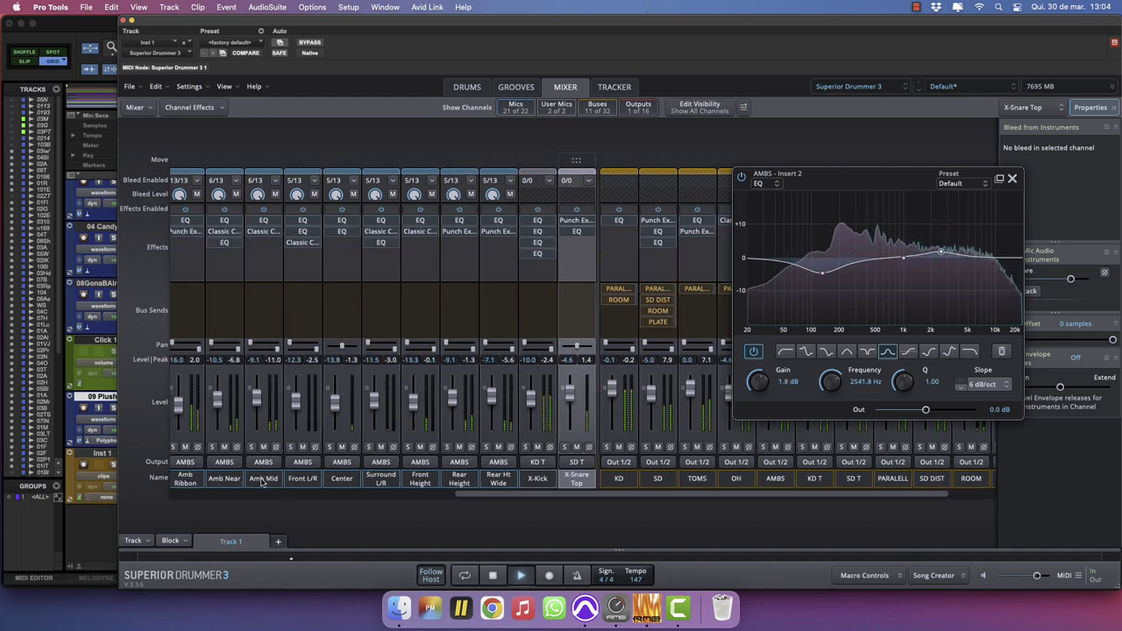
{"action": "left_click_drag", "start_coordinate": [283, 481], "coordinate": [327, 480]}
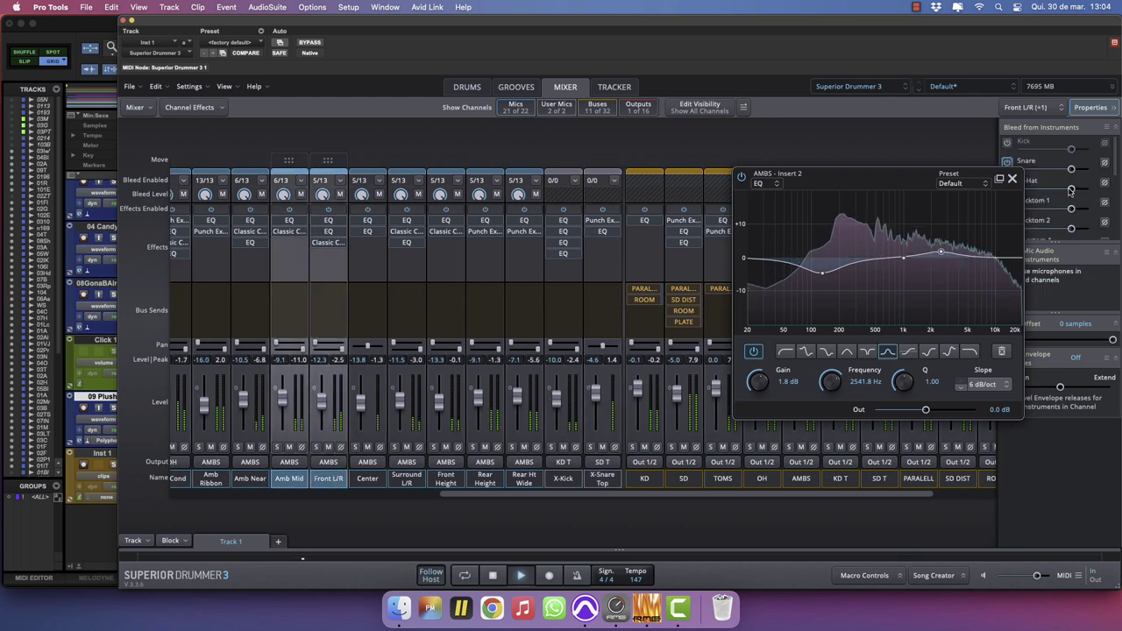
{"action": "left_click_drag", "start_coordinate": [1071, 189], "coordinate": [1051, 189]}
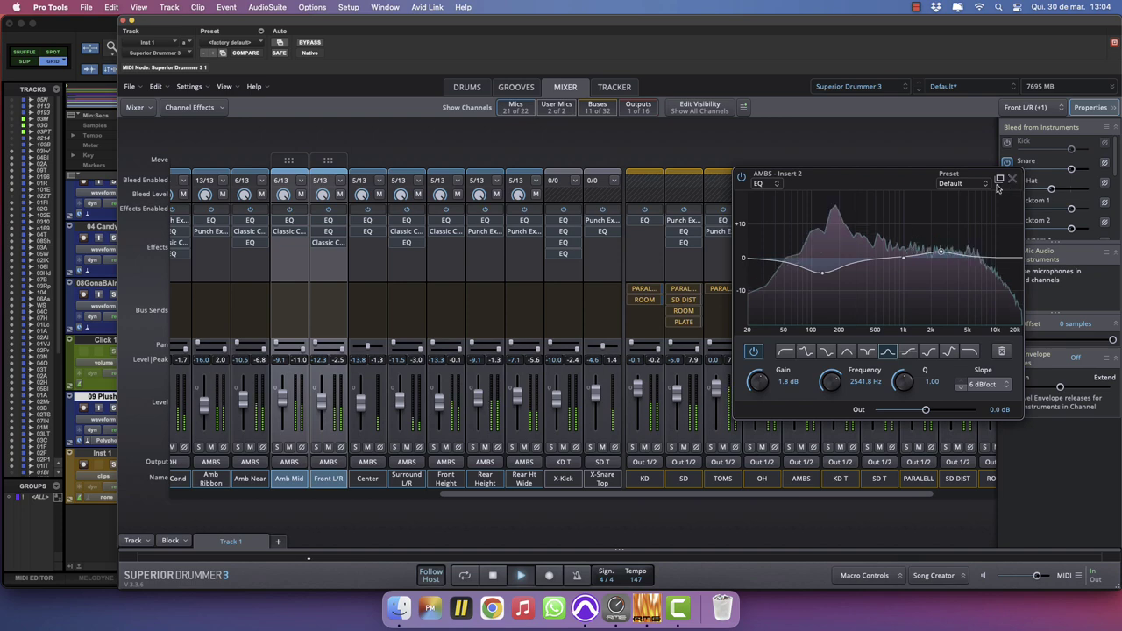
{"action": "left_click", "coordinate": [1012, 178]}
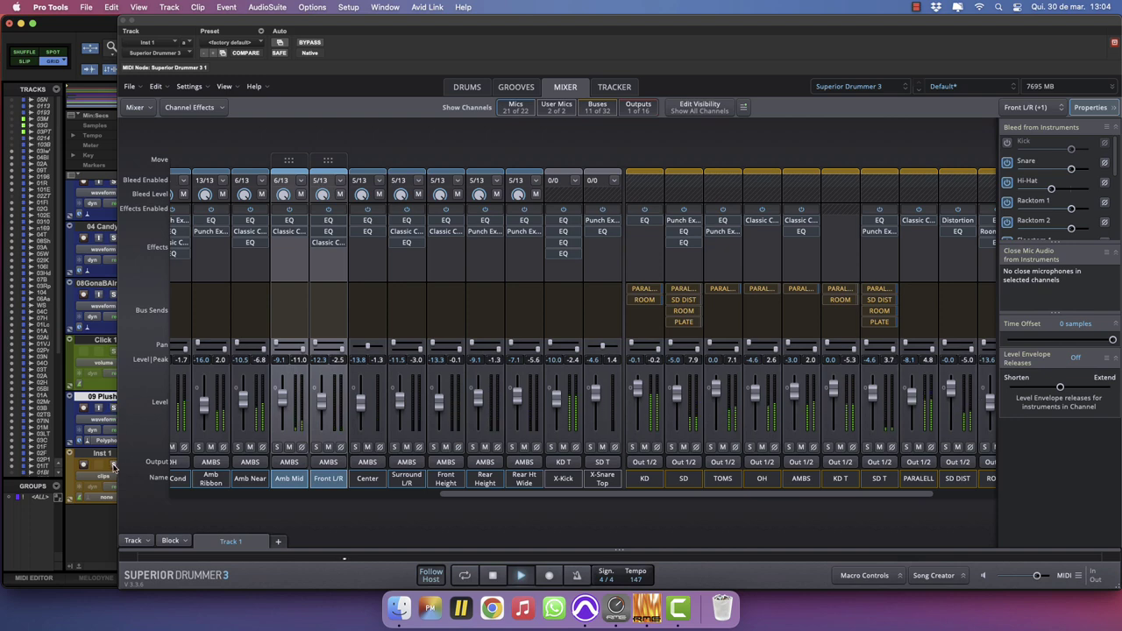
Refine the AMBS bus EQ with slight cuts near 1.2 and 5 kHz and 1.1 dB boosts at 2816.1 and 7731.6 Hz, and close it.
{"action": "left_click_drag", "start_coordinate": [779, 496], "coordinate": [1097, 487]}
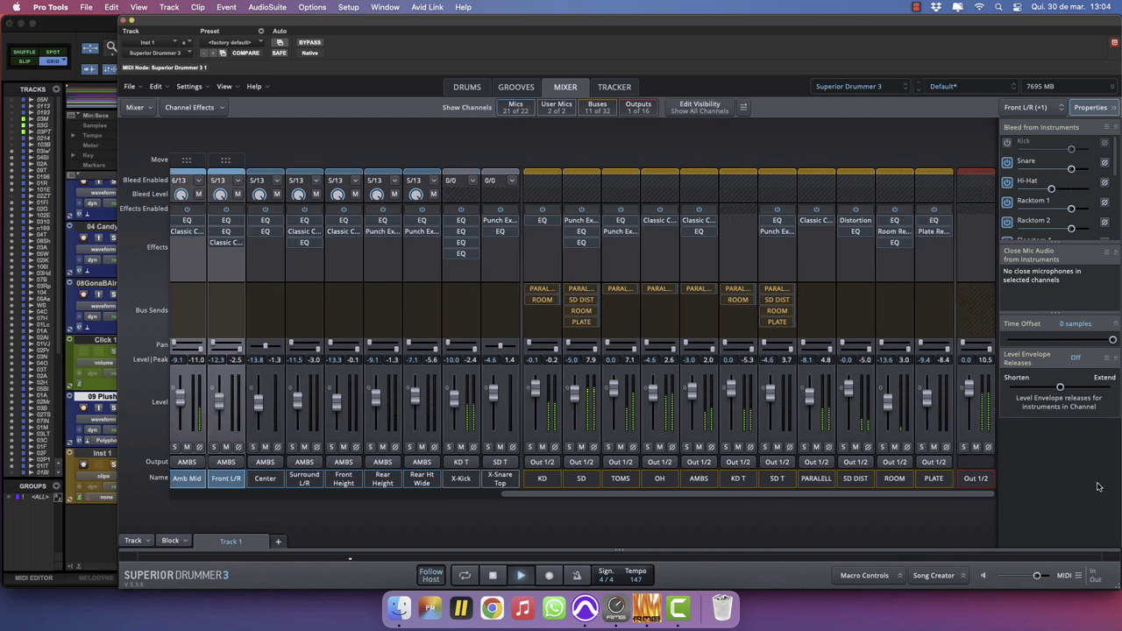
{"action": "left_click", "coordinate": [698, 231]}
{"action": "left_click_drag", "start_coordinate": [943, 255], "coordinate": [913, 268]}
{"action": "left_click", "coordinate": [945, 255]}
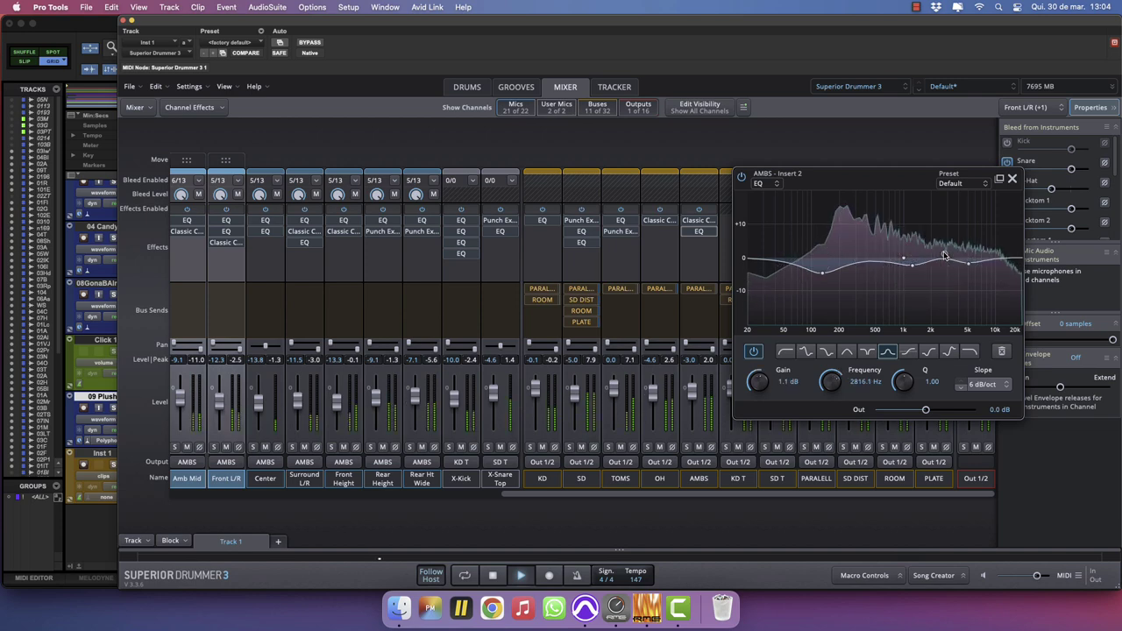
{"action": "left_click_drag", "start_coordinate": [985, 258], "coordinate": [985, 255]}
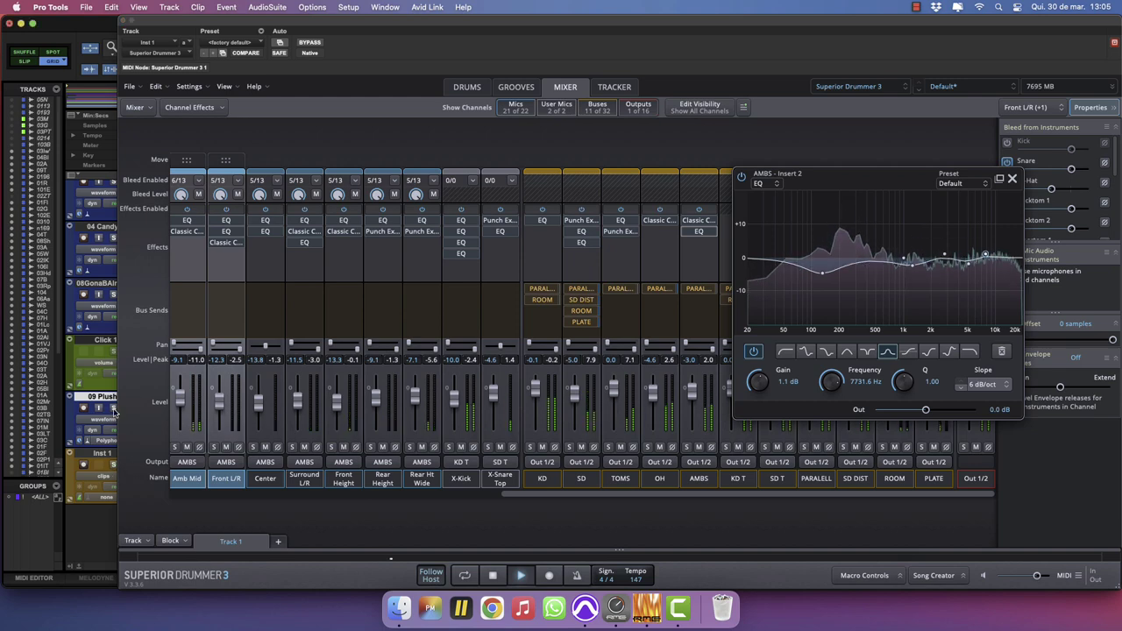
{"action": "left_click", "coordinate": [1015, 181]}
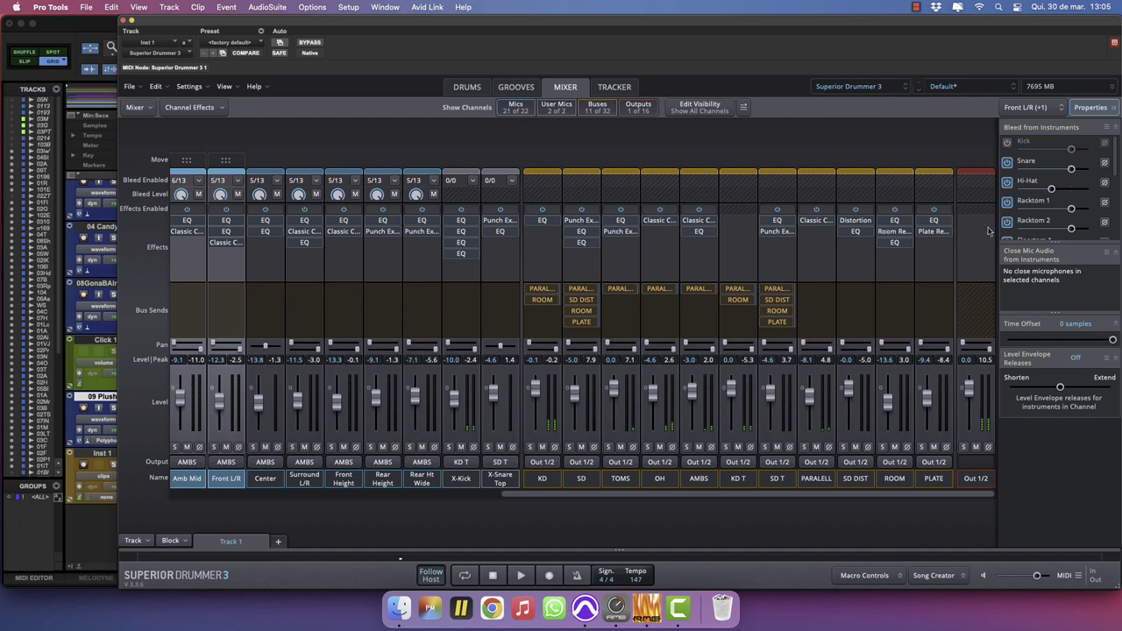
Insert an EQ on Out 1/2 and, during playback, add a slight low-end boost and a 1.8 dB cut at 140.12 Hz with Q 3.23.
{"action": "left_click", "coordinate": [971, 223]}
{"action": "mouse_move", "coordinate": [973, 233]}
{"action": "left_click", "coordinate": [898, 238]}
{"action": "left_click_drag", "start_coordinate": [879, 177], "coordinate": [535, 193]}
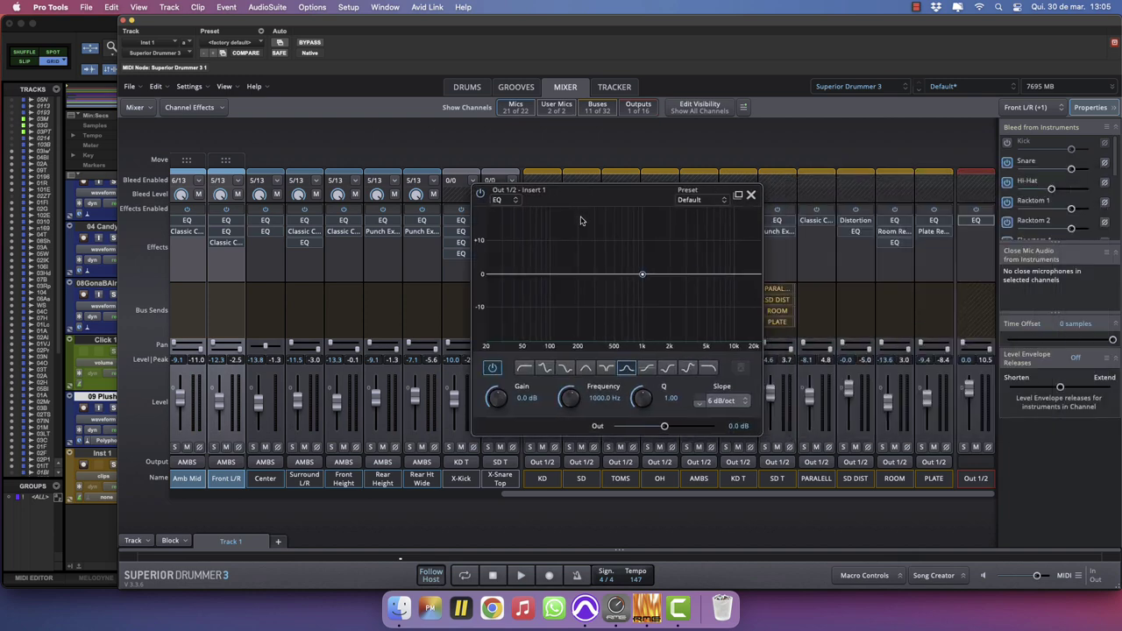
{"action": "key", "text": "space"}
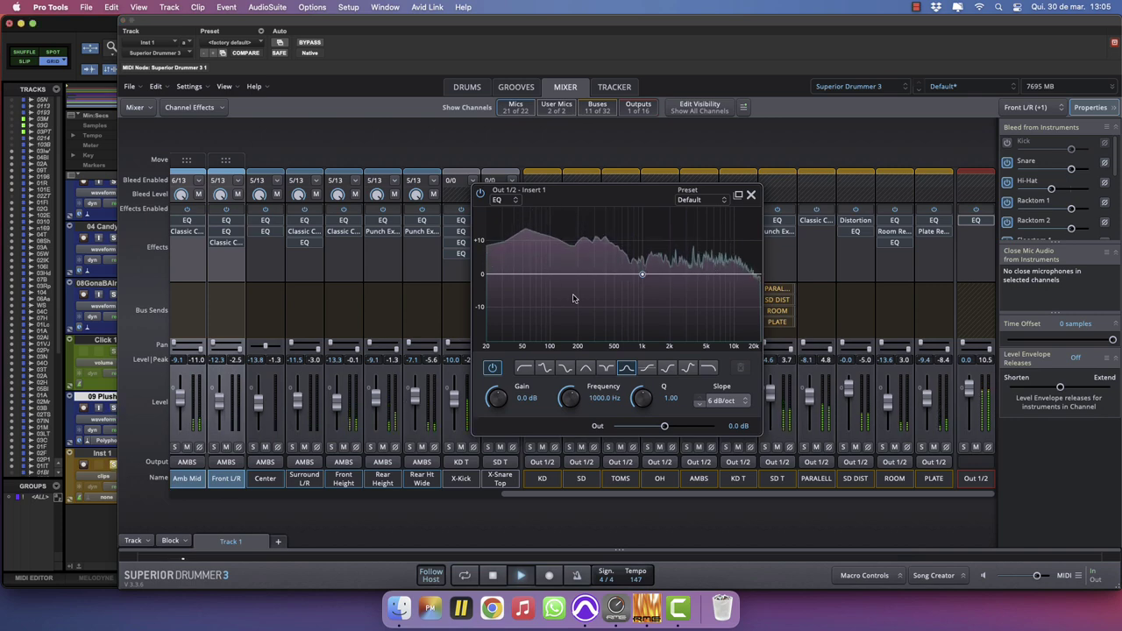
{"action": "left_click_drag", "start_coordinate": [492, 276], "coordinate": [518, 270]}
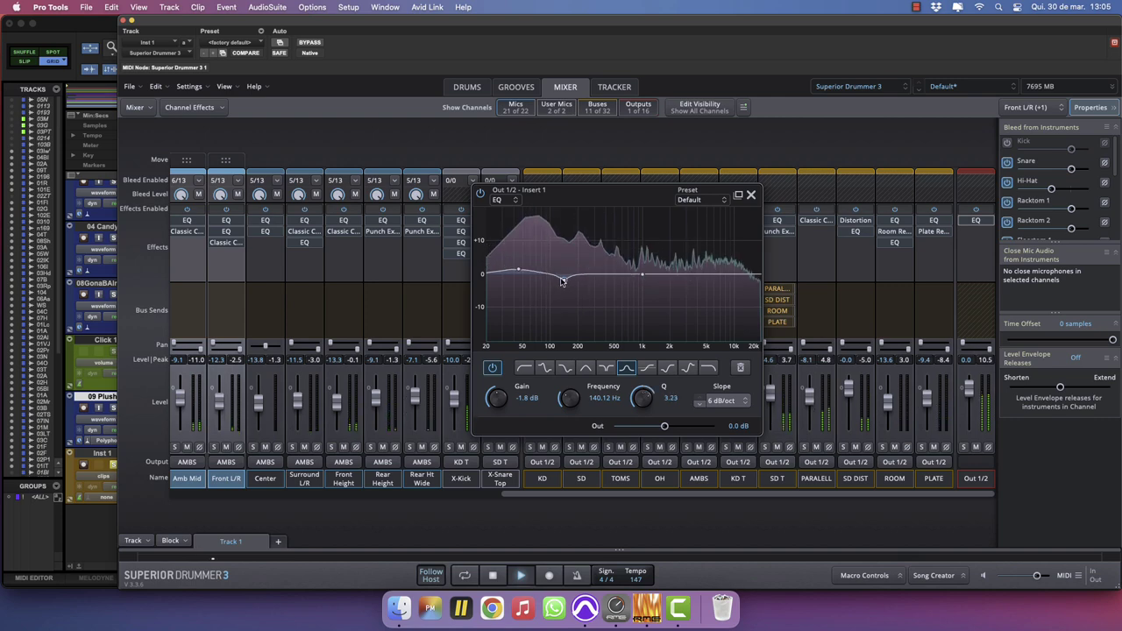
{"action": "left_click_drag", "start_coordinate": [559, 278], "coordinate": [561, 280]}
Shape the Out 1/2 EQ with -1.1 dB at 651.57 Hz, 1.0 dB at 5362.3 Hz and 2.0 dB at 230.48 Hz.
{"action": "left_click", "coordinate": [623, 280]}
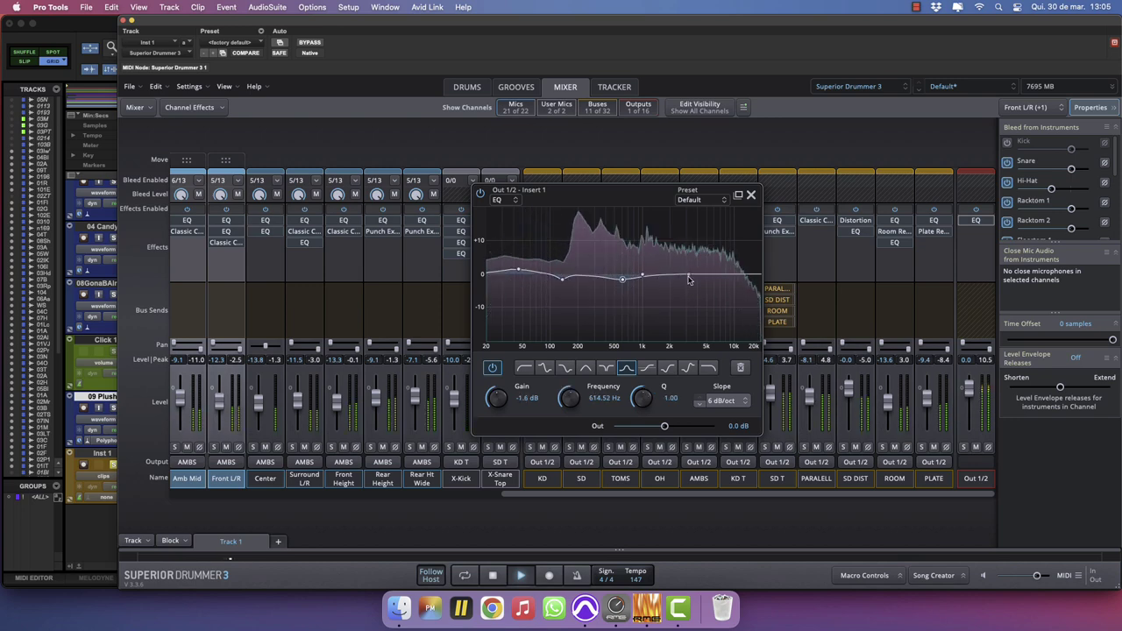
{"action": "left_click", "coordinate": [695, 273]}
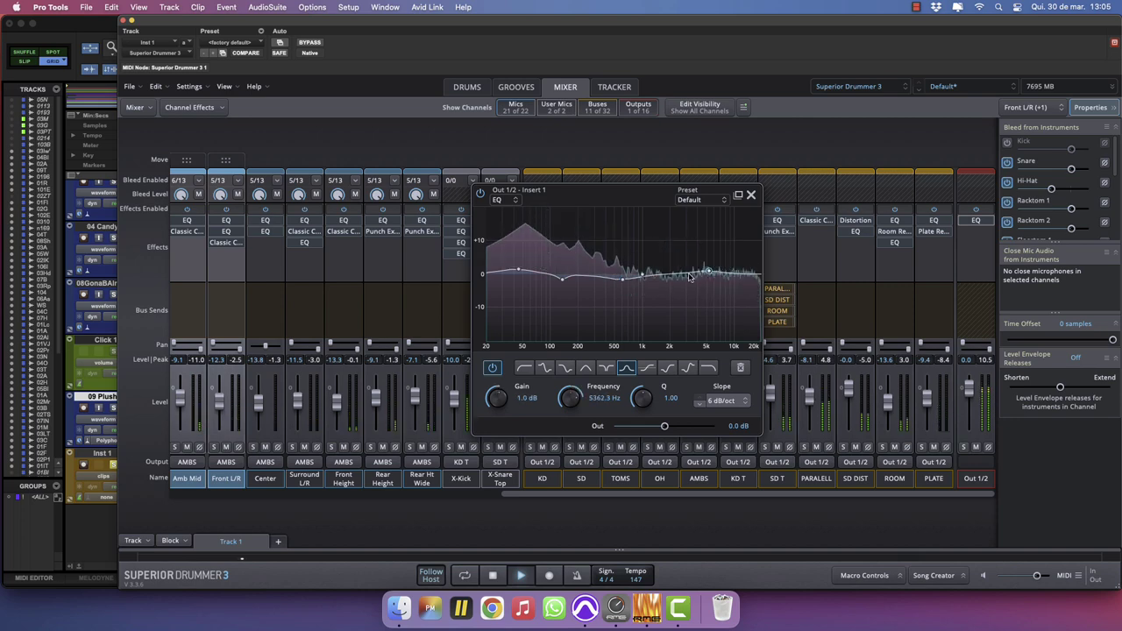
{"action": "left_click", "coordinate": [622, 281]}
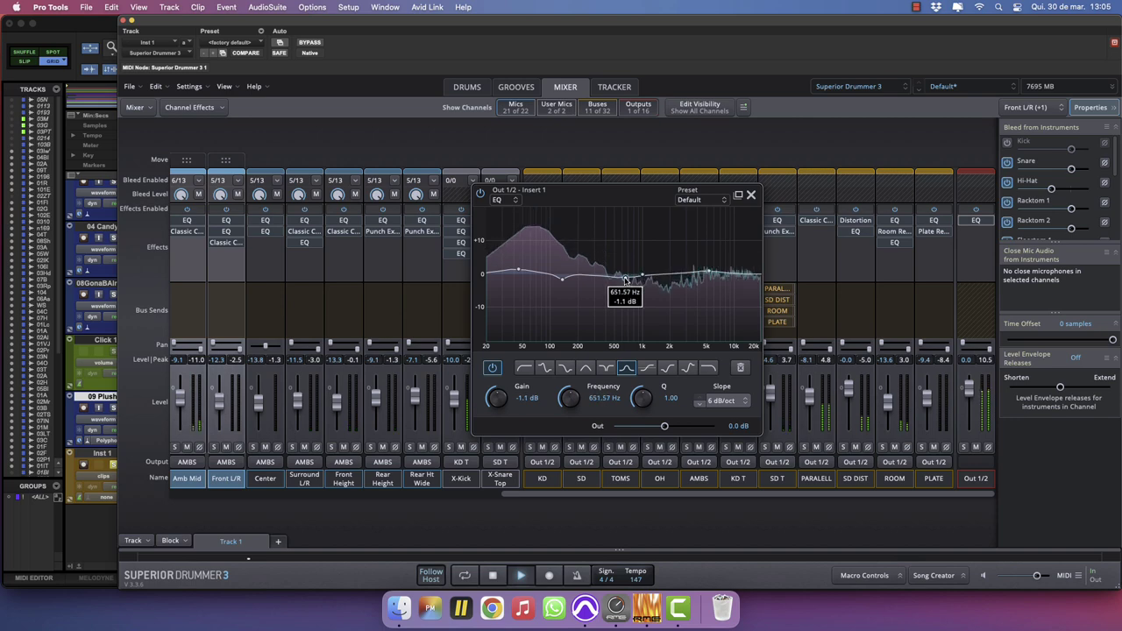
{"action": "left_click_drag", "start_coordinate": [679, 274], "coordinate": [676, 275]}
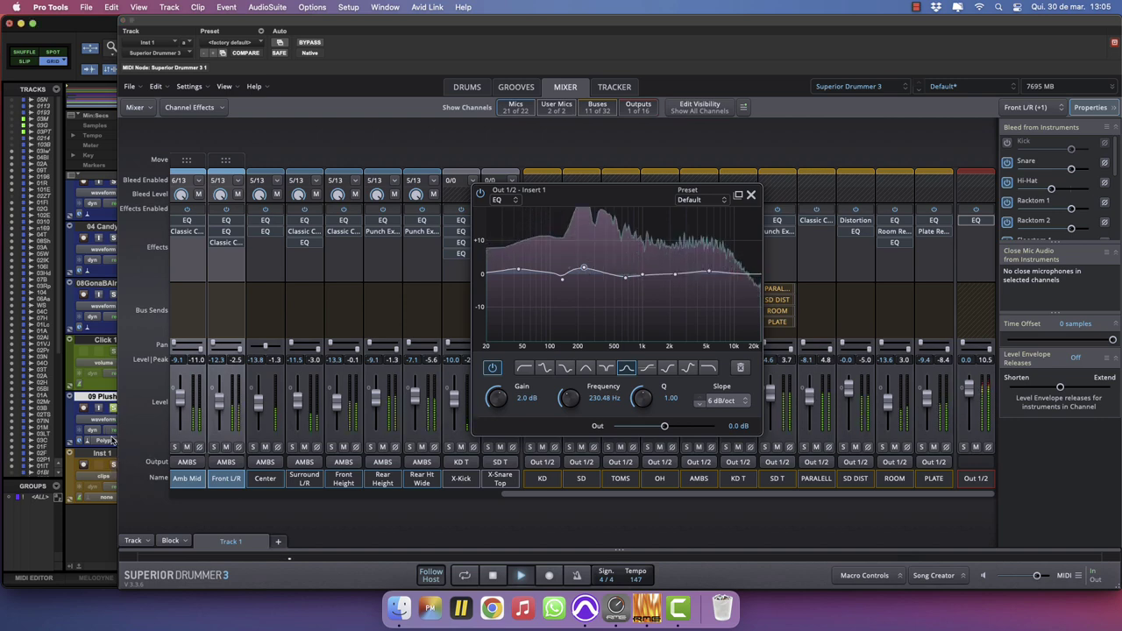
Move the plug-in window aside to set the 09 Plush track volume to about -1.3 dB, and return the window.
{"action": "left_click_drag", "start_coordinate": [284, 19], "coordinate": [417, 19]}
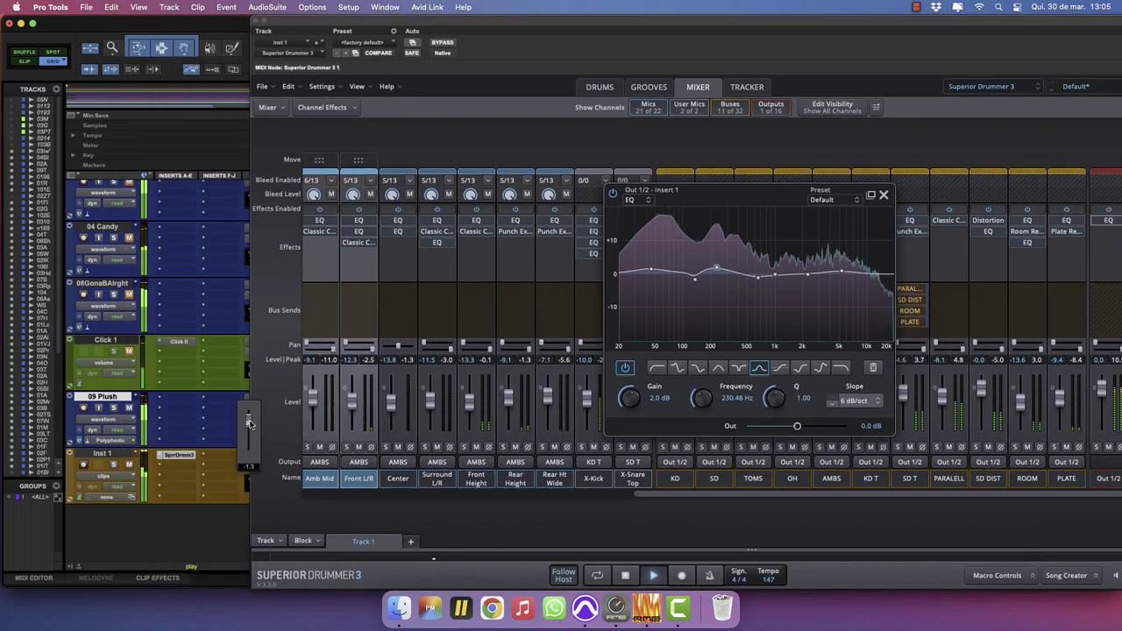
{"action": "left_click_drag", "start_coordinate": [389, 33], "coordinate": [248, 45]}
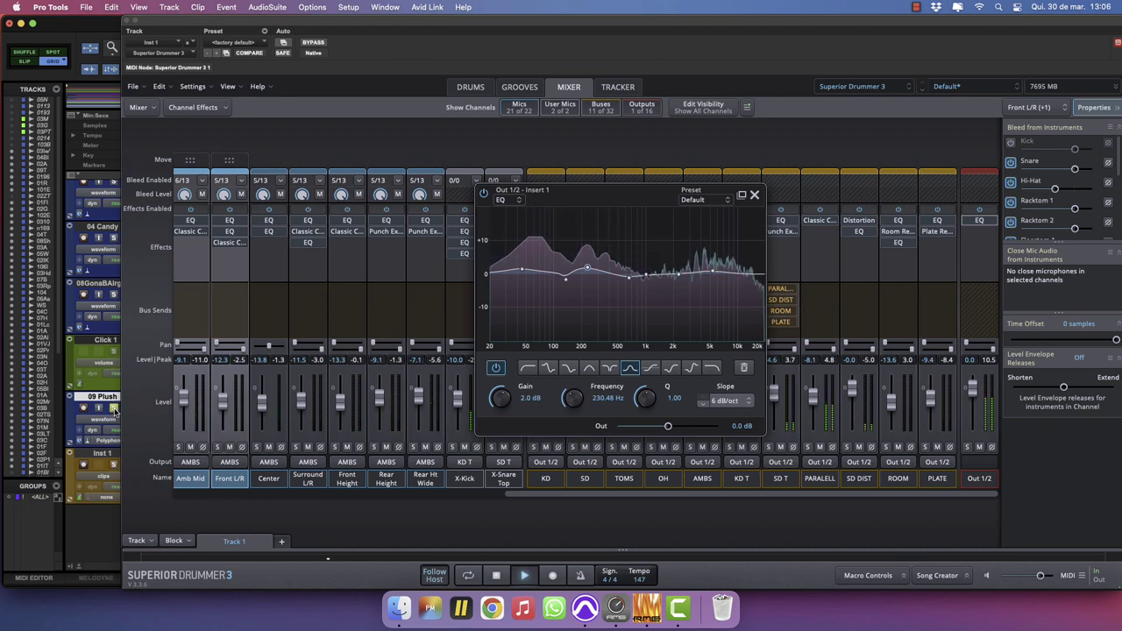
Set the Out 1/2 low-mid EQ band to -0.4 dB at 223.83 Hz and compare the drums with Plush by switching solos.
{"action": "left_click_drag", "start_coordinate": [588, 273], "coordinate": [586, 278]}
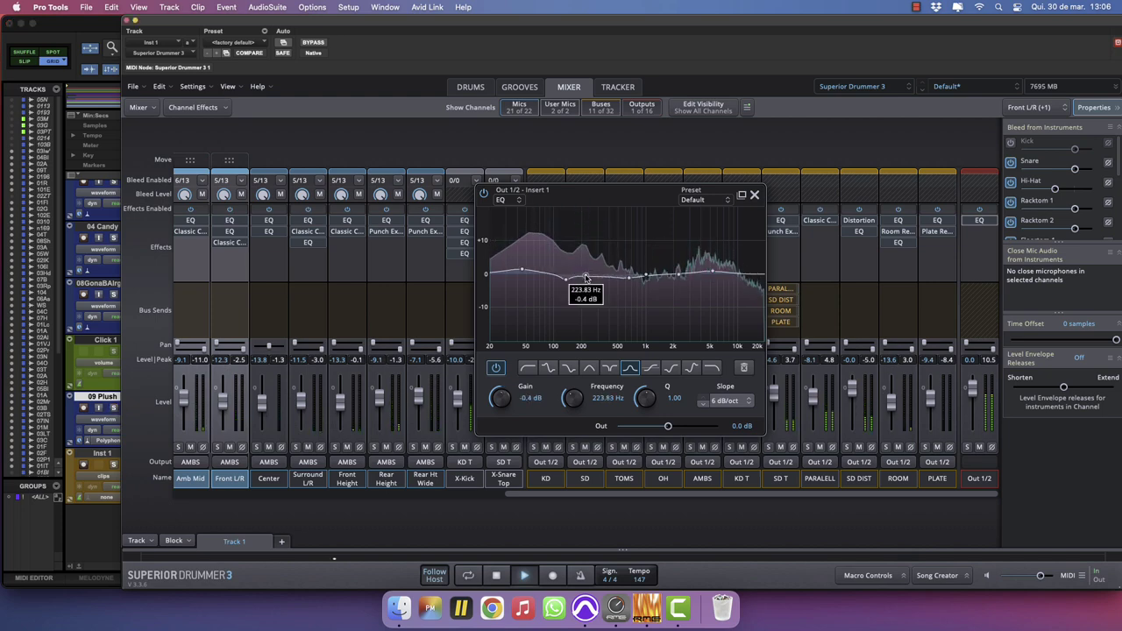
{"action": "left_click", "coordinate": [113, 465]}
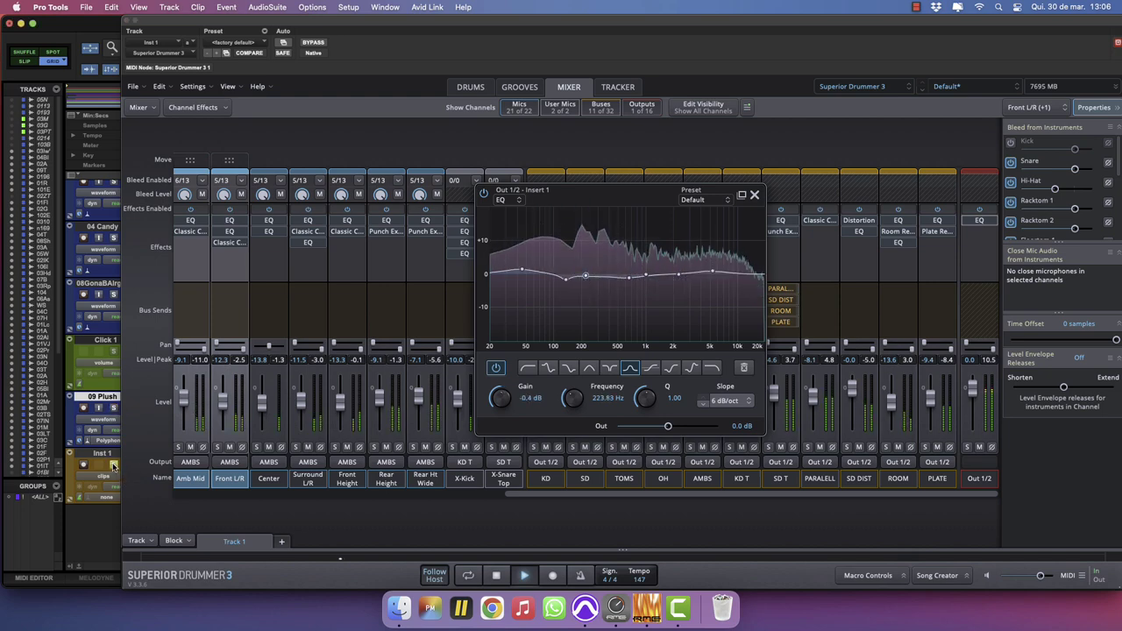
{"action": "left_click", "coordinate": [114, 409]}
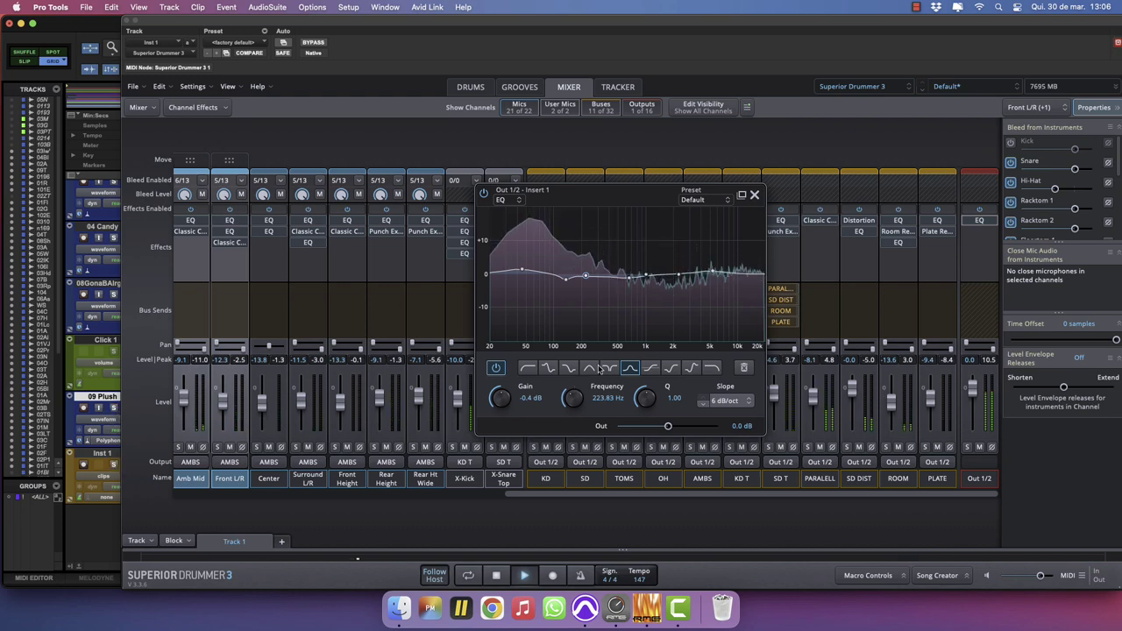
Set the Out 1/2 midrange EQ band to 2.2 dB at 680.82 Hz, close the EQ and switch the solo to Inst 1.
{"action": "left_click_drag", "start_coordinate": [630, 276], "coordinate": [630, 264]}
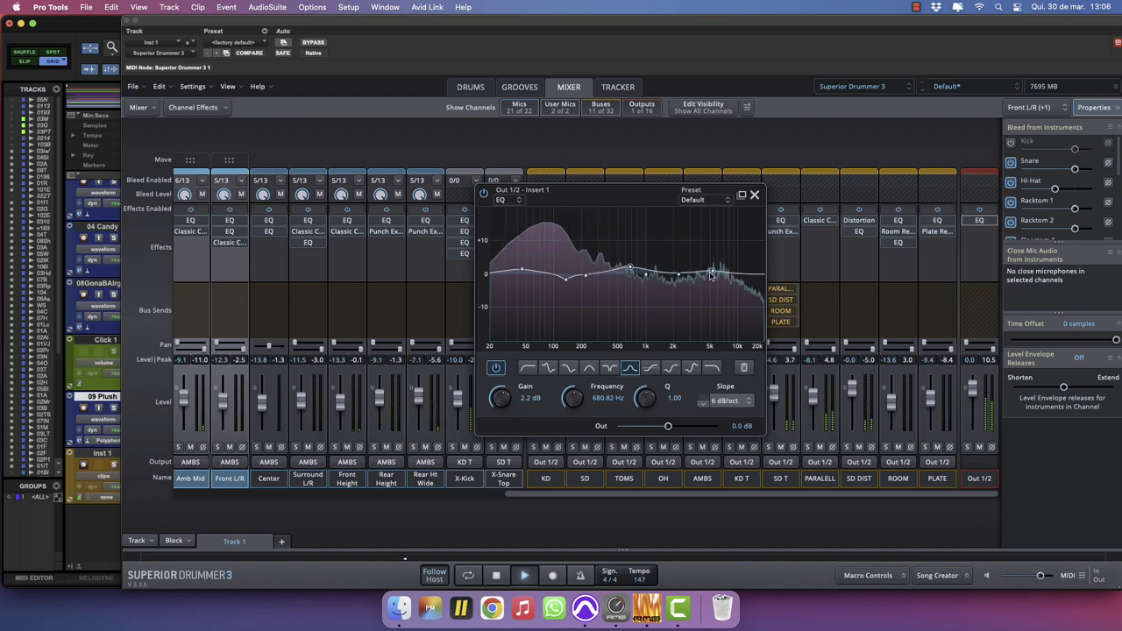
{"action": "left_click", "coordinate": [754, 196]}
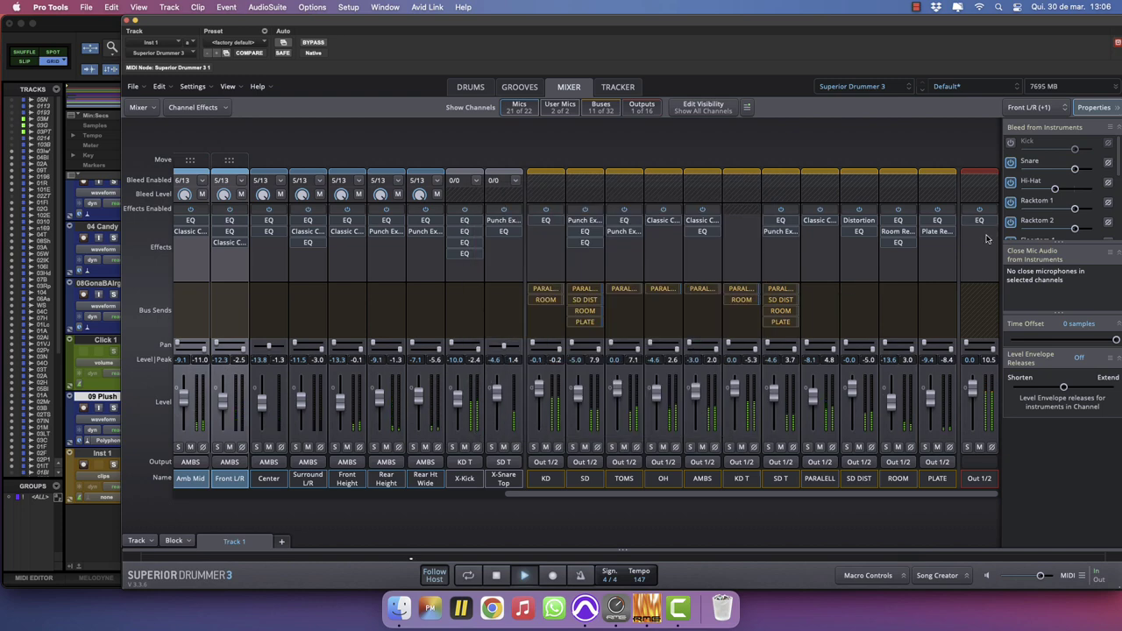
{"action": "left_click", "coordinate": [114, 467]}
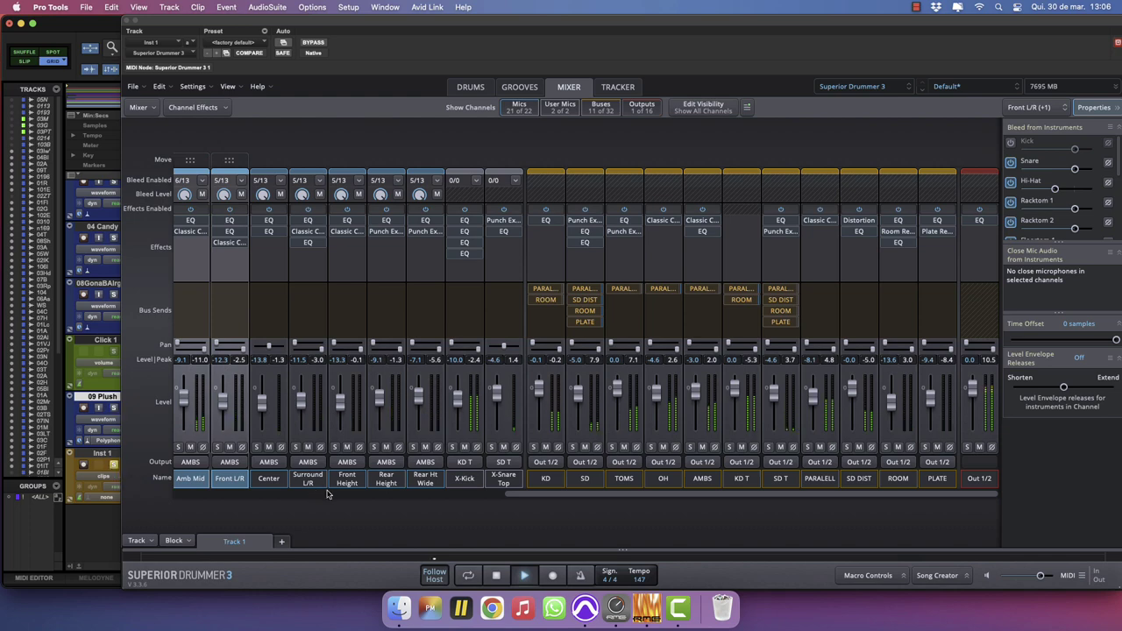
Audition the hi-hat in the kit view against Plush, and solo the Hi-Hat mixer channel briefly to hear it alone.
{"action": "left_click", "coordinate": [470, 87]}
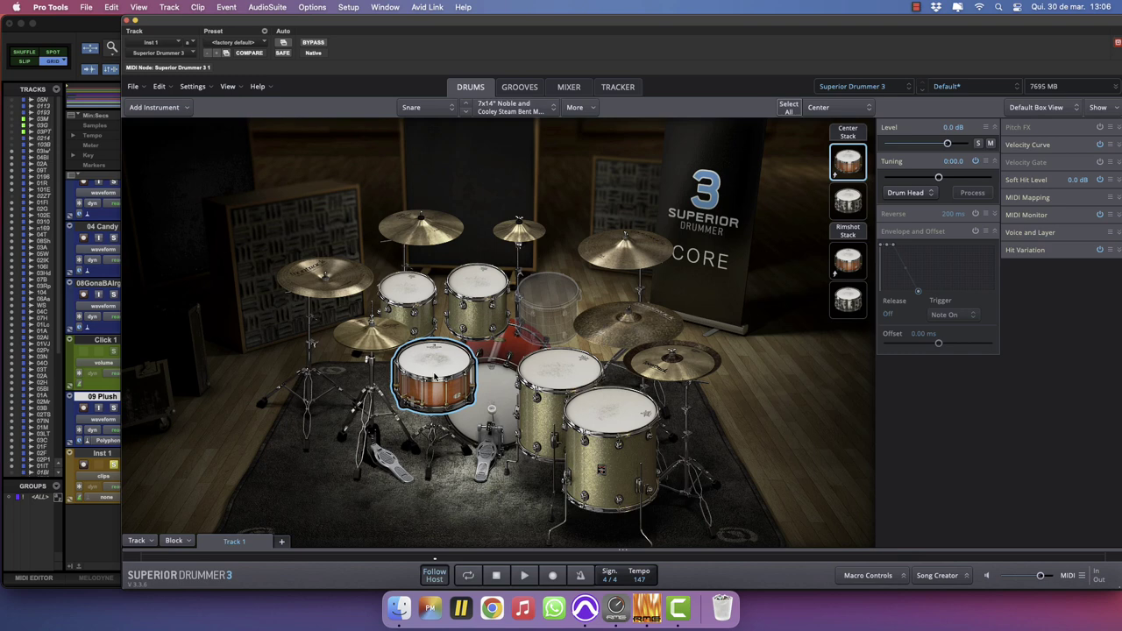
{"action": "left_click", "coordinate": [377, 340]}
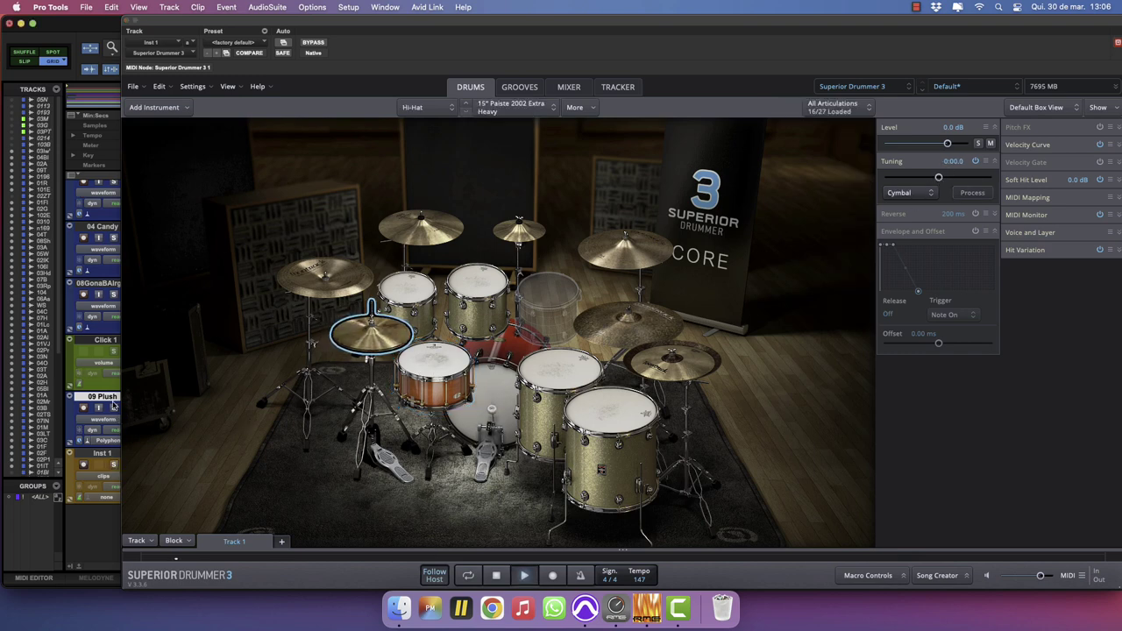
{"action": "left_click", "coordinate": [109, 466]}
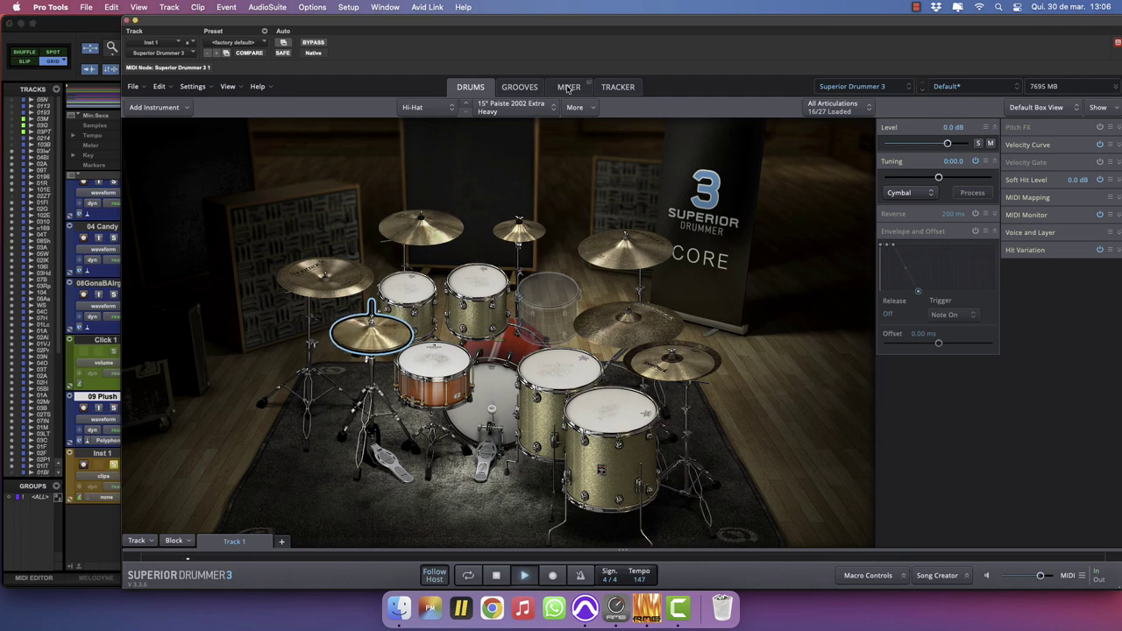
{"action": "left_click", "coordinate": [568, 89]}
{"action": "scroll", "coordinate": [268, 496], "scroll_direction": "left", "scroll_amount": 2}
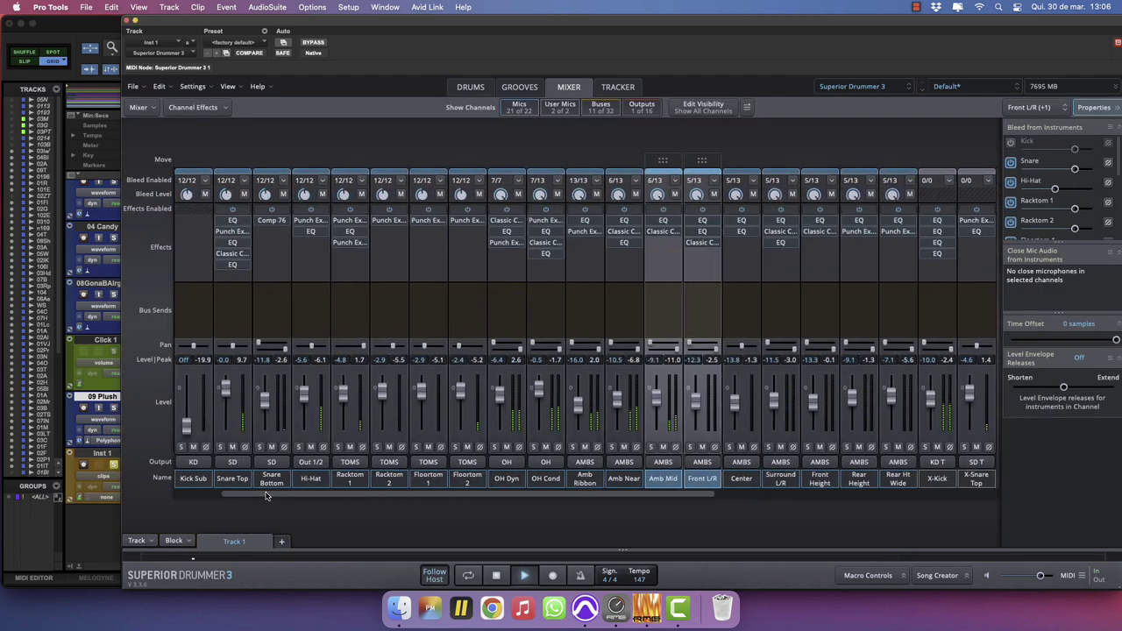
{"action": "scroll", "coordinate": [267, 496], "scroll_direction": "left", "scroll_amount": 2}
{"action": "left_click", "coordinate": [376, 447]}
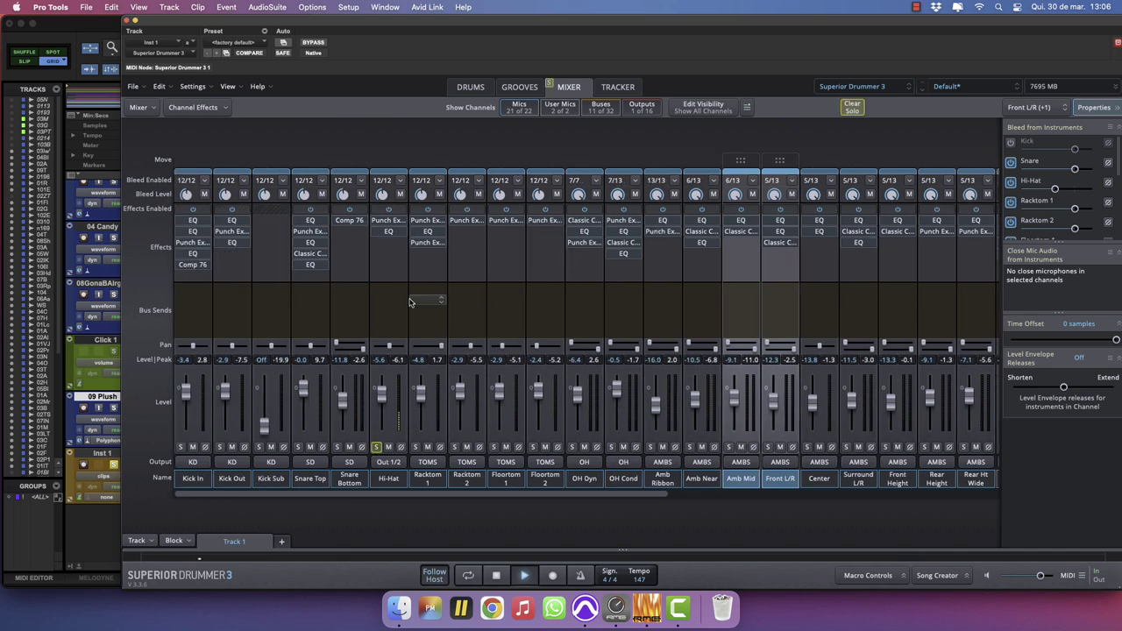
{"action": "left_click", "coordinate": [376, 447]}
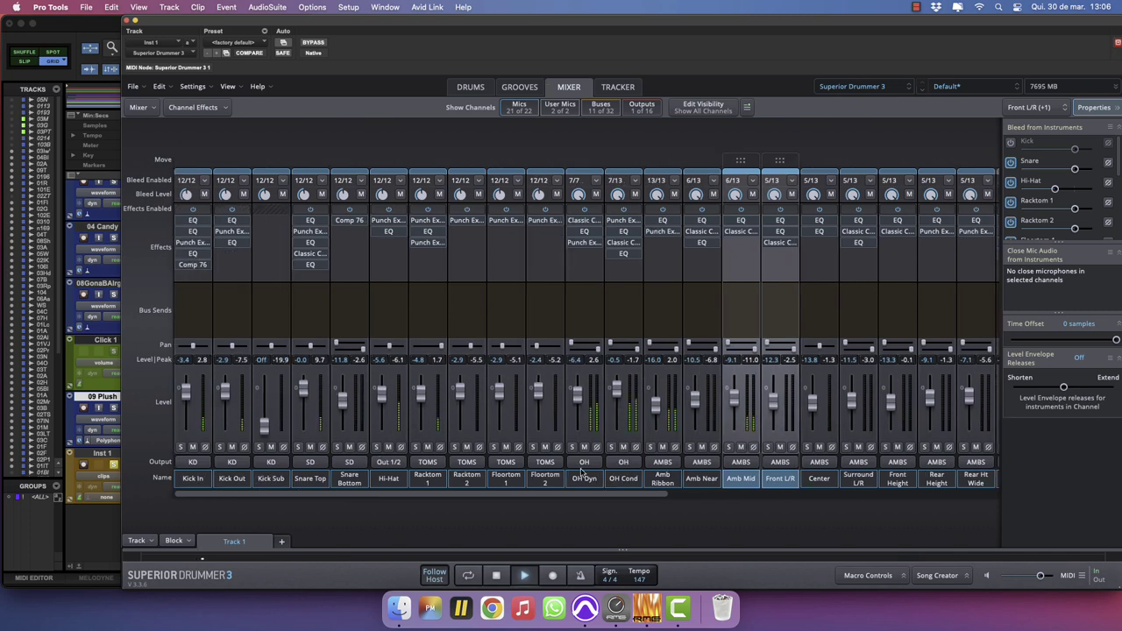
Lower the hi-hat bleed in the OH Dyn and OH Cond mics and raise the Hi-Hat channel level to about -3.2 dB.
{"action": "left_click", "coordinate": [624, 480]}
{"action": "left_click_drag", "start_coordinate": [1068, 195], "coordinate": [1052, 191]}
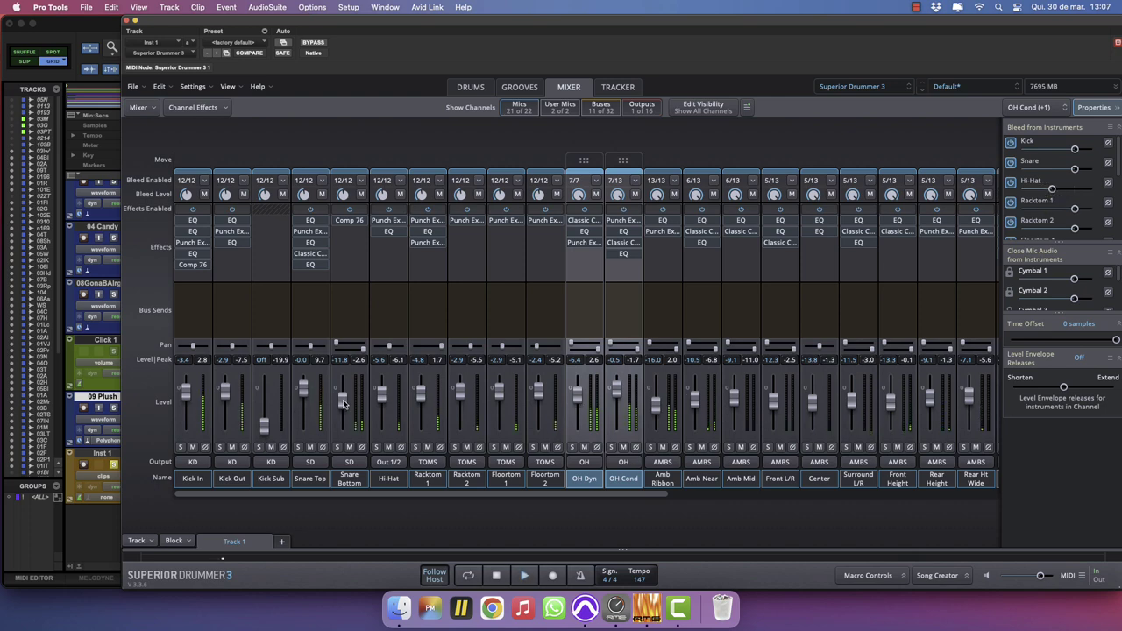
{"action": "left_click_drag", "start_coordinate": [380, 398], "coordinate": [382, 393]}
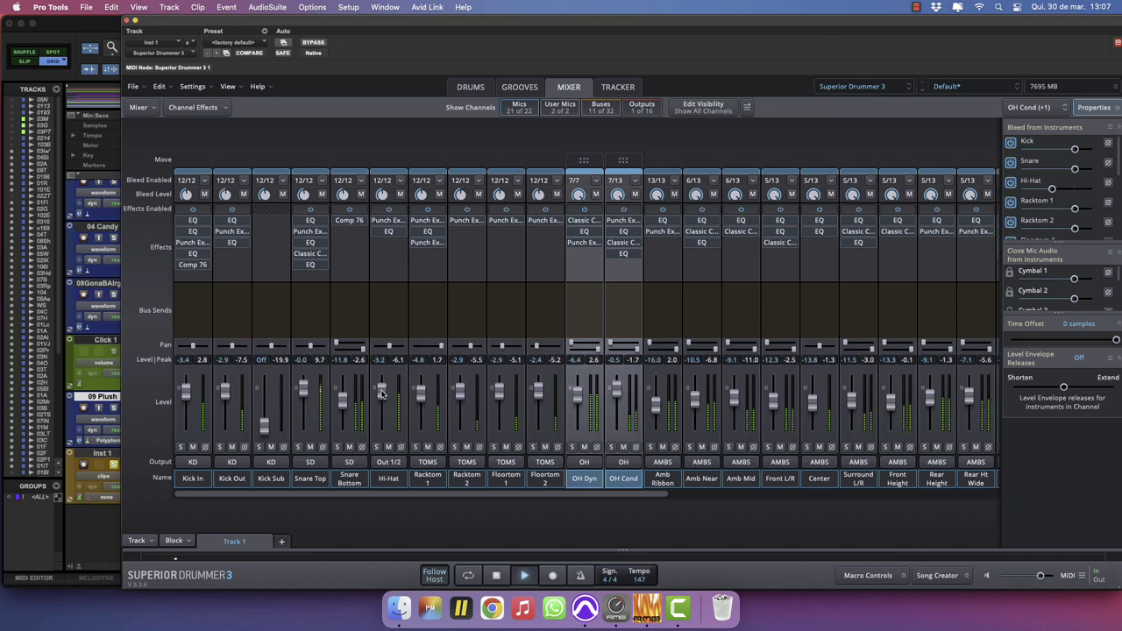
Add an EQ as the third Hi-Hat effect, shift its band into the high frequencies, and set the channel level to about -3.0 dB.
{"action": "left_click", "coordinate": [375, 241]}
{"action": "mouse_move", "coordinate": [412, 260]}
{"action": "left_click", "coordinate": [491, 263]}
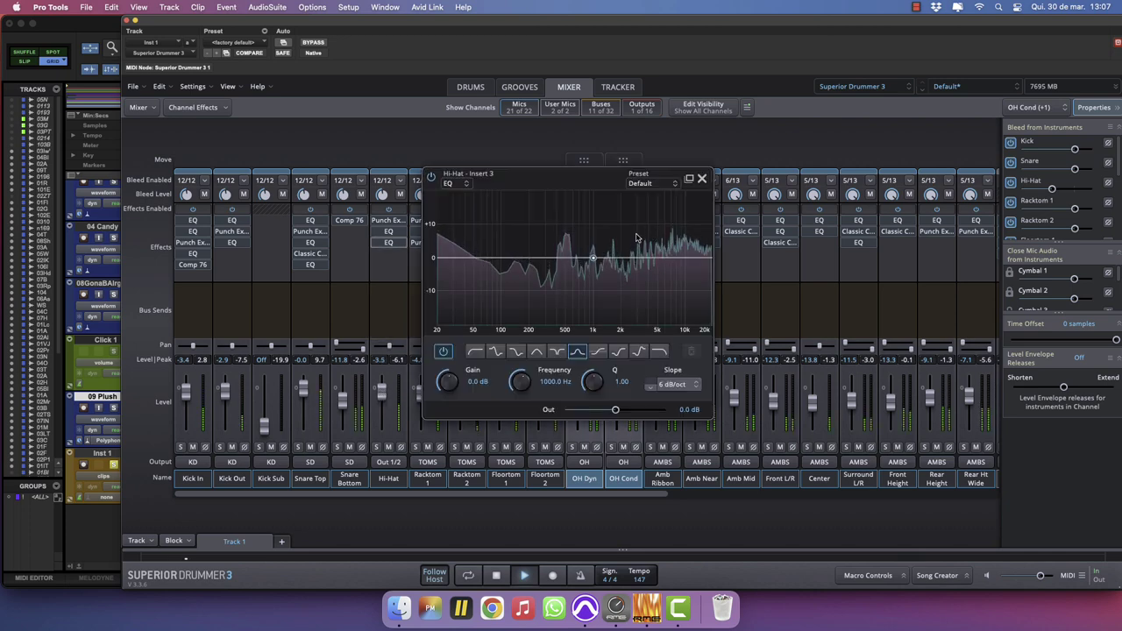
{"action": "left_click_drag", "start_coordinate": [592, 258], "coordinate": [692, 256]}
{"action": "left_click", "coordinate": [702, 178]}
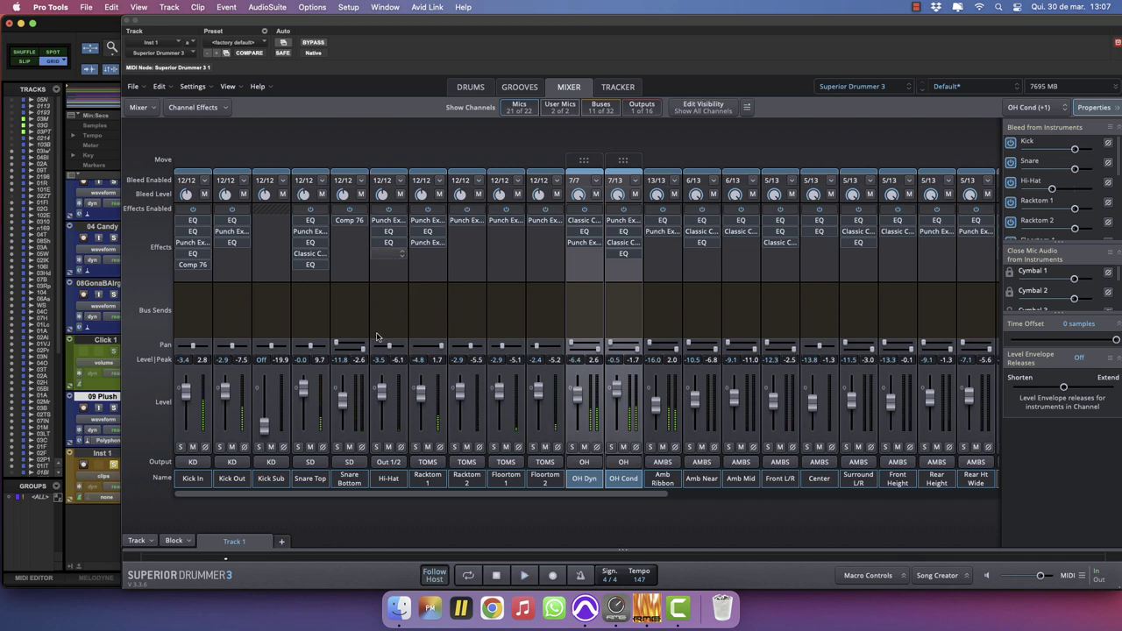
{"action": "left_click_drag", "start_coordinate": [379, 401], "coordinate": [380, 397]}
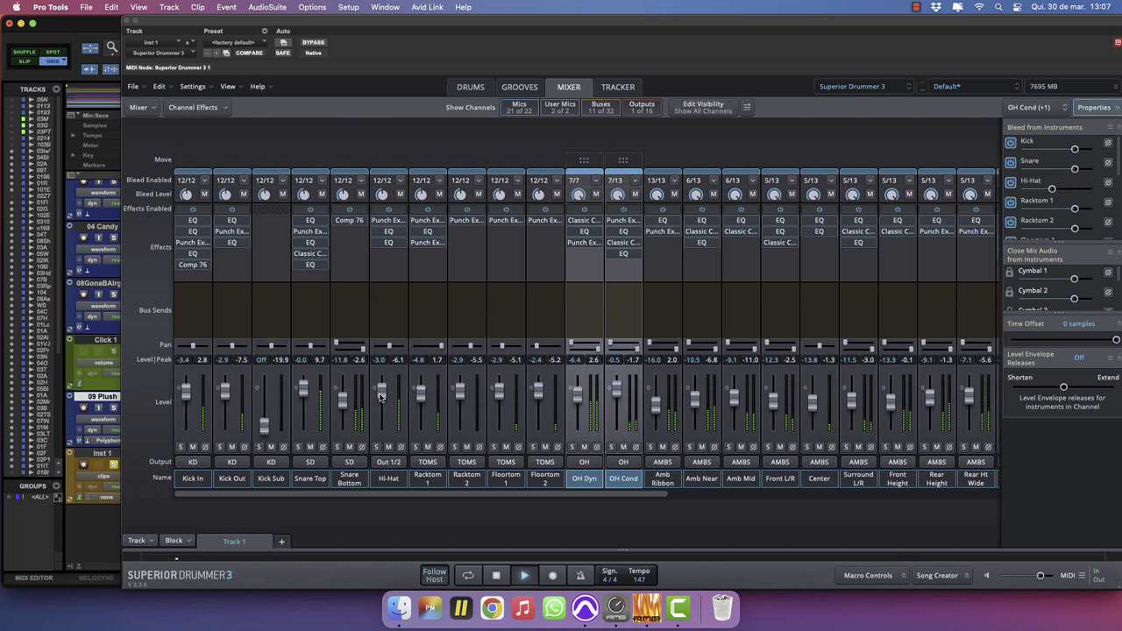
Check OH Dyn in solo, and with Amb Ribbon soloed lower its hi-hat bleed to about -11.5 dB, clearing the solo.
{"action": "left_click", "coordinate": [572, 447]}
{"action": "left_click", "coordinate": [574, 447]}
{"action": "left_click", "coordinate": [623, 483]}
{"action": "left_click", "coordinate": [662, 482]}
{"action": "left_click", "coordinate": [650, 447]}
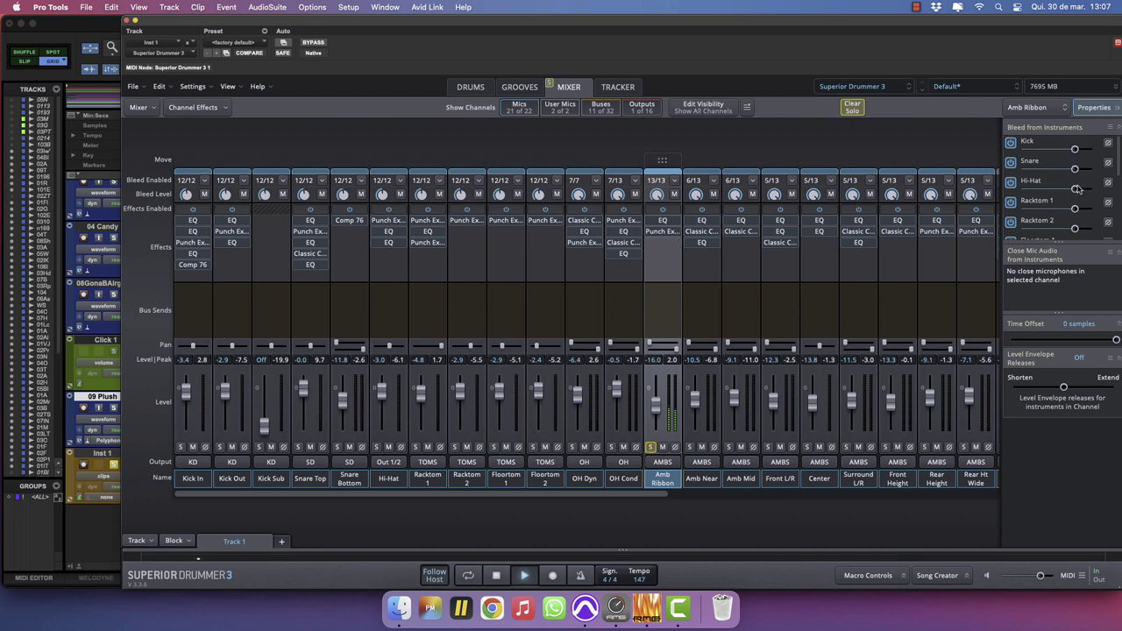
{"action": "left_click_drag", "start_coordinate": [1076, 189], "coordinate": [1062, 192]}
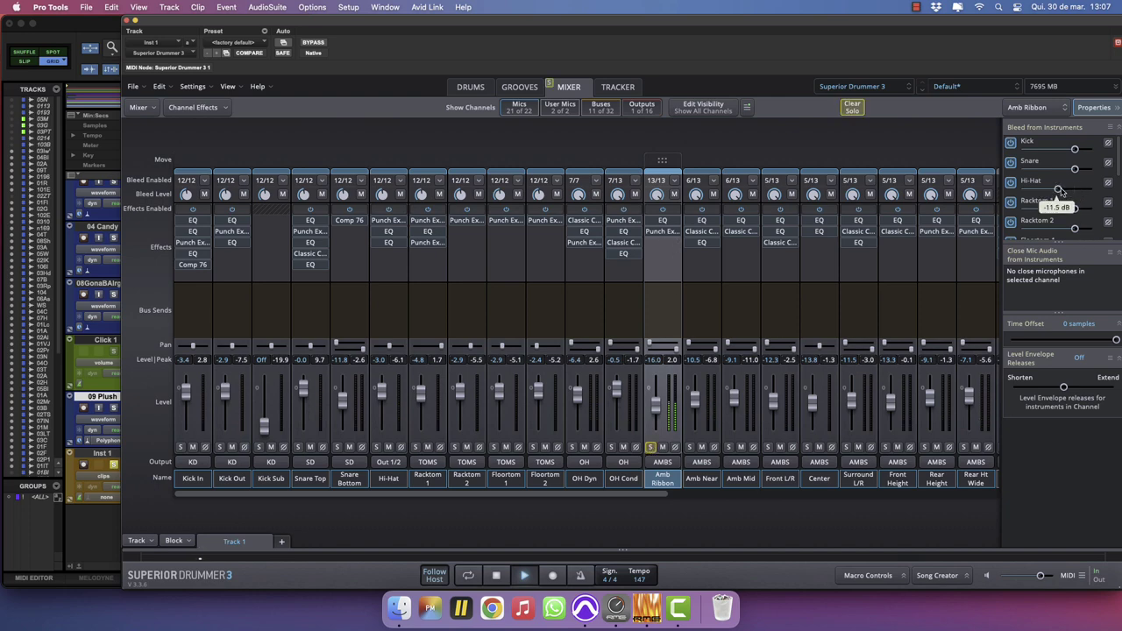
{"action": "left_click", "coordinate": [650, 447]}
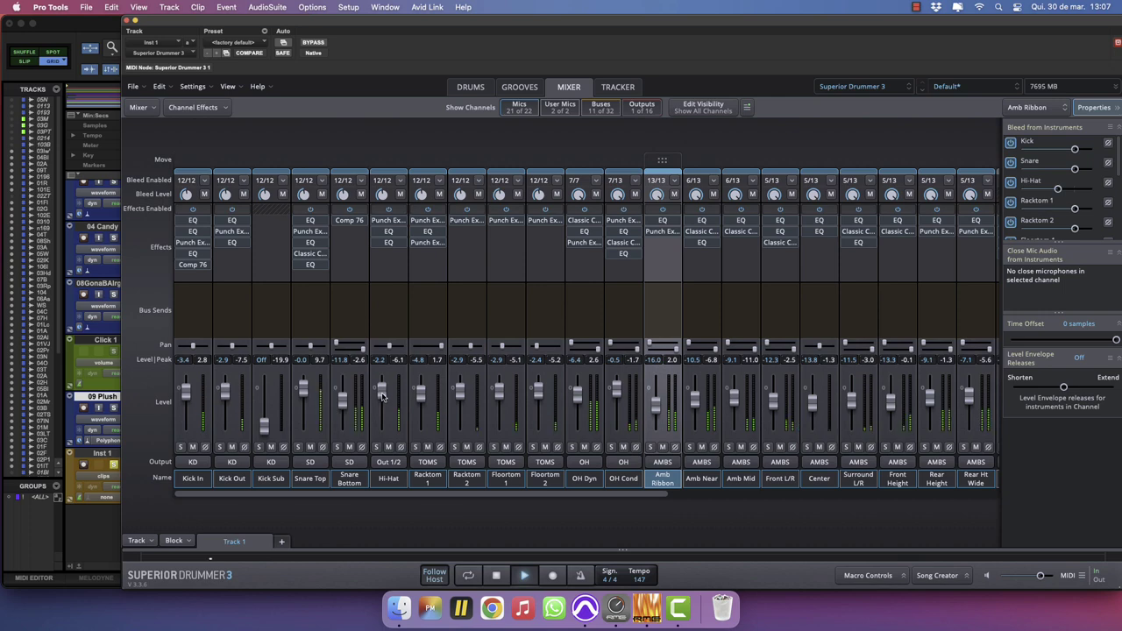
Add an EQ as the fourth Hi-Hat effect and pull a narrow band with Q 7.38 into a slight cut just above 2.5 kHz.
{"action": "left_click", "coordinate": [390, 254]}
{"action": "mouse_move", "coordinate": [430, 269]}
{"action": "left_click", "coordinate": [490, 270]}
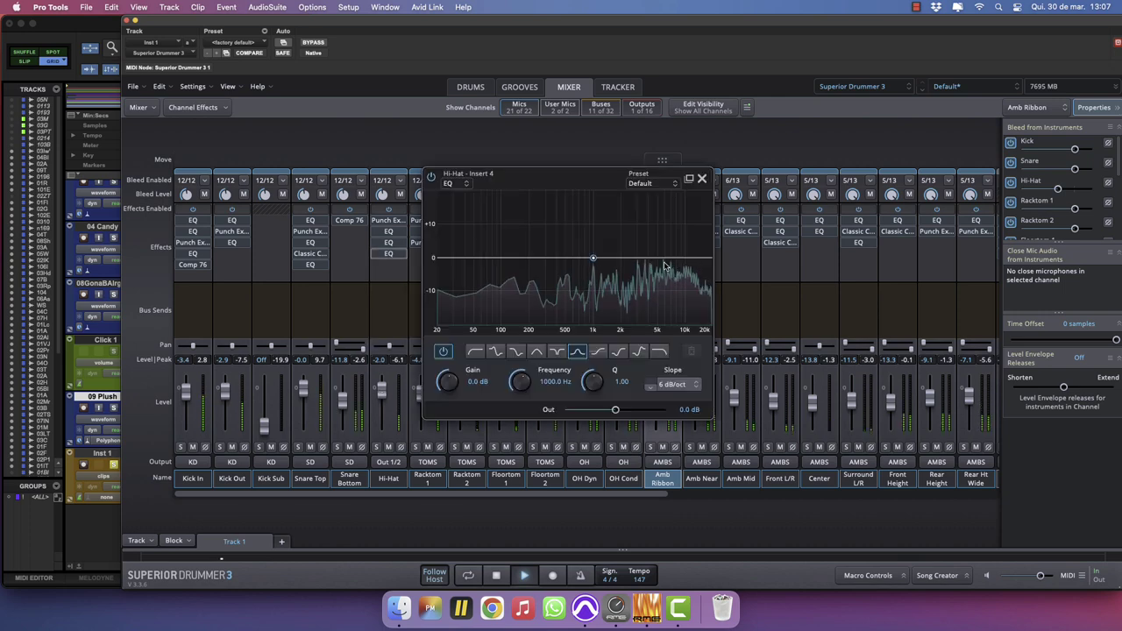
{"action": "left_click_drag", "start_coordinate": [604, 257], "coordinate": [630, 248]}
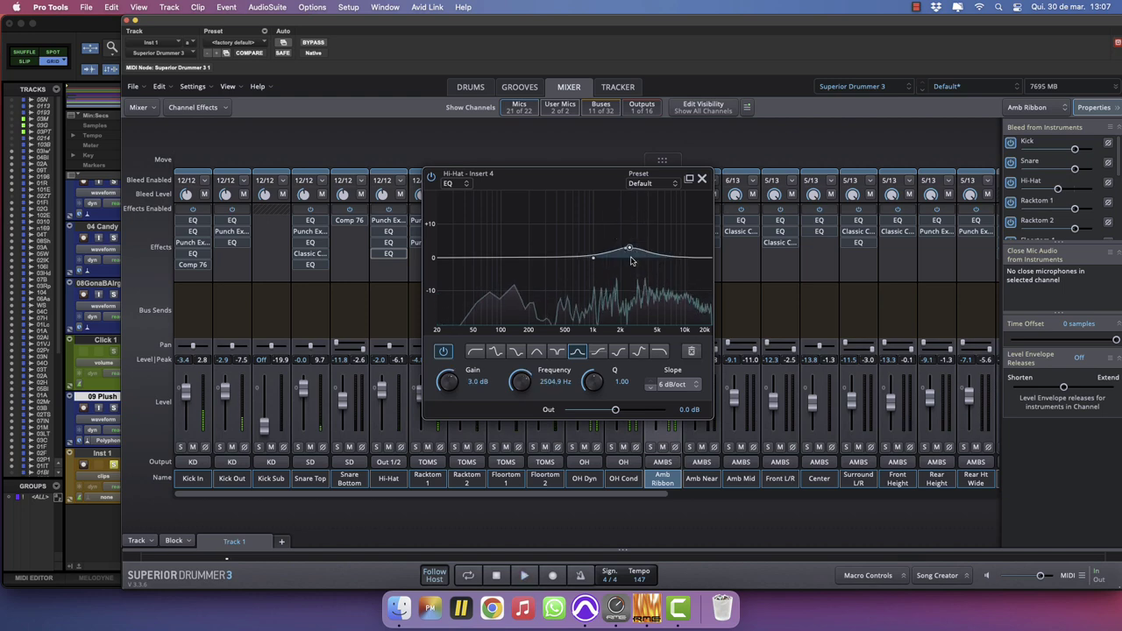
{"action": "scroll", "coordinate": [631, 247], "scroll_direction": "up", "scroll_amount": 3}
{"action": "scroll", "coordinate": [630, 248], "scroll_direction": "up", "scroll_amount": 10}
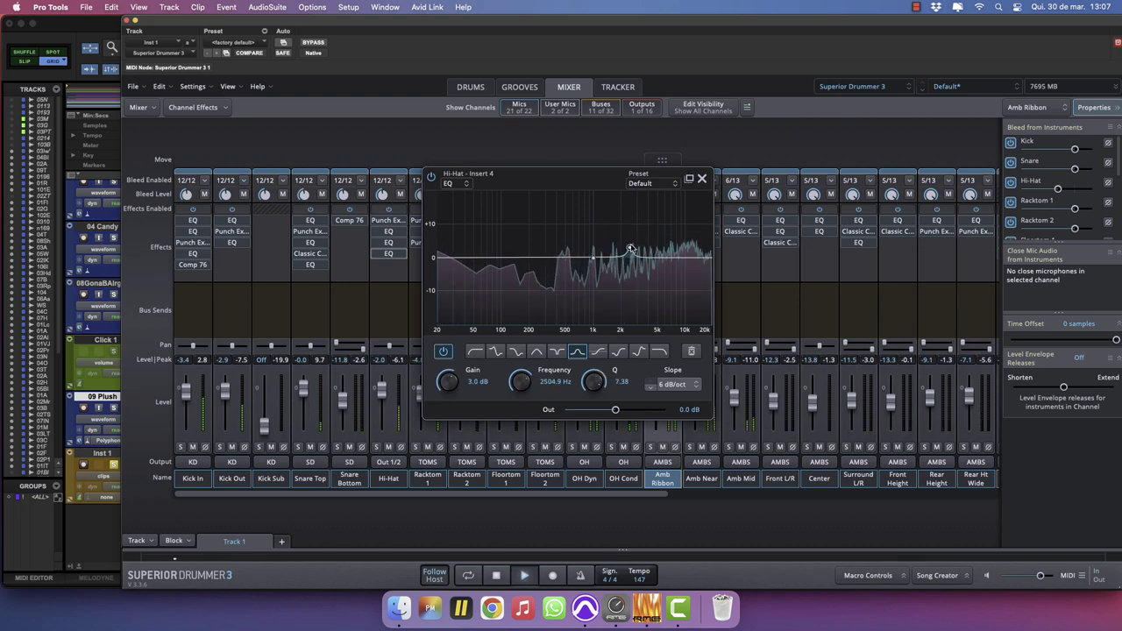
{"action": "mouse_move", "coordinate": [628, 250]}
{"action": "left_mouse_down"}
{"action": "mouse_move", "coordinate": [630, 193]}
{"action": "mouse_move", "coordinate": [637, 274]}
{"action": "mouse_move", "coordinate": [634, 264]}
{"action": "left_mouse_up"}
{"action": "left_click", "coordinate": [701, 179]}
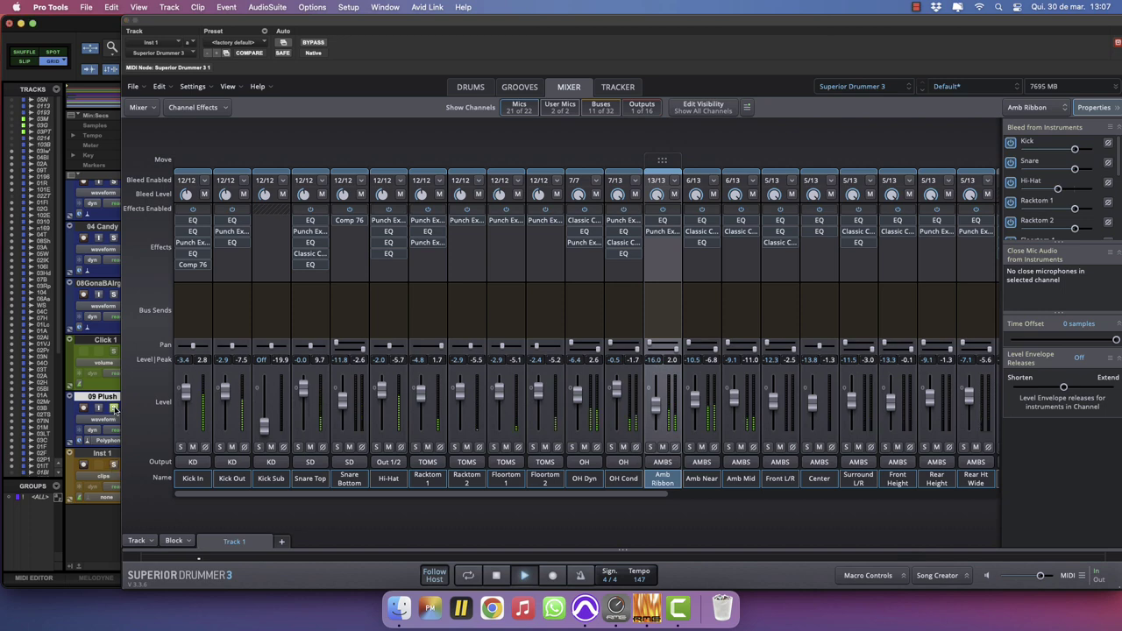
Compare the drums with Plush and add a Classic Compressor as the second Out 1/2 effect, with 73.6 ms attack and reduced mix.
{"action": "left_click", "coordinate": [113, 466]}
{"action": "left_click_drag", "start_coordinate": [476, 494], "coordinate": [959, 496]}
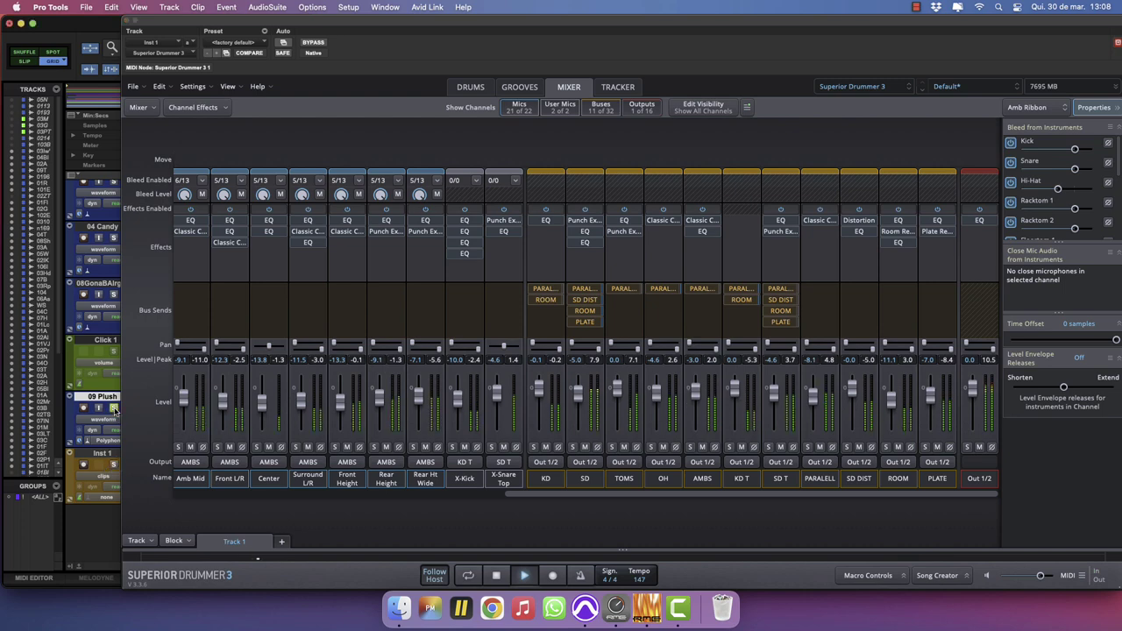
{"action": "left_click", "coordinate": [980, 237]}
{"action": "mouse_move", "coordinate": [986, 260]}
{"action": "left_click", "coordinate": [894, 263]}
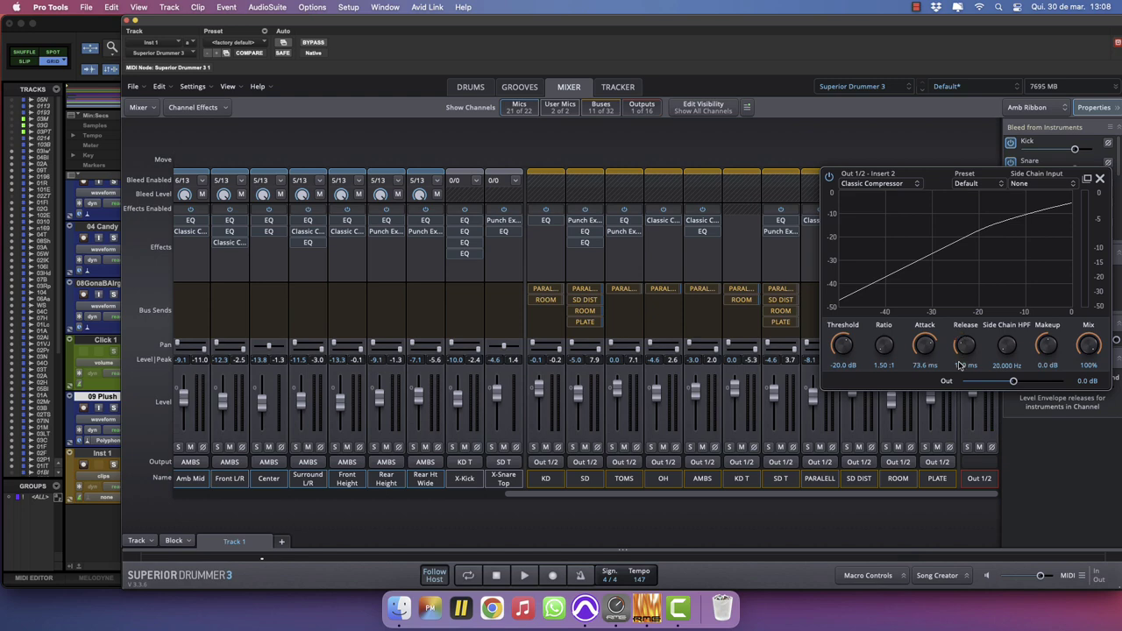
{"action": "left_click_drag", "start_coordinate": [1073, 357], "coordinate": [1024, 551]}
{"action": "left_click", "coordinate": [1099, 179]}
Add a Transient effect in the third Out 1/2 slot, audition sustain during playback, and set sustain to 0.03 with a slight attack adjustment.
{"action": "left_click", "coordinate": [980, 248]}
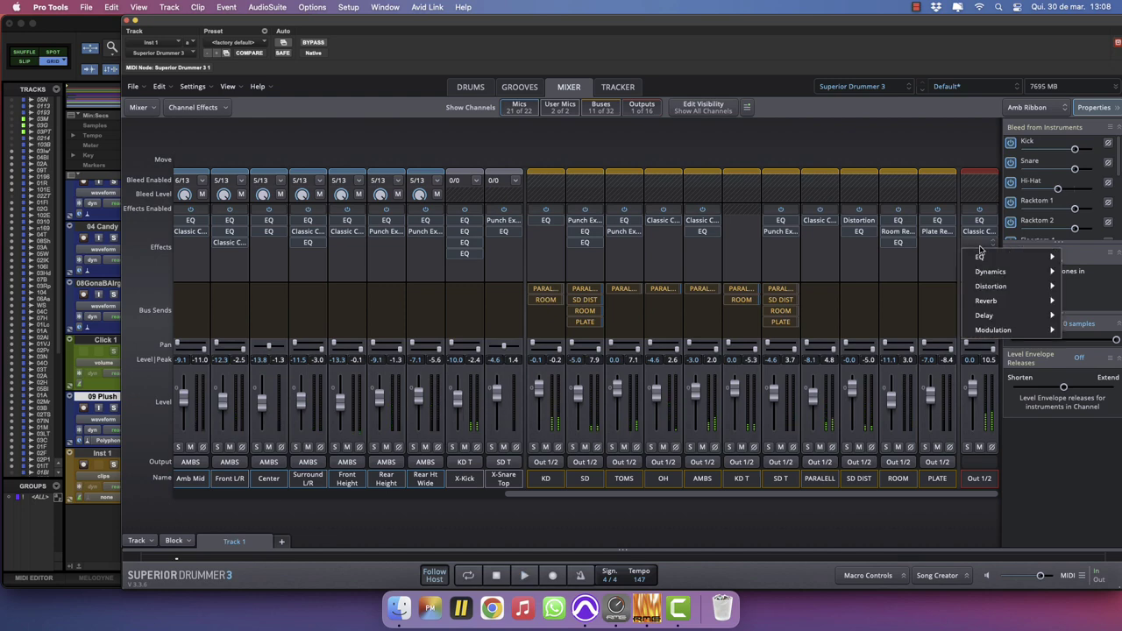
{"action": "mouse_move", "coordinate": [989, 277]}
{"action": "left_click", "coordinate": [879, 360]}
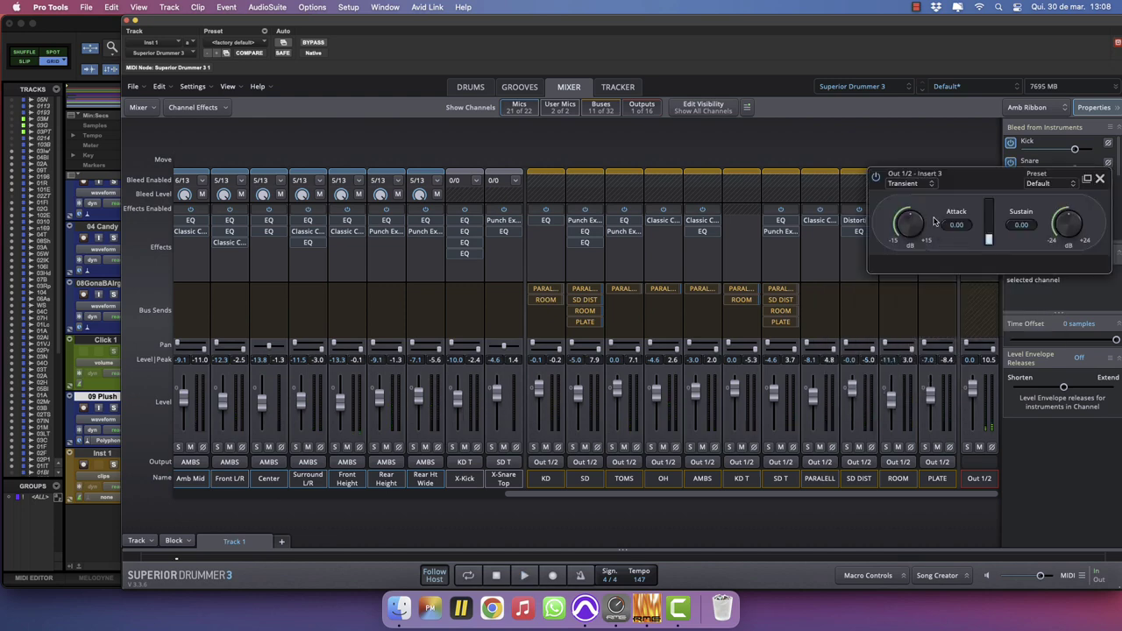
{"action": "left_click_drag", "start_coordinate": [890, 175], "coordinate": [532, 245]}
{"action": "key", "text": "space"}
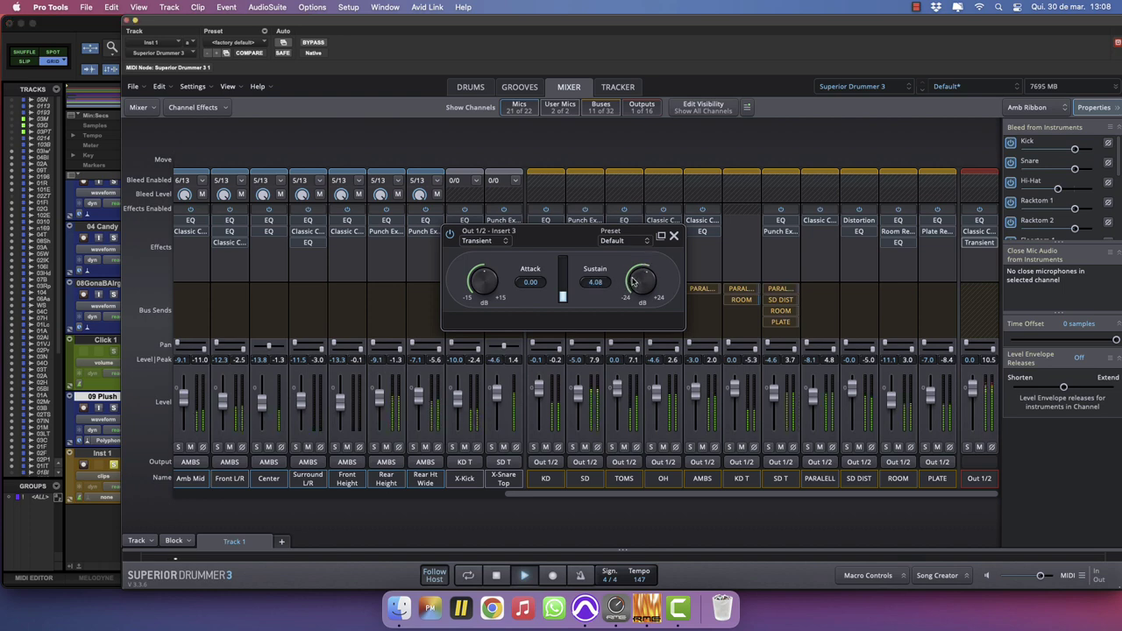
{"action": "scroll", "coordinate": [631, 281], "scroll_direction": "down", "scroll_amount": 2}
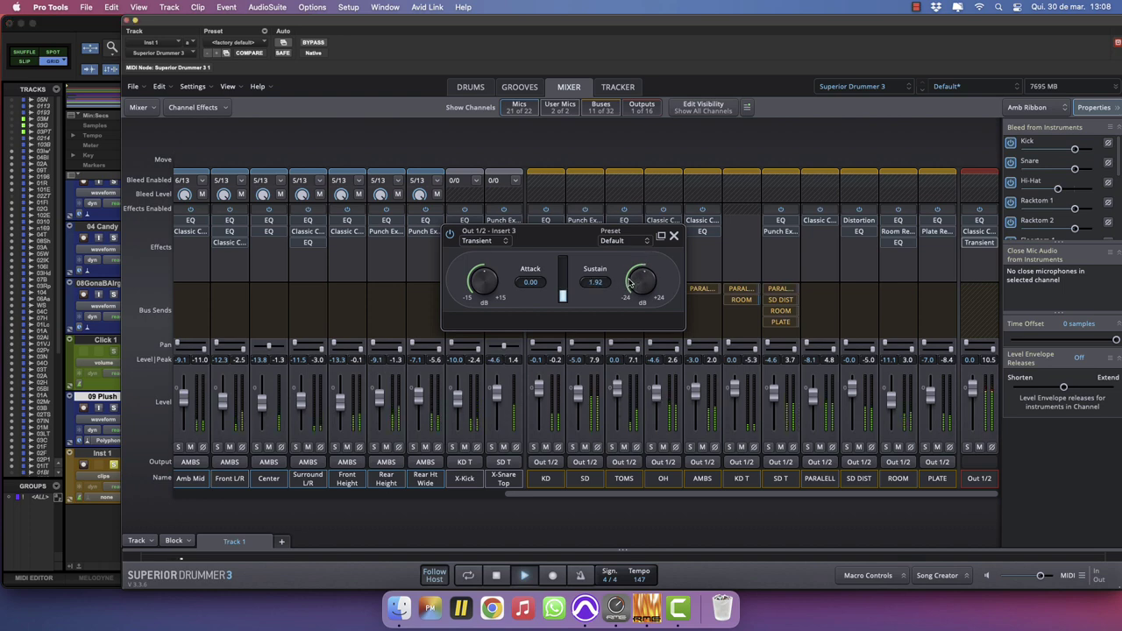
{"action": "scroll", "coordinate": [628, 285], "scroll_direction": "up", "scroll_amount": 4}
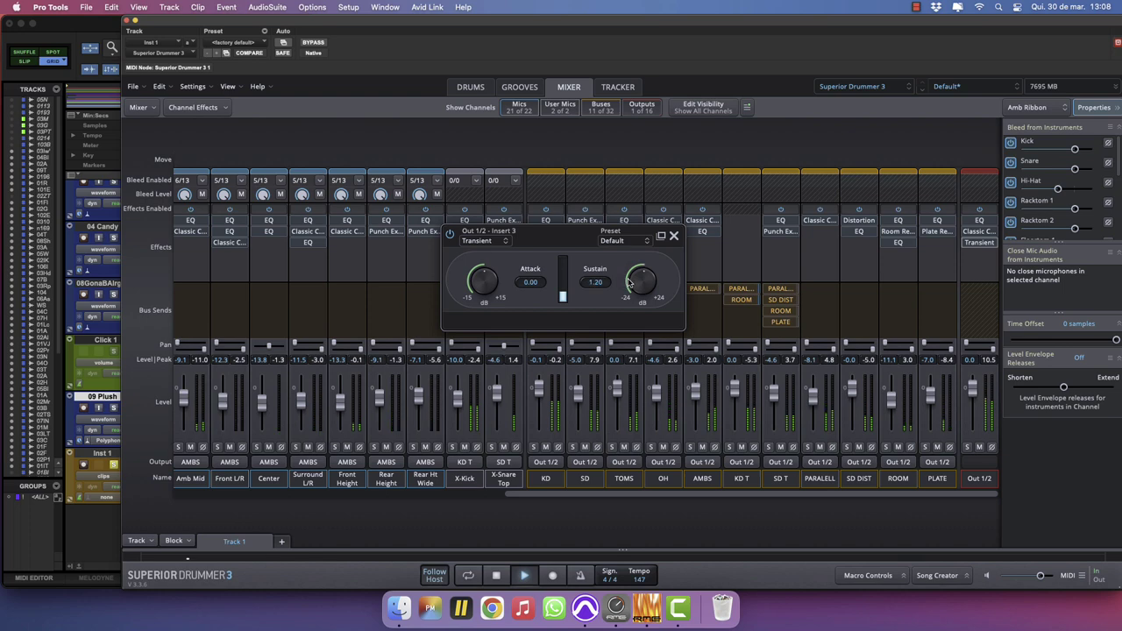
{"action": "scroll", "coordinate": [629, 281], "scroll_direction": "down", "scroll_amount": 2}
{"action": "scroll", "coordinate": [637, 286], "scroll_direction": "down", "scroll_amount": 8}
{"action": "scroll", "coordinate": [480, 287], "scroll_direction": "up", "scroll_amount": 1}
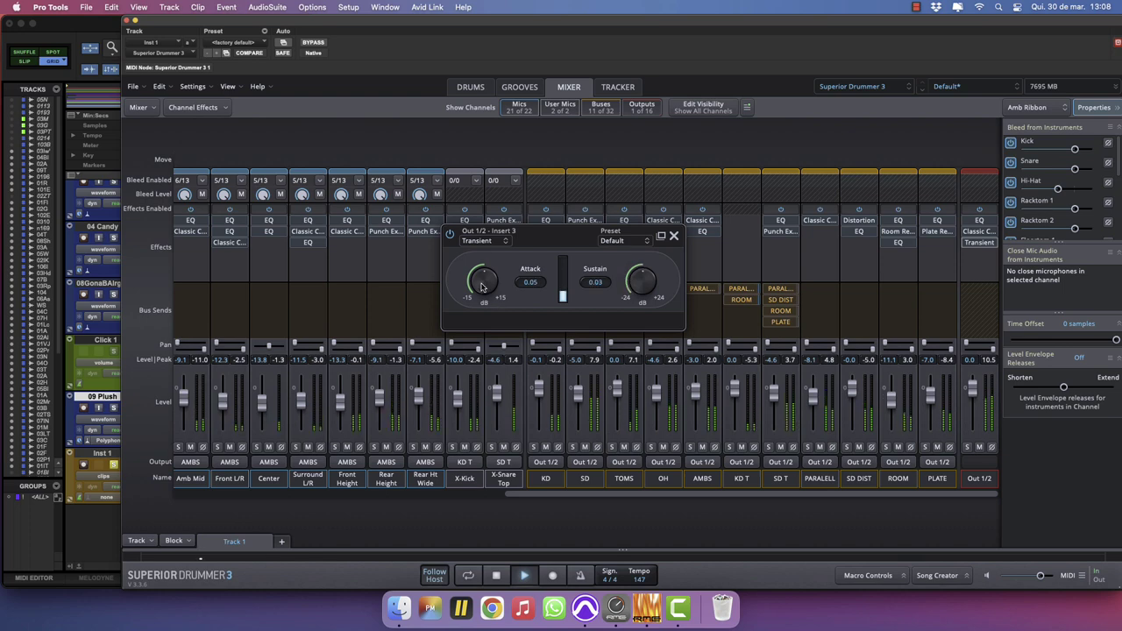
{"action": "left_click", "coordinate": [674, 236]}
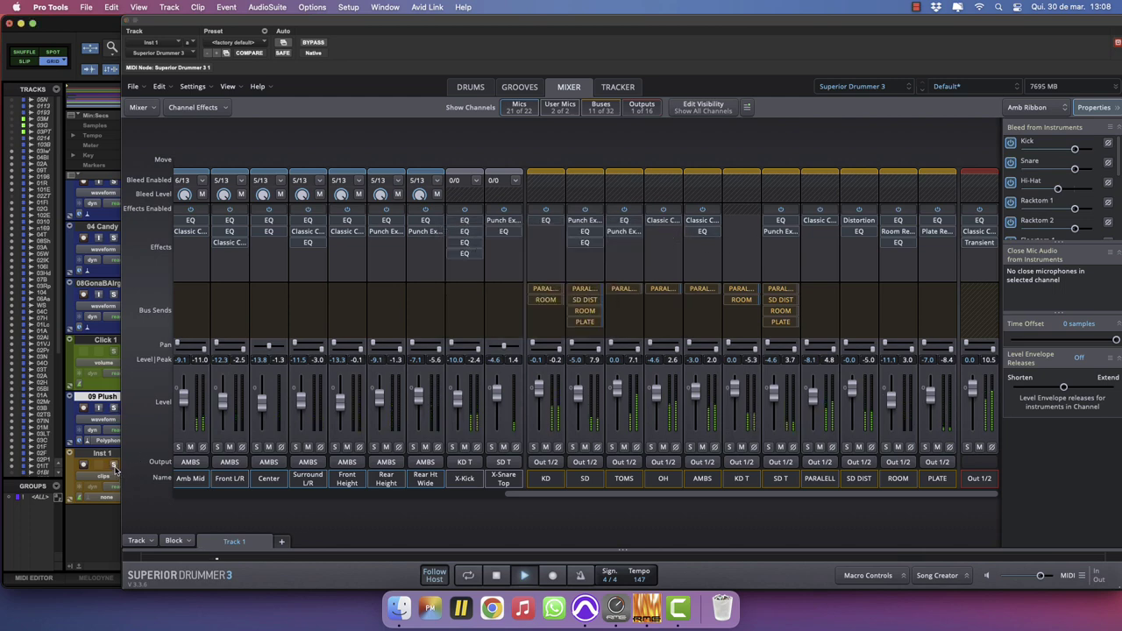
Add a Punch Exciter 361 in the fourth Out 1/2 slot and strongly reduce its wet amount.
{"action": "key", "text": "space"}
{"action": "left_click", "coordinate": [981, 257]}
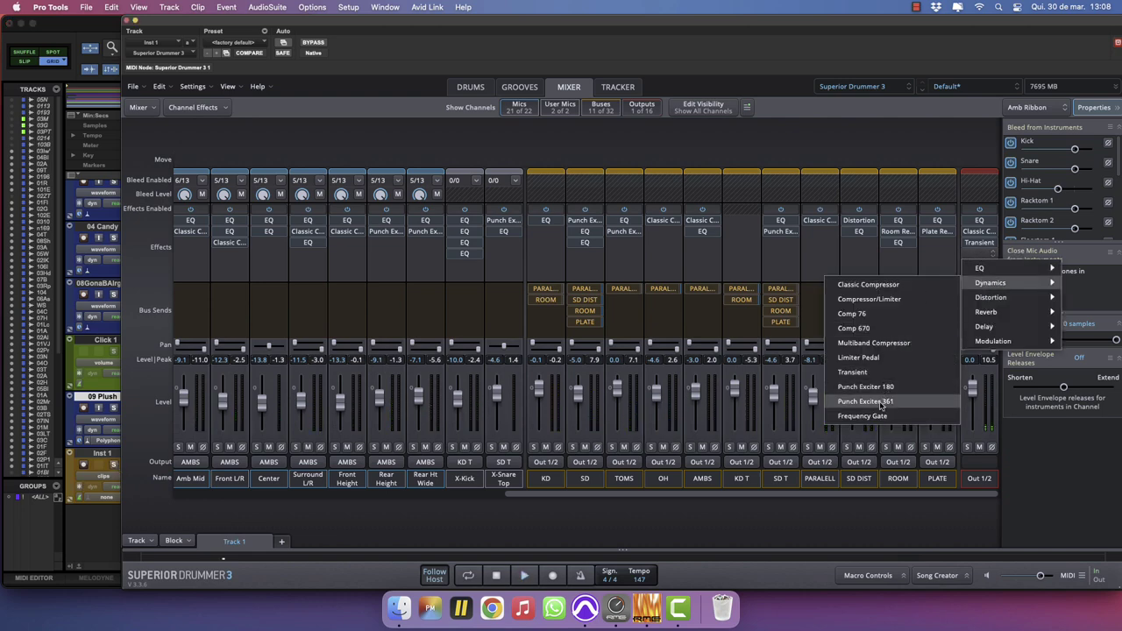
{"action": "left_click", "coordinate": [837, 401]}
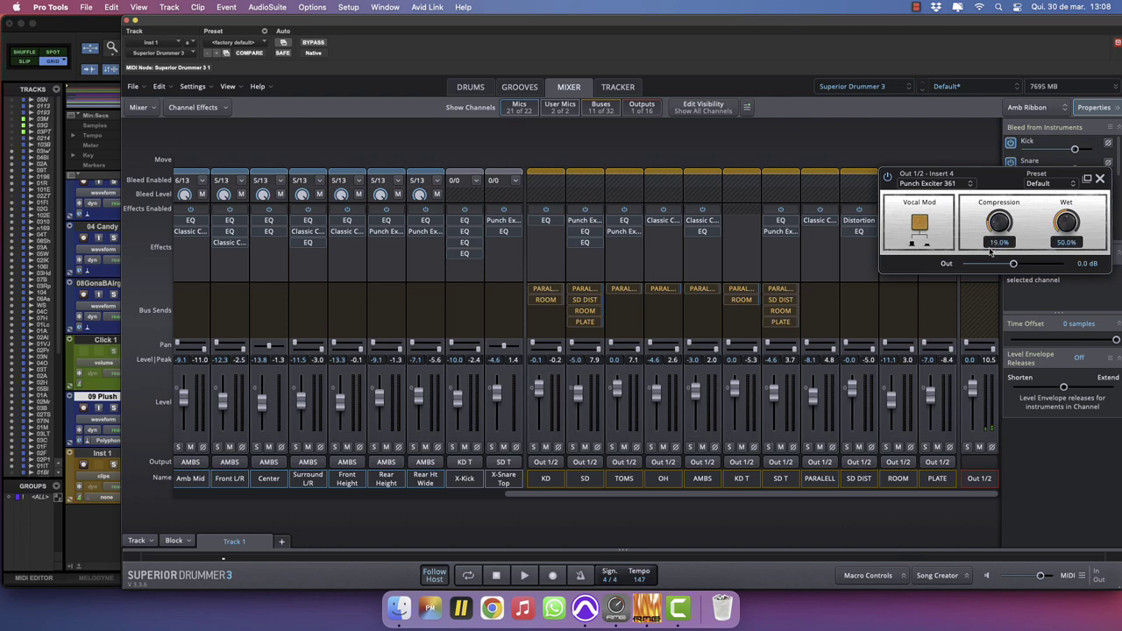
{"action": "left_click_drag", "start_coordinate": [1066, 223], "coordinate": [1050, 263]}
{"action": "left_click", "coordinate": [1100, 179]}
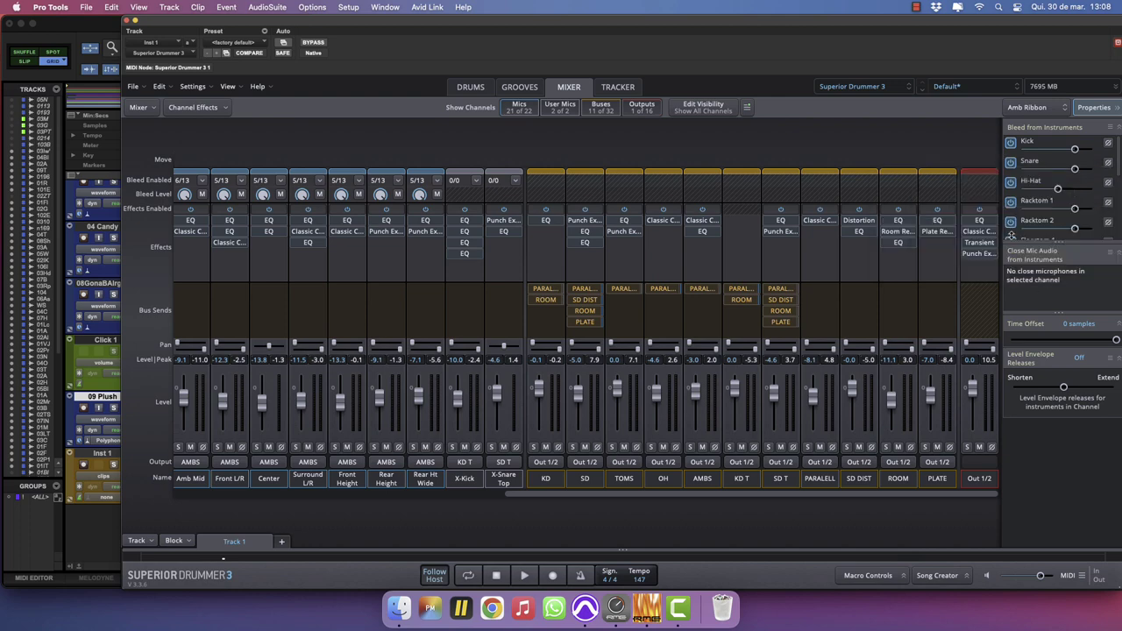
Add another Classic Compressor in the fifth Out 1/2 slot and lower its mix from fully wet.
{"action": "left_click", "coordinate": [980, 266]}
{"action": "mouse_move", "coordinate": [979, 296]}
{"action": "left_click", "coordinate": [868, 296]}
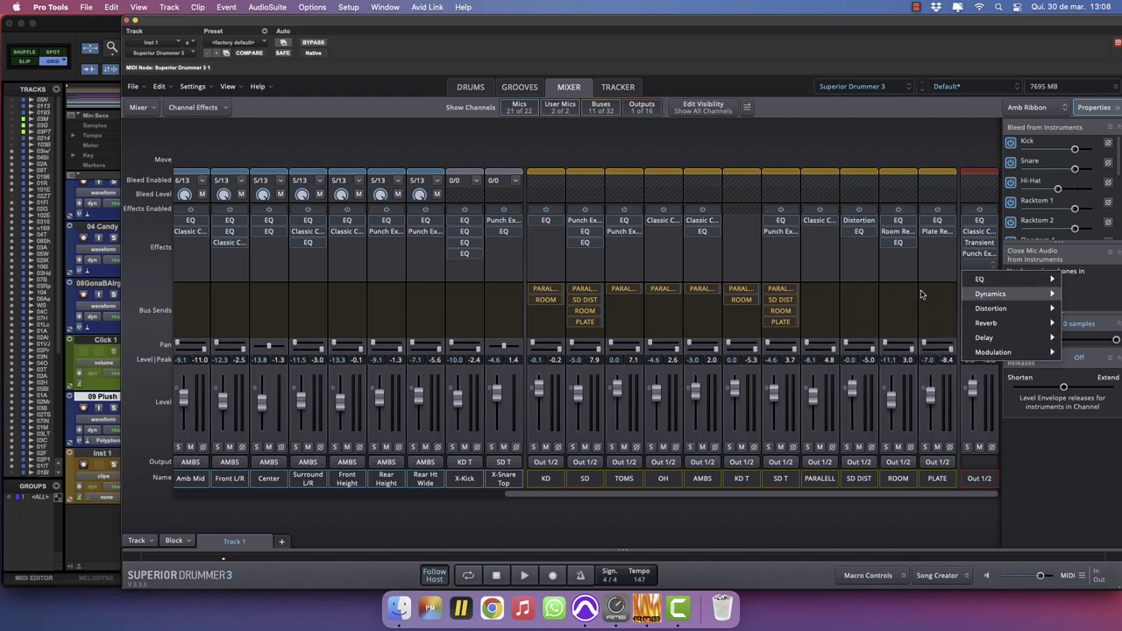
{"action": "left_click_drag", "start_coordinate": [946, 180], "coordinate": [534, 204]}
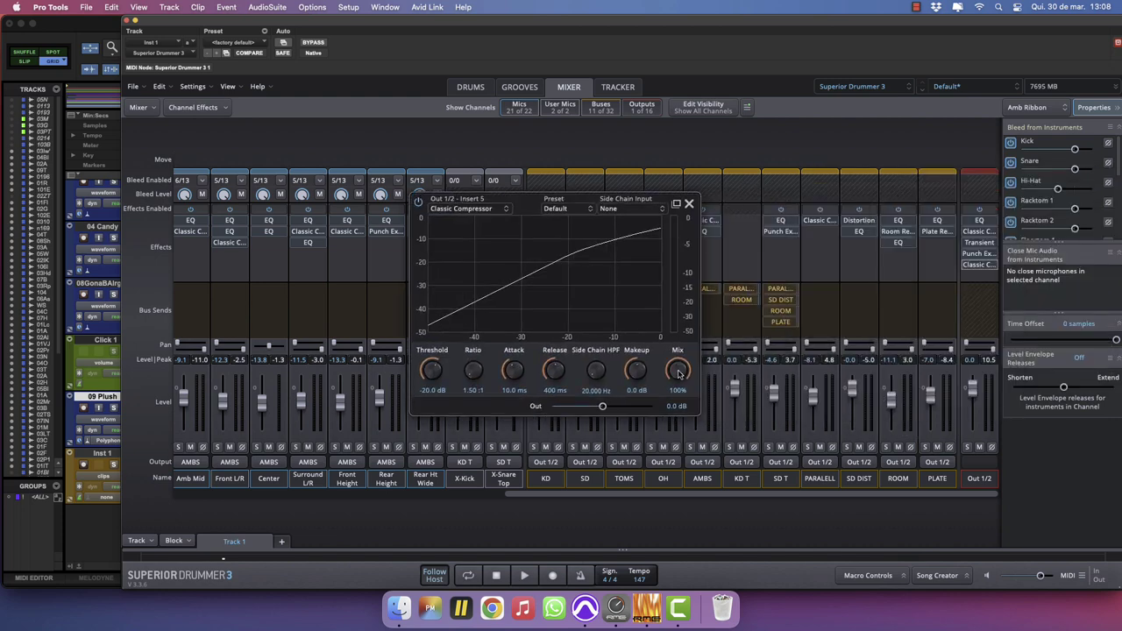
{"action": "left_click_drag", "start_coordinate": [677, 374], "coordinate": [683, 428]}
{"action": "left_click", "coordinate": [690, 204]}
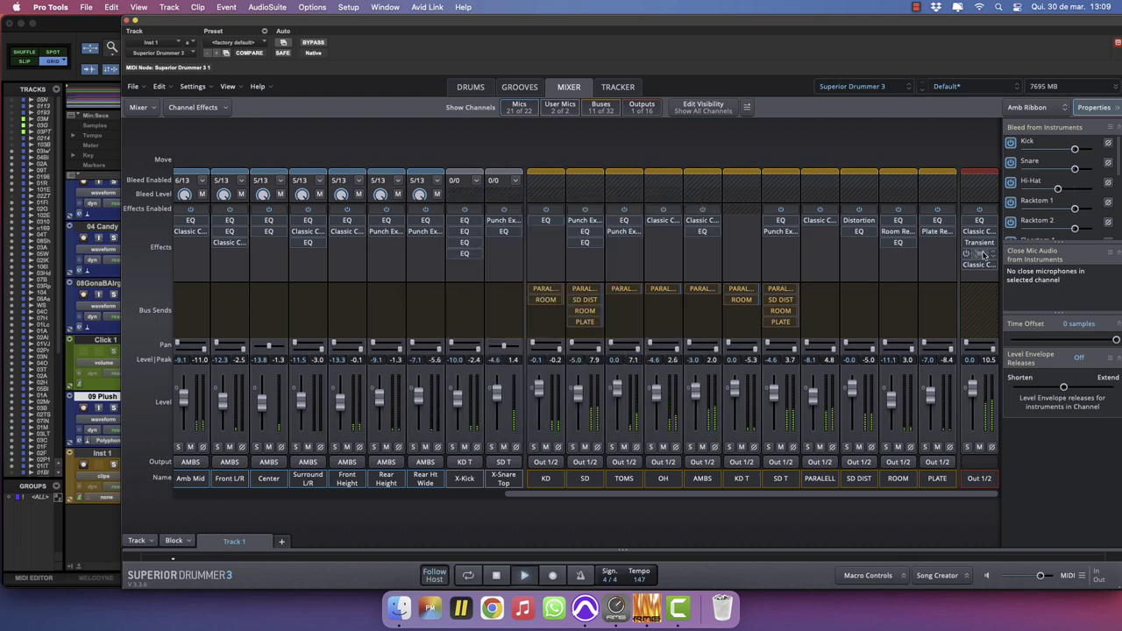
Set the Out 1/2 Punch Exciter 361 to 3.0% wet with 22.0% compression, toggle the Inst 1 solo, and close the effect.
{"action": "left_click", "coordinate": [979, 254]}
{"action": "left_click_drag", "start_coordinate": [1067, 225], "coordinate": [1069, 221]}
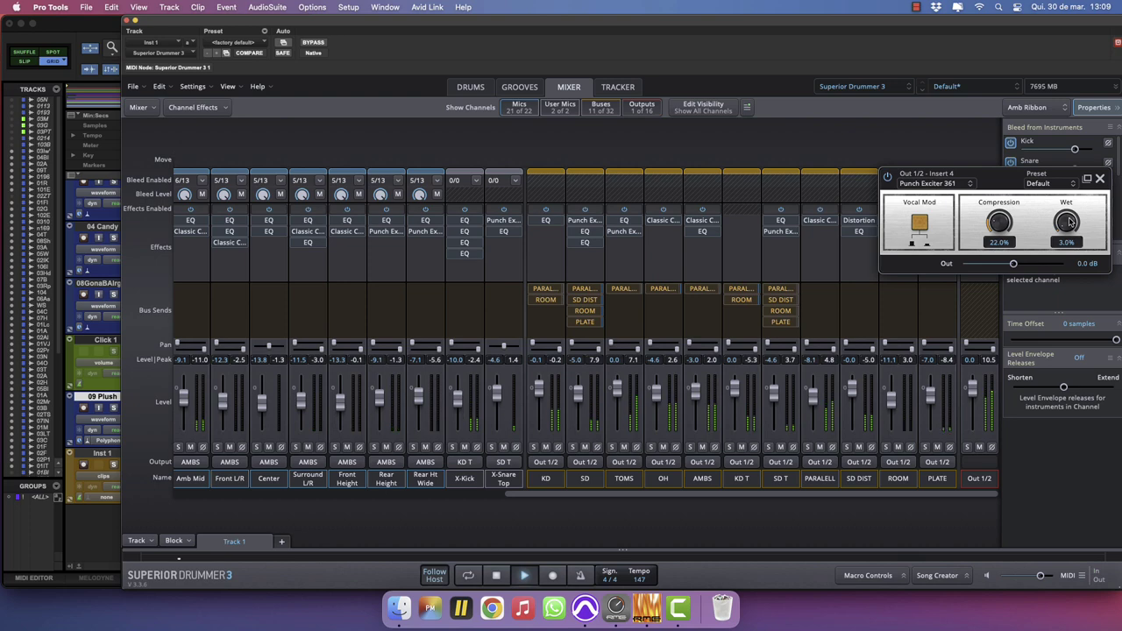
{"action": "left_click", "coordinate": [114, 465]}
{"action": "left_click", "coordinate": [1100, 178]}
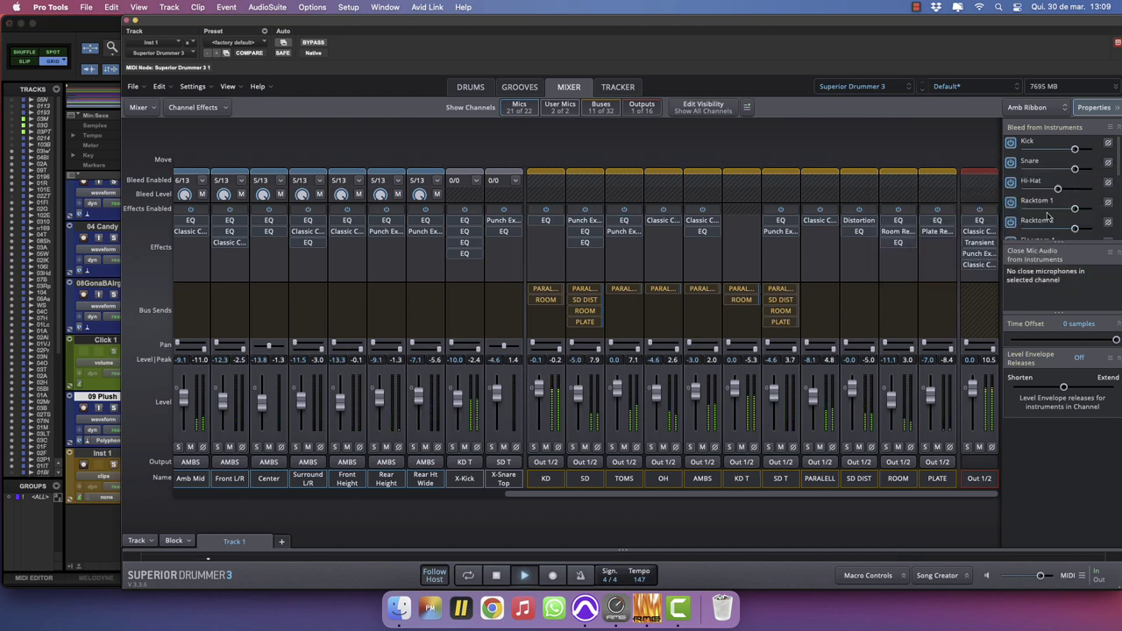
In the first Out 1/2 EQ, add a 0.6 dB boost near 220 Hz, cut near 2 kHz, and set the upper-mid boost to about 680 Hz.
{"action": "left_click", "coordinate": [979, 220]}
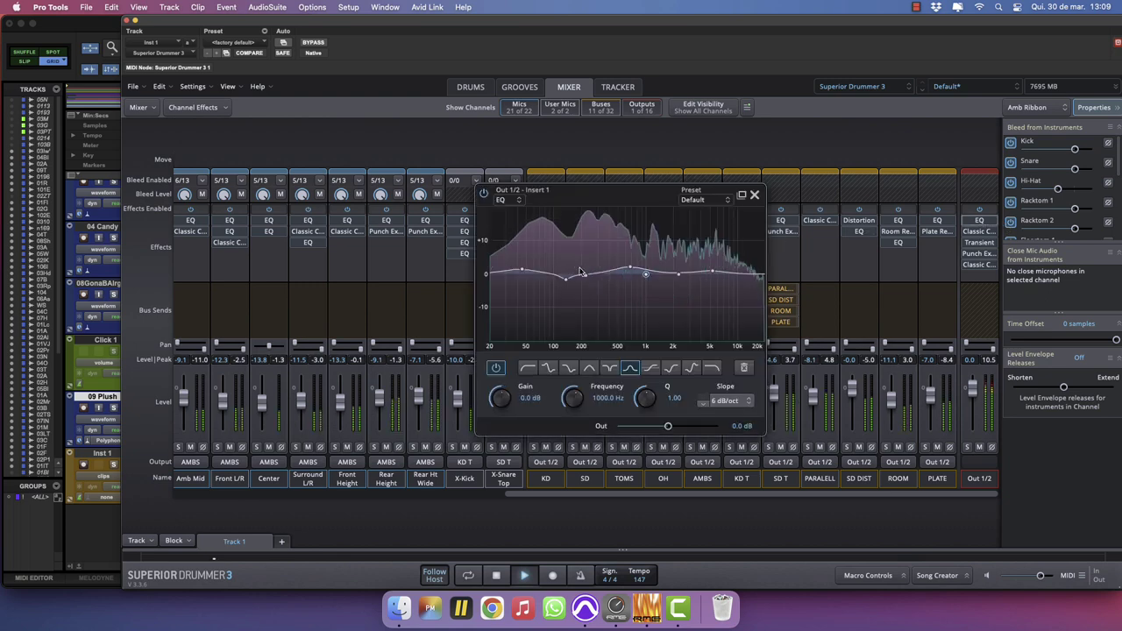
{"action": "left_click_drag", "start_coordinate": [585, 278], "coordinate": [585, 273]}
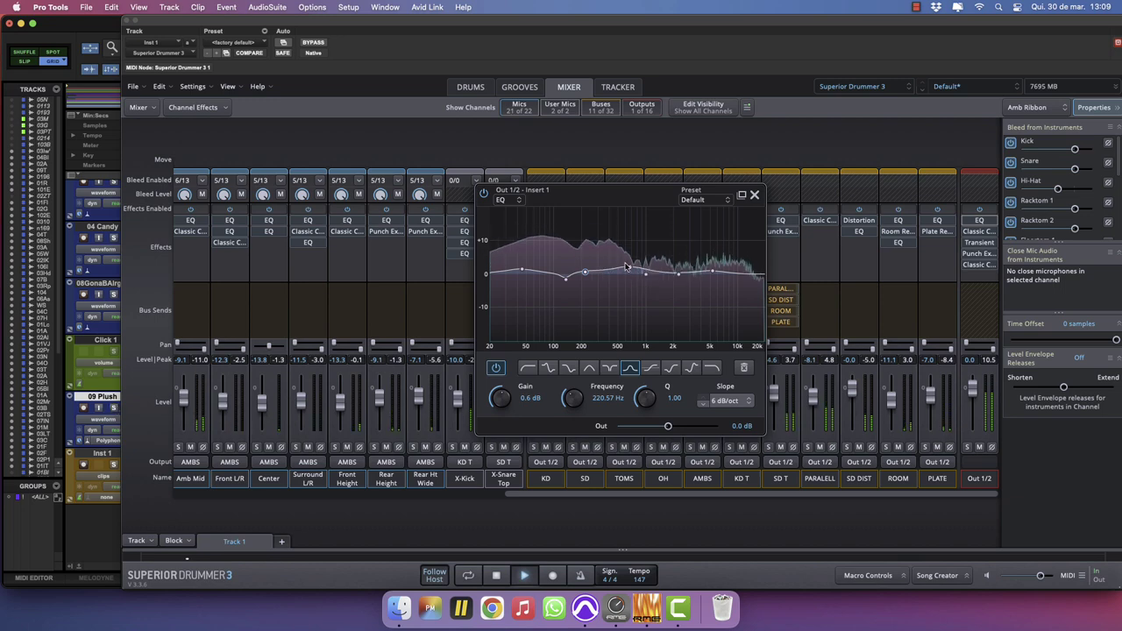
{"action": "left_click_drag", "start_coordinate": [680, 274], "coordinate": [669, 281]}
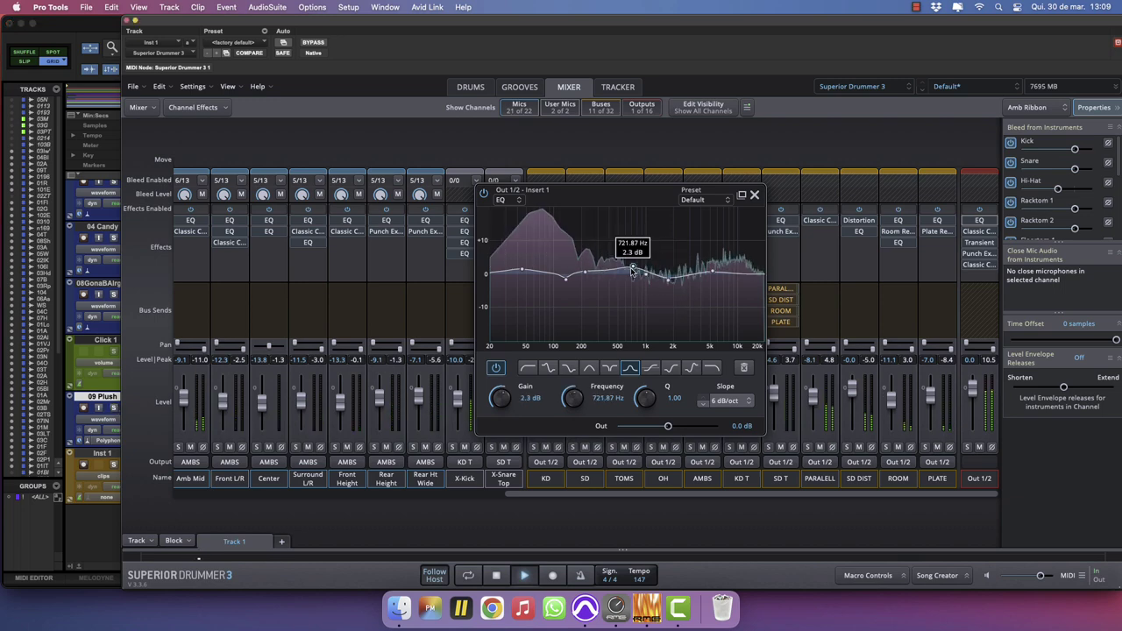
{"action": "left_click_drag", "start_coordinate": [631, 269], "coordinate": [629, 274]}
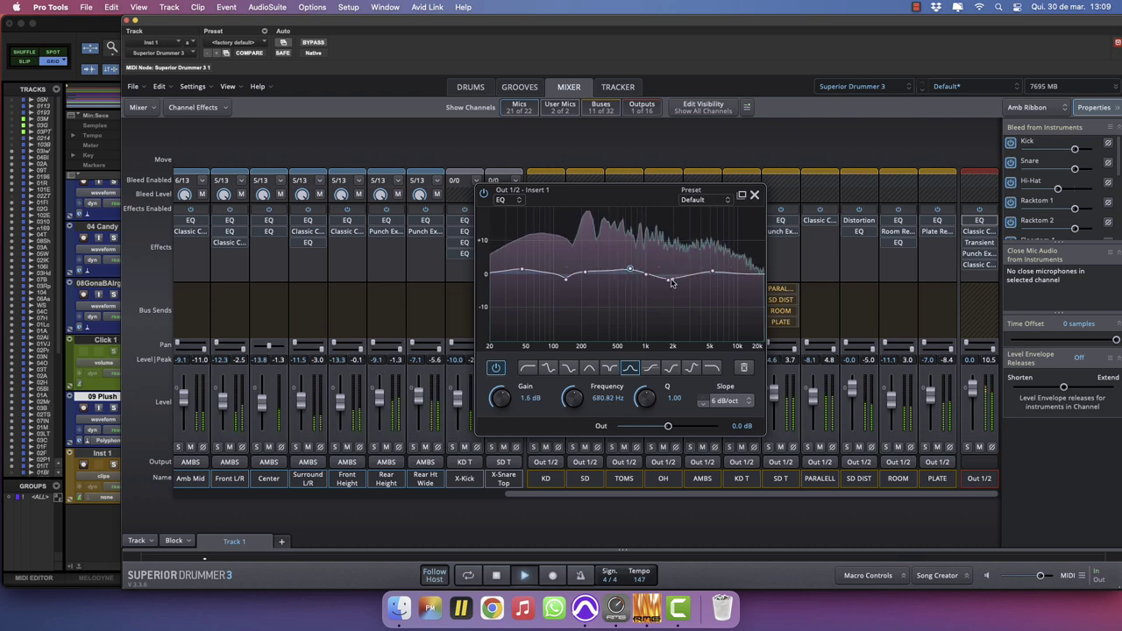
Set the Out 1/2 EQ's 1981.9 Hz band to -0.8 dB and boost 1187.4 Hz by 1.3 dB, then close the EQ.
{"action": "left_click", "coordinate": [670, 280]}
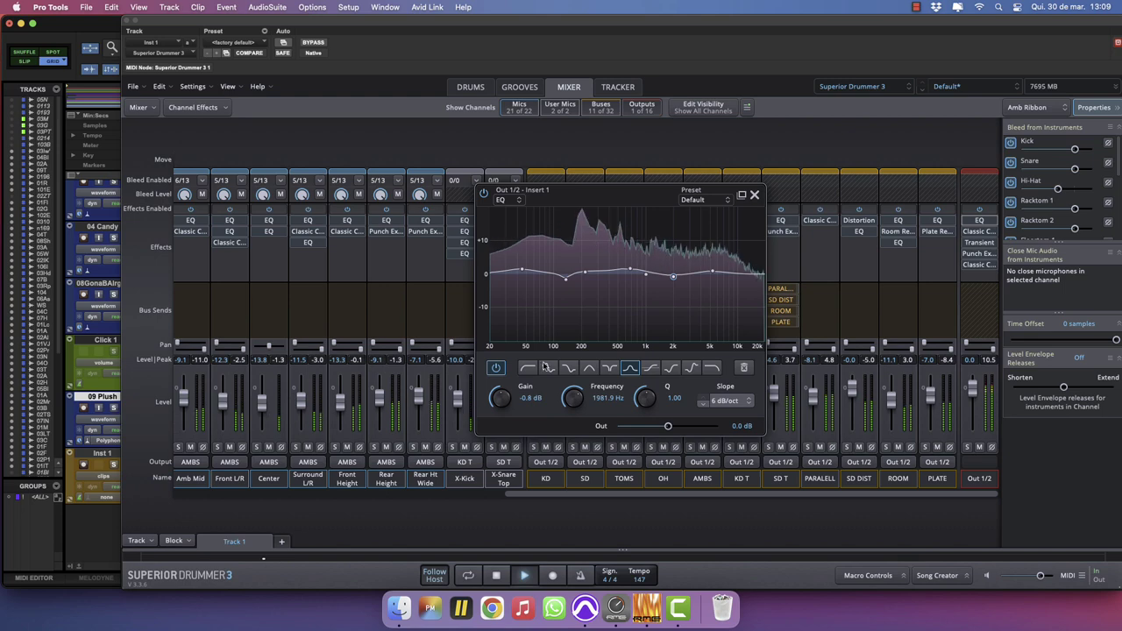
{"action": "left_click_drag", "start_coordinate": [650, 275], "coordinate": [652, 269]}
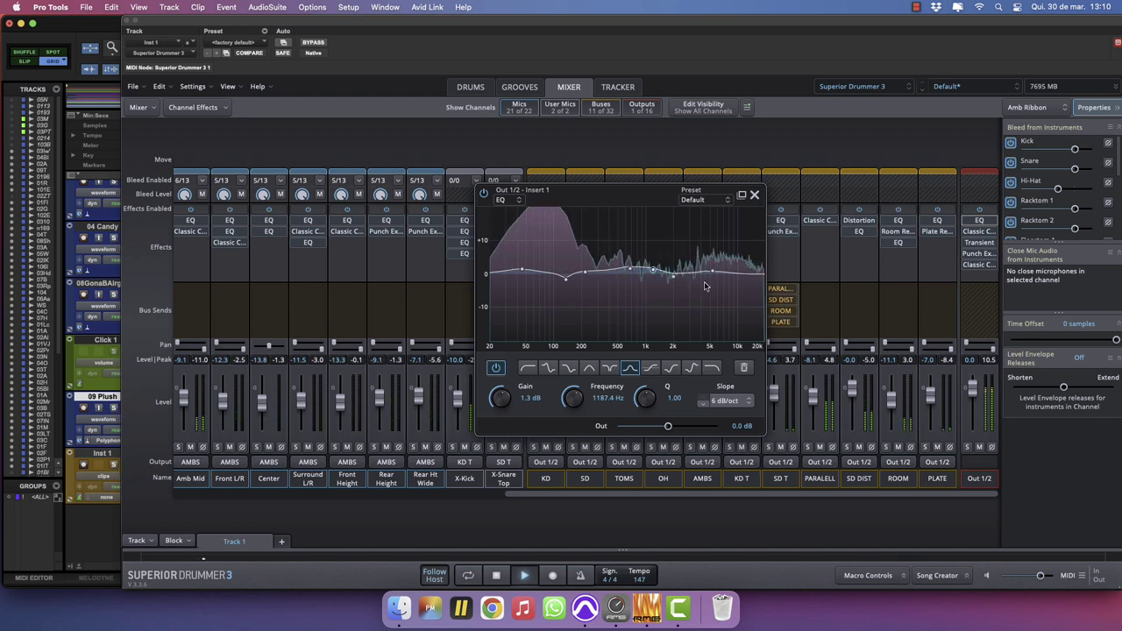
{"action": "left_click", "coordinate": [752, 194]}
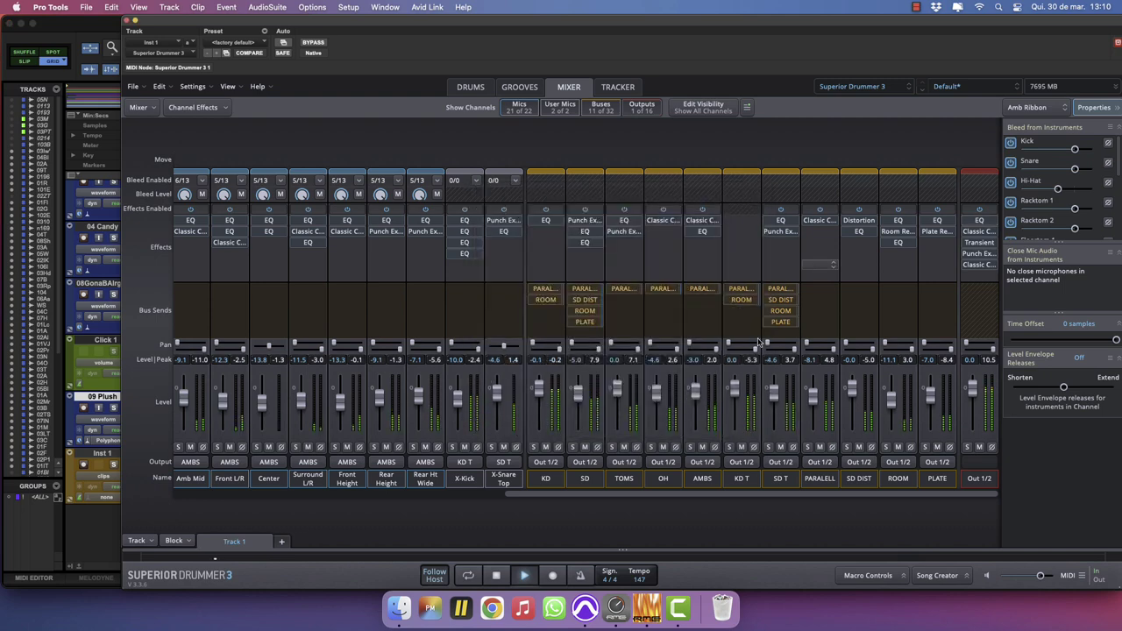
{"action": "left_click", "coordinate": [916, 7]}
{"action": "left_click", "coordinate": [931, 38]}
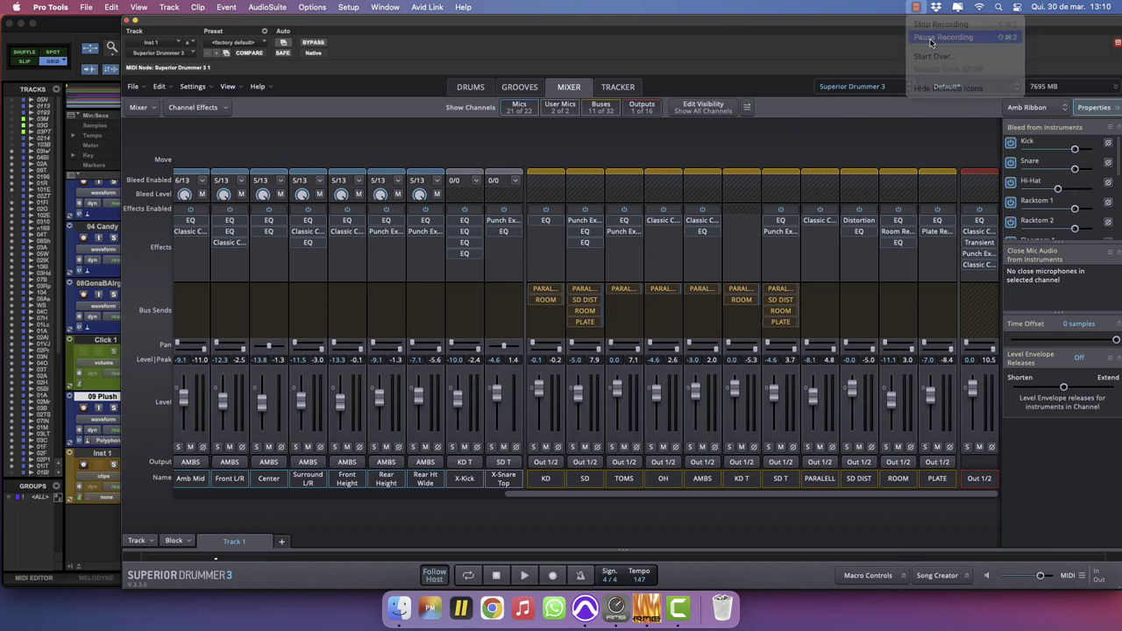
{"action": "left_click", "coordinate": [837, 127]}
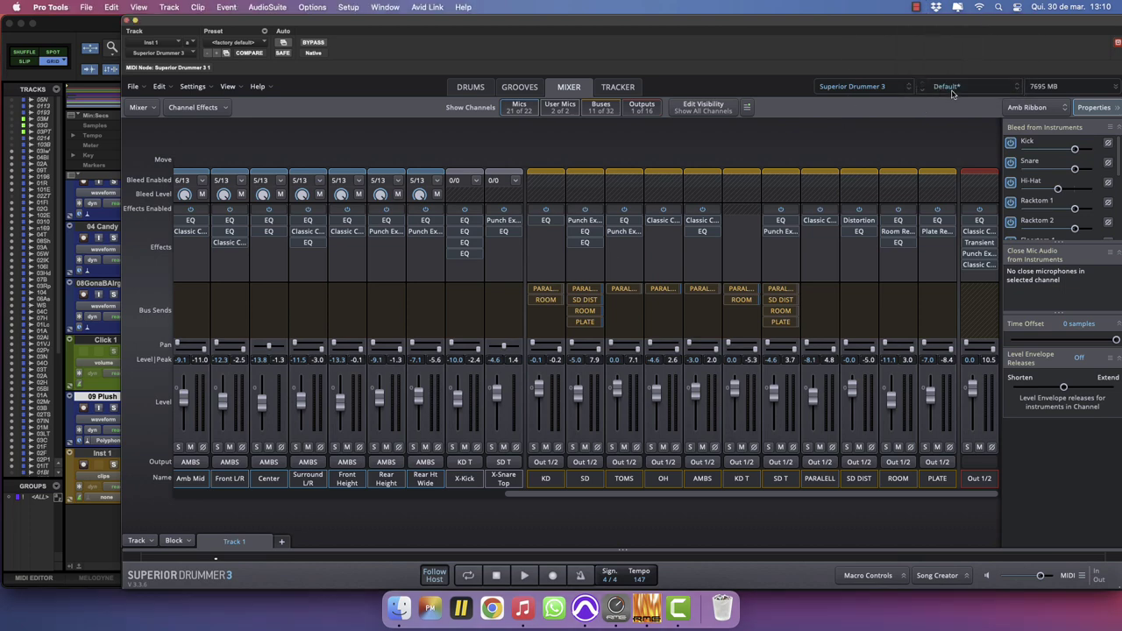
Save the kit and mixer setup as a new user preset whose name begins with "Stone Temple Pilots".
{"action": "left_click", "coordinate": [955, 89]}
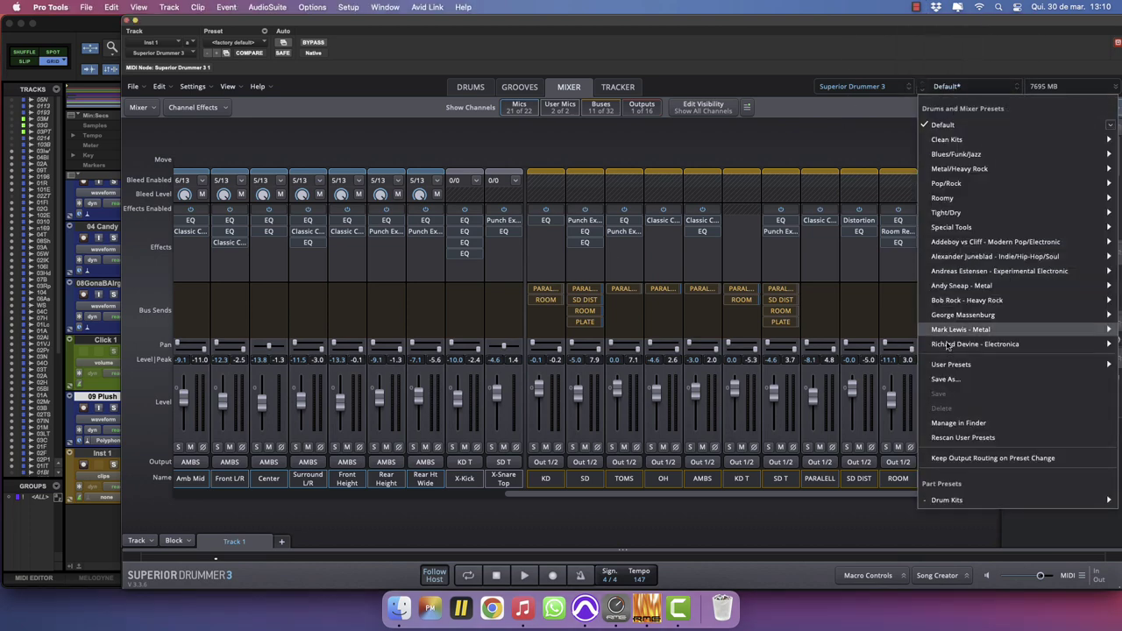
{"action": "left_click", "coordinate": [942, 379]}
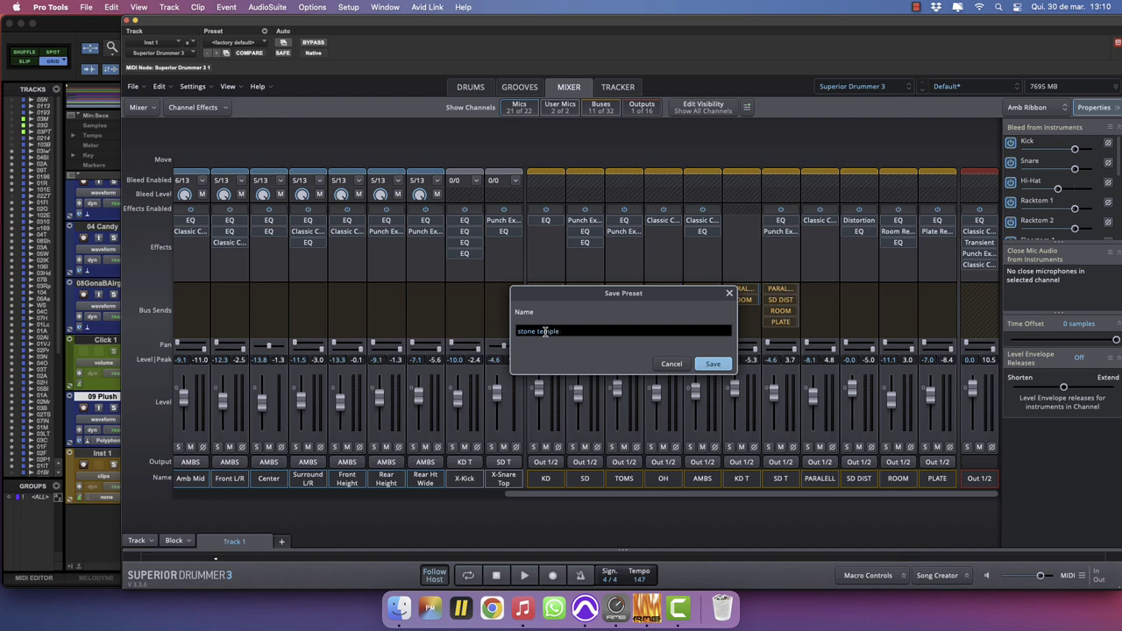
{"action": "left_click_drag", "start_coordinate": [562, 332], "coordinate": [503, 331]}
{"action": "type", "text": "S"}
{"action": "left_click", "coordinate": [711, 363]}
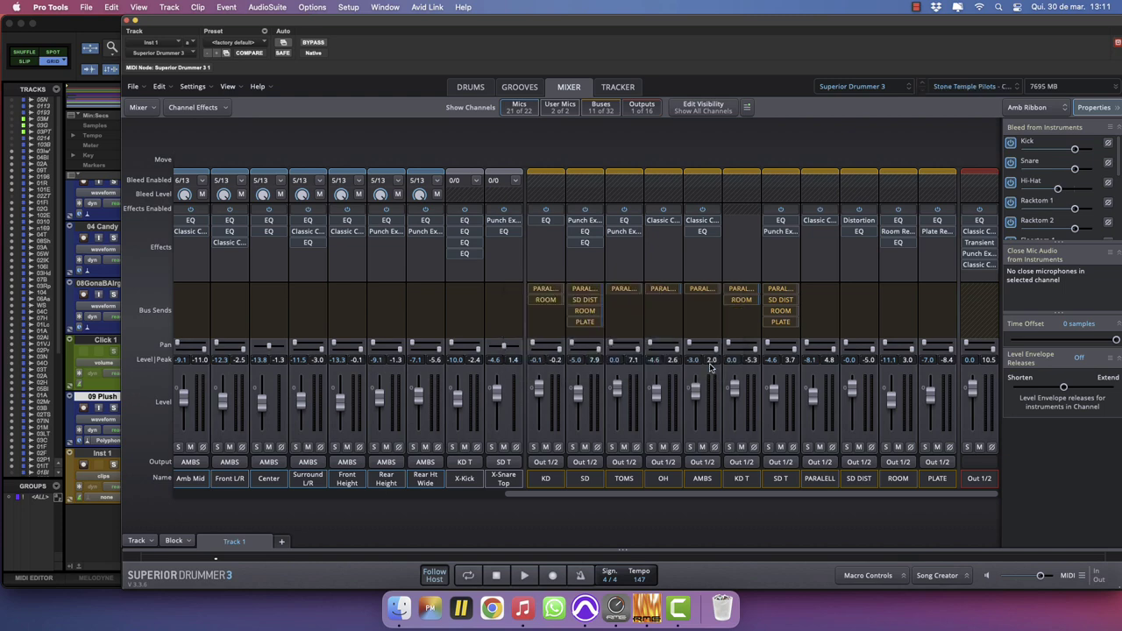
Audition the kit against the soloed 09 Plush track, return to the mixer, and stop playback.
{"action": "left_click", "coordinate": [467, 88]}
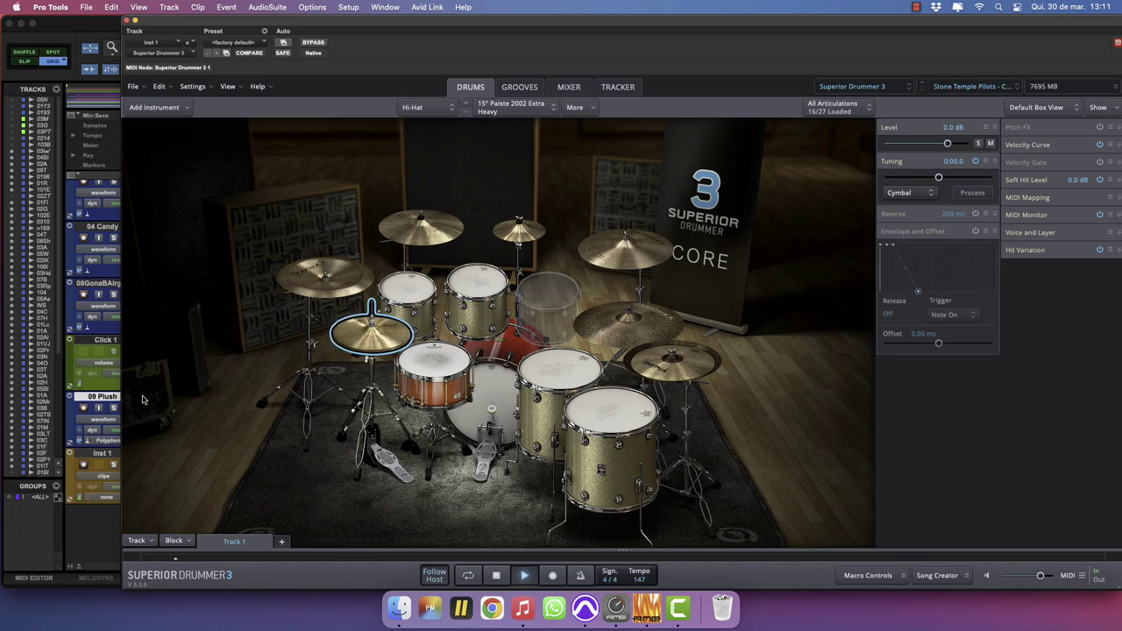
{"action": "left_click", "coordinate": [115, 409]}
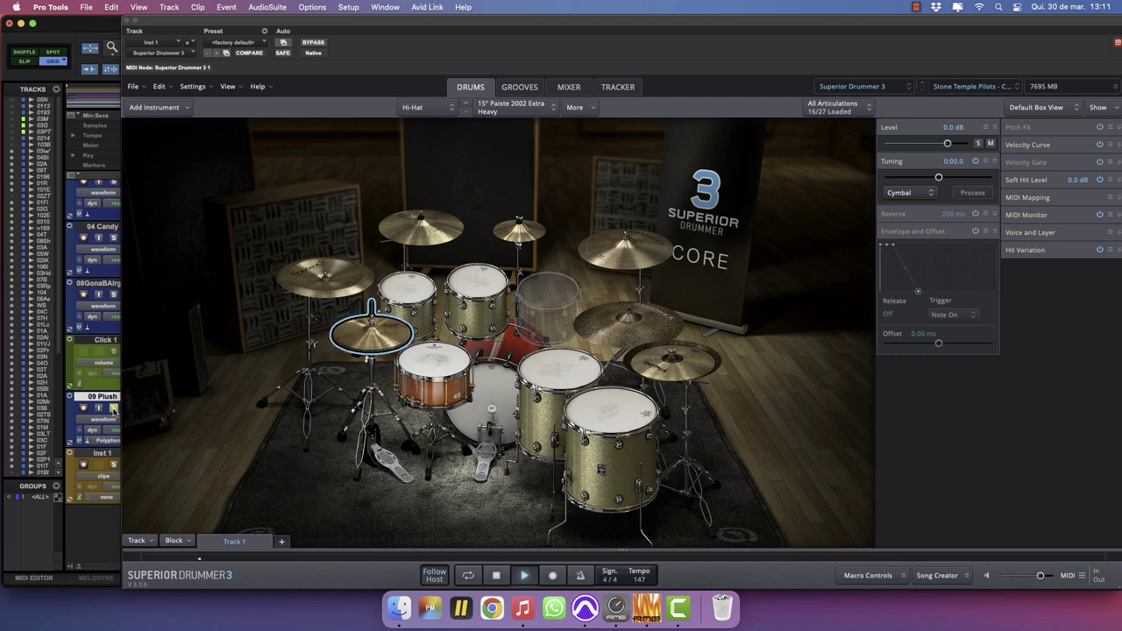
{"action": "left_click", "coordinate": [561, 90]}
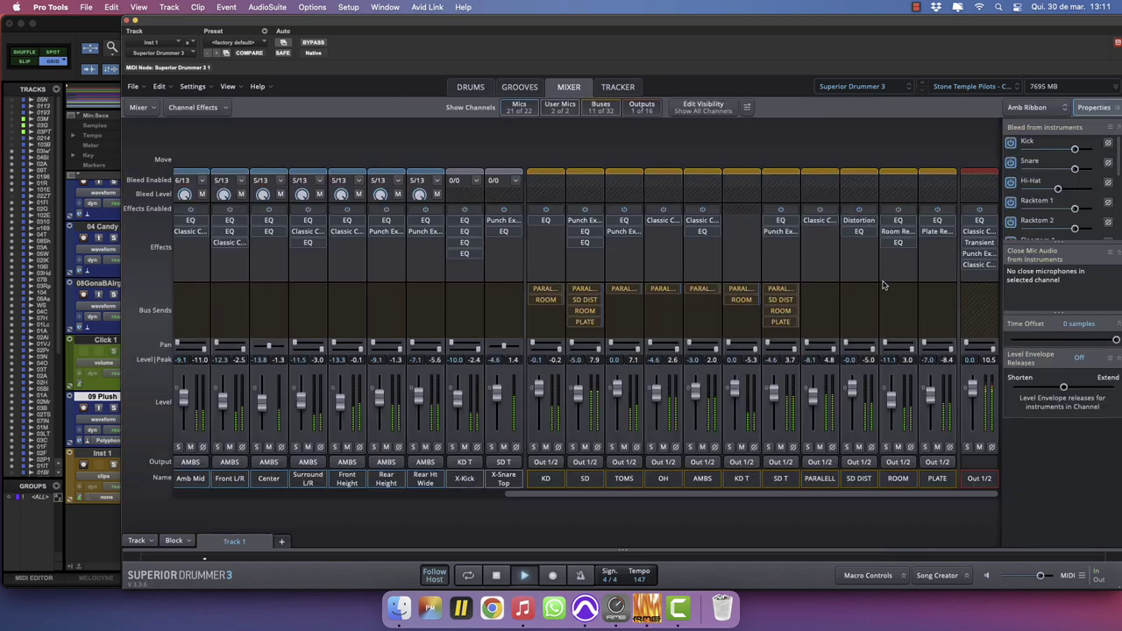
{"action": "key", "text": "space"}
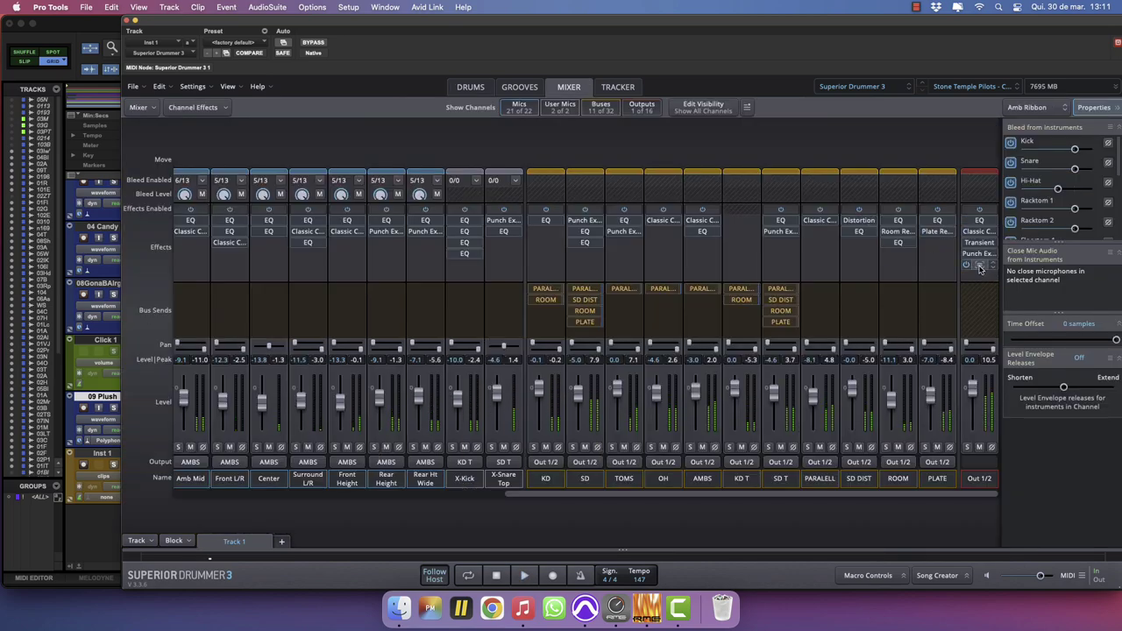
Insert an EQ on Out 1/2 between the Punch Exciter 361 and the last Classic Compressor.
{"action": "left_click_drag", "start_coordinate": [979, 266], "coordinate": [980, 275]}
{"action": "left_click", "coordinate": [980, 265]}
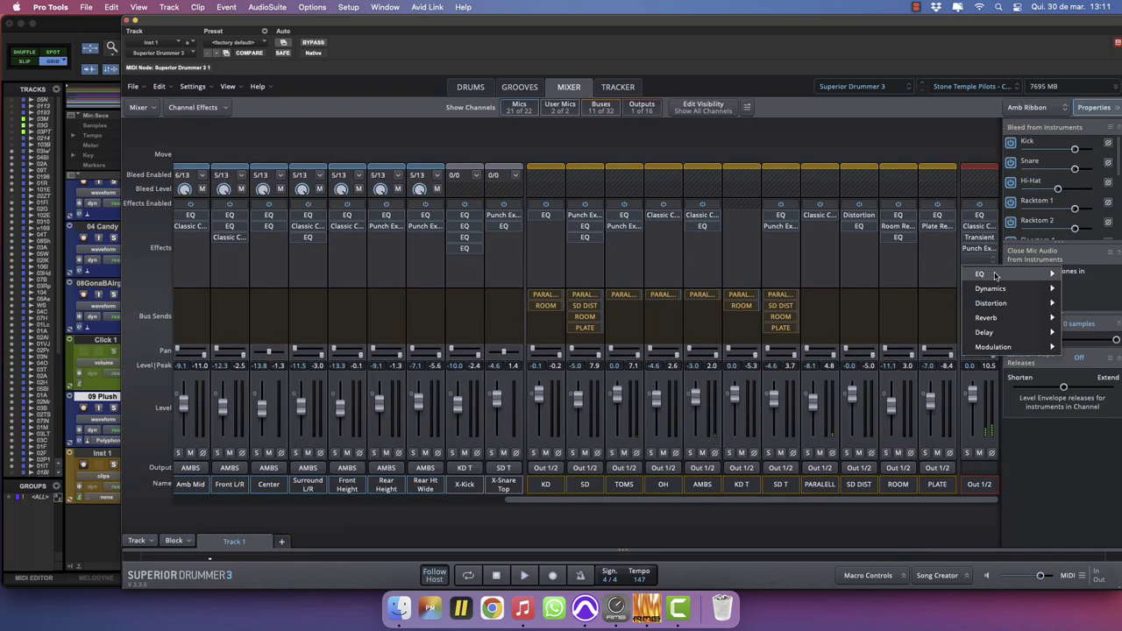
{"action": "left_click", "coordinate": [875, 278]}
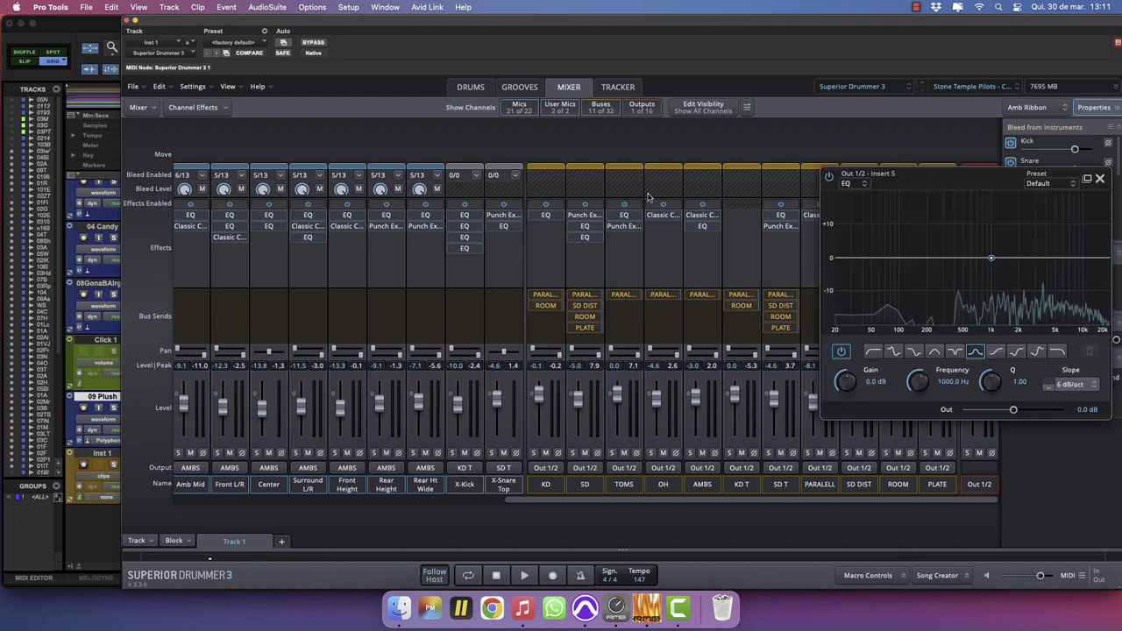
Add a 48 dB/oct low-pass filter at 17294 Hz in the new Out 1/2 EQ, audition it, and close the EQ.
{"action": "double_click", "coordinate": [701, 270]}
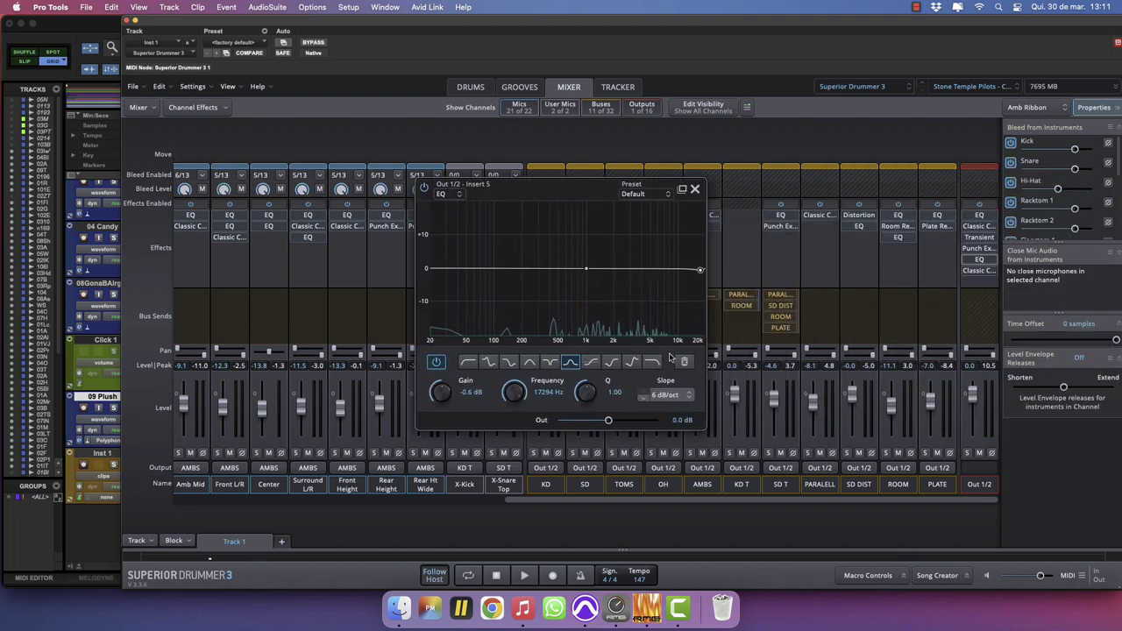
{"action": "left_click", "coordinate": [653, 361]}
{"action": "left_click", "coordinate": [681, 403]}
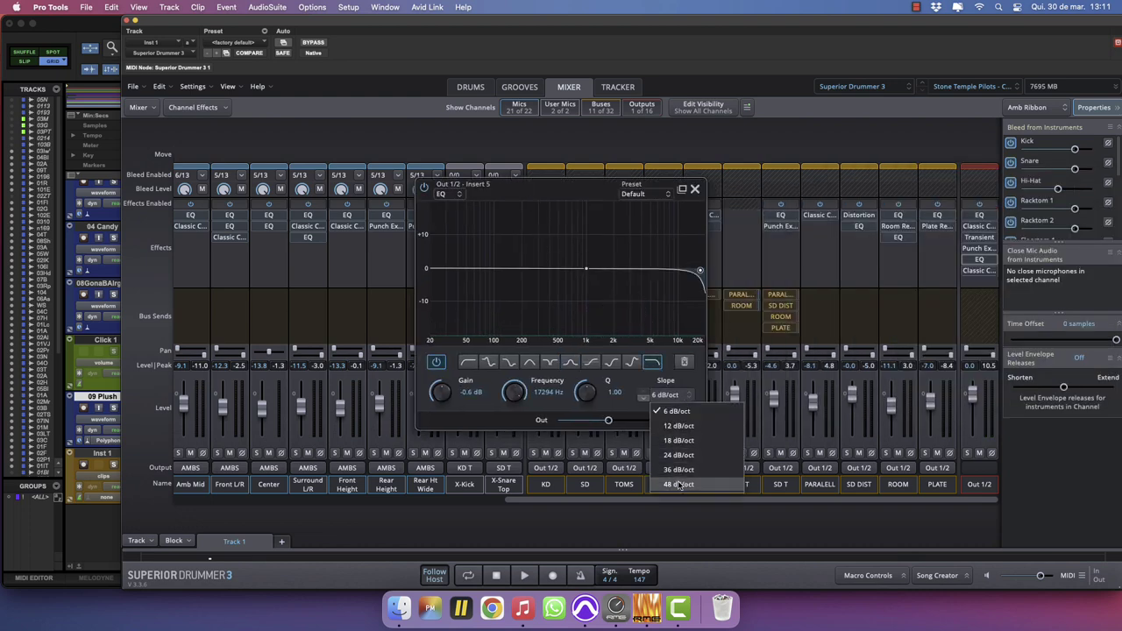
{"action": "left_click", "coordinate": [682, 487]}
{"action": "key", "text": "space"}
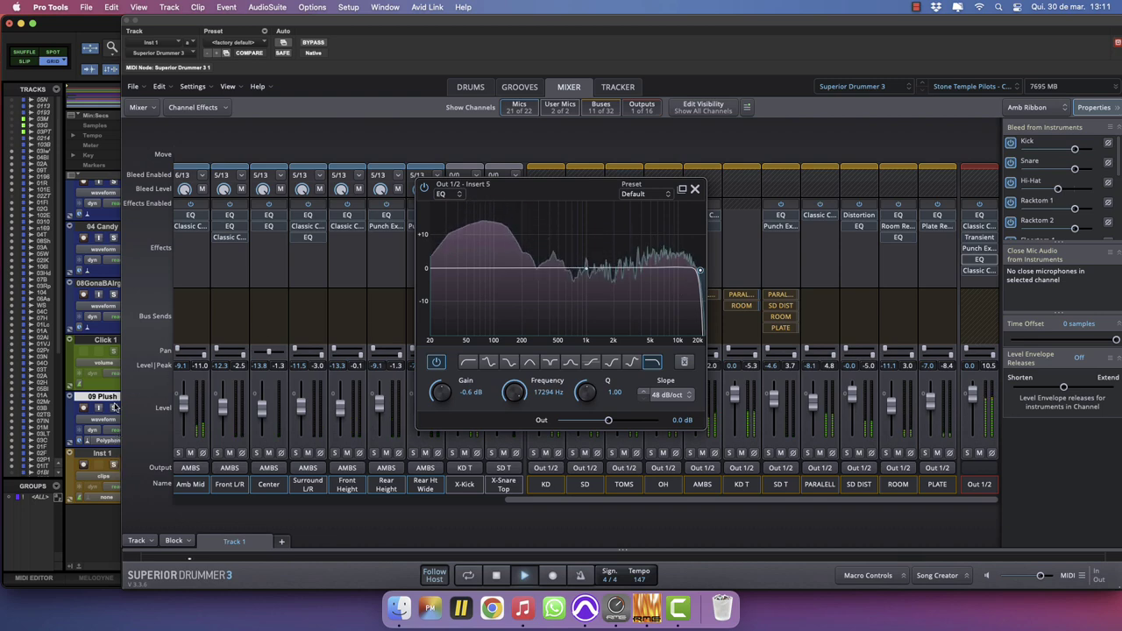
{"action": "left_click", "coordinate": [695, 189]}
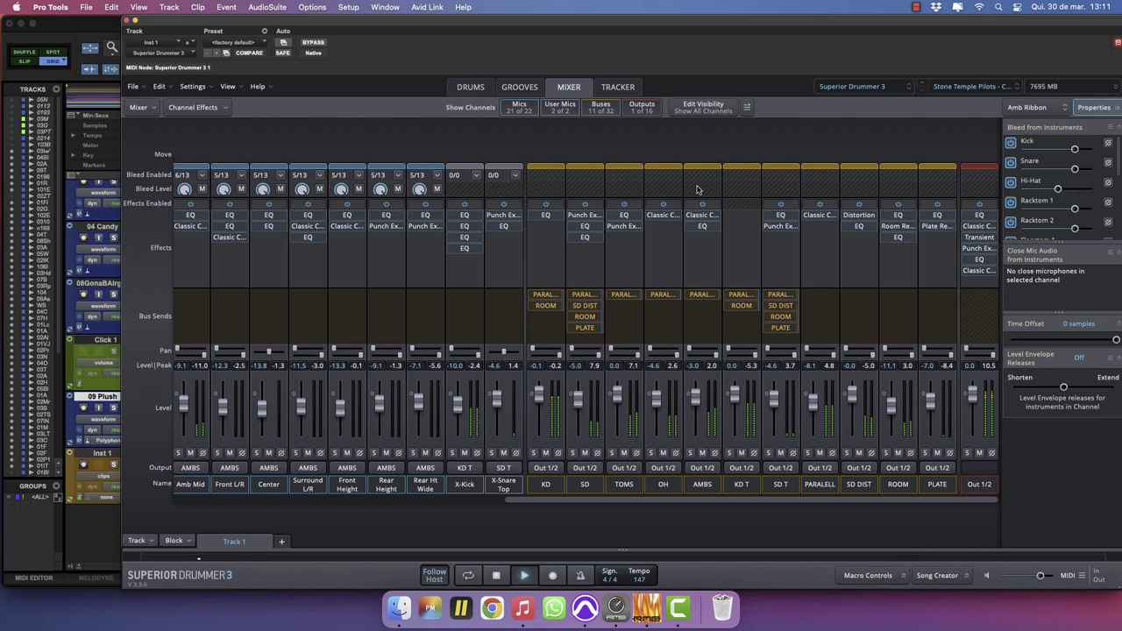
Save the updated mix to the current Stone Temple Pilots preset and switch to the drum kit view.
{"action": "left_click", "coordinate": [950, 87]}
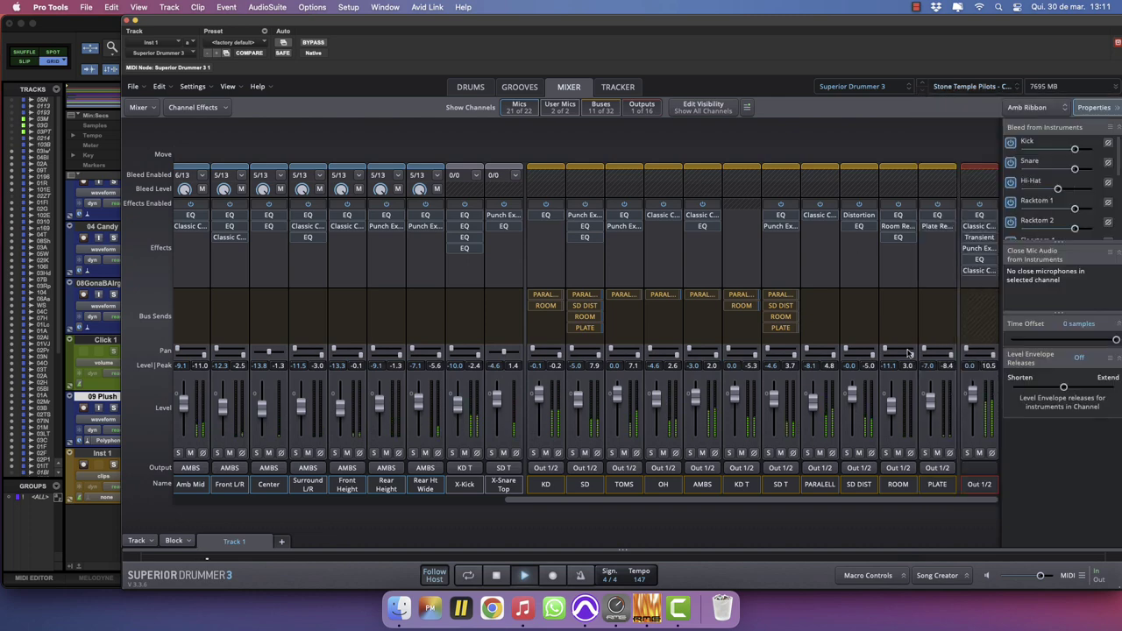
{"action": "left_click", "coordinate": [945, 396]}
{"action": "left_click", "coordinate": [470, 87]}
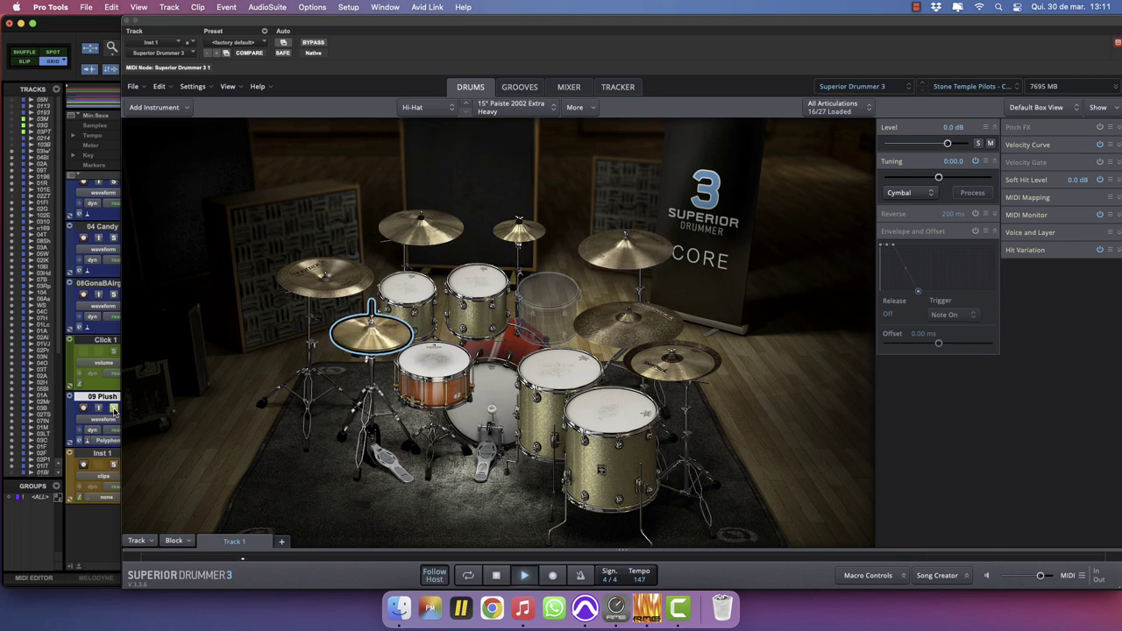
Tweak the plate reverb on the PLATE bus and bring the bus level to about -6.4 dB.
{"action": "left_click", "coordinate": [581, 89]}
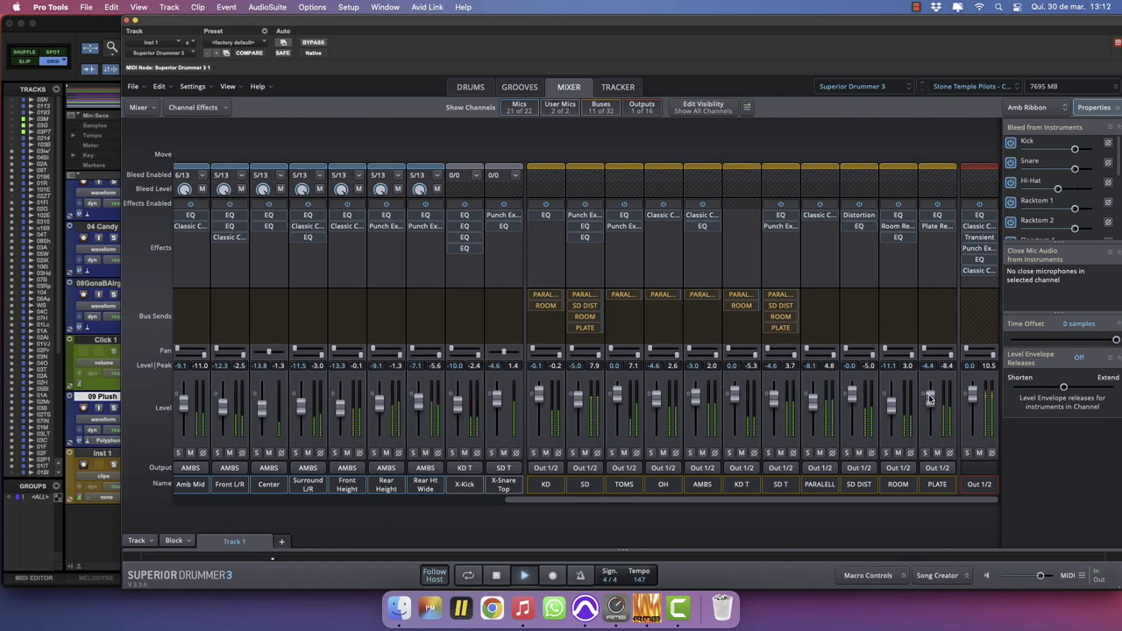
{"action": "left_click", "coordinate": [937, 215]}
{"action": "left_click_drag", "start_coordinate": [1039, 251], "coordinate": [1039, 240]}
{"action": "left_click", "coordinate": [1100, 180]}
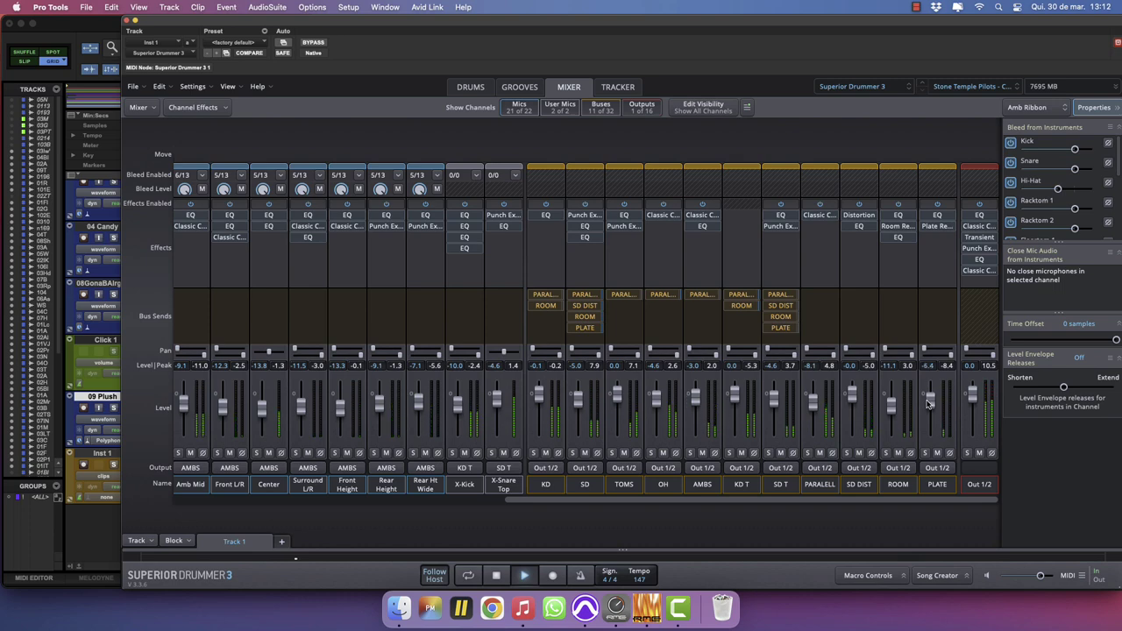
Compare solos with the reference, then set the first Out 1/2 EQ to 0.8 dB at 227.13 Hz and -0.4 dB at 5131.9 Hz.
{"action": "left_click", "coordinate": [115, 467]}
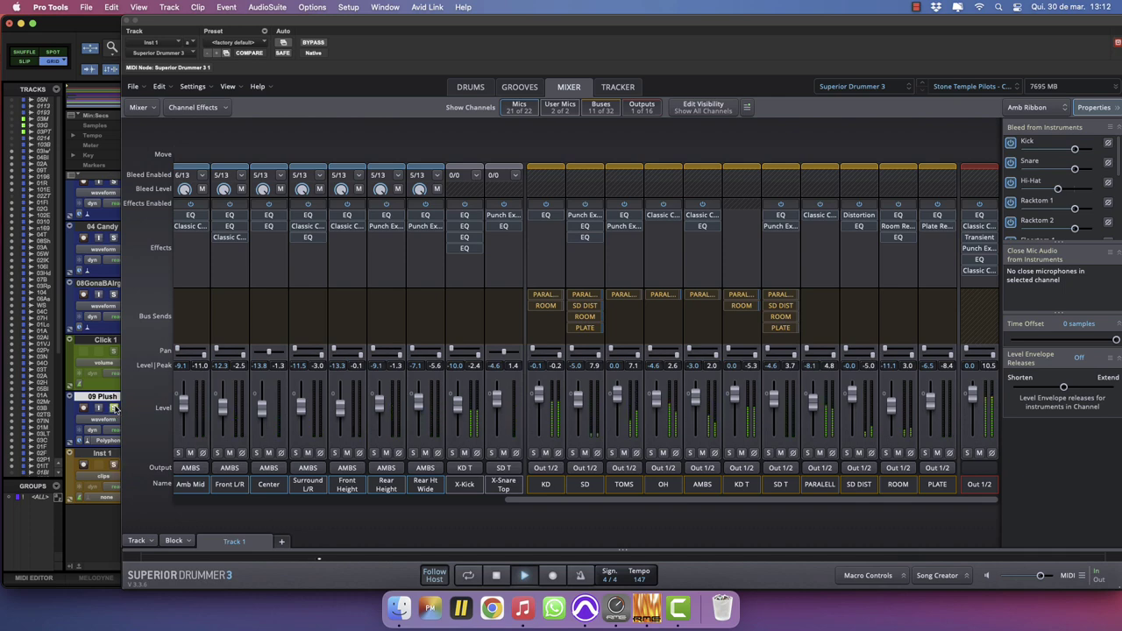
{"action": "left_click", "coordinate": [979, 214]}
{"action": "left_click_drag", "start_coordinate": [653, 270], "coordinate": [587, 276]}
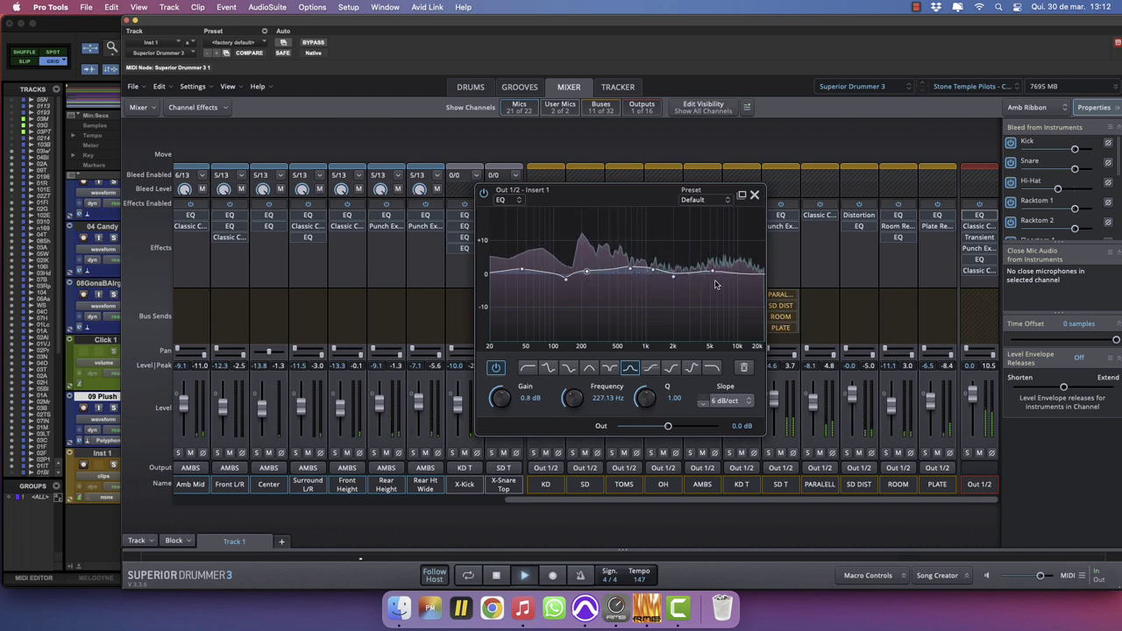
{"action": "left_click", "coordinate": [712, 274]}
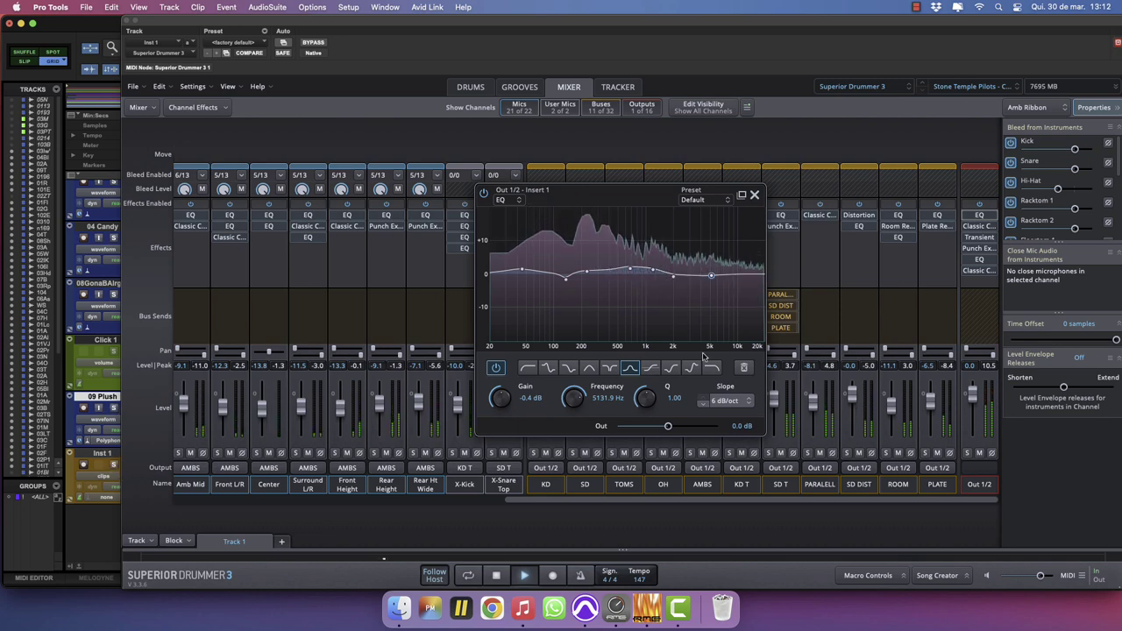
Save the refined master EQ into the Stone Temple Pilots preset and close the EQ.
{"action": "left_click", "coordinate": [971, 88]}
{"action": "left_click", "coordinate": [937, 393]}
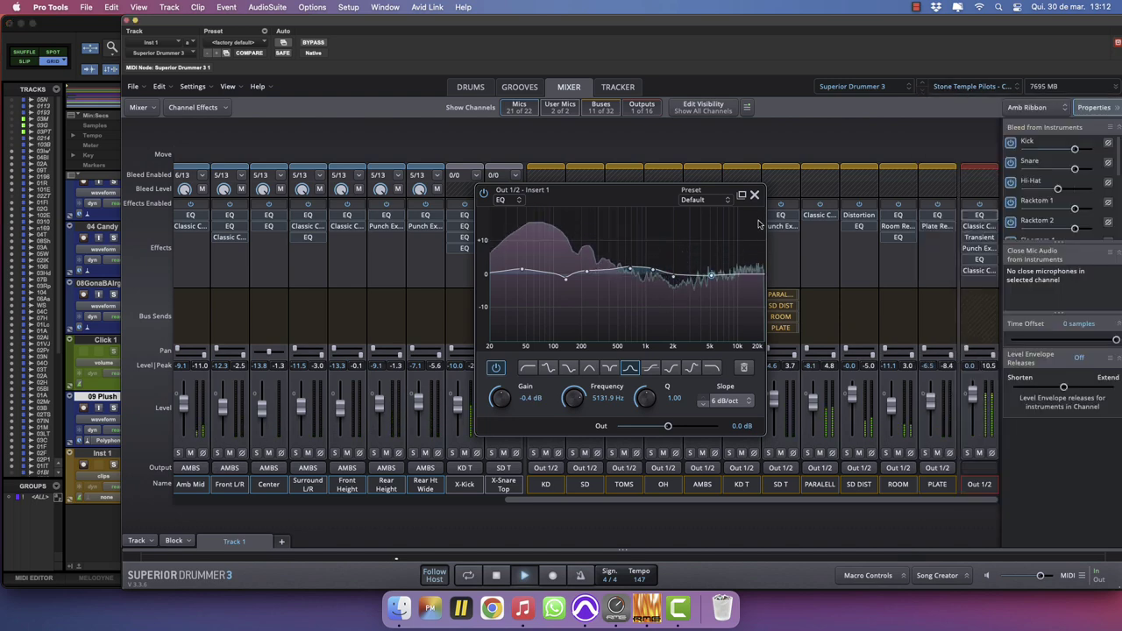
{"action": "left_click", "coordinate": [754, 195]}
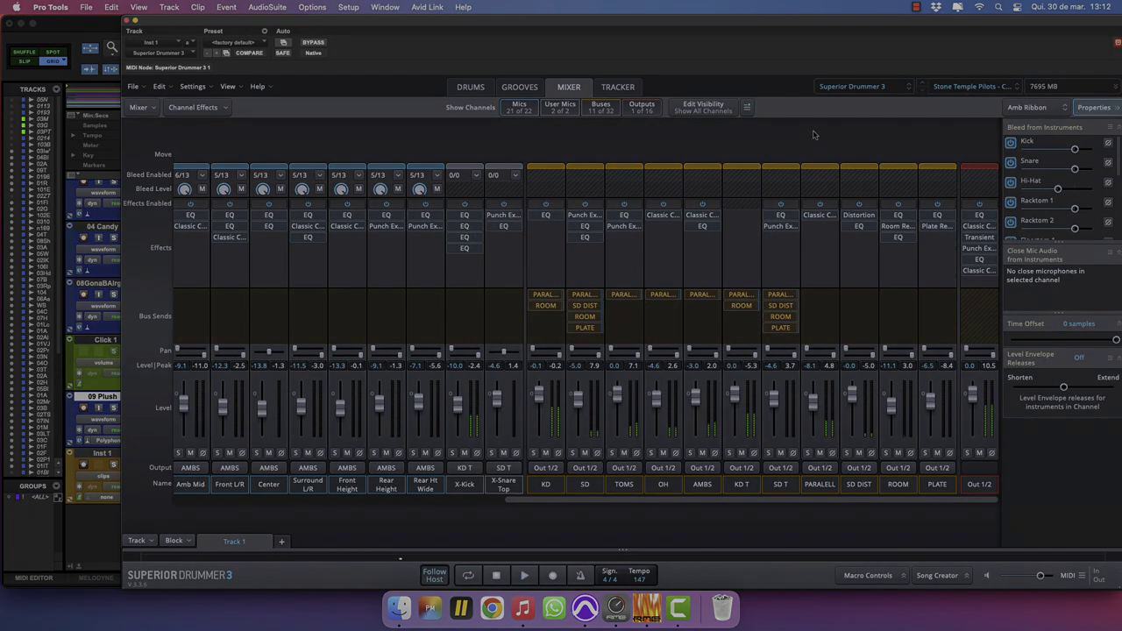